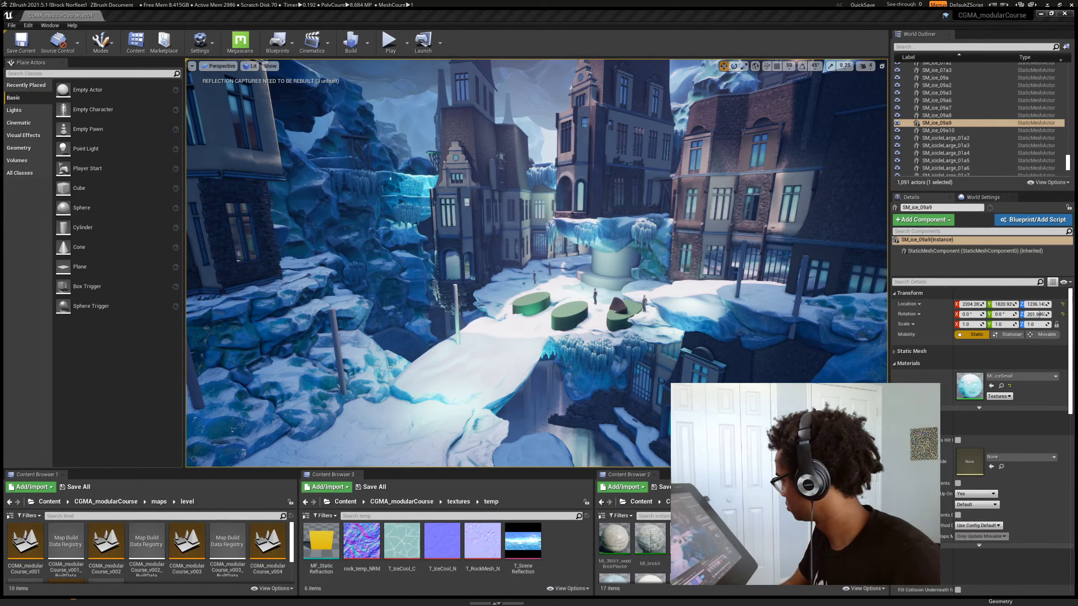
Examine the ice rocks and walls around the frozen city level, selecting the large ice rock in front of the square
right_drag(537, 263, 492, 289)
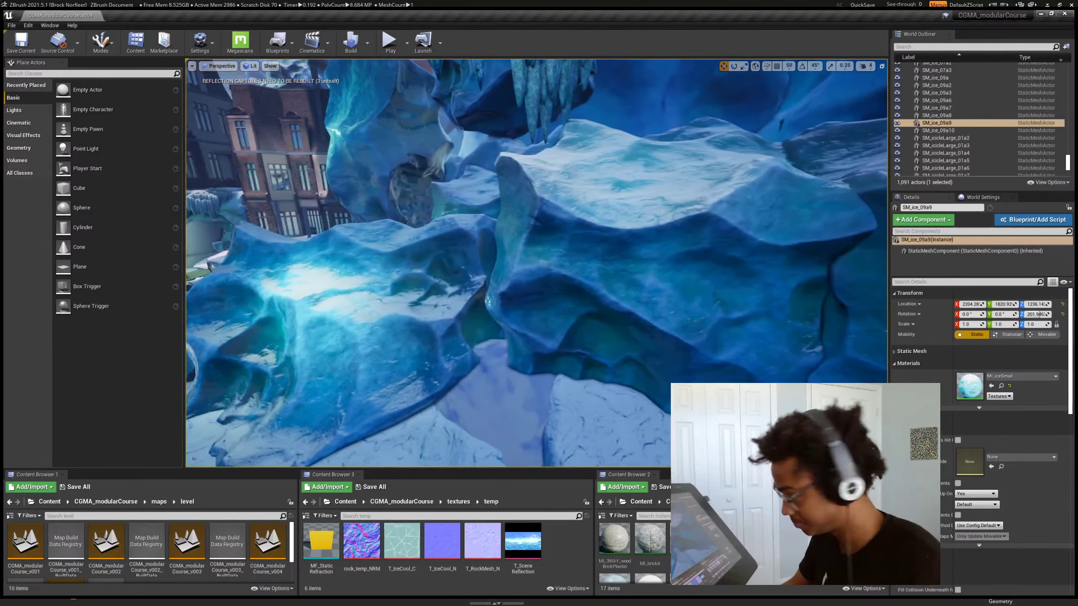
right_drag(492, 289, 459, 280)
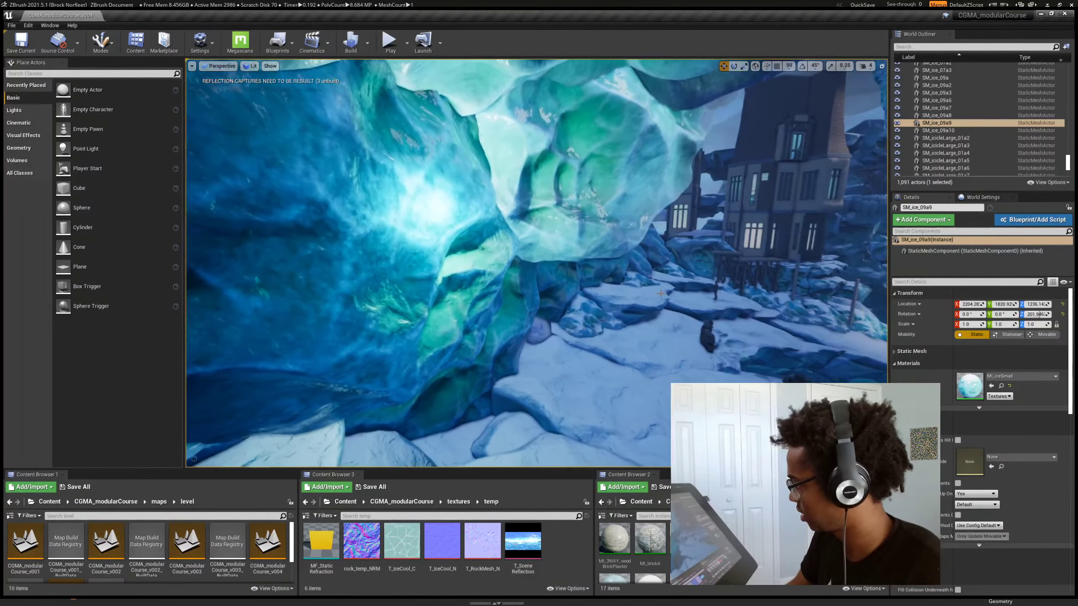
right_drag(459, 281, 569, 271)
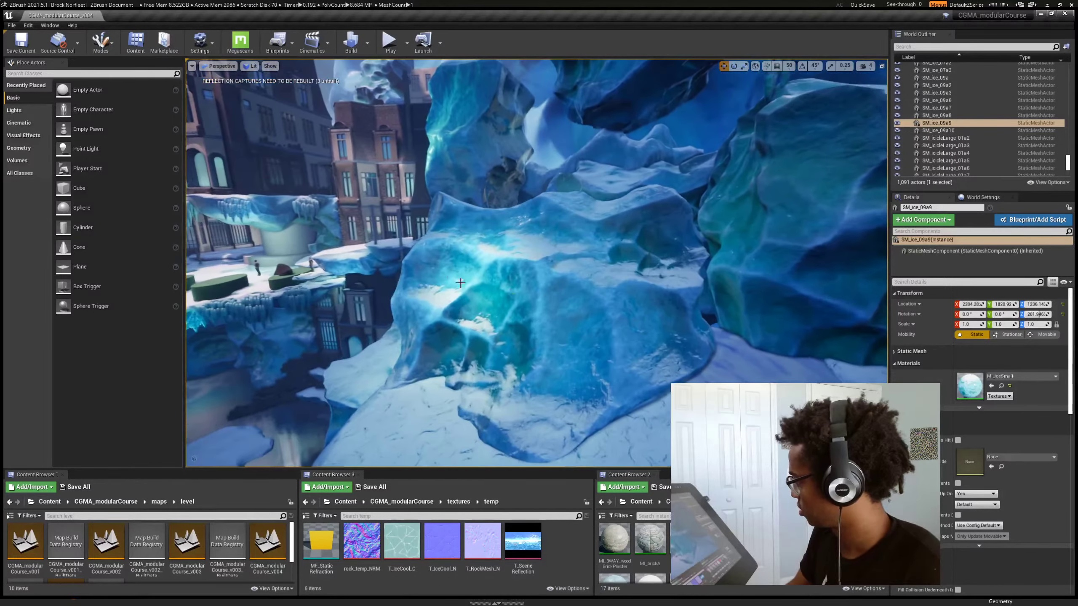
click(582, 310)
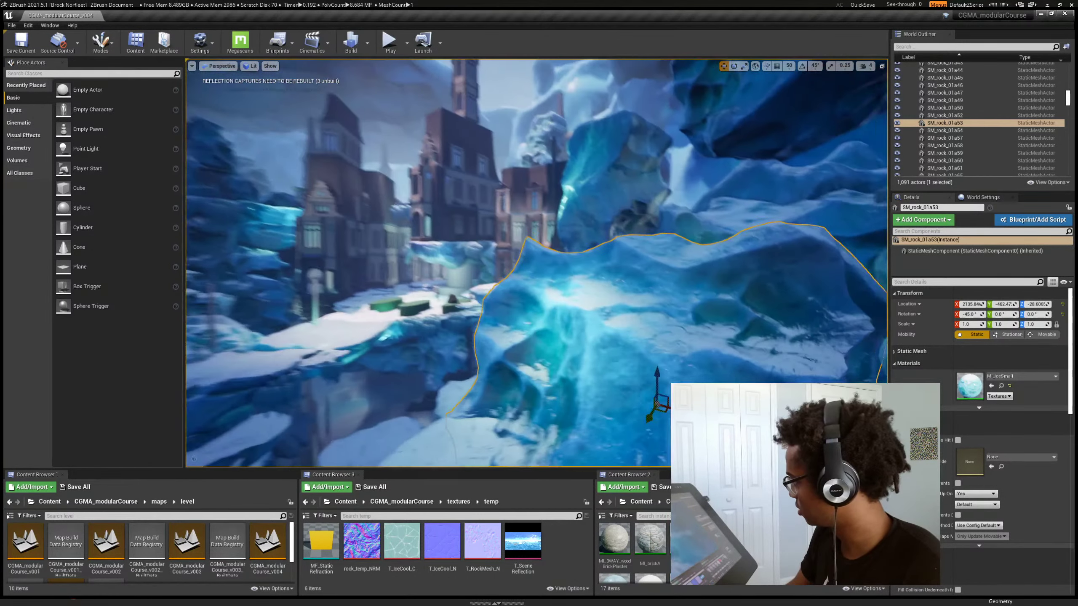
right_drag(582, 309, 462, 312)
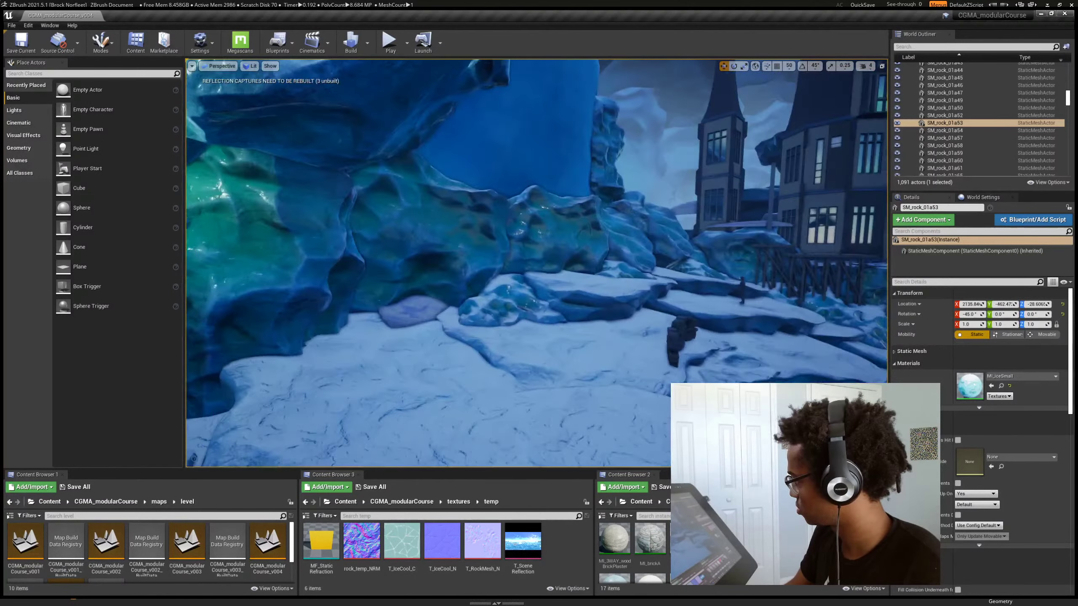
right_drag(534, 272, 365, 268)
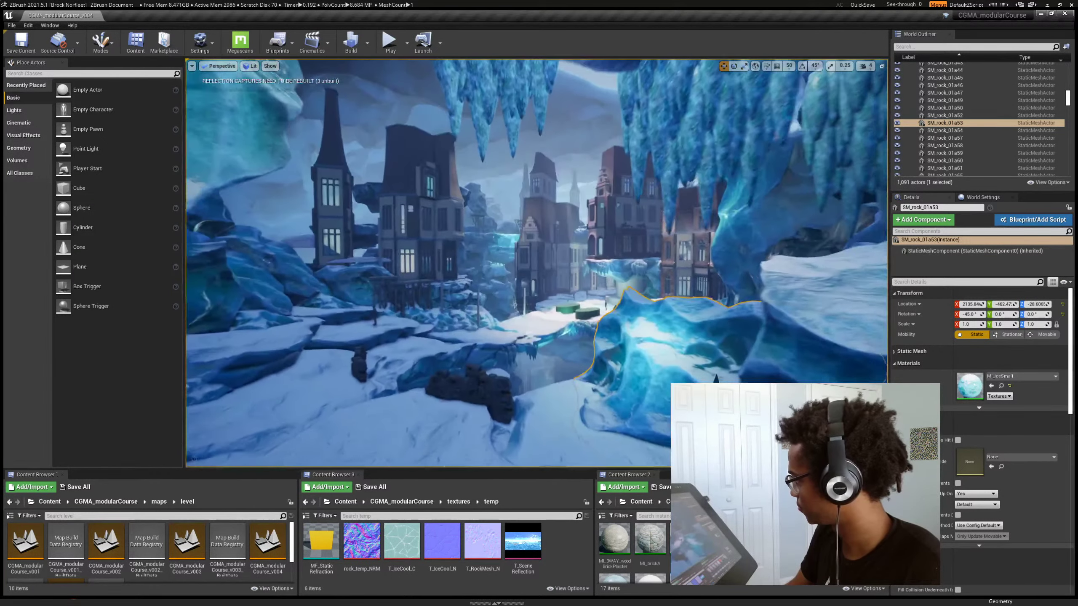
right_drag(510, 271, 564, 270)
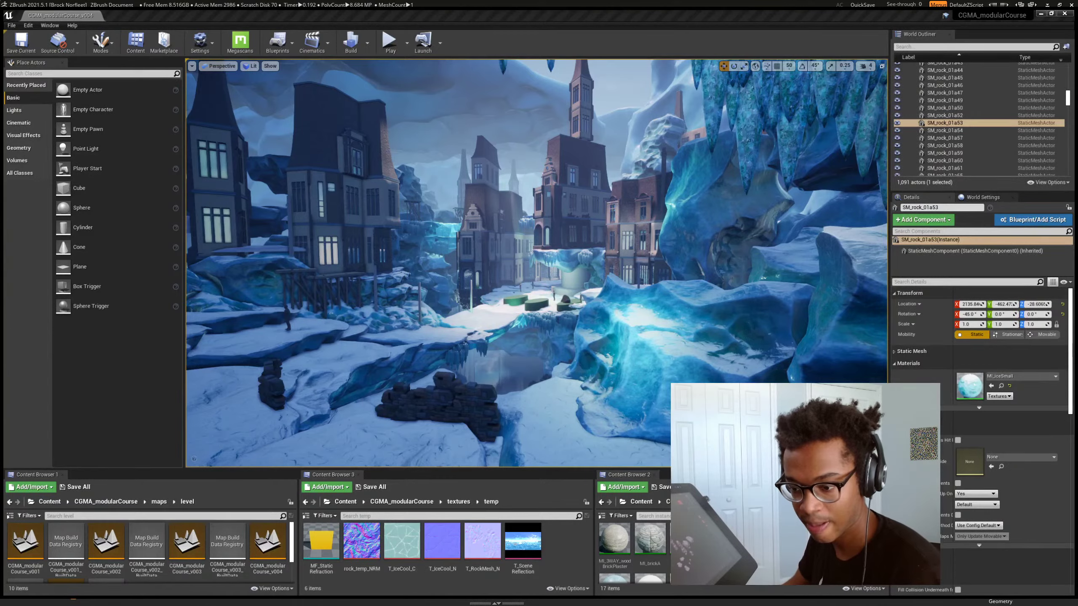
Switch to ZBrush and examine the merged rock sculpts up close and from several angles
key(alt+Tab)
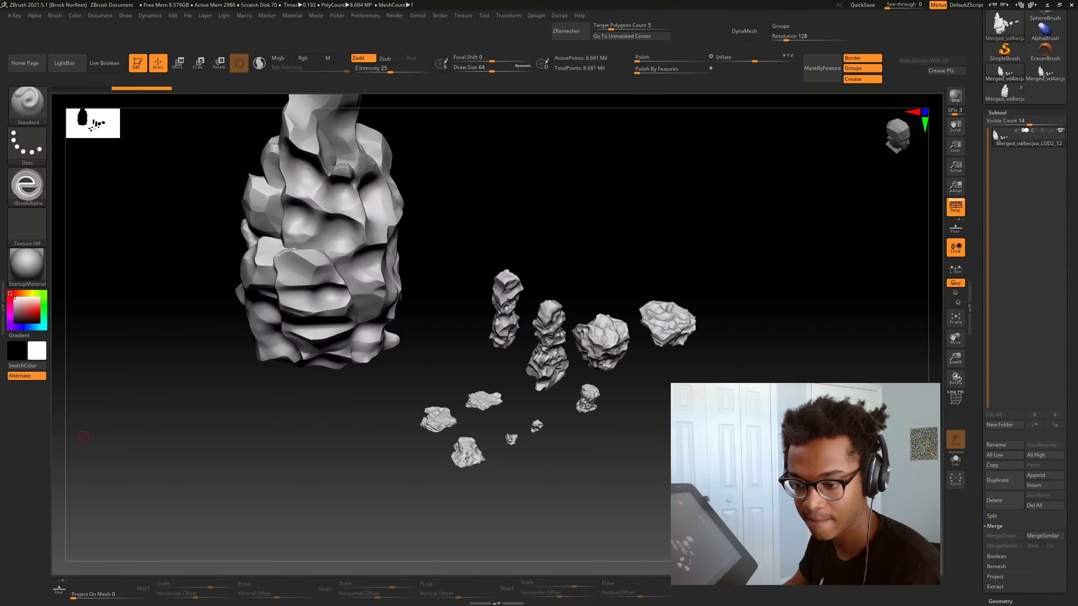
right_drag(571, 340, 576, 384)
drag(576, 383, 598, 367)
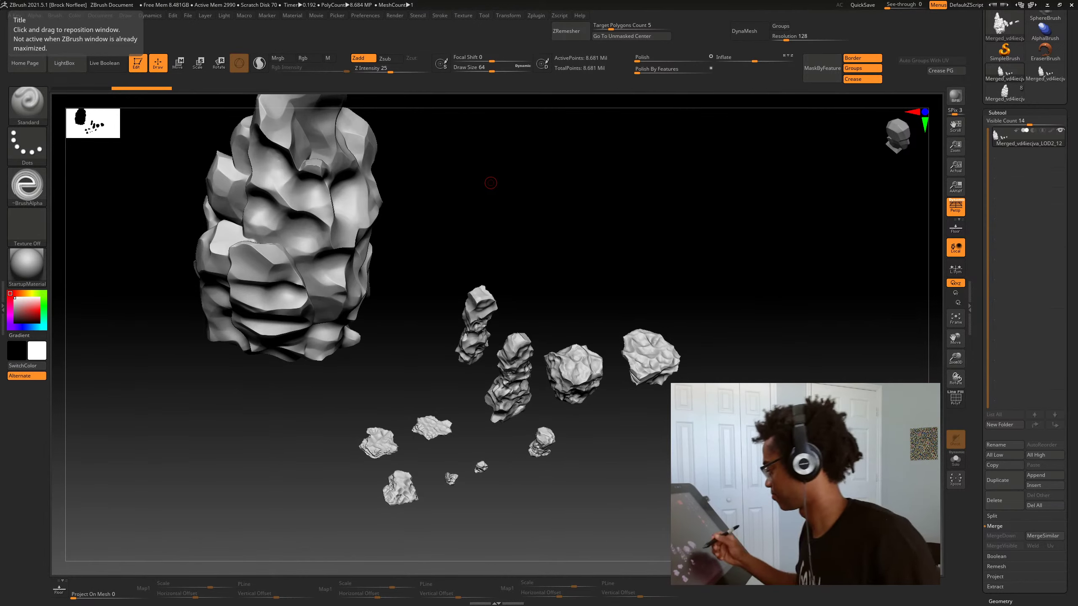
drag(633, 472, 588, 478)
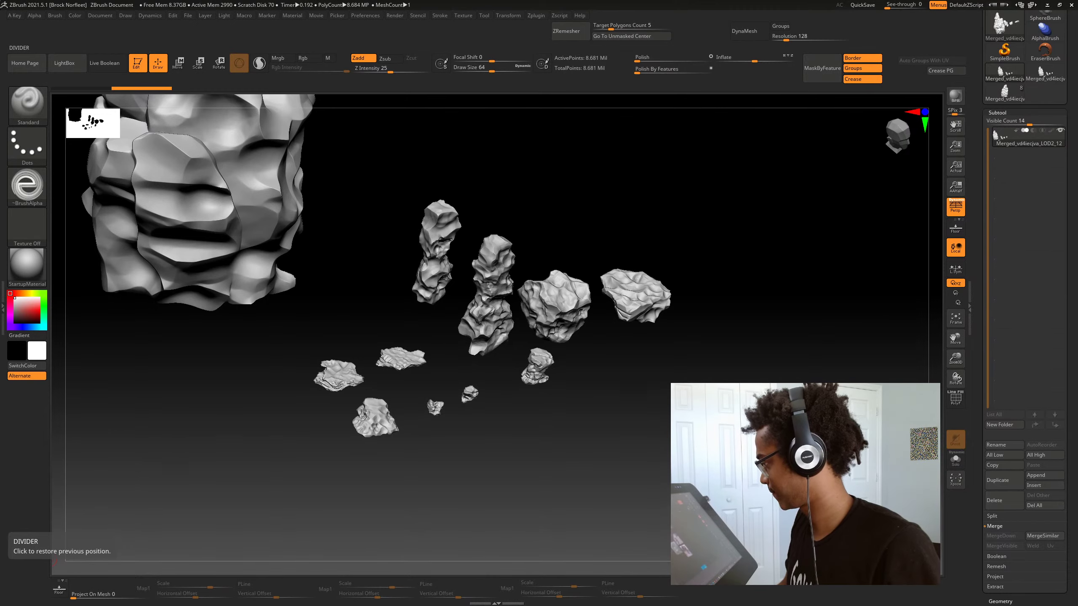
drag(55, 563, 52, 522)
drag(479, 395, 433, 314)
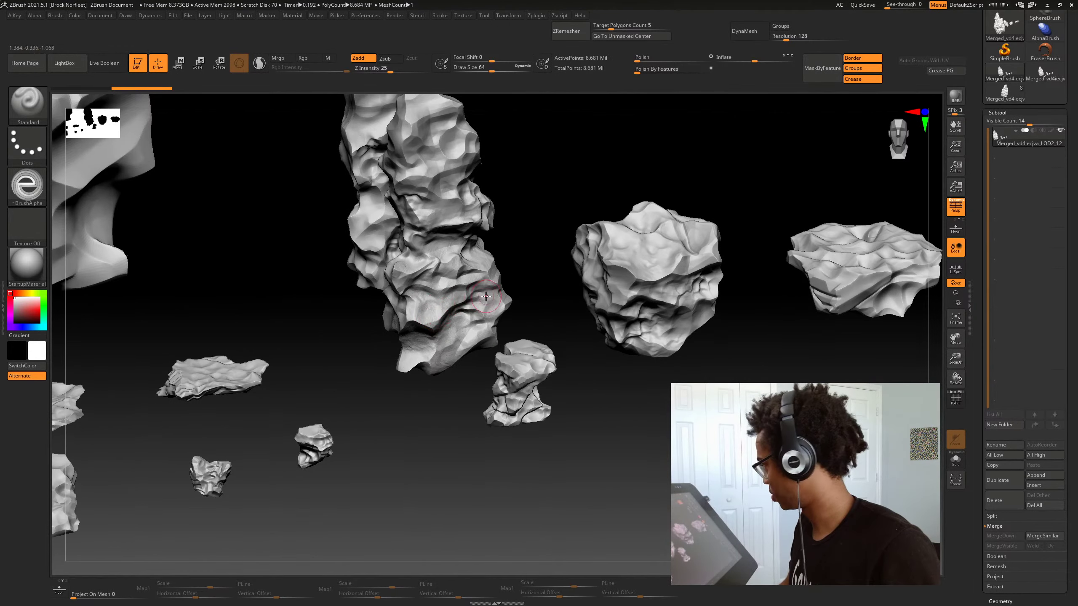
alt+right_drag(486, 305, 438, 313)
drag(438, 312, 415, 328)
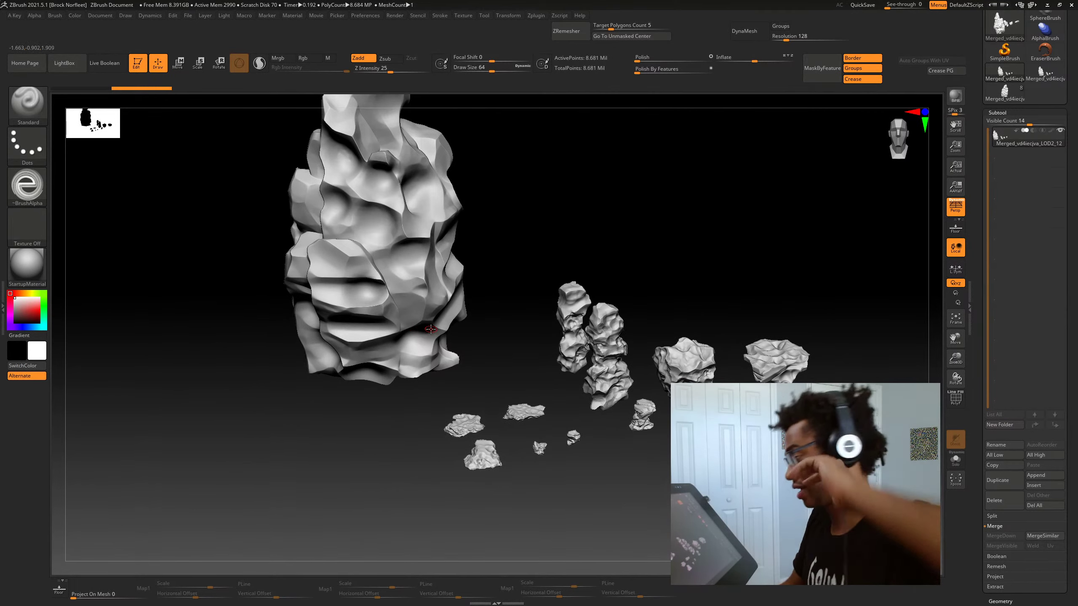
drag(603, 426, 561, 333)
ctrl+right_drag(561, 332, 573, 304)
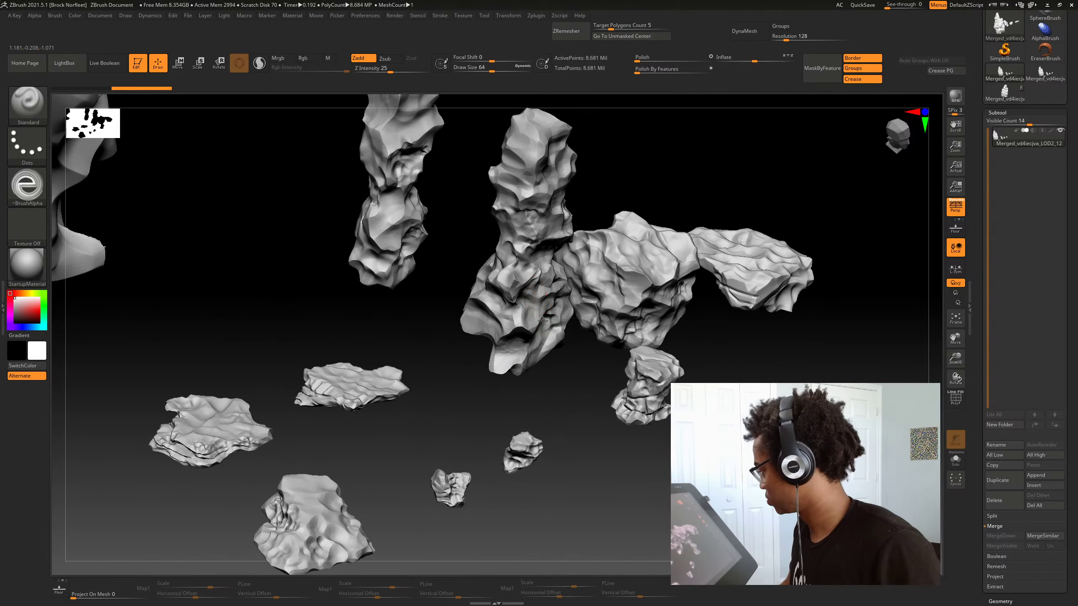
right_drag(679, 308, 576, 302)
drag(575, 301, 507, 307)
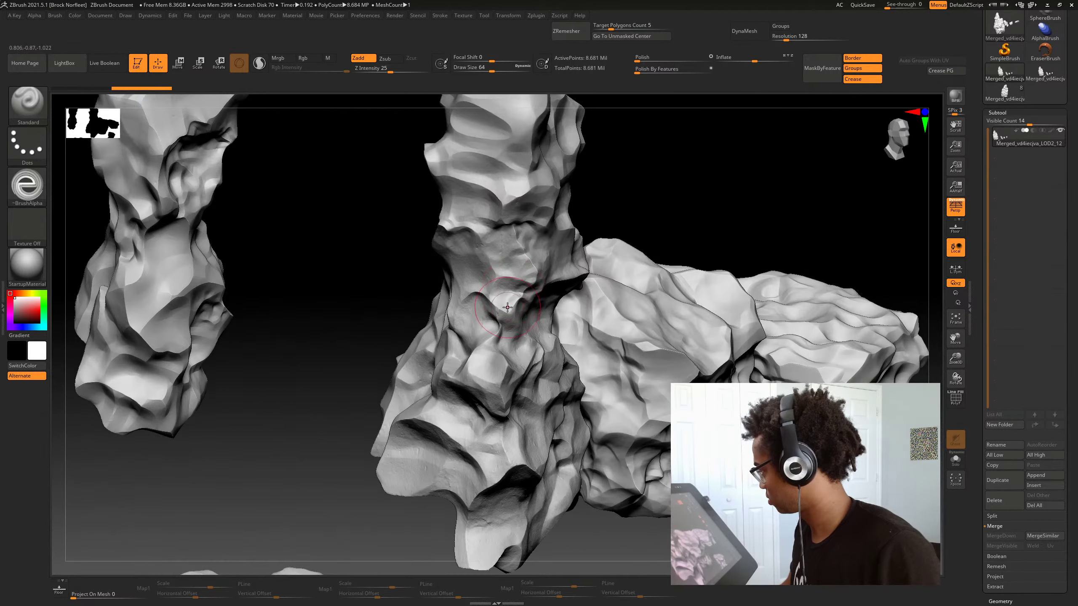
ctrl+right_drag(508, 315, 530, 382)
mouse_move(490, 414)
mouse_down()
mouse_move(488, 366)
mouse_move(526, 276)
mouse_up()
mouse_move(526, 276)
alt+right_down()
mouse_move(516, 440)
mouse_move(568, 330)
alt+right_up()
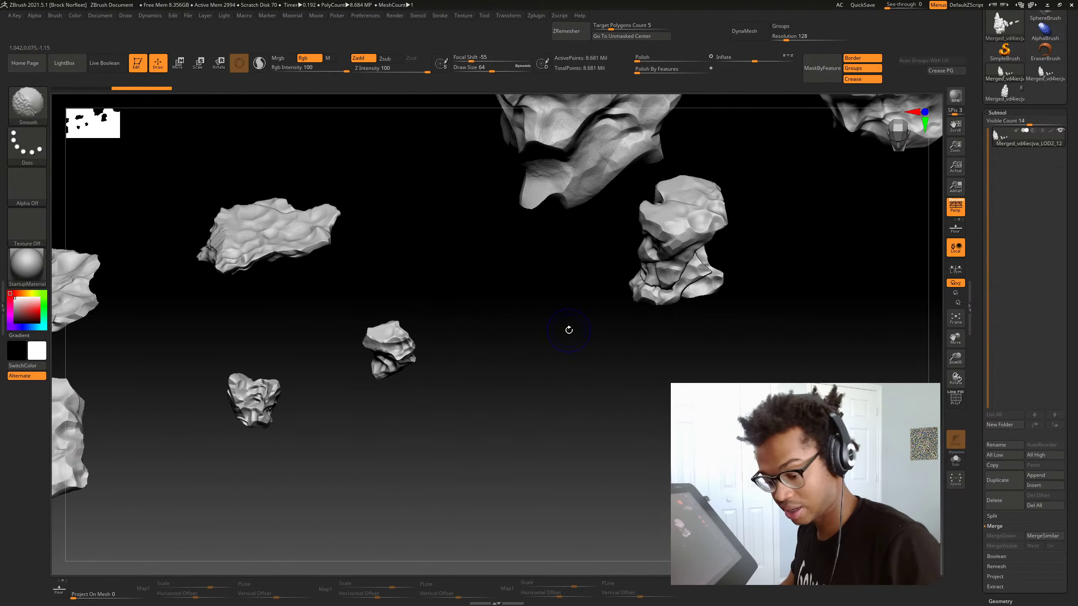
Check the merged rocks' polygroups and split the mesh into separate subtools with Groups Split
key(shift+f)
key(shift+f)
drag(553, 296, 507, 383)
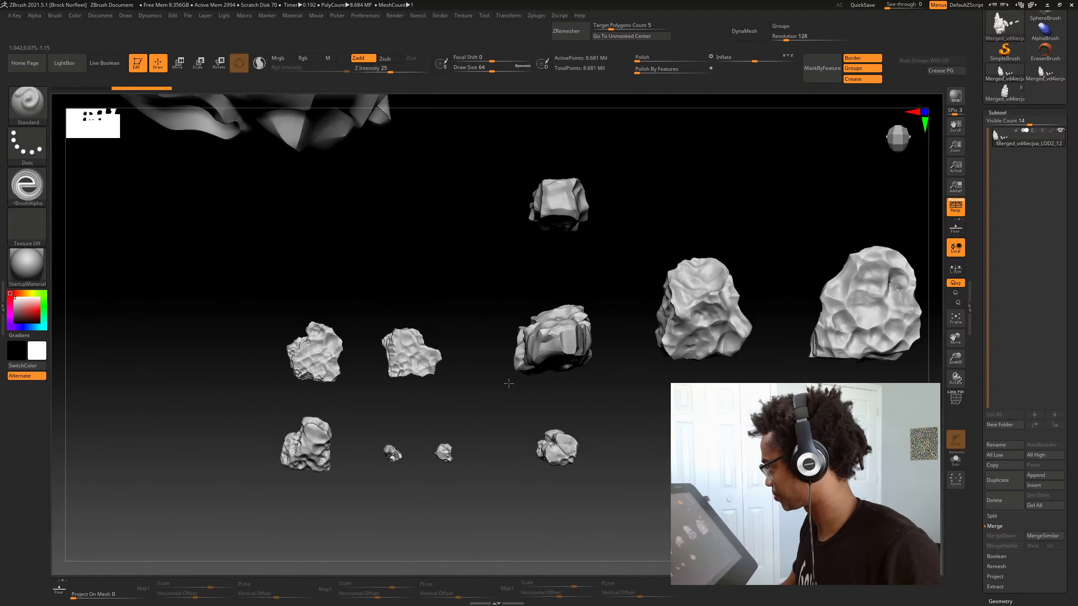
key(a)
click(582, 351)
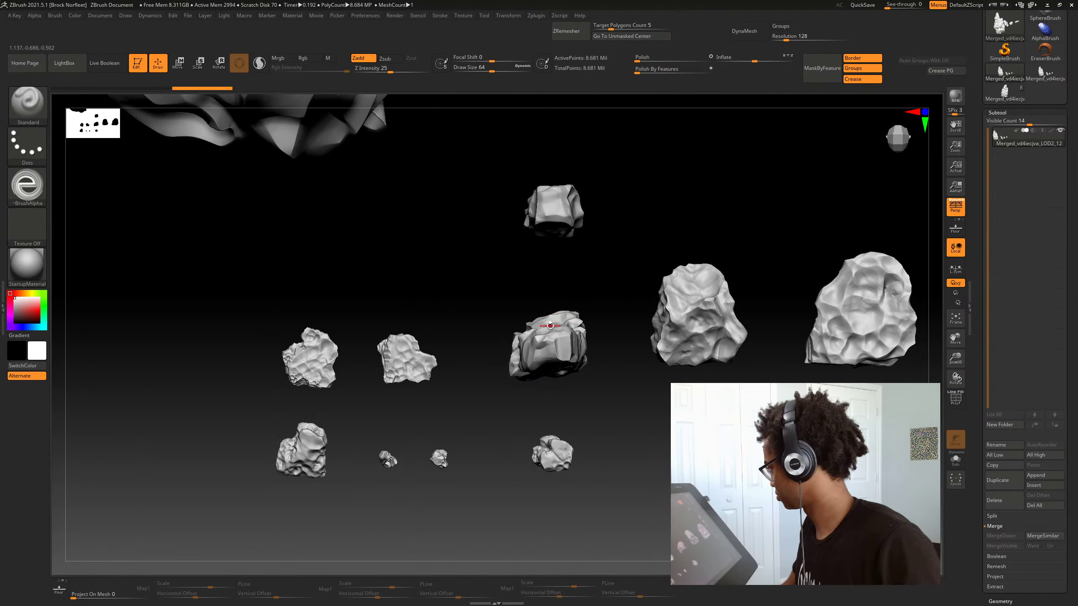
drag(515, 313, 488, 359)
key(a)
click(491, 360)
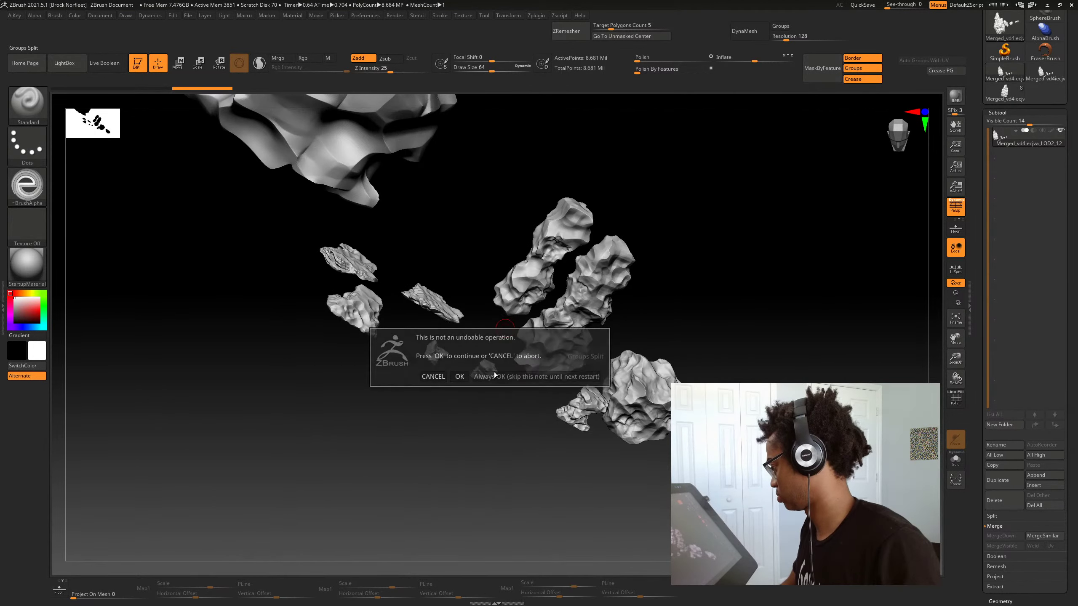
click(465, 378)
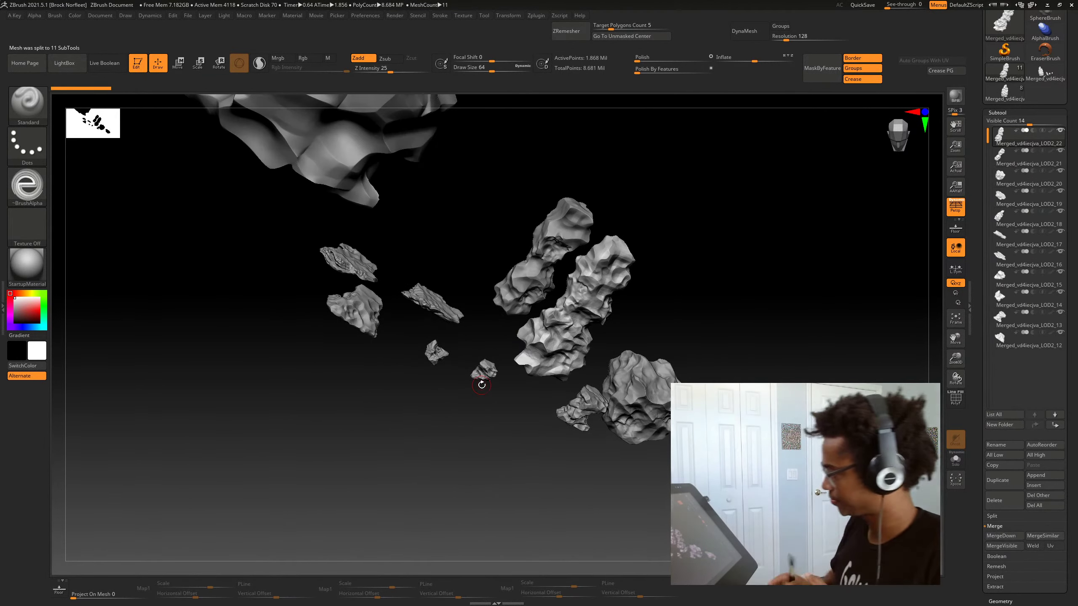
Isolate the active tall rock column with Solo and examine its shape from several sides
drag(472, 472, 633, 378)
click(556, 479)
alt+drag(632, 377, 607, 504)
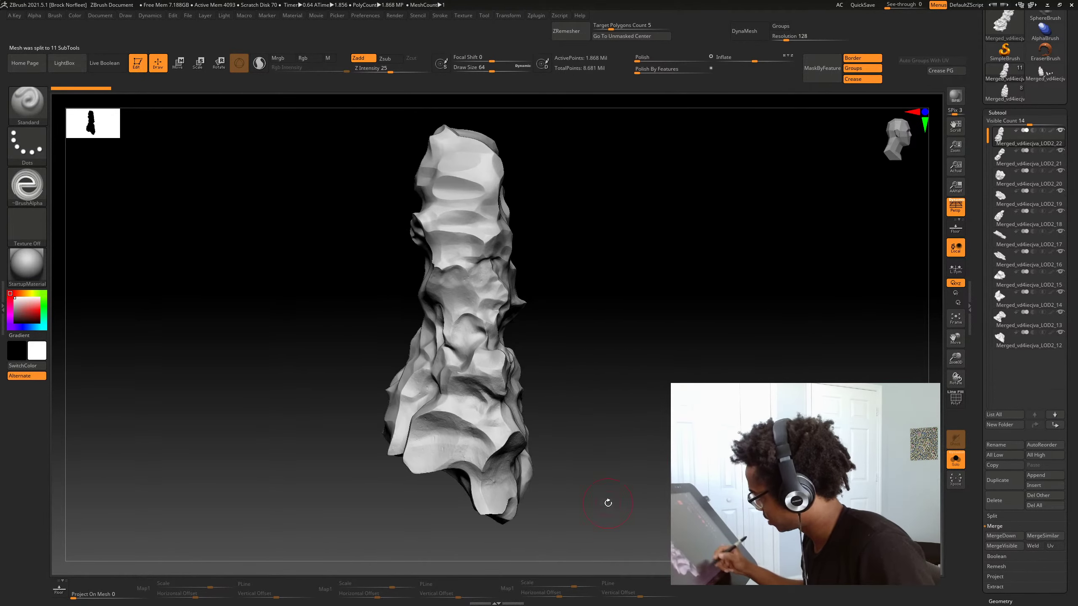
click(607, 504)
alt+drag(730, 336, 650, 455)
click(651, 493)
mouse_move(651, 492)
mouse_down()
mouse_move(651, 469)
mouse_move(642, 499)
mouse_move(667, 458)
mouse_move(672, 492)
mouse_move(638, 467)
mouse_up()
Switch to the ClayBuildup brush with a draw size of about 34 and undo the last change on the rock column
key(b)
key(c)
key(b)
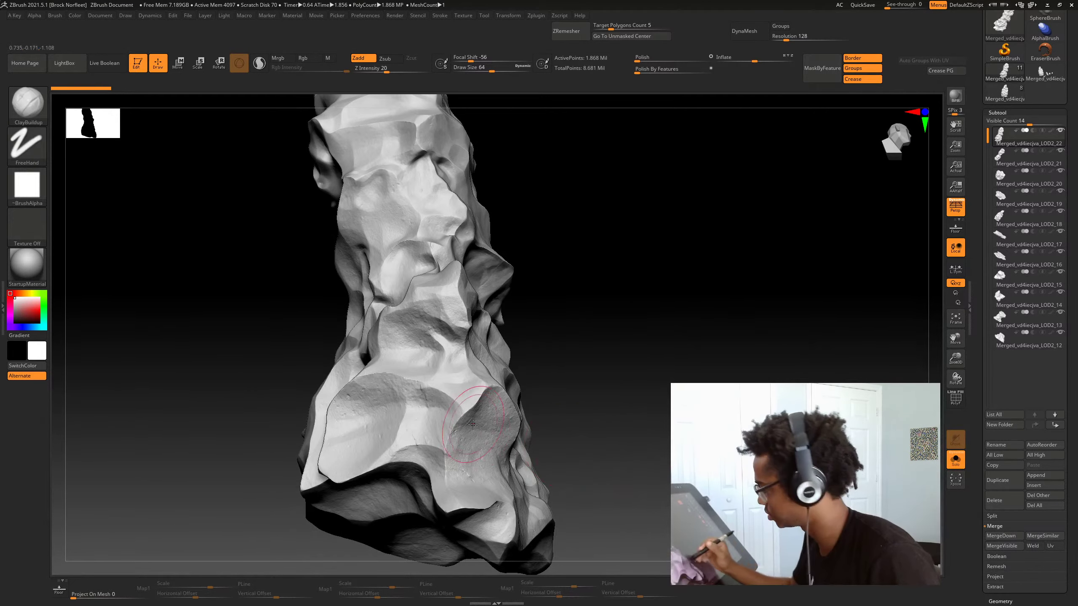
key(space)
drag(455, 428, 458, 427)
alt+drag(638, 378, 635, 356)
drag(636, 356, 619, 380)
key(ctrl+z)
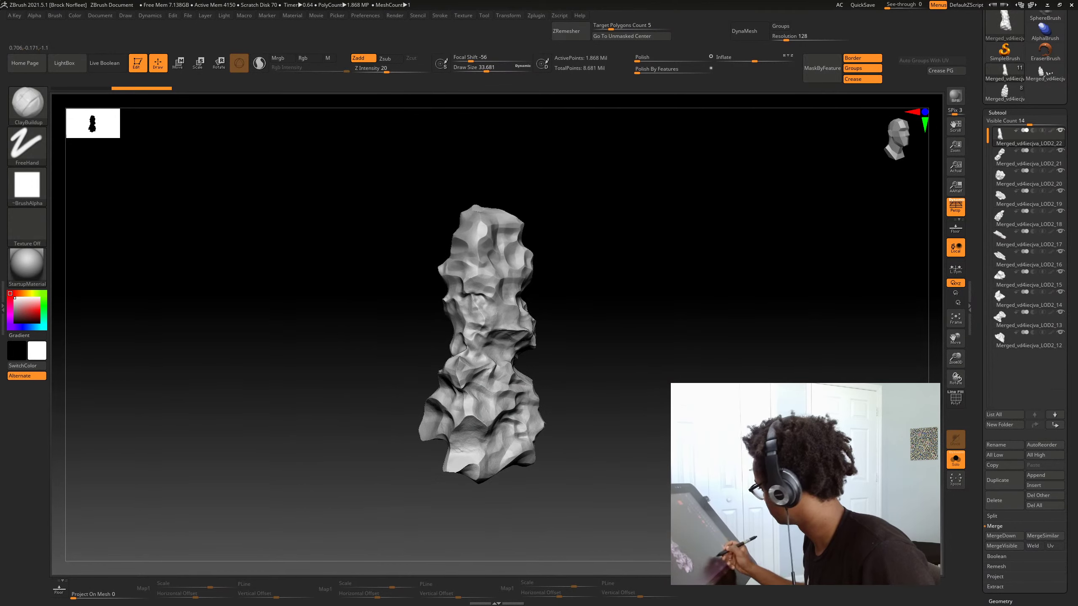
Turn off Solo for the tall rock column to display all the rock subtools again
alt+drag(618, 488, 615, 462)
shift+drag(614, 462, 608, 489)
key(alt+s)
drag(653, 518, 596, 514)
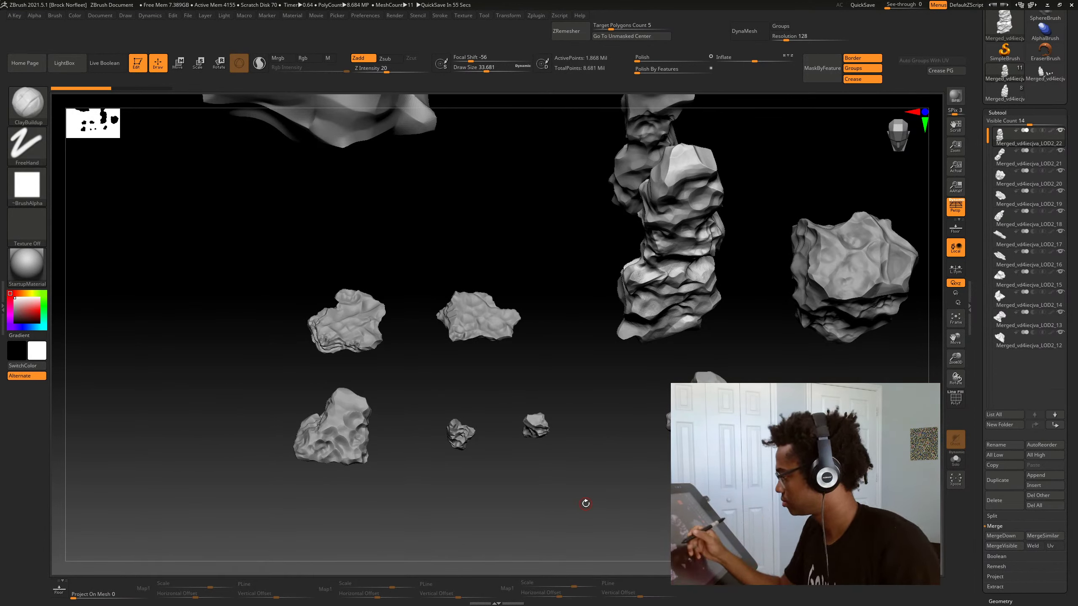
Make the flat rock slab nearest the tall columns the active subtool
alt+click(489, 332)
drag(548, 387, 575, 446)
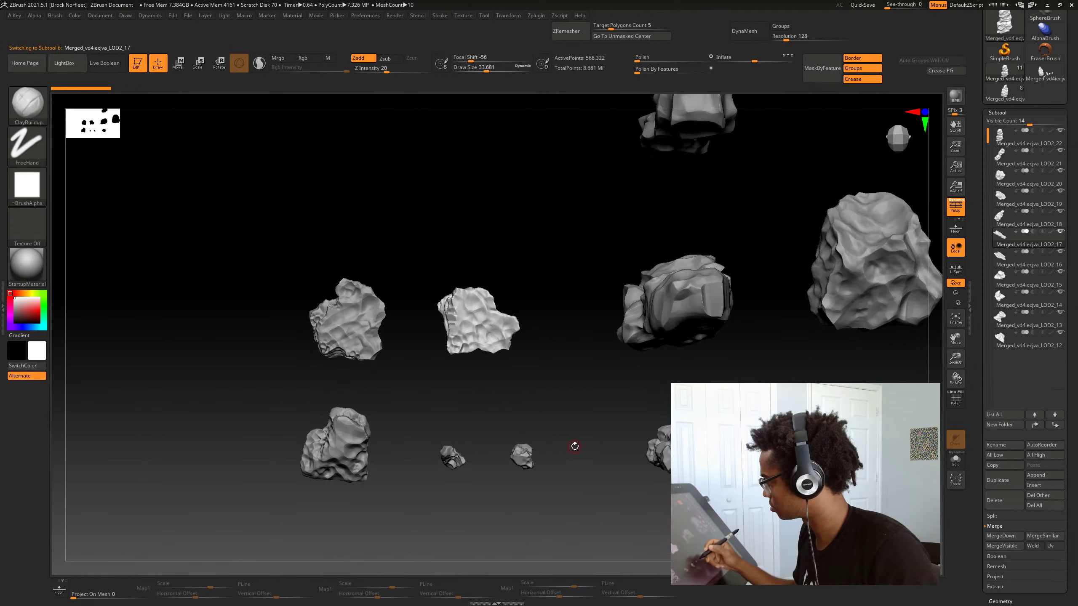
alt+drag(594, 516, 616, 520)
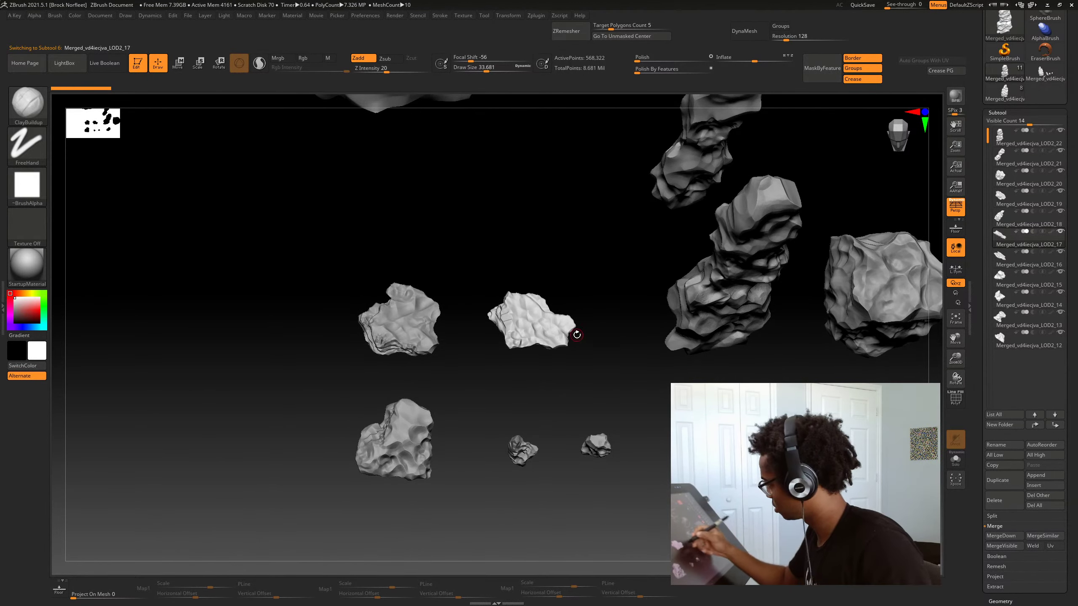
alt+click(712, 281)
alt+click(563, 345)
alt+drag(649, 483, 611, 520)
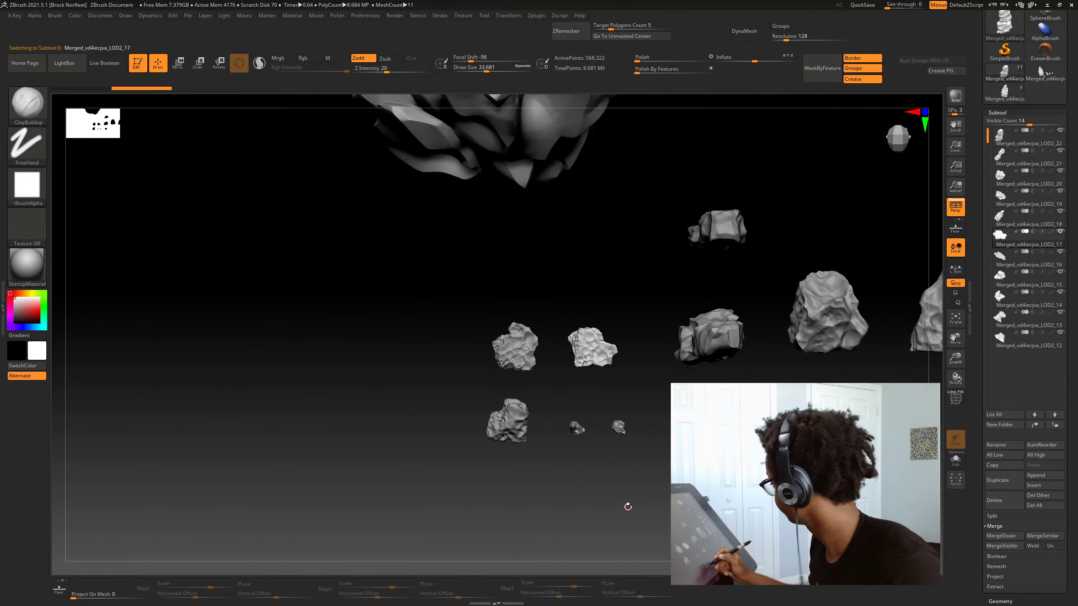
Append a Plane3D to the rock subtools
mouse_move(1073, 224)
mouse_down()
mouse_move(1073, 240)
mouse_move(1066, 221)
mouse_up()
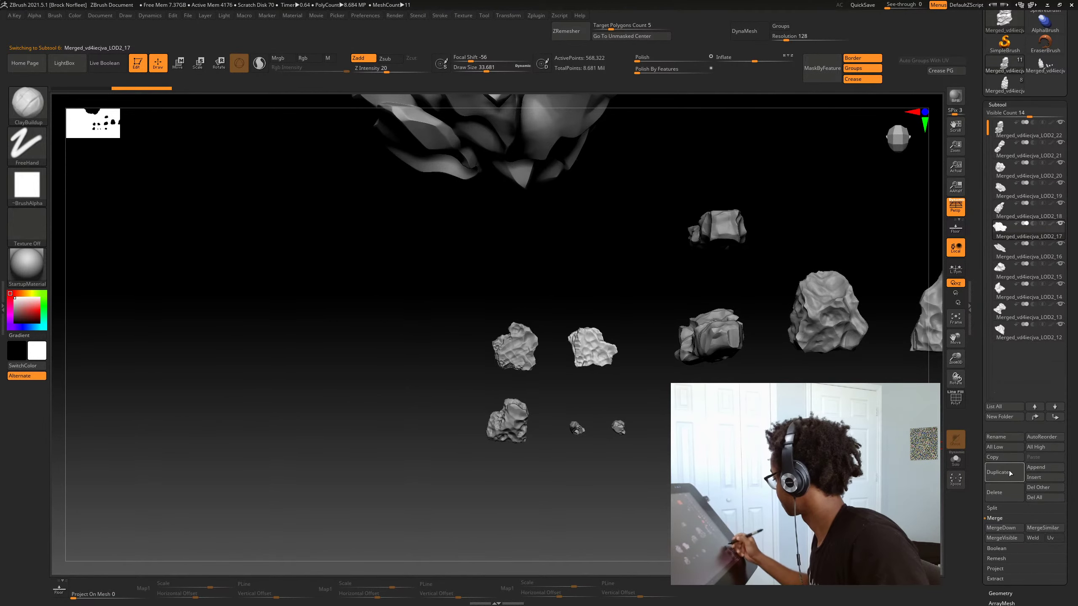
click(1040, 468)
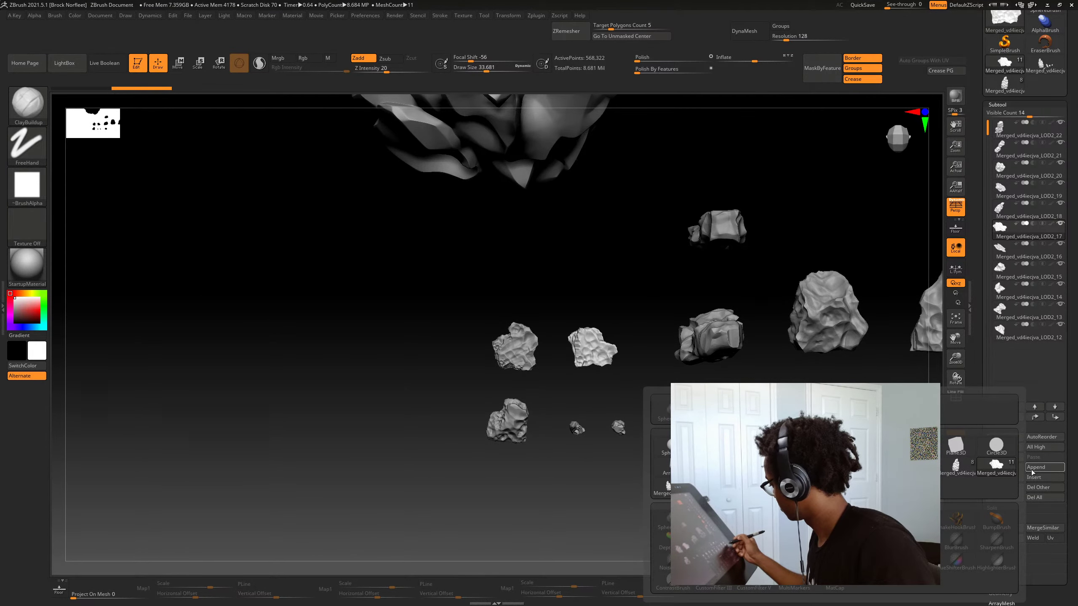
click(973, 455)
alt+drag(662, 505, 657, 481)
Activate the Move gizmo on the flat rock slab and turn off perspective for the rock layout view
key(w)
alt+drag(672, 422, 617, 458)
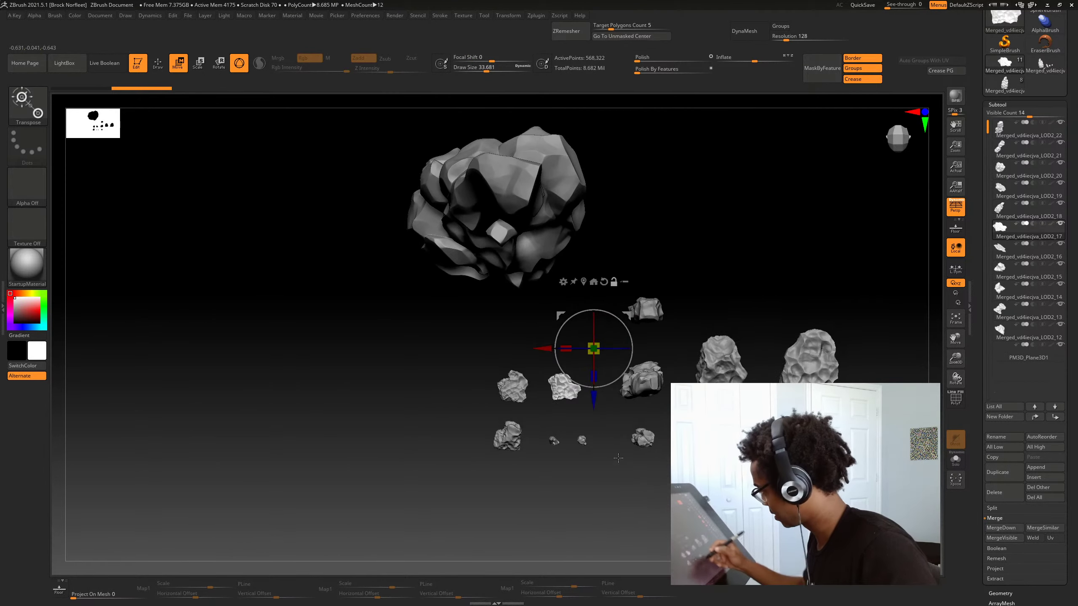
click(955, 208)
mouse_move(731, 271)
mouse_down()
mouse_move(670, 293)
mouse_move(721, 272)
mouse_up()
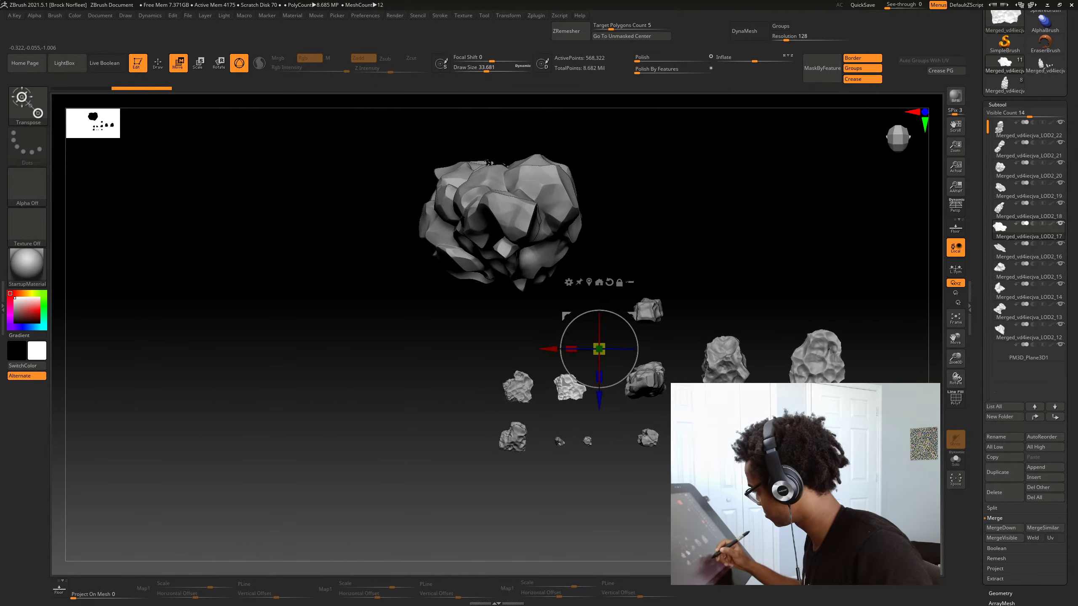
alt+drag(610, 314, 598, 361)
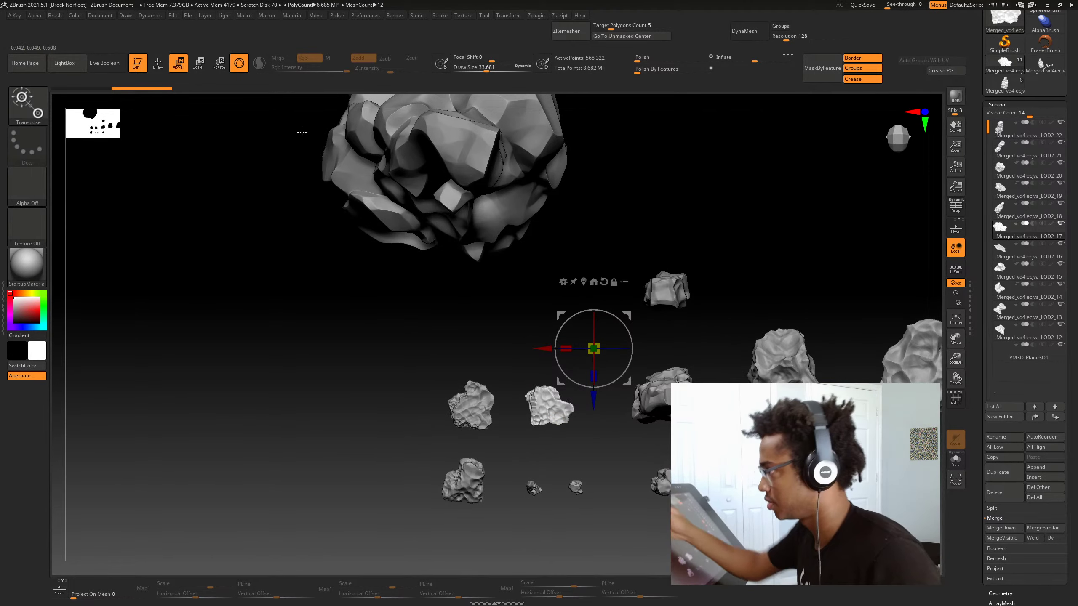
Set the document's background gradient range to 0 for a flat grey backdrop
click(105, 17)
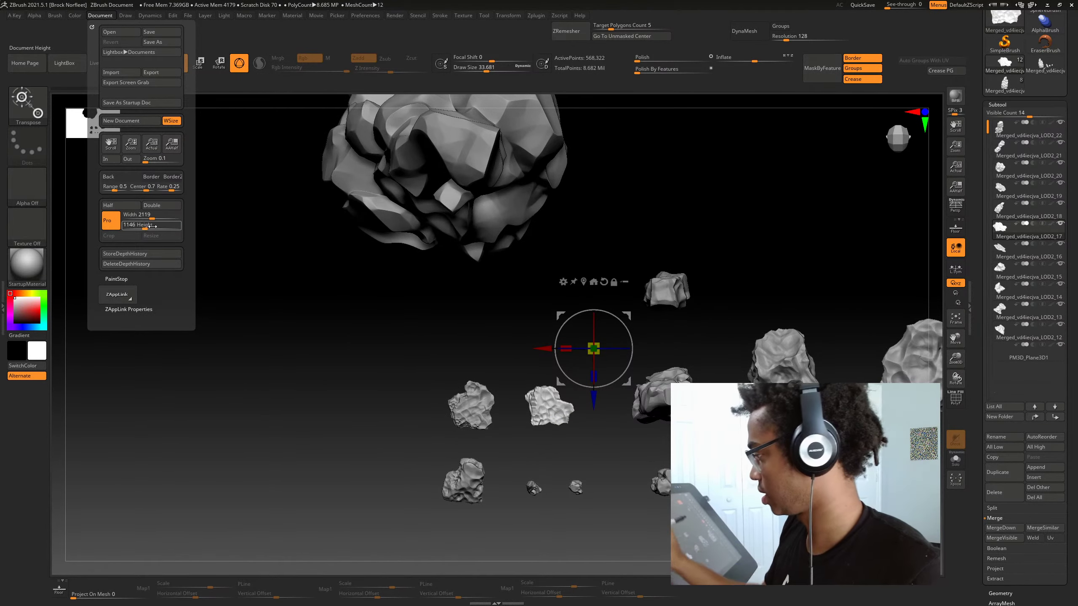
drag(113, 188, 101, 192)
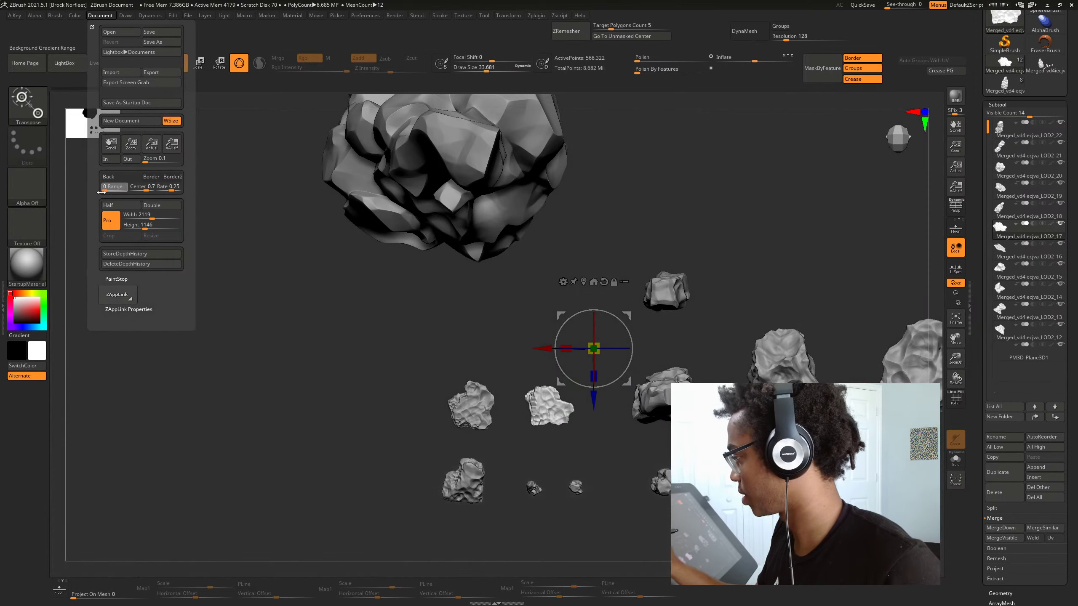
mouse_move(488, 306)
mouse_down()
mouse_move(488, 340)
mouse_move(488, 305)
mouse_up()
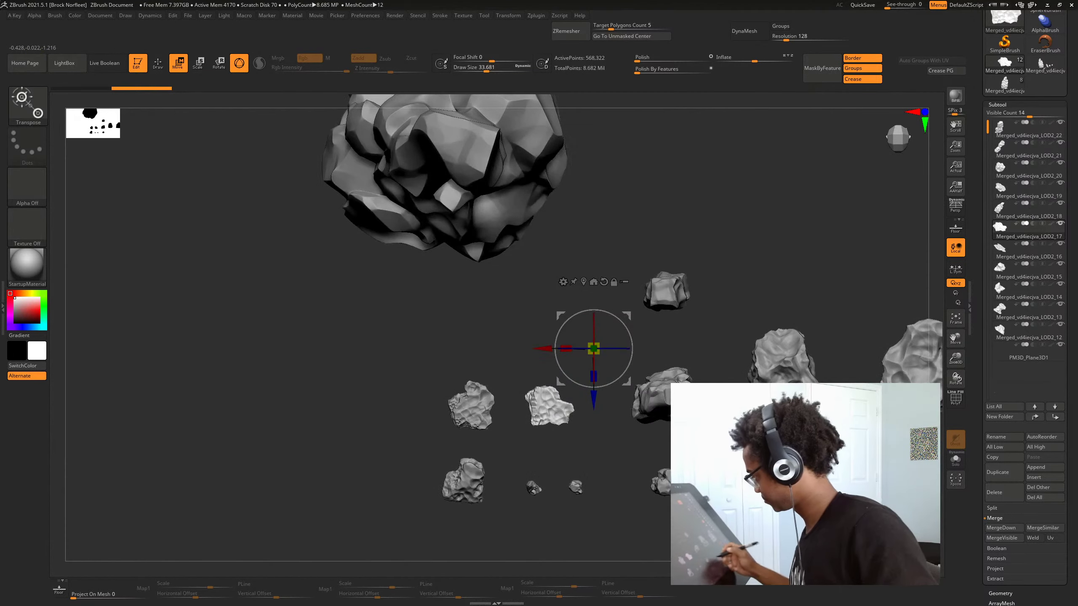
Select the Plane3D subtool, move it into the empty area beside the rocks and rotate it 90 degrees to face the view
drag(629, 316, 368, 390)
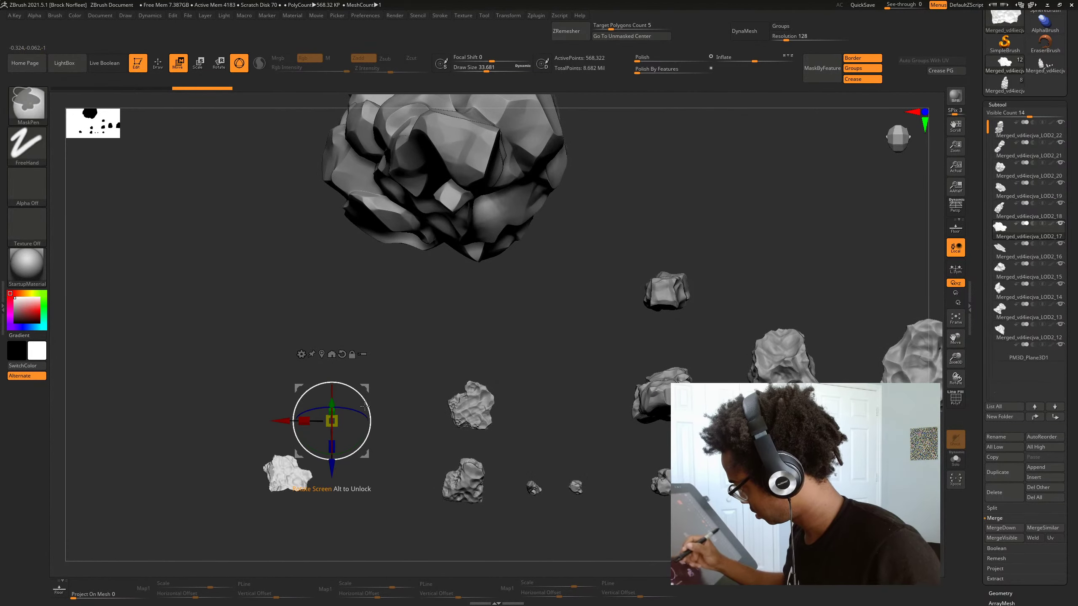
key(ctrl+z)
click(1005, 358)
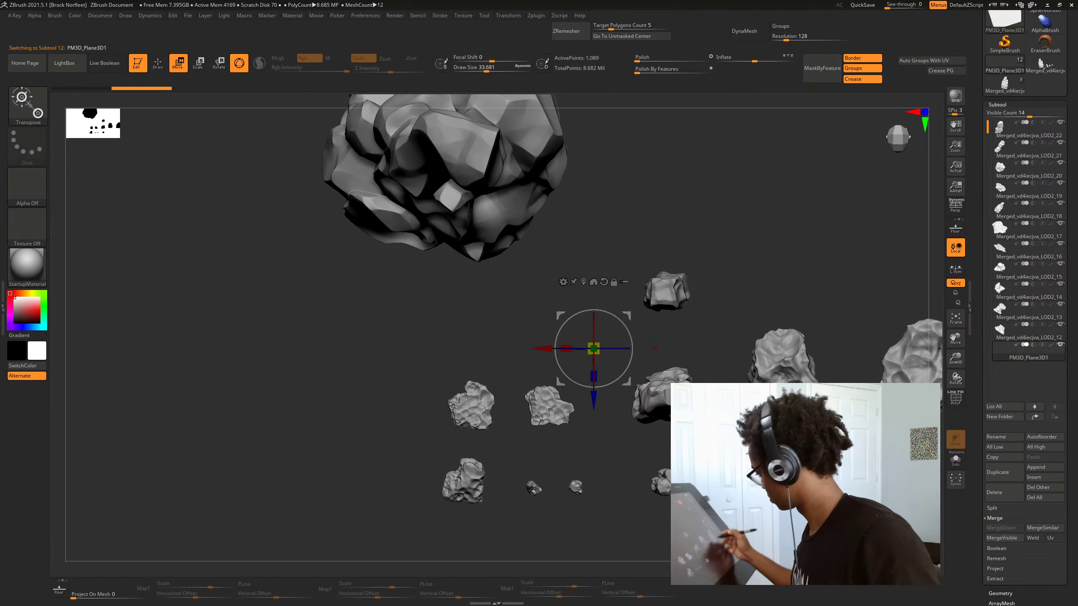
drag(629, 313, 370, 327)
alt+drag(369, 511, 397, 475)
key(ctrl+z)
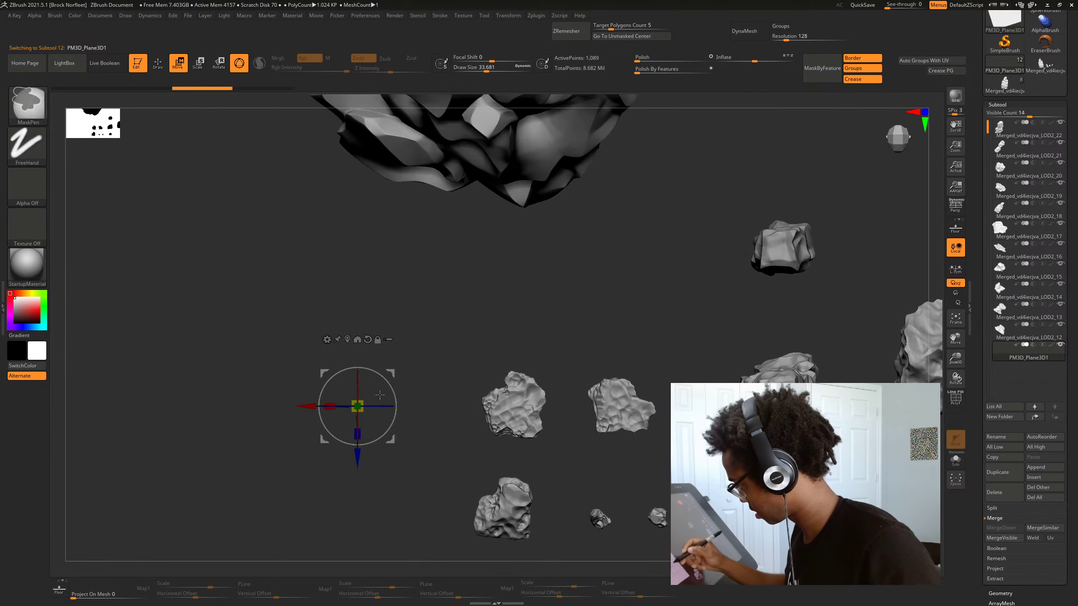
shift+drag(359, 386, 370, 325)
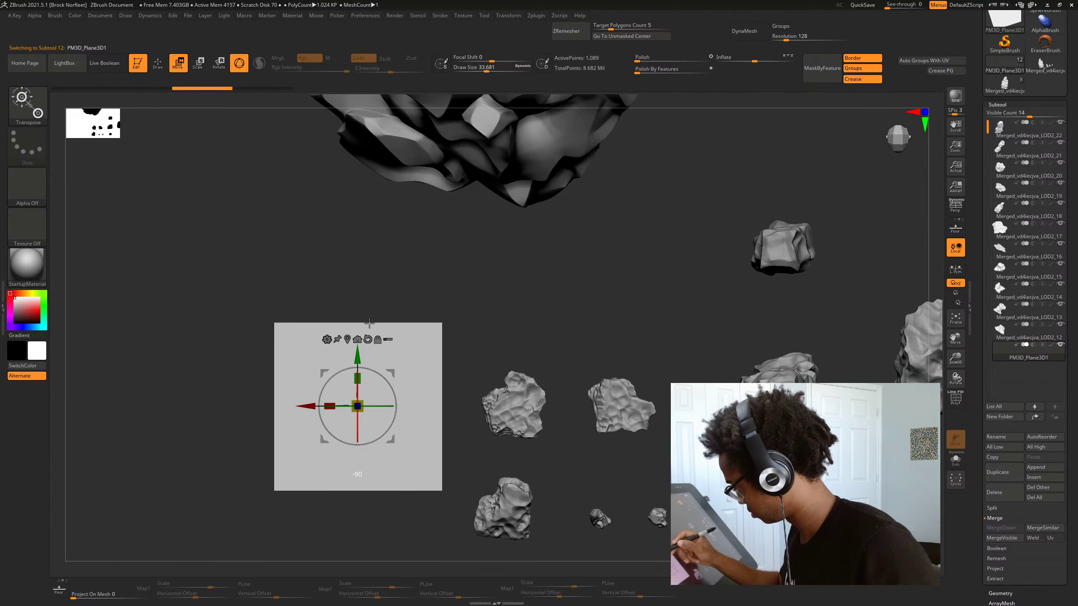
Reposition the upright plane farther away from the small flat rocks so it stands clear of them
alt+drag(381, 527, 449, 443)
drag(428, 323, 443, 330)
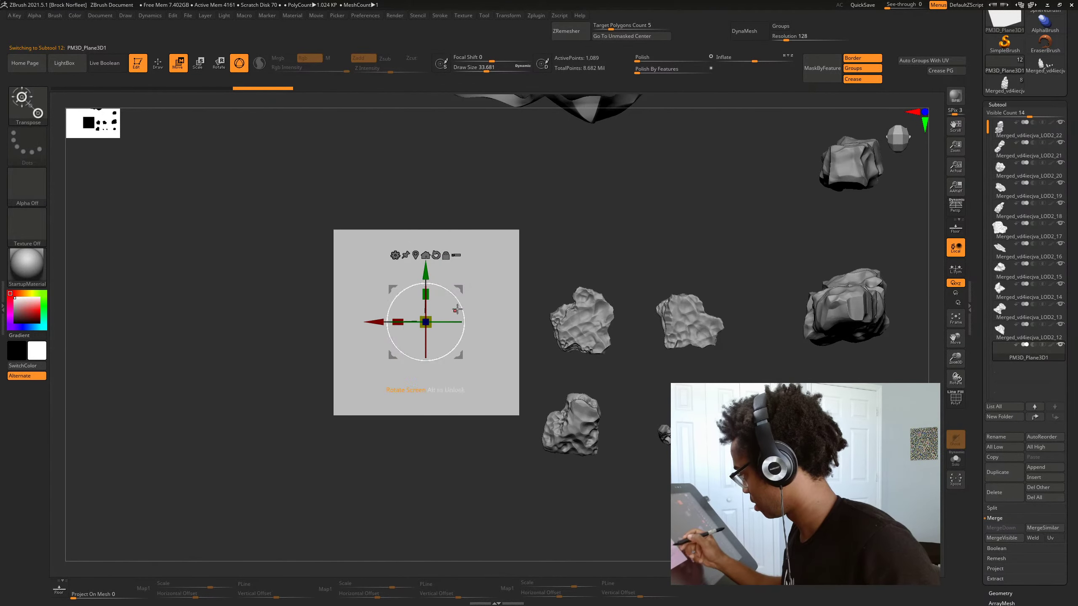
drag(461, 288, 380, 320)
key(q)
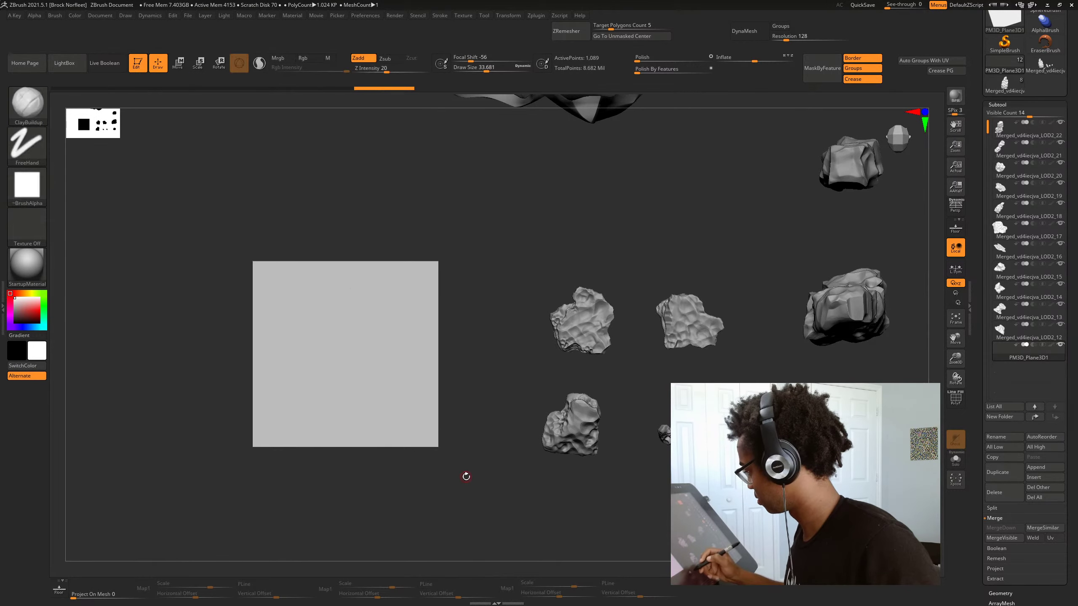
Duplicate the flat rock nearest the plane and move the copy to the end of the subtool list
alt+drag(435, 463, 425, 429)
mouse_move(454, 465)
mouse_down()
mouse_move(469, 457)
mouse_move(440, 476)
mouse_move(491, 477)
mouse_move(481, 510)
mouse_move(557, 510)
mouse_up()
alt+click(589, 326)
key(w)
click(998, 473)
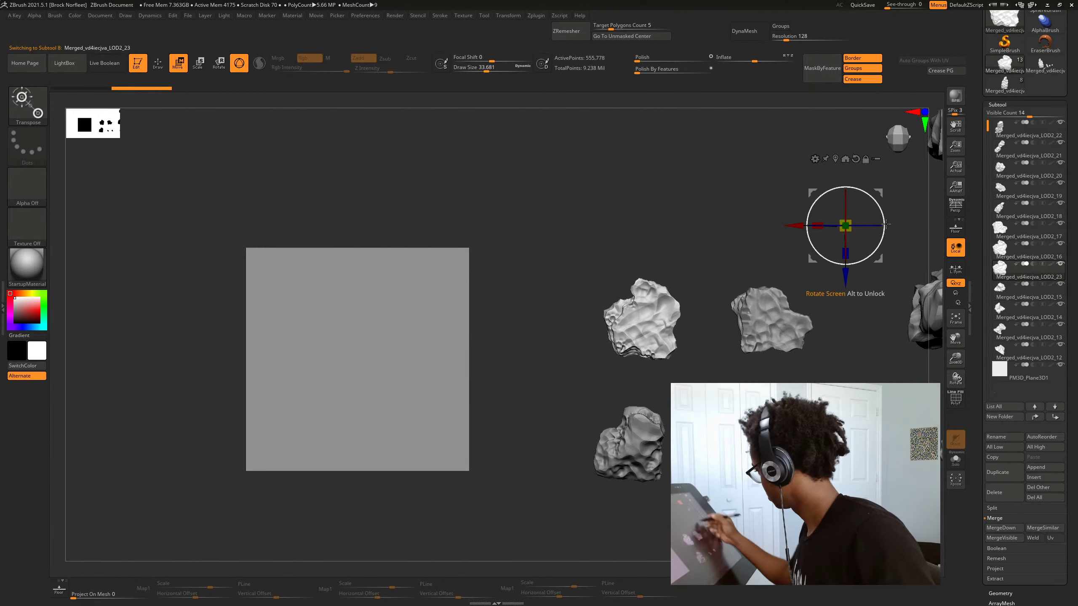
click(1055, 417)
Centre the gizmo on the duplicated flat rock and place the rock at the plane's upper right corner
drag(878, 259, 643, 300)
click(599, 200)
alt+drag(497, 401, 524, 433)
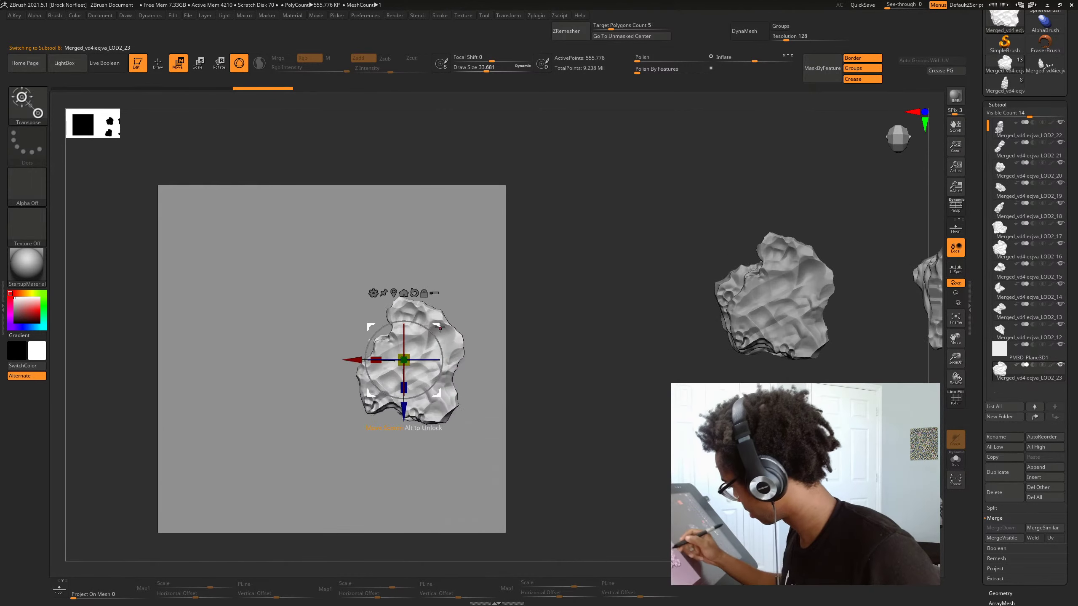
drag(437, 327, 480, 213)
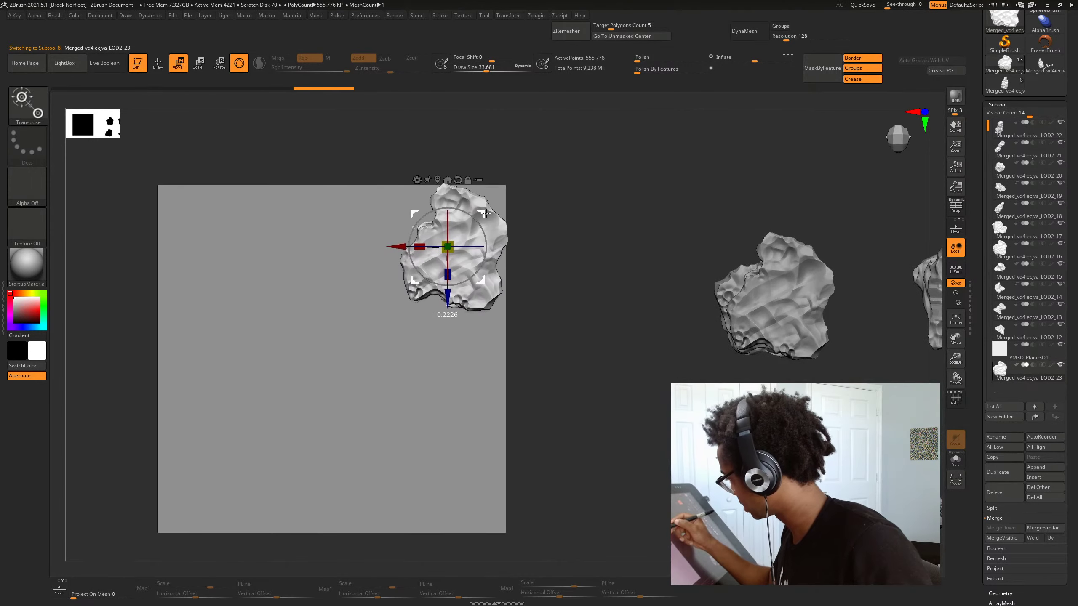
Adjust the rock copy's depth so that it intersects the plane's surface
mouse_move(542, 271)
mouse_down()
mouse_move(554, 293)
mouse_move(532, 278)
mouse_up()
drag(475, 239, 449, 344)
drag(535, 368, 547, 271)
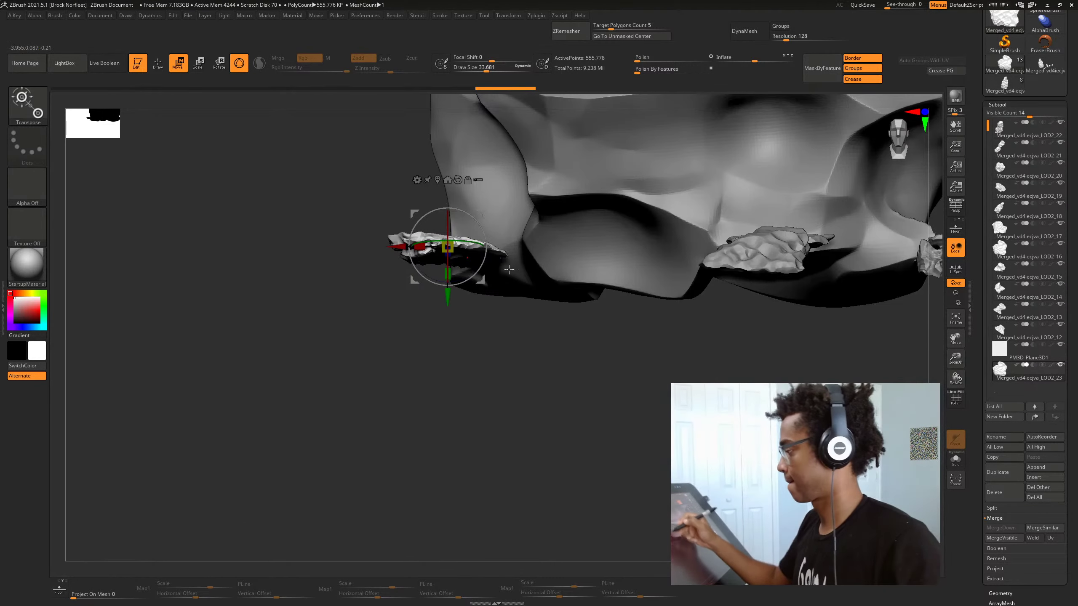
alt+drag(503, 396, 519, 463)
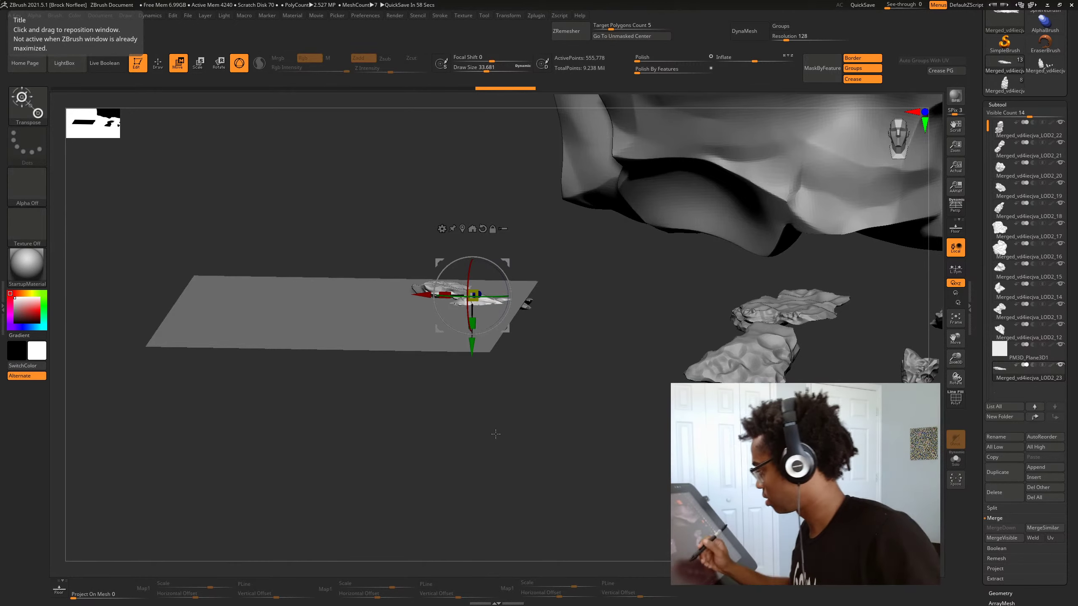
drag(496, 436, 496, 486)
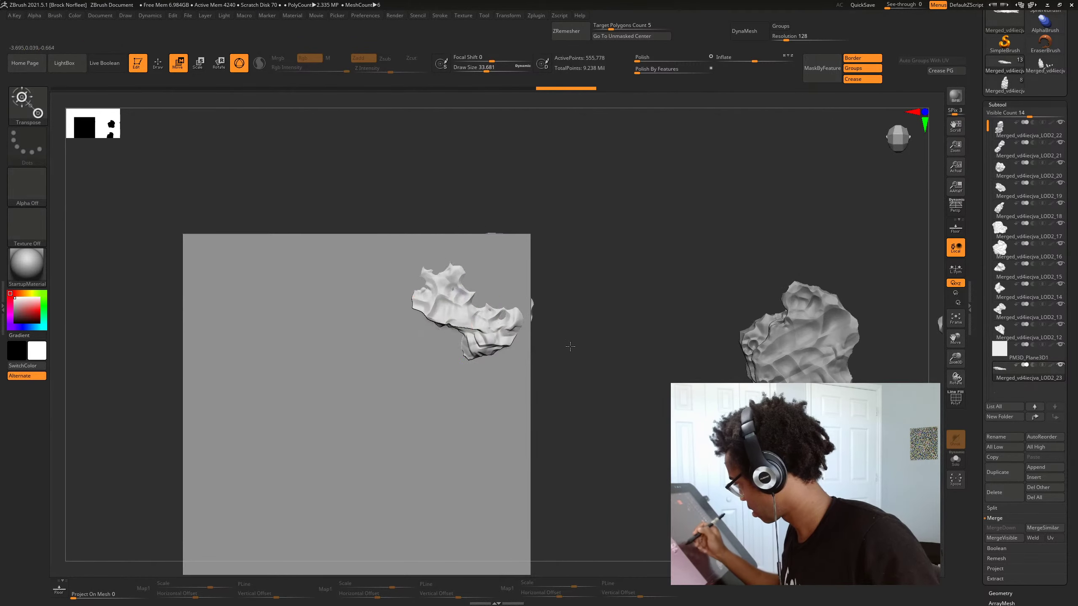
Rotate the rock copy to show a different face and seat it over the plane's upper right corner
drag(570, 347, 451, 322)
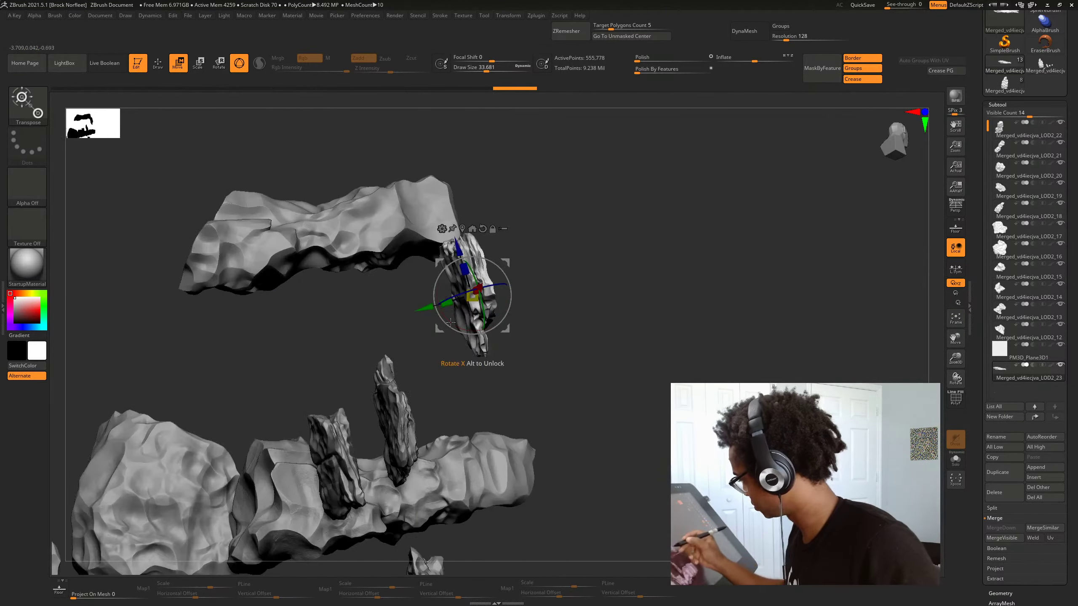
drag(551, 304, 524, 327)
drag(508, 261, 527, 262)
shift+drag(643, 235, 625, 230)
drag(525, 262, 528, 267)
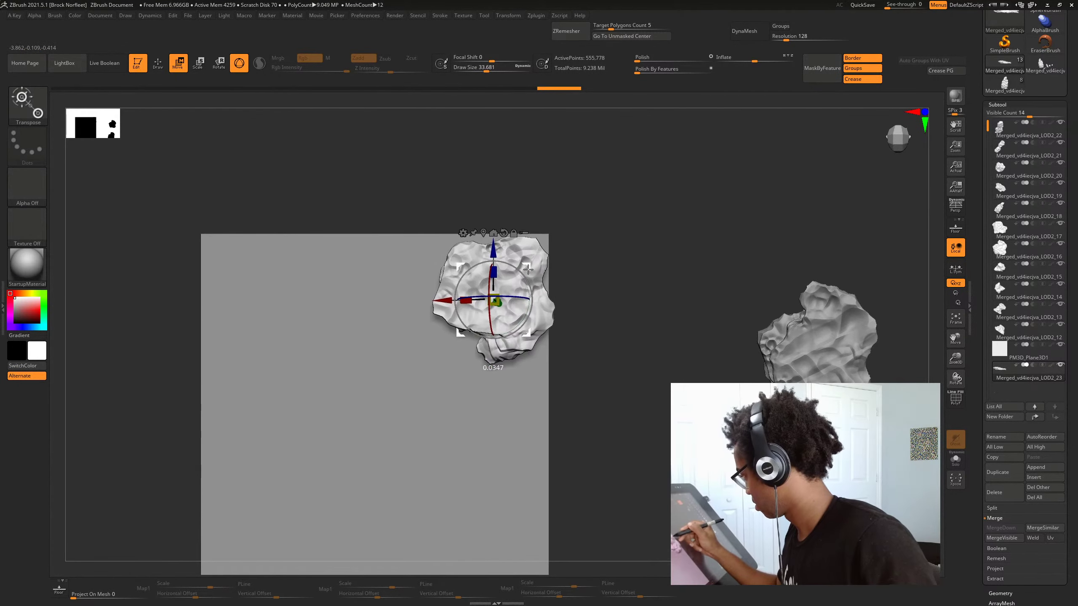
alt+drag(588, 299, 526, 221)
alt+drag(571, 260, 582, 270)
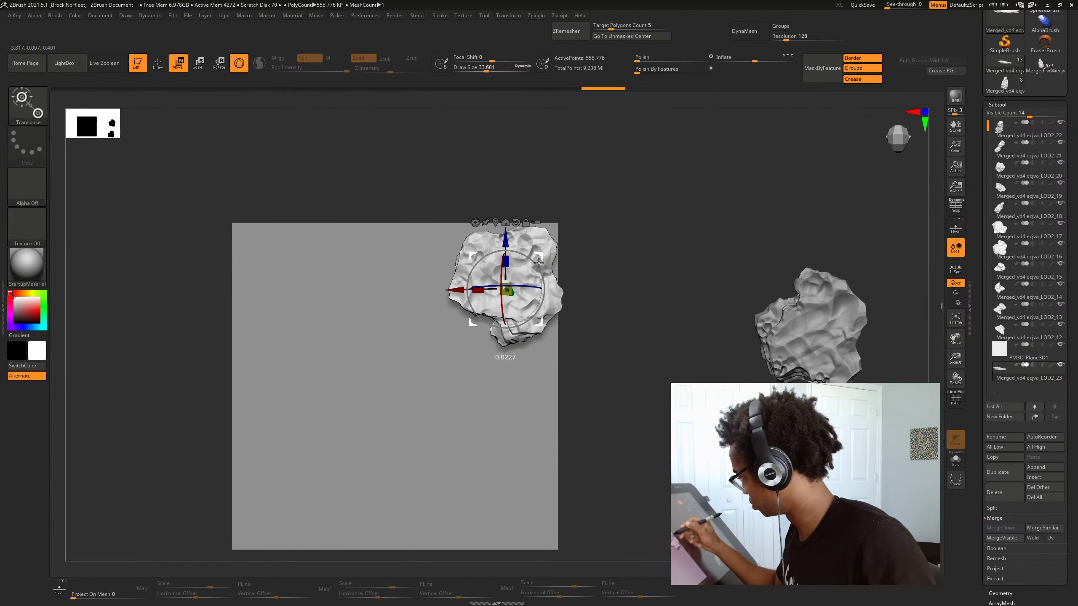
Duplicate the rock onto the plane's lower left area and along its upper edge, turning the upper copies for variation
ctrl+drag(506, 288, 372, 415)
alt+drag(578, 418, 567, 349)
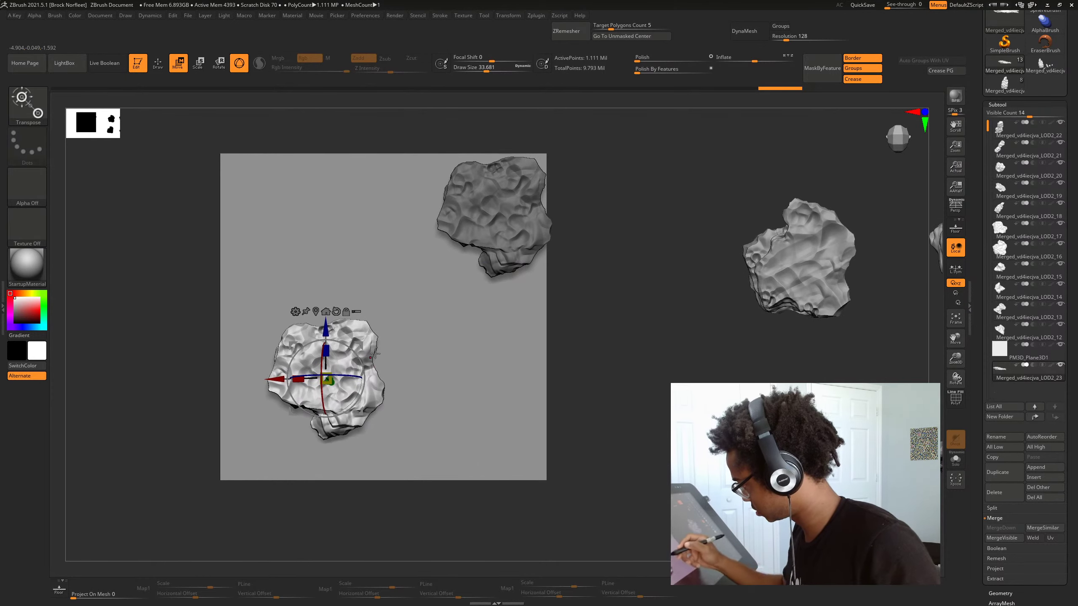
ctrl+drag(360, 345, 353, 286)
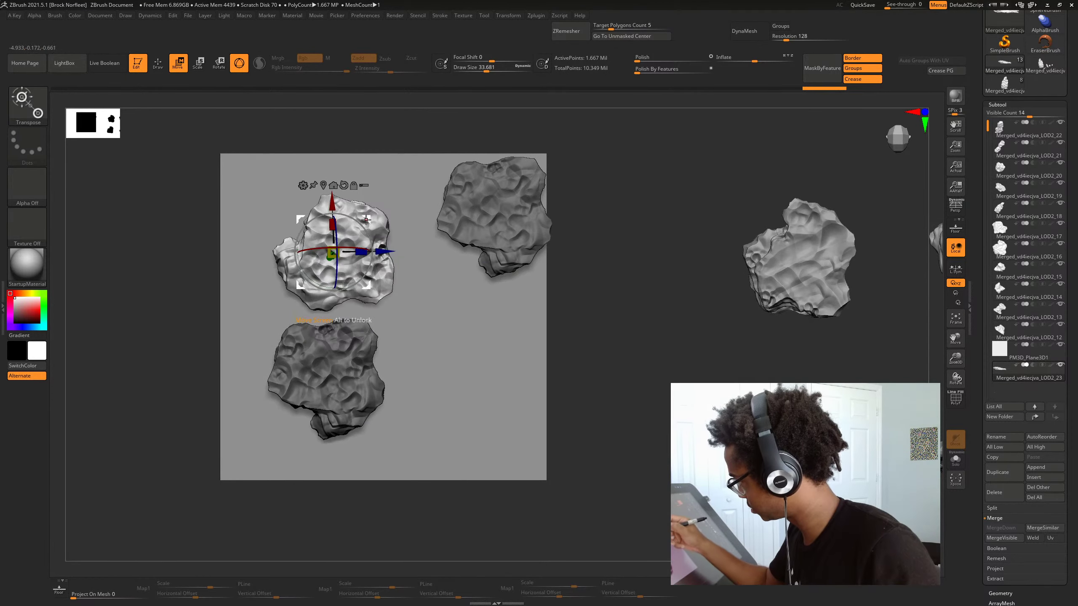
drag(366, 220, 432, 172)
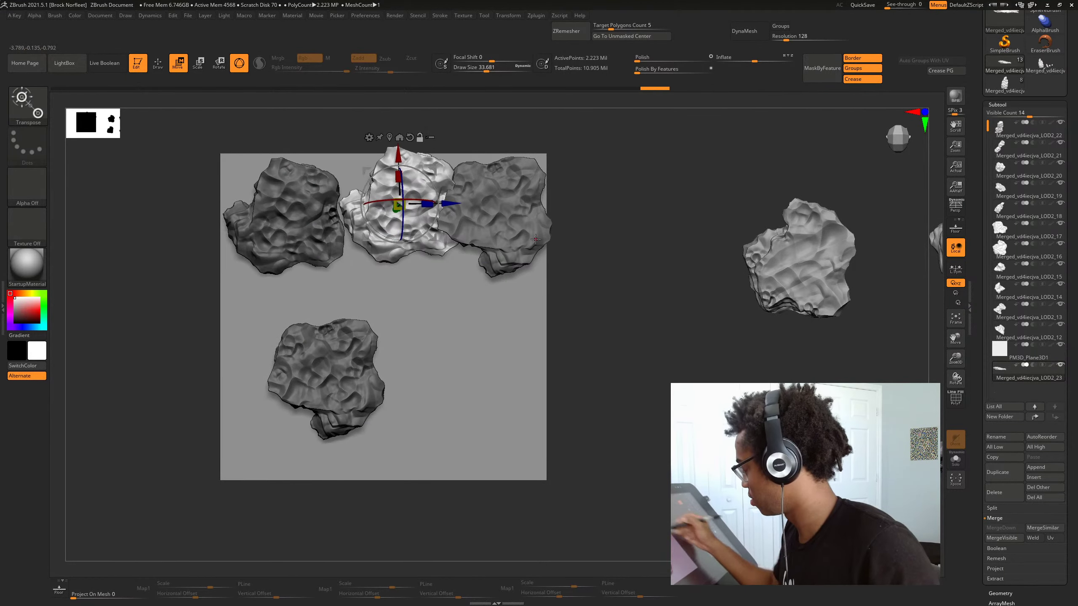
Add another copy of the rock near the plane's lower right corner and adjust its angle and position
alt+drag(565, 293, 530, 418)
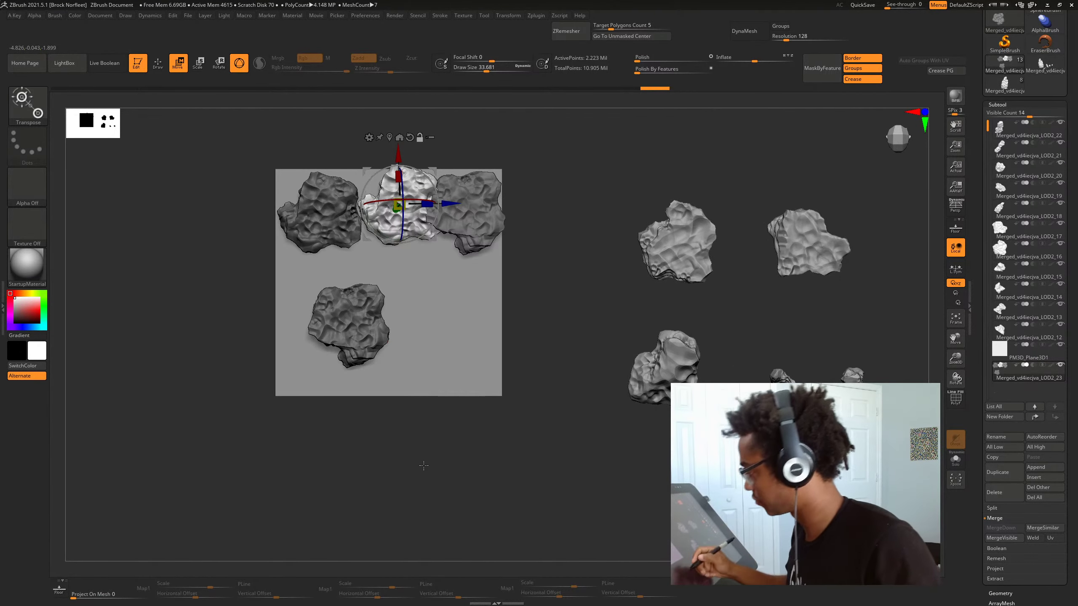
alt+drag(424, 466, 424, 507)
ctrl+drag(433, 214, 466, 367)
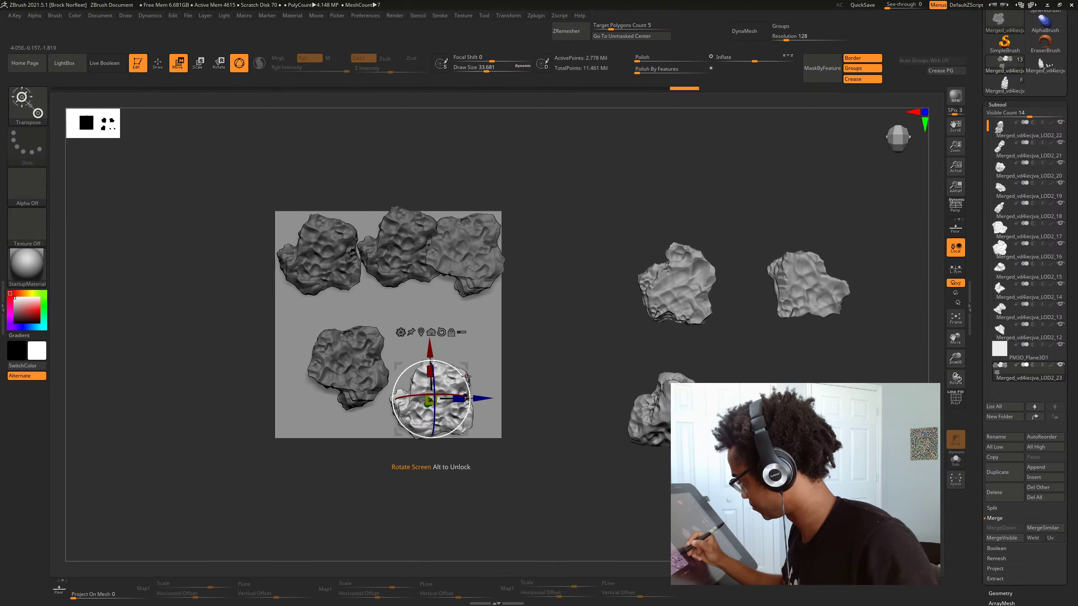
mouse_move(428, 400)
mouse_down()
mouse_move(412, 401)
mouse_move(452, 397)
mouse_move(440, 399)
mouse_up()
drag(466, 365, 460, 363)
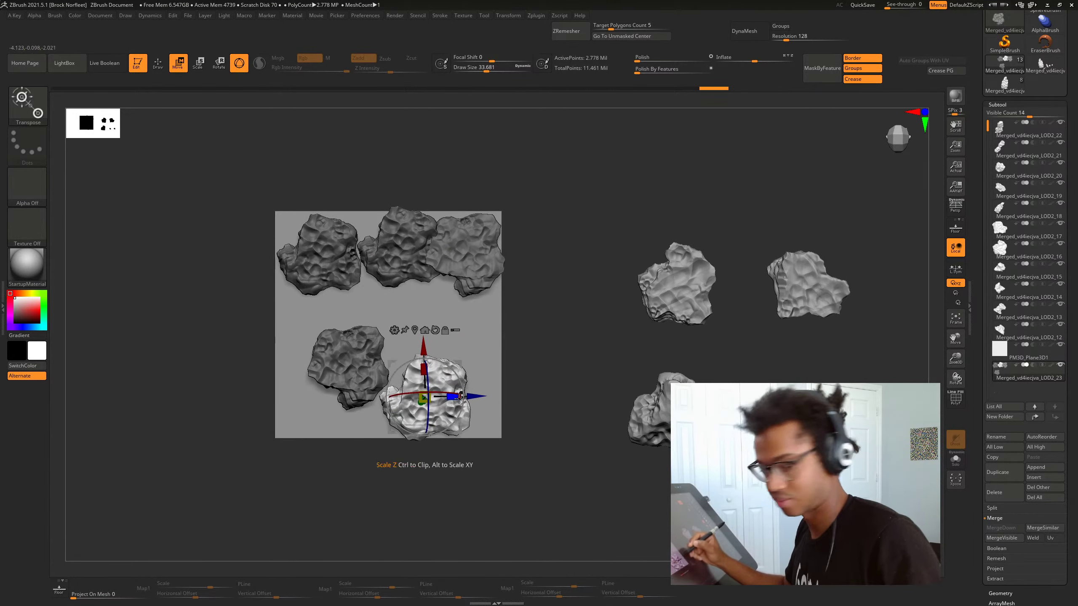
Rotate the lower right rock copy to expose another side and shift it into the plane's corner
alt+drag(468, 486, 482, 494)
ctrl+drag(475, 370, 359, 299)
key(ctrl+z)
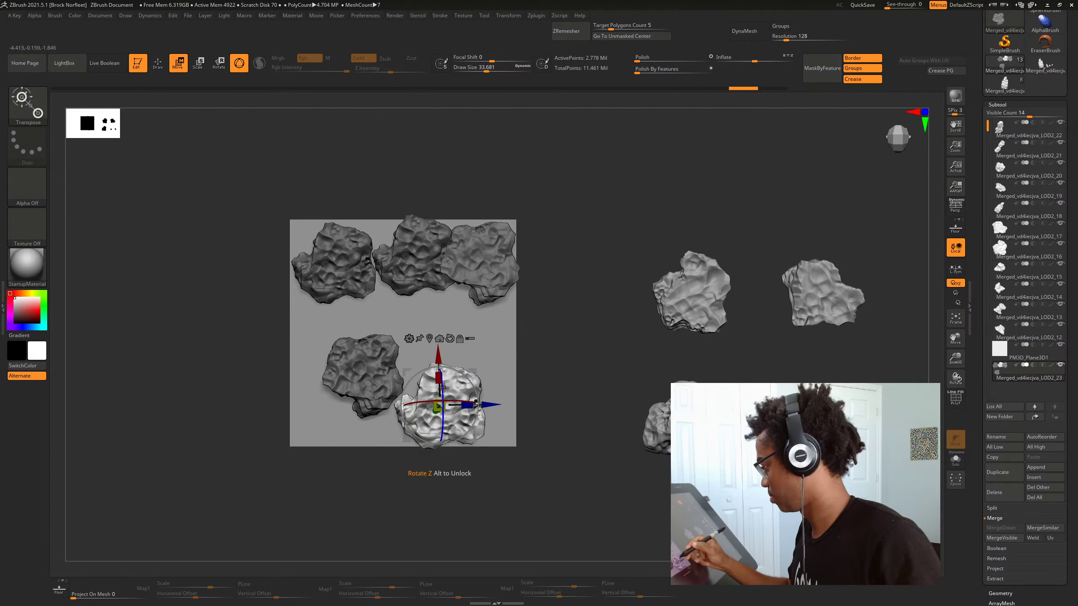
drag(442, 388, 450, 508)
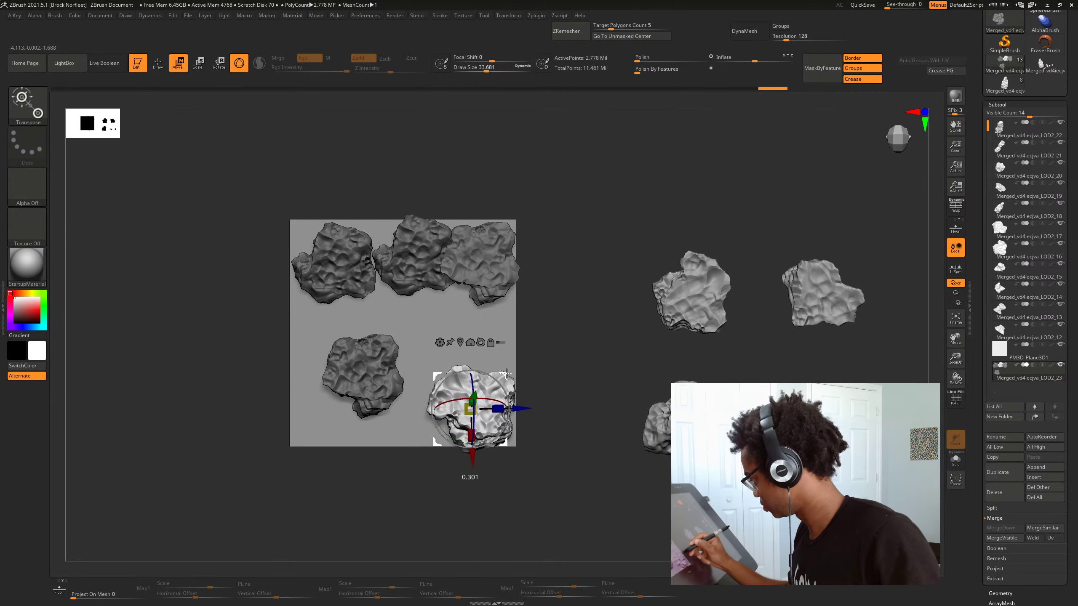
key(q)
Duplicate the lumpy rock below the two flat rocks and move the copy to the end of the subtool list
mouse_move(582, 491)
alt+mouse_down()
mouse_move(565, 505)
mouse_move(578, 519)
mouse_move(569, 533)
mouse_move(579, 524)
mouse_move(595, 536)
alt+mouse_up()
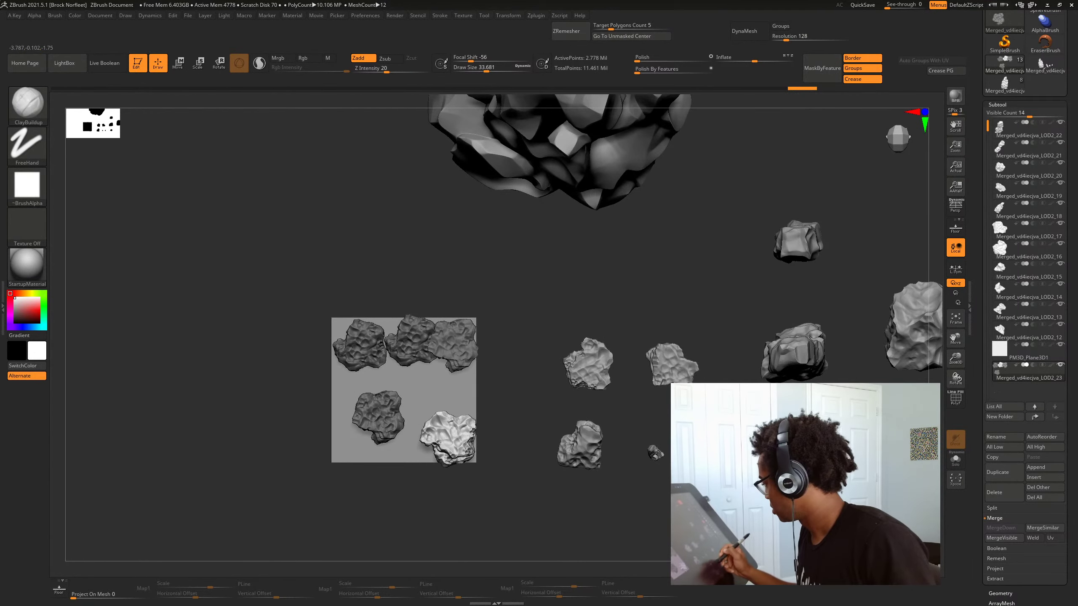
drag(596, 489, 605, 441)
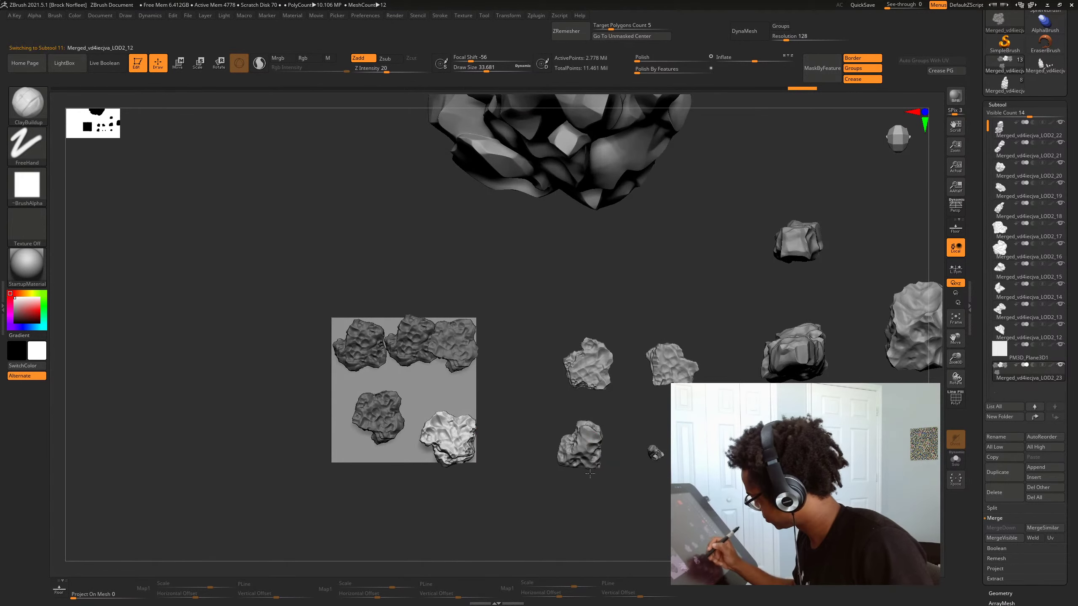
key(w)
alt+drag(621, 526, 639, 505)
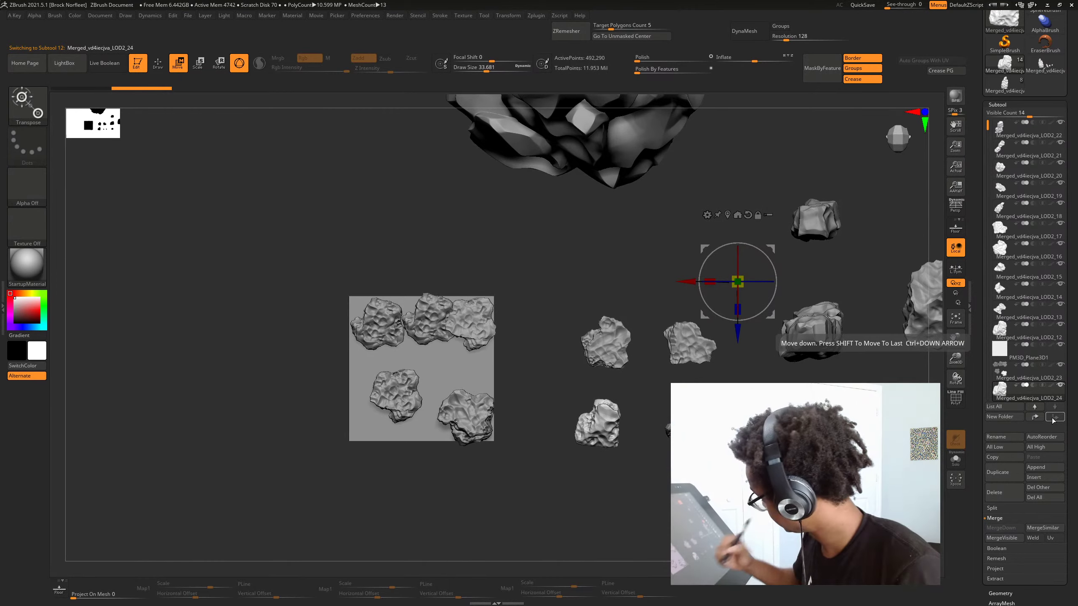
ctrl+click(630, 469)
Place the lumpy rock on the plane right of centre, match its depth to the plane and add a copy at the lower left corner
alt+drag(630, 470, 633, 495)
drag(630, 392, 401, 312)
drag(504, 397, 582, 428)
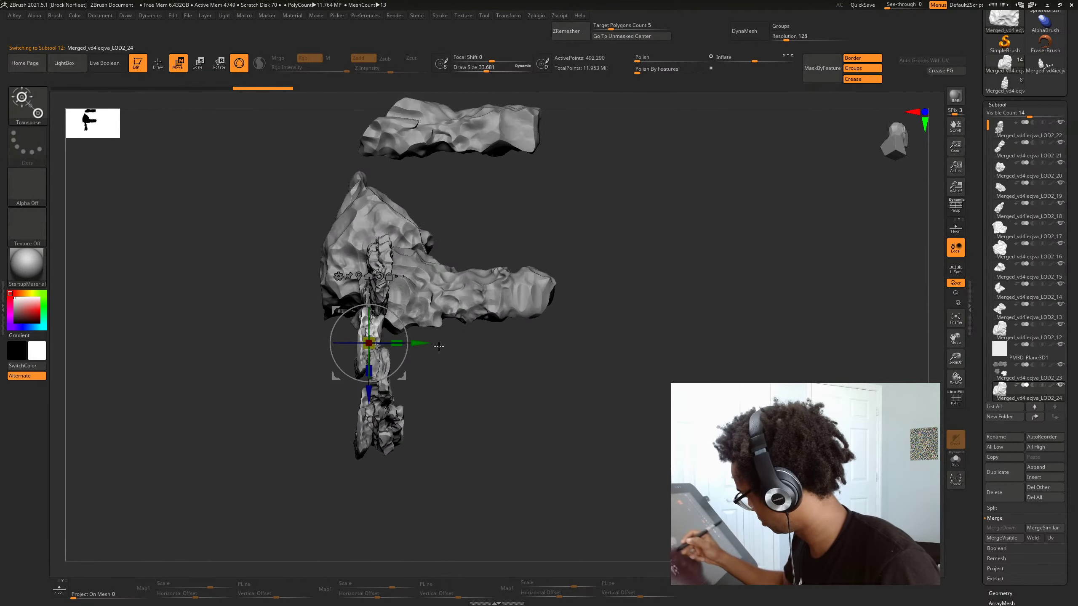
drag(406, 311, 317, 382)
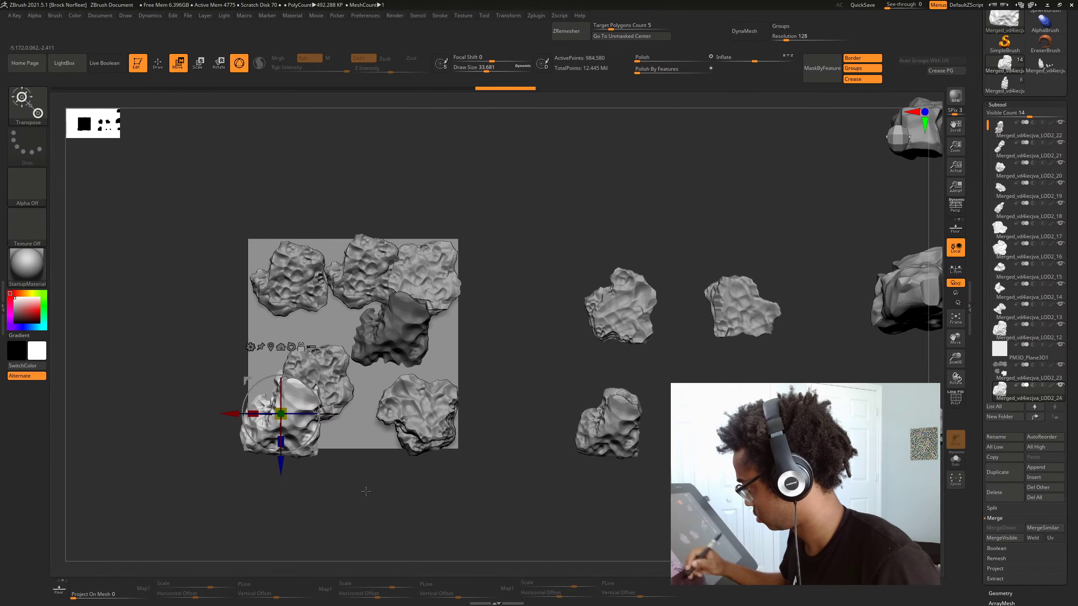
Add copies of the lumpy rock at the plane's left edge, the middle of its lower edge and its right edge
alt+drag(368, 491, 409, 518)
ctrl+drag(358, 404, 345, 308)
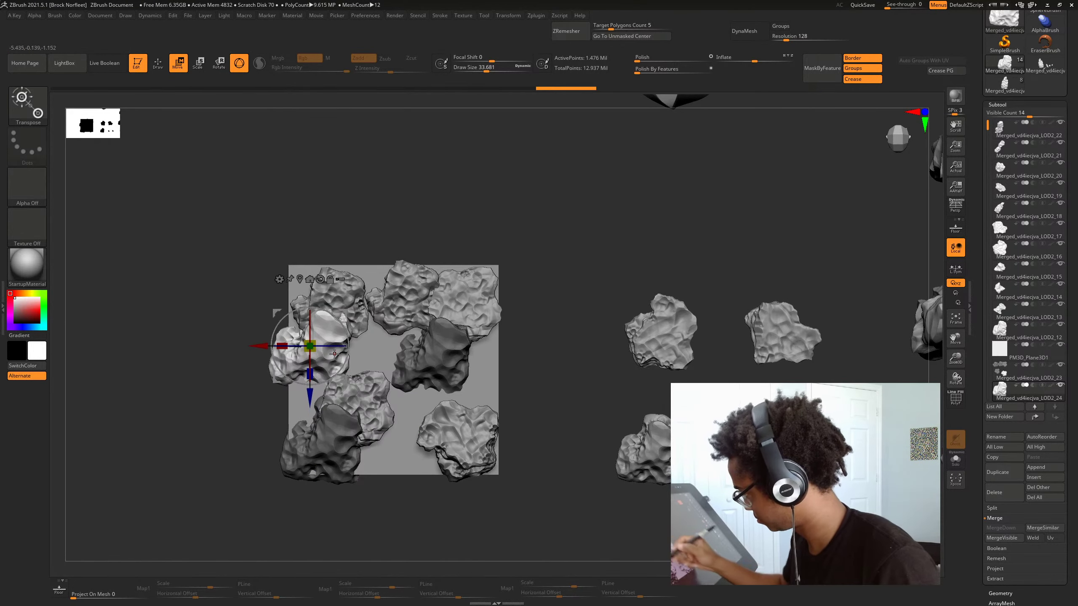
drag(310, 363, 443, 407)
alt+drag(493, 533, 471, 550)
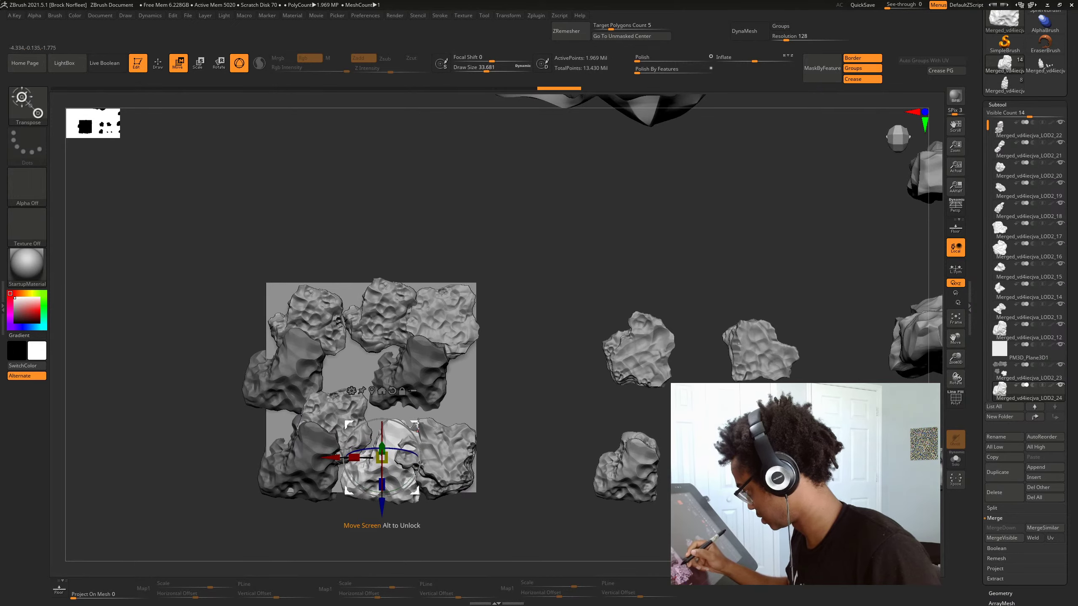
drag(417, 423, 484, 348)
key(q)
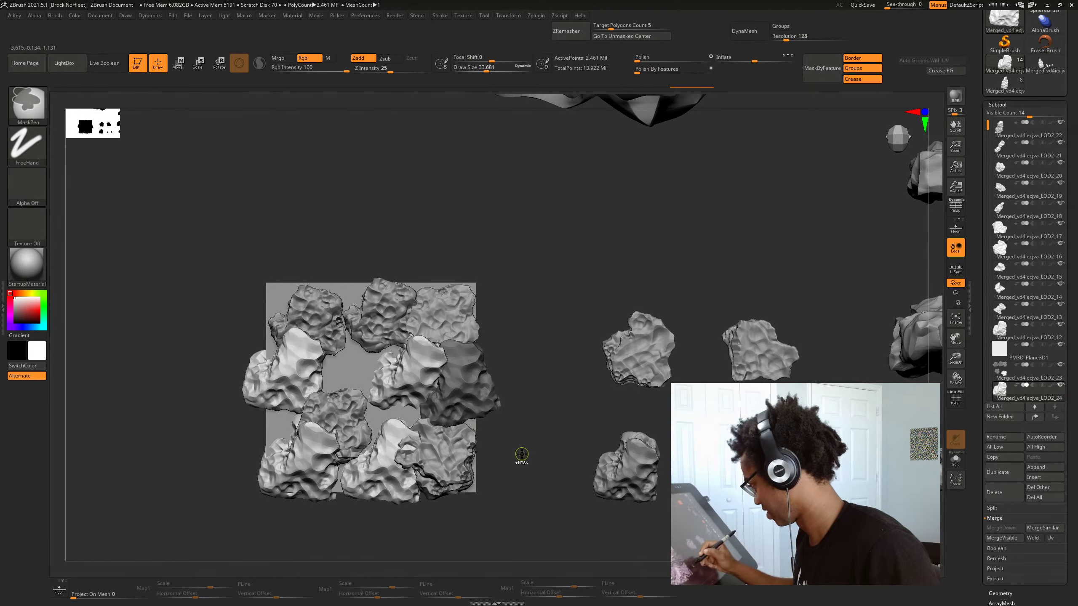
Duplicate the large rounded boulder, move the copy to the end of the subtool list and centre the gizmo on it
mouse_move(549, 505)
mouse_down()
mouse_move(545, 493)
mouse_move(530, 513)
mouse_move(502, 517)
mouse_up()
alt+drag(653, 499, 487, 482)
alt+click(780, 339)
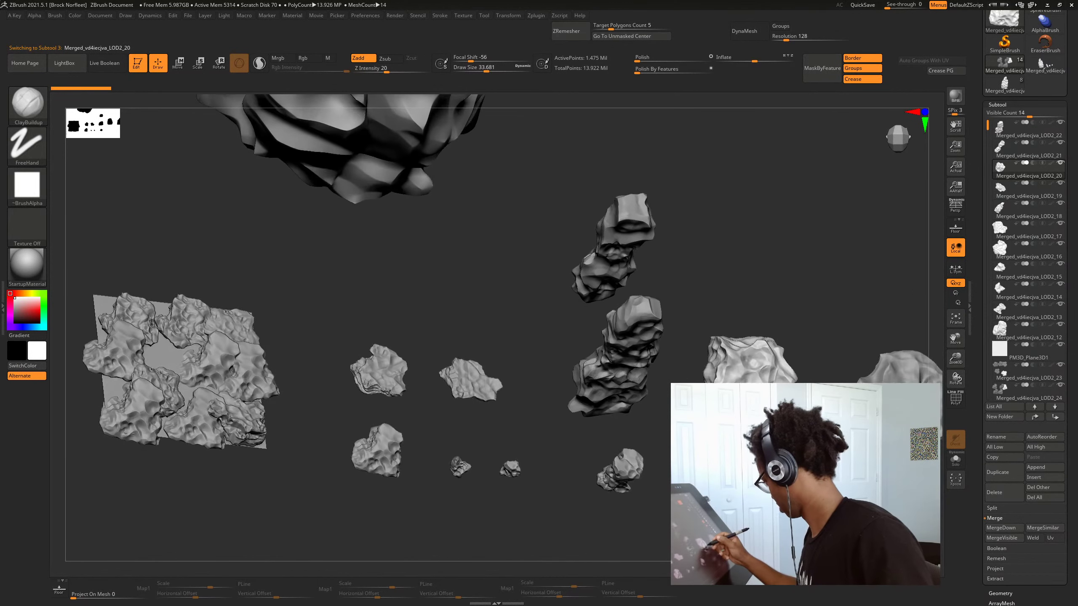
drag(696, 471, 756, 461)
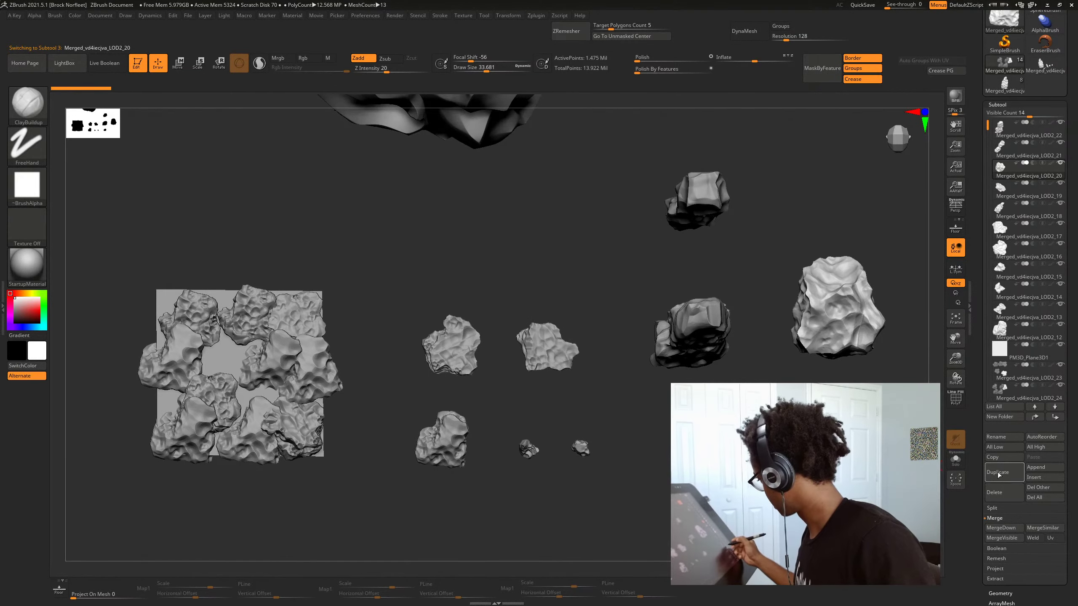
click(996, 473)
key(w)
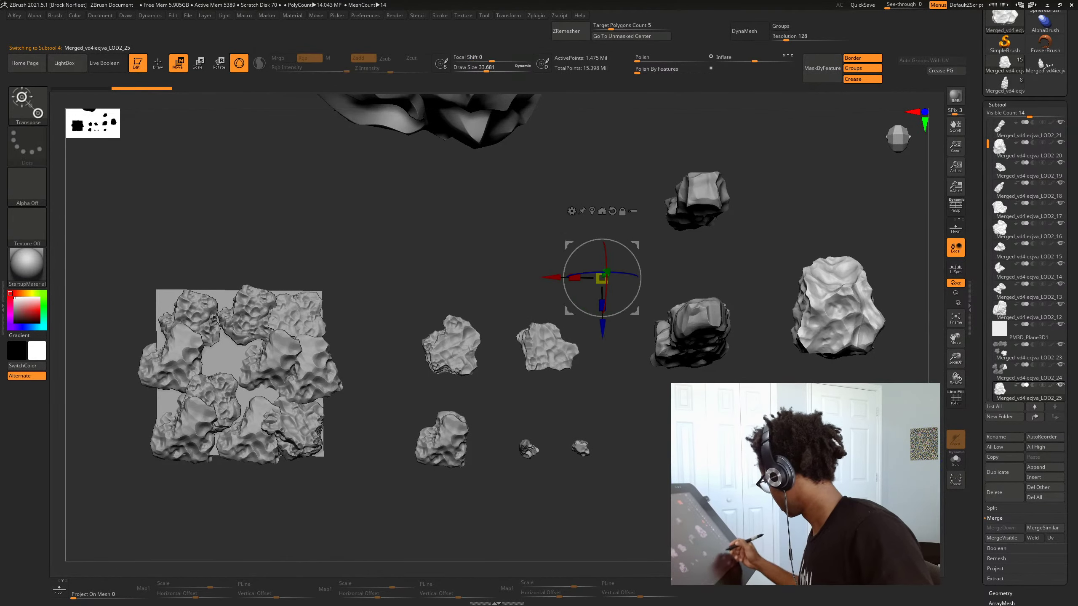
alt+drag(661, 244, 674, 245)
click(623, 210)
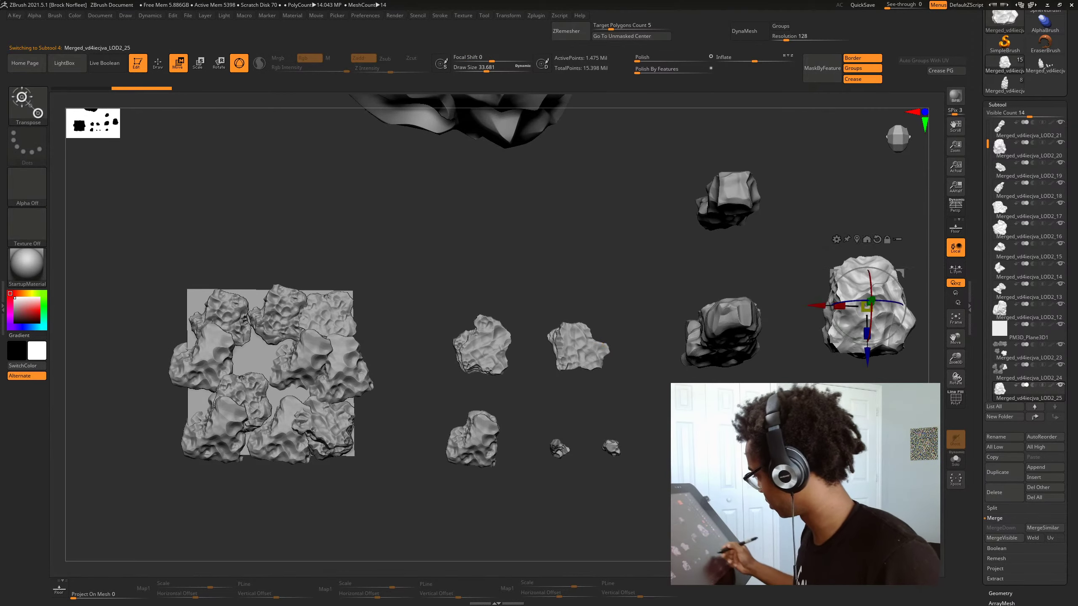
Place the boulder copy in the gap near the middle of the plane and match its depth to the plane
alt+drag(886, 240, 234, 331)
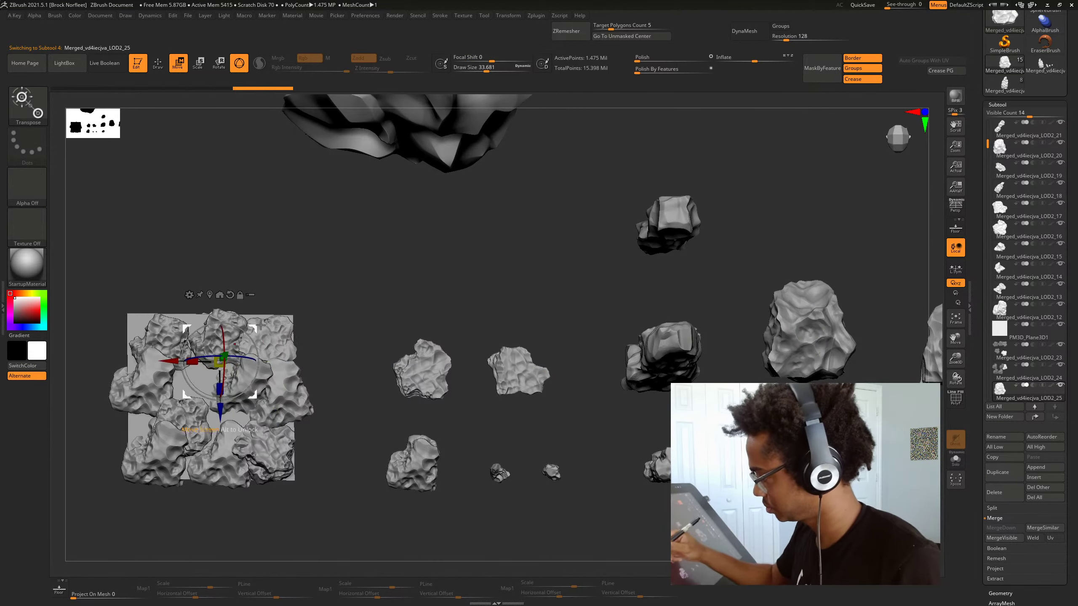
drag(362, 329, 501, 333)
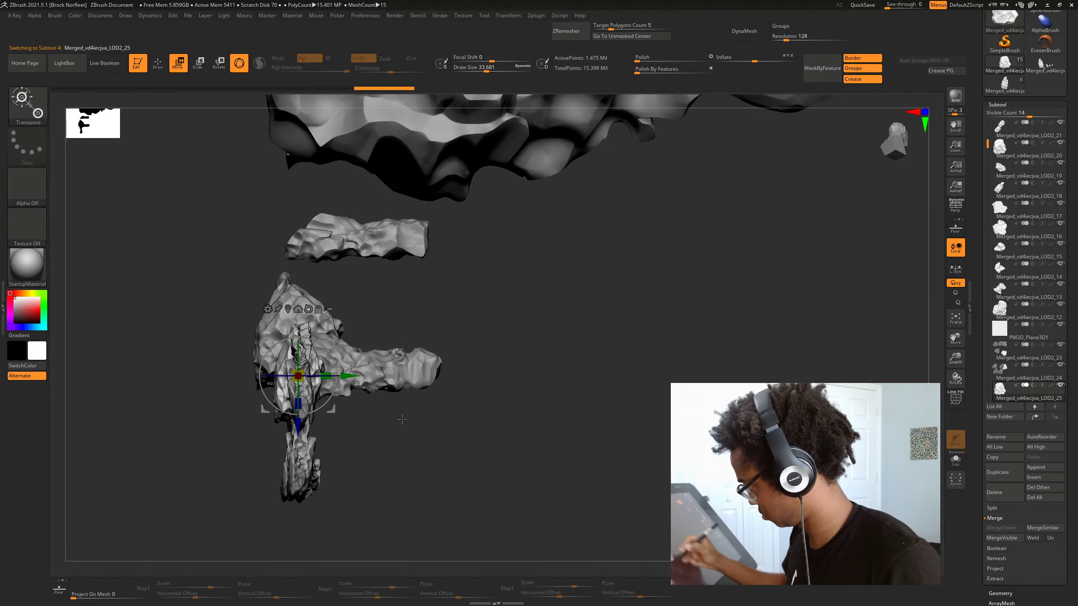
shift+drag(403, 419, 491, 309)
drag(340, 303, 300, 284)
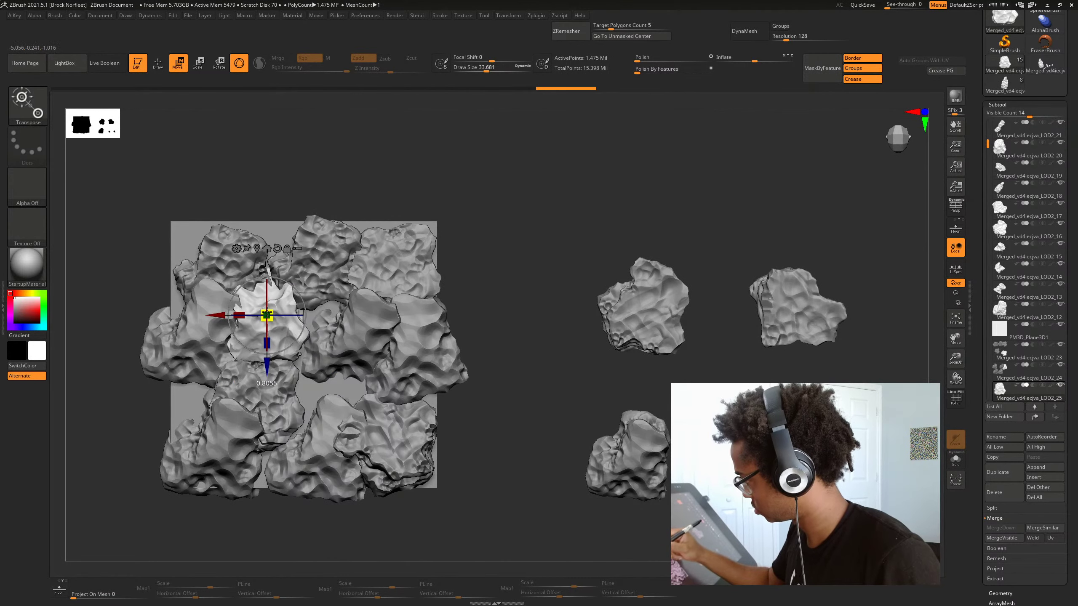
drag(486, 257, 484, 268)
Add boulder copies below right of the first one and at the plane's left edge, adjusting the left copy's position and depth
ctrl+drag(311, 291, 366, 344)
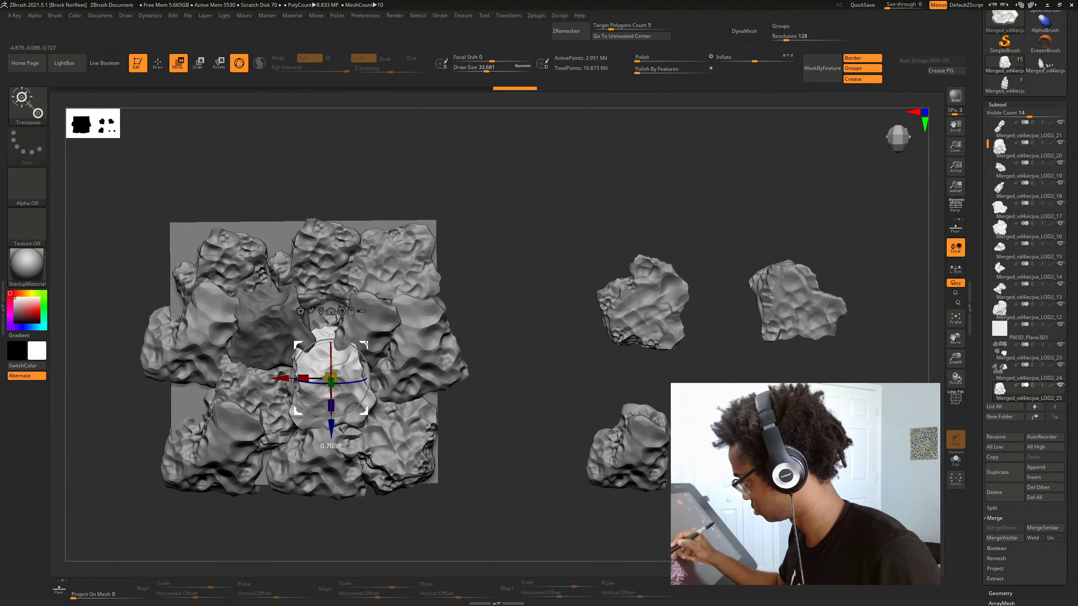
shift+drag(482, 449, 540, 483)
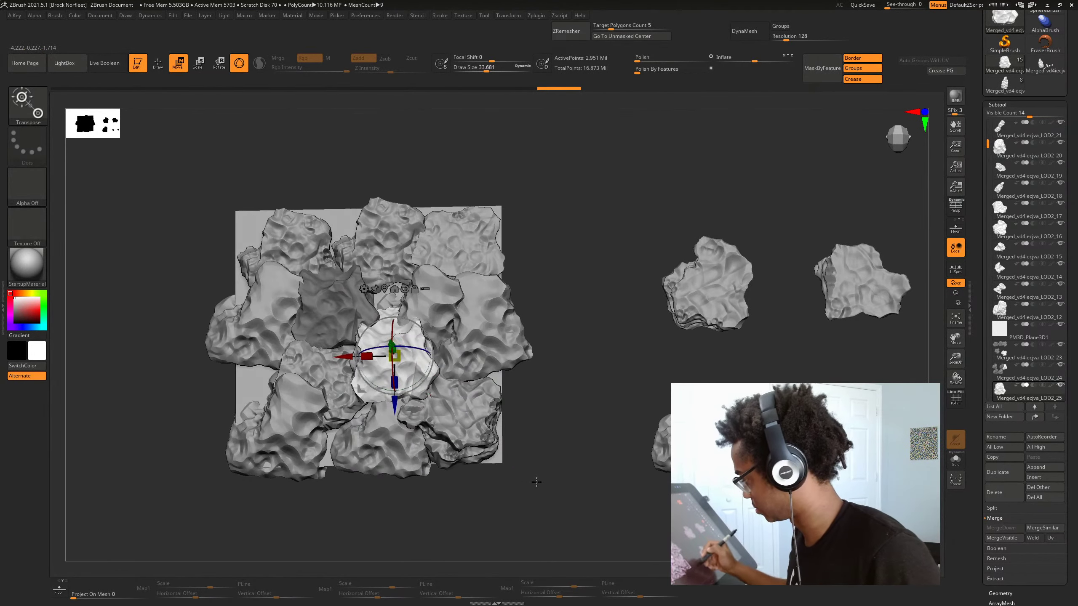
drag(405, 319, 280, 337)
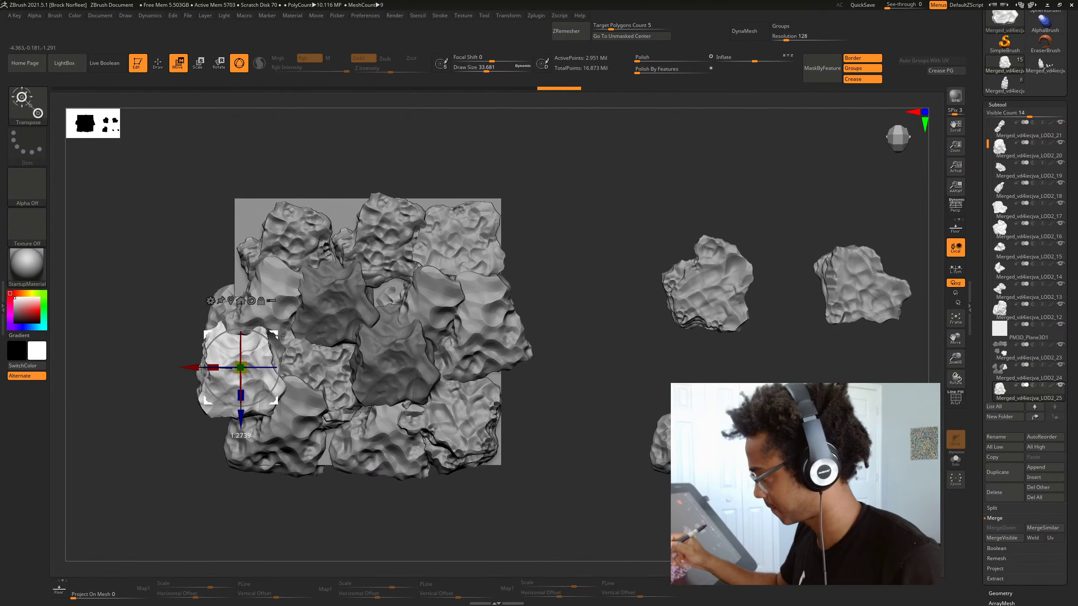
mouse_move(295, 501)
mouse_down()
mouse_move(309, 510)
mouse_move(299, 505)
mouse_up()
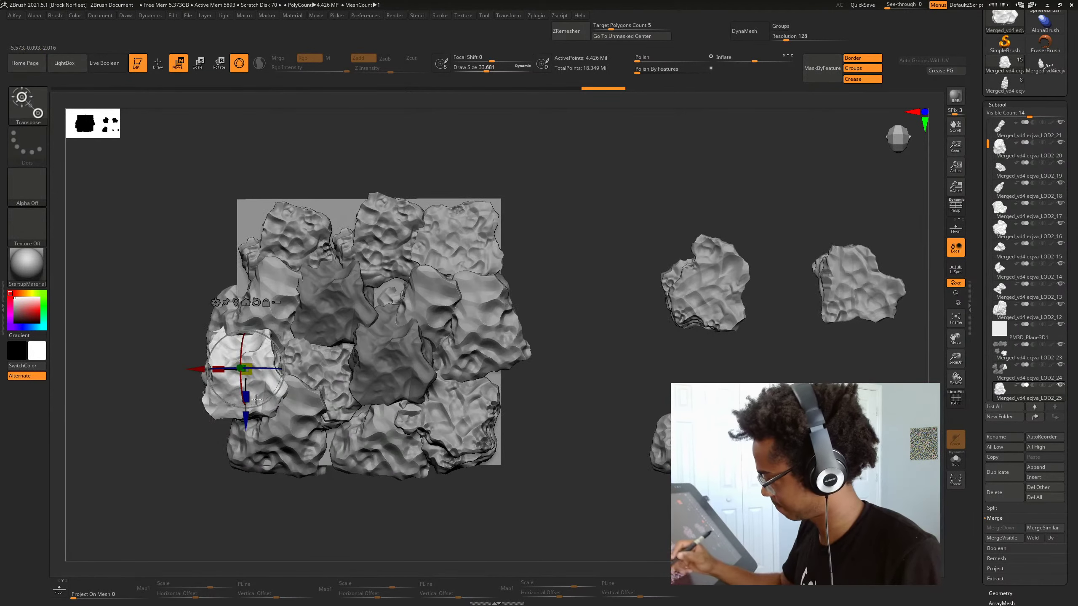
drag(218, 369, 228, 377)
drag(273, 496, 325, 424)
drag(281, 335, 272, 334)
drag(368, 361, 319, 364)
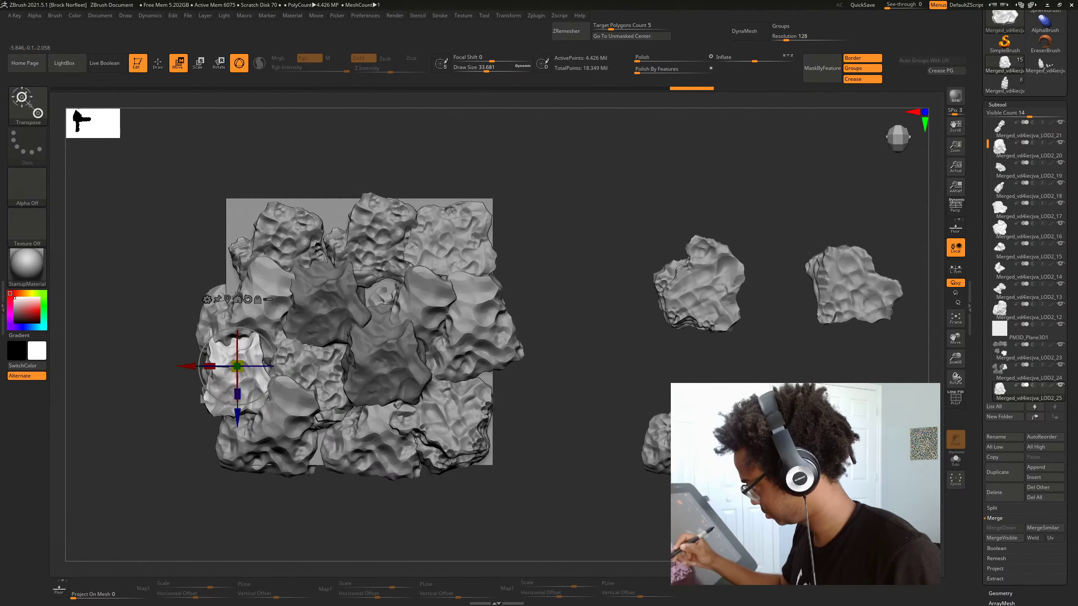
Add rotated boulder copies at the plane's upper left corner, along its upper edge, at its right edge and at its lower right corner
drag(277, 330, 273, 208)
alt+drag(373, 163, 364, 186)
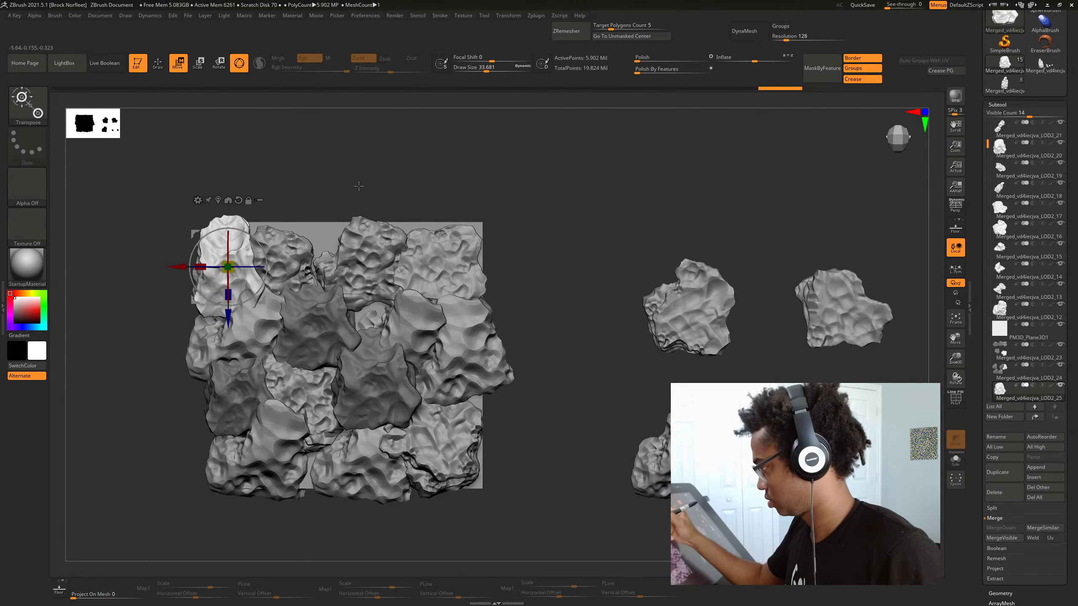
drag(215, 266, 272, 267)
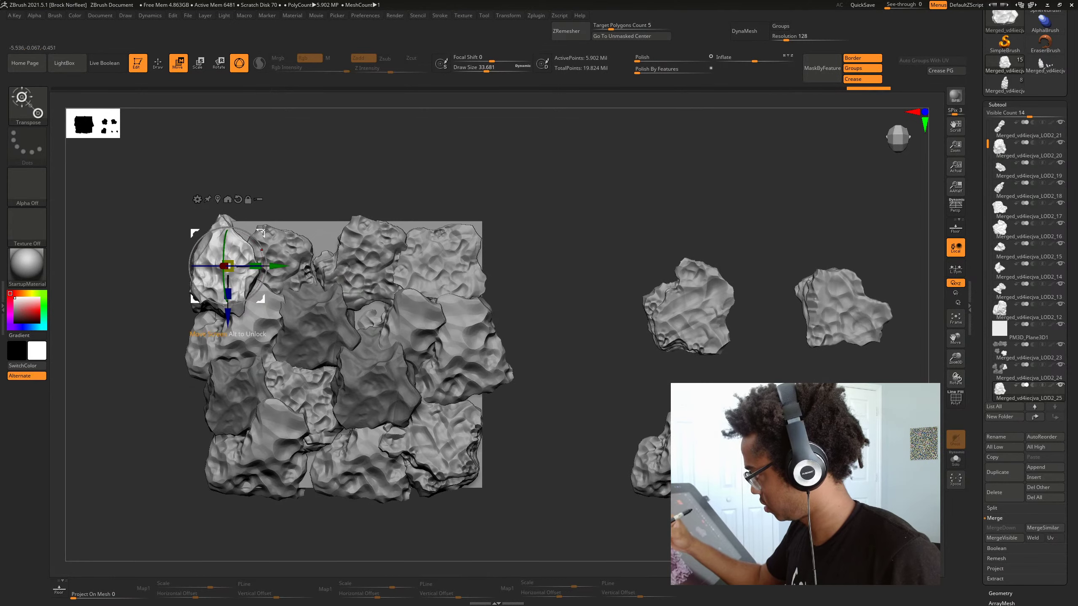
drag(262, 231, 513, 383)
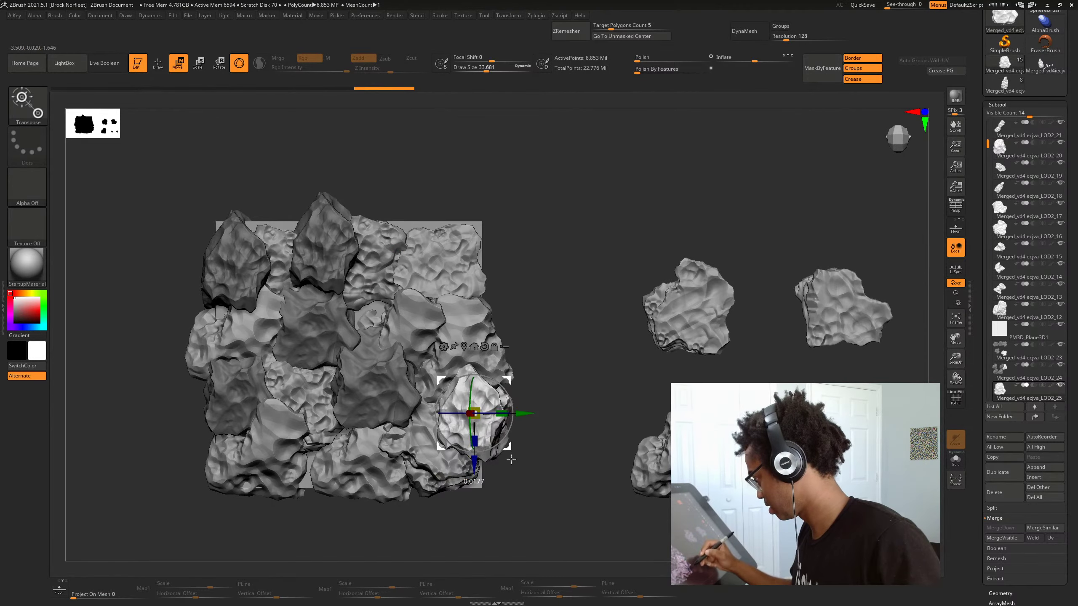
ctrl+drag(510, 449, 511, 527)
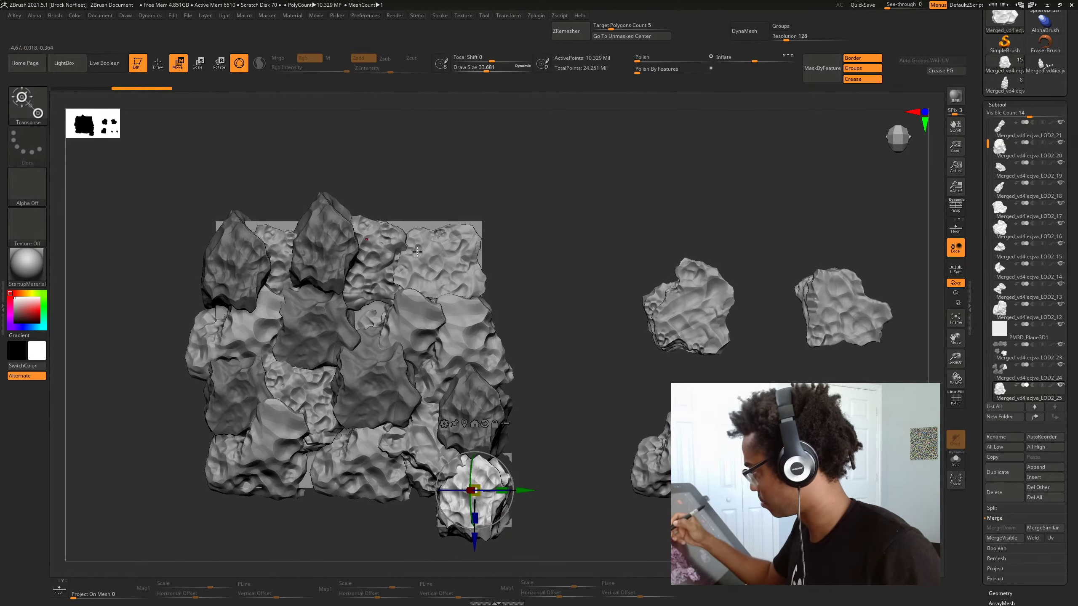
click(375, 382)
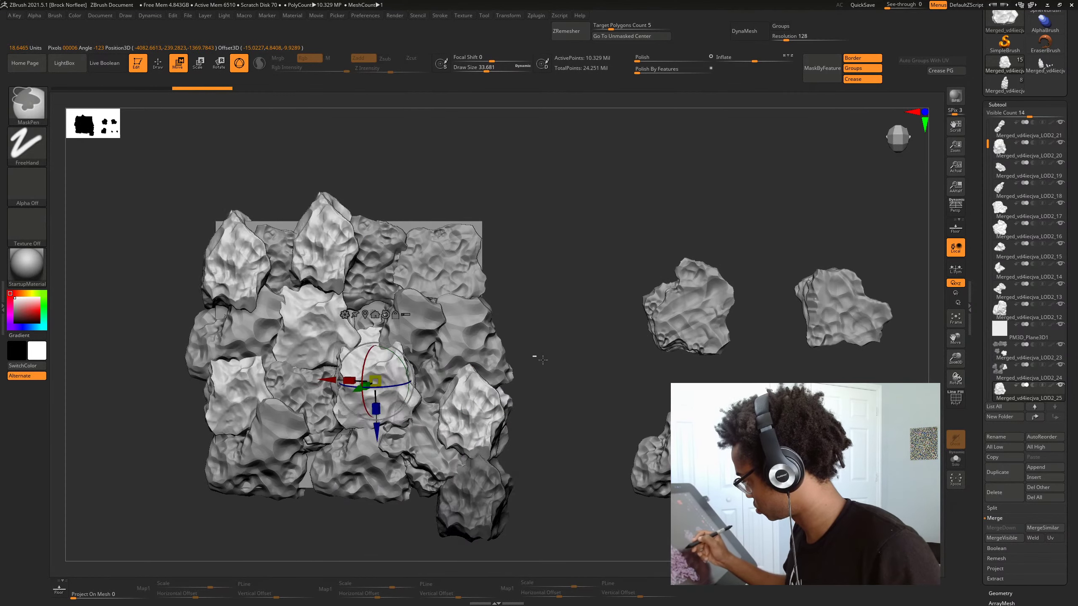
Duplicate the LOD2_14 rock and move the copy to the end of the subtool list
key(q)
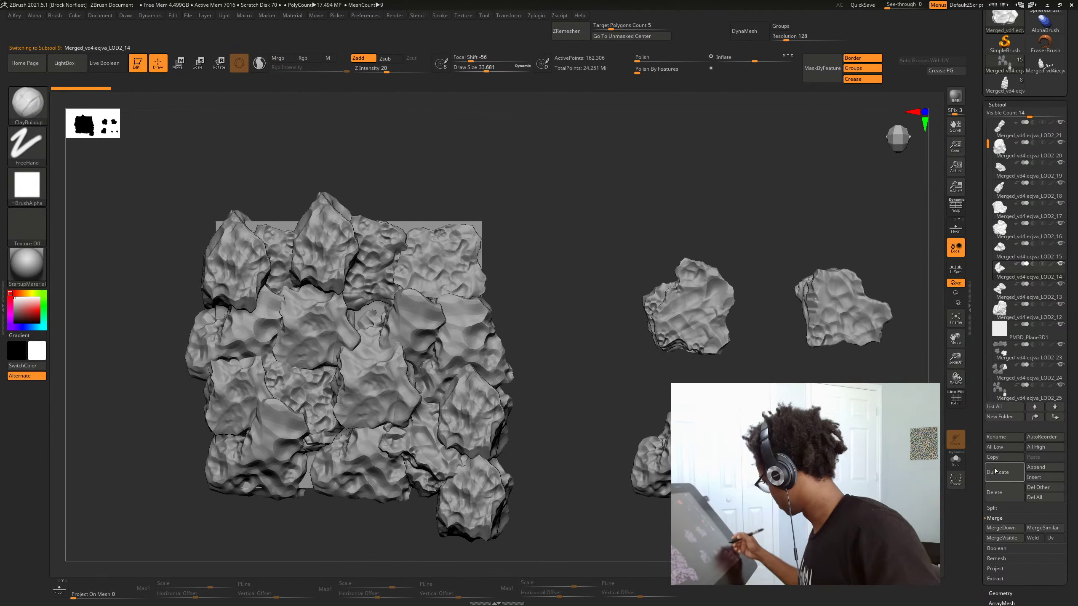
key(w)
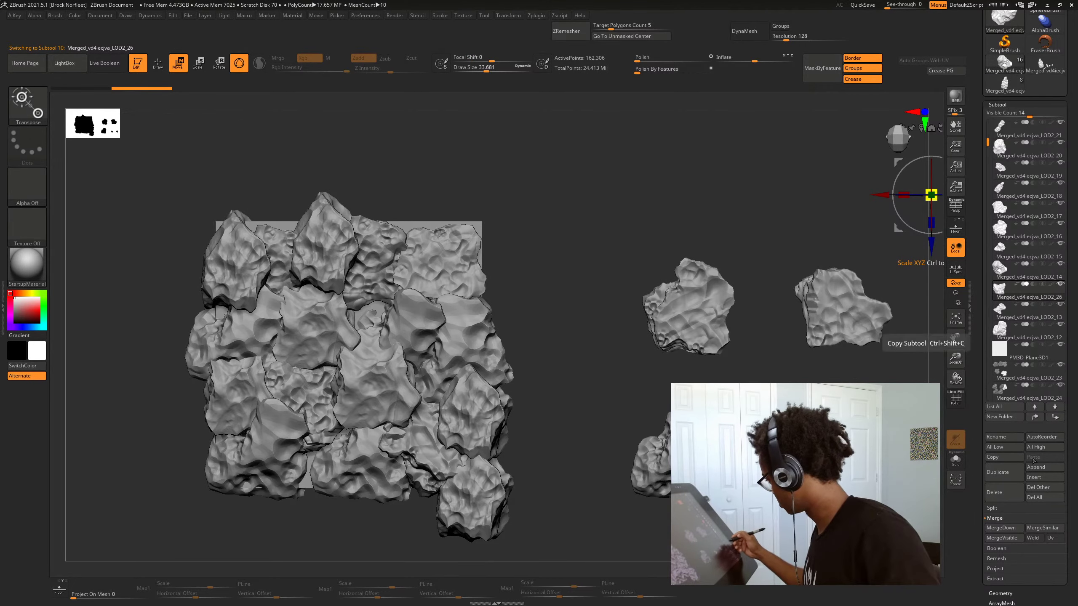
shift+click(1055, 417)
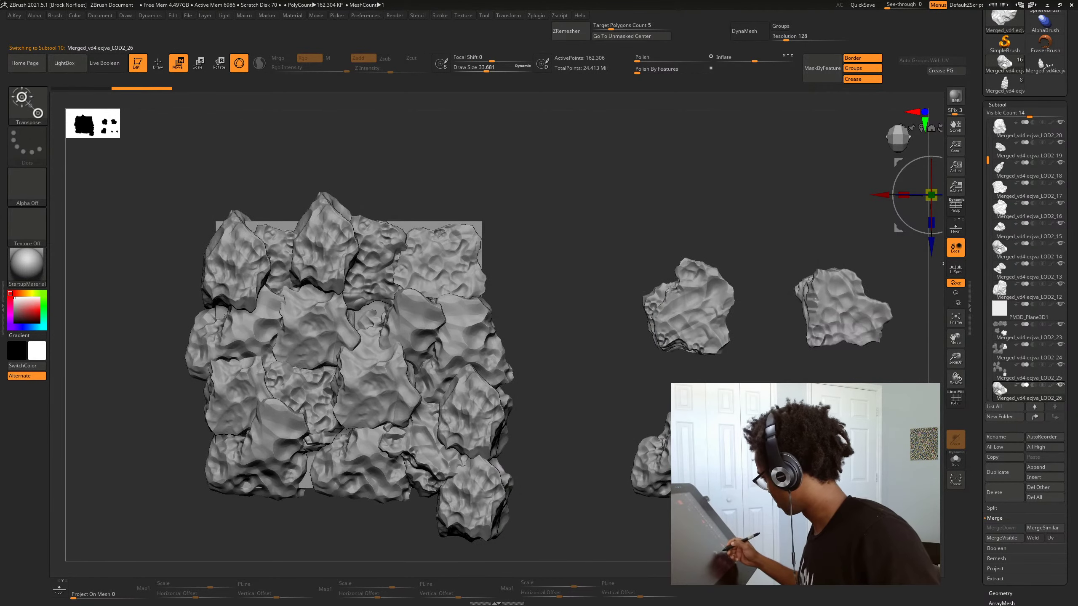
Place the new rock copy on the plane's upper edge and sink it between the boulders
drag(808, 450, 422, 211)
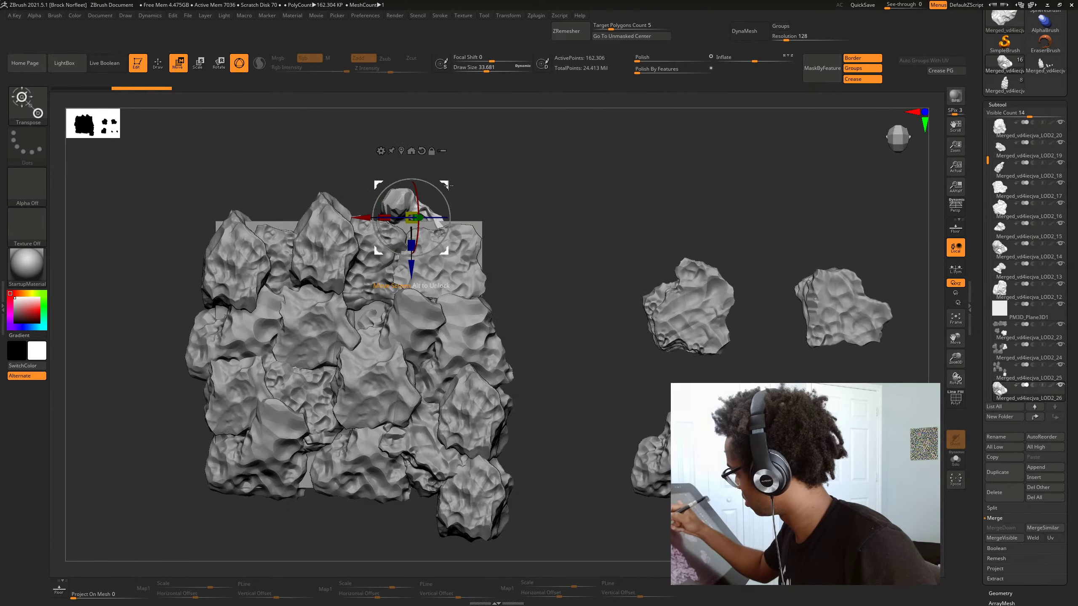
drag(446, 185, 422, 193)
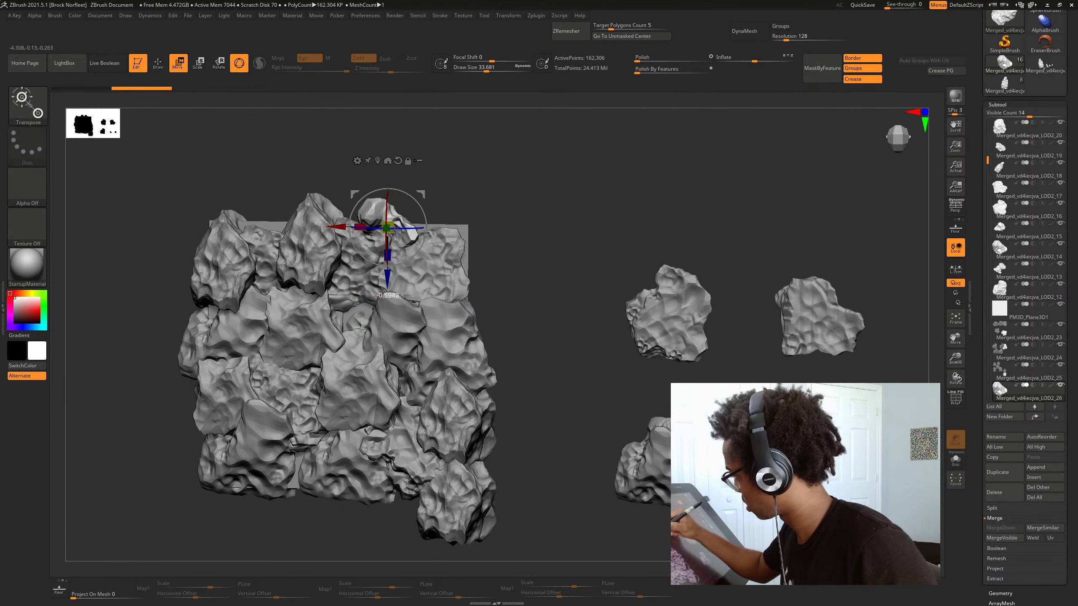
drag(464, 184, 488, 184)
Add enlarged copies of this rock at the upper right and upper left corners of the plane
ctrl+drag(426, 192, 487, 201)
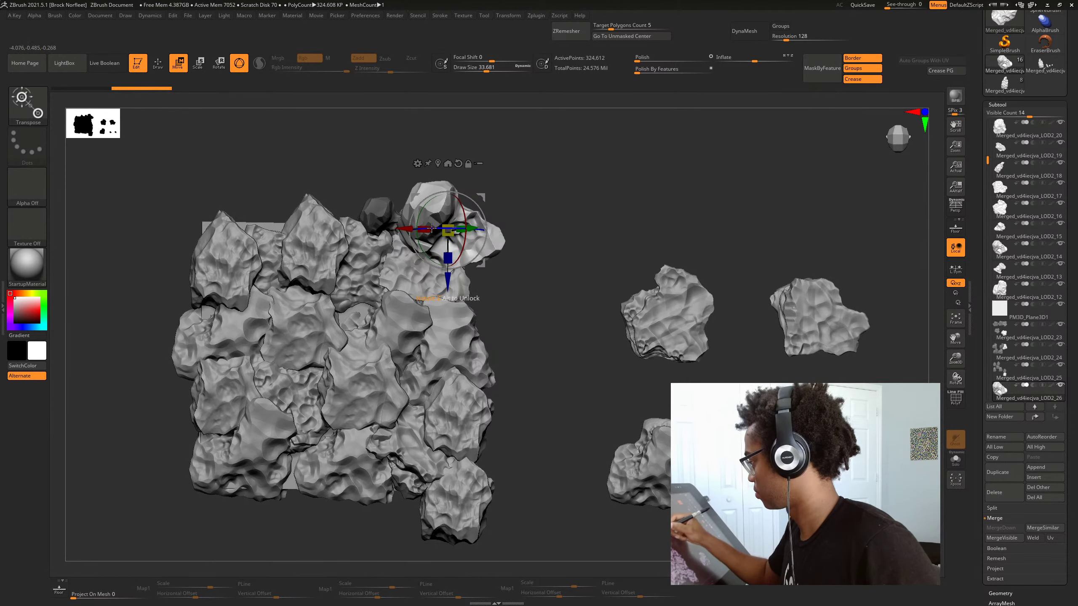
drag(541, 227, 412, 239)
drag(306, 243, 456, 238)
drag(449, 199, 264, 192)
Select the subtool with the boulder copies on the plane and invert its mask
alt+drag(521, 489, 399, 534)
key(q)
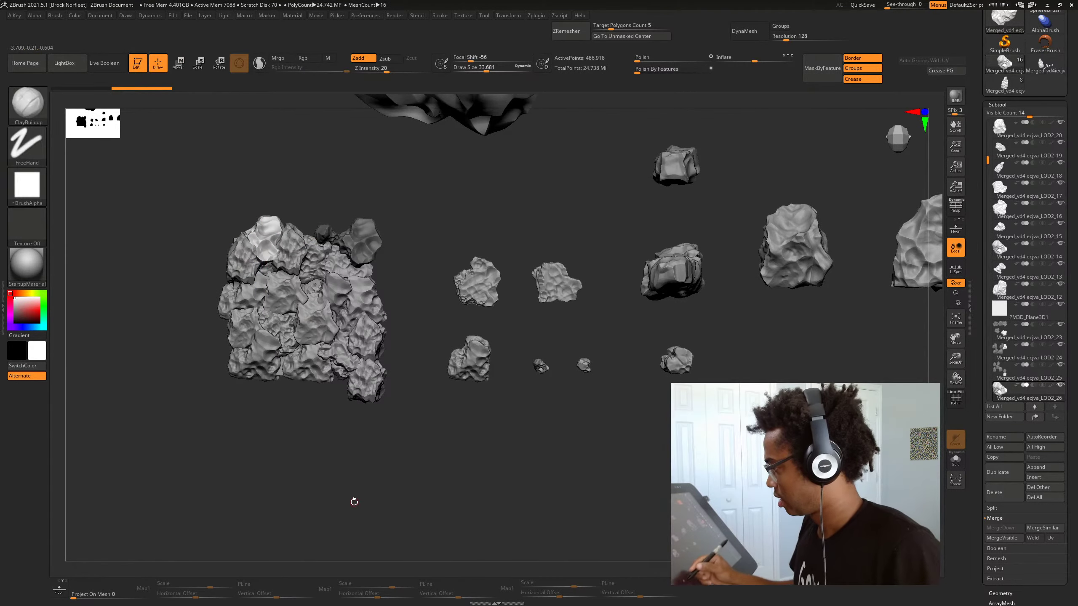
alt+drag(354, 500, 352, 373)
alt+click(351, 373)
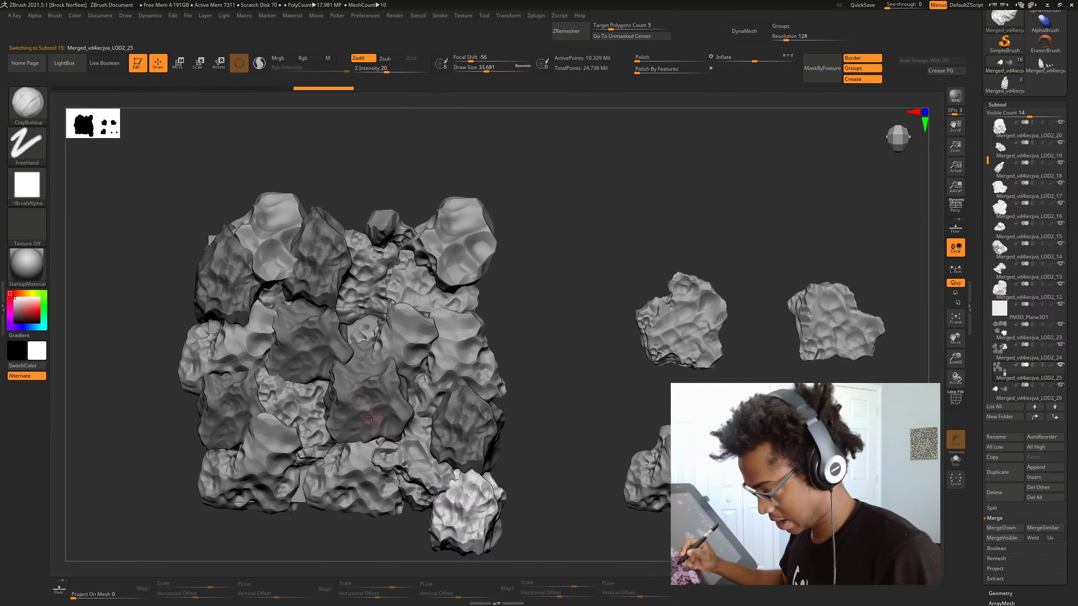
ctrl+drag(511, 356, 524, 356)
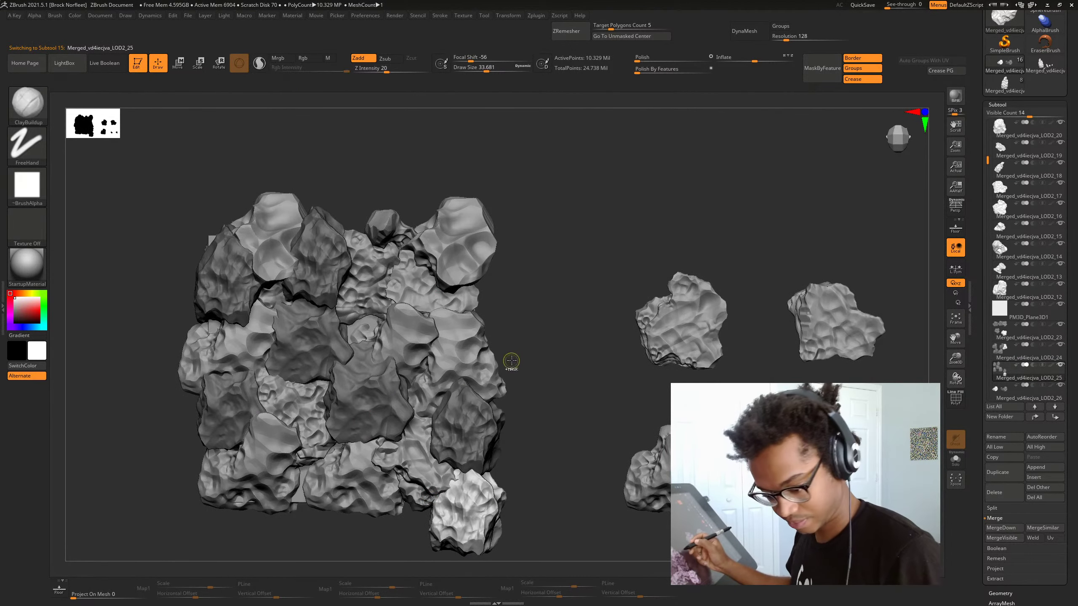
ctrl+click(517, 352)
ctrl+click(517, 353)
ctrl+click(515, 355)
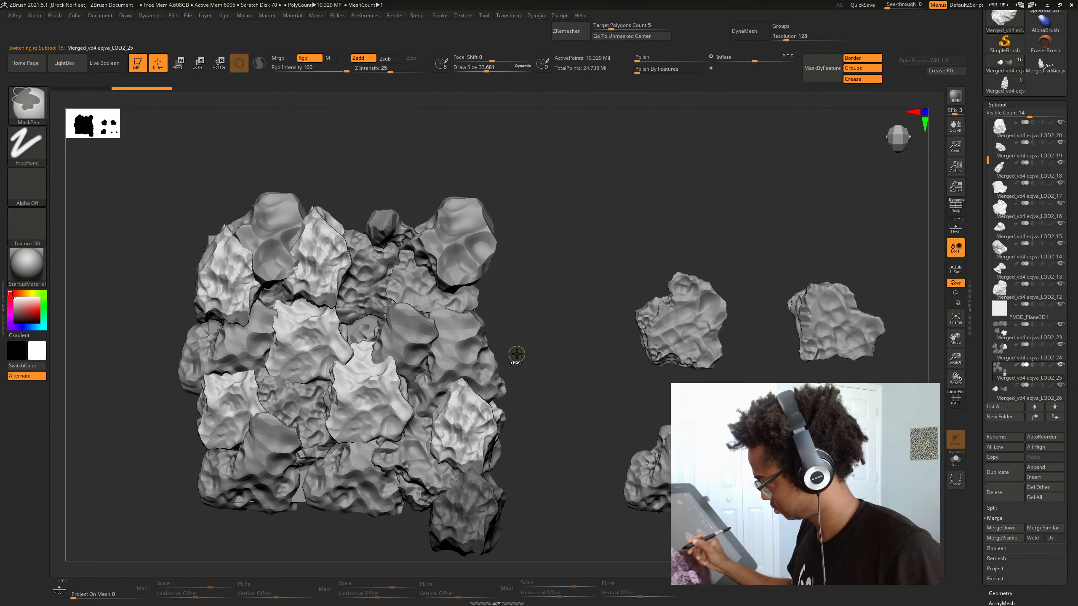
ctrl+click(517, 356)
ctrl+click(510, 367)
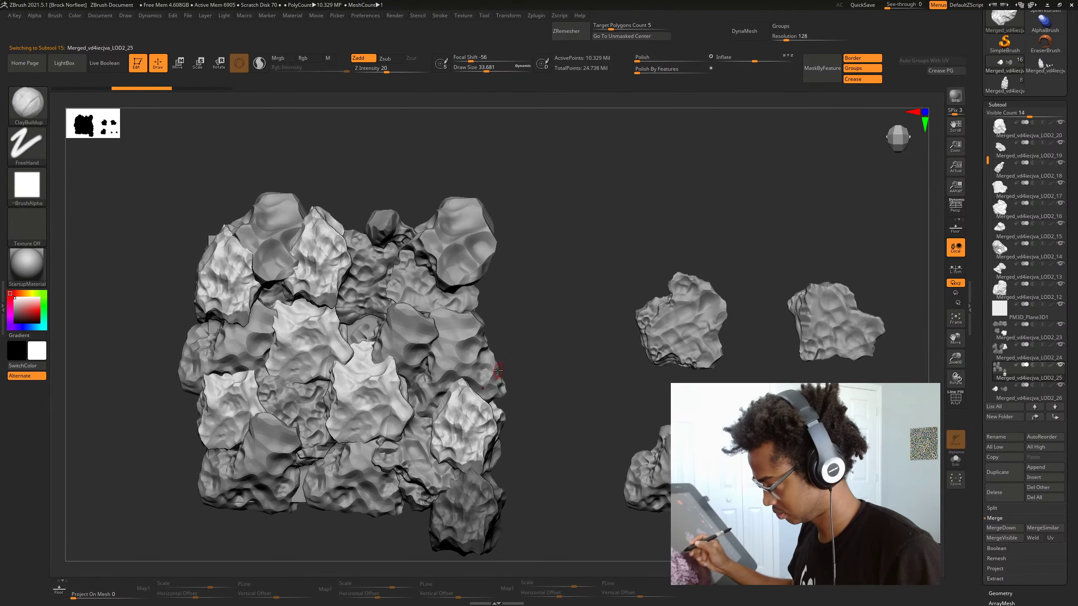
Reshape the two unmasked boulders in the middle of the plane using the Move Topological brush at a draw size of about 420
key(b)
key(d)
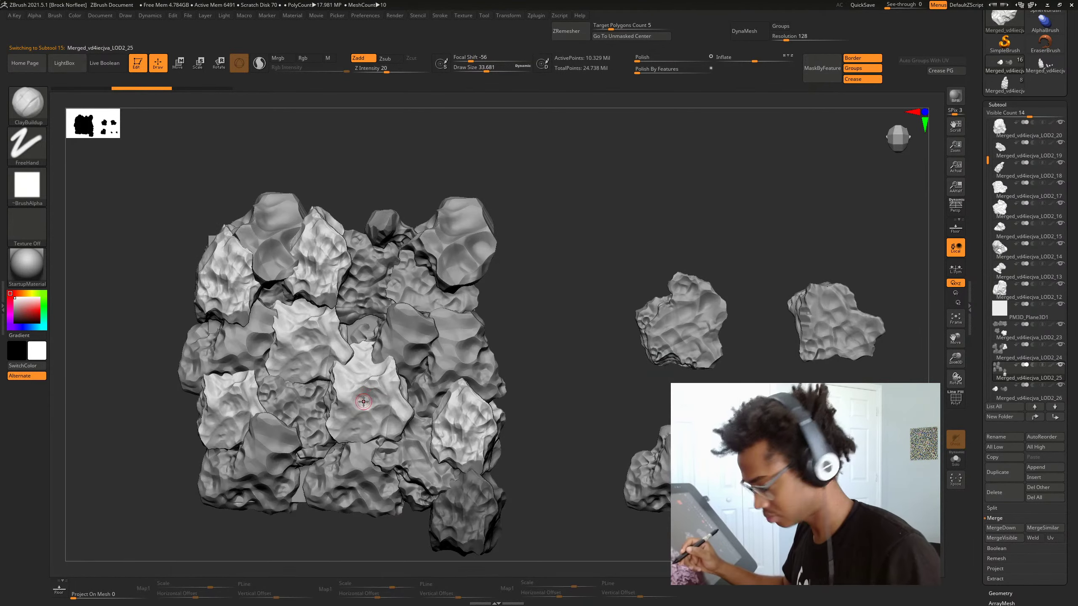
key(b)
key(m)
key(t)
key(s)
mouse_move(352, 407)
mouse_down()
mouse_move(384, 406)
mouse_move(348, 380)
mouse_move(415, 435)
mouse_up()
key(space)
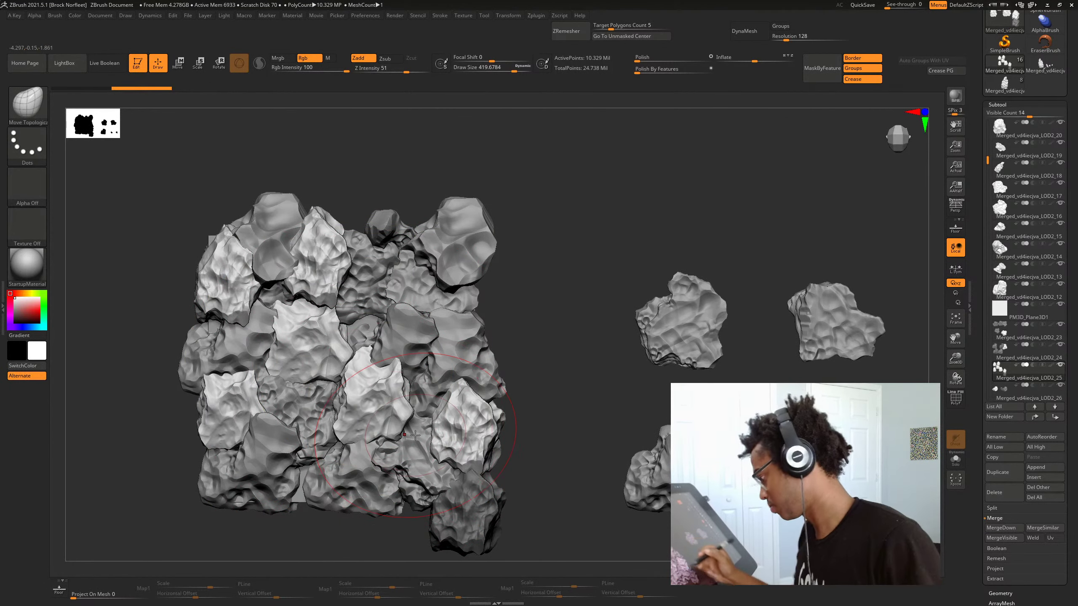
drag(295, 355, 305, 351)
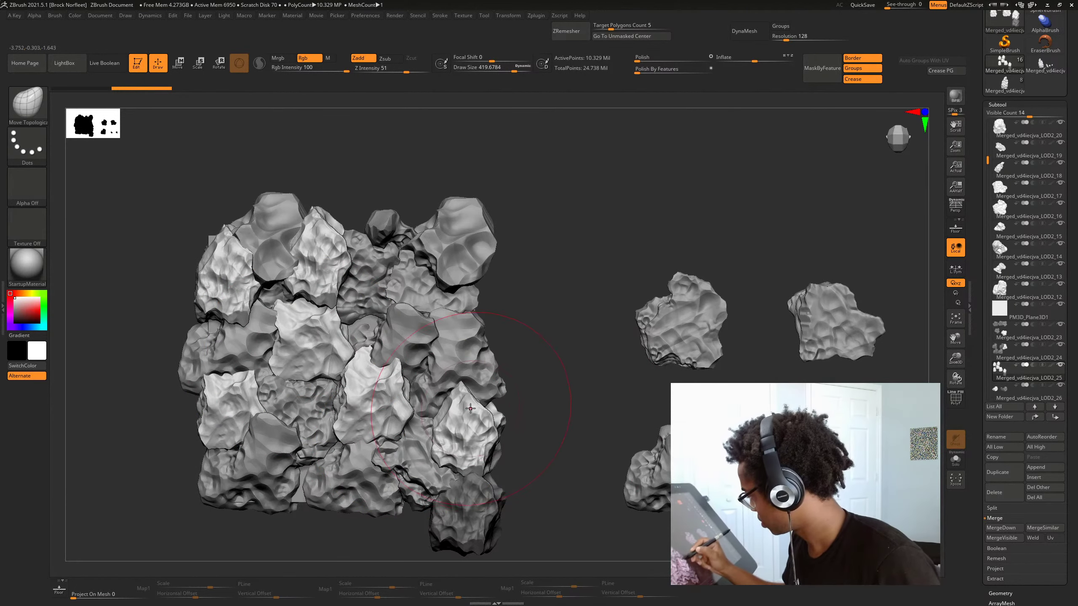
Merge the four subtools of placed rocks, LOD2_23 to LOD2_26, down into one subtool
mouse_move(545, 360)
alt+mouse_down()
mouse_move(579, 377)
mouse_move(484, 367)
alt+mouse_up()
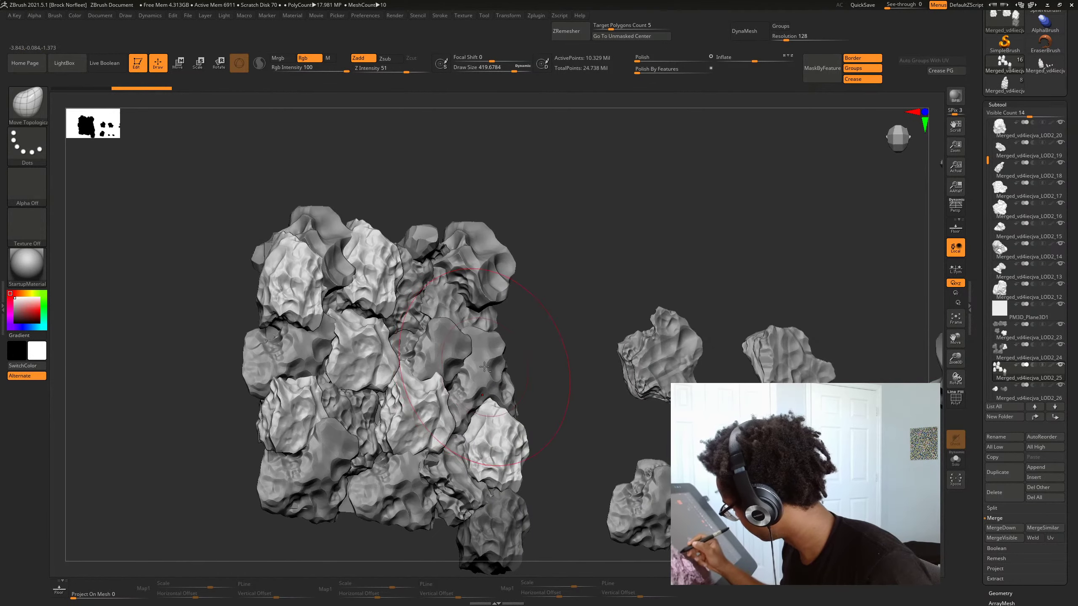
drag(549, 366, 557, 368)
click(1001, 331)
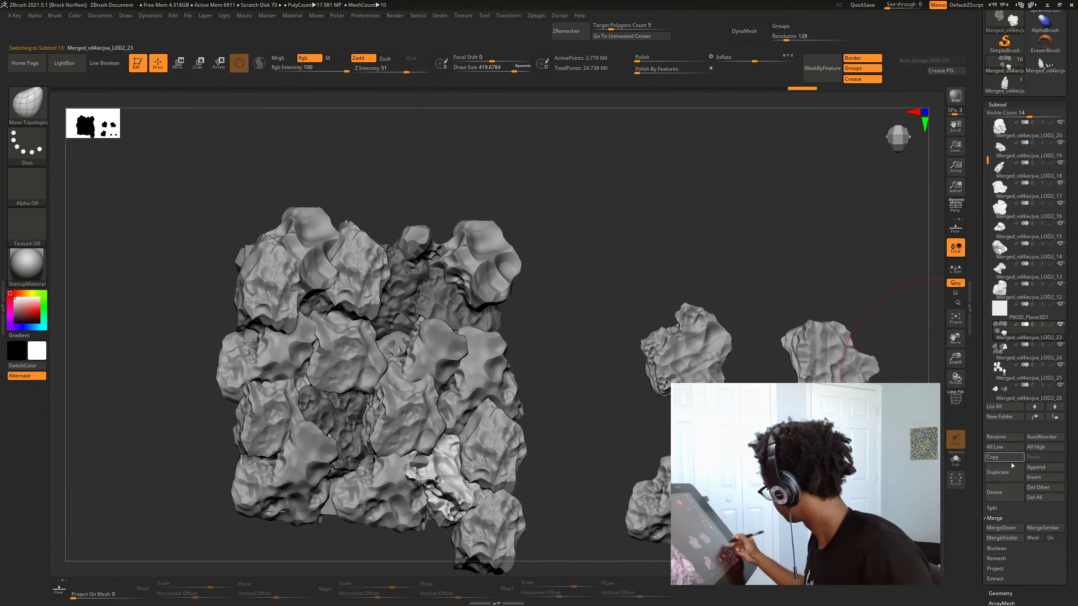
key(alt+s)
key(alt+s)
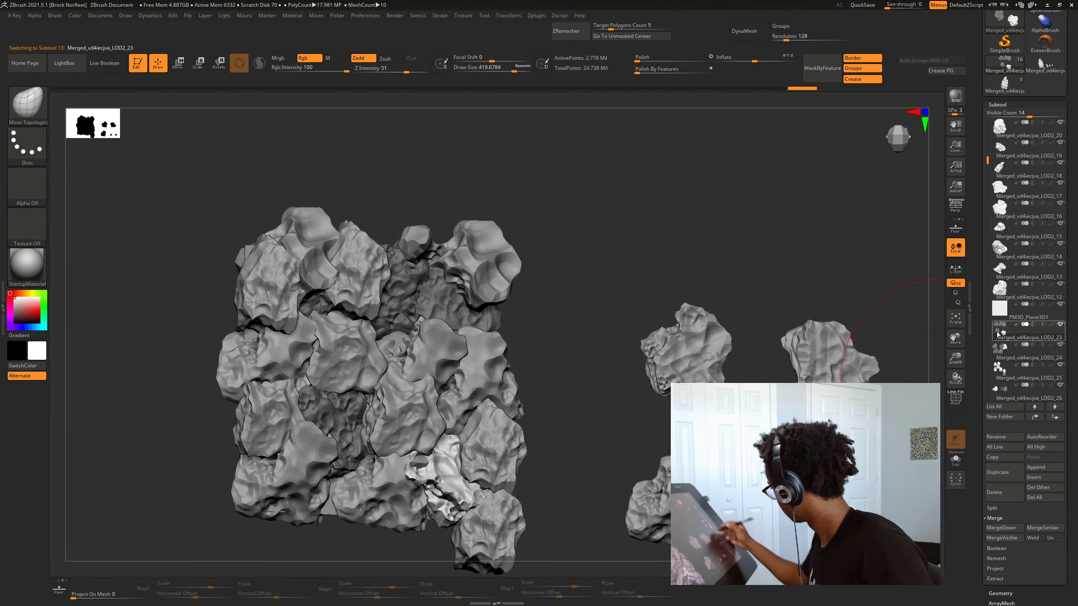
drag(990, 156, 989, 165)
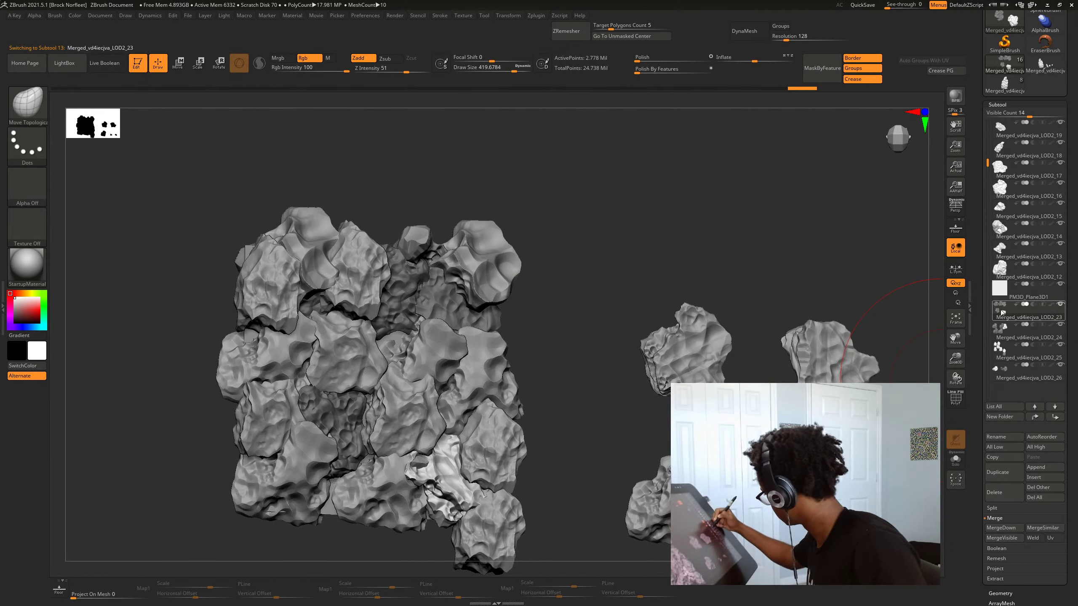
click(1006, 528)
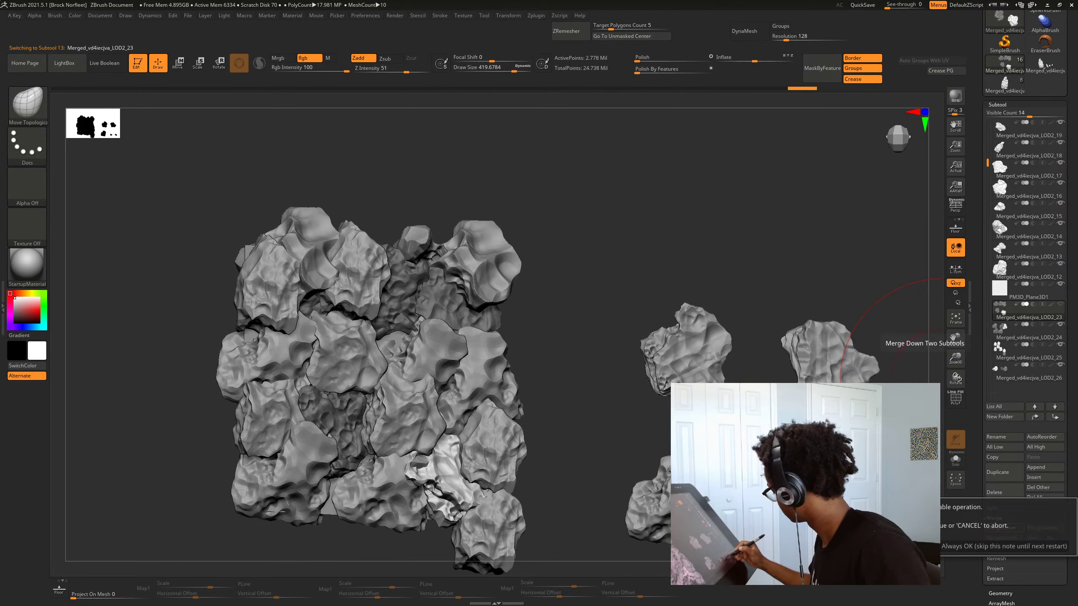
click(998, 547)
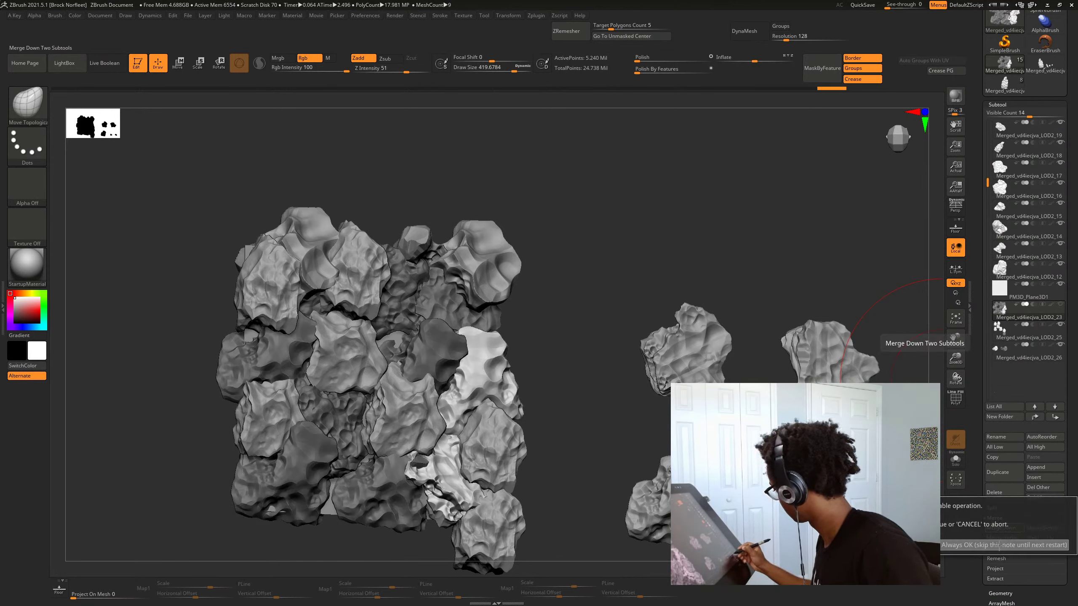
click(1002, 529)
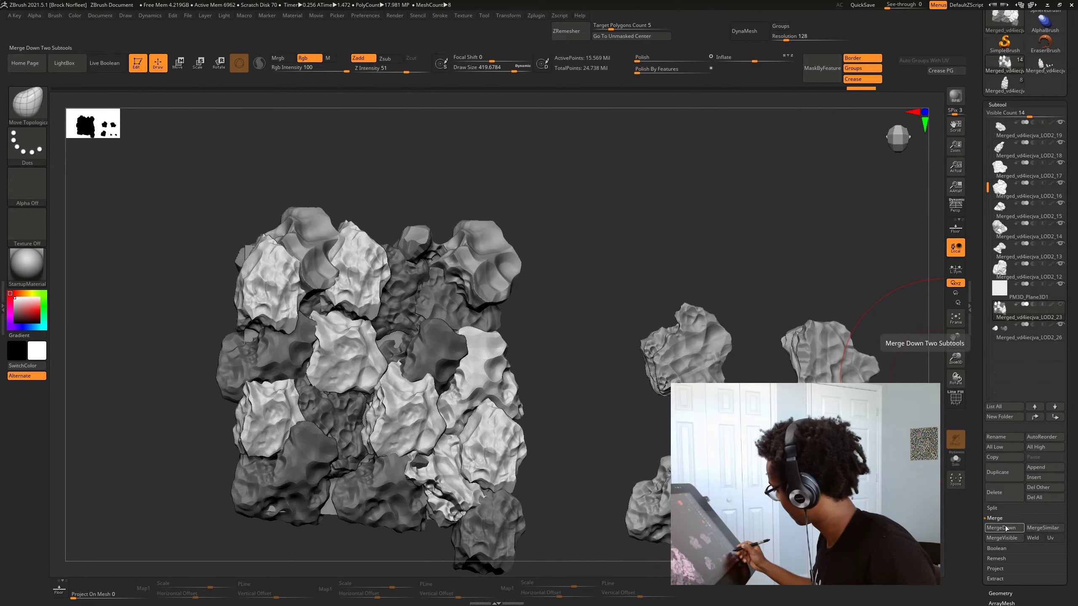
click(995, 529)
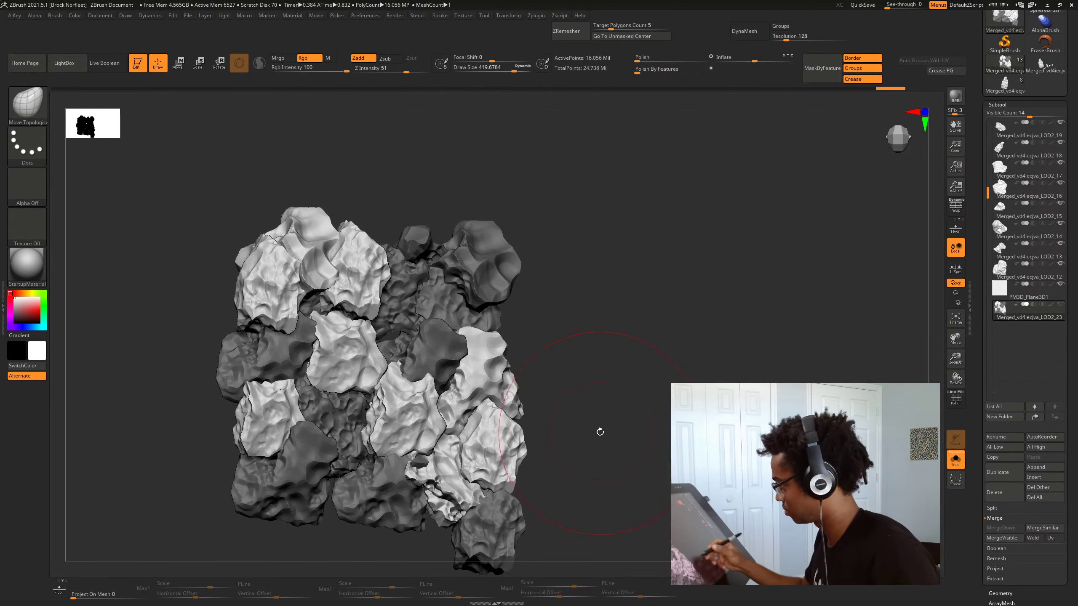
Clear the mask on the merged rocks and nudge the central and lower rocks closer together with the Move Topological brush
ctrl+click(611, 420)
ctrl+drag(612, 420, 544, 442)
key(b)
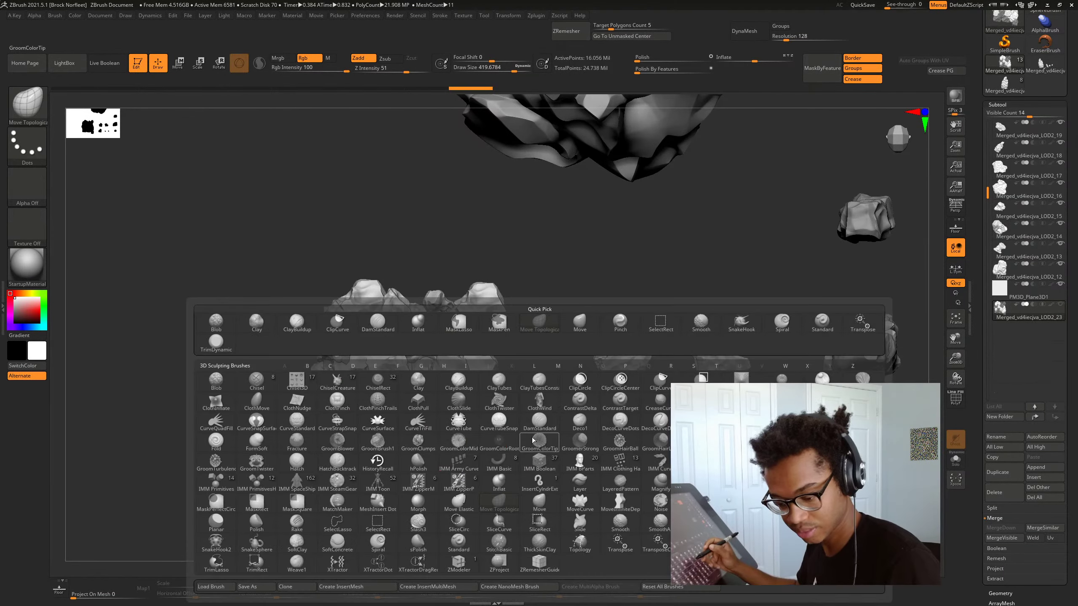
key(m)
key(t)
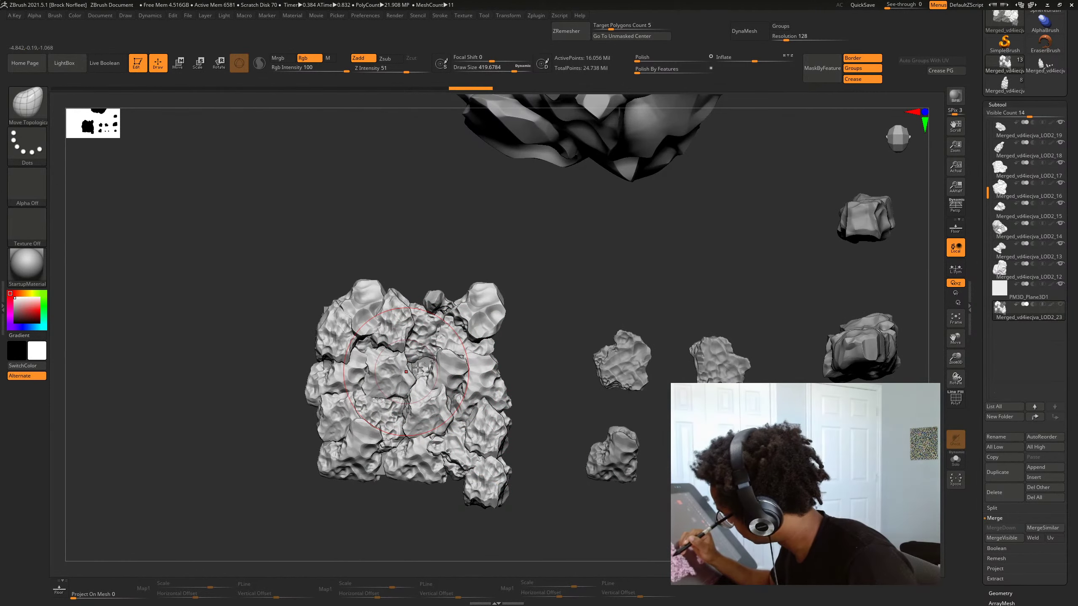
mouse_move(418, 368)
mouse_down()
mouse_move(436, 363)
mouse_move(415, 354)
mouse_move(435, 365)
mouse_move(426, 361)
mouse_up()
drag(433, 412, 437, 412)
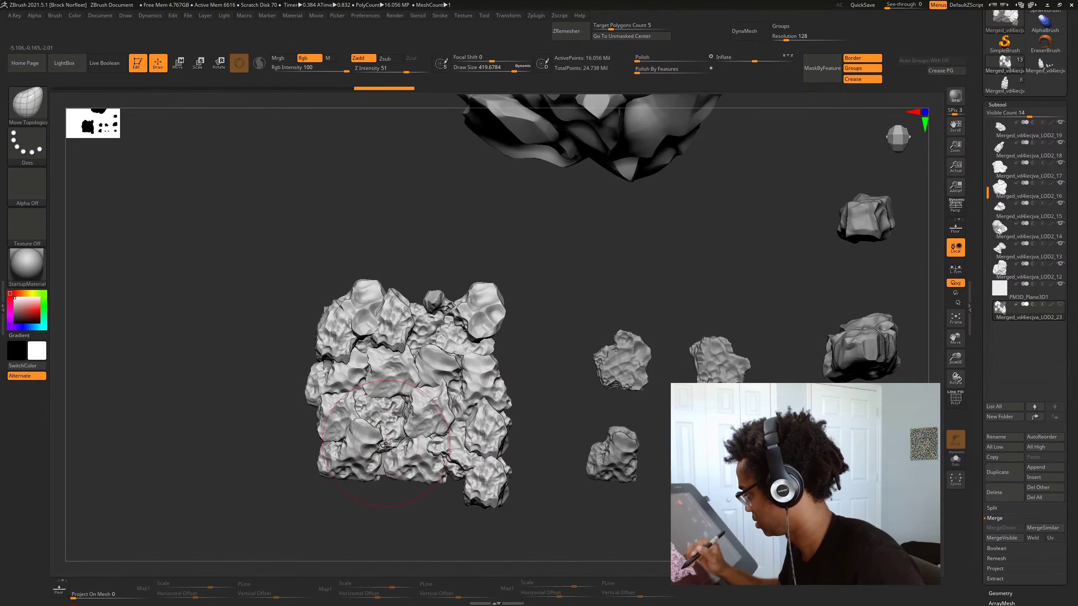
mouse_move(384, 442)
mouse_down()
mouse_move(387, 469)
mouse_move(380, 462)
mouse_up()
drag(456, 466, 448, 473)
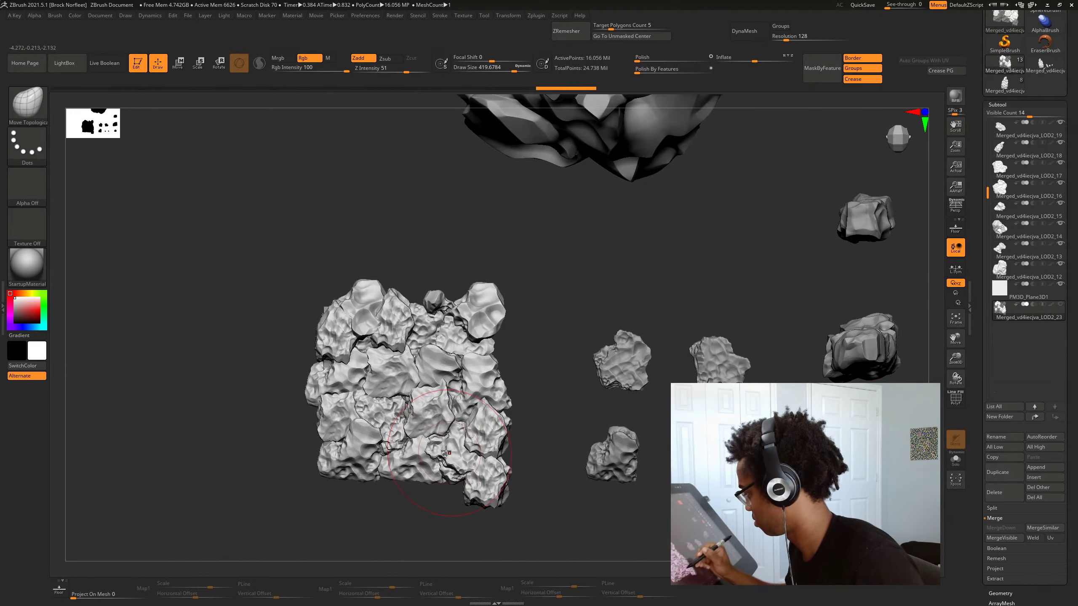
drag(472, 423, 469, 424)
drag(486, 490, 487, 486)
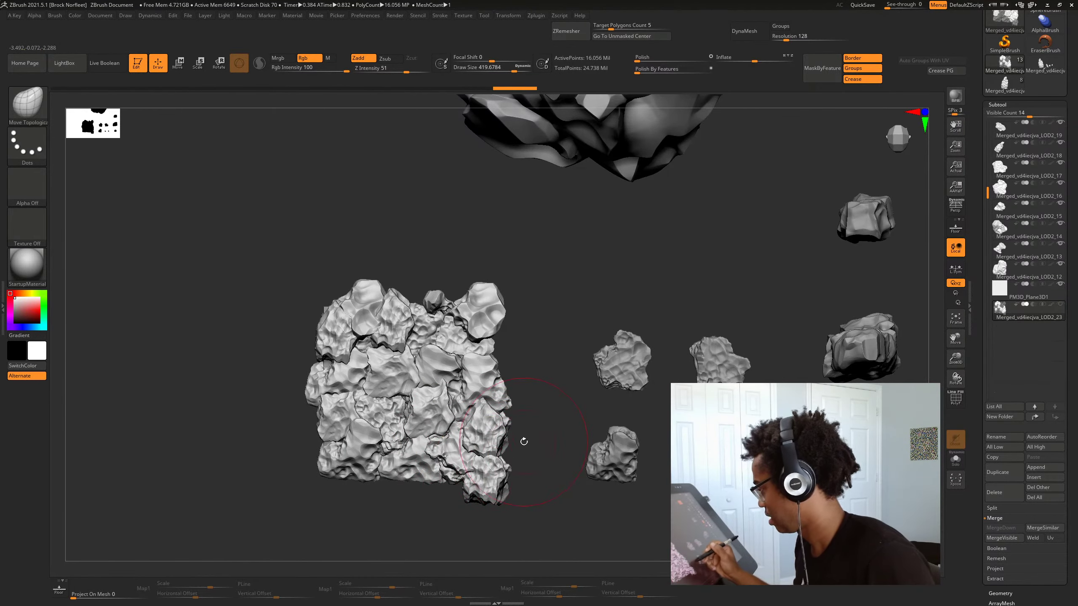
Reshape the rocks along the upper part and left edge of the plane with the Move Topological brush to tighten the gaps
mouse_move(522, 441)
alt+mouse_down()
mouse_move(523, 457)
mouse_move(541, 403)
mouse_move(538, 428)
mouse_move(549, 435)
mouse_move(544, 316)
mouse_move(535, 314)
alt+mouse_up()
alt+drag(535, 314, 534, 360)
drag(412, 278, 415, 282)
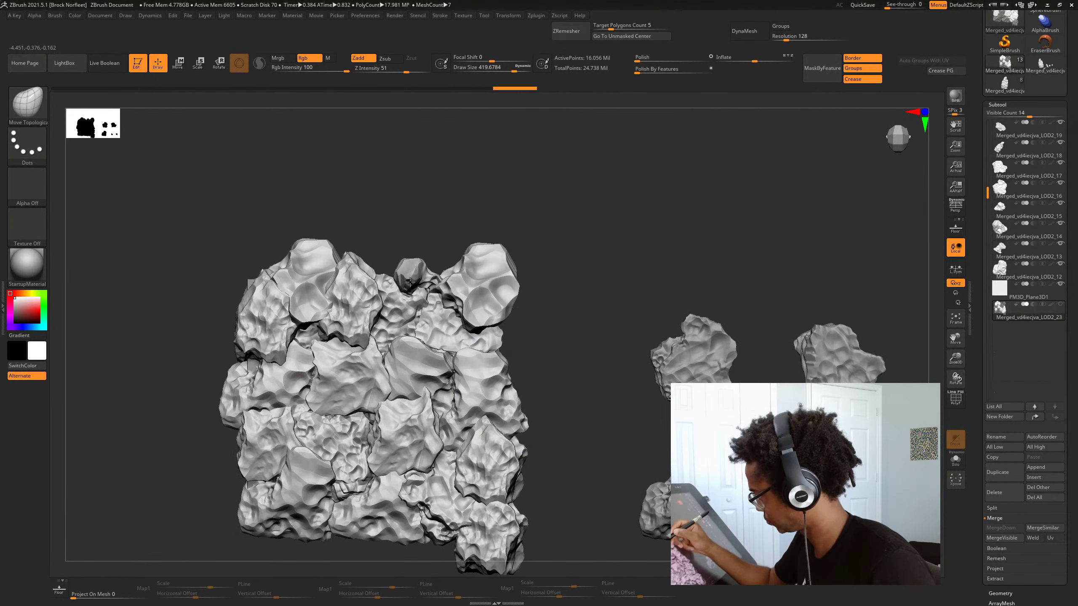
mouse_move(309, 312)
mouse_down()
mouse_move(312, 324)
mouse_move(278, 316)
mouse_up()
mouse_move(249, 376)
mouse_down()
mouse_move(251, 357)
mouse_move(254, 396)
mouse_move(254, 357)
mouse_up()
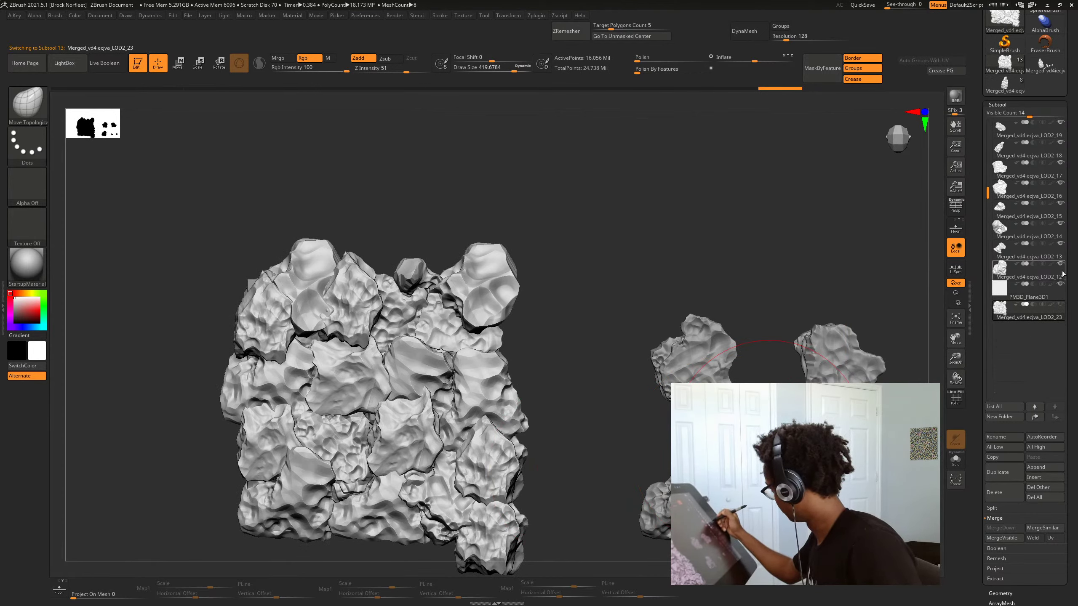
Hide the spare rock subtools LOD2_12 to LOD2_21, keeping only the plane and the merged rocks LOD2_23 shown
mouse_move(1062, 273)
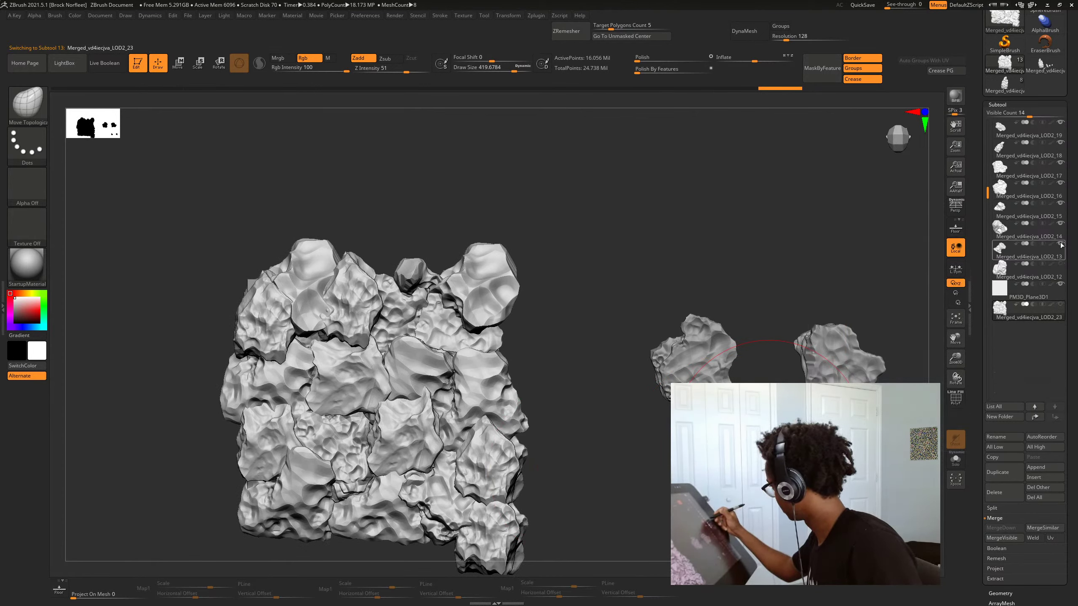
drag(993, 176, 996, 147)
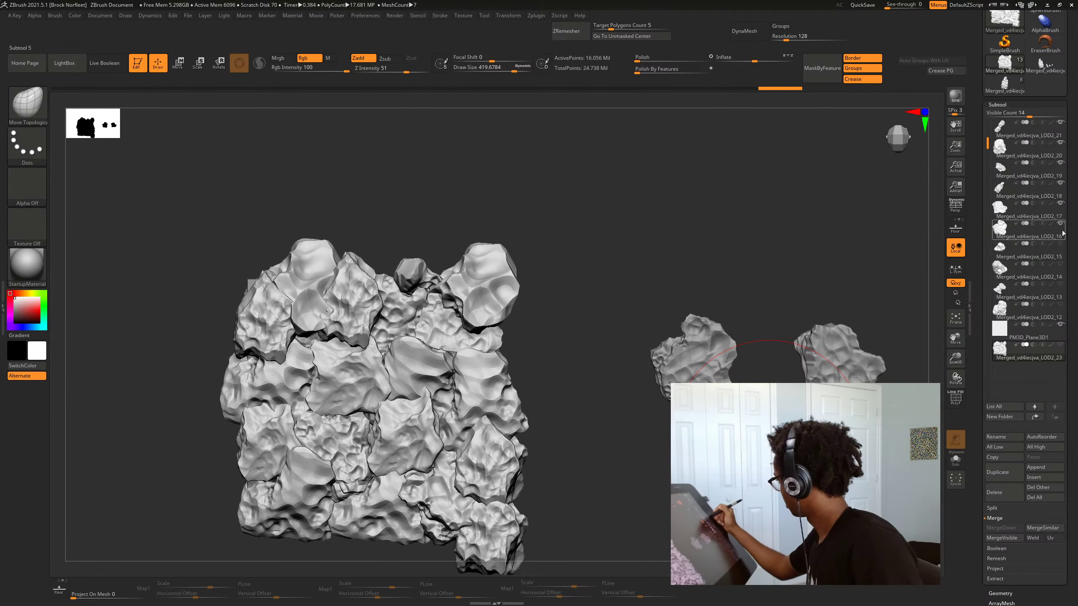
click(1064, 179)
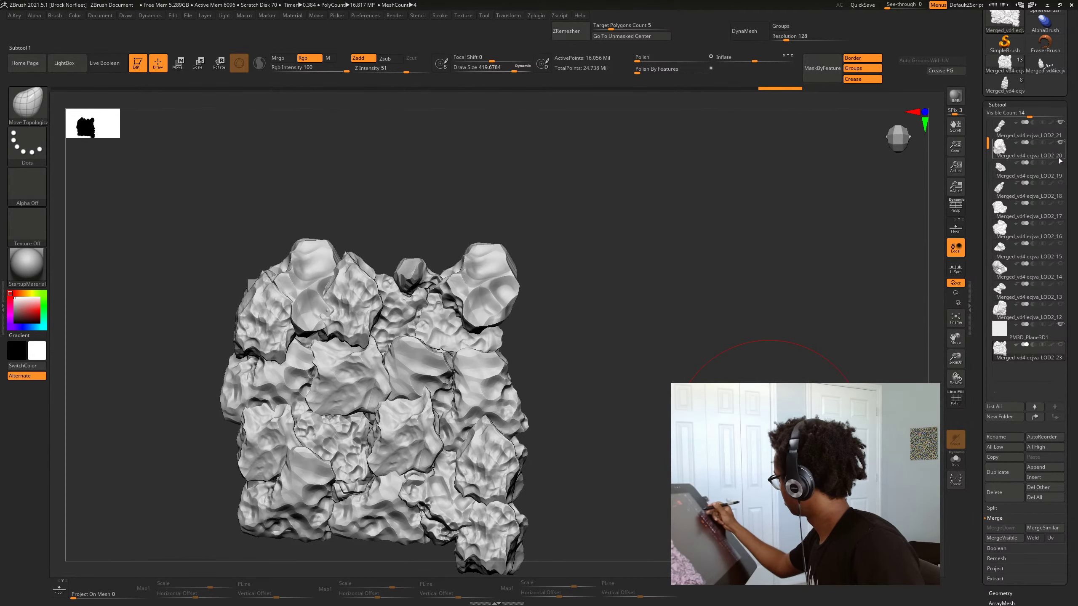
click(1059, 124)
drag(985, 141, 988, 173)
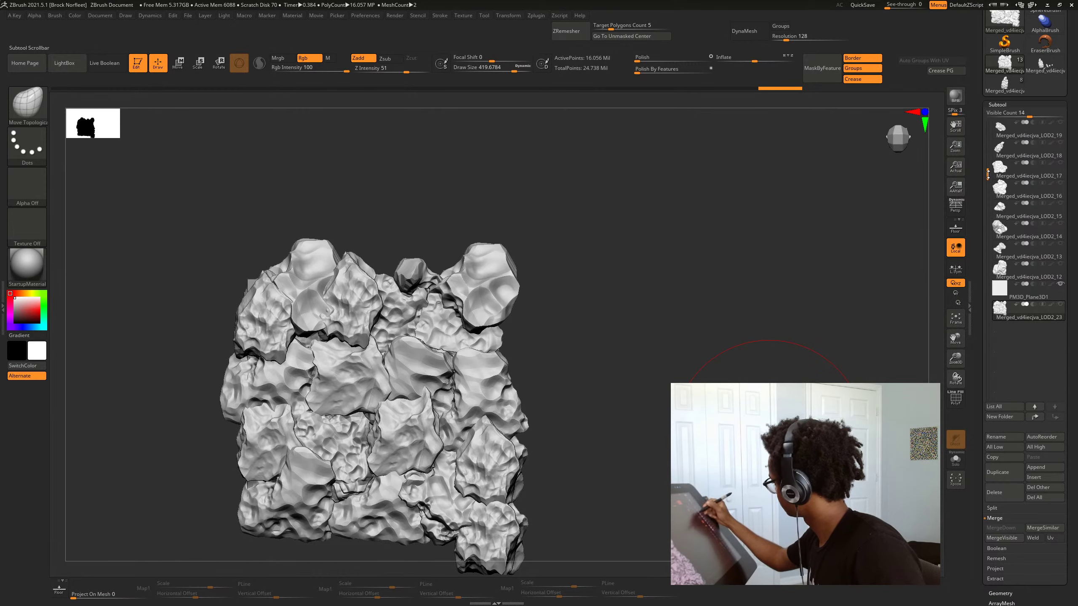
click(1060, 305)
alt+drag(635, 472, 612, 470)
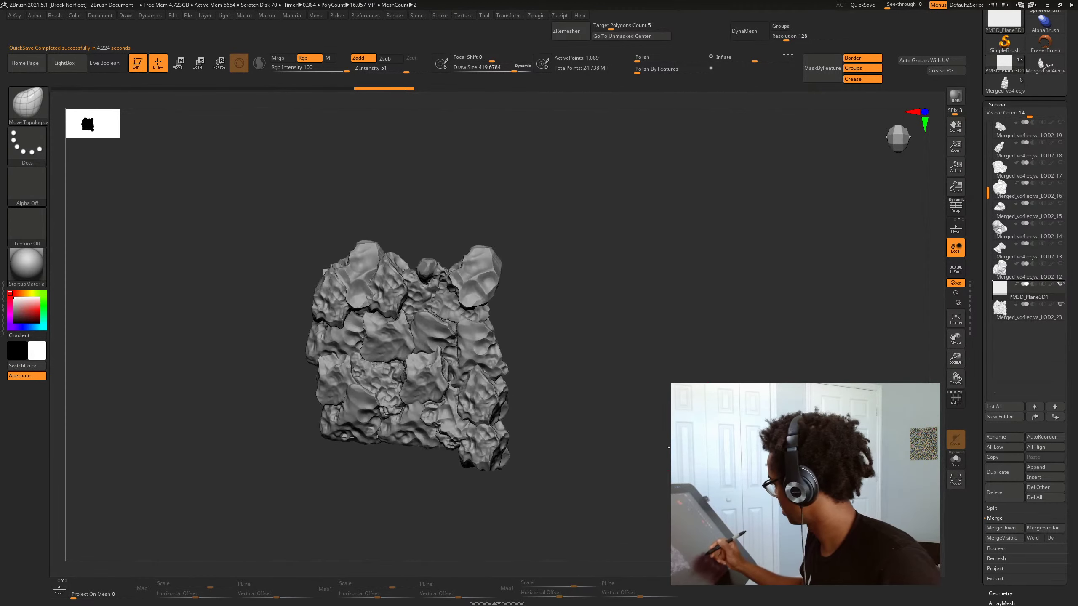
Turn off the document's proportion lock and resize the document to a width and height of 1024
click(97, 17)
click(98, 17)
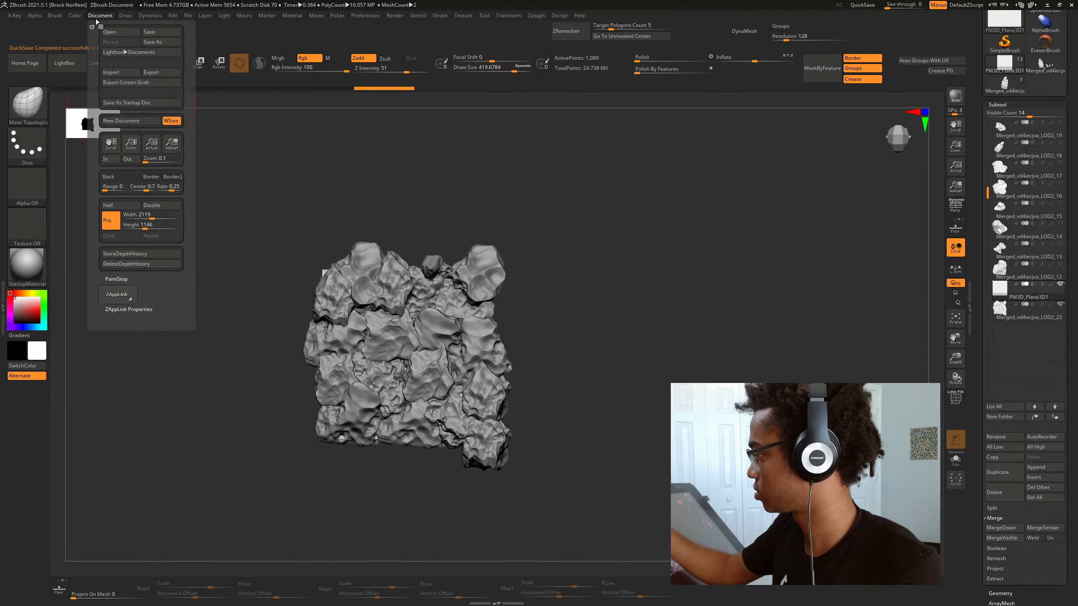
click(144, 215)
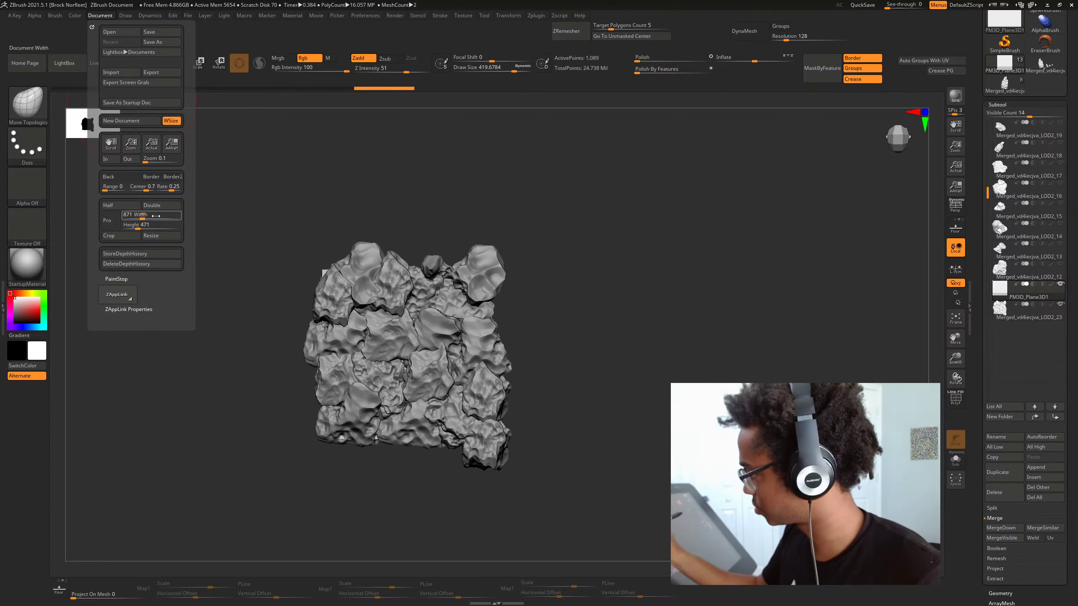
click(141, 215)
text(1)
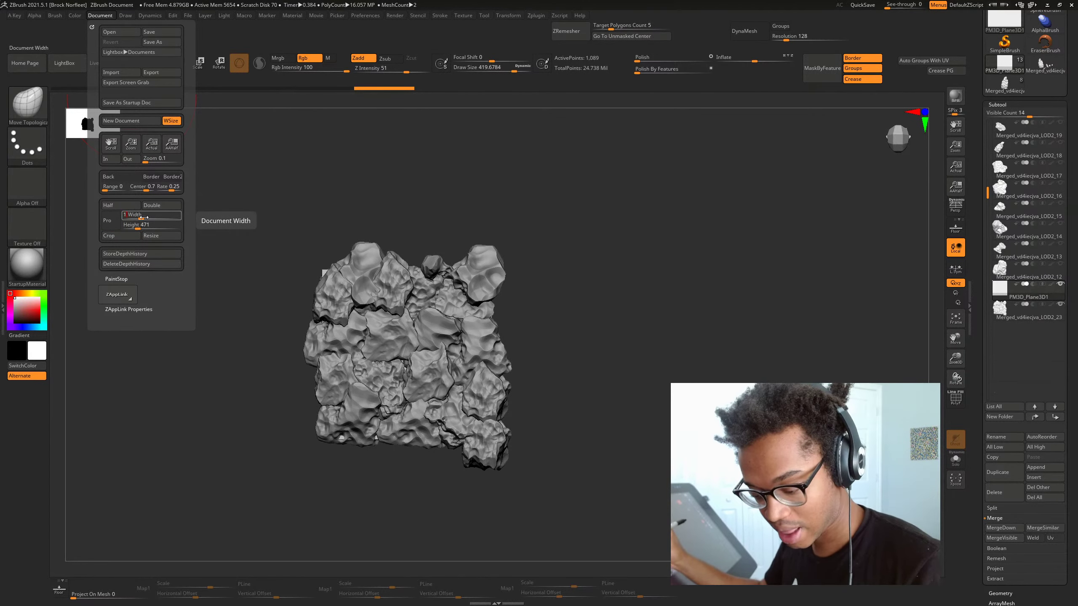
text(024)
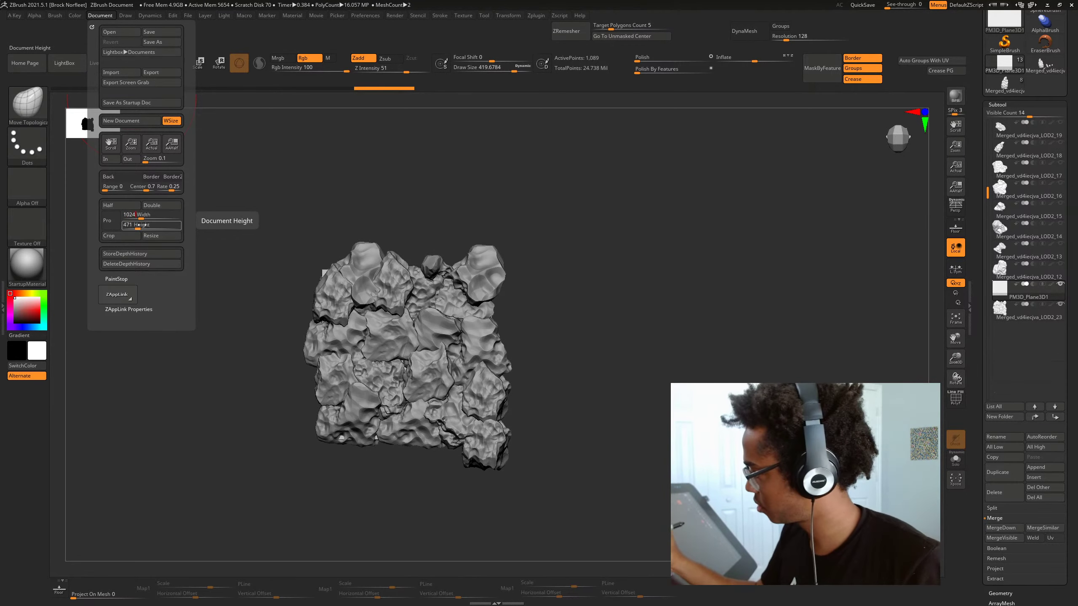
click(142, 225)
text(1)
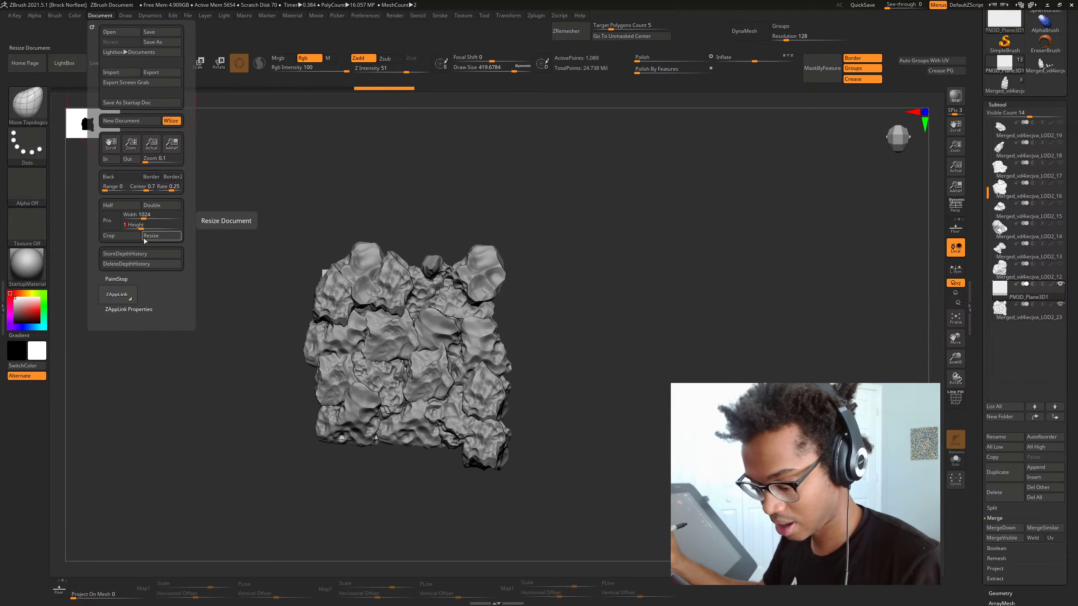
text(024)
key(Return)
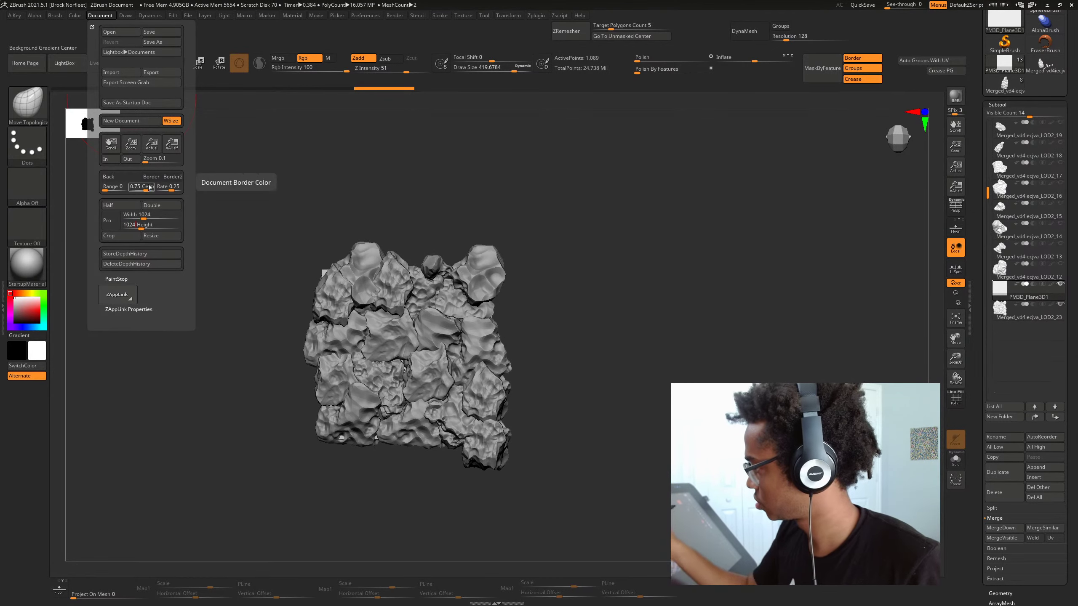
click(159, 241)
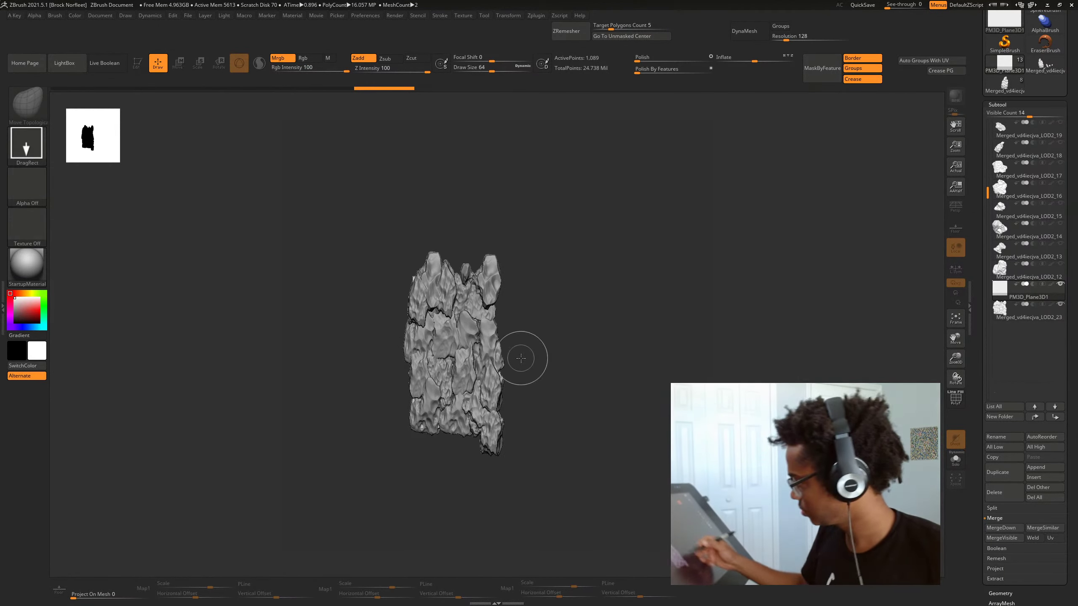
Clear the distorted canvas, redraw the rock model in edit mode, and frame it face-on to fill the square document
mouse_move(520, 354)
mouse_down()
mouse_move(510, 364)
mouse_move(532, 366)
mouse_up()
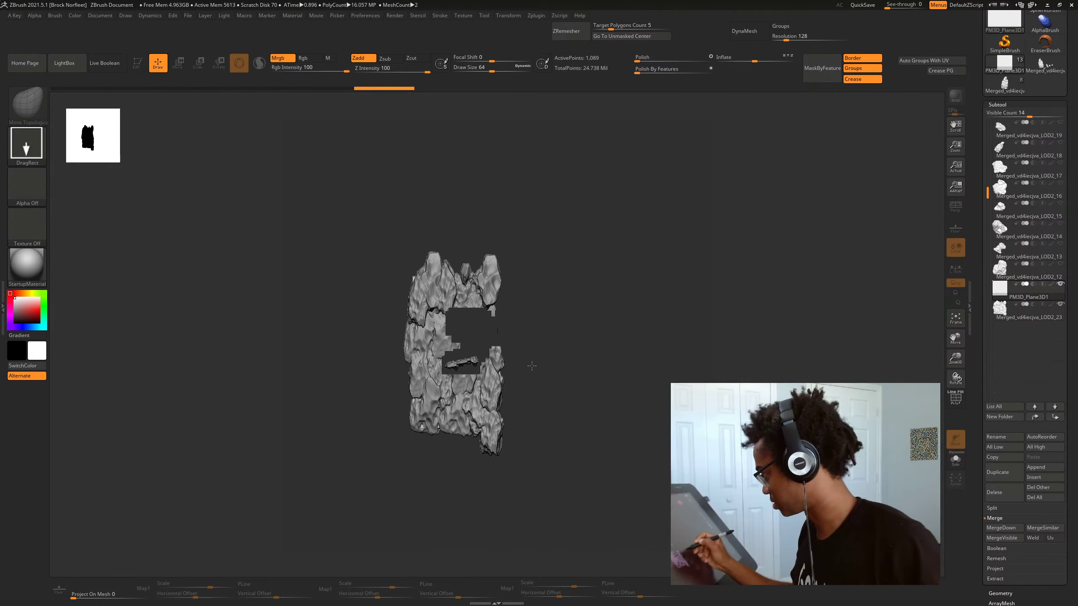
key(ctrl+n)
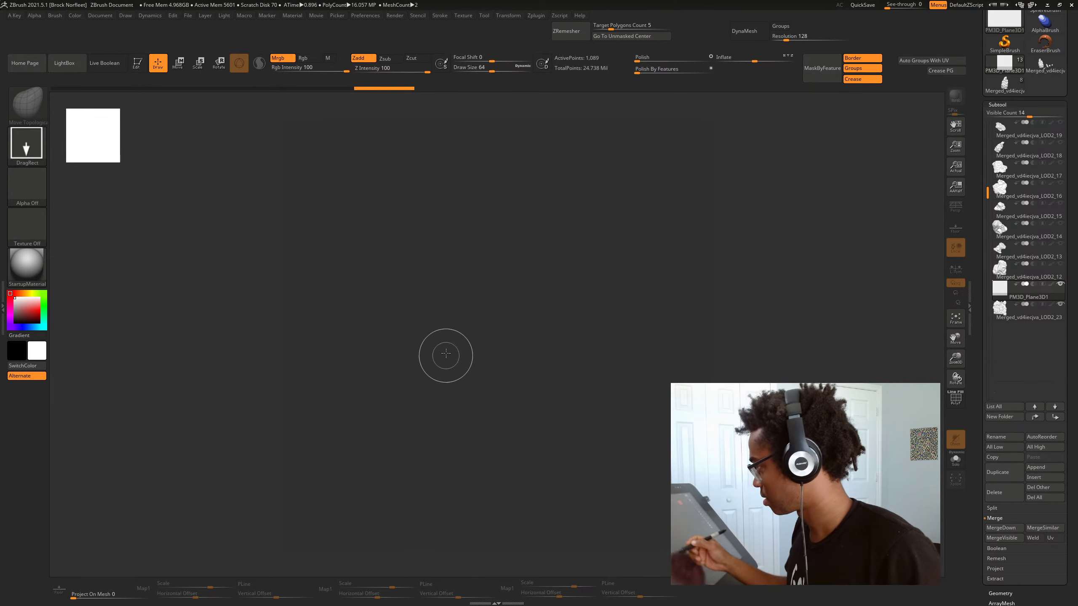
drag(492, 307, 490, 359)
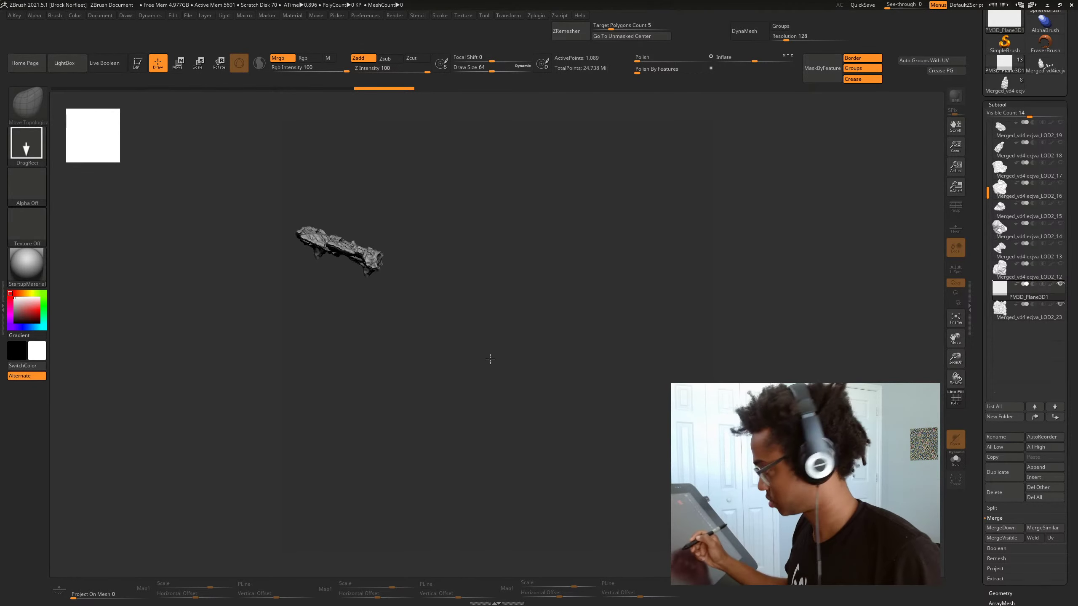
key(ctrl+n)
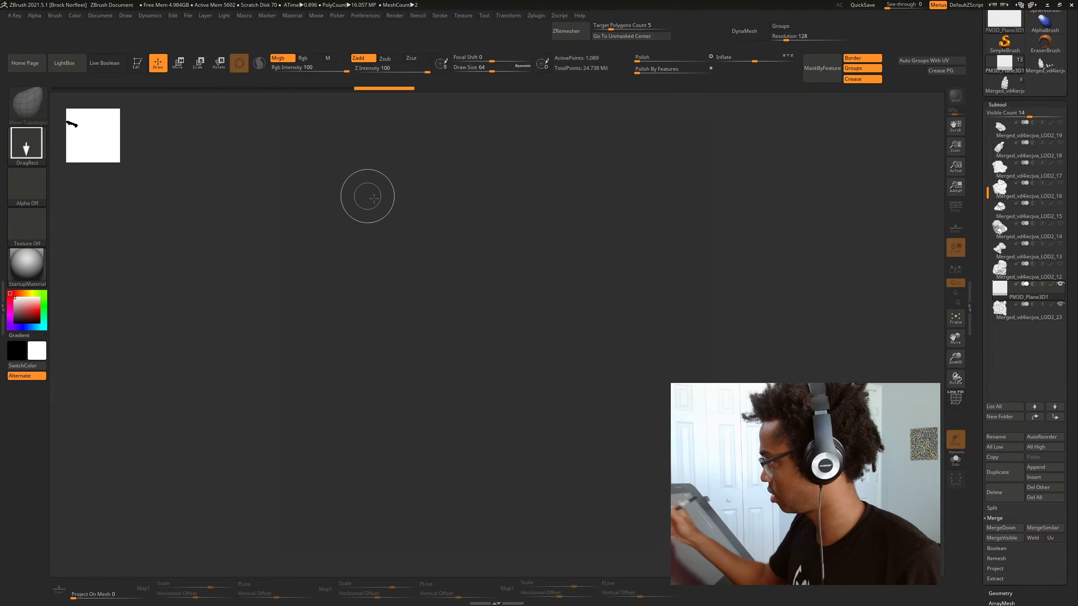
click(137, 63)
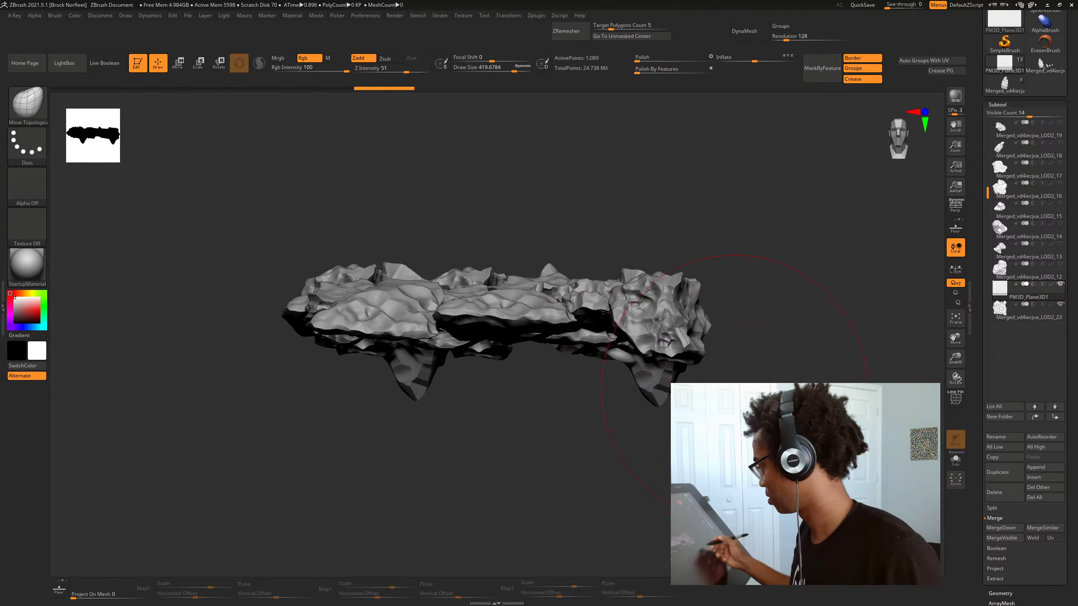
drag(675, 399, 667, 467)
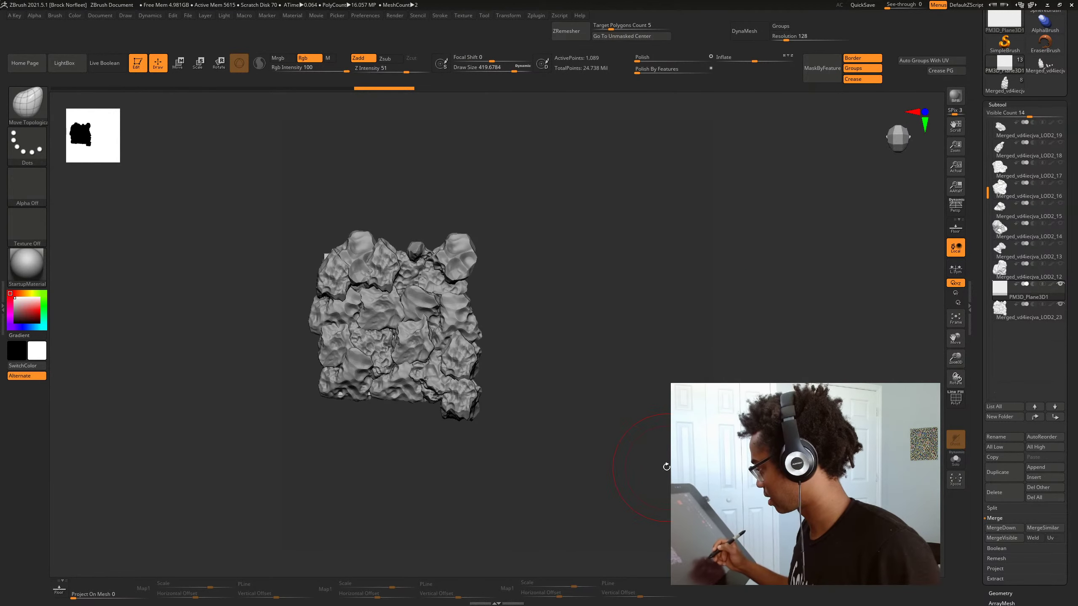
key(f)
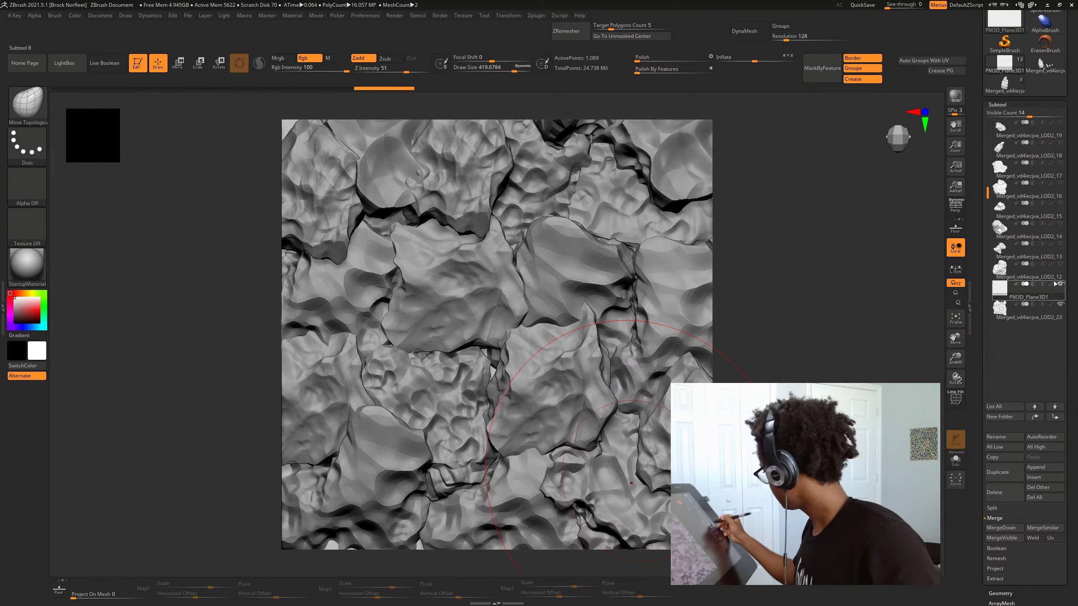
Hide the merged rocks and frame the bare plane so that it fills the square canvas
key(alt+shift+s)
key(alt+shift+s)
key(alt+shift+s)
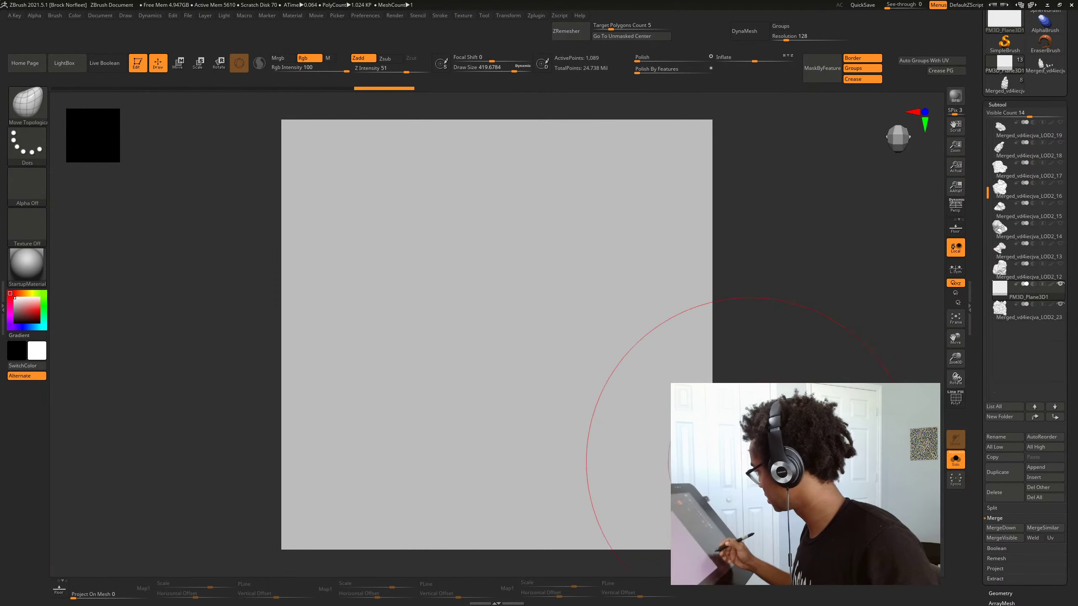
drag(649, 481, 551, 408)
key(ctrl+z)
mouse_move(825, 461)
alt+mouse_down()
mouse_move(819, 407)
mouse_move(785, 450)
mouse_move(778, 442)
alt+mouse_up()
alt+drag(765, 418, 700, 365)
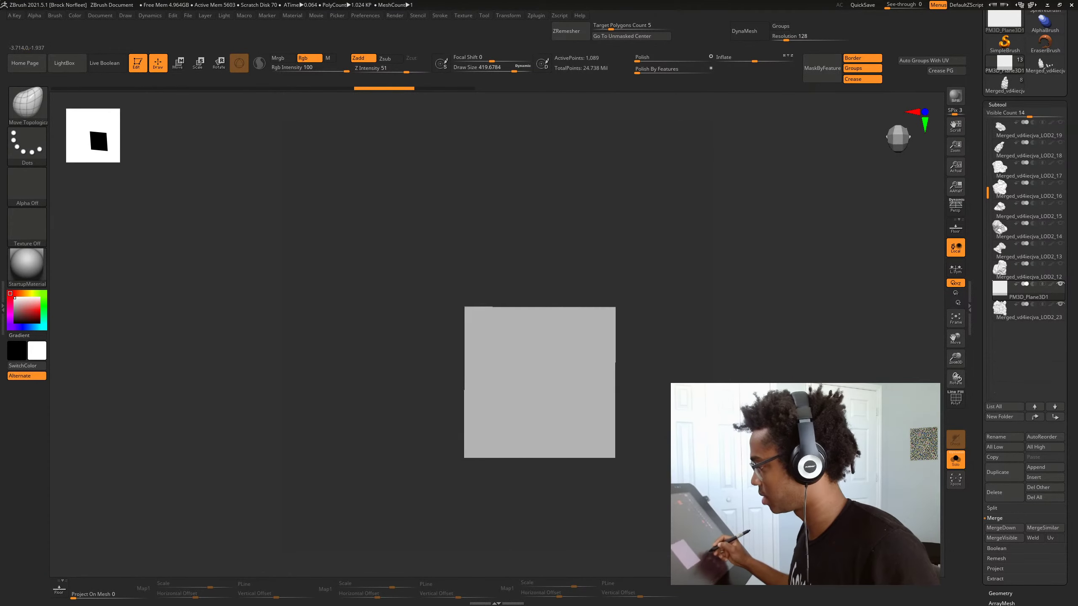
click(100, 15)
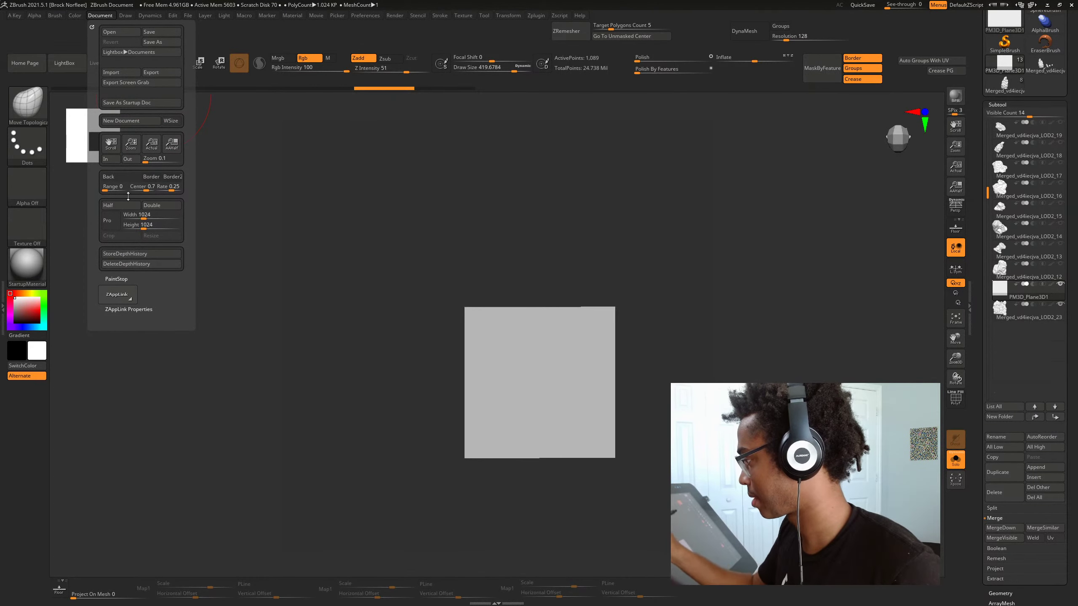
drag(107, 188, 111, 190)
mouse_move(662, 394)
mouse_down()
mouse_move(641, 403)
mouse_move(666, 409)
mouse_move(616, 431)
mouse_move(623, 451)
mouse_move(584, 461)
mouse_move(586, 445)
mouse_move(587, 469)
mouse_move(590, 447)
mouse_up()
key(f)
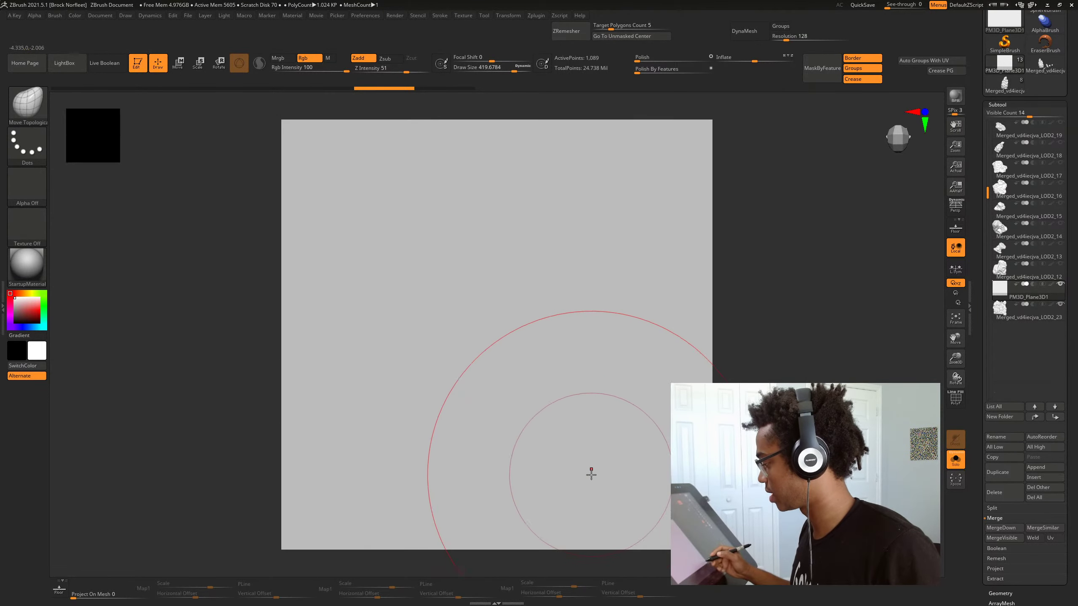
With the draw size reduced to about 17, realign the plane to fill the canvas and show the merged rocks again
key(s)
drag(767, 366, 735, 366)
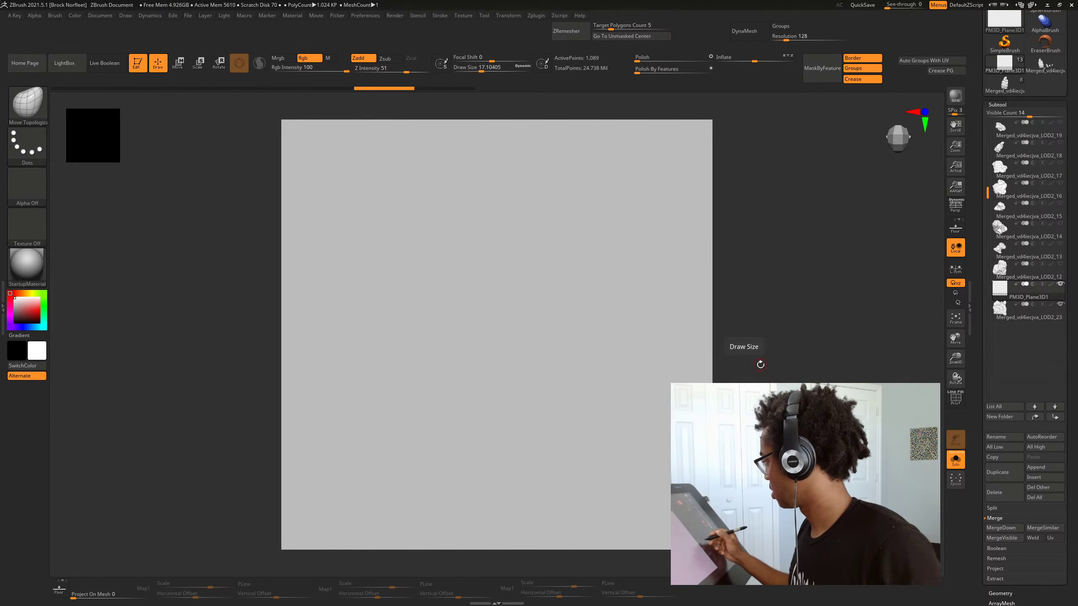
drag(615, 387, 604, 409)
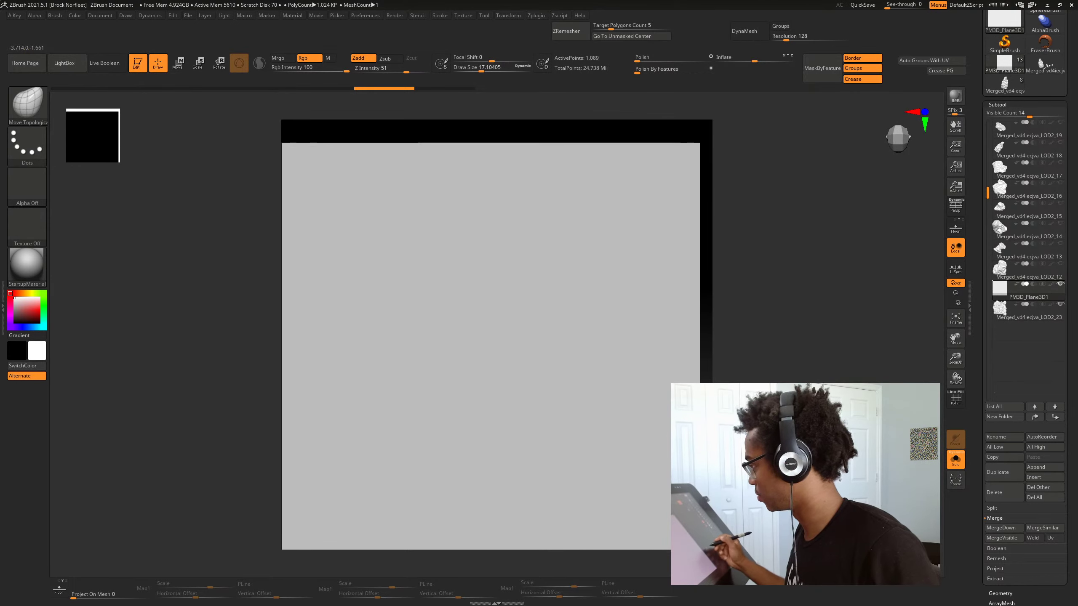
key(ctrl+z)
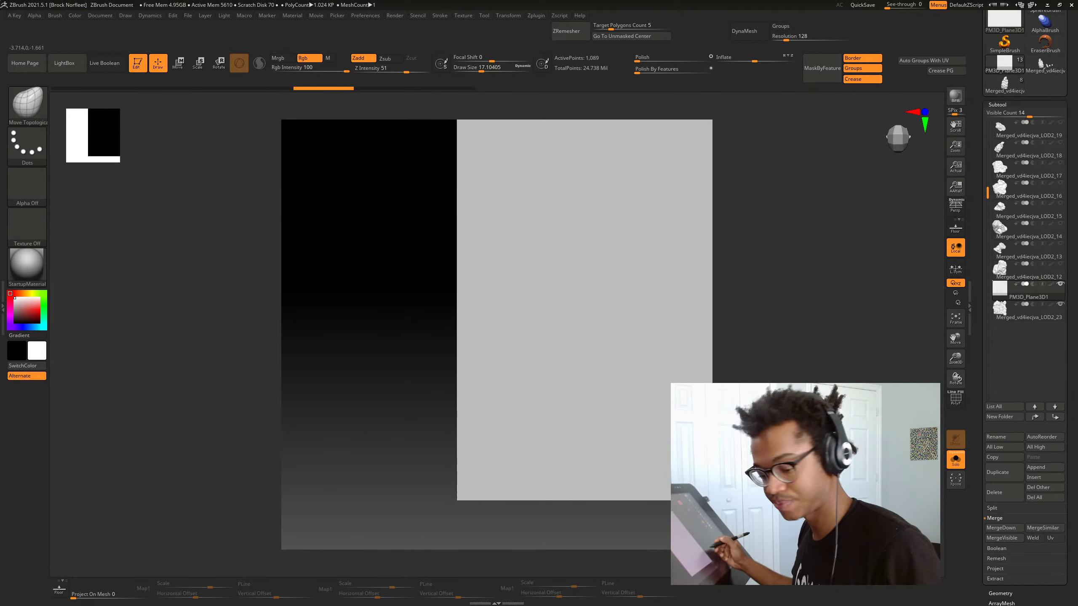
key(ctrl+z)
key(ctrl+z)
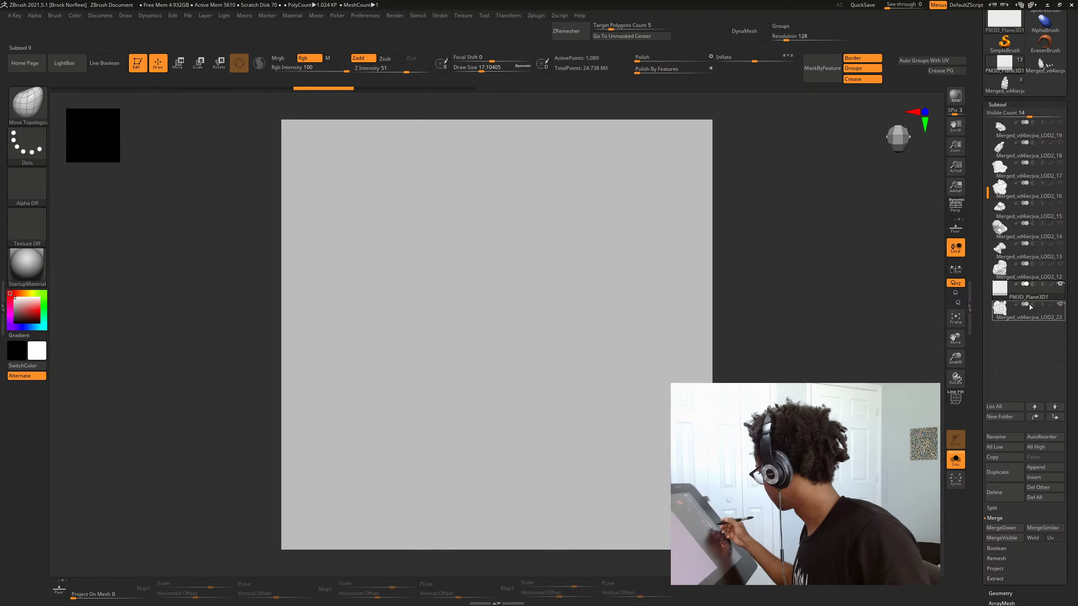
key(alt+s)
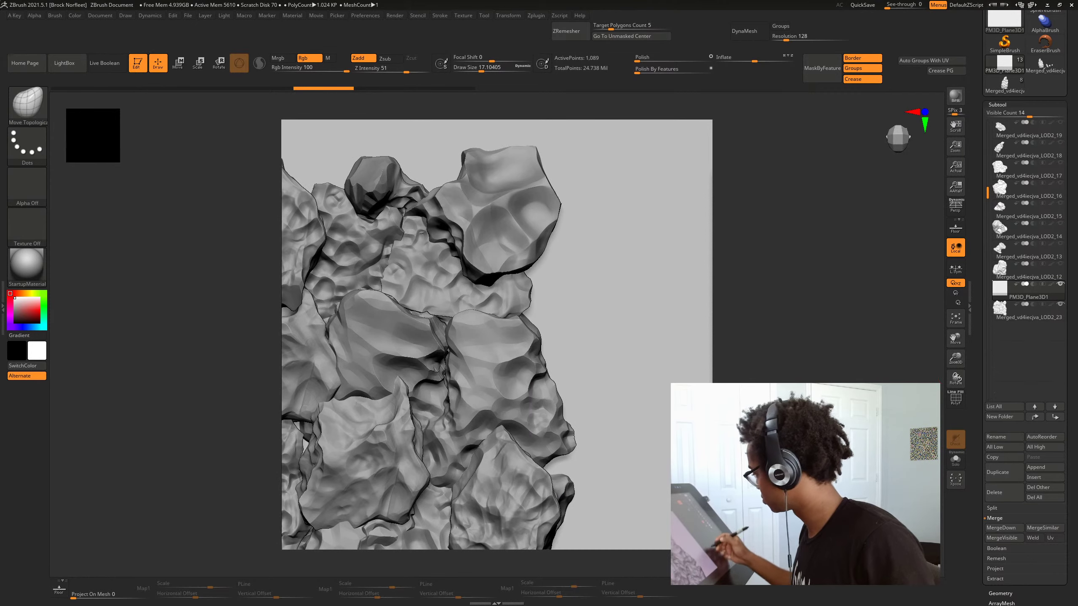
Move the plane to the middle of the merged rocks and frame it so the rocks above it fill the square canvas
mouse_move(755, 339)
mouse_down()
mouse_move(740, 293)
mouse_move(745, 325)
mouse_up()
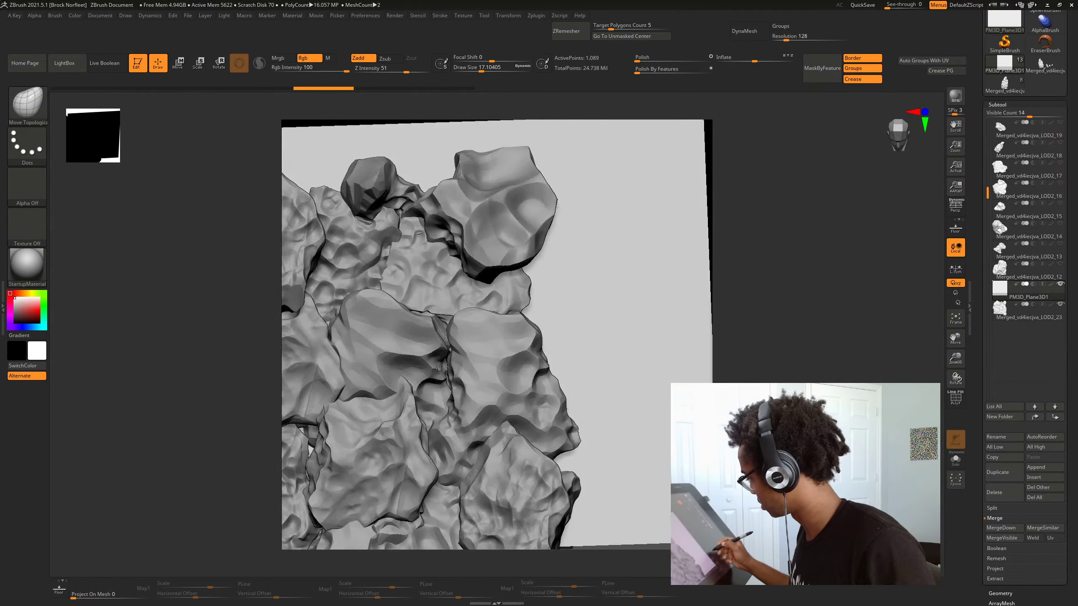
key(f)
key(w)
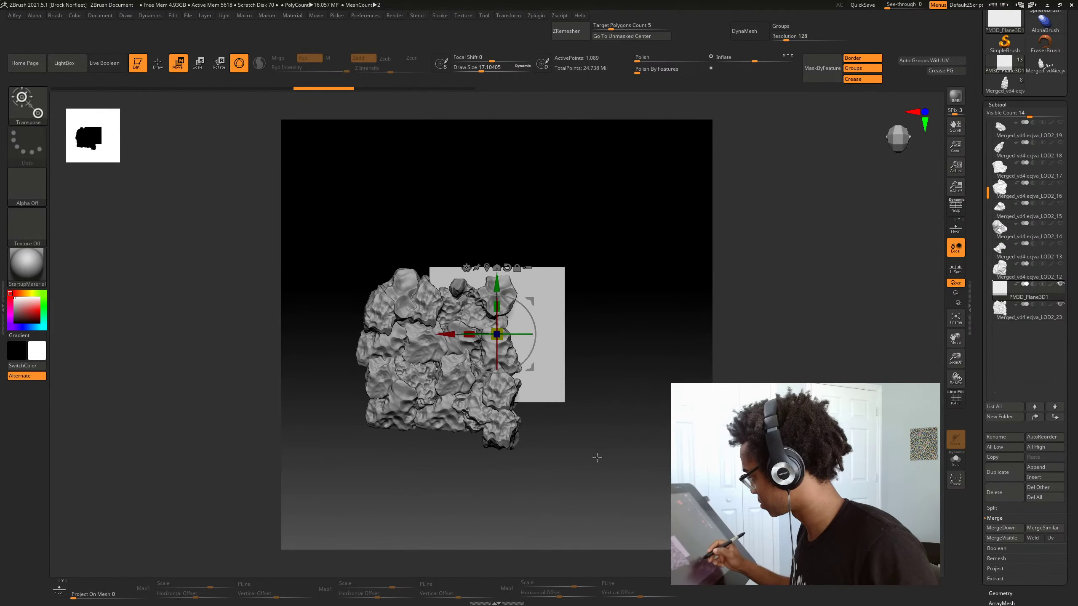
drag(533, 303, 491, 326)
drag(478, 322, 474, 322)
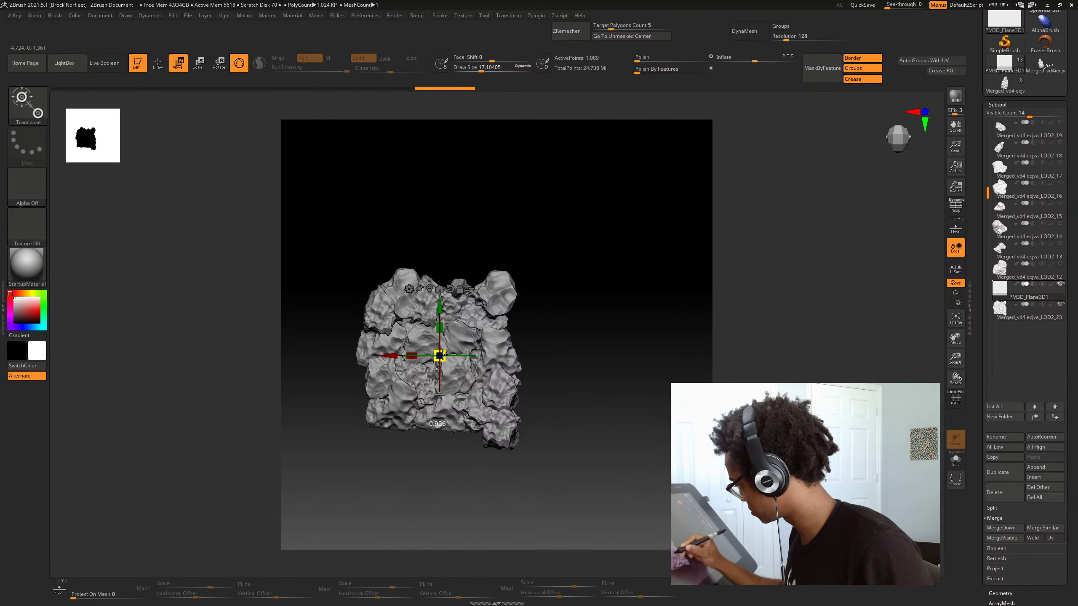
drag(440, 355, 441, 352)
key(f)
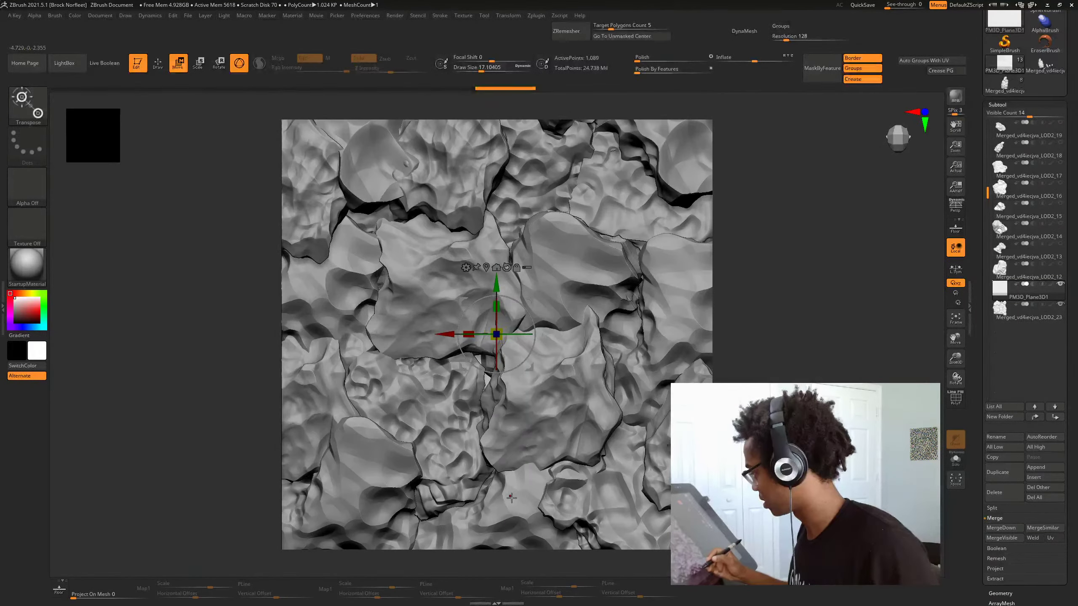
key(q)
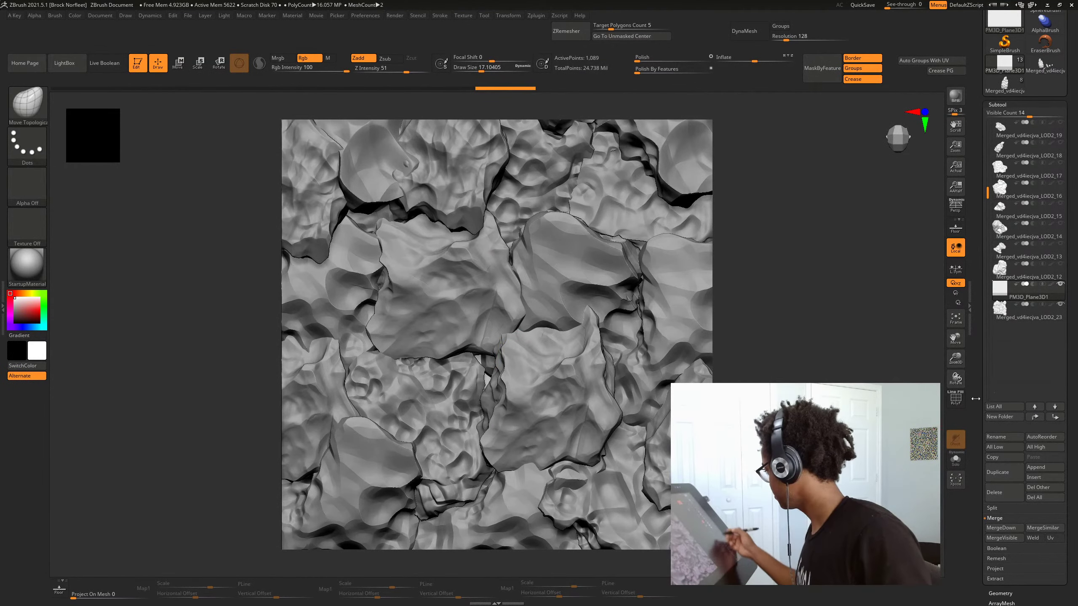
Grab the framed rock surface from the square document as a new alpha
click(35, 15)
click(24, 190)
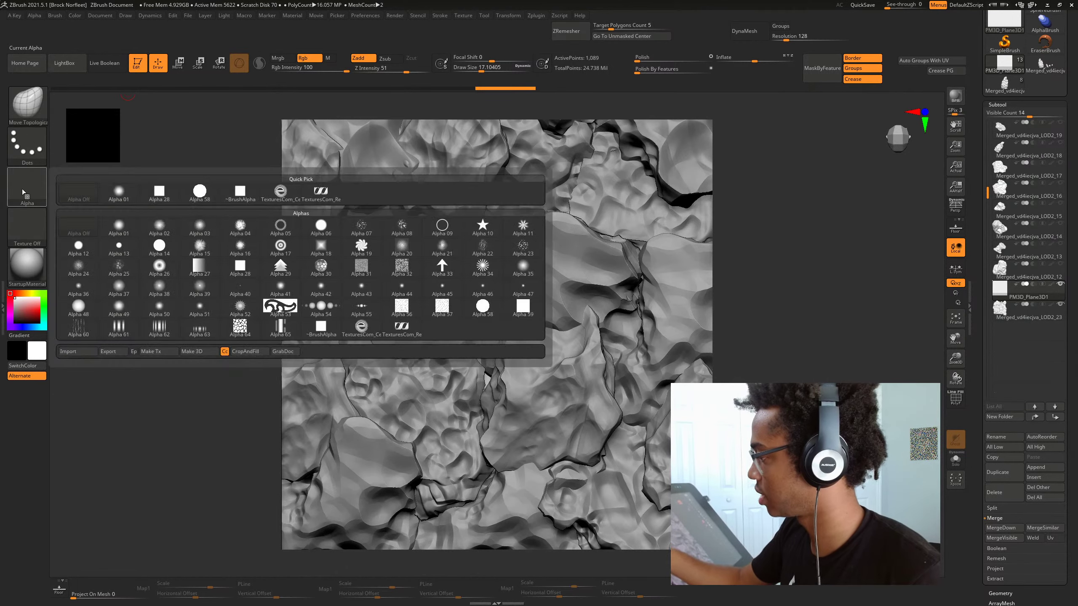
click(284, 352)
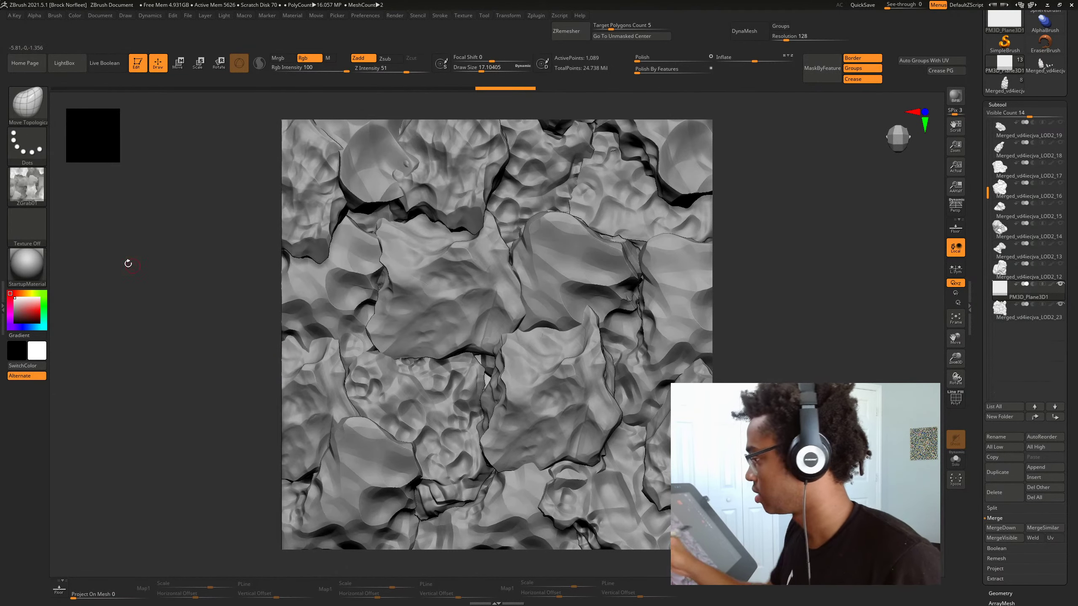
Set up the Standard brush with the grabbed rock alpha and a DragRect stroke, and make the merged rocks the active subtool
key(b)
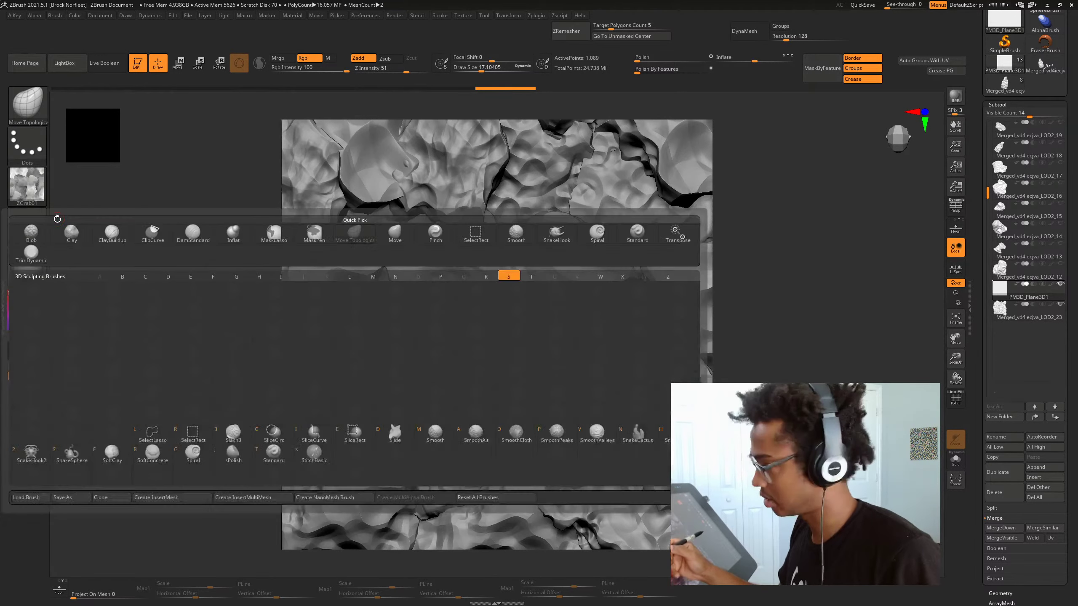
key(s)
key(t)
click(26, 184)
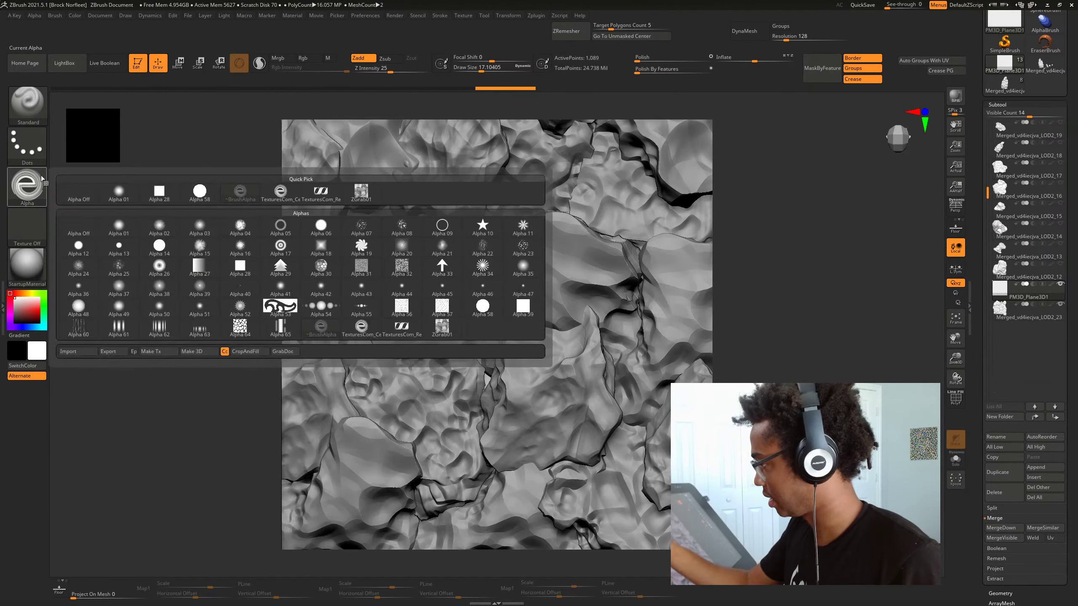
click(360, 187)
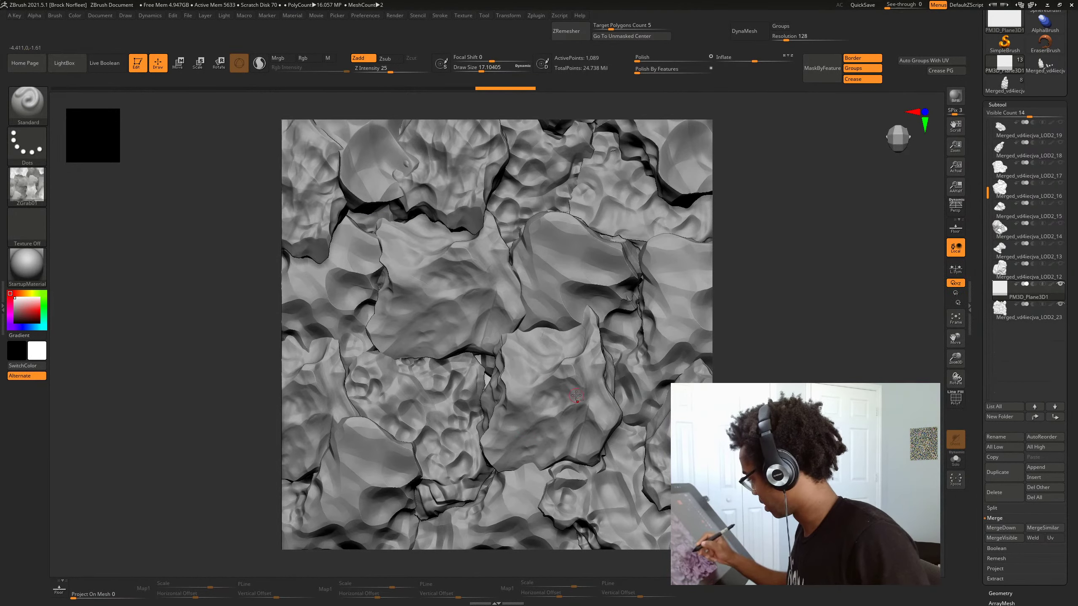
key(ctrl)
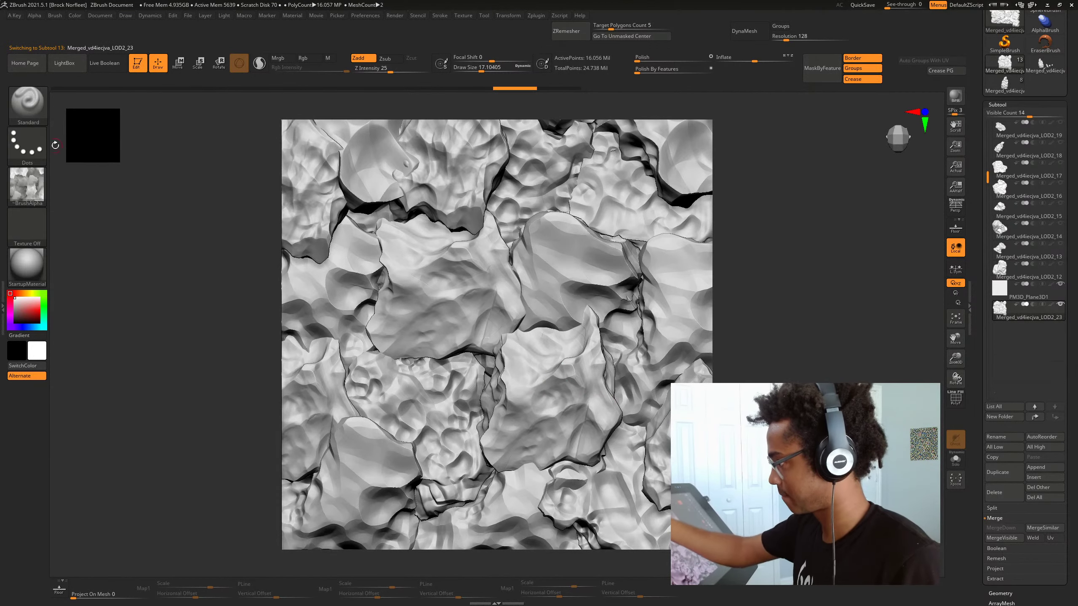
click(38, 144)
click(87, 137)
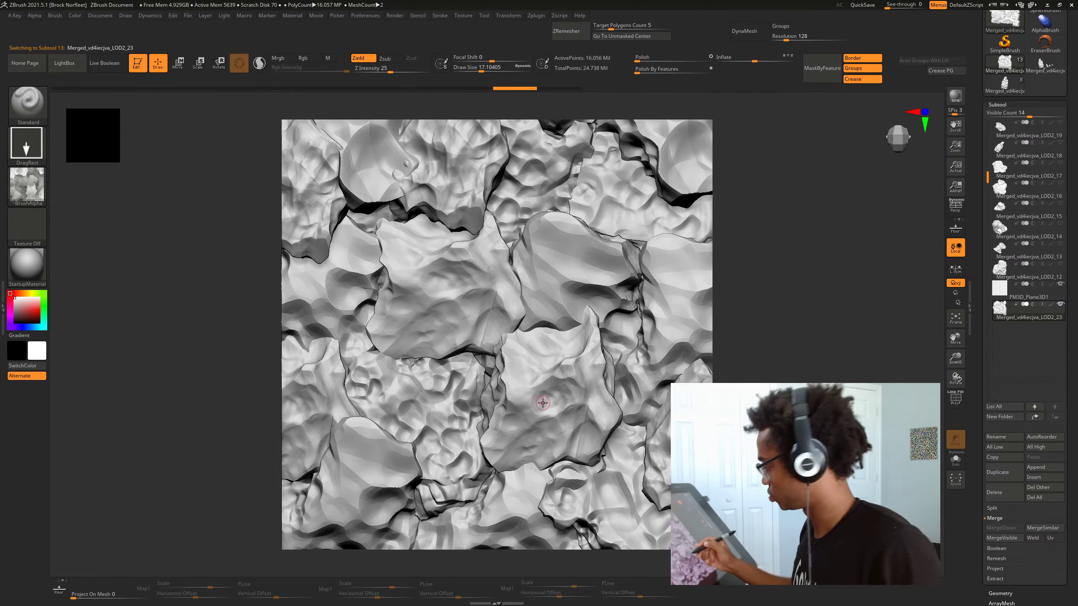
Try stamping the grabbed alpha onto the merged rocks and undo the test stamps
drag(543, 403, 585, 362)
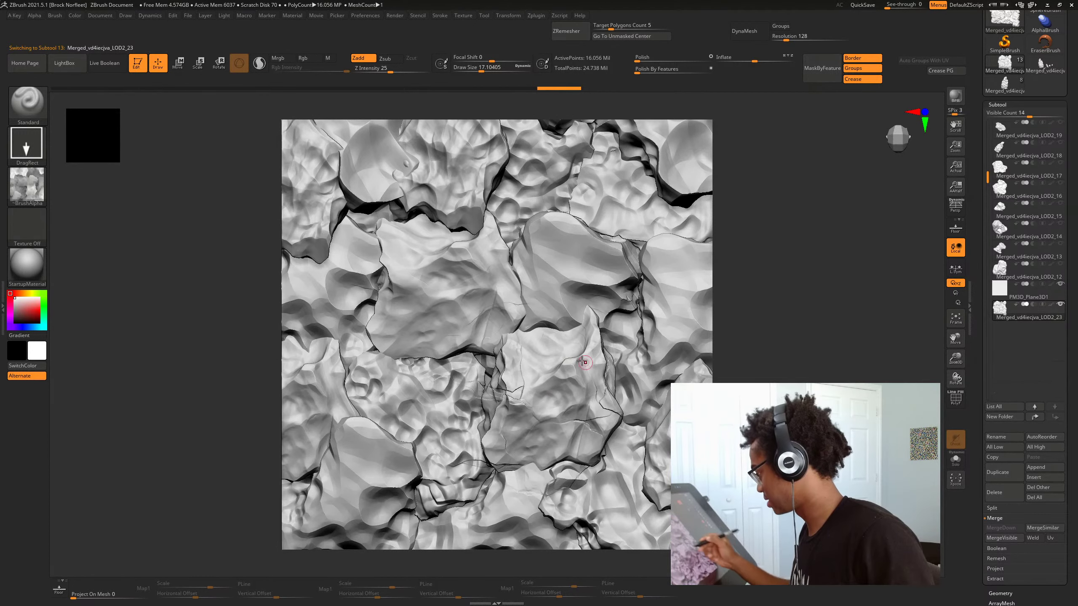
key(ctrl+z)
drag(442, 292, 520, 310)
key(ctrl+z)
Set the brush's focal shift to 33 and Z intensity to 53, and stamp the grabbed alpha over several central merged rocks
key(space)
drag(579, 390, 618, 430)
key(ctrl+z)
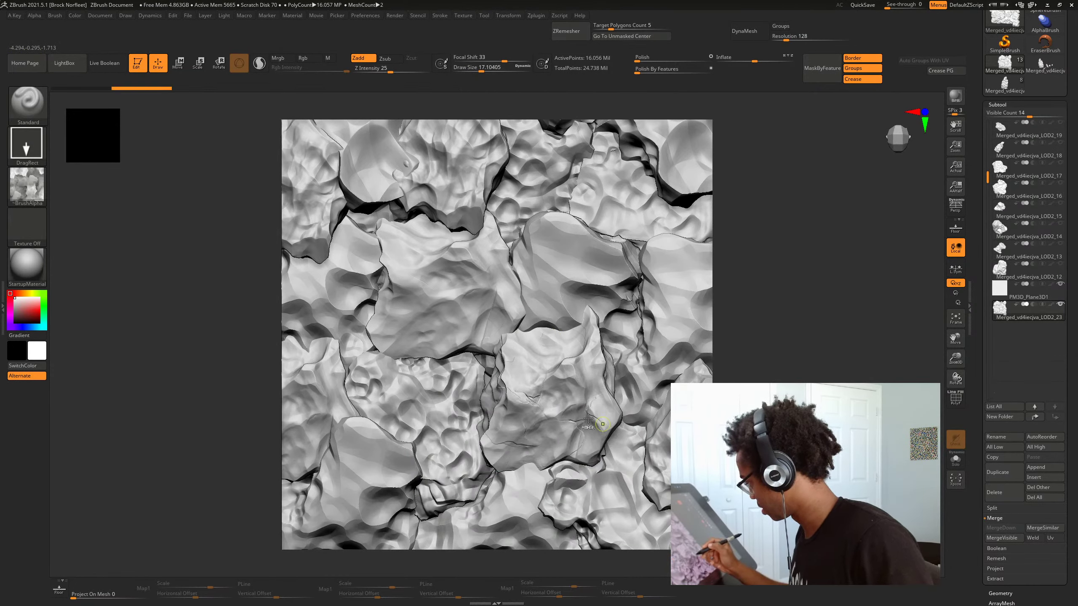
key(ctrl+z)
key(space)
drag(604, 469, 619, 469)
drag(546, 406, 622, 428)
mouse_move(607, 564)
mouse_down()
mouse_move(509, 564)
mouse_move(603, 564)
mouse_up()
drag(571, 283, 545, 351)
alt+drag(729, 360, 732, 382)
alt+drag(567, 460, 635, 512)
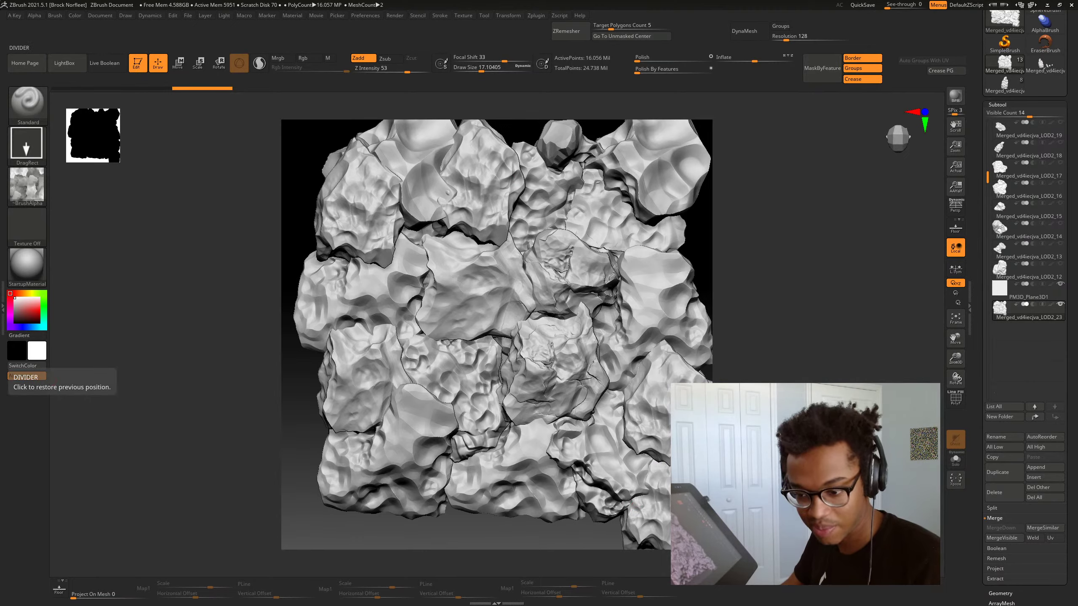
Switch to Unreal Editor, examine the icy rock formations in the level up close, and return to ZBrush
key(alt+Tab)
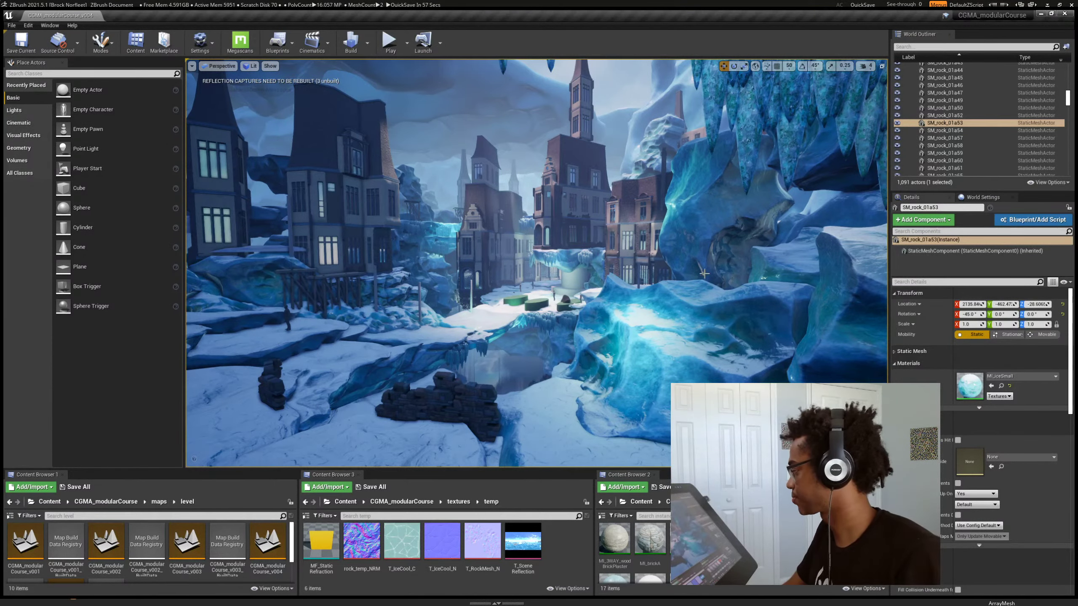
right_drag(594, 271, 429, 366)
key(w)
key(w)
key(w)
right_drag(471, 306, 650, 305)
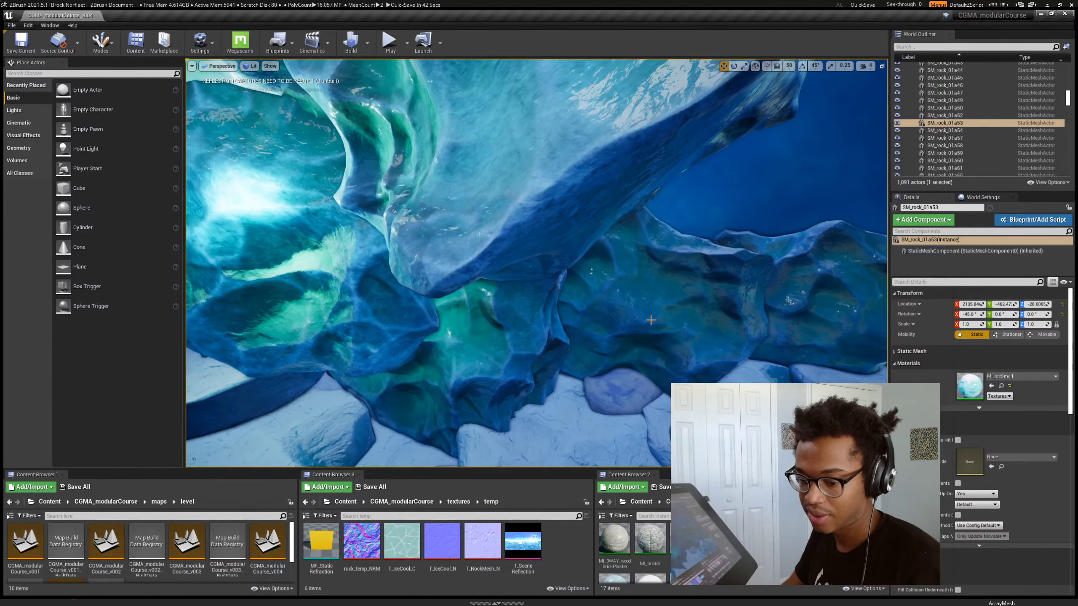
mouse_move(599, 283)
right_down()
mouse_move(560, 286)
mouse_move(645, 285)
mouse_move(708, 304)
mouse_move(619, 284)
right_up()
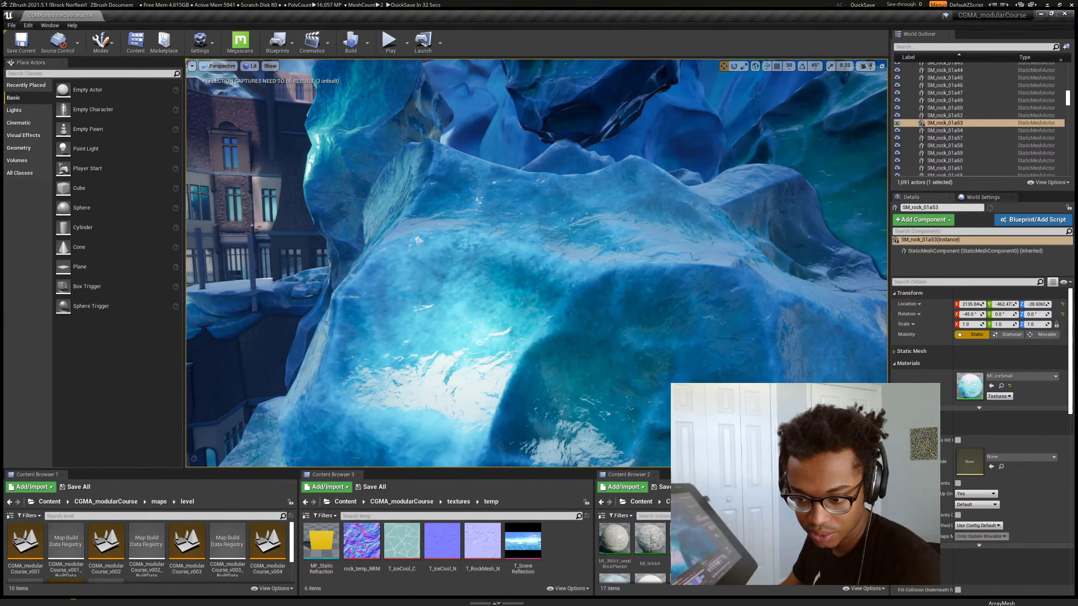
key(alt+Tab)
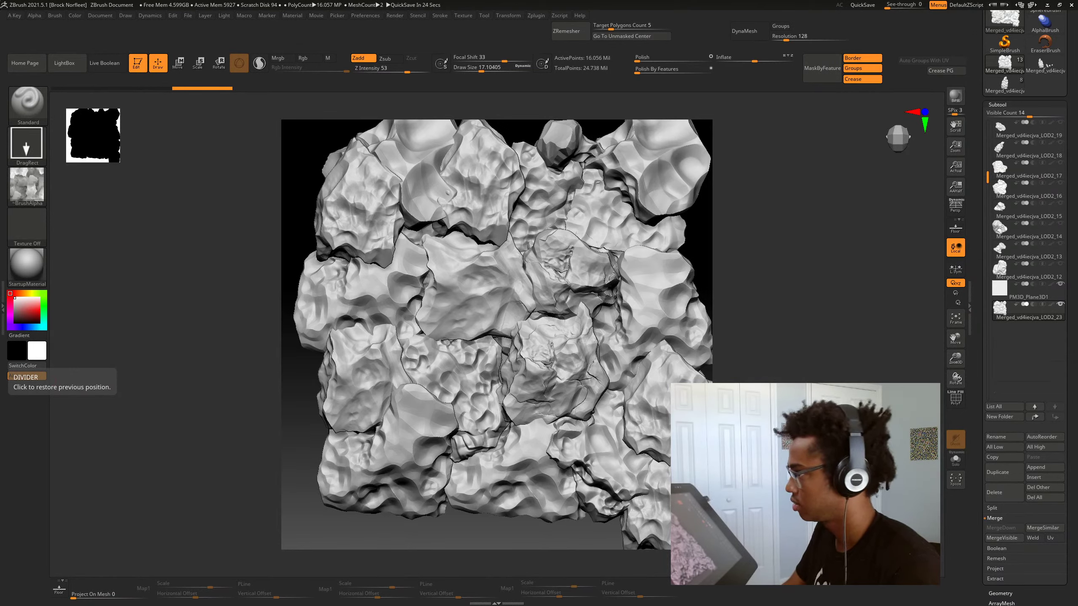
Resize the document to a width of 1920 and a height of 1080
click(101, 15)
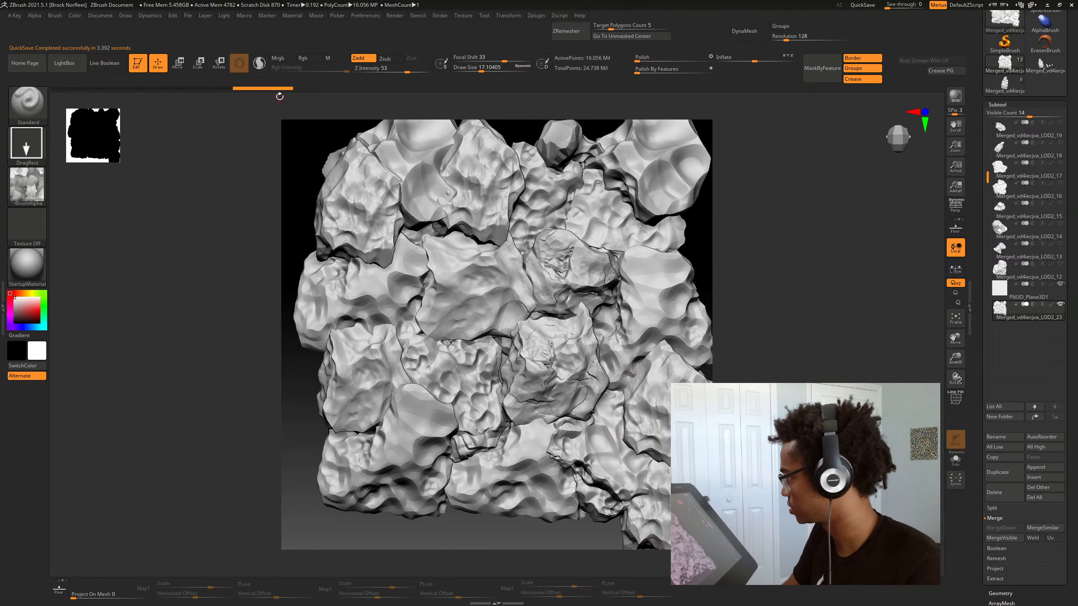
click(36, 15)
click(101, 16)
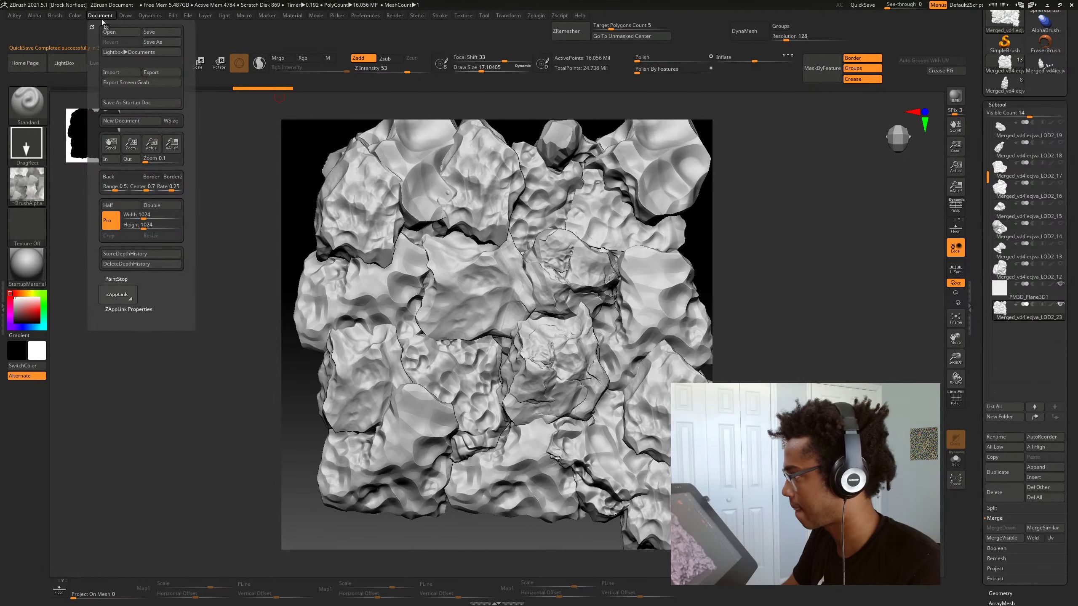
click(147, 215)
text(1920)
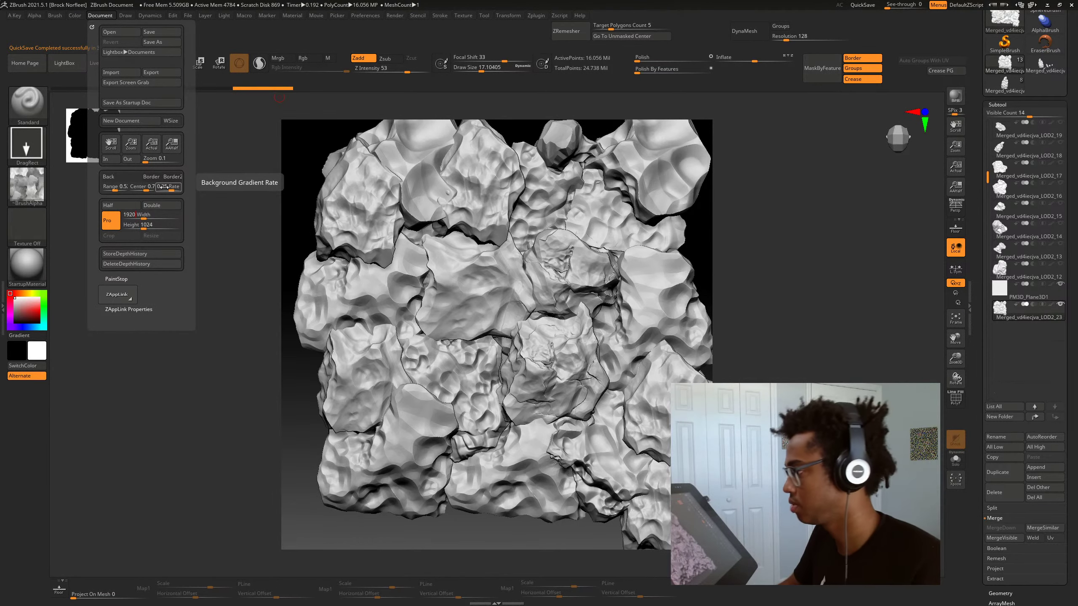
click(182, 226)
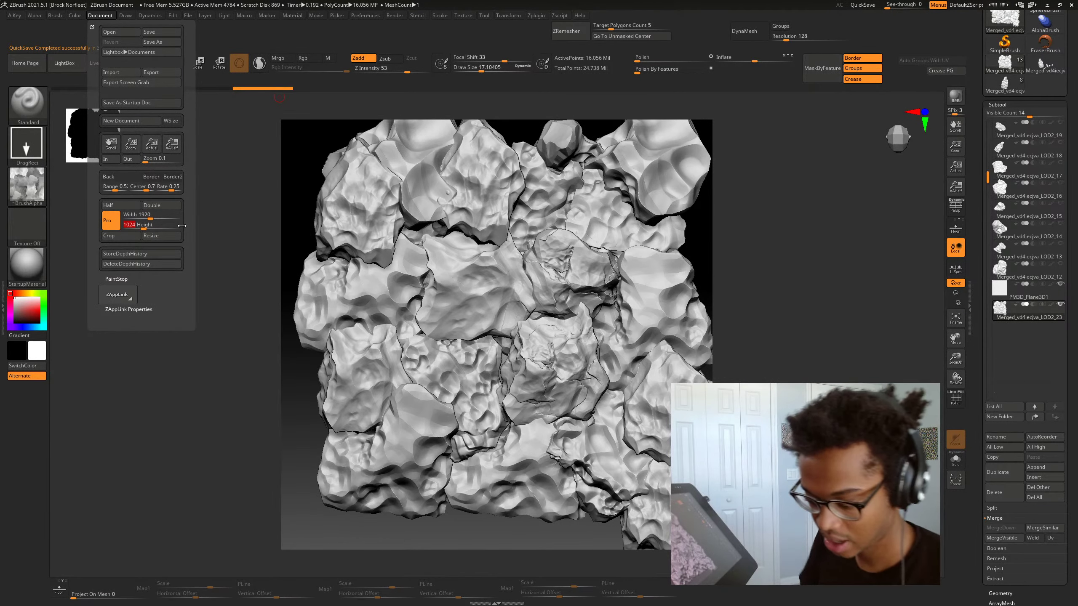
text(10)
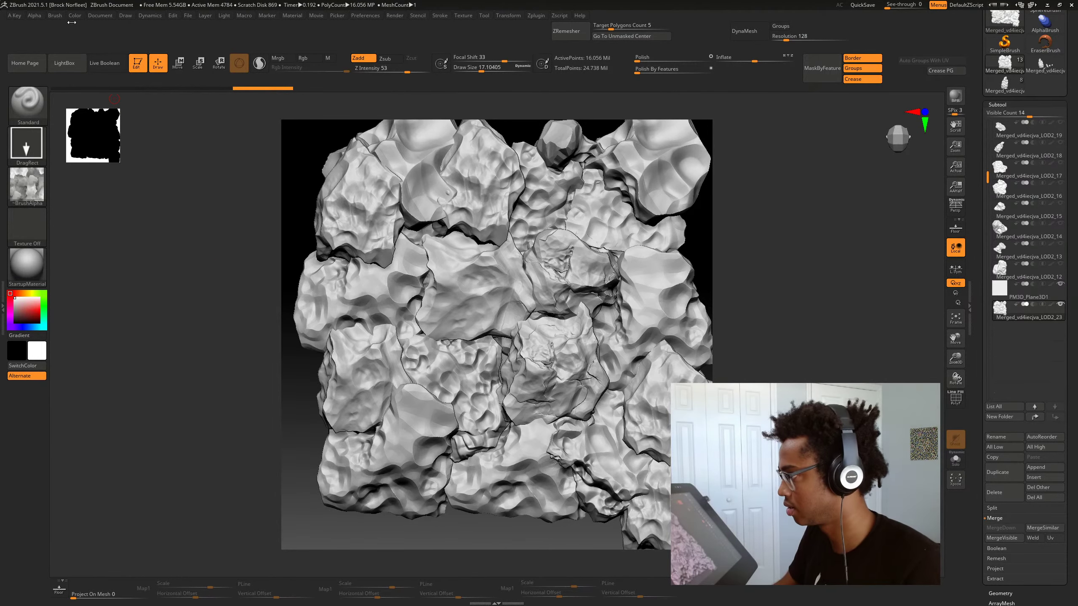
click(101, 16)
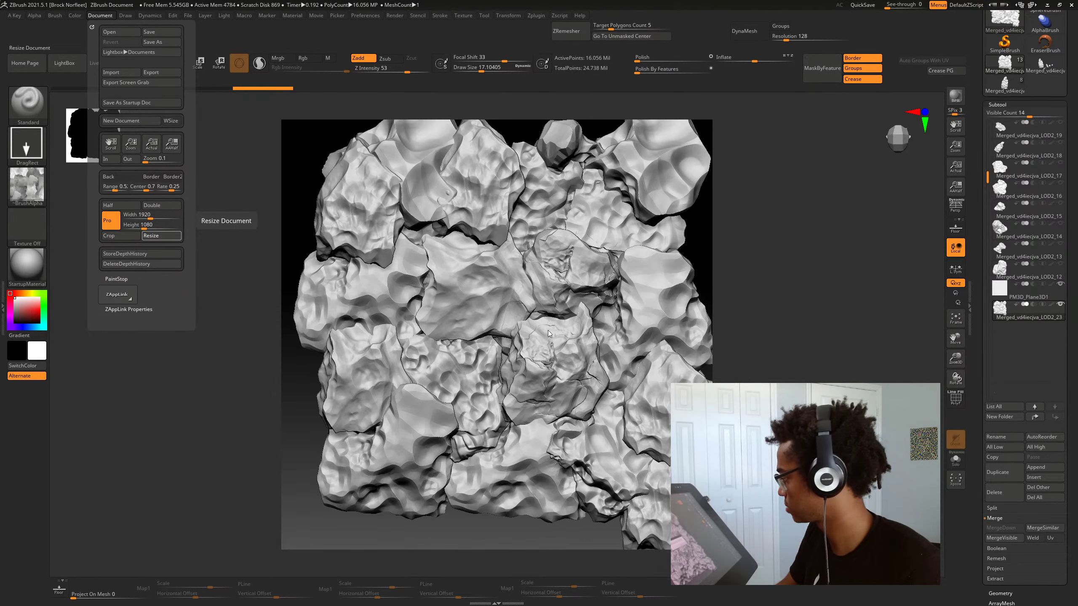
Clear the canvas, bring the merged rocks back into edit mode, and frame them in the wide document
key(ctrl+n)
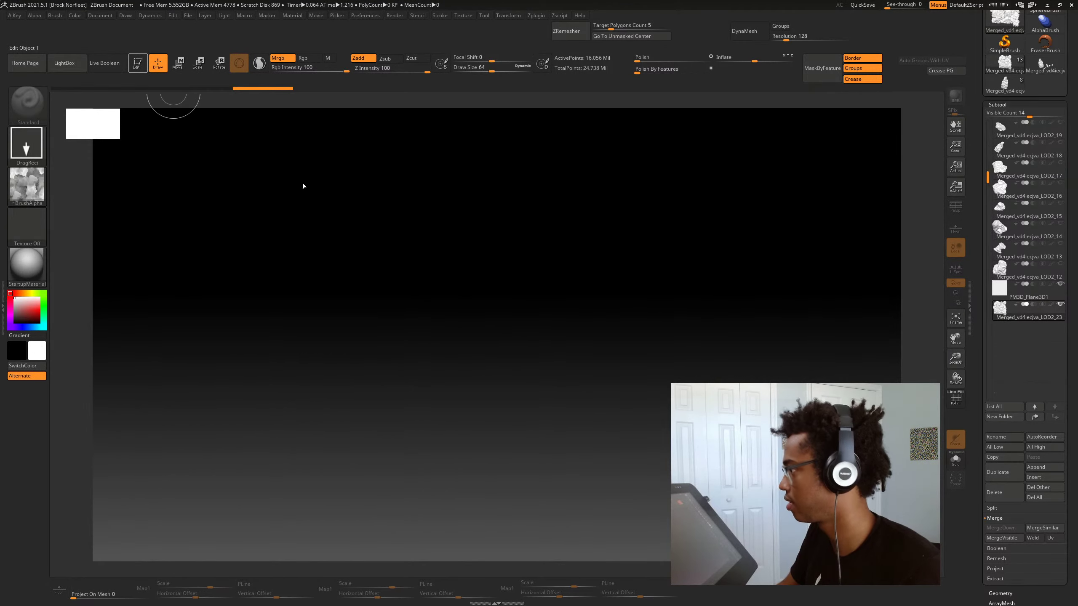
click(138, 63)
ctrl+right_drag(581, 358, 540, 339)
key(f)
Hide the merged rocks and the plane, and show the individual rock subtools from LOD2_12 up to LOD2_22
click(1060, 304)
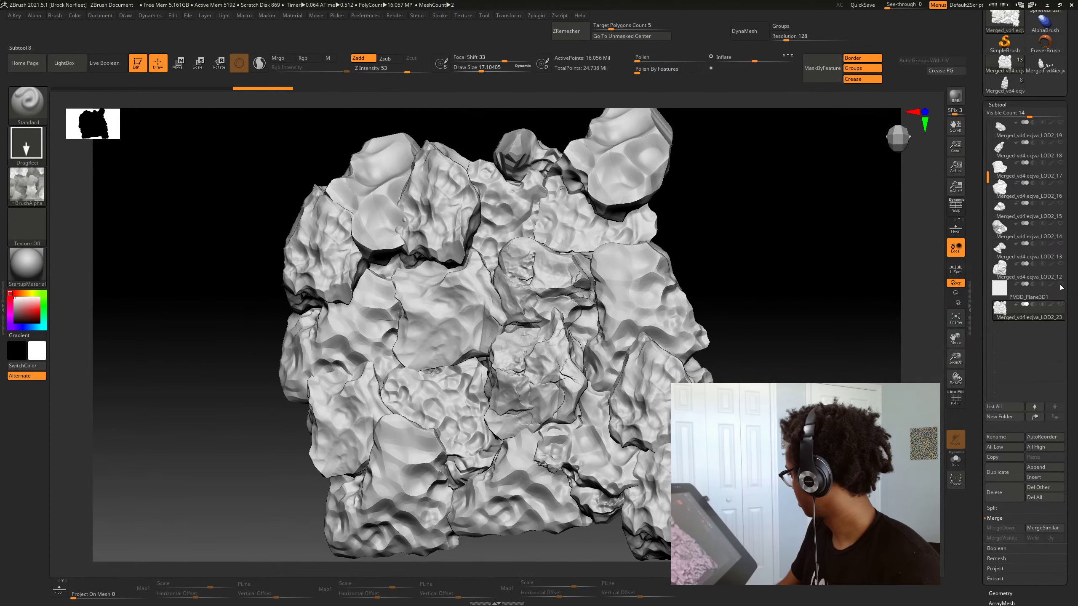
shift+click(1061, 264)
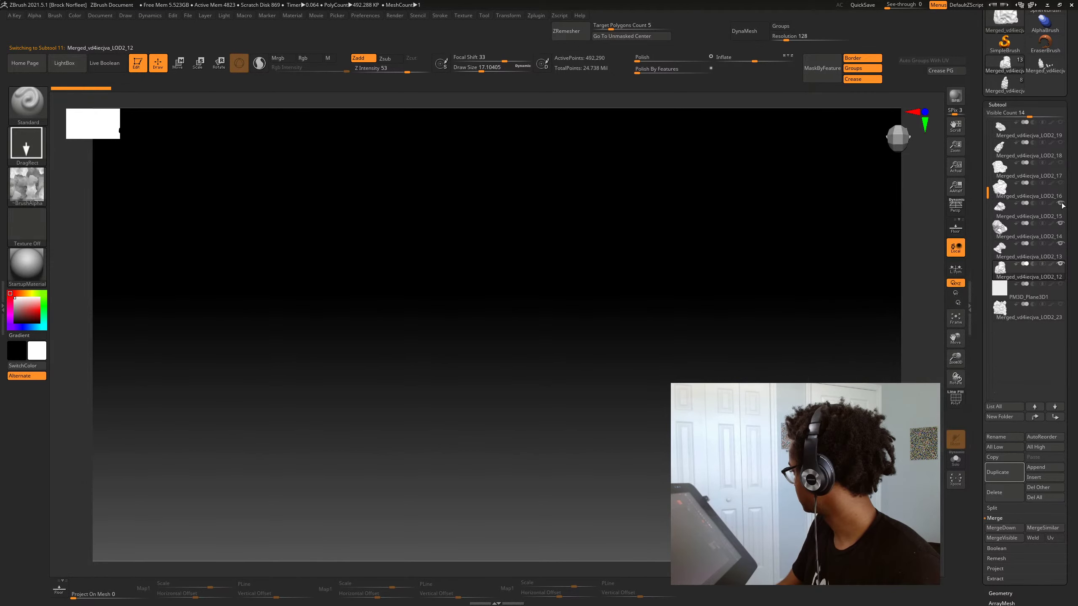
click(1061, 183)
drag(987, 193, 993, 168)
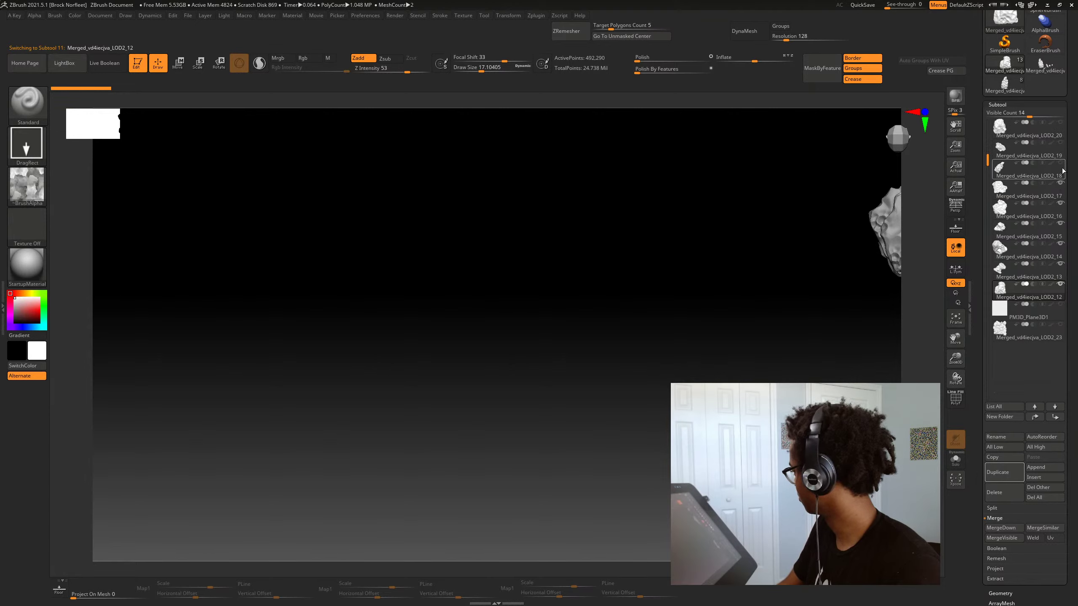
mouse_move(1059, 251)
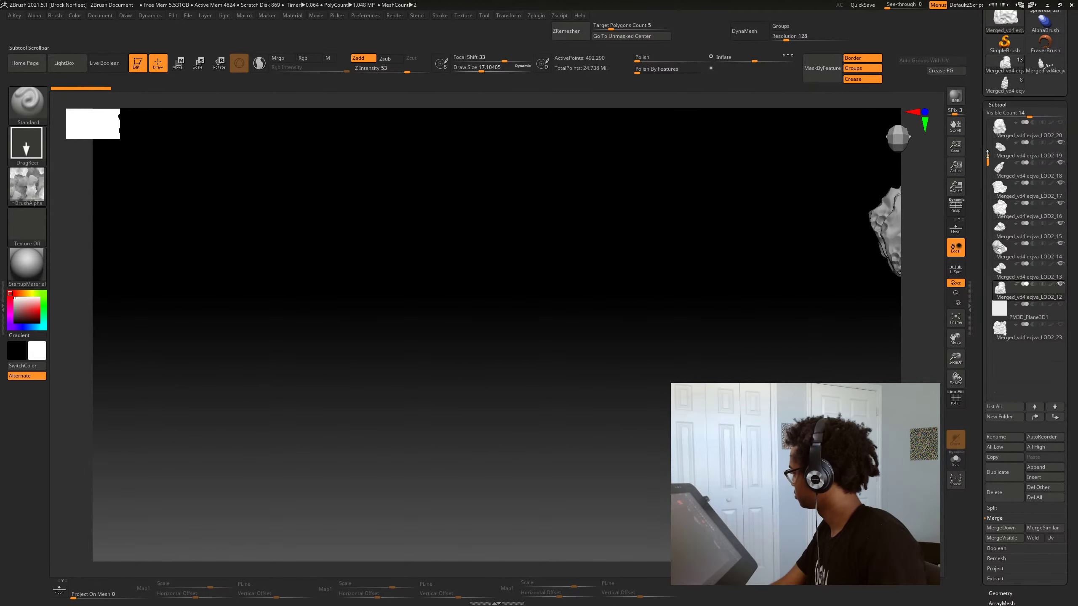
drag(987, 158, 990, 124)
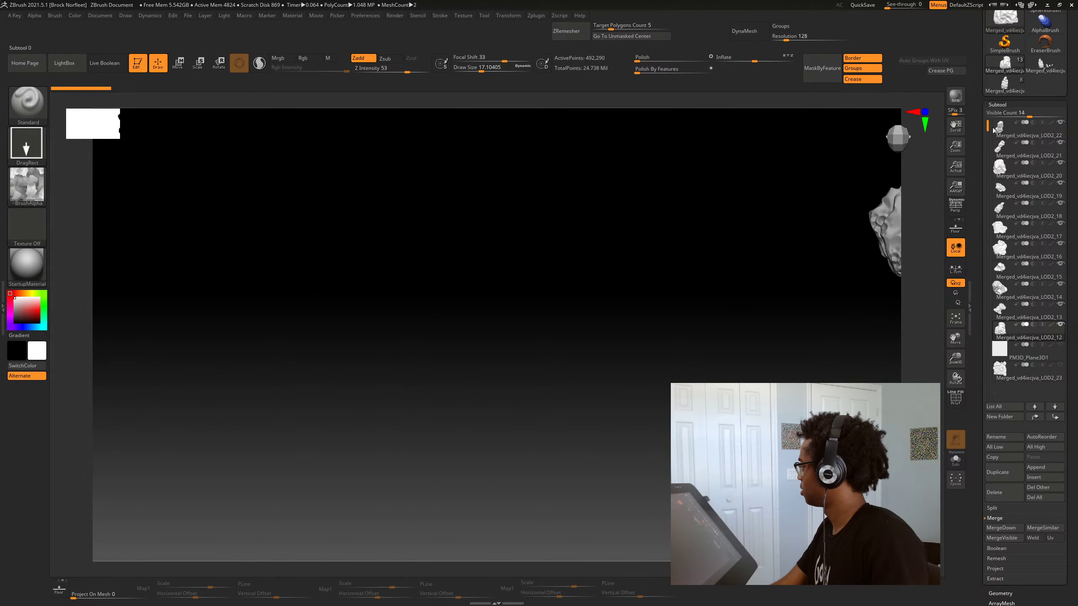
Select the LOD2_22 rock subtool, isolate it in Solo mode, and frame it in the view
click(1026, 130)
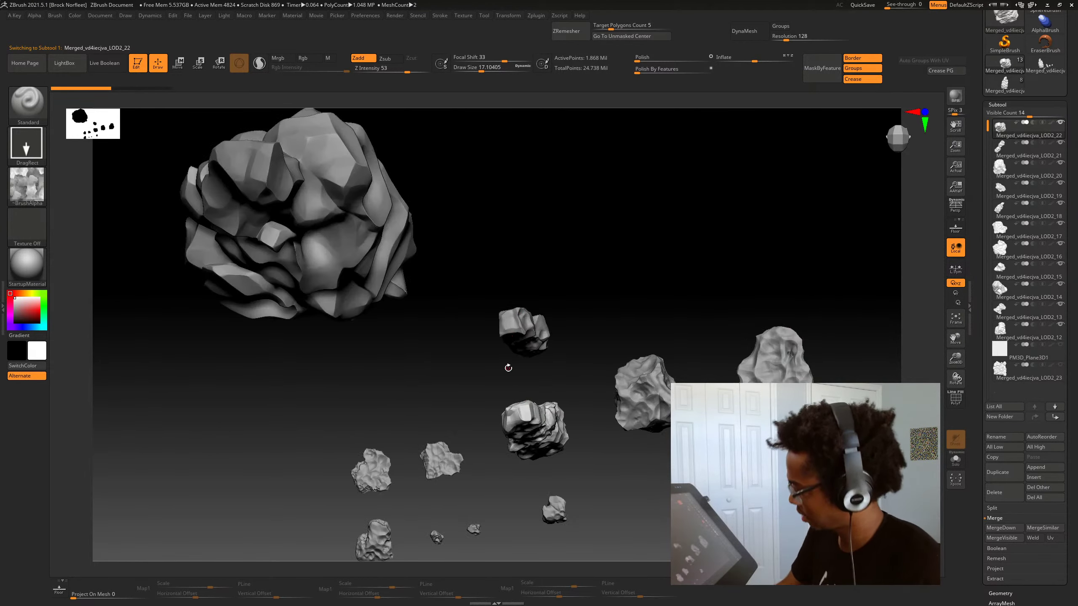
right_drag(507, 329, 486, 272)
key(shift+s)
key(f)
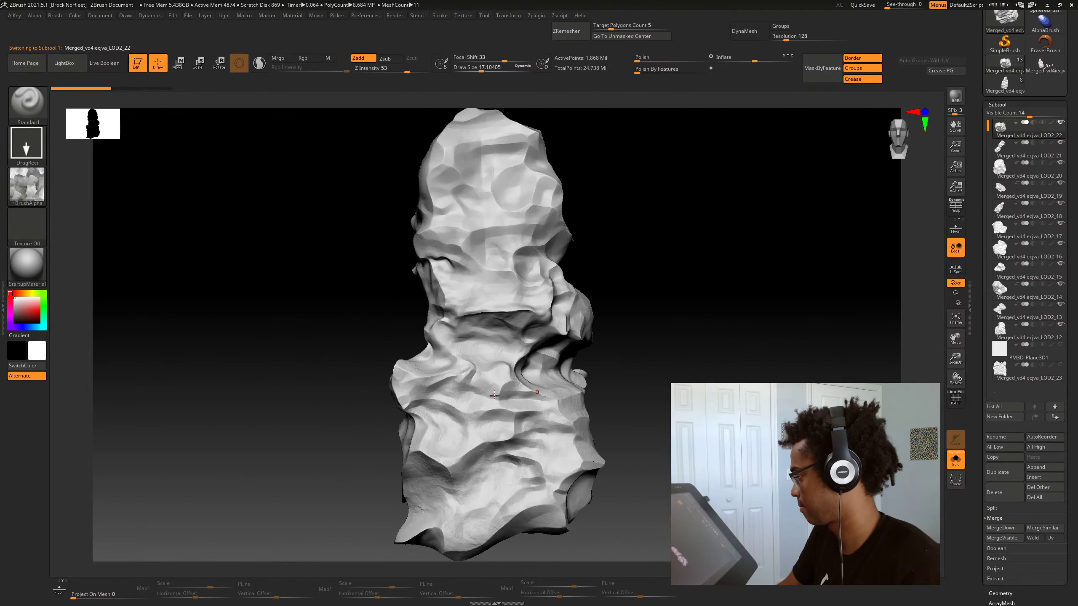
right_drag(493, 396, 503, 401)
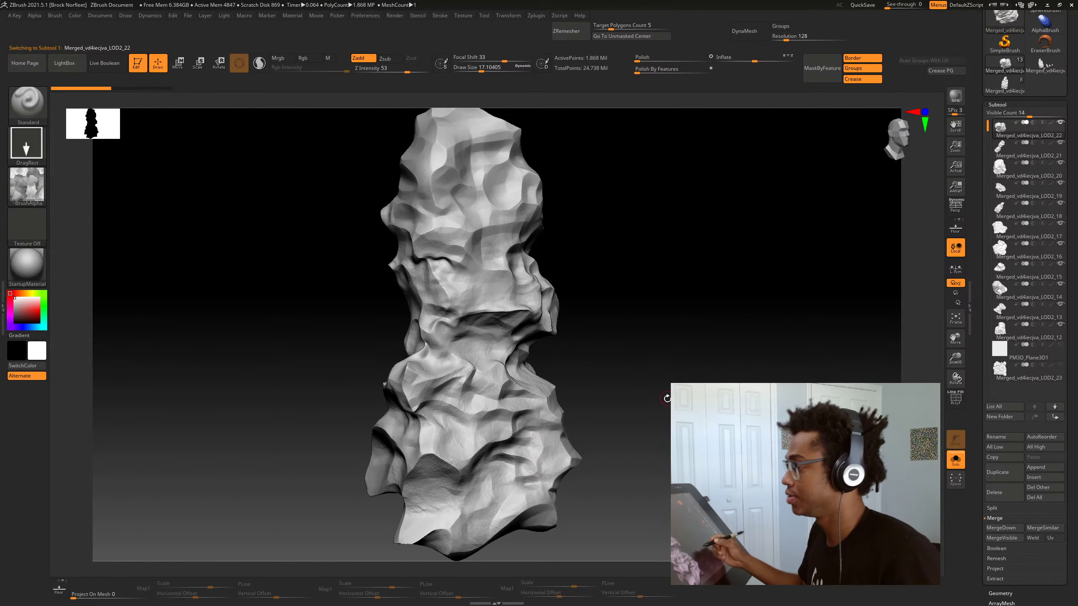
key(f)
right_drag(503, 402, 479, 399)
key(f)
Try stamping the grabbed alpha onto the lower part of the isolated rock and undo it
drag(491, 438, 578, 442)
right_drag(578, 443, 527, 433)
mouse_move(527, 433)
ctrl+right_down()
mouse_move(526, 463)
mouse_move(569, 459)
mouse_move(564, 418)
mouse_move(514, 420)
mouse_move(513, 455)
mouse_move(560, 453)
ctrl+right_up()
key(ctrl+z)
key(ctrl+z)
Stamp the grabbed alpha along the recessed band across the middle of the isolated rock to add cracked detail
mouse_move(664, 471)
ctrl+right_down()
mouse_move(664, 424)
mouse_move(747, 446)
mouse_move(669, 453)
mouse_move(657, 501)
mouse_move(628, 489)
ctrl+right_up()
drag(443, 339, 463, 376)
mouse_move(635, 374)
mouse_down()
mouse_move(688, 370)
mouse_move(649, 375)
mouse_up()
right_drag(648, 374, 641, 375)
ctrl+right_drag(641, 376, 645, 390)
drag(534, 345, 587, 361)
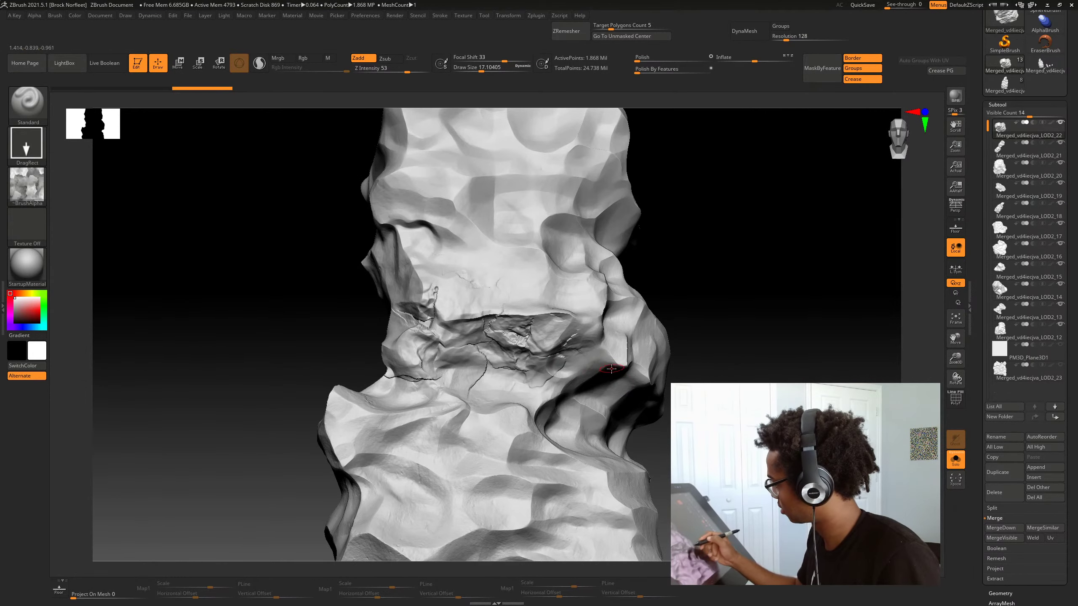
Try restamping the grabbed alpha across the recessed middle band of the rock, inspect the cracks up close, and undo the stamps
key(ctrl+z)
key(ctrl+z)
drag(525, 346, 579, 350)
right_drag(733, 349, 773, 378)
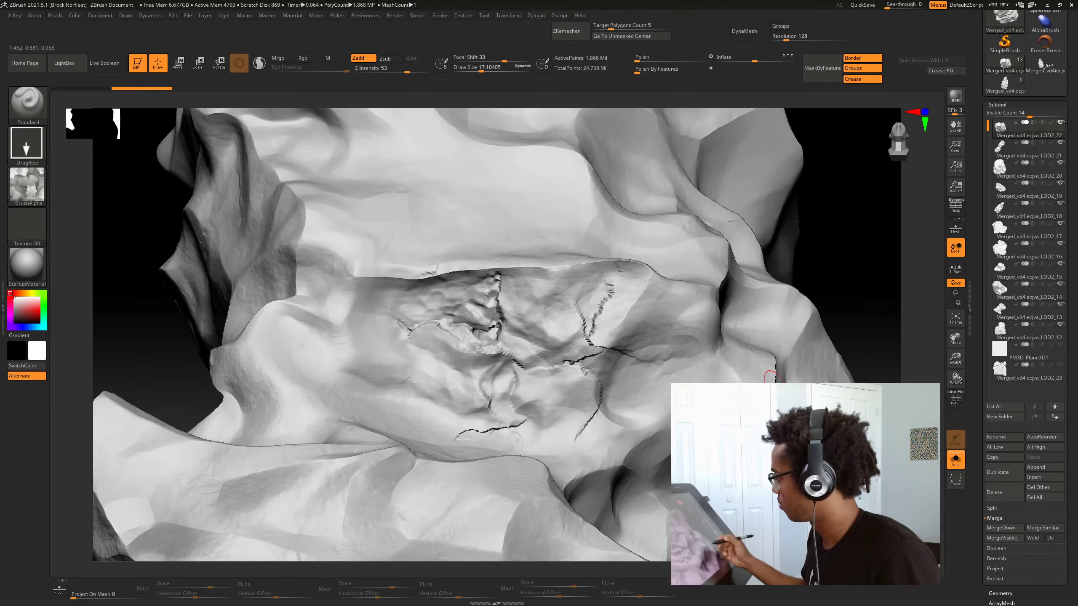
mouse_move(846, 291)
right_down()
mouse_move(852, 308)
mouse_move(819, 344)
mouse_move(783, 334)
mouse_move(479, 404)
right_up()
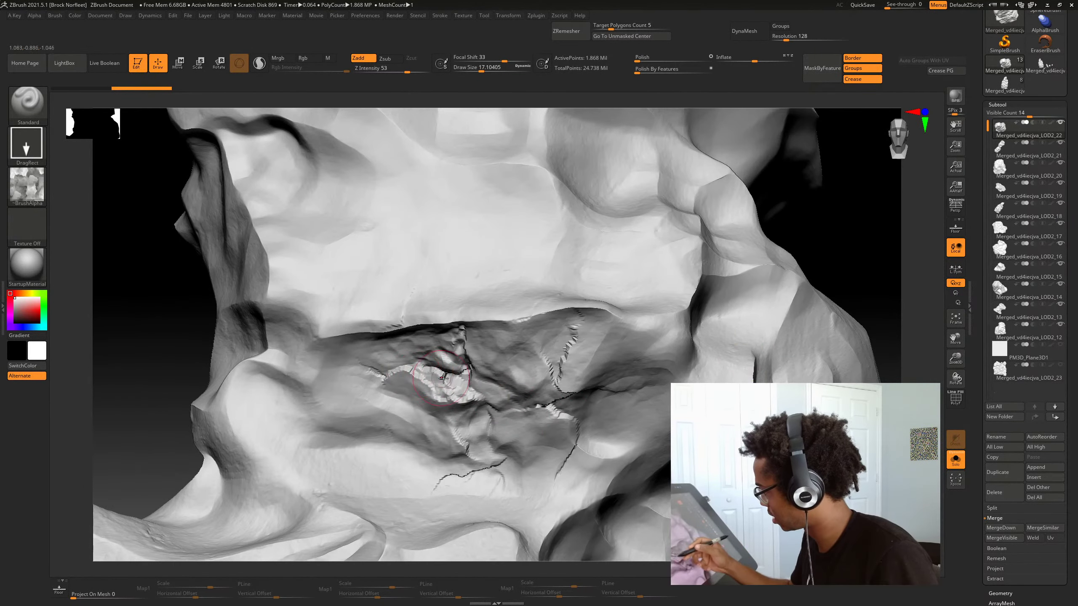
right_drag(738, 259, 826, 236)
key(ctrl+z)
key(ctrl+z)
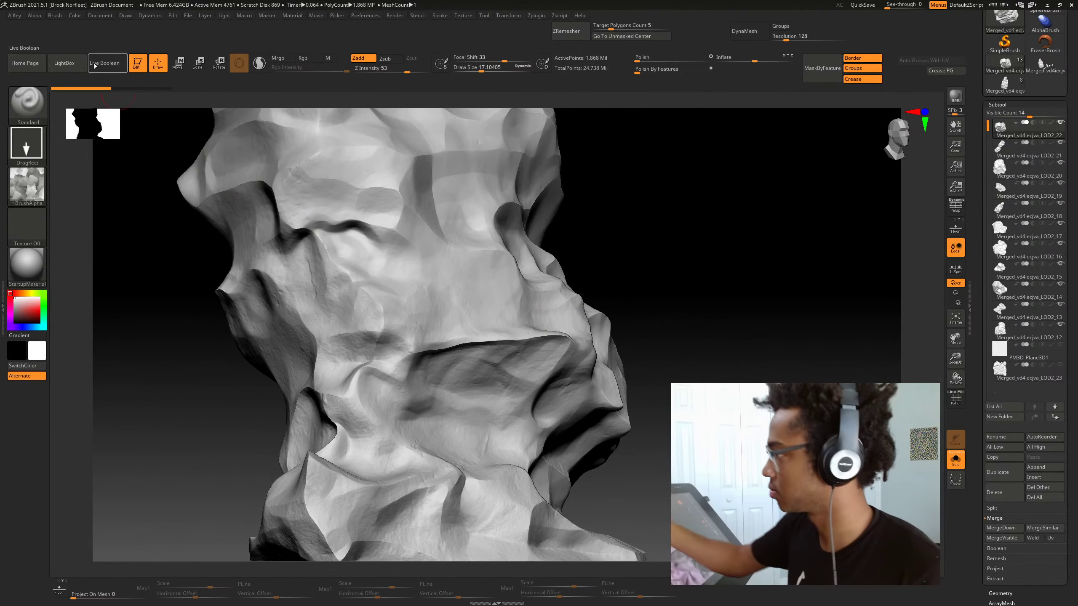
Open the alpha's Modify settings, test a stamp on the recessed band, and return to the settings to adjust its Blur
click(34, 15)
click(53, 229)
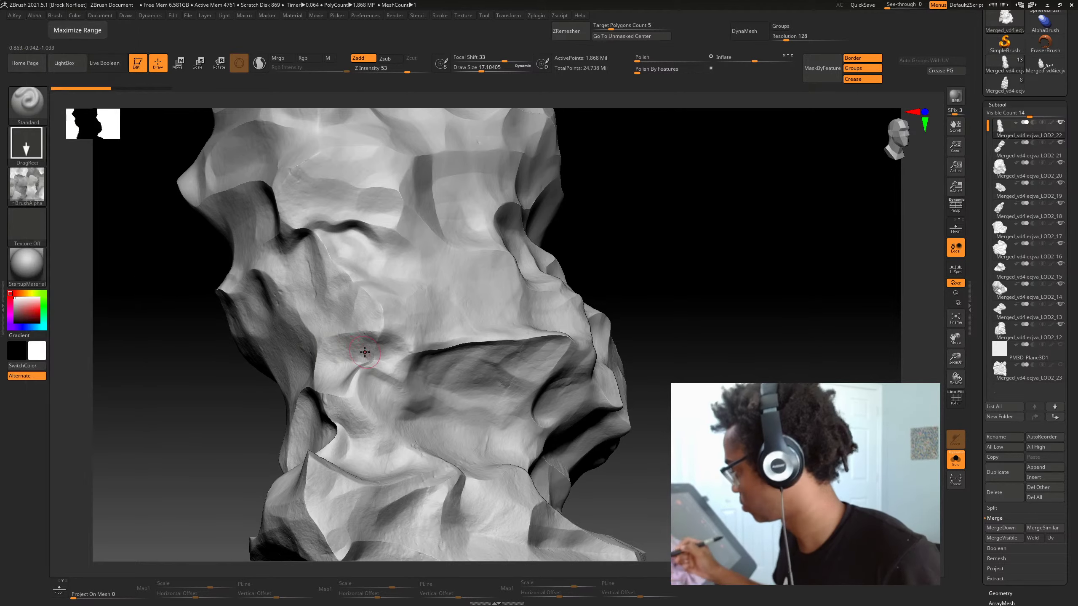
drag(370, 348, 475, 354)
mouse_move(620, 305)
mouse_down()
mouse_move(705, 315)
mouse_move(664, 361)
mouse_move(630, 370)
mouse_up()
click(38, 16)
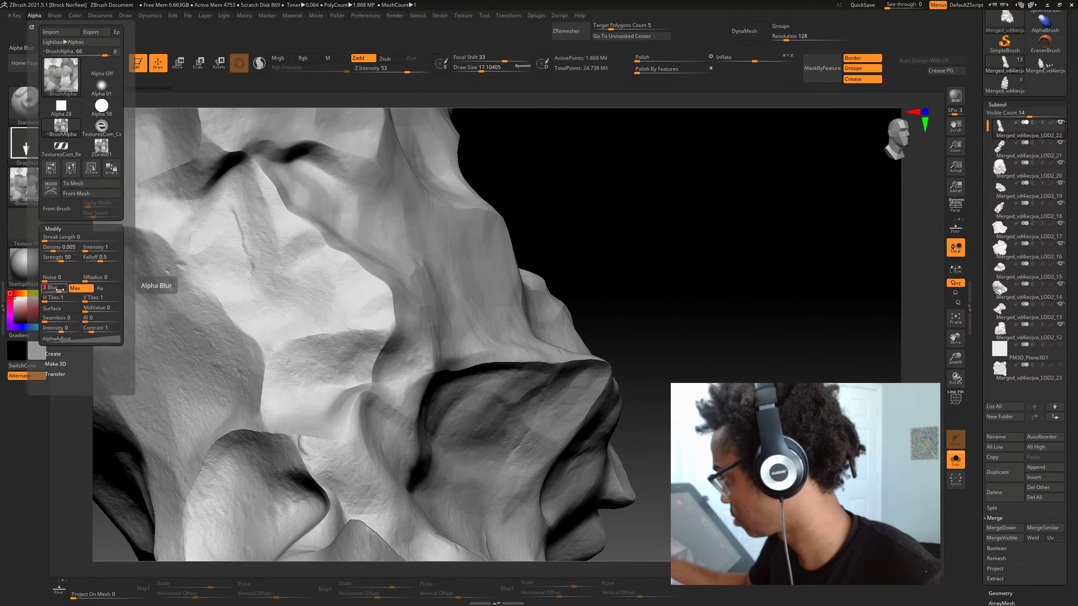
Stamp the alpha into the deep hollow beside the rock's recessed middle band to add fractured detail
drag(310, 319, 320, 467)
mouse_move(653, 334)
alt+mouse_down()
mouse_move(576, 373)
mouse_move(571, 389)
alt+mouse_up()
alt+drag(571, 389, 563, 359)
ctrl+right_drag(563, 359, 613, 382)
drag(614, 383, 565, 375)
drag(383, 349, 439, 363)
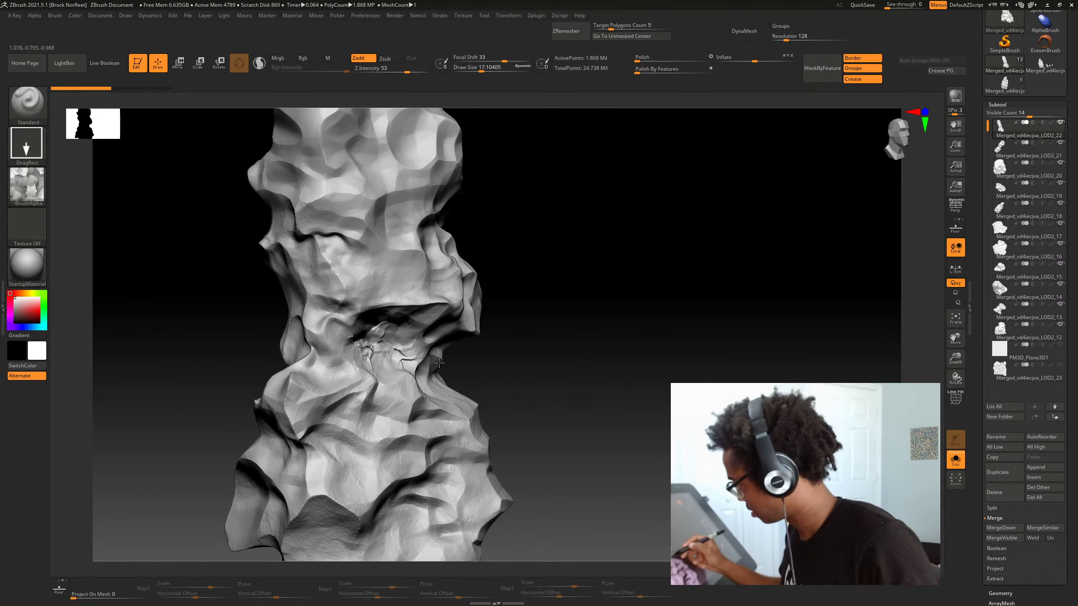
drag(605, 362, 569, 360)
shift+drag(361, 340, 511, 357)
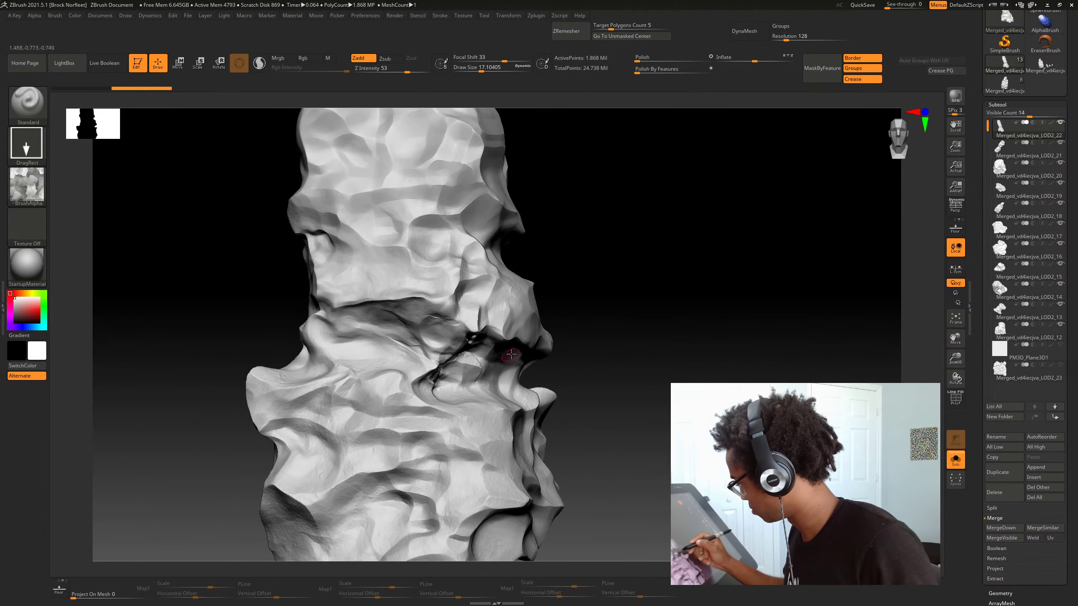
mouse_move(646, 372)
alt+mouse_down()
mouse_move(585, 332)
mouse_move(628, 369)
alt+mouse_up()
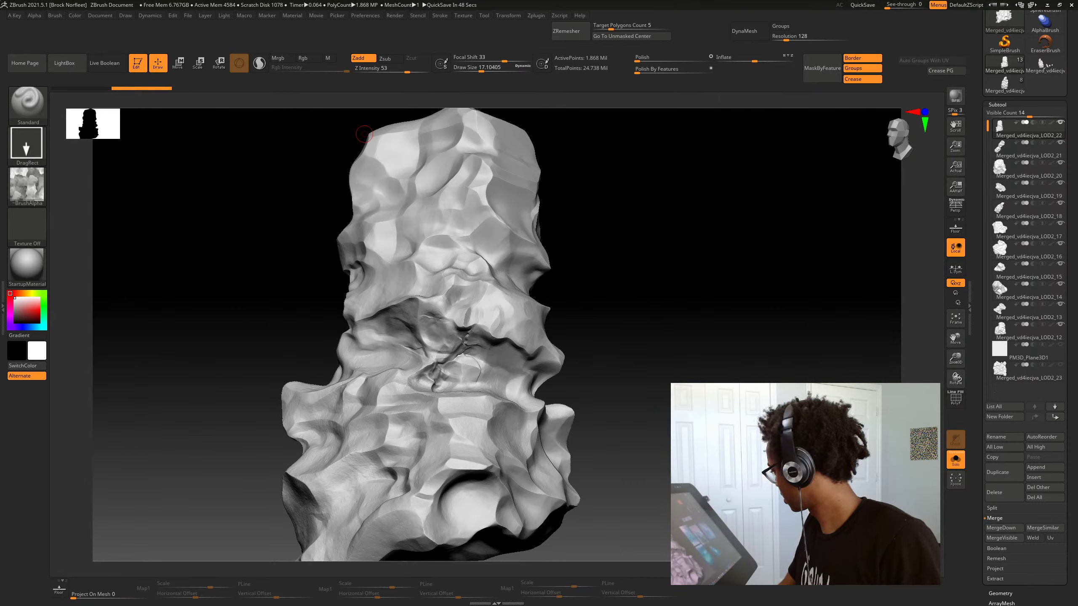
Stamp more cracked detail into the side hollow and across the recessed middle band of the rock
drag(611, 376, 690, 395)
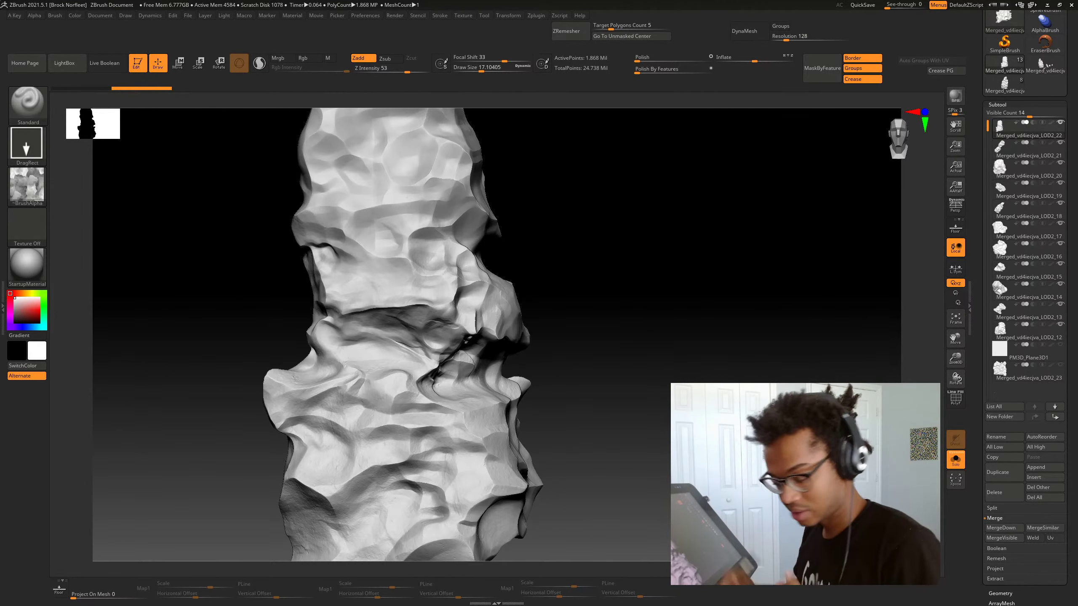
drag(606, 427, 562, 365)
drag(483, 340, 550, 360)
mouse_move(654, 360)
mouse_down()
mouse_move(633, 377)
mouse_move(628, 406)
mouse_move(632, 372)
mouse_up()
drag(527, 365, 543, 377)
mouse_move(636, 395)
mouse_down()
mouse_move(644, 417)
mouse_move(610, 402)
mouse_move(659, 419)
mouse_move(650, 408)
mouse_move(668, 384)
mouse_up()
drag(436, 310, 475, 323)
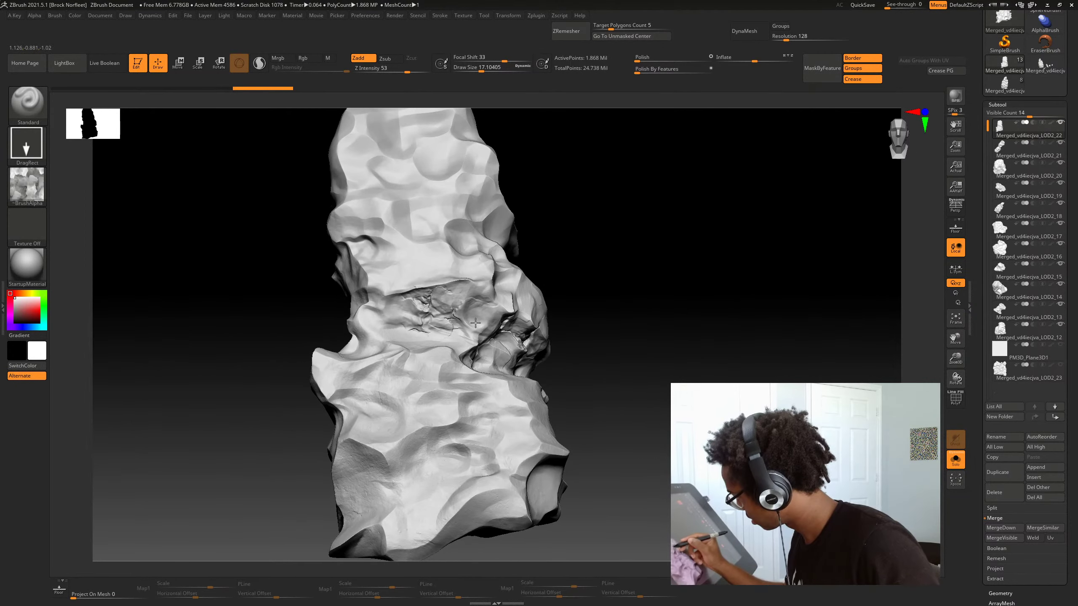
Stamp the alpha just below the middle band, undoing the oversized attempt and placing a smaller stamp instead
drag(659, 355, 617, 364)
mouse_move(408, 333)
mouse_down()
mouse_move(575, 347)
mouse_move(565, 360)
mouse_move(649, 404)
mouse_up()
key(ctrl+z)
drag(464, 381, 510, 406)
mouse_move(637, 446)
mouse_down()
mouse_move(594, 455)
mouse_move(628, 448)
mouse_move(619, 386)
mouse_move(600, 397)
mouse_move(636, 433)
mouse_up()
alt+drag(717, 289, 650, 400)
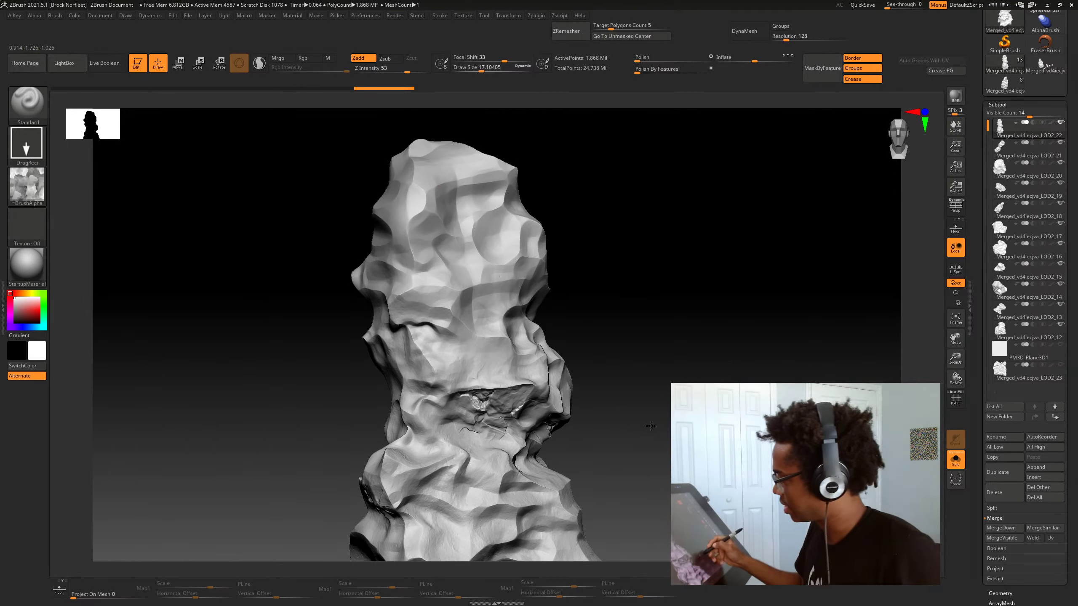
Stamp the alpha onto the protruding side faces and lower base of the rock
mouse_move(638, 426)
alt+mouse_down()
mouse_move(650, 395)
mouse_move(617, 356)
mouse_move(604, 352)
mouse_move(625, 363)
mouse_move(495, 373)
alt+mouse_up()
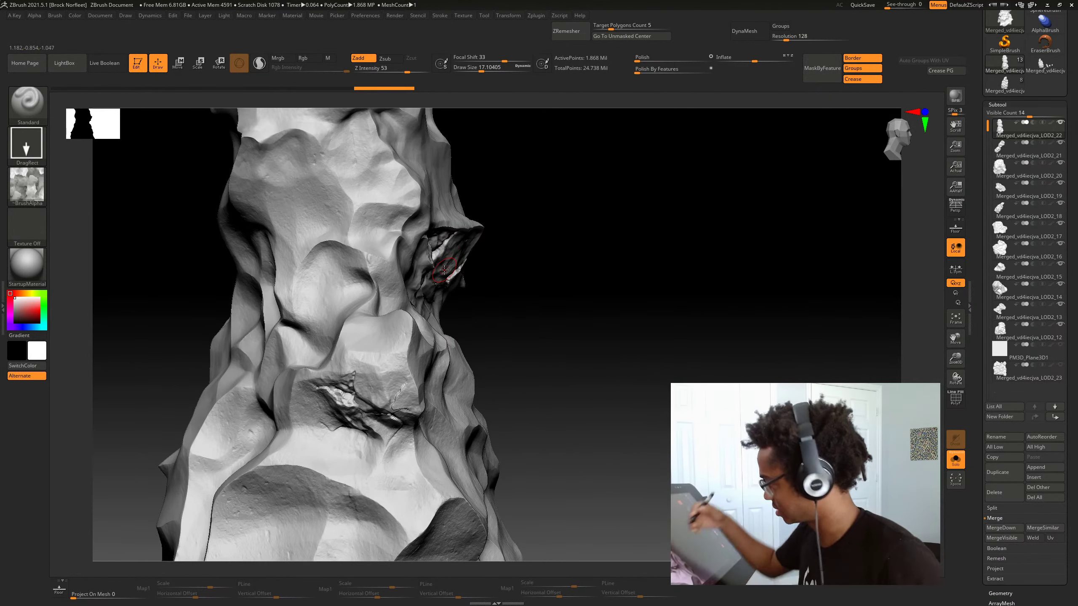
mouse_move(444, 269)
mouse_down()
mouse_move(507, 407)
mouse_move(394, 423)
mouse_up()
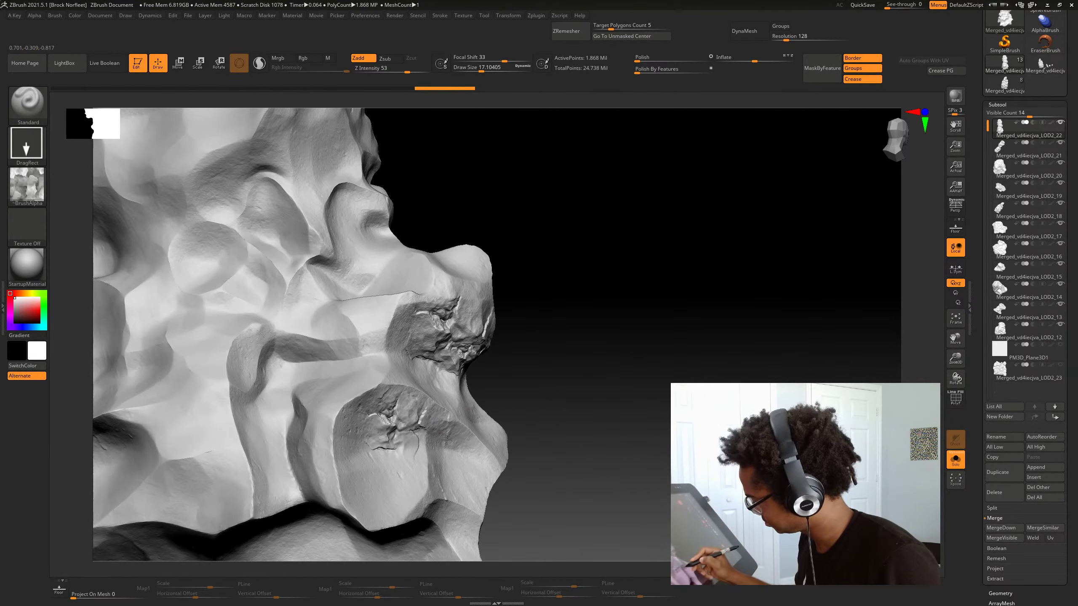
mouse_move(556, 463)
alt+mouse_down()
mouse_move(551, 429)
mouse_move(532, 441)
mouse_move(573, 404)
alt+mouse_up()
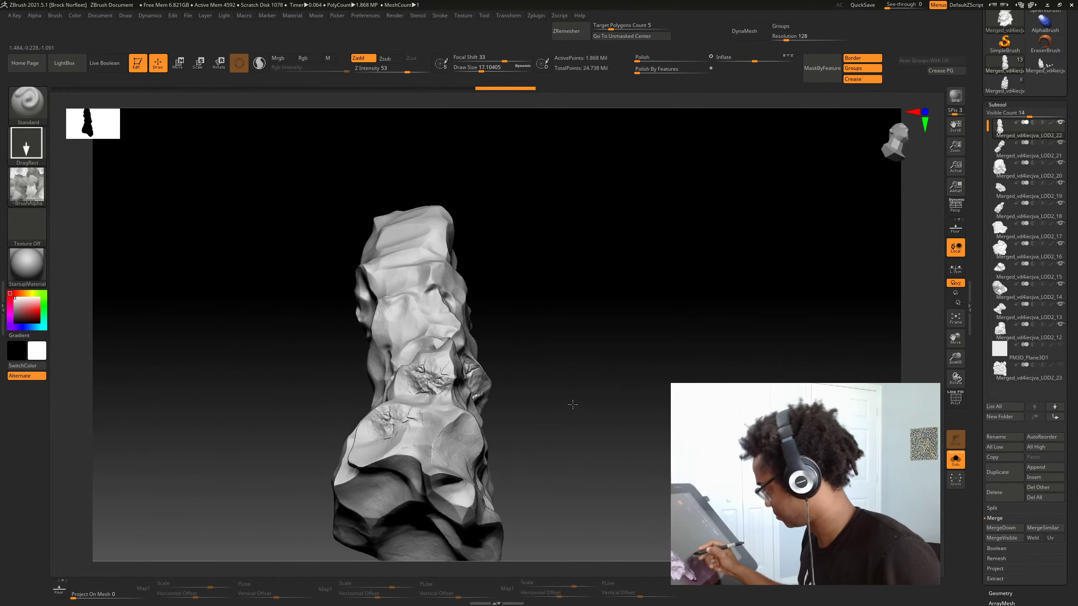
mouse_move(524, 447)
mouse_down()
mouse_move(526, 476)
mouse_move(665, 457)
mouse_move(585, 469)
mouse_move(440, 458)
mouse_up()
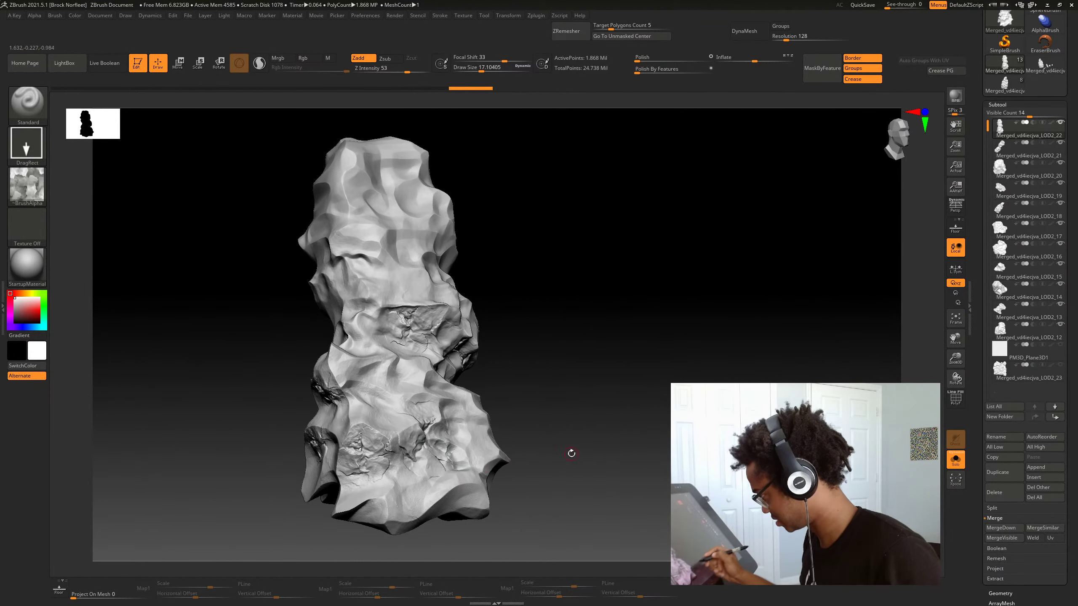
drag(572, 453, 566, 423)
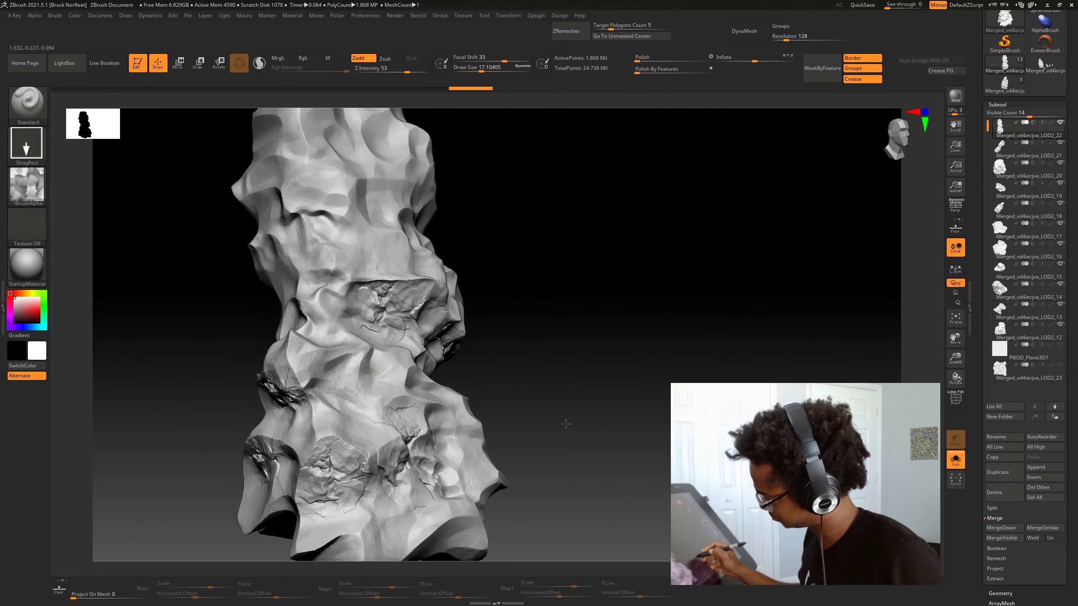
Stamp cracked detail onto the upper ledges and around the back of the rock
drag(593, 379, 599, 344)
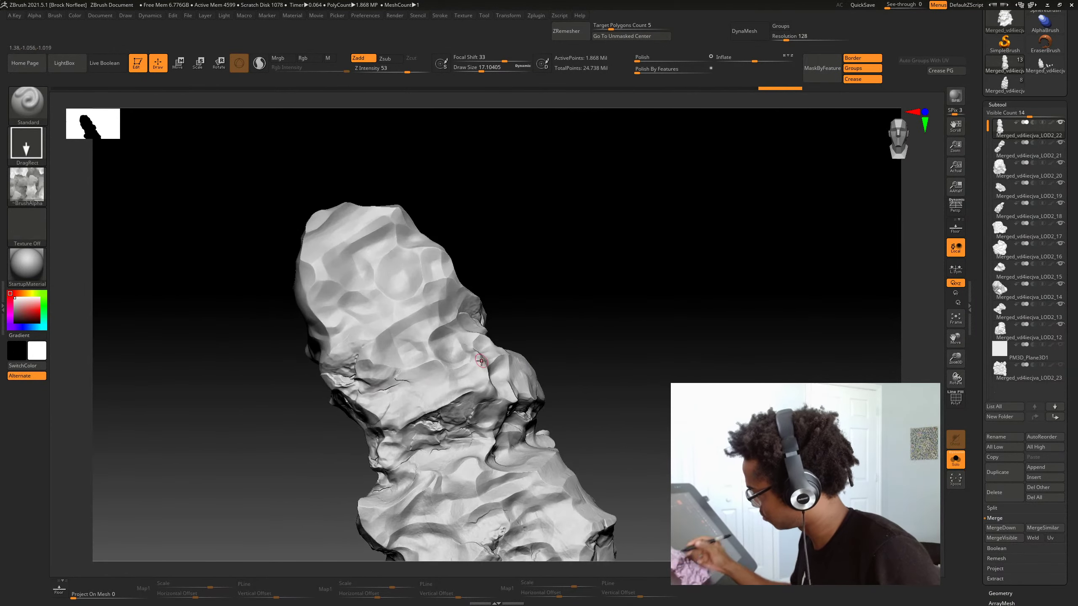
drag(481, 361, 486, 327)
mouse_move(573, 340)
mouse_down()
mouse_move(631, 381)
mouse_move(581, 363)
mouse_move(609, 385)
mouse_move(612, 414)
mouse_move(529, 393)
mouse_move(575, 394)
mouse_move(597, 380)
mouse_move(585, 366)
mouse_move(518, 392)
mouse_move(559, 429)
mouse_move(576, 399)
mouse_move(551, 404)
mouse_up()
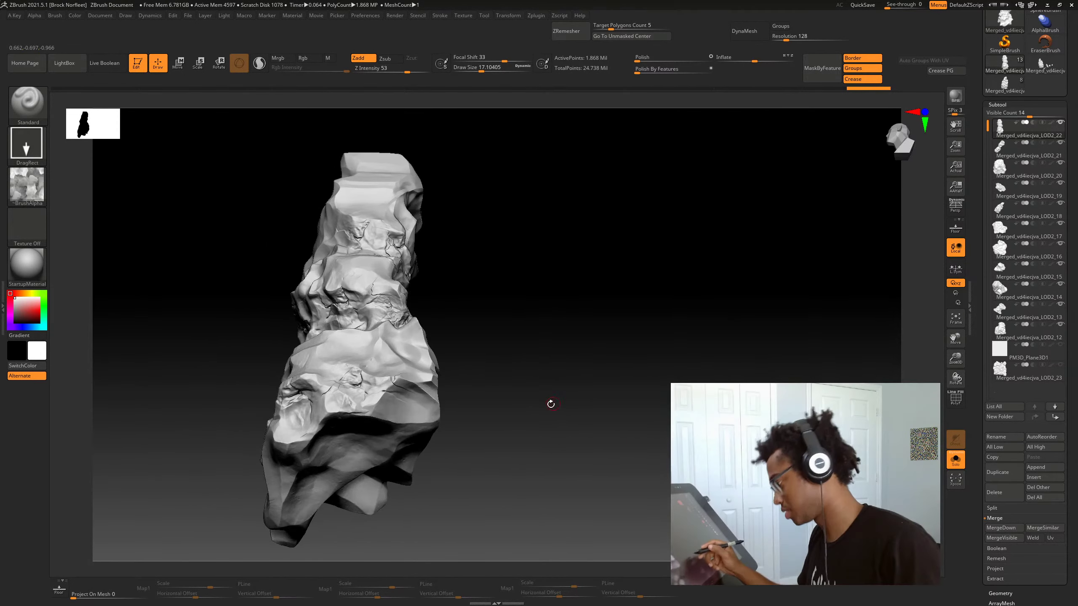
drag(542, 442, 442, 493)
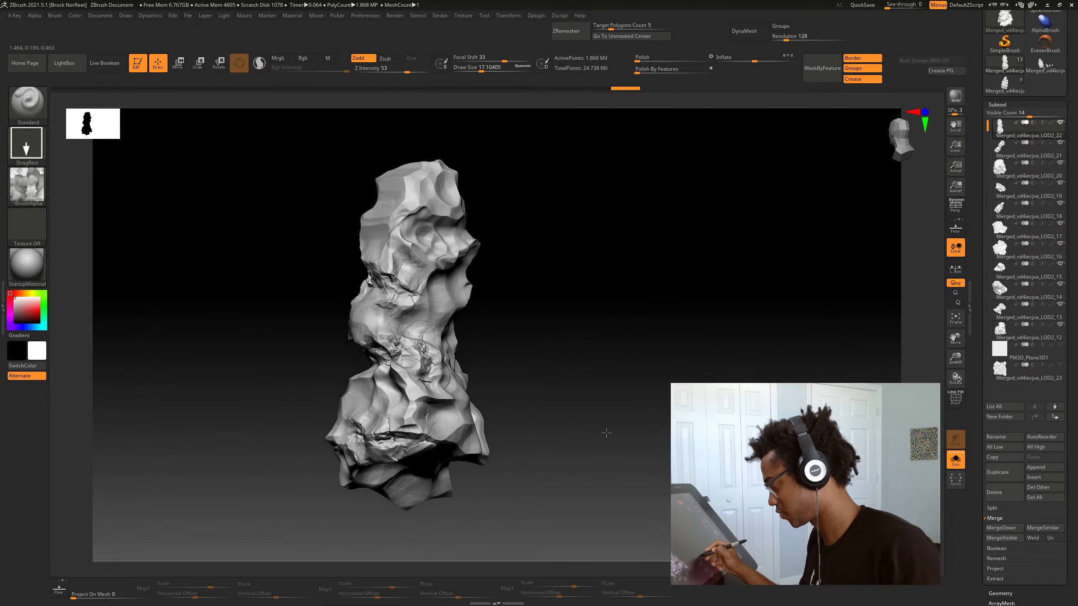
Turn Solo mode off to compare the rock with its neighbours, isolate it again, and frame it
key(f)
alt+drag(611, 417, 615, 450)
key(shift+s)
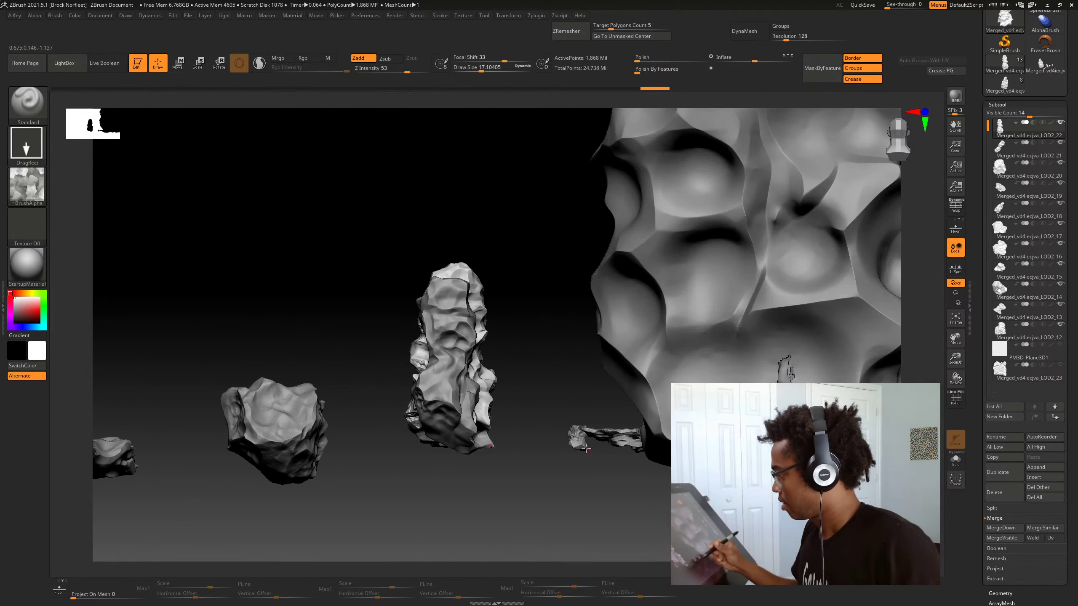
drag(573, 480, 696, 505)
key(shift+s)
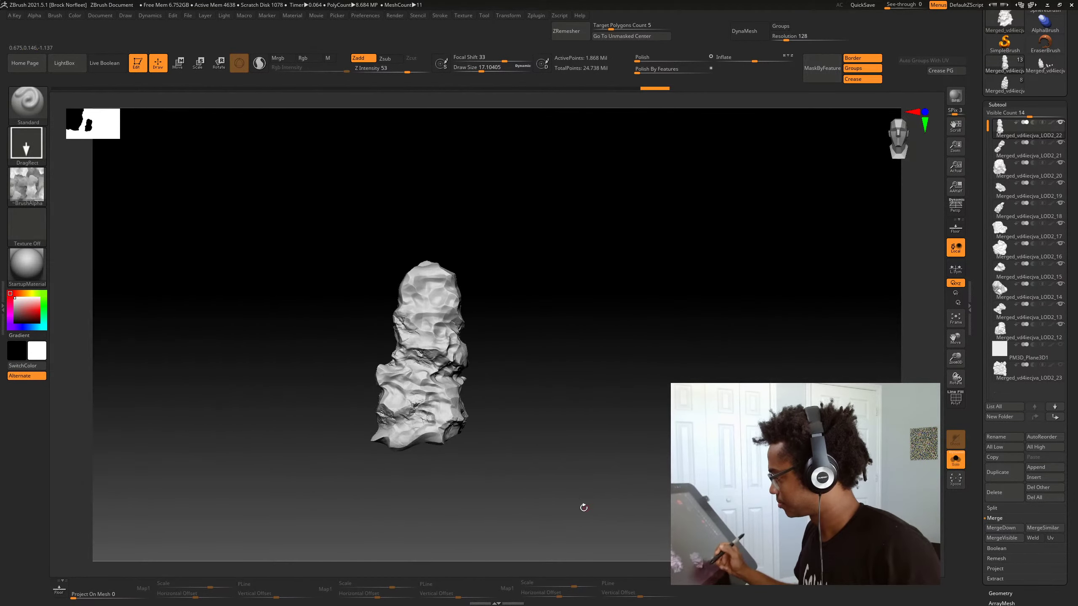
key(f)
Stamp additional cracked detail on the rock's lower front face and the upper side
drag(565, 491, 445, 385)
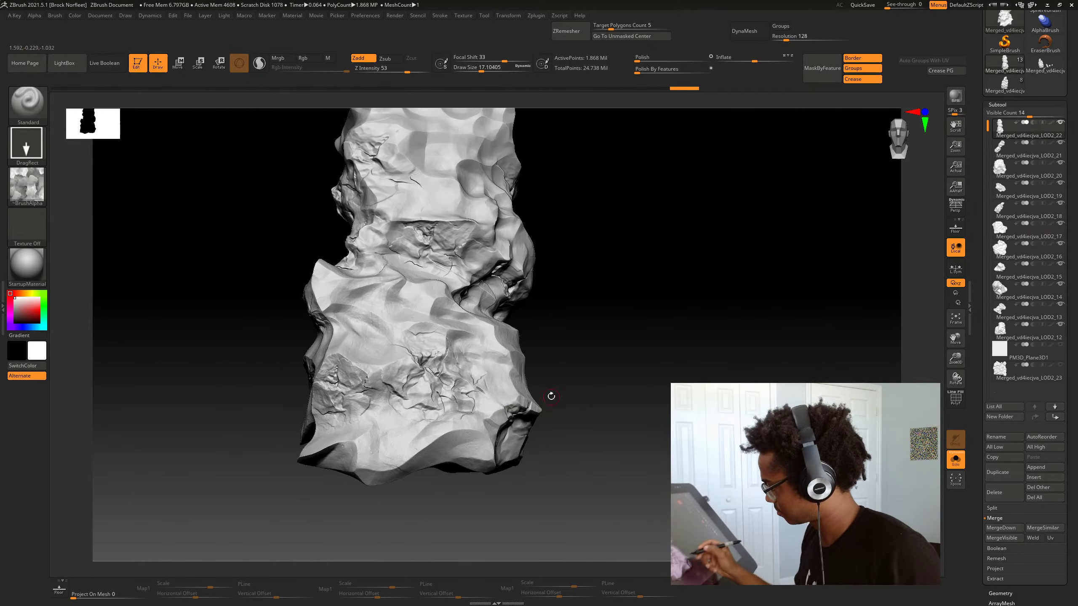
drag(552, 396, 421, 376)
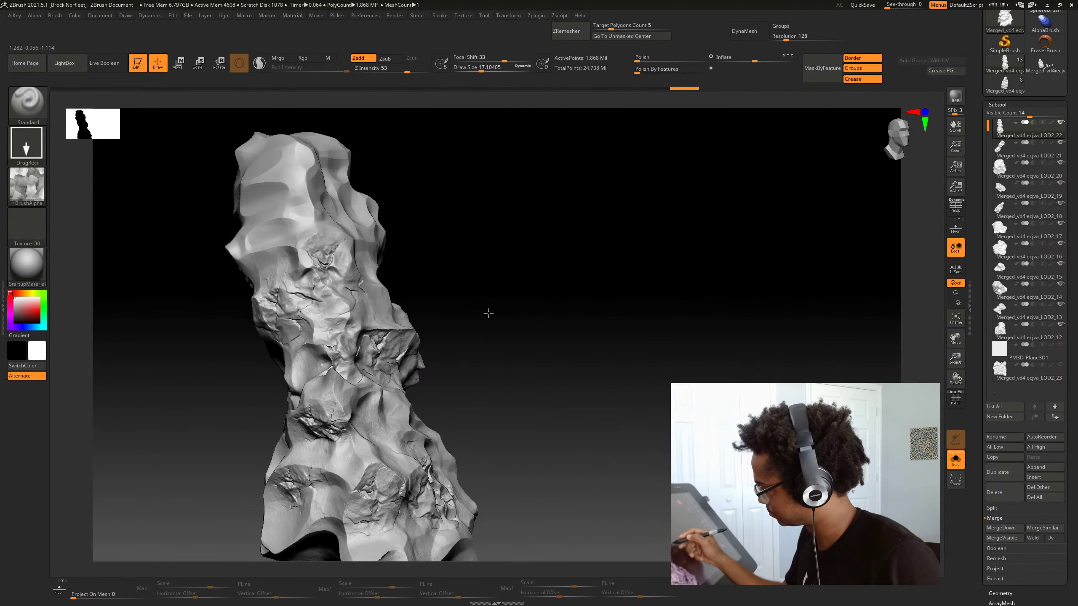
drag(488, 313, 484, 362)
drag(599, 360, 636, 357)
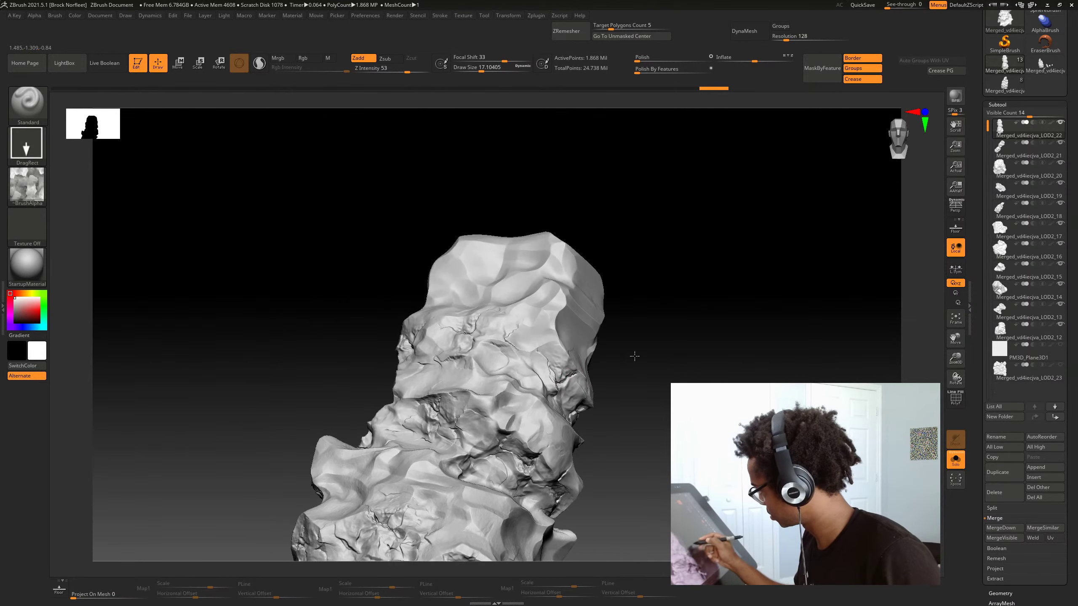
drag(549, 360, 586, 387)
Stamp the alpha into the hollow on the upper back of the rock and check it against the other rocks
mouse_move(629, 387)
alt+mouse_down()
mouse_move(644, 380)
mouse_move(649, 428)
alt+mouse_up()
mouse_move(641, 424)
shift+mouse_down()
mouse_move(654, 431)
mouse_move(564, 425)
shift+mouse_up()
alt+drag(619, 393, 628, 426)
drag(460, 399, 462, 400)
drag(560, 400, 611, 392)
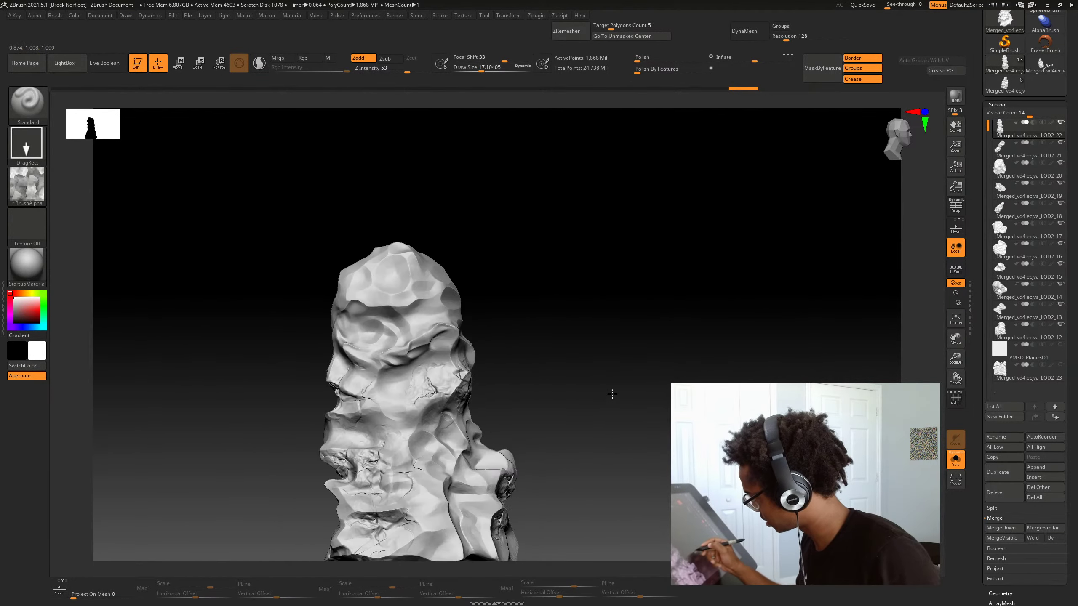
drag(480, 363, 510, 352)
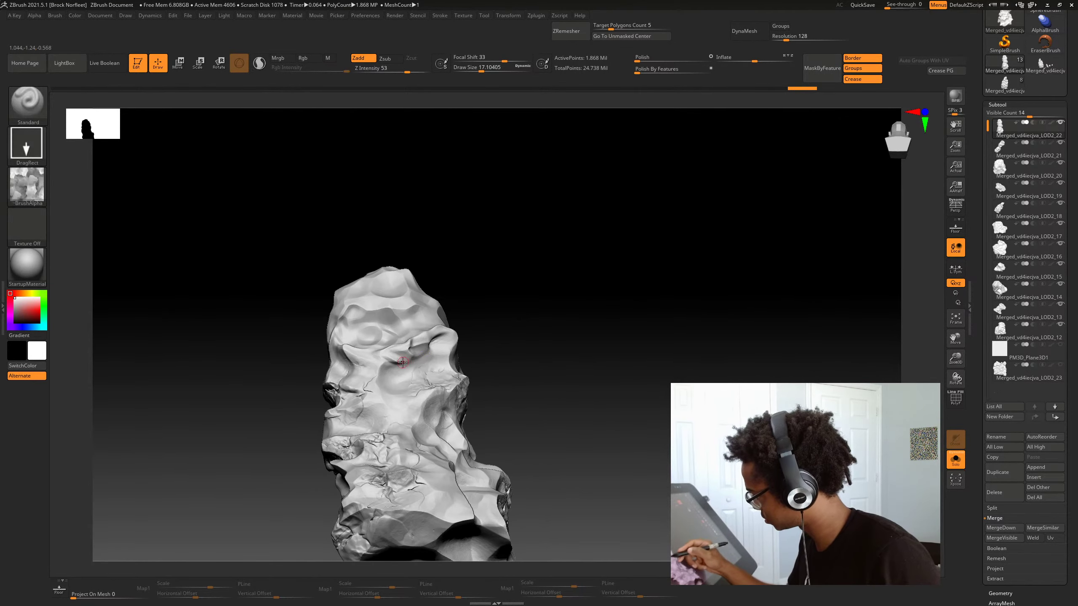
alt+drag(571, 393, 575, 456)
key(alt+s)
key(alt+s)
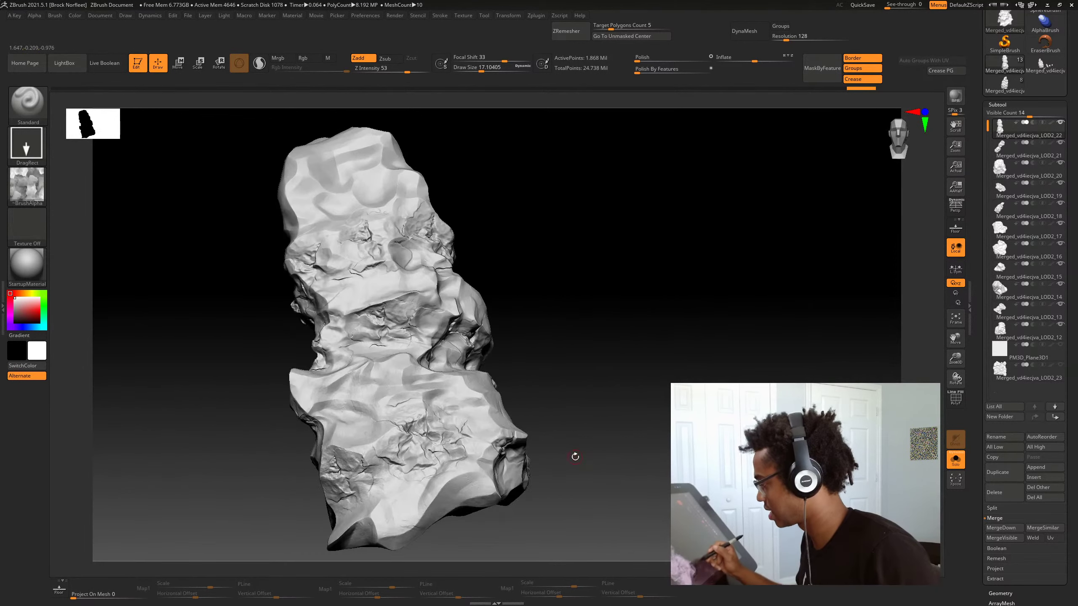
Try one more alpha stamp on the lower front face, undo it, and review the rock from several angles
mouse_move(488, 454)
mouse_down()
mouse_move(585, 441)
mouse_move(602, 454)
mouse_move(641, 448)
mouse_up()
drag(355, 429, 394, 445)
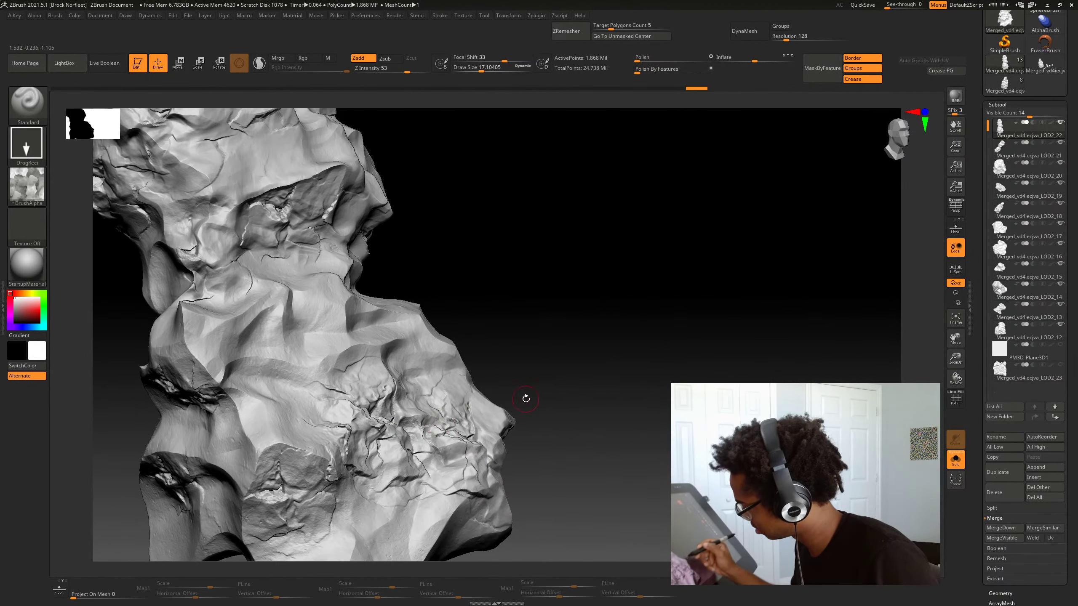
drag(636, 405, 576, 415)
key(ctrl+z)
alt+drag(645, 387, 613, 348)
drag(647, 387, 612, 392)
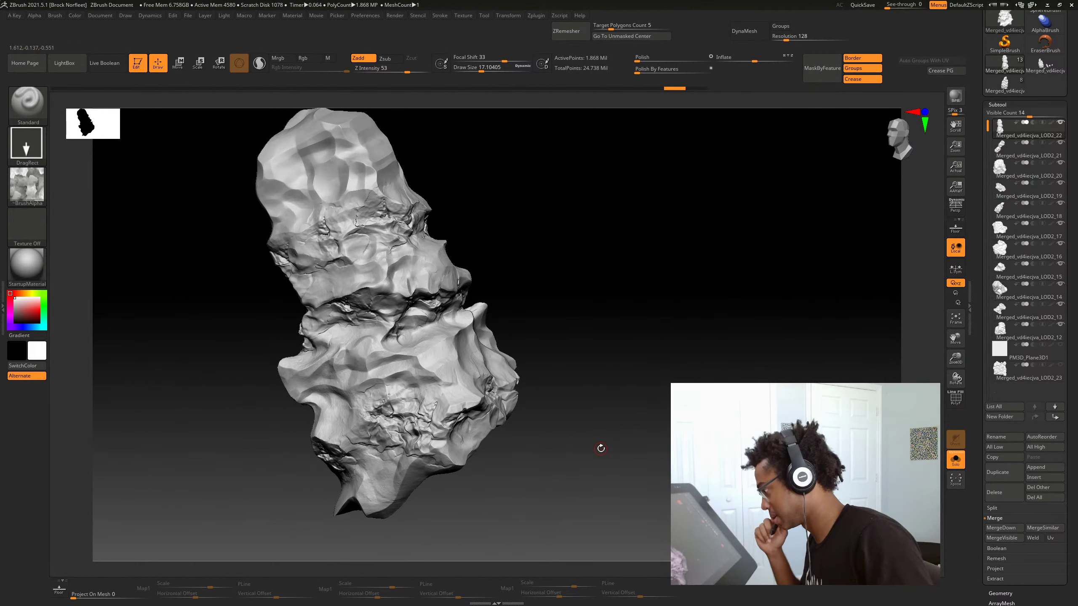
mouse_move(636, 456)
mouse_down()
mouse_move(580, 478)
mouse_move(582, 459)
mouse_up()
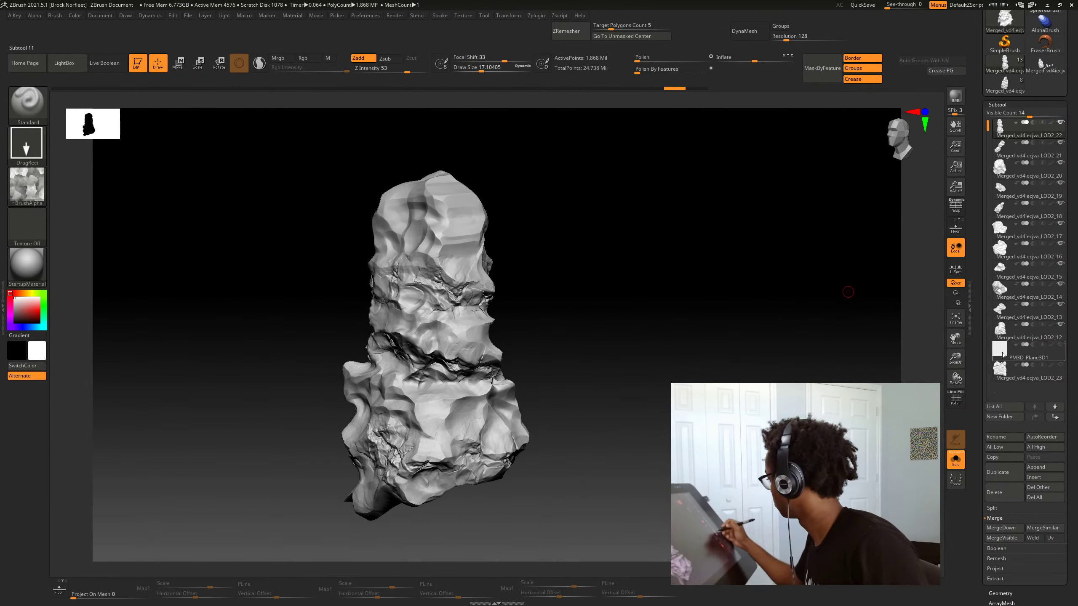
Select the PM3D_Plane3D1 subtool, frame it face-on, and try a brush stroke on it before undoing it
mouse_move(1001, 355)
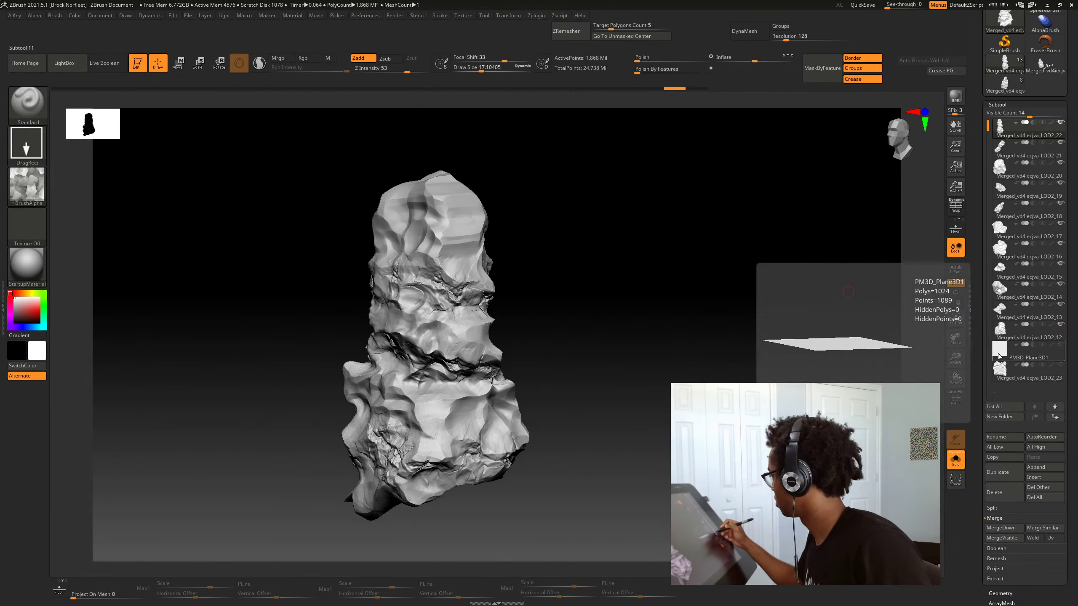
click(1000, 356)
drag(644, 413, 561, 477)
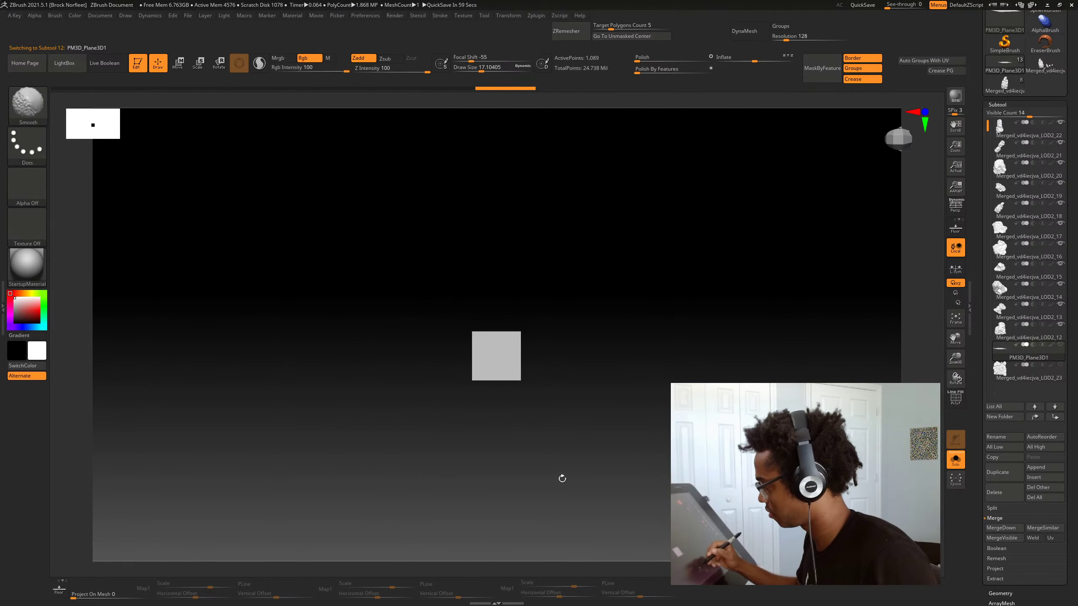
key(f)
mouse_move(667, 425)
alt+mouse_down()
mouse_move(680, 471)
mouse_move(634, 448)
alt+mouse_up()
drag(468, 377, 581, 414)
key(ctrl+z)
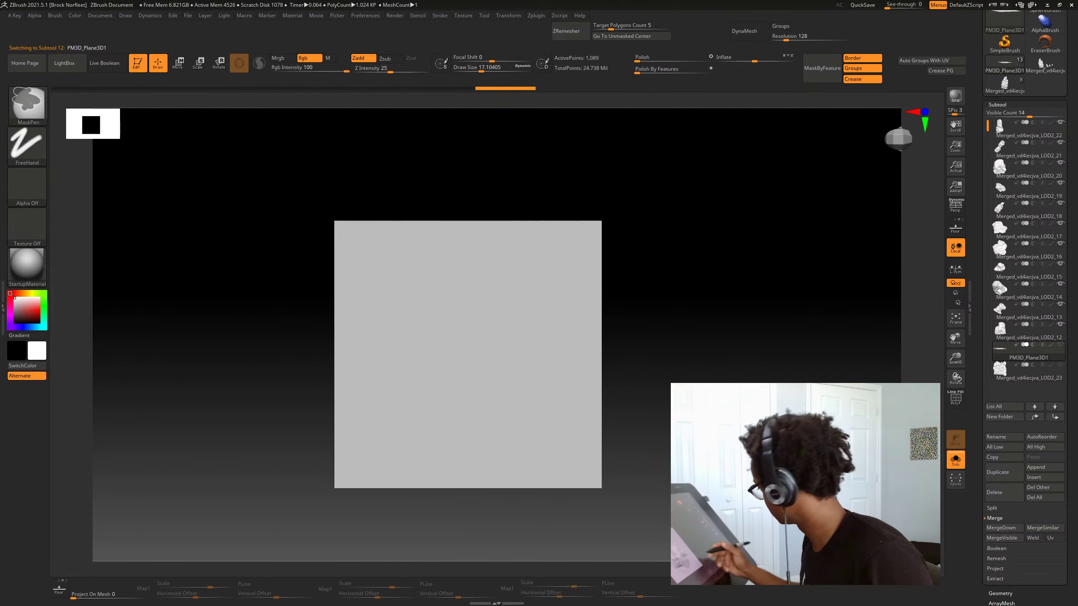
Turn off Smt subdivision smoothing for the plane and divide it up to subdivision level 4
drag(1063, 555, 1055, 418)
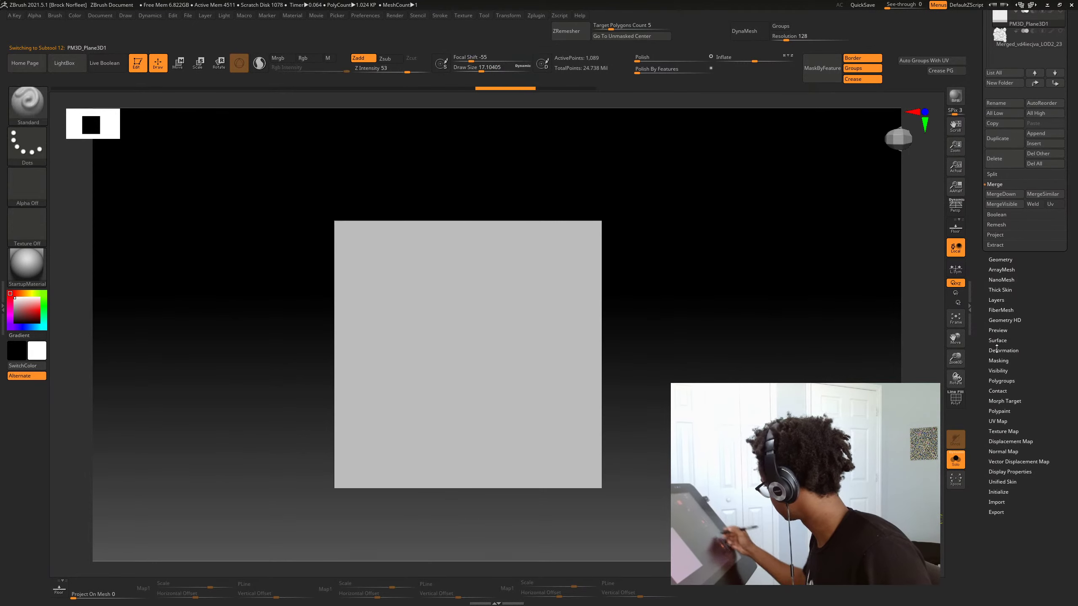
shift+click(1002, 259)
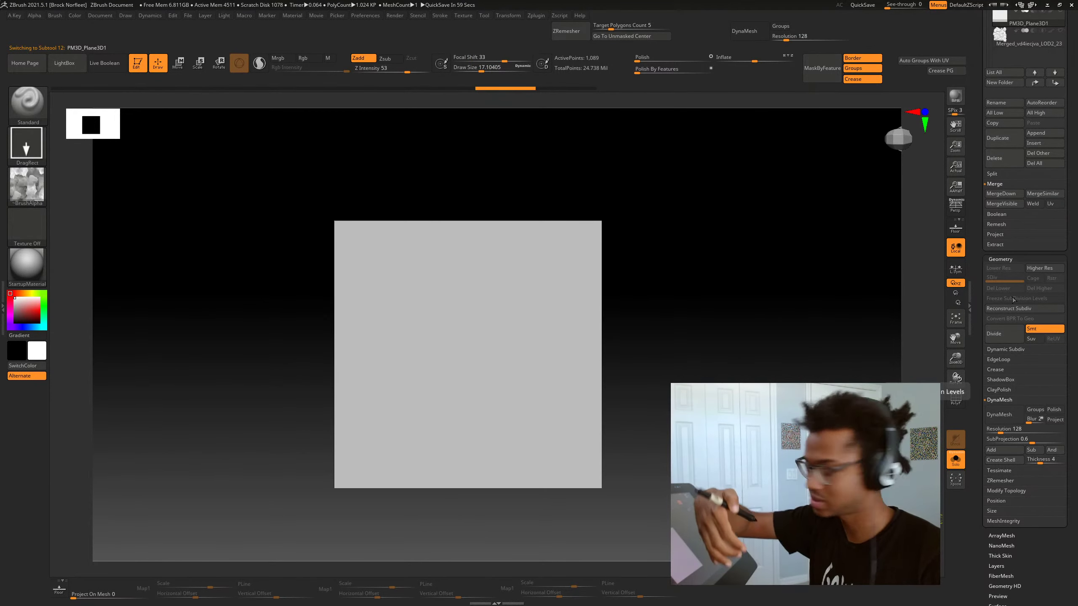
click(1038, 333)
drag(485, 373, 595, 395)
key(ctrl+z)
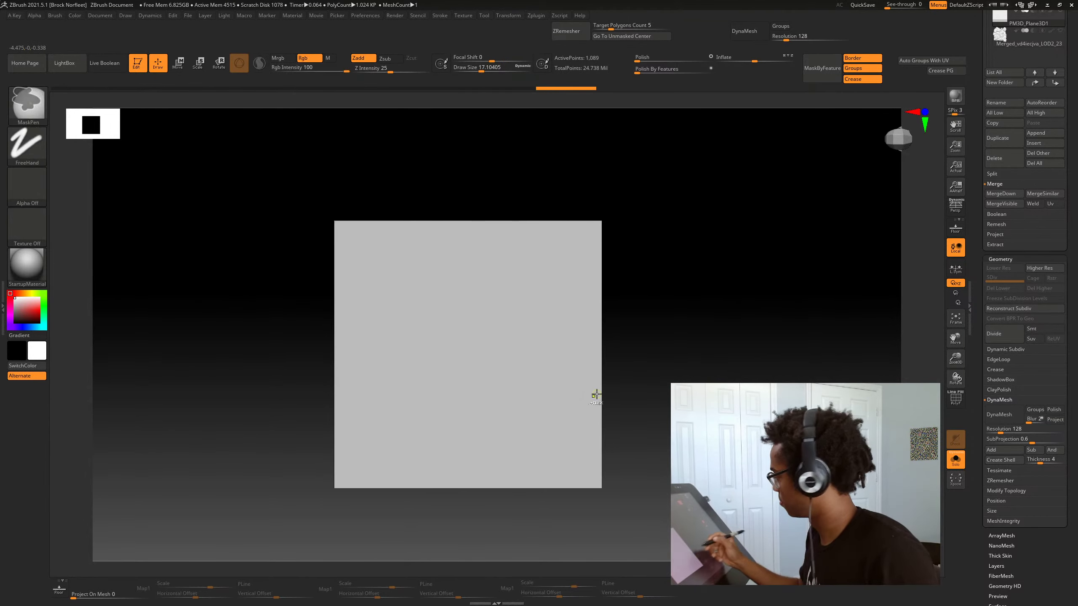
drag(474, 376, 649, 424)
key(ctrl+z)
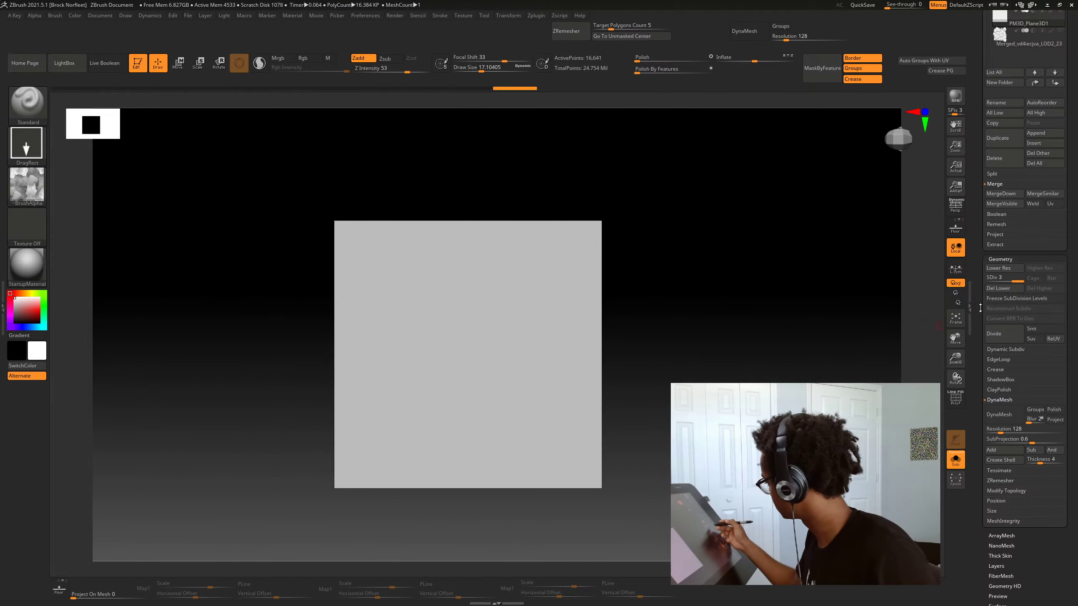
key(ctrl+d)
Try stamping the rock alpha over the middle of the plane several times, undoing each stamp
drag(446, 372, 631, 378)
key(ctrl+z)
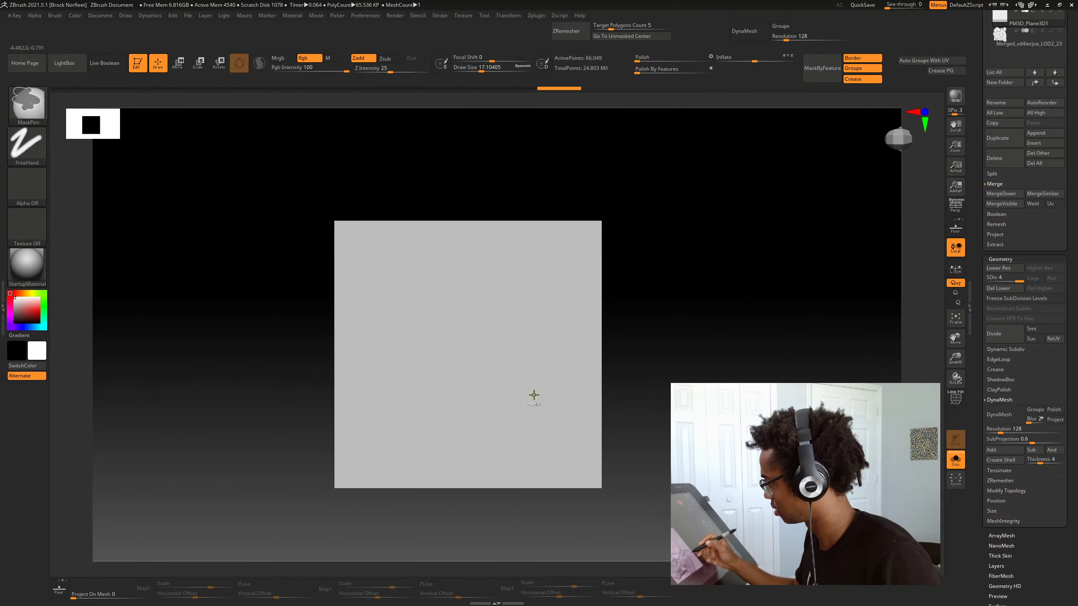
drag(474, 364, 616, 380)
key(ctrl+z)
drag(414, 325, 552, 388)
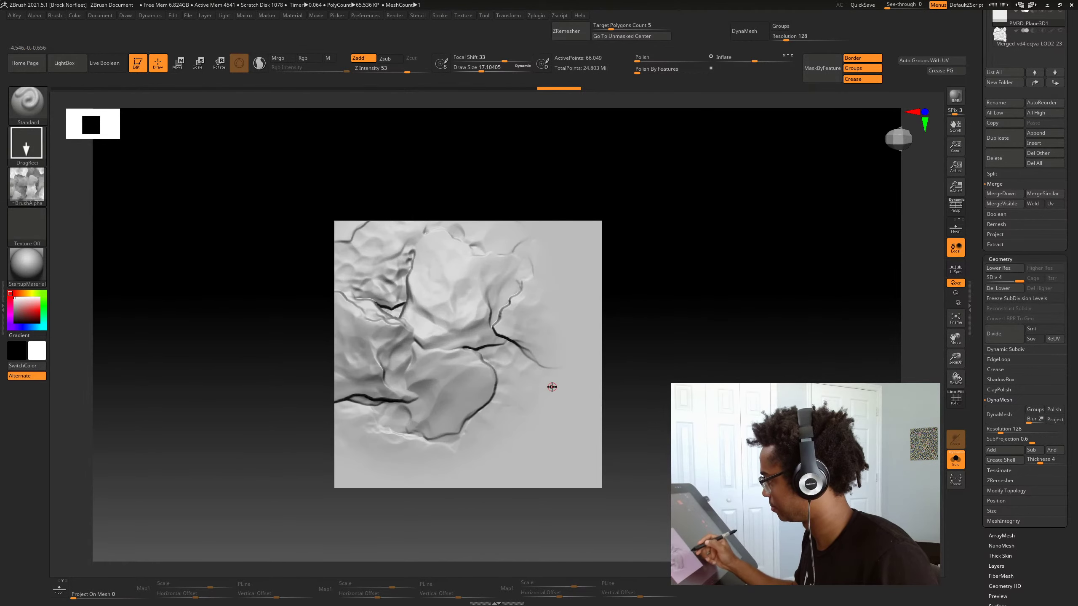
key(ctrl+z)
Stamp the rock alpha repeatedly across the plane until its whole surface is covered with cracked rock detail
drag(433, 340, 492, 443)
drag(552, 298, 675, 366)
alt+drag(675, 356, 660, 375)
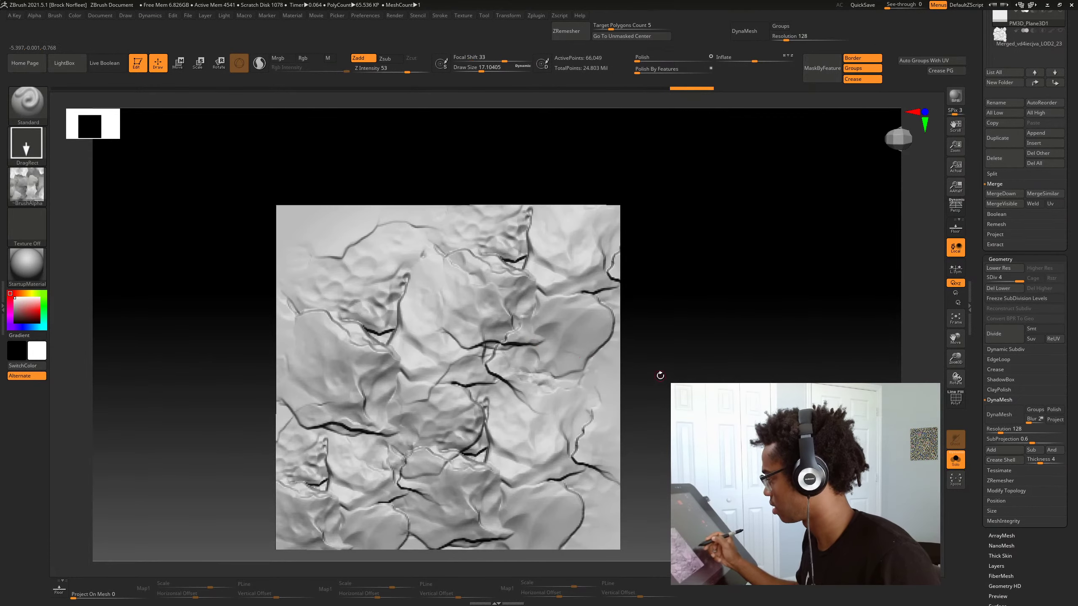
Switch to the ClayBuildup brush and build up a rounded mound in the upper middle of the plane
key(b)
key(c)
key(b)
key(space)
mouse_move(458, 325)
mouse_down()
mouse_move(482, 325)
mouse_move(451, 336)
mouse_up()
key(space)
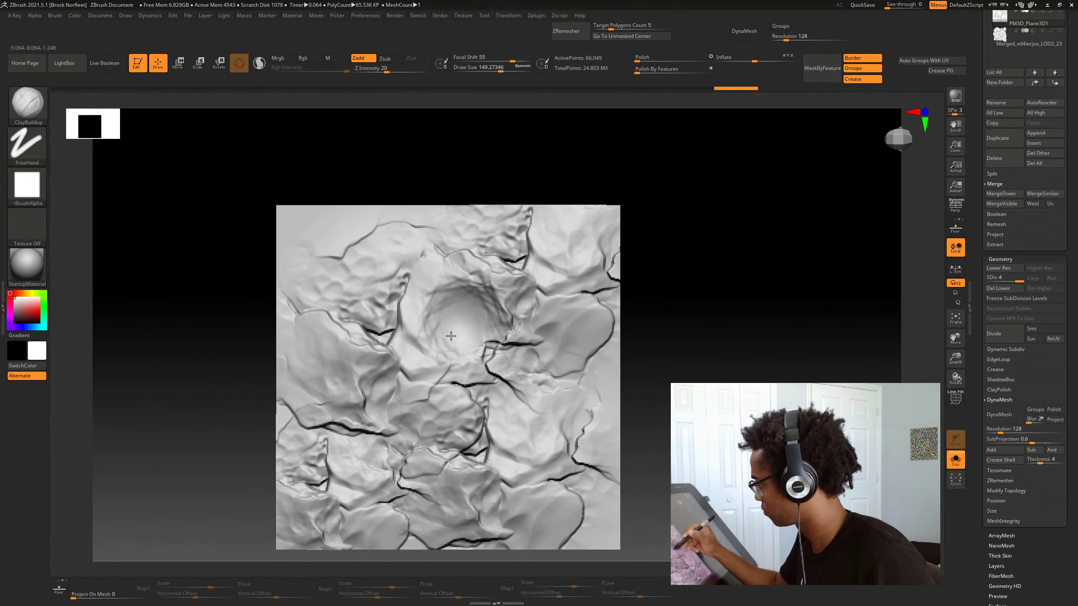
Set the draw size to about 227 and build up further rounded mounds across the plane
alt+drag(684, 336, 661, 324)
key(space)
mouse_move(486, 335)
mouse_down()
mouse_move(496, 335)
mouse_move(461, 333)
mouse_up()
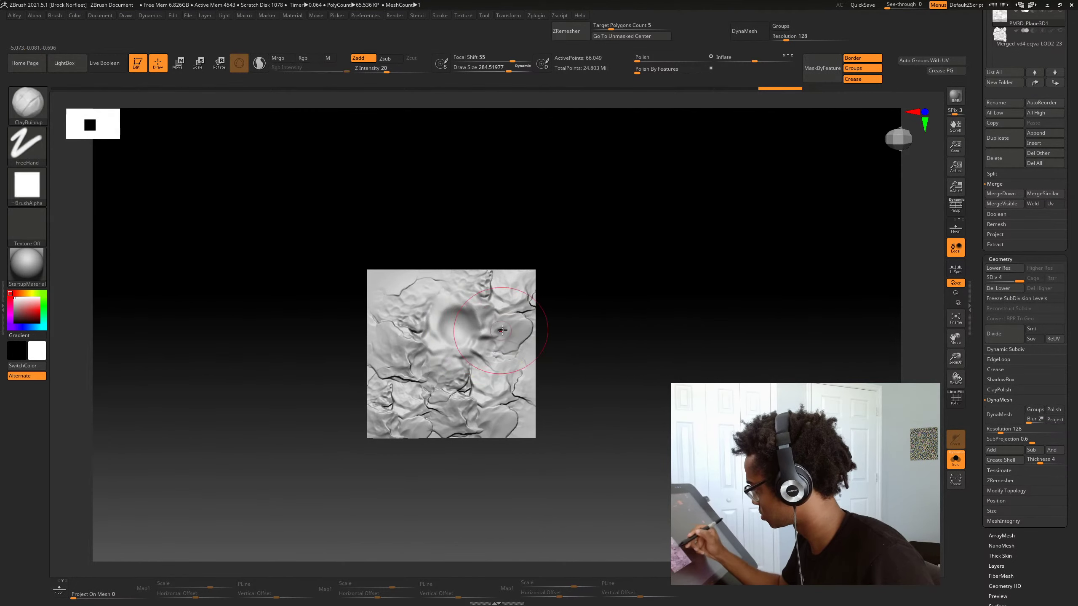
key(ctrl+z)
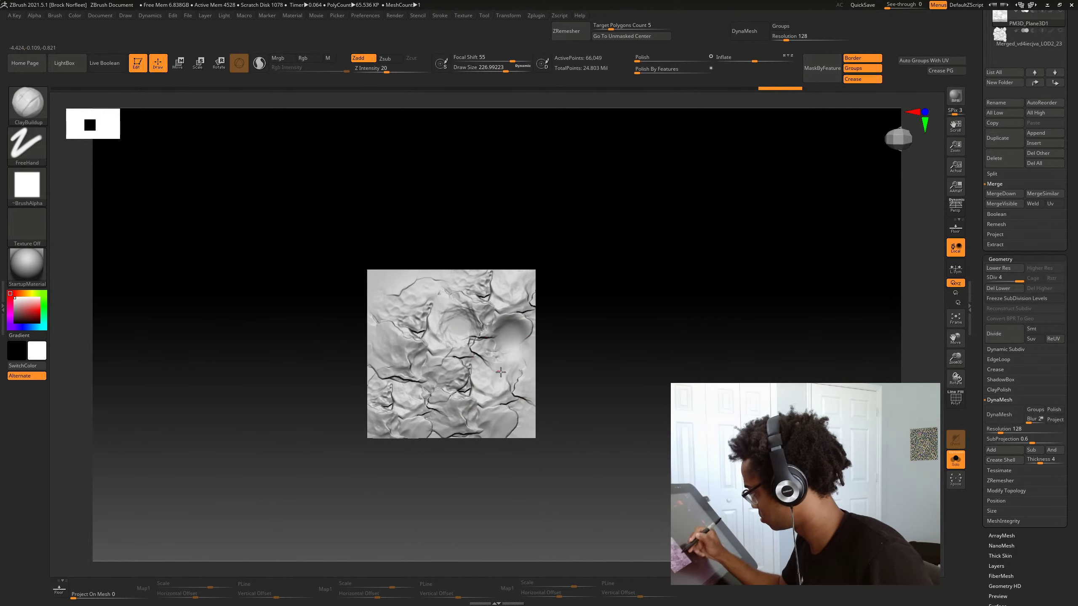
alt+drag(494, 369, 493, 377)
alt+drag(614, 343, 622, 353)
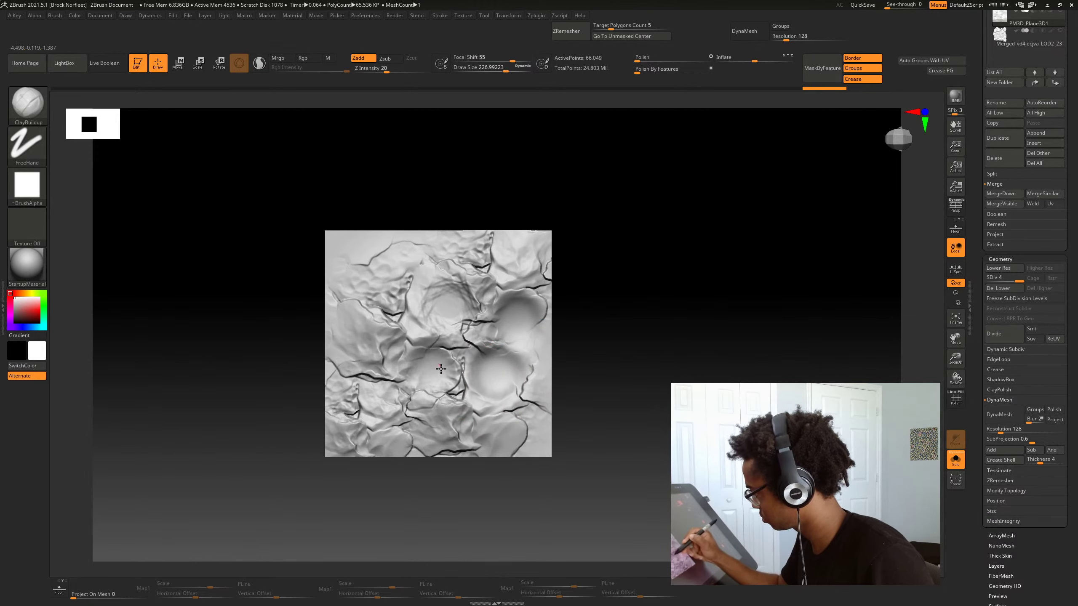
mouse_move(371, 340)
mouse_down()
mouse_move(372, 355)
mouse_move(382, 340)
mouse_up()
mouse_move(390, 295)
mouse_down()
mouse_move(388, 276)
mouse_move(404, 266)
mouse_up()
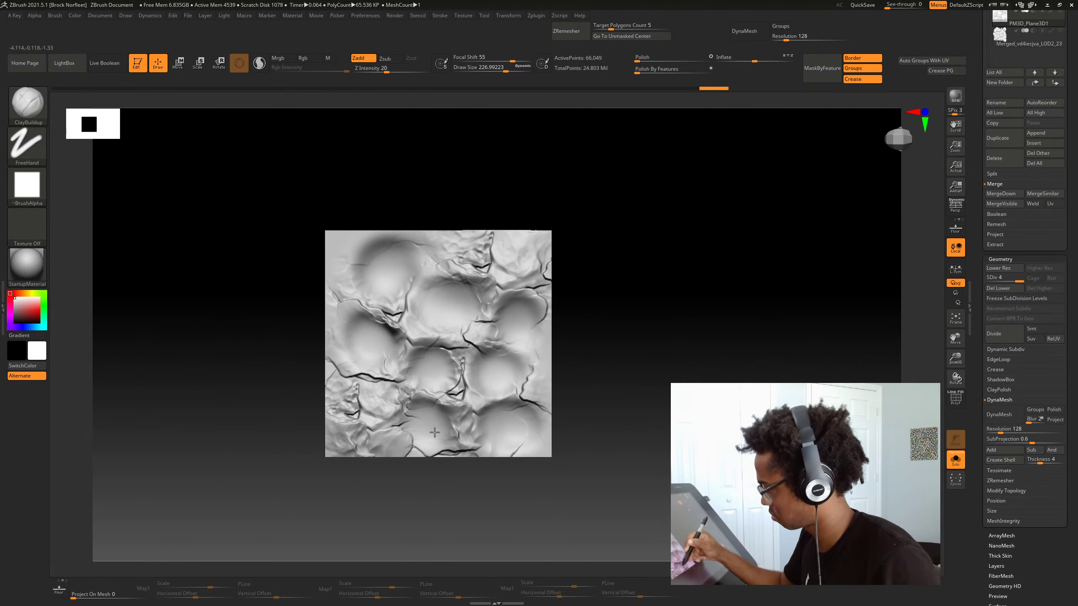
drag(386, 398, 373, 412)
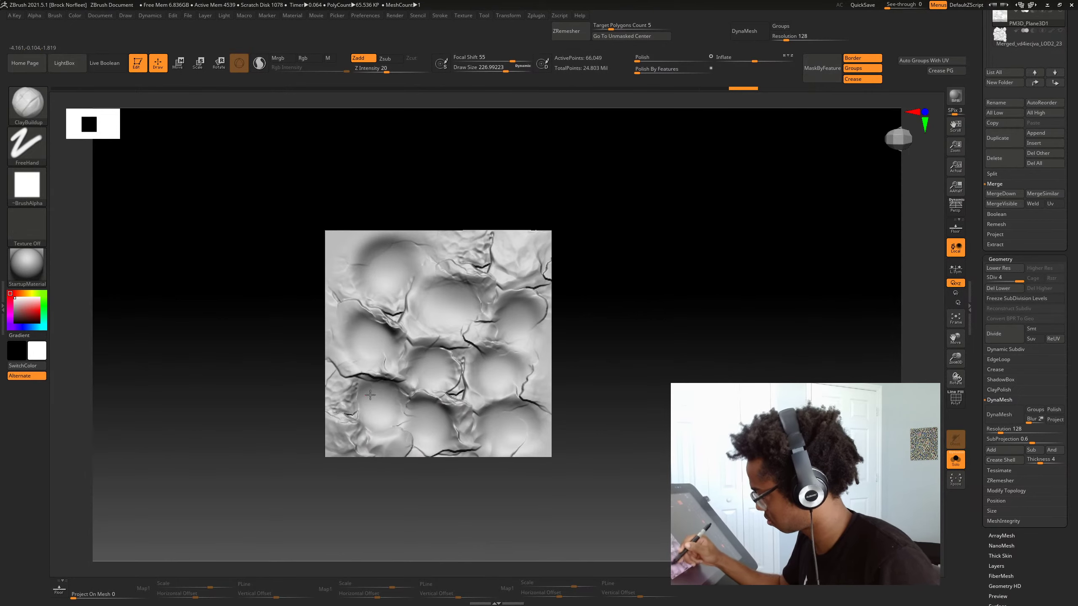
Add a mound in the plane's upper right corner and merge the two middle mounds with ClayBuildup strokes
alt+drag(562, 327, 573, 303)
mouse_move(533, 231)
mouse_down()
mouse_move(536, 255)
mouse_move(621, 244)
mouse_move(650, 299)
mouse_move(657, 353)
mouse_move(619, 322)
mouse_up()
drag(474, 312, 501, 319)
key(ctrl+z)
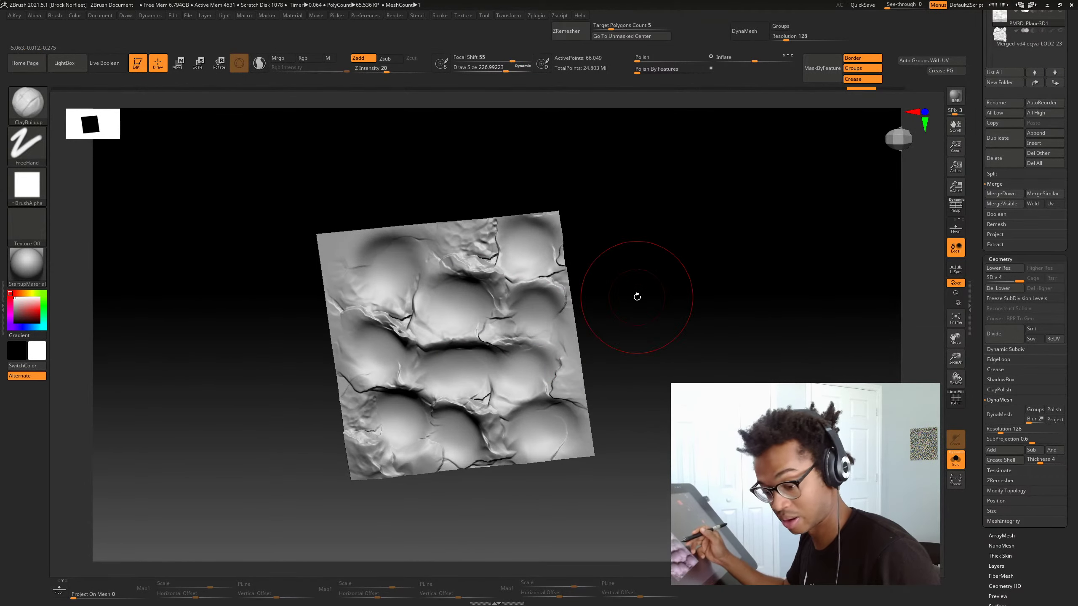
Return to the Standard brush with the rock alpha, set Z Intensity to 44, and stamp detail onto the lower mounds
key(b)
key(s)
key(t)
shift+drag(649, 317, 670, 332)
key(ctrl+z)
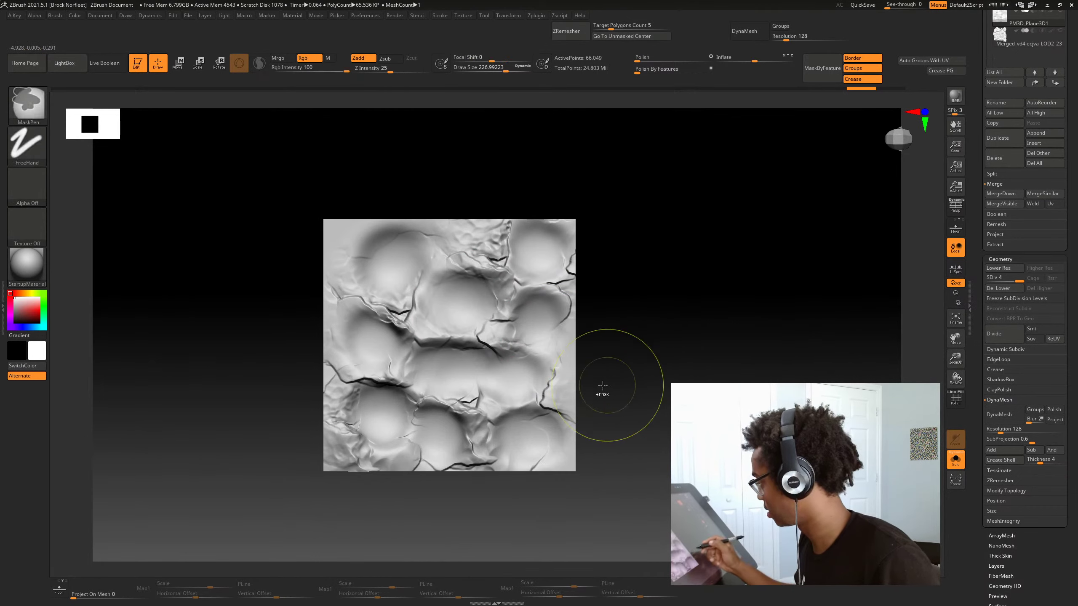
key(space)
drag(564, 398, 538, 399)
key(ctrl+z)
key(space)
drag(435, 431, 473, 435)
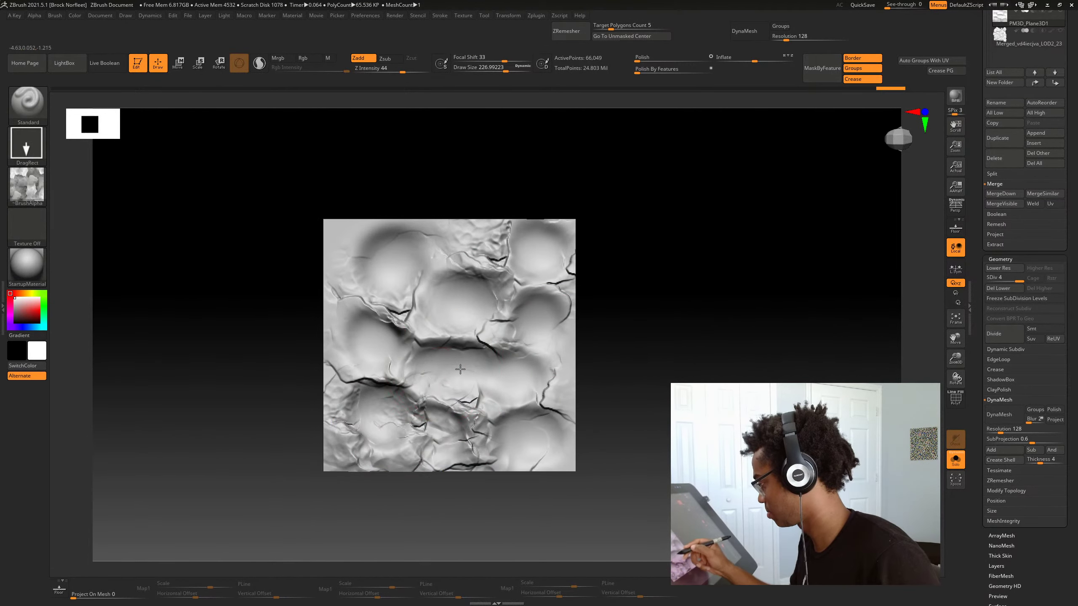
Stamp the rock alpha over the middle and upper mounds of the plane
drag(615, 340, 675, 342)
drag(424, 407, 467, 425)
drag(410, 348, 450, 370)
drag(418, 263, 467, 289)
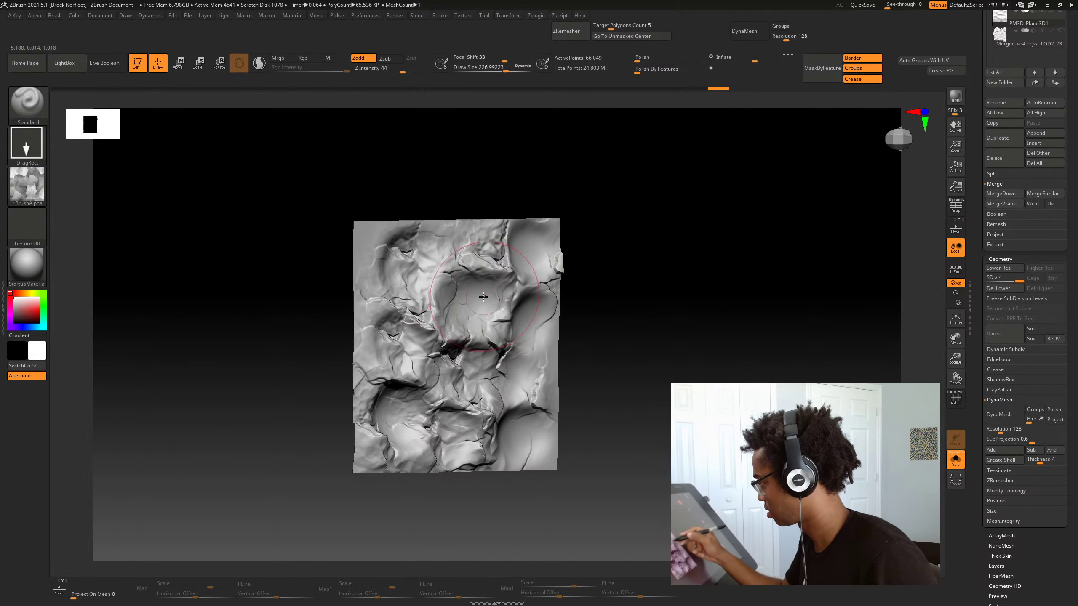
Stamp the rock alpha over the remaining right-hand mounds and check the relief from a steep angle
drag(602, 325, 647, 335)
drag(527, 406, 611, 404)
mouse_move(607, 420)
alt+mouse_down()
mouse_move(597, 390)
mouse_move(569, 482)
alt+mouse_up()
mouse_move(598, 311)
mouse_down()
mouse_move(641, 318)
mouse_move(611, 325)
mouse_up()
alt+drag(611, 382, 596, 336)
mouse_move(596, 340)
mouse_down()
mouse_move(638, 431)
mouse_move(611, 505)
mouse_move(621, 456)
mouse_up()
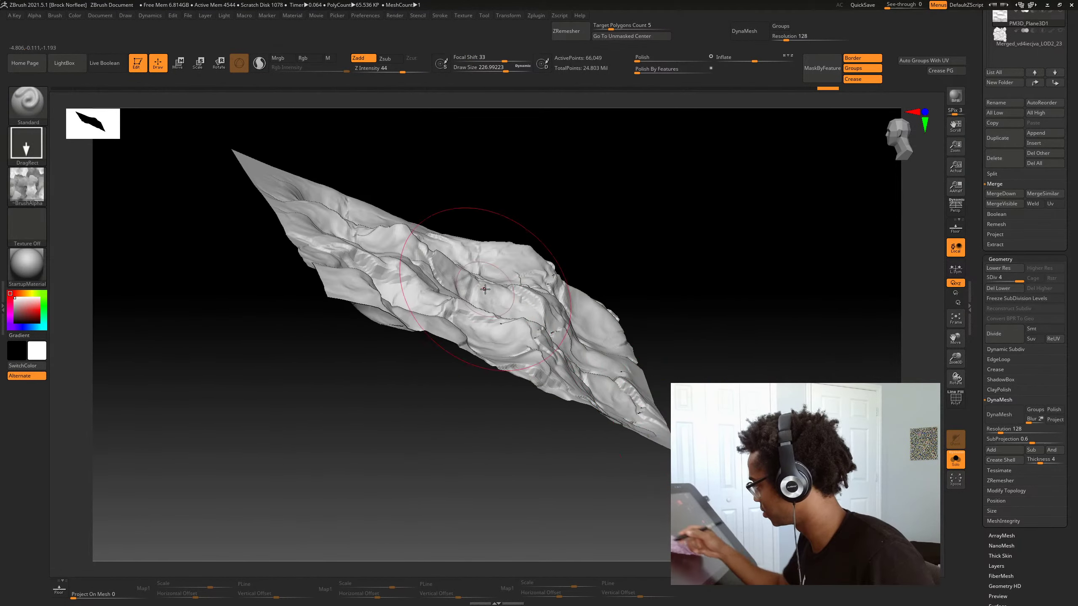
drag(633, 250, 639, 352)
alt+drag(645, 489, 641, 425)
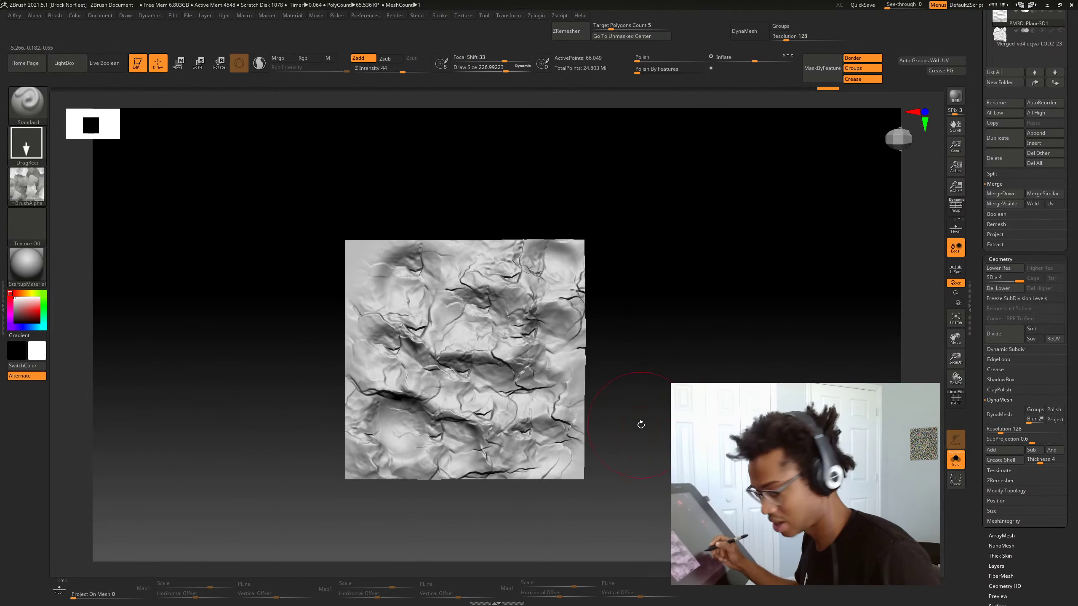
Switch to the DamStandard brush, set the draw size to about 312, and carve creases around the upper-middle and lower-left mounds
key(b)
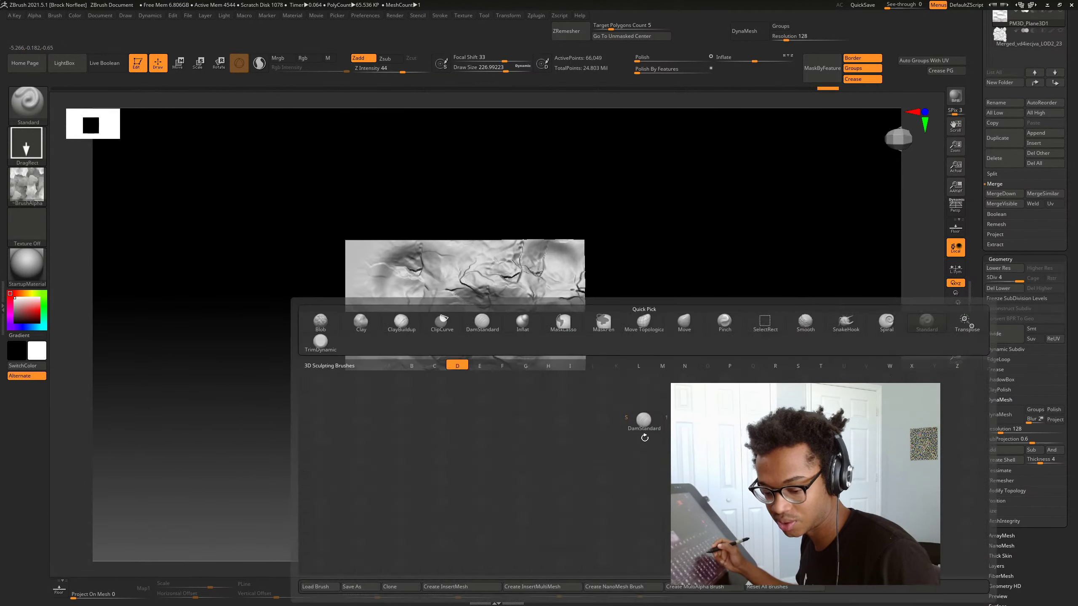
key(d)
key(s)
key(space)
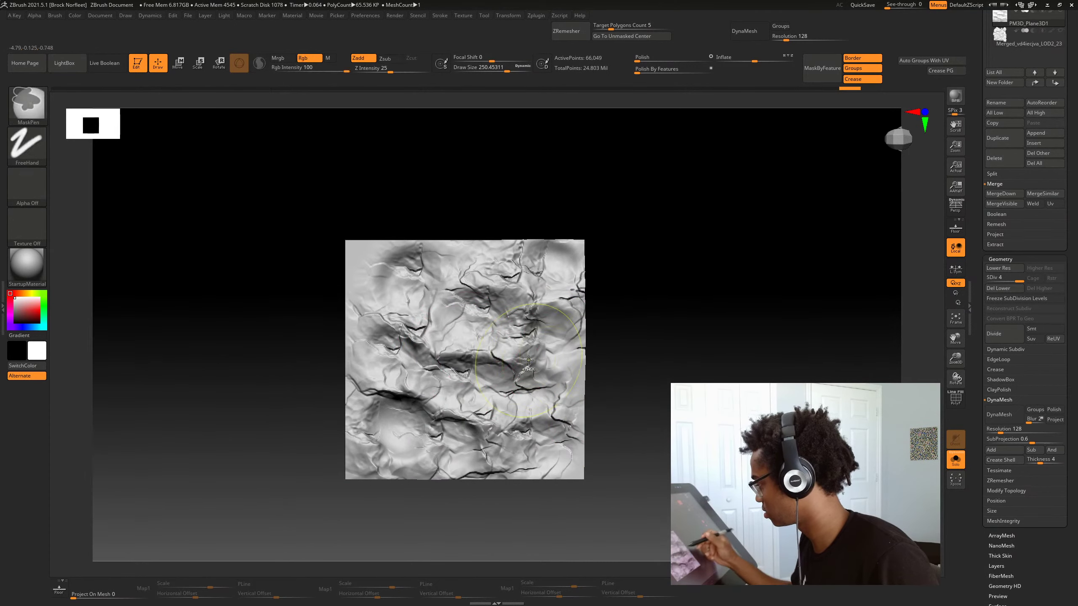
key(space)
drag(467, 325, 472, 326)
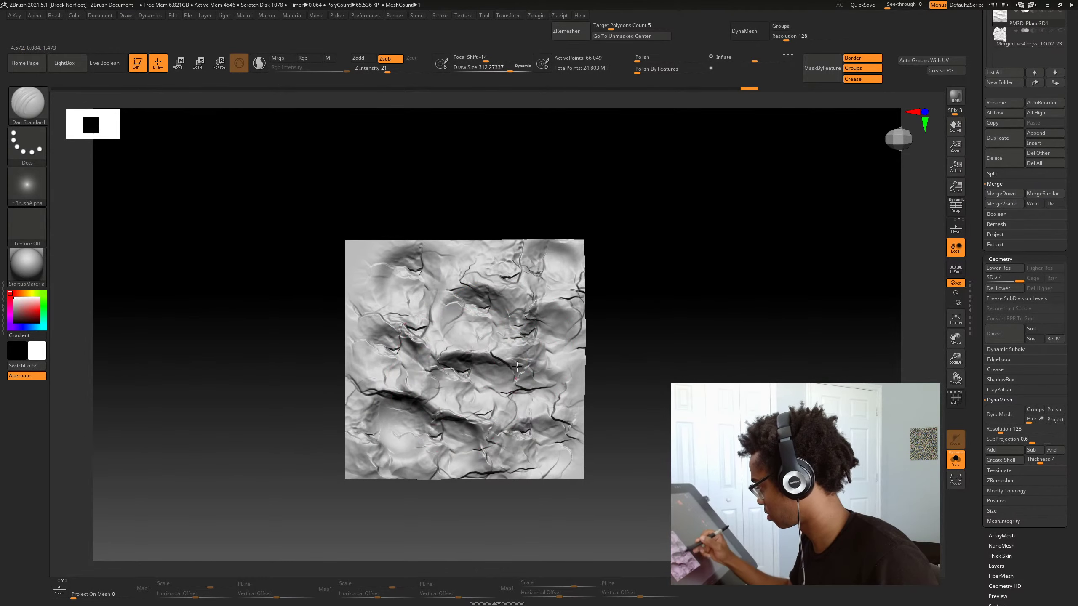
drag(457, 489, 430, 395)
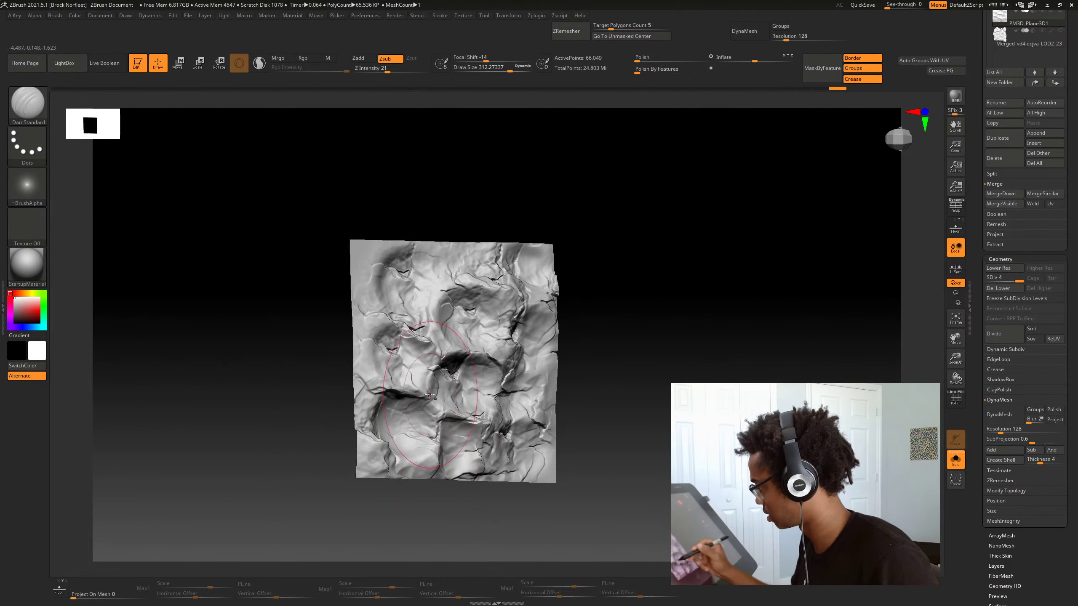
drag(372, 437, 385, 457)
drag(626, 373, 618, 368)
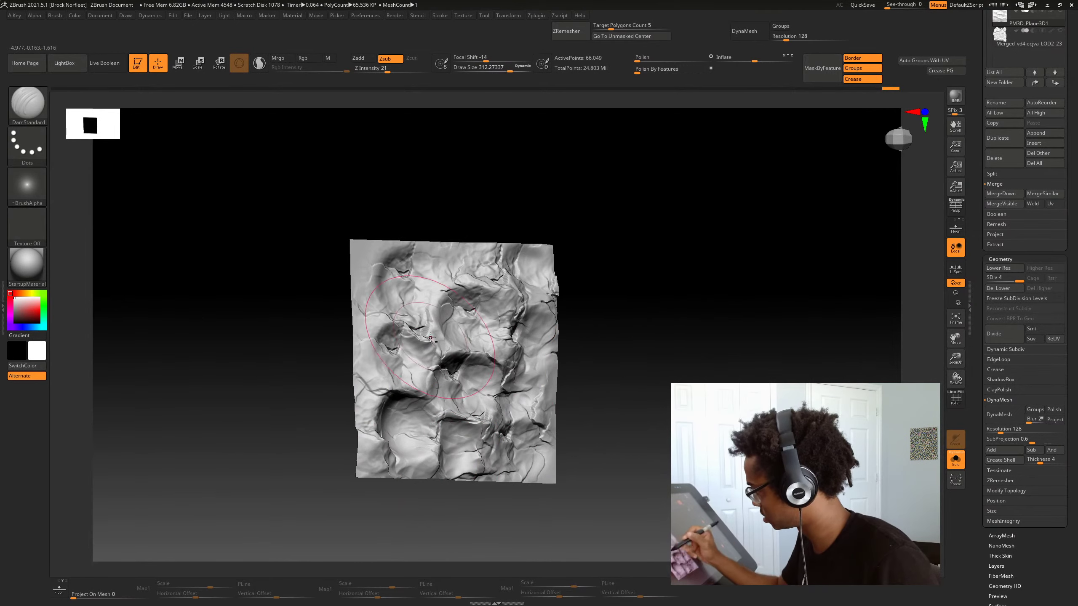
Undo the last few crease strokes and carve new creases around the right-hand mounds
key(ctrl+z)
key(ctrl+z)
key(ctrl+z)
key(ctrl+z)
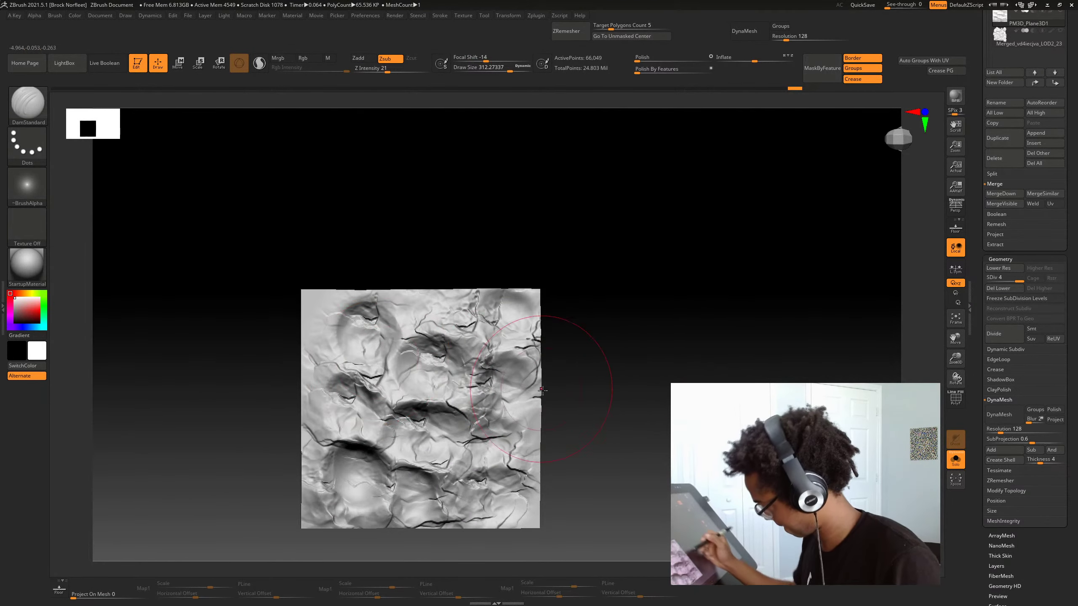
drag(501, 353, 488, 380)
alt+drag(599, 415, 586, 390)
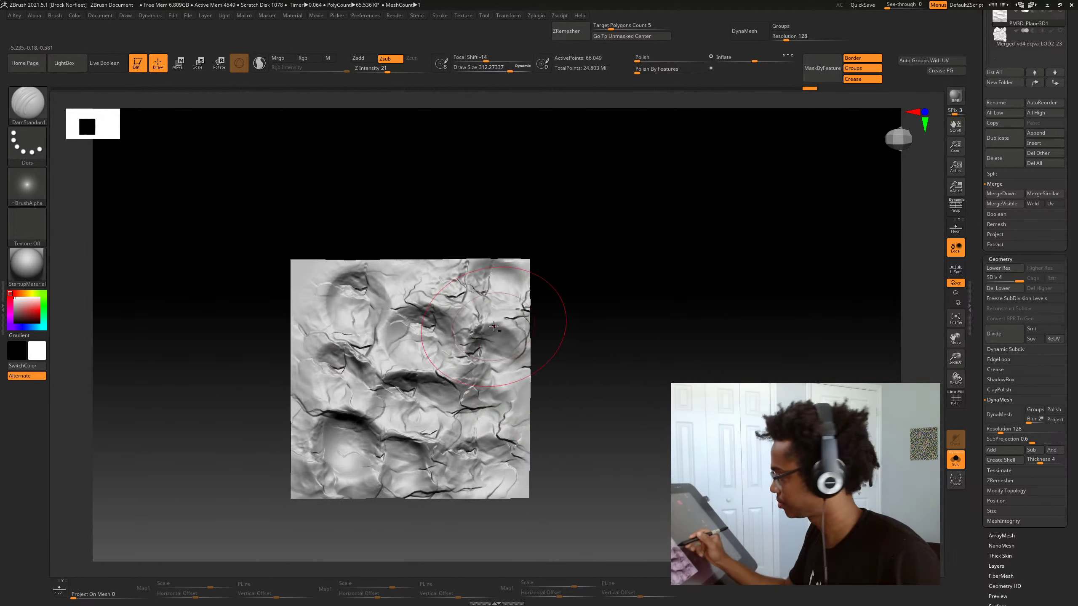
Carve DamStandard creases around the lower-right mounds and between the upper mounds
drag(496, 436, 519, 440)
alt+drag(587, 395, 587, 358)
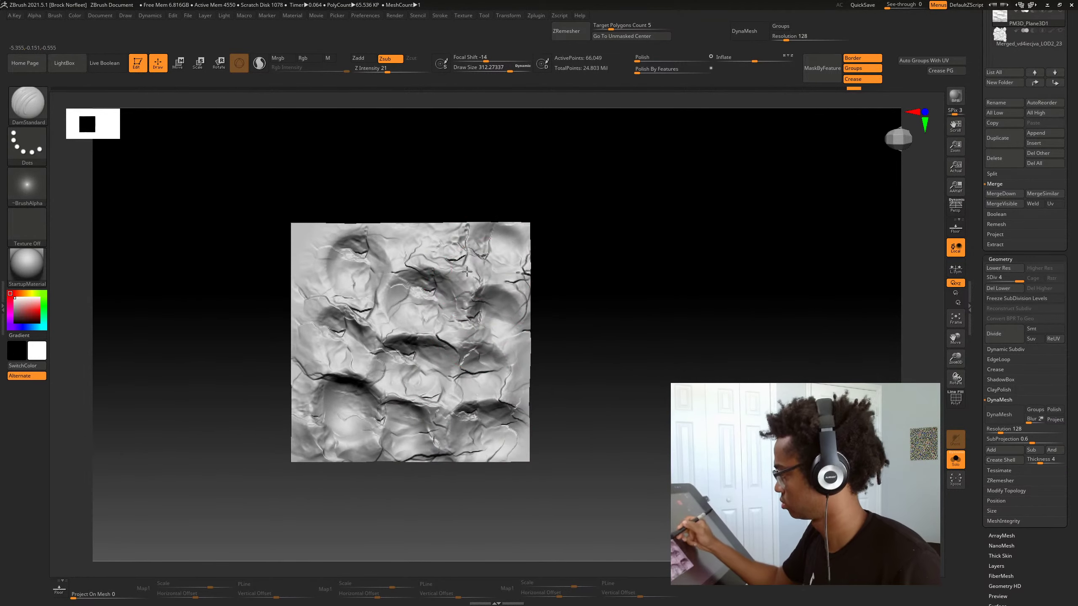
drag(449, 249, 410, 259)
mouse_move(616, 369)
mouse_down()
mouse_move(561, 337)
mouse_move(602, 424)
mouse_move(588, 478)
mouse_up()
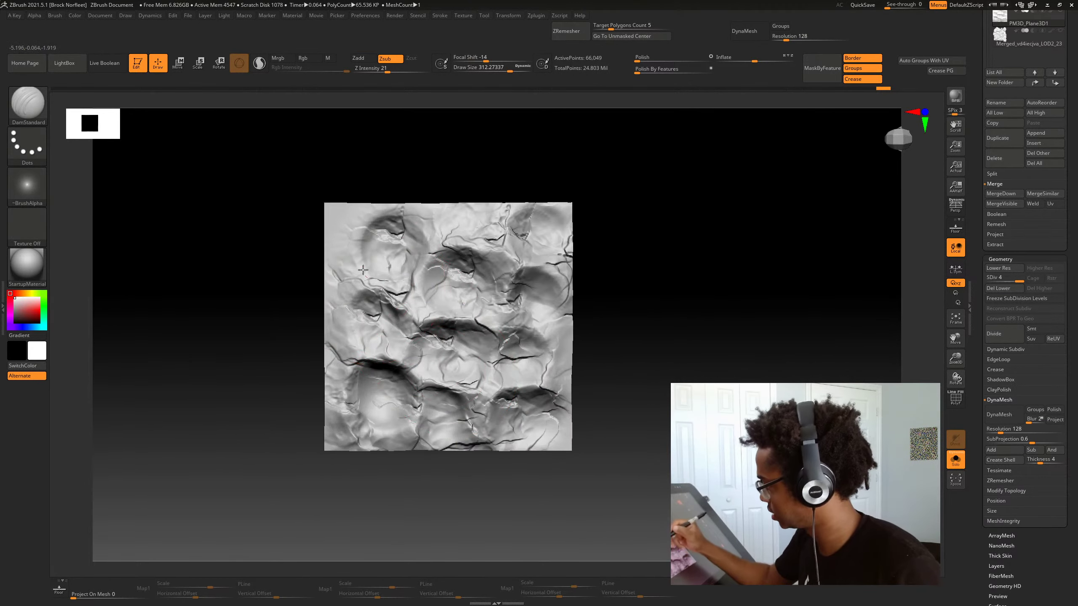
Deepen the creases around the left-hand and central mounds with the DamStandard brush
mouse_move(363, 270)
mouse_down()
mouse_move(425, 251)
mouse_move(288, 317)
mouse_up()
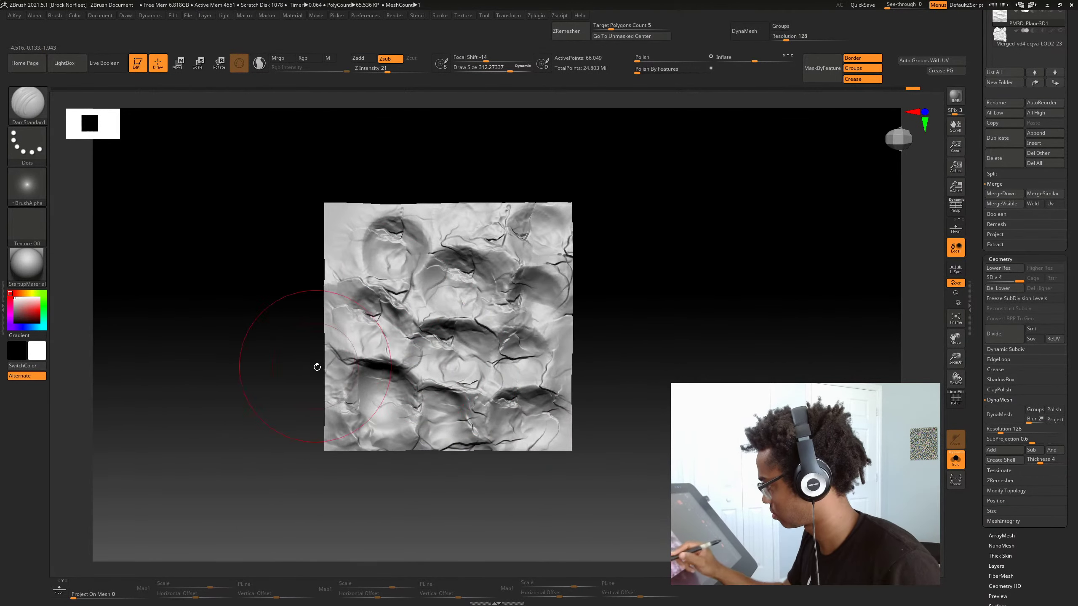
mouse_move(381, 375)
mouse_down()
mouse_move(340, 414)
mouse_move(395, 437)
mouse_up()
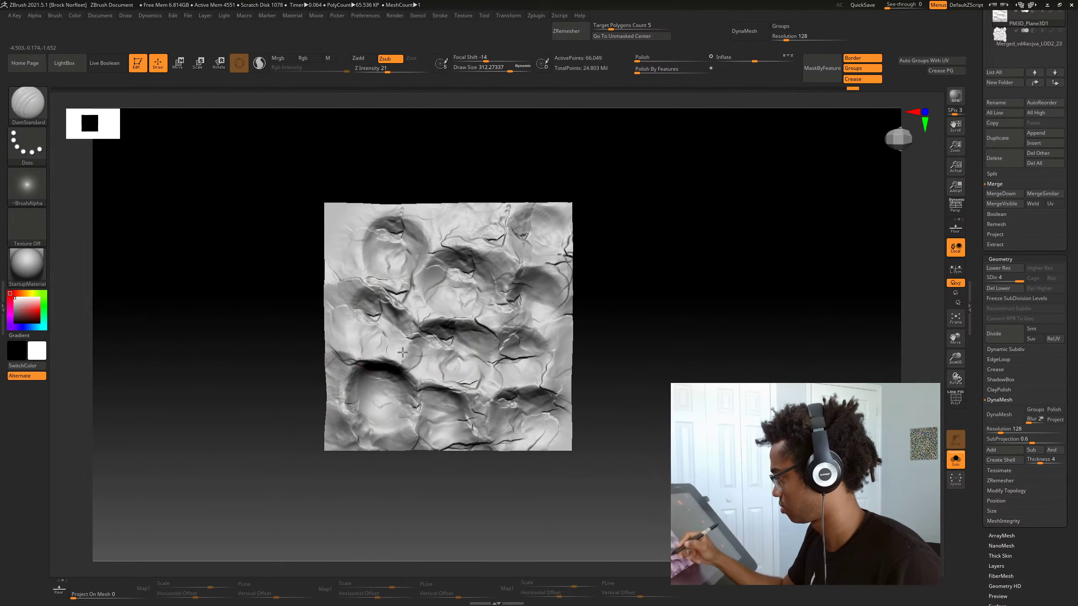
drag(444, 346, 397, 322)
mouse_move(420, 255)
mouse_down()
mouse_move(361, 271)
mouse_move(339, 316)
mouse_up()
Inspect the carved surface up close and switch to the XTractor brush
alt+drag(653, 443, 632, 406)
drag(632, 406, 663, 444)
mouse_move(663, 444)
mouse_down()
mouse_move(683, 369)
mouse_move(719, 442)
mouse_move(646, 488)
mouse_move(654, 463)
mouse_move(651, 481)
mouse_up()
key(b)
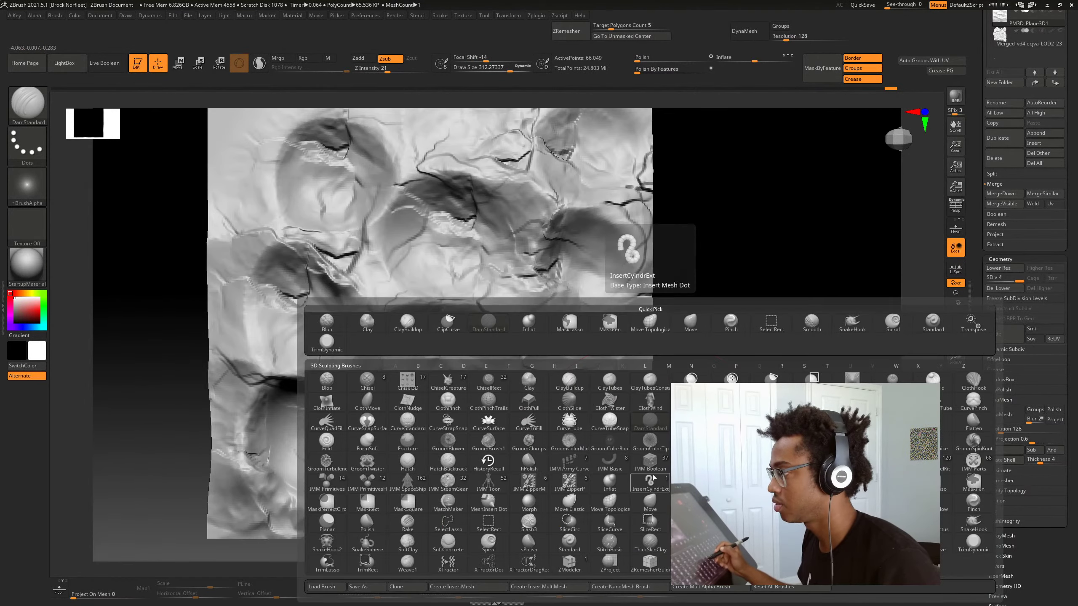
click(453, 571)
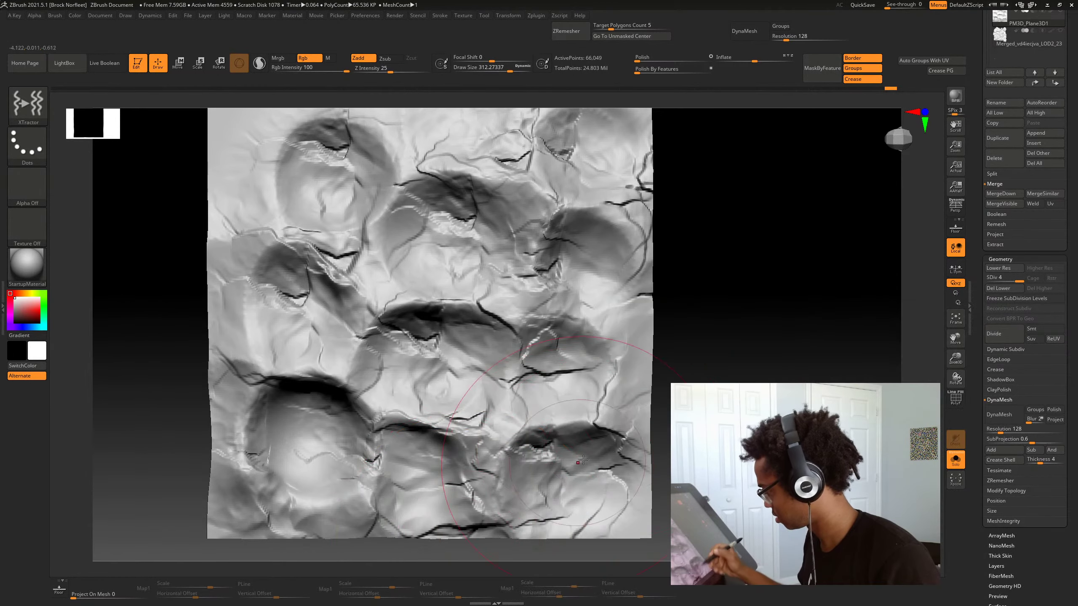
ctrl+right_drag(582, 460, 580, 395)
Try short XTractor brush strokes over the central mounds to capture their rock detail
drag(408, 356, 418, 380)
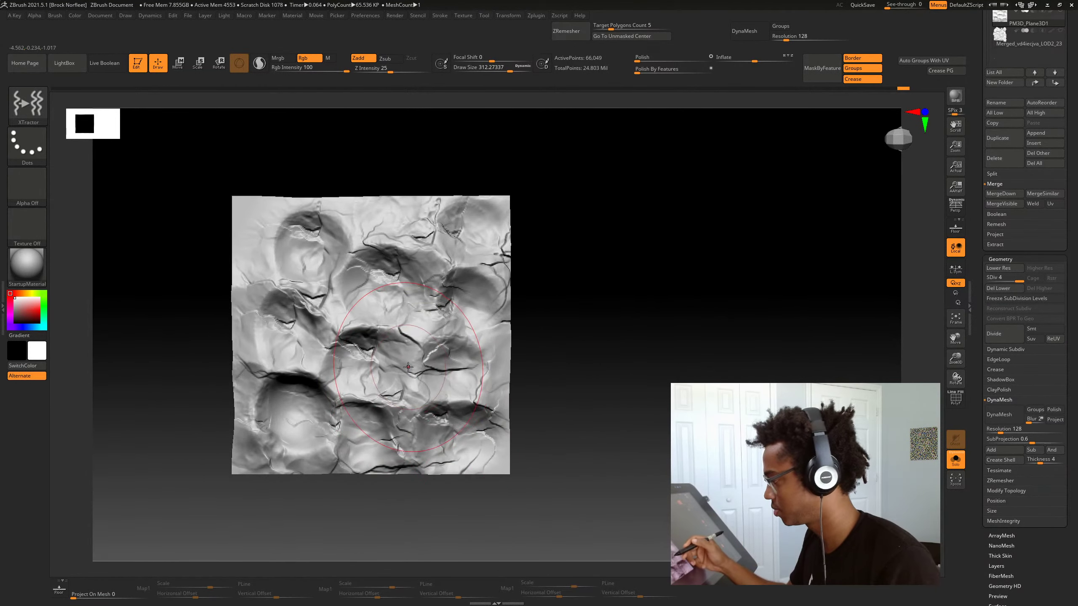
key(ctrl+z)
drag(377, 340, 404, 370)
key(ctrl+z)
key(ctrl+z)
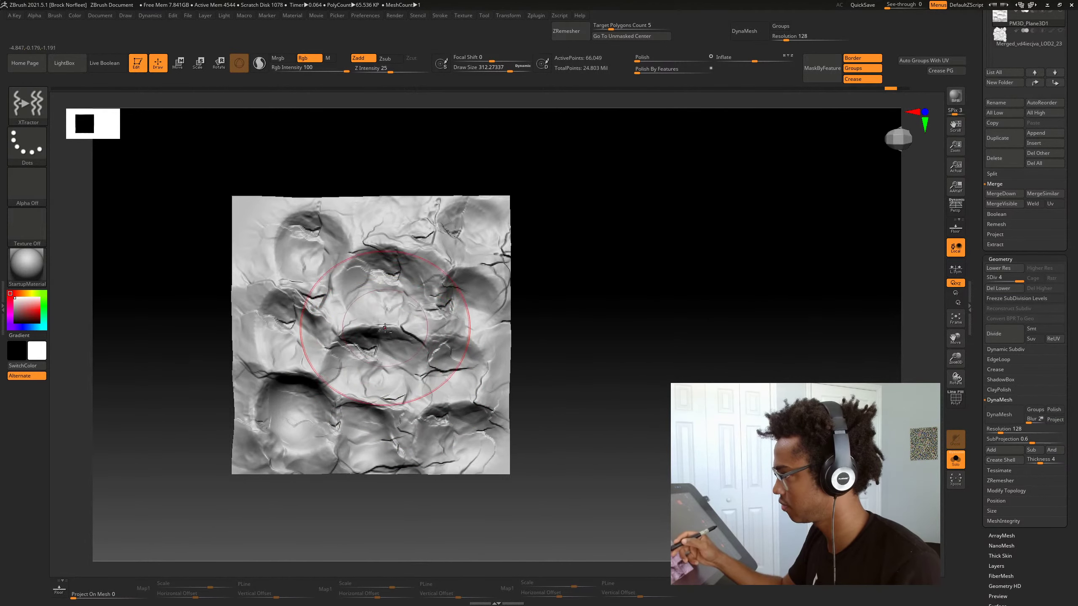
drag(384, 327, 390, 353)
key(ctrl+z)
key(ctrl+shift+z)
alt+right_drag(615, 389, 652, 413)
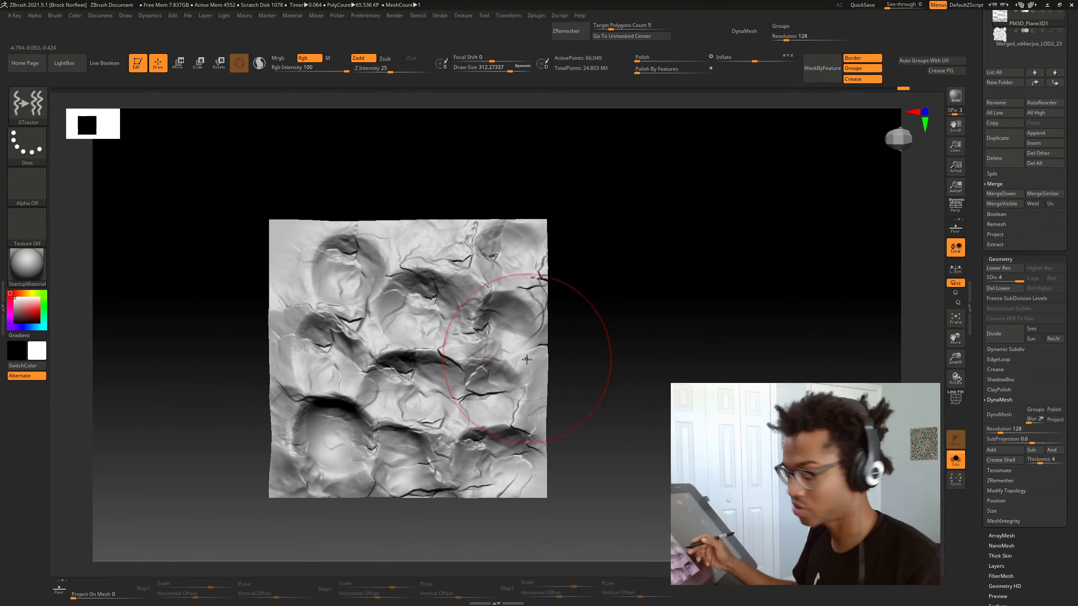
Undo the last XTractor stroke on the plane and switch to the Blob brush
alt+drag(621, 435, 639, 404)
key(ctrl+z)
key(b)
key(b)
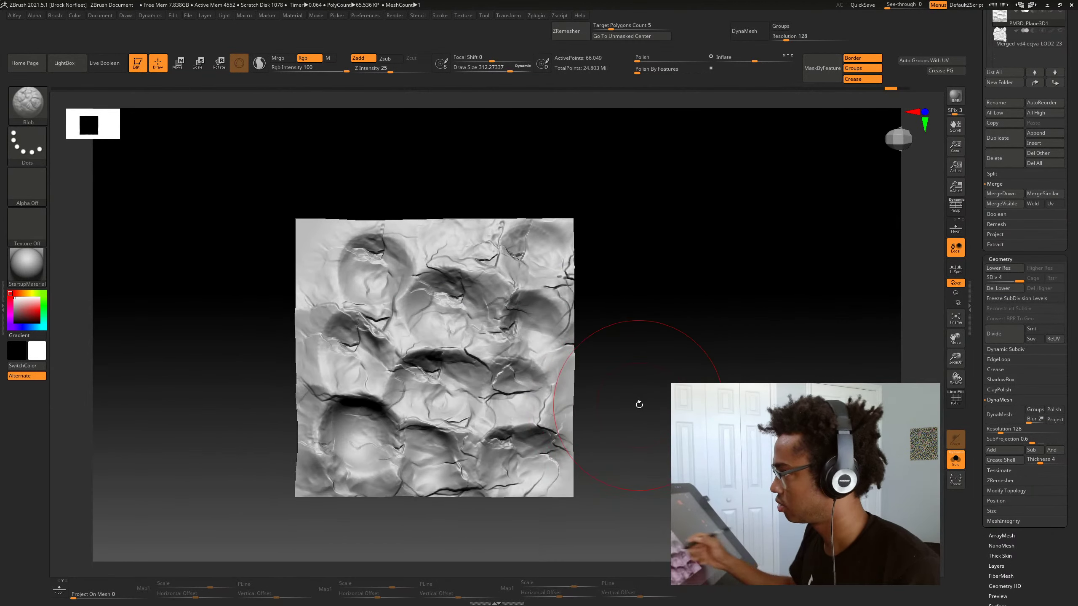
Resize the document to 1080 by 1080 pixels with the proportion lock turned off
click(100, 16)
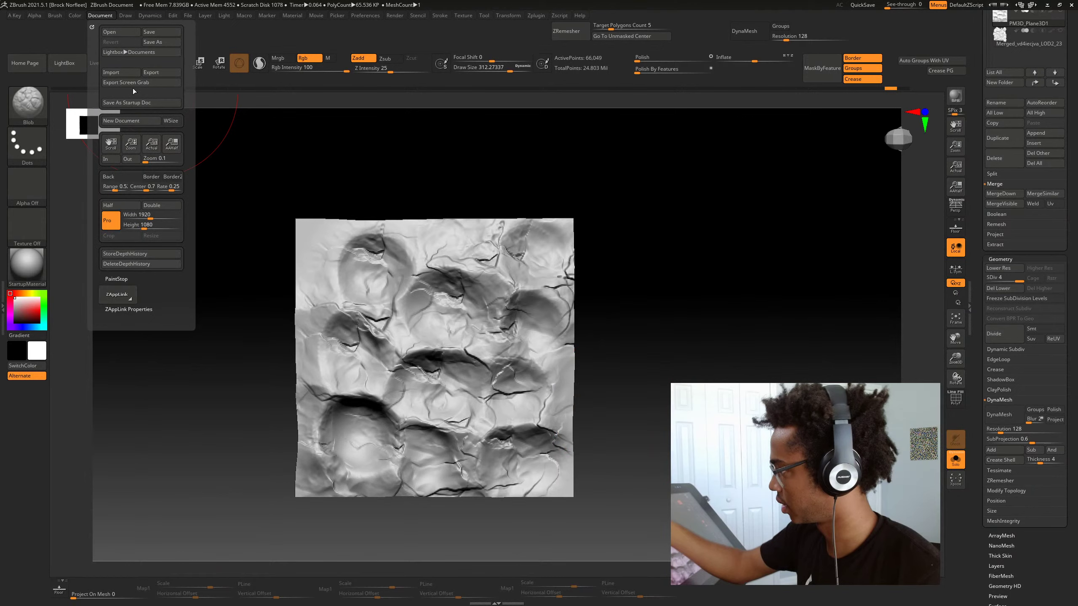
click(143, 216)
text(1)
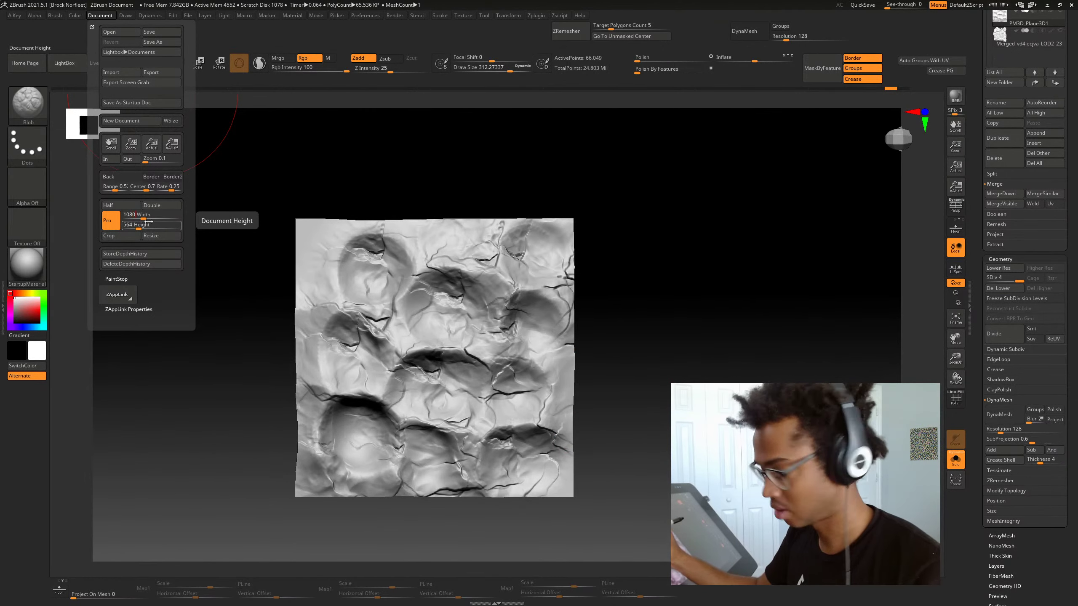
click(111, 221)
click(142, 224)
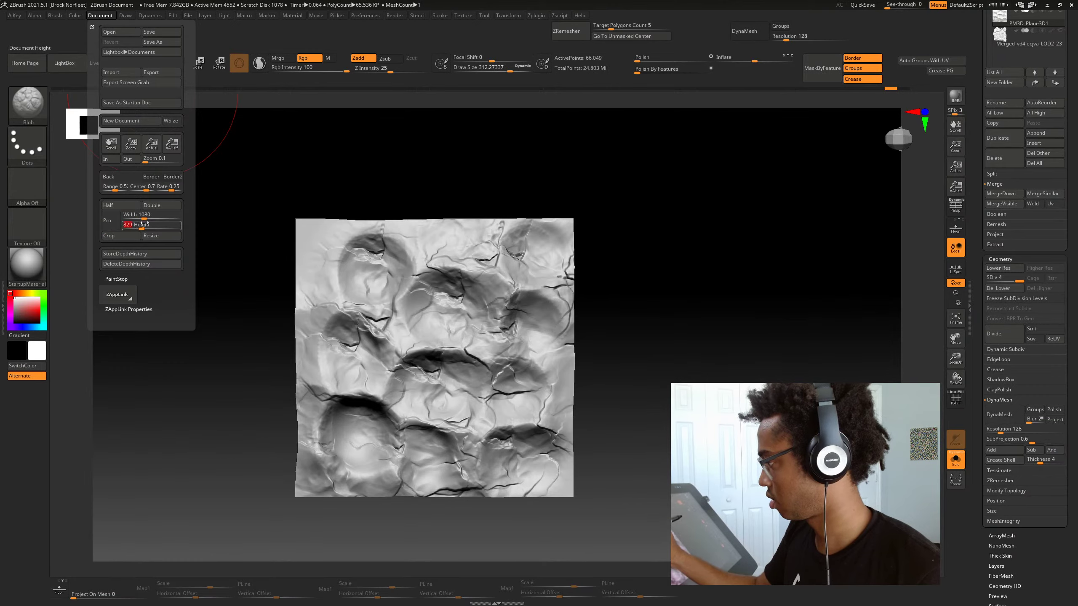
text(1080)
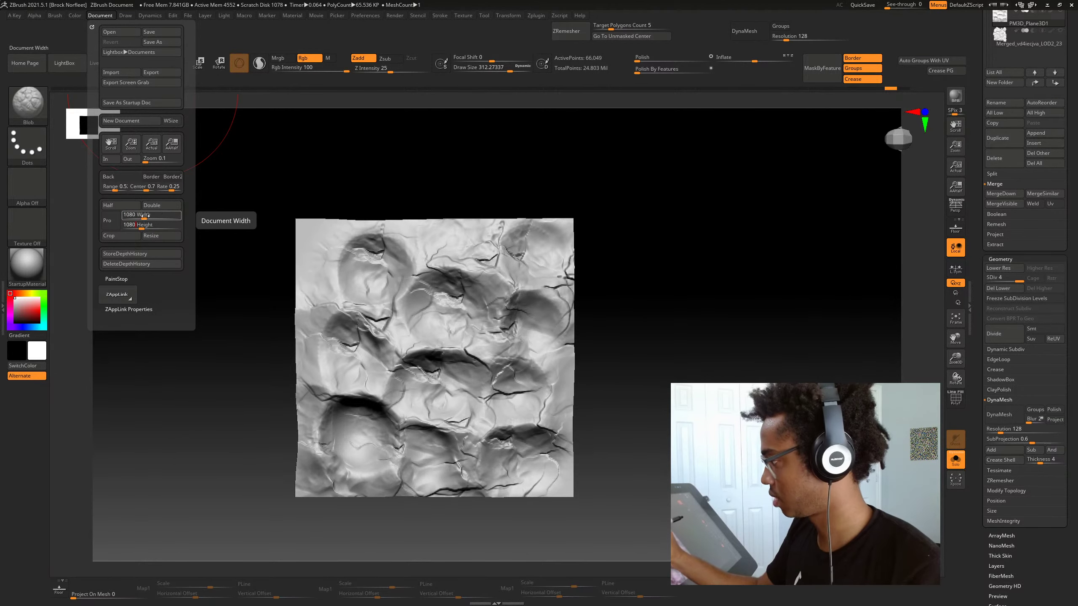
key(Return)
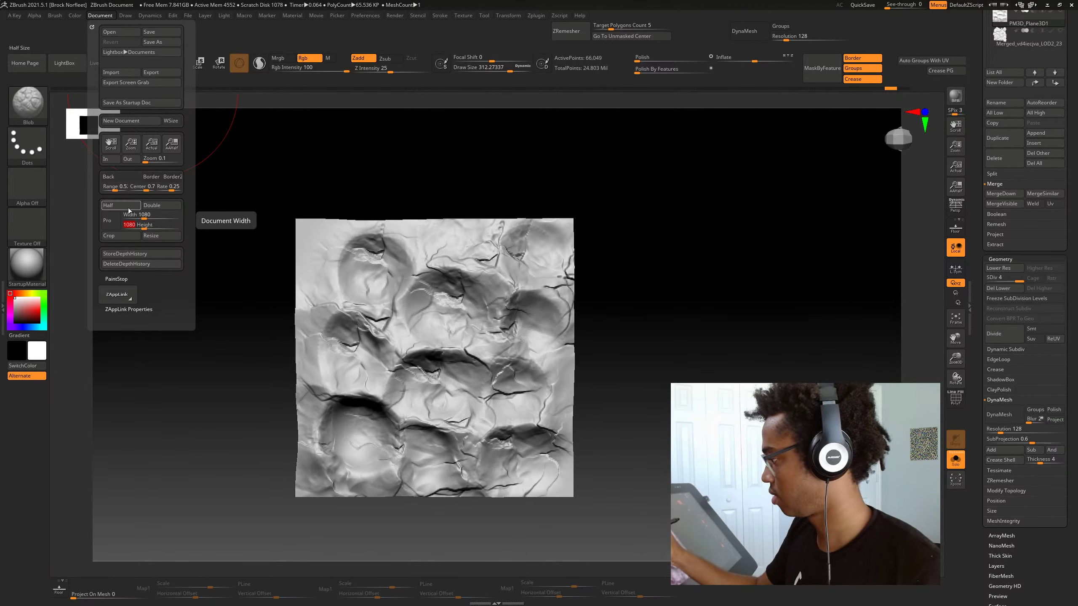
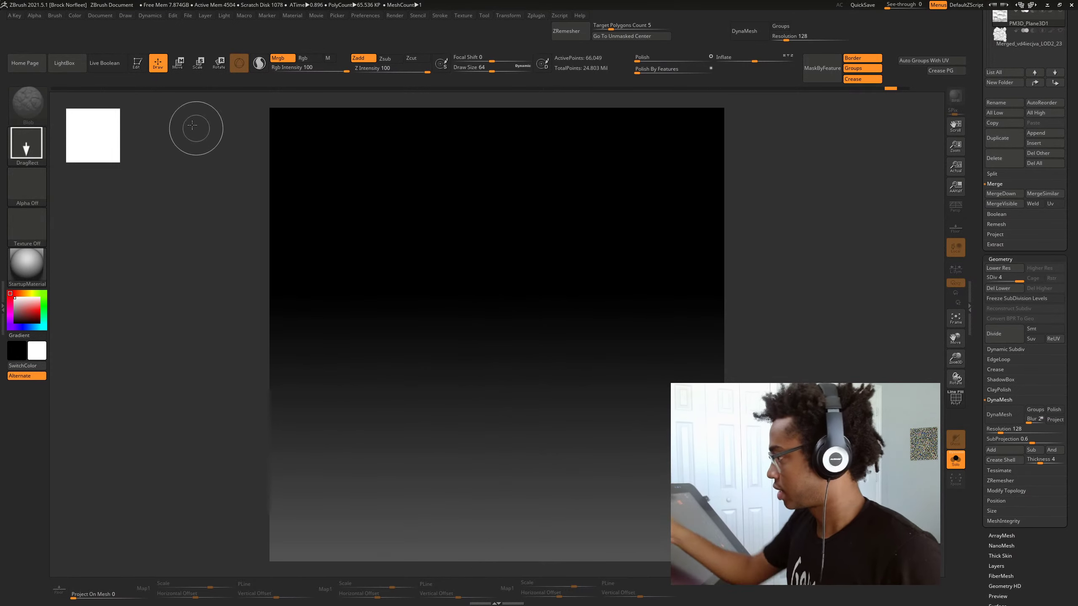
Redraw the sculpted plane in the square document, resume editing it and frame it to fill the canvas
key(f)
drag(559, 429, 546, 497)
key(f)
key(f)
key(f)
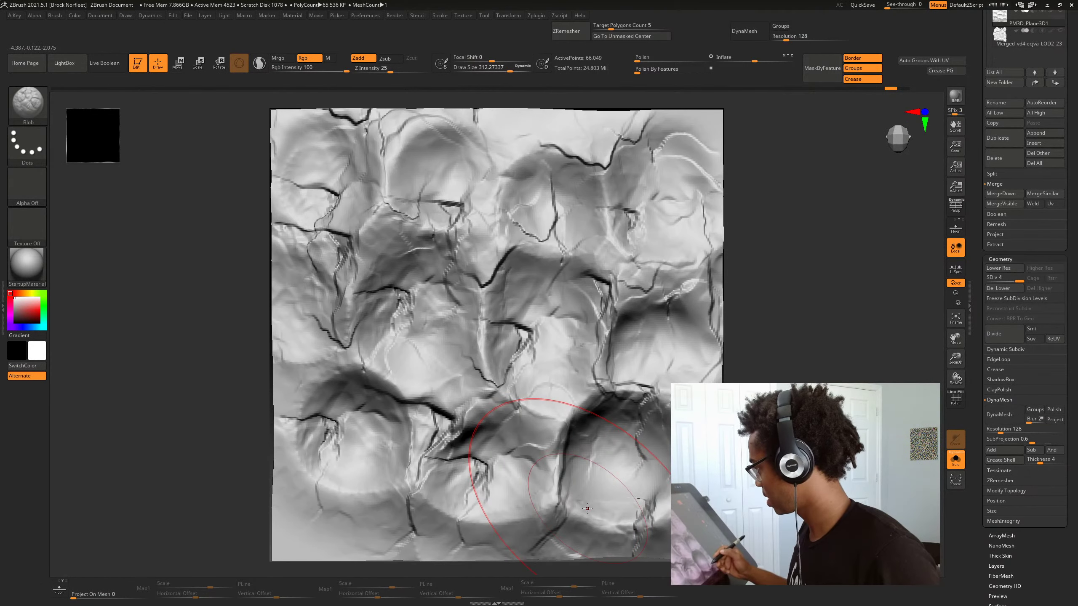
drag(789, 426, 765, 441)
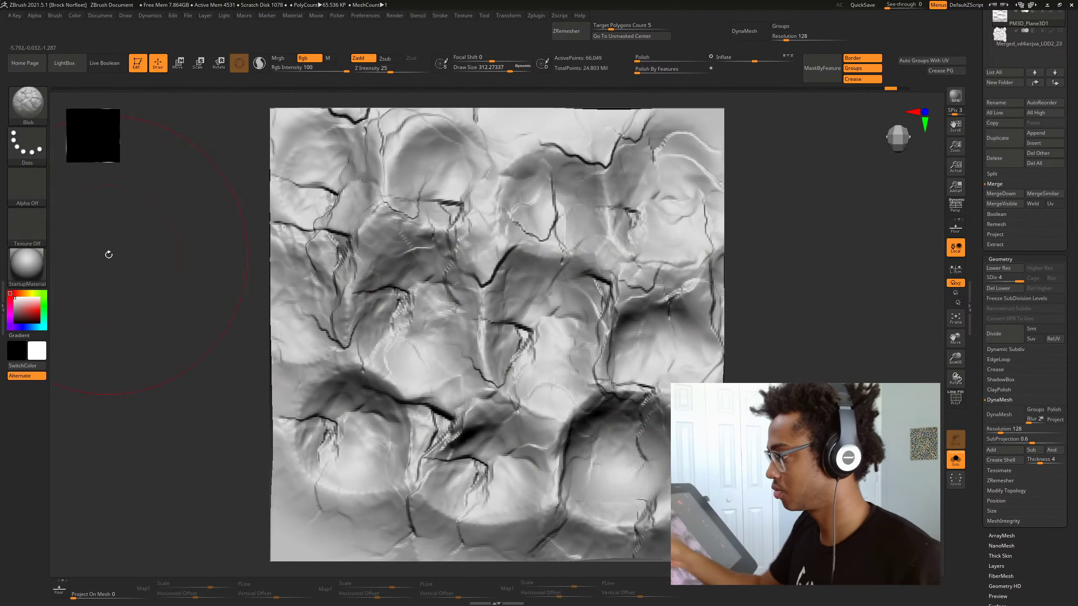
Capture the framed plane as a new alpha with GrabDoc, repeating the grab for a cleaner result
click(46, 191)
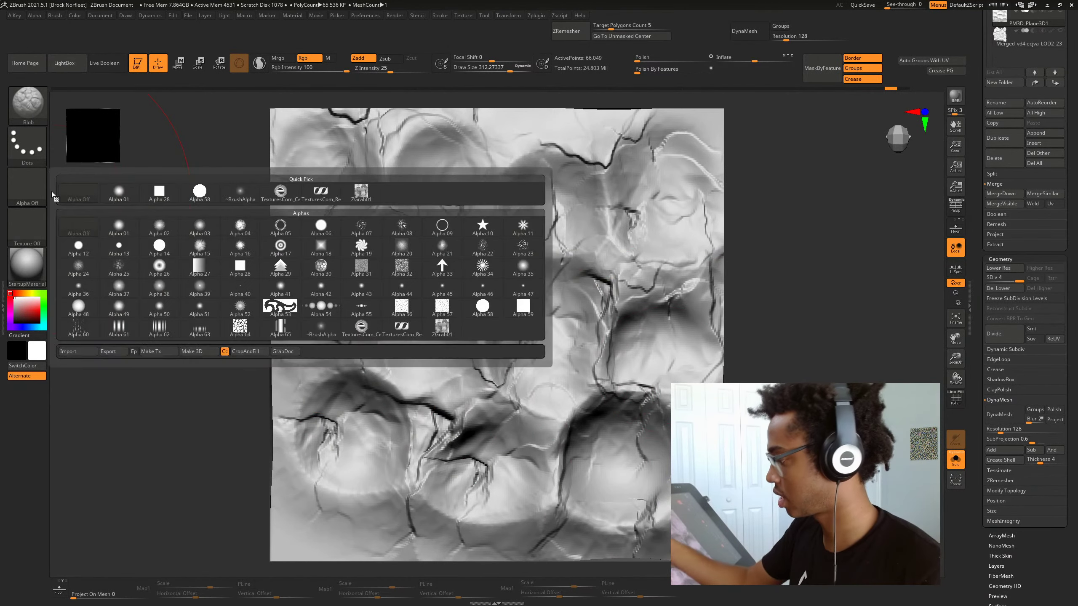
click(282, 351)
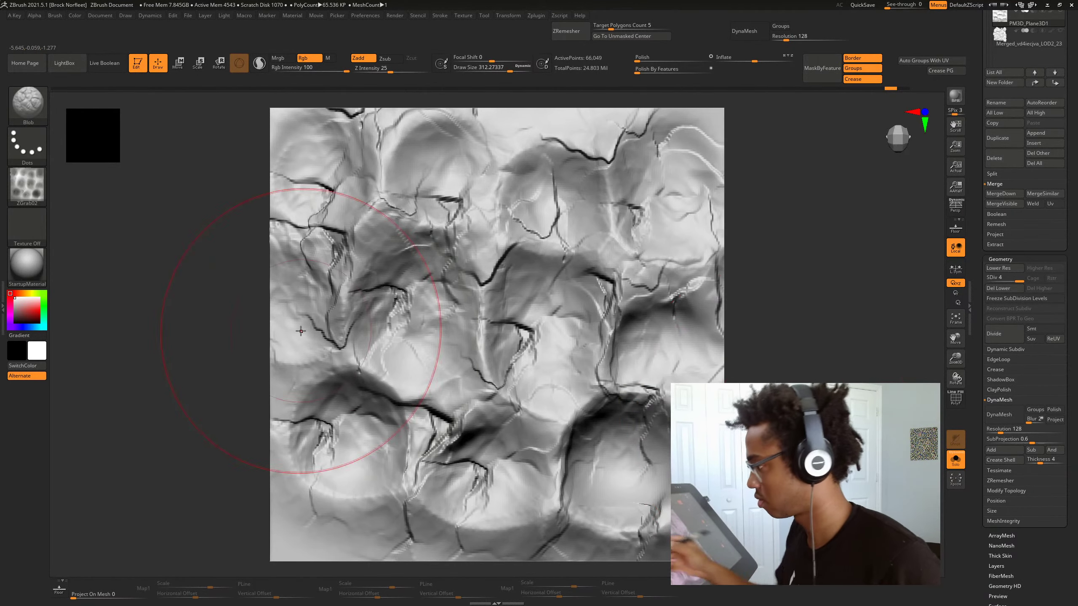
click(27, 187)
click(30, 190)
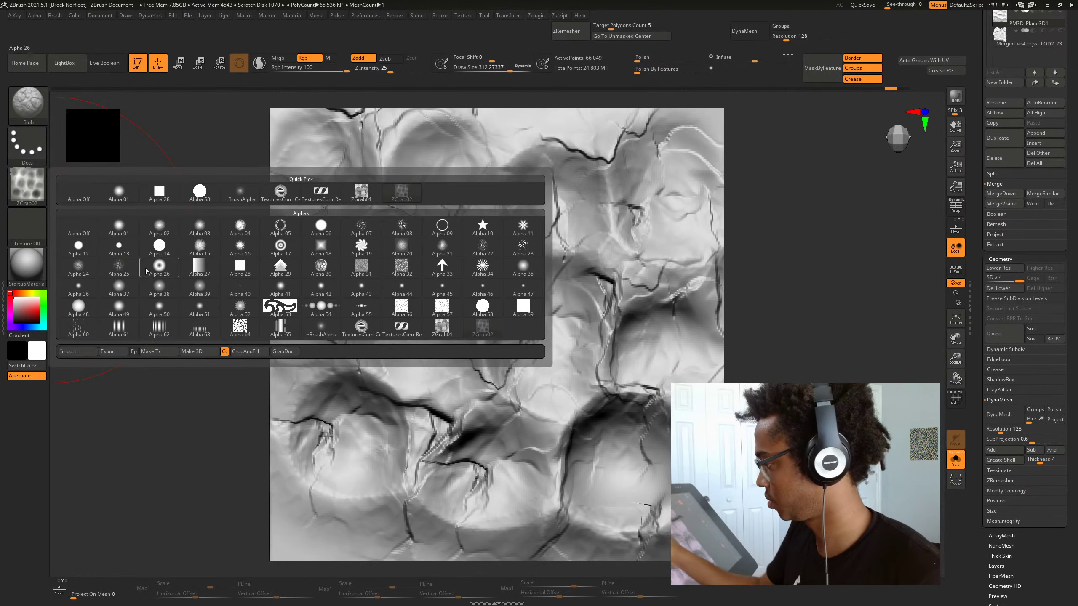
click(321, 326)
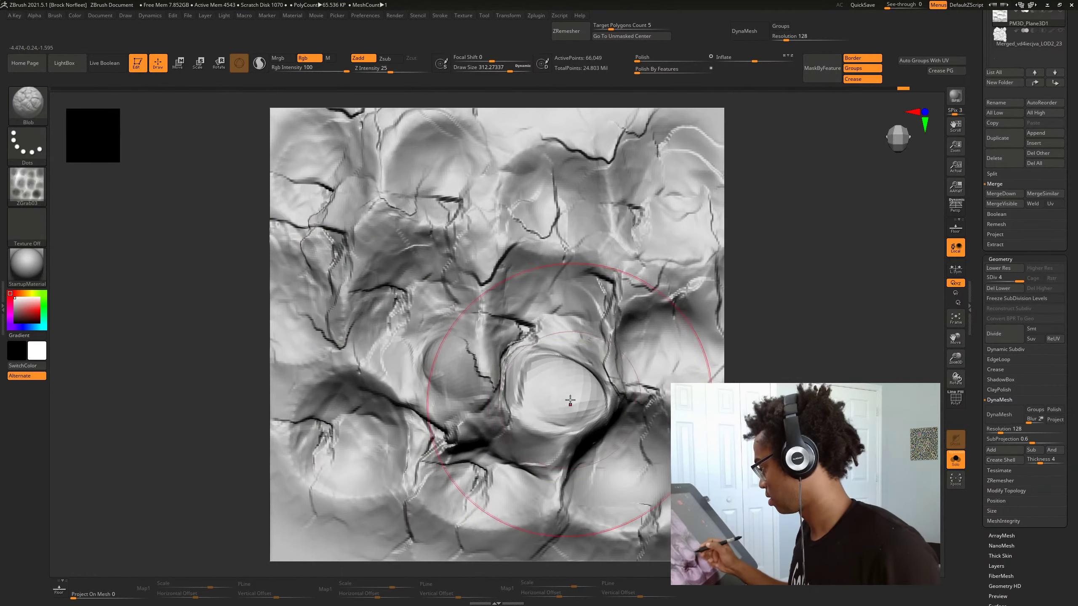
Load the ZGrab03 alpha into the Standard brush with DragRect, test-stamp it on the plane and undo the stamp
key(b)
key(s)
key(t)
click(29, 189)
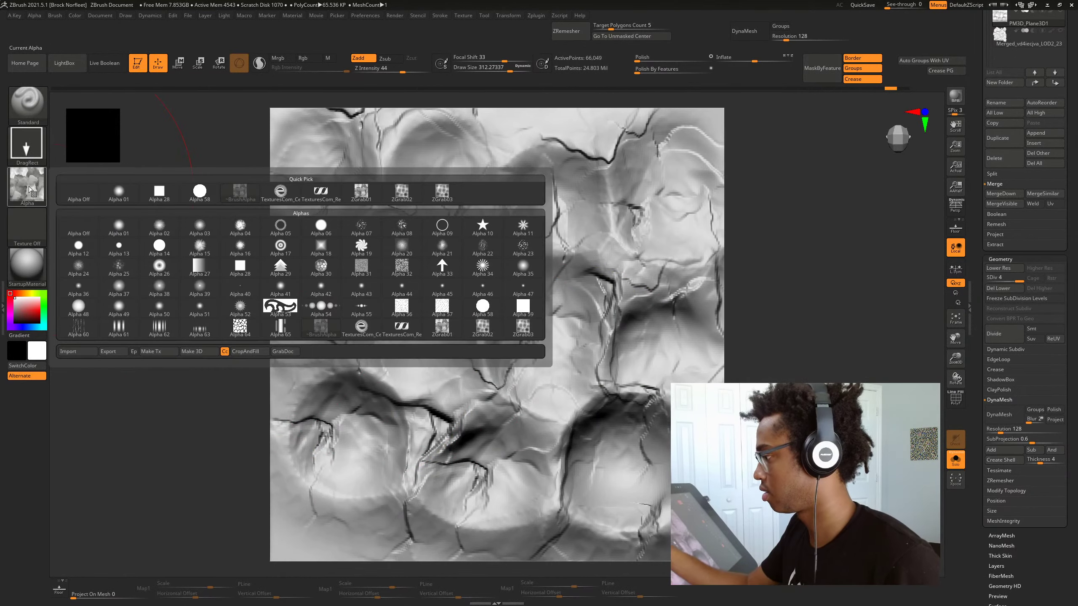
click(442, 194)
drag(414, 361, 541, 378)
alt+drag(786, 373, 751, 390)
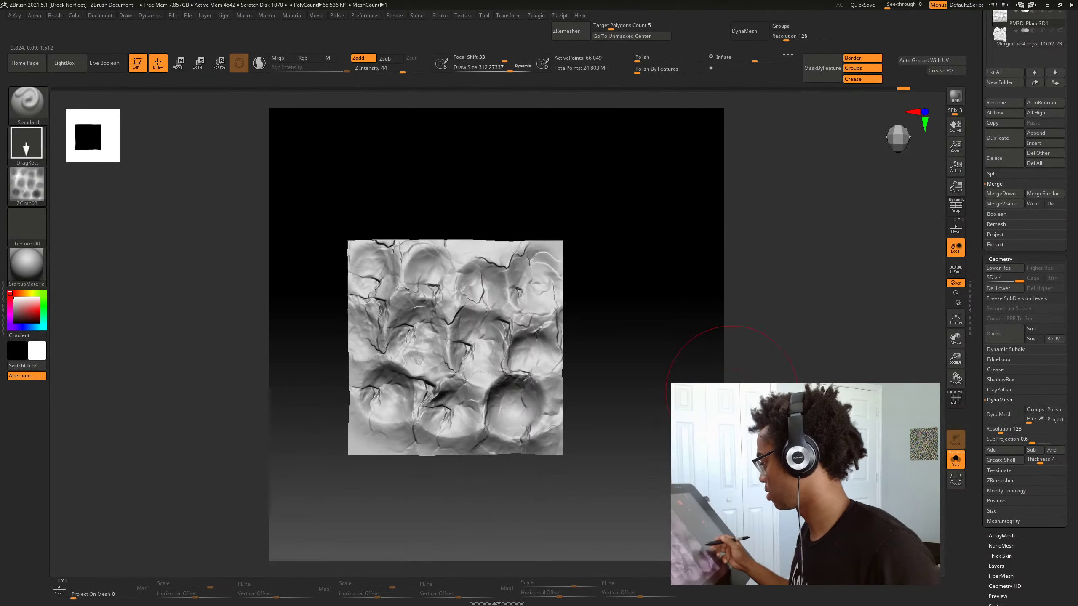
key(ctrl+z)
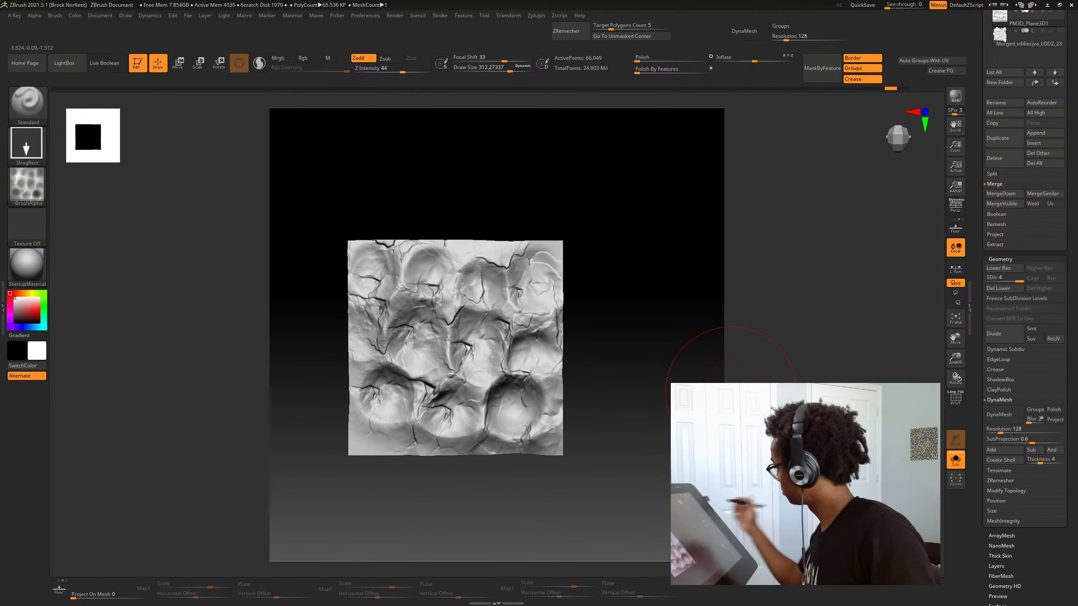
Make the rock subtool Merged_vd4iecjva_LOD2_12 the active one
drag(1065, 102, 1063, 146)
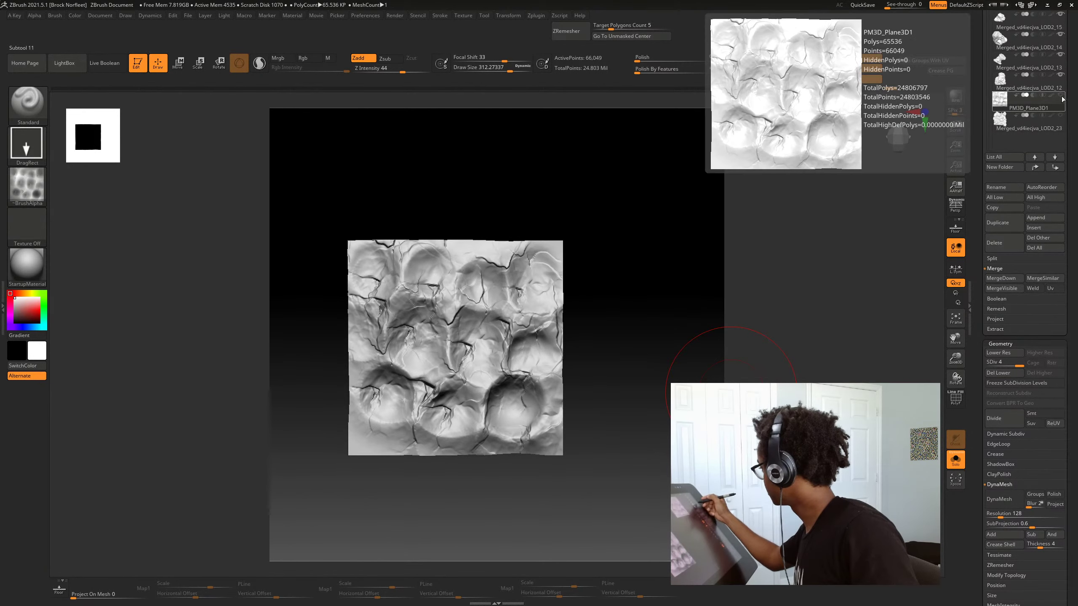
drag(1069, 93, 1070, 116)
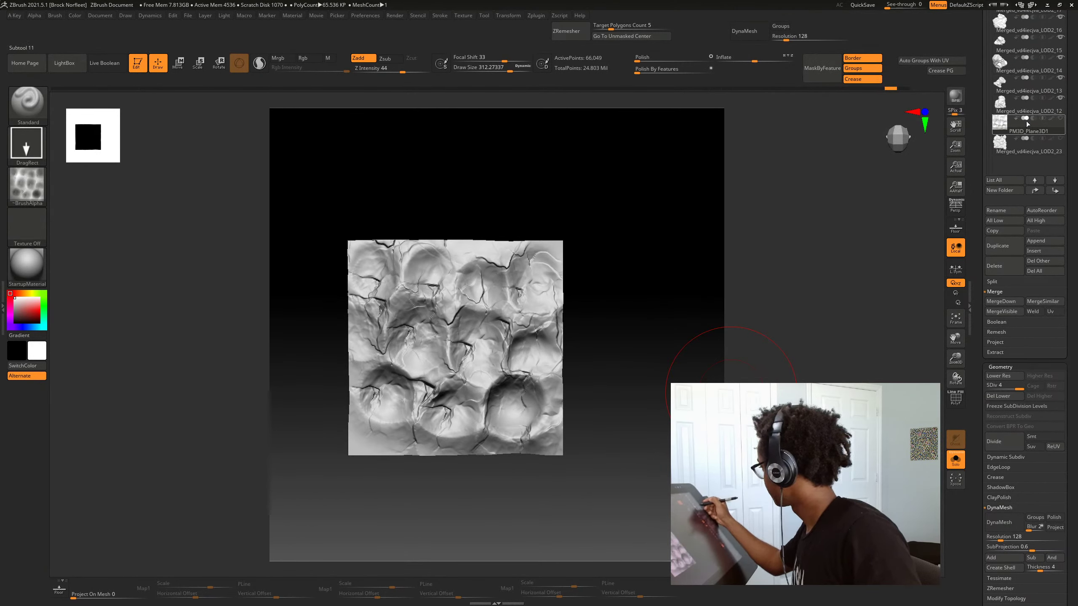
click(1002, 112)
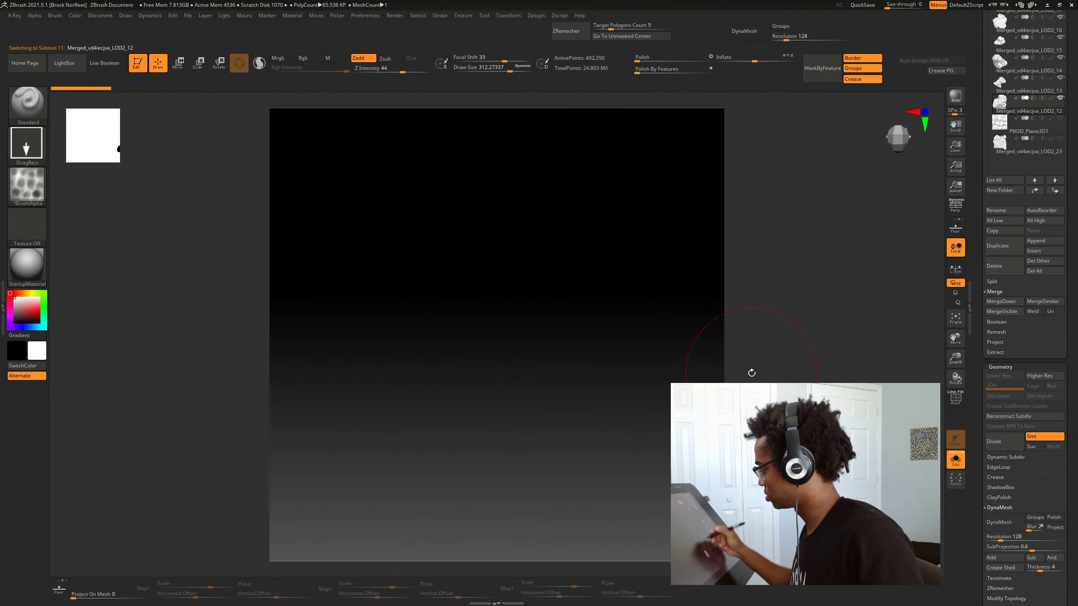
Resize the document back to 1920 by 1080 pixels and resume editing the rock tool
click(98, 15)
click(143, 214)
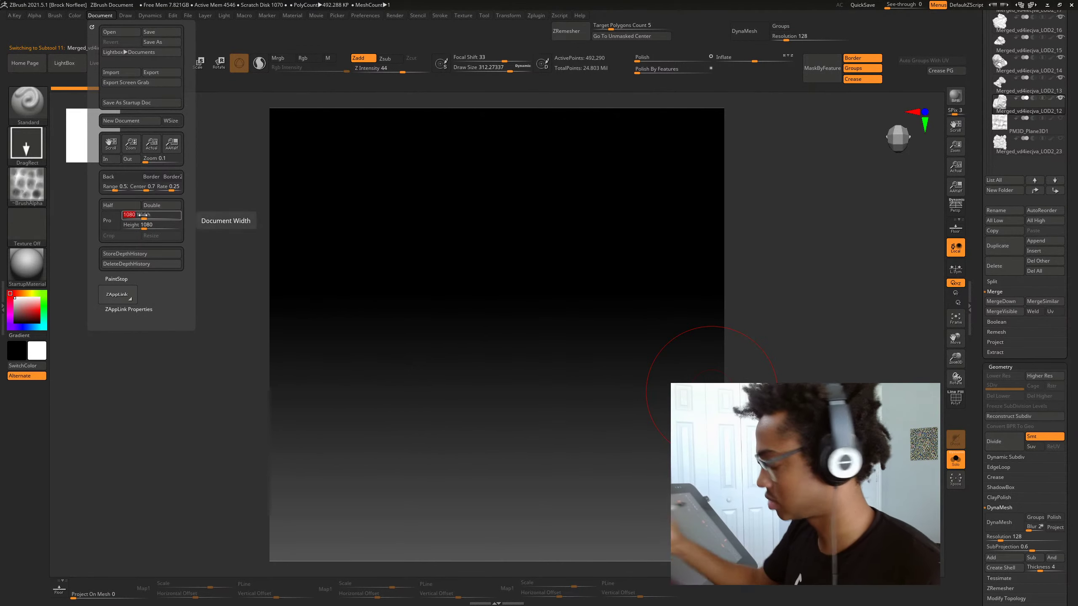
text(1920)
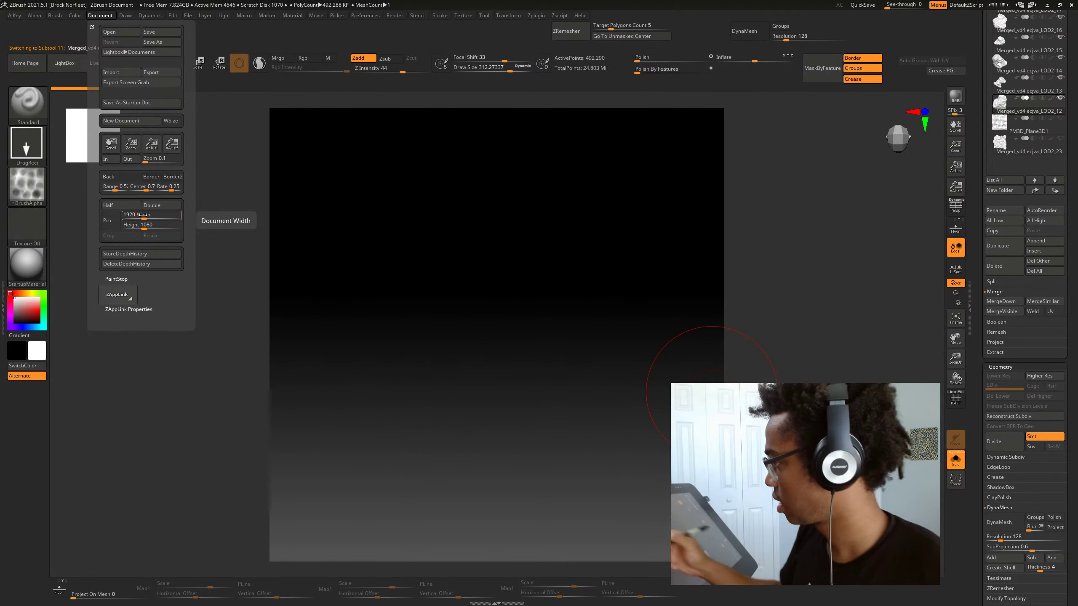
click(136, 224)
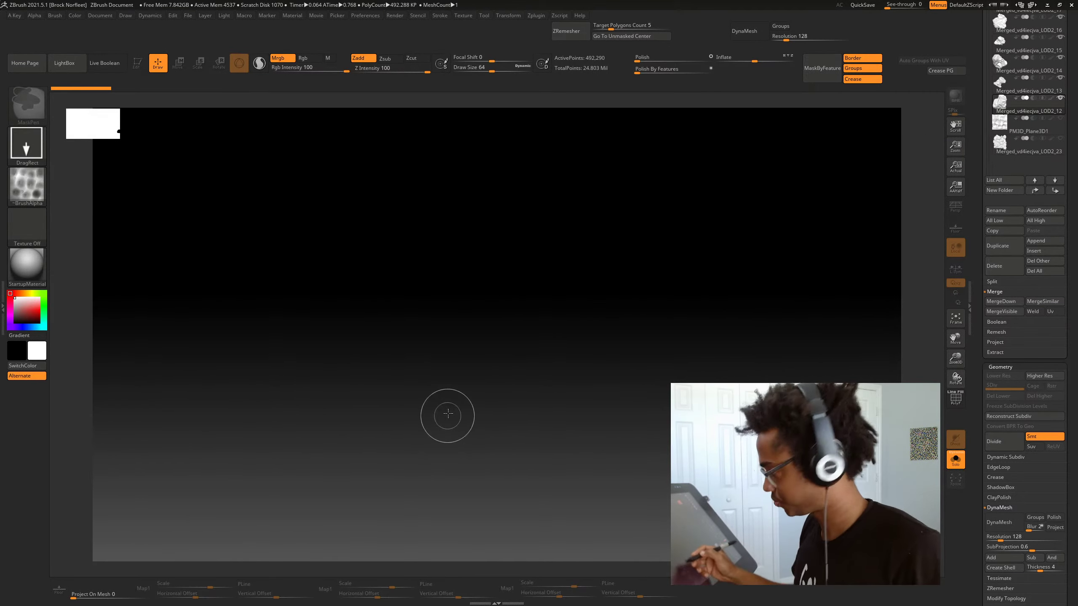
key(t)
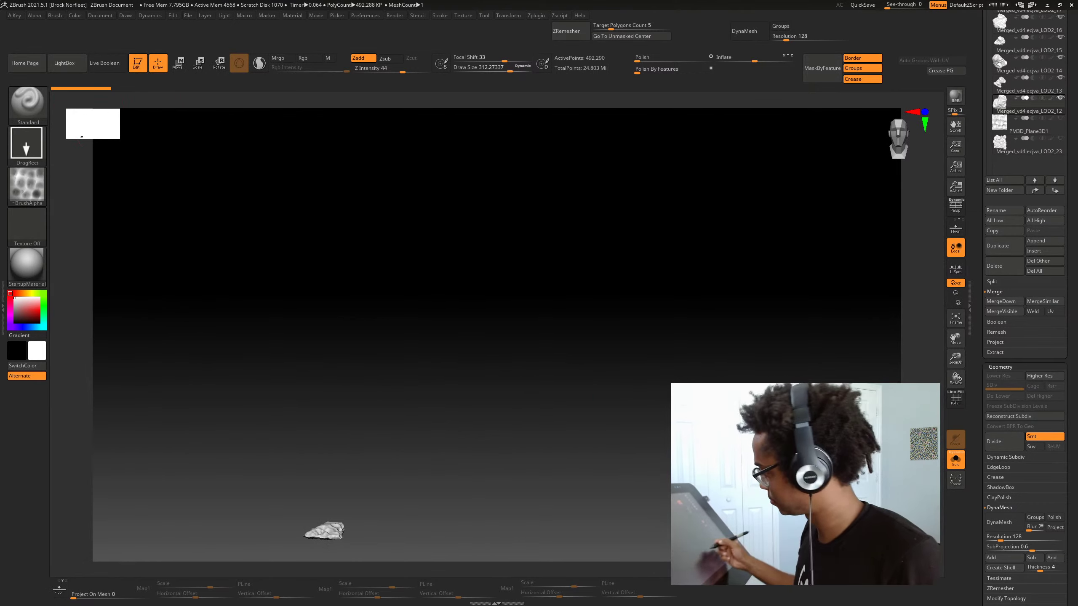
Select the tall rock pillar among the rock assets, isolate it in Solo mode and frame it
key(f)
ctrl+right_drag(578, 407, 668, 483)
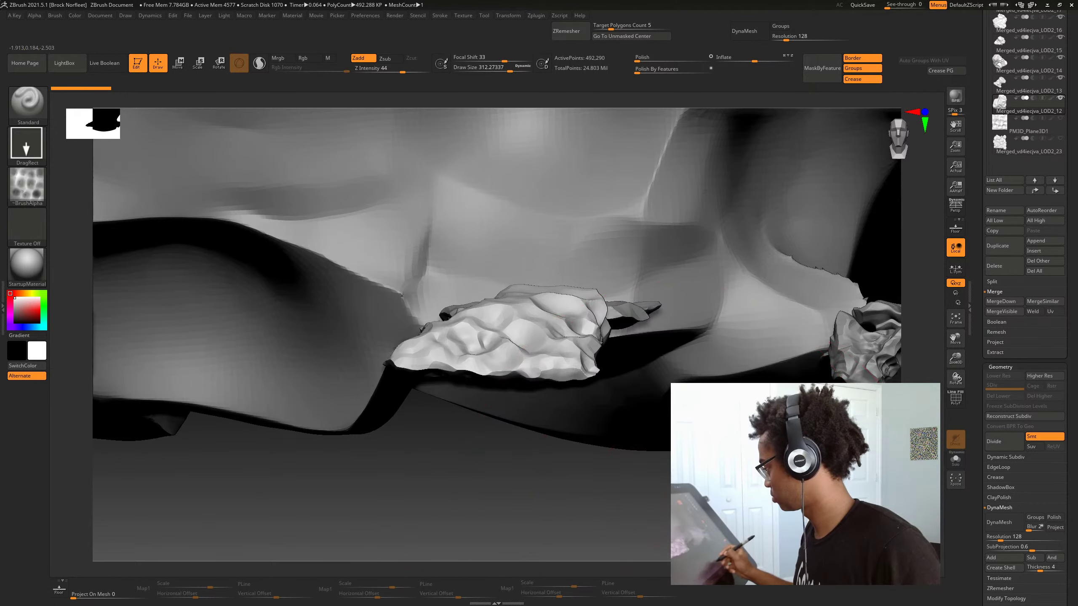
alt+drag(595, 475, 467, 452)
alt+click(712, 298)
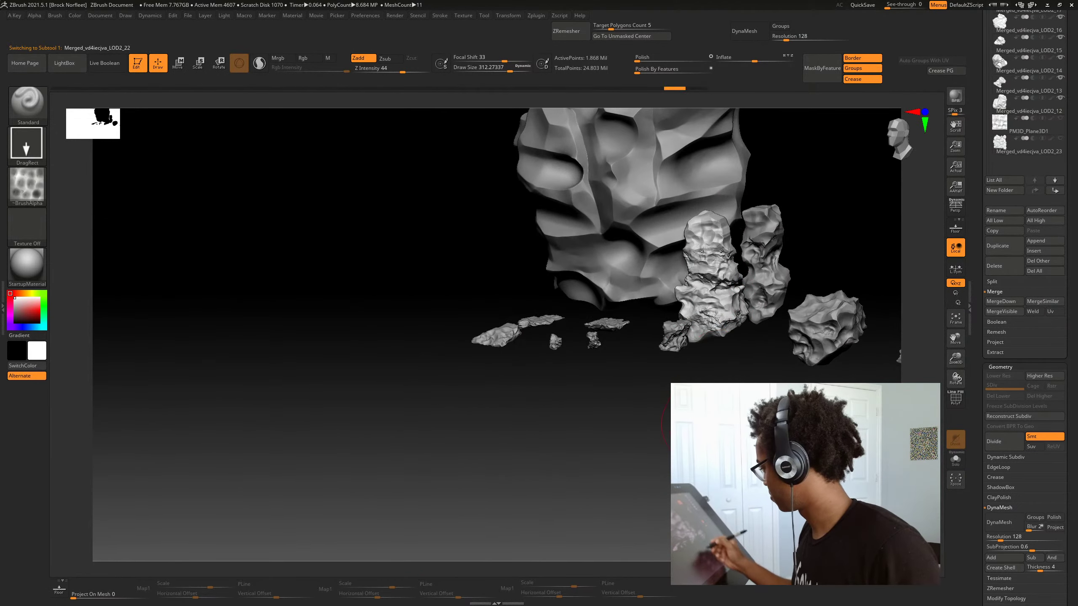
key(alt+s)
key(f)
Try stamping the grabbed alpha onto the front of the rock pillar with a larger brush and undo it
mouse_move(649, 496)
mouse_down()
mouse_move(650, 484)
mouse_move(661, 485)
mouse_move(656, 513)
mouse_up()
key(space)
drag(543, 406, 546, 407)
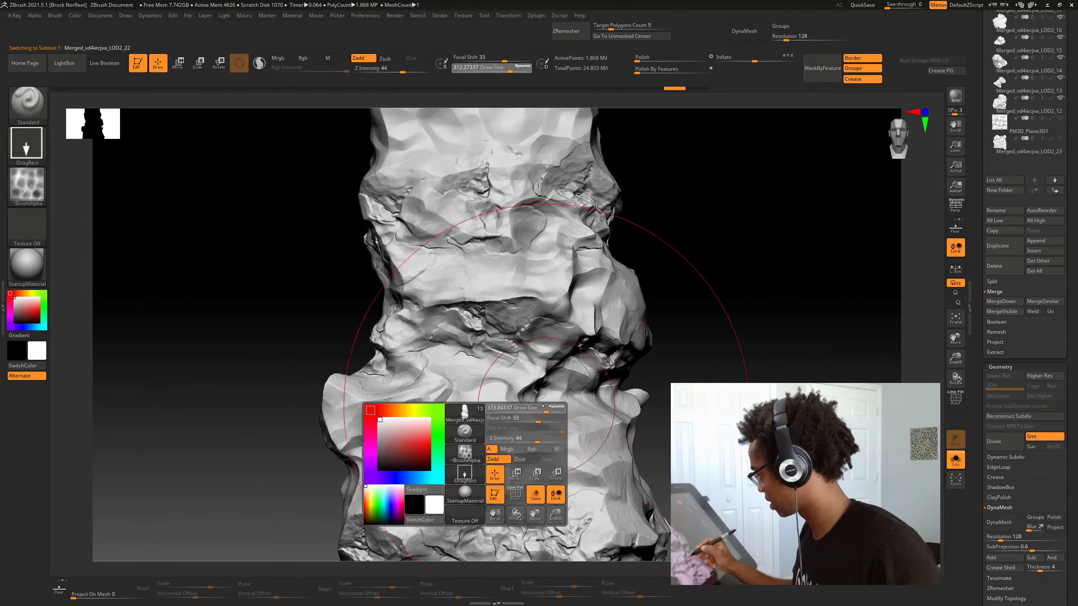
drag(455, 426, 533, 439)
drag(660, 424, 711, 398)
key(ctrl+z)
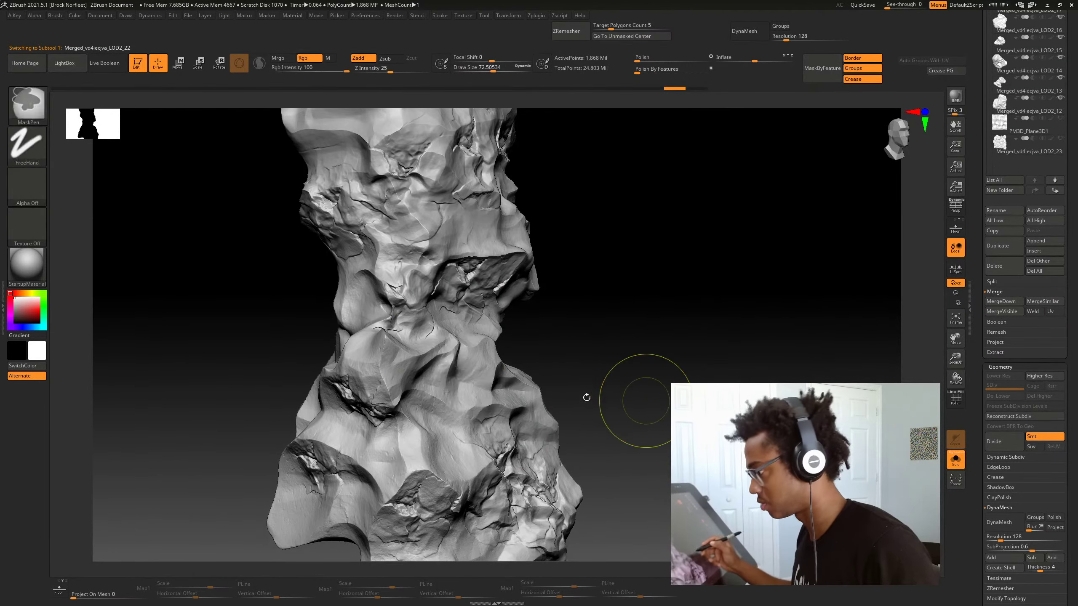
Set the Standard brush's Focal Shift to 15 and stamp the grabbed alpha on the pillar's middle section
key(space)
drag(550, 389, 557, 390)
drag(448, 373, 521, 381)
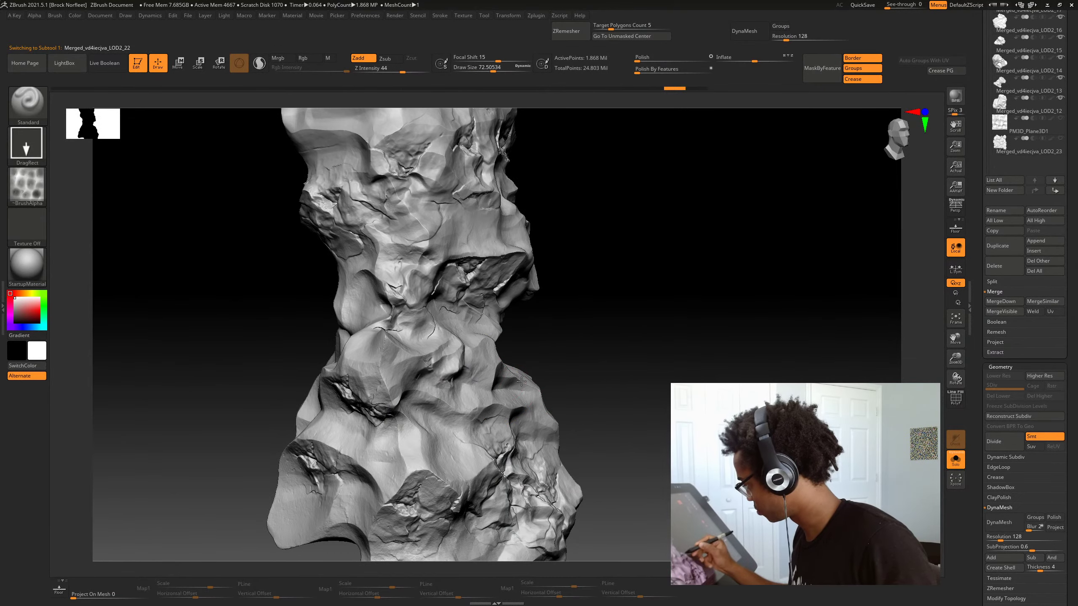
drag(636, 360, 594, 370)
key(space)
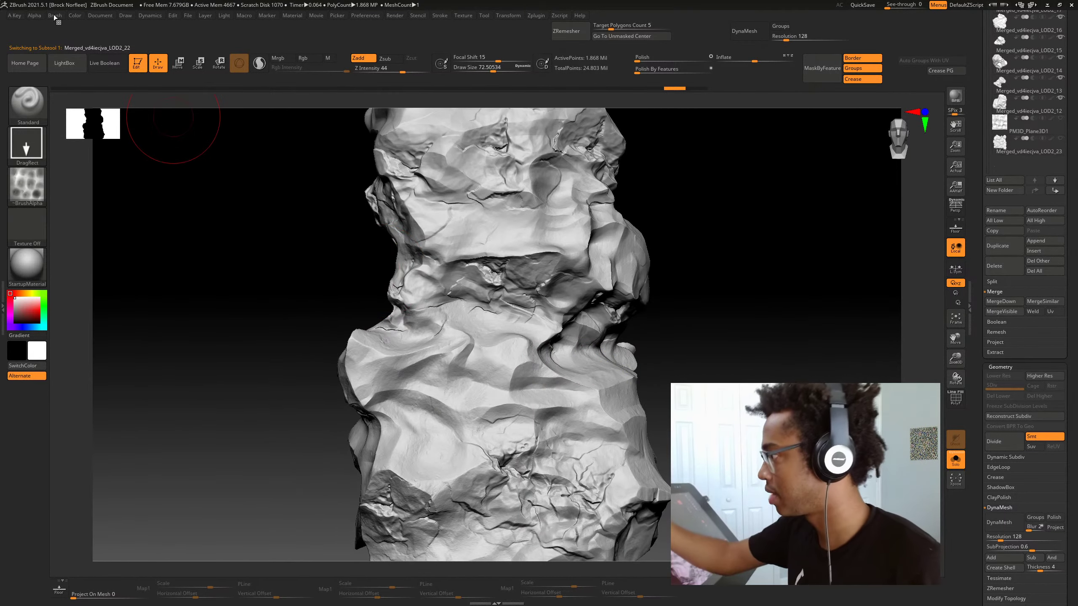
Raise the MidValue of the grabbed alpha in its Modify settings
click(55, 16)
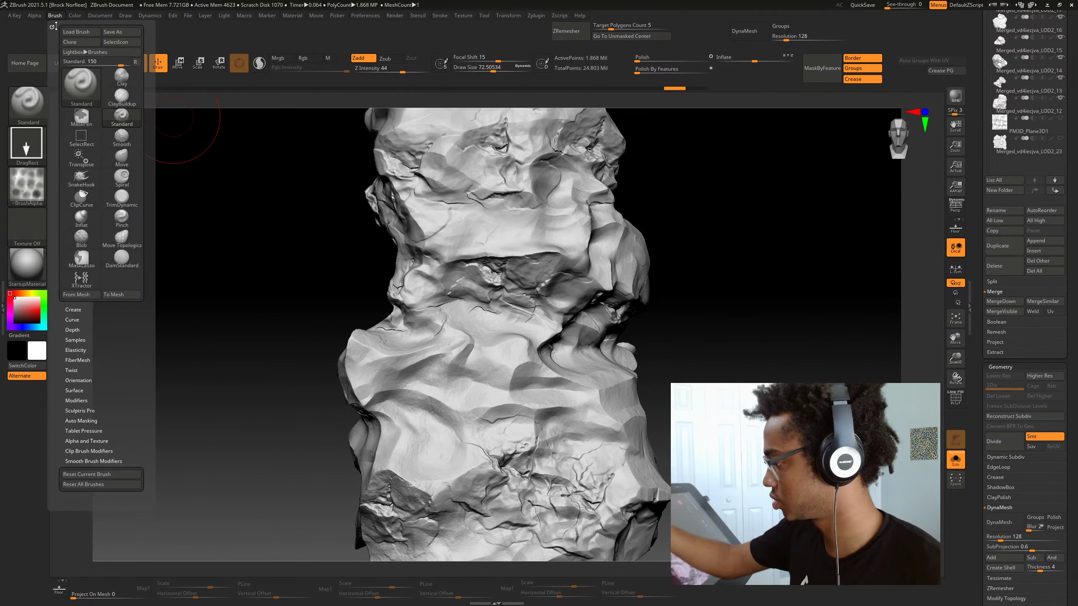
scroll(113, 381, down, 2)
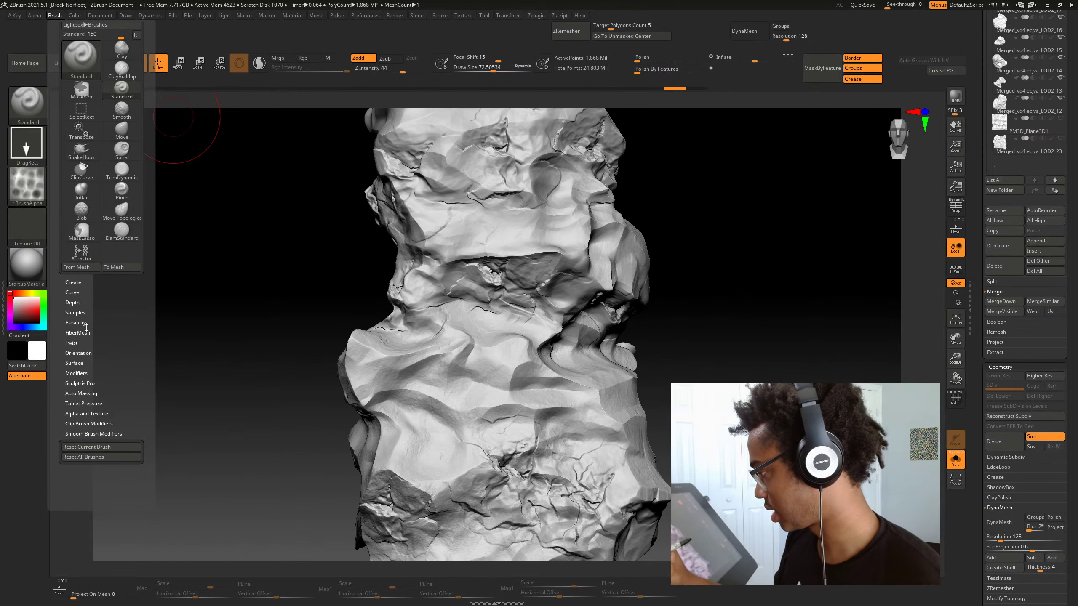
click(35, 16)
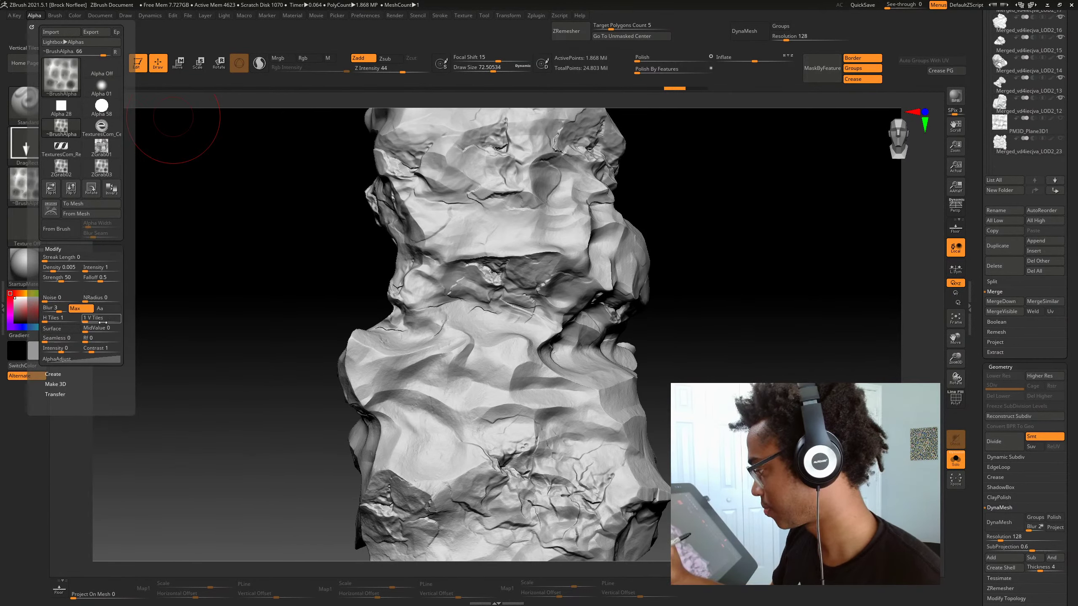
drag(90, 330, 100, 330)
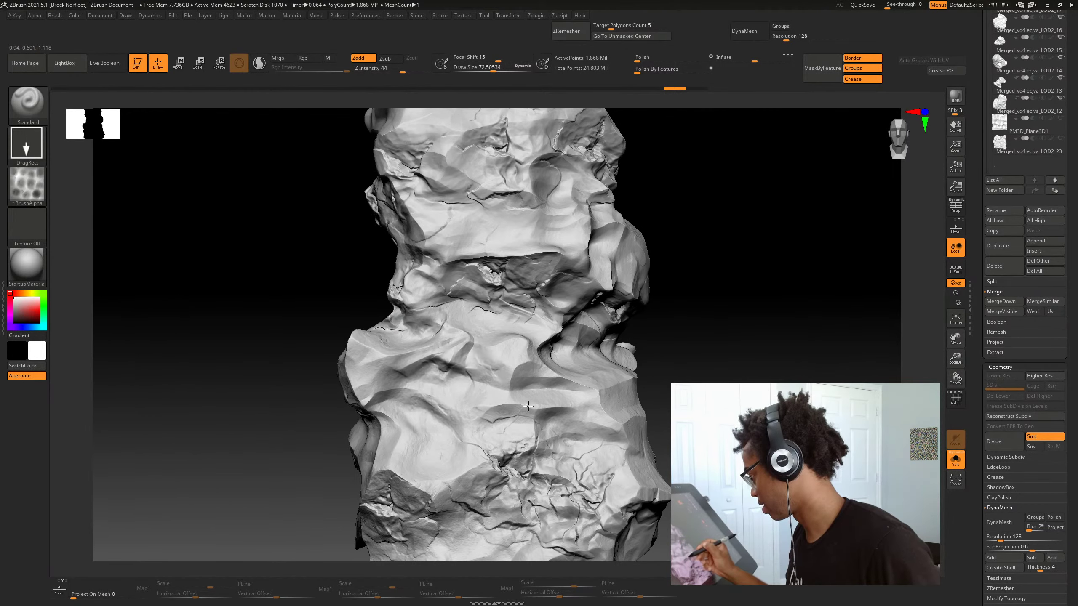
Try two stamps of the adjusted alpha on the pillar's middle section, undoing each one
key(space)
drag(459, 388, 520, 403)
mouse_move(520, 403)
right_down()
mouse_move(594, 412)
mouse_move(578, 416)
right_up()
key(ctrl+z)
drag(654, 437, 712, 444)
drag(460, 412, 511, 431)
alt+drag(695, 441, 630, 436)
key(ctrl+z)
Set the Standard brush to Z Intensity 70 and Focal Shift 12, test-stamp the alpha on the pillar and undo it
key(space)
drag(464, 403, 518, 419)
key(space)
key(ctrl+z)
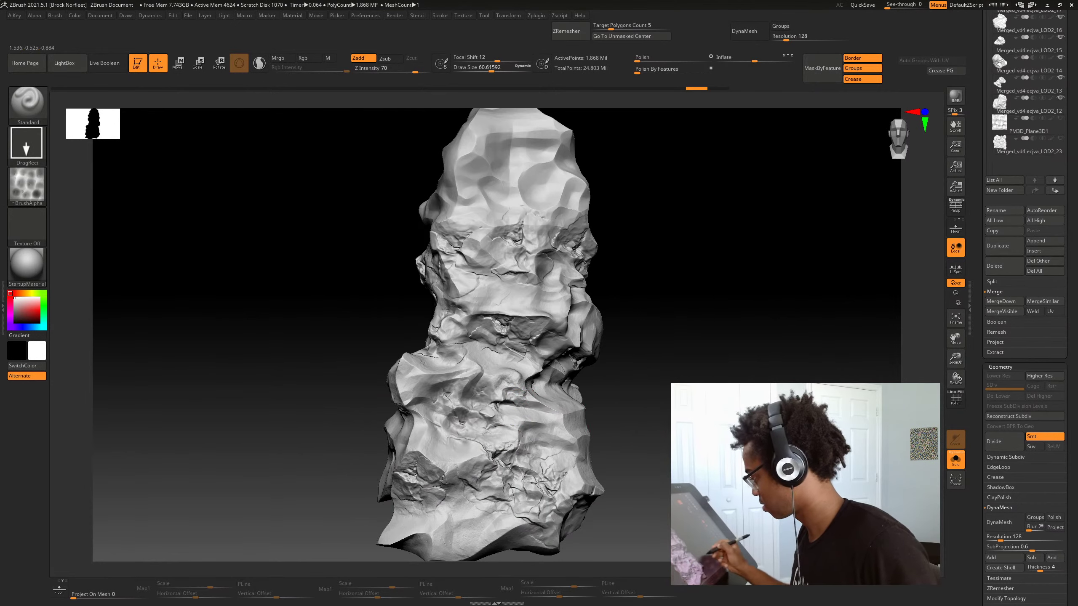
alt+drag(690, 459, 646, 421)
drag(645, 421, 635, 423)
key(ctrl+z)
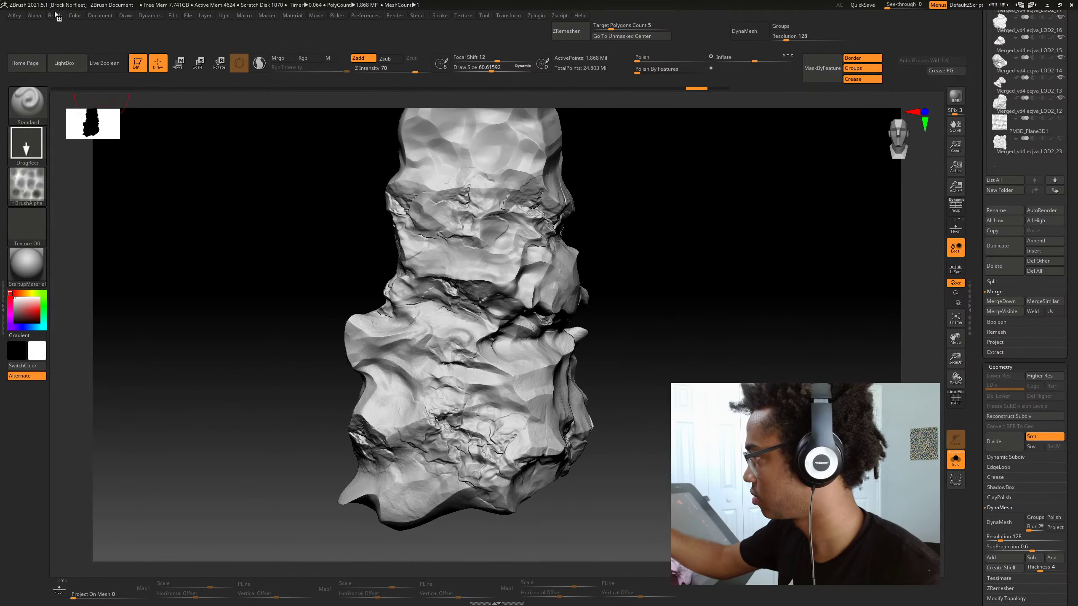
Set the grabbed alpha's horizontal and vertical tiling to 2, test-stamp it on the pillar's lower section and undo the stamp
click(56, 15)
mouse_move(35, 15)
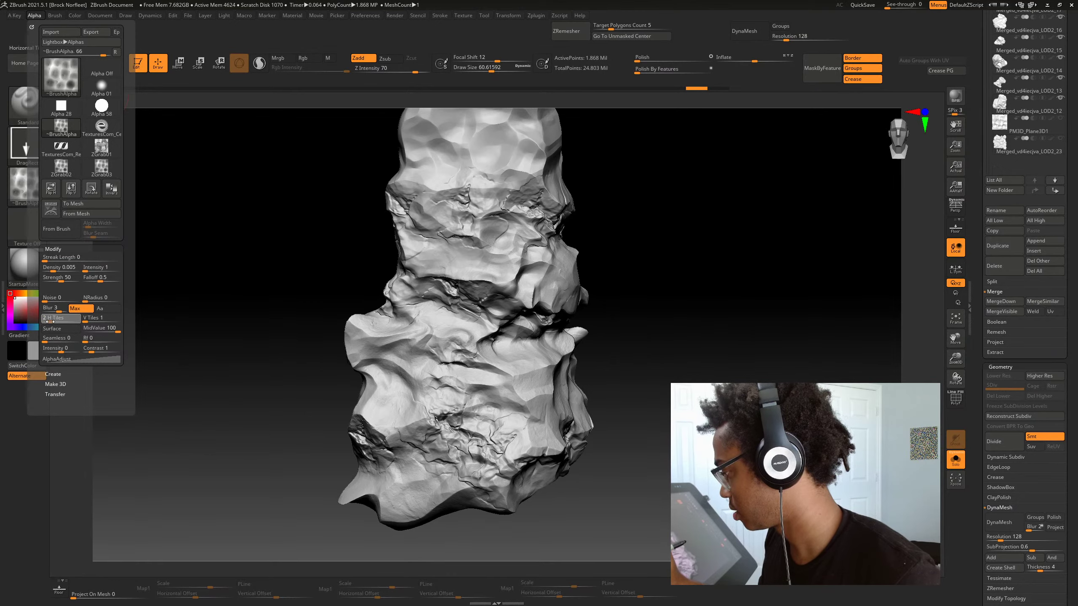
drag(48, 321, 90, 318)
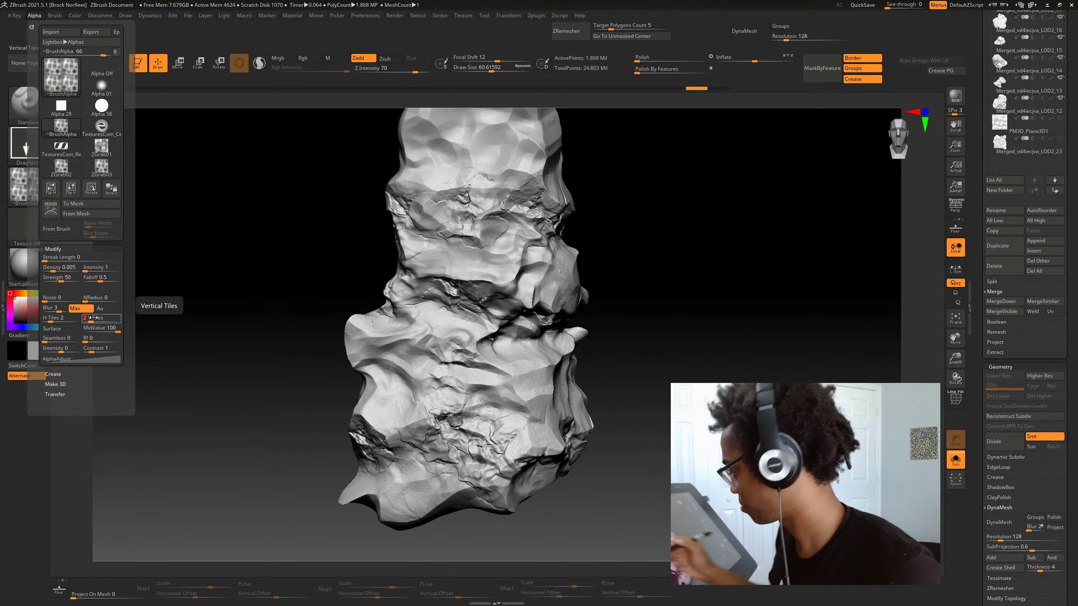
drag(424, 381, 507, 396)
drag(650, 413, 670, 410)
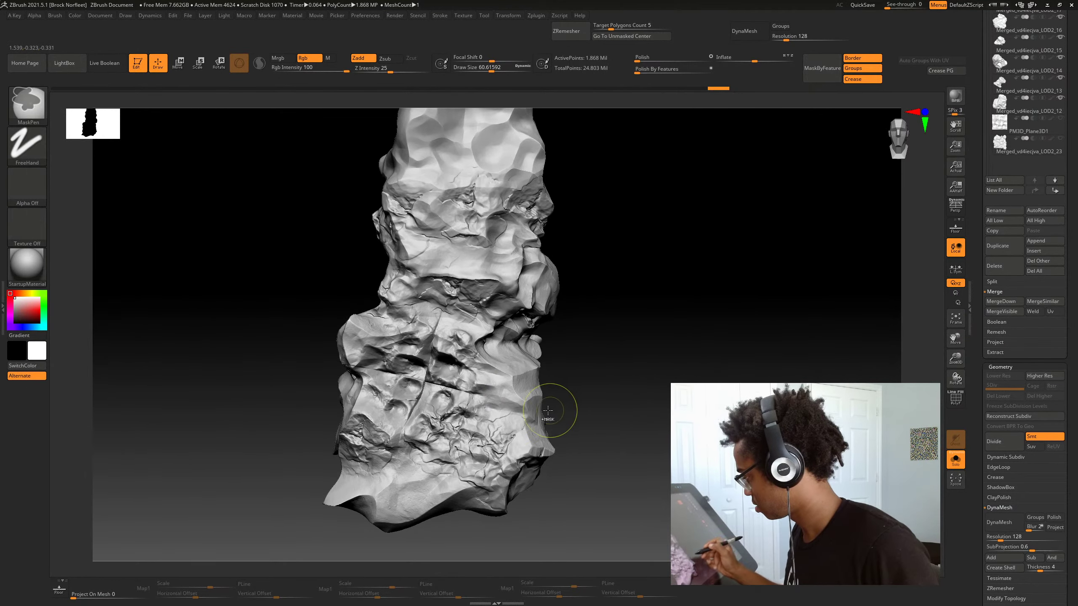
key(ctrl+z)
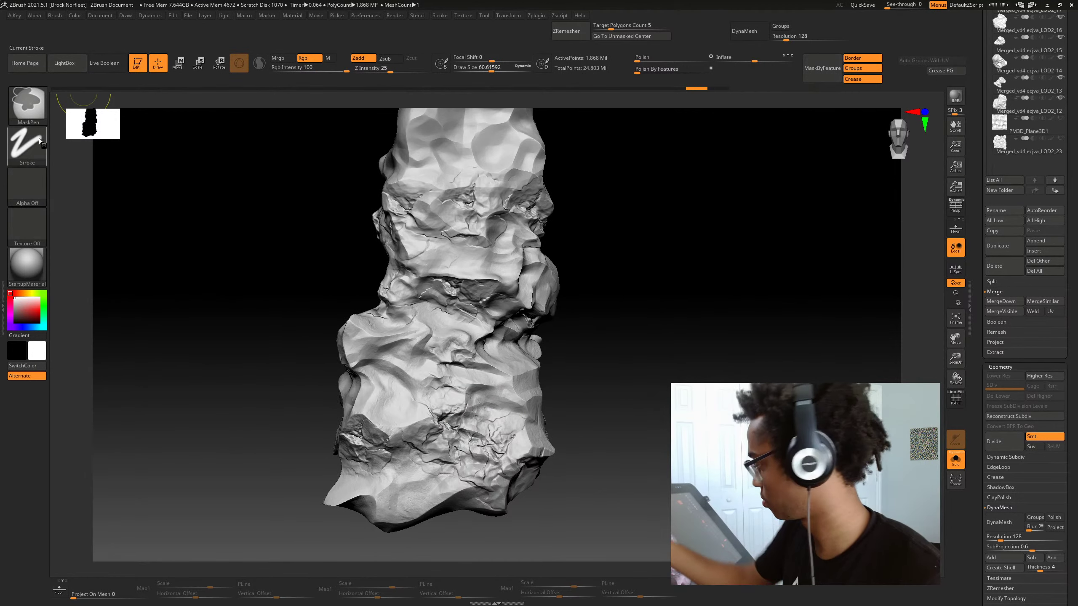
Return the alpha's horizontal and vertical tiling to a single tile, then test-stamp it on the pillar's lower section and undo the stamp
click(34, 15)
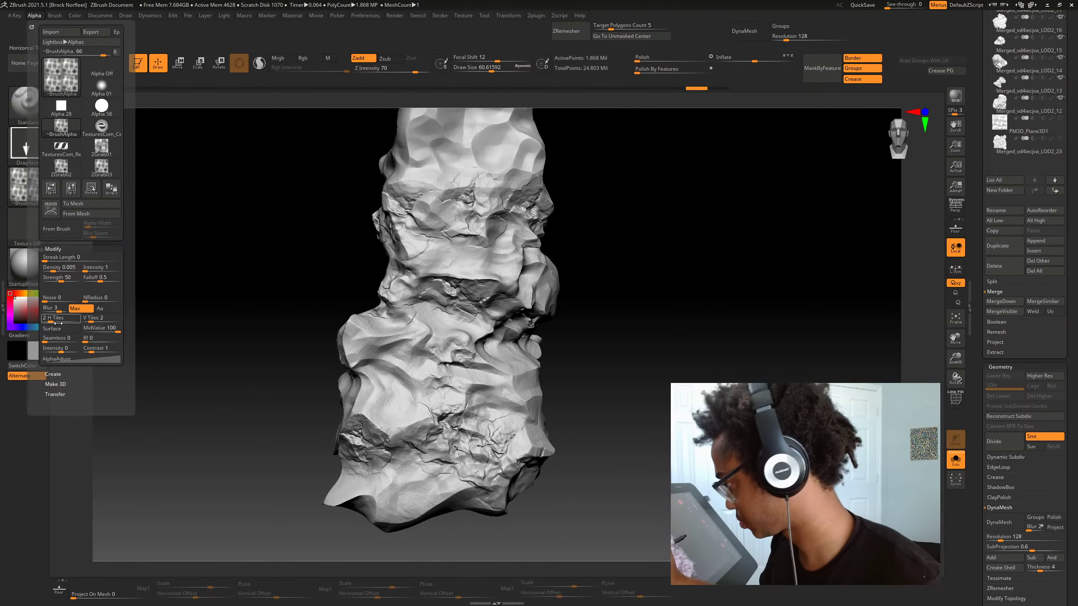
drag(46, 322, 84, 321)
drag(398, 396, 441, 407)
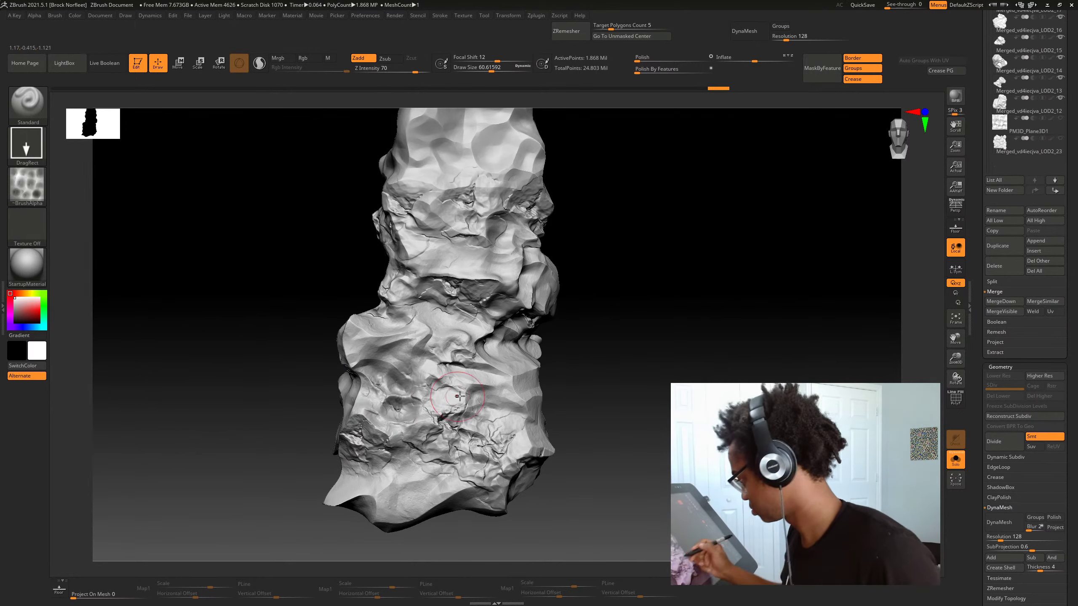
ctrl+right_drag(460, 378, 460, 420)
alt+drag(696, 331, 696, 339)
key(ctrl+z)
Stamp the single-tile alpha repeatedly across the smooth areas of the pillar's lower section
drag(437, 336, 483, 357)
alt+drag(721, 365, 722, 297)
drag(738, 361, 615, 402)
drag(476, 390, 509, 418)
drag(611, 395, 645, 382)
alt+drag(645, 382, 615, 409)
drag(473, 374, 502, 392)
alt+drag(629, 459, 603, 446)
alt+drag(603, 446, 594, 481)
drag(495, 443, 519, 450)
drag(570, 428, 622, 427)
drag(579, 345, 423, 314)
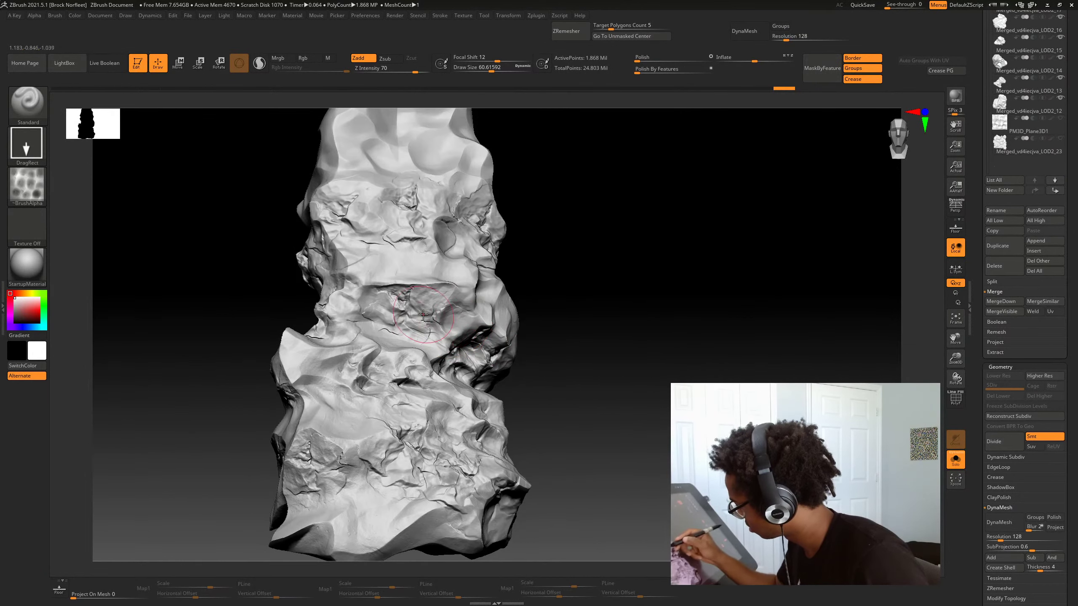
Set the Standard brush to Z Intensity 41 and Focal Shift 24, and review the stamped detail around the whole pillar
right_click(580, 366)
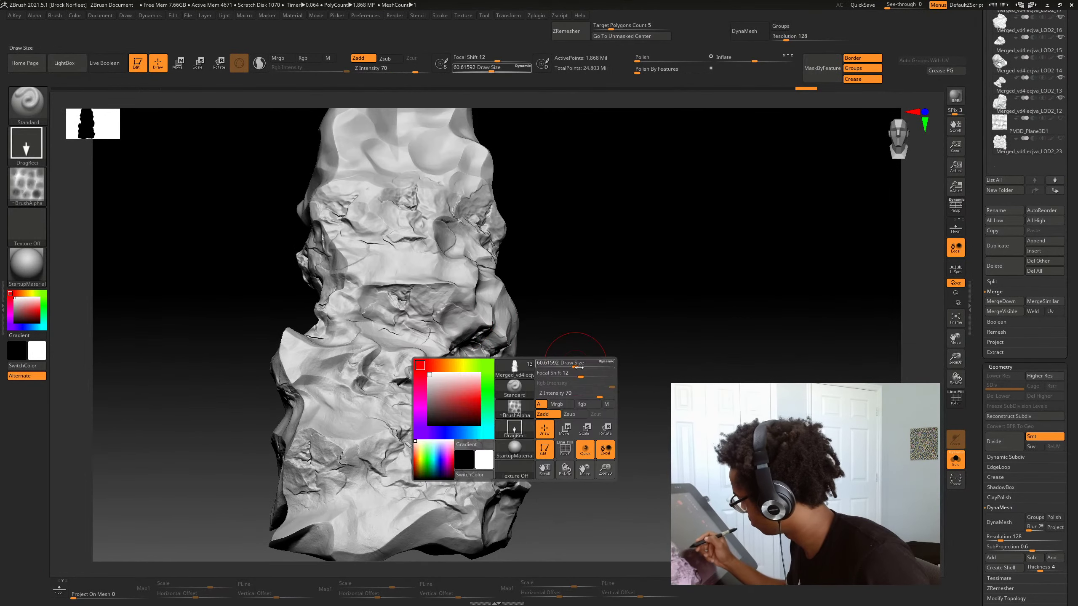
click(584, 390)
drag(587, 376, 585, 376)
alt+drag(628, 408, 624, 340)
drag(688, 365, 621, 387)
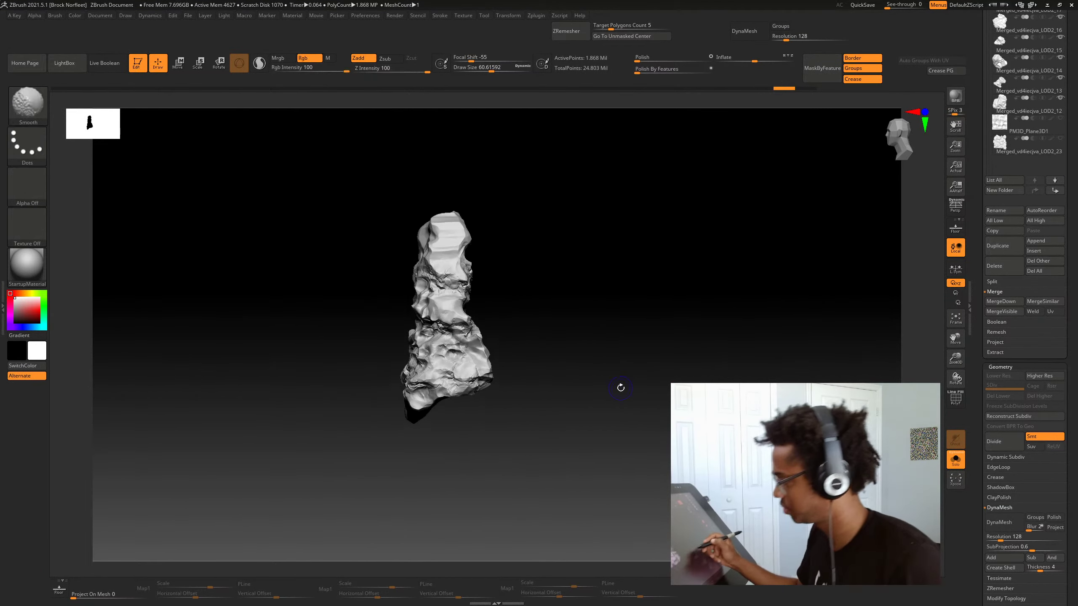
alt+drag(634, 425, 613, 458)
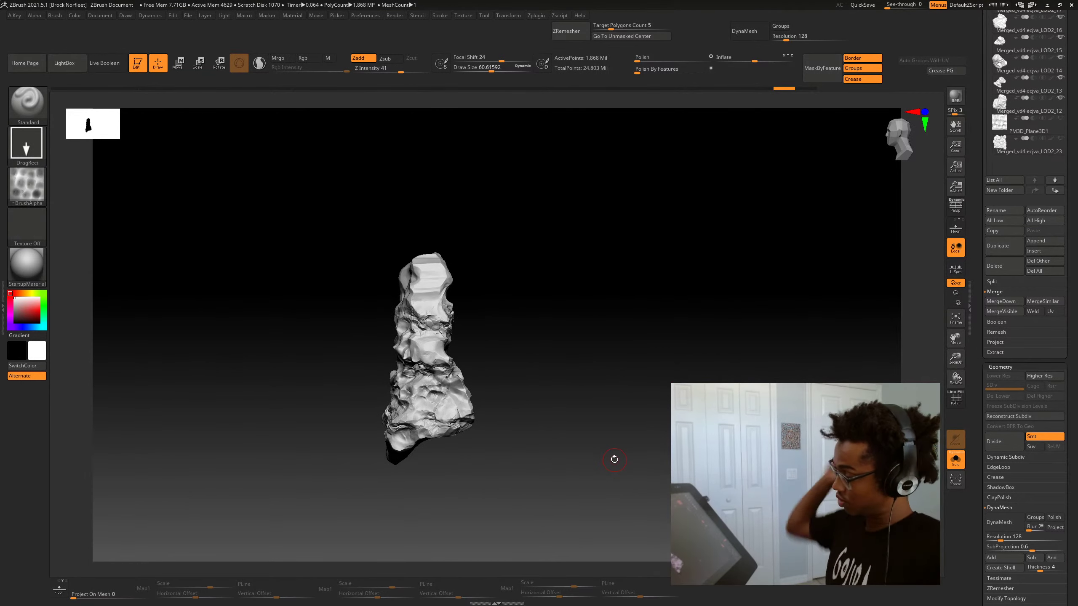
mouse_move(482, 291)
mouse_down()
mouse_move(539, 340)
mouse_move(529, 353)
mouse_move(500, 355)
mouse_up()
mouse_move(412, 312)
shift+mouse_down()
mouse_move(493, 345)
mouse_move(493, 373)
mouse_move(481, 349)
mouse_move(526, 399)
mouse_move(463, 416)
mouse_move(495, 413)
mouse_move(505, 438)
mouse_move(505, 419)
mouse_move(556, 417)
mouse_move(592, 372)
shift+mouse_up()
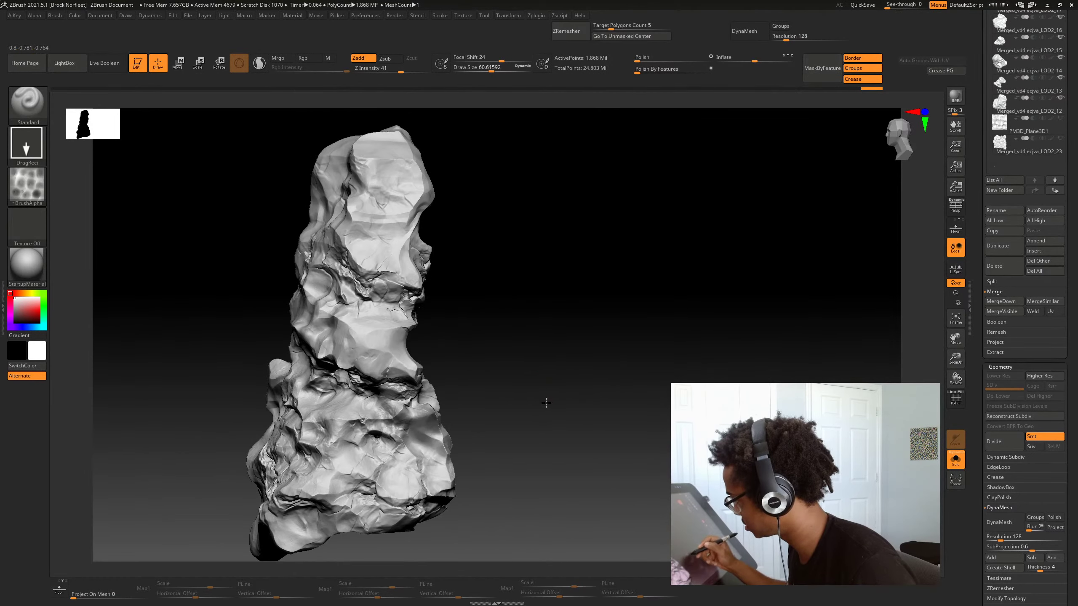
drag(546, 403, 582, 400)
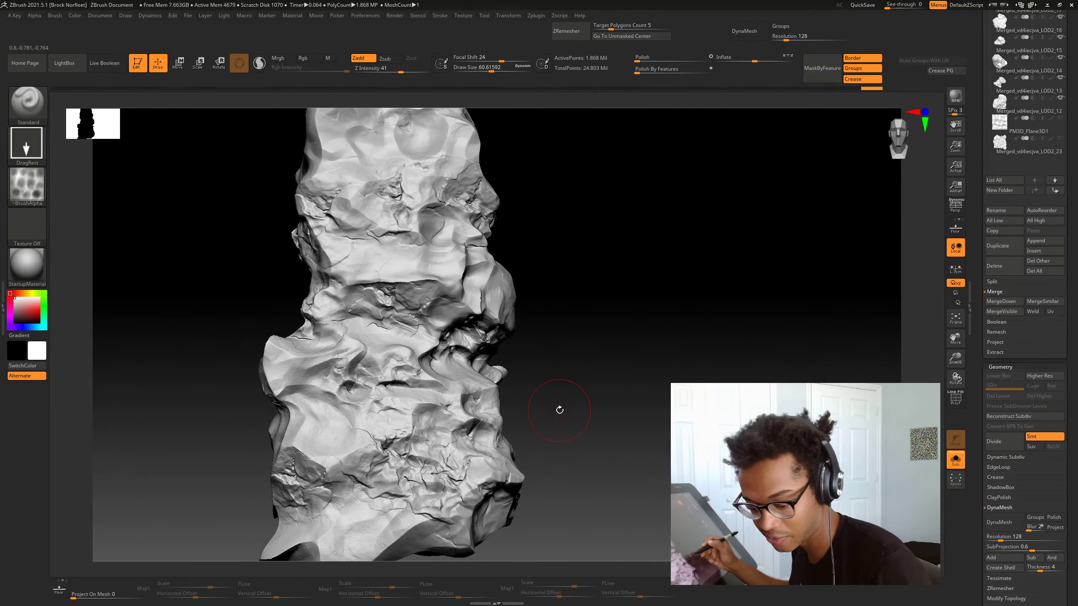
Keep the Standard brush active and switch its alpha to ZGrab01
key(b)
key(s)
key(t)
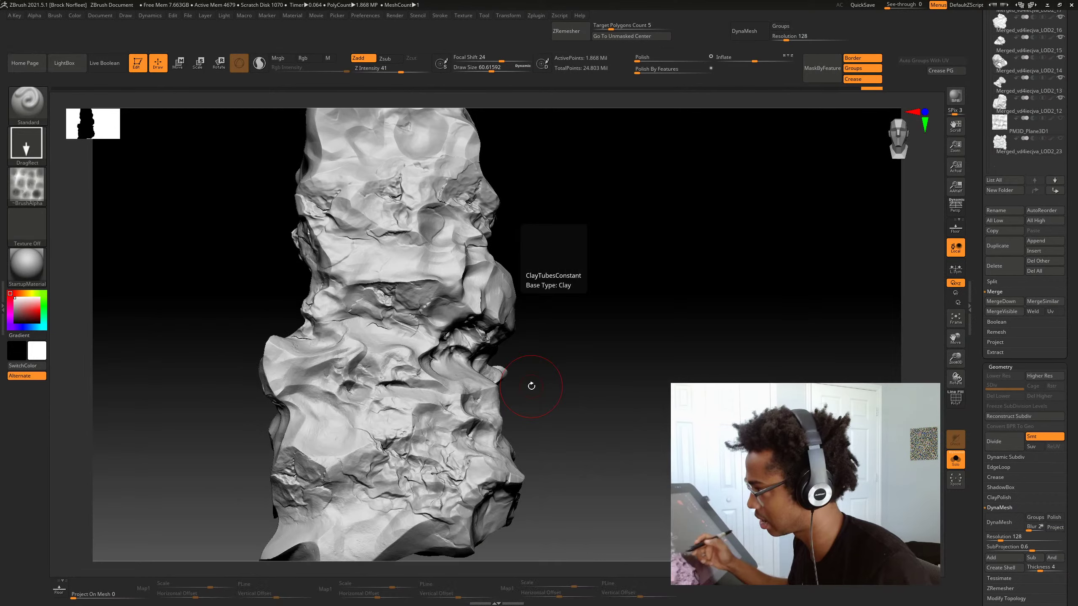
click(28, 181)
click(363, 194)
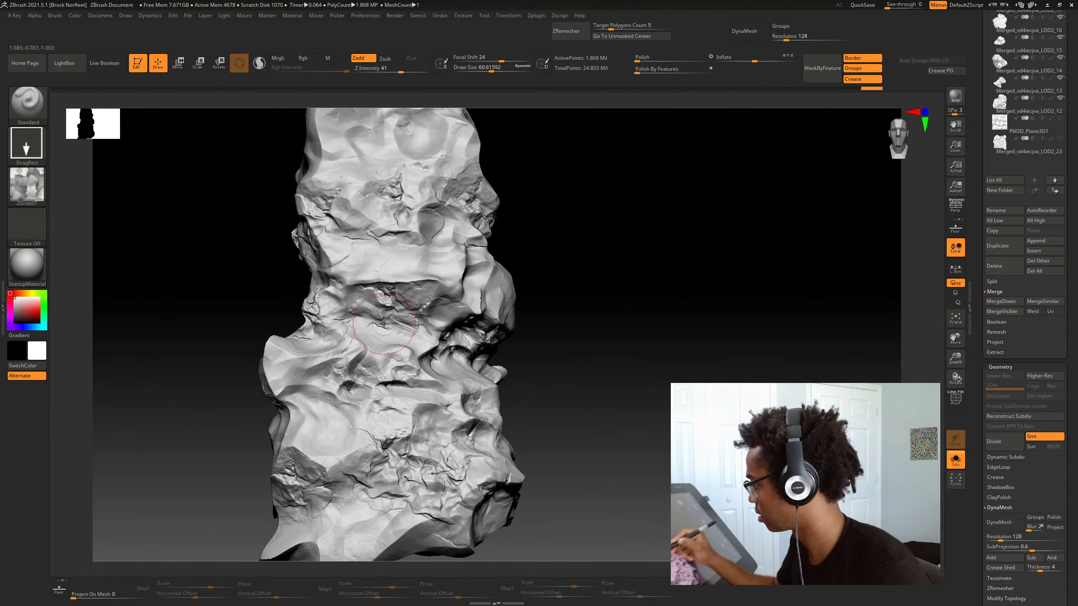
Test the new alpha on the isolated pillar's lower section and set the Standard brush's Focal Shift to 51
mouse_move(594, 352)
alt+mouse_down()
mouse_move(565, 352)
mouse_move(567, 373)
mouse_move(525, 380)
mouse_move(602, 414)
mouse_move(574, 401)
alt+mouse_up()
drag(478, 493, 331, 503)
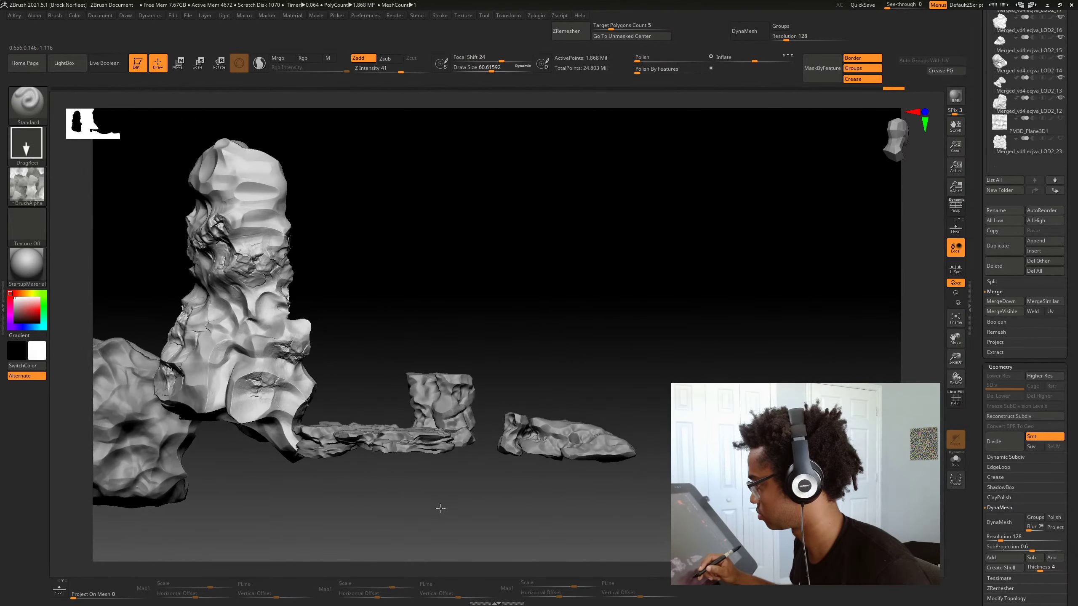
key(shift+alt+s)
drag(441, 508, 514, 537)
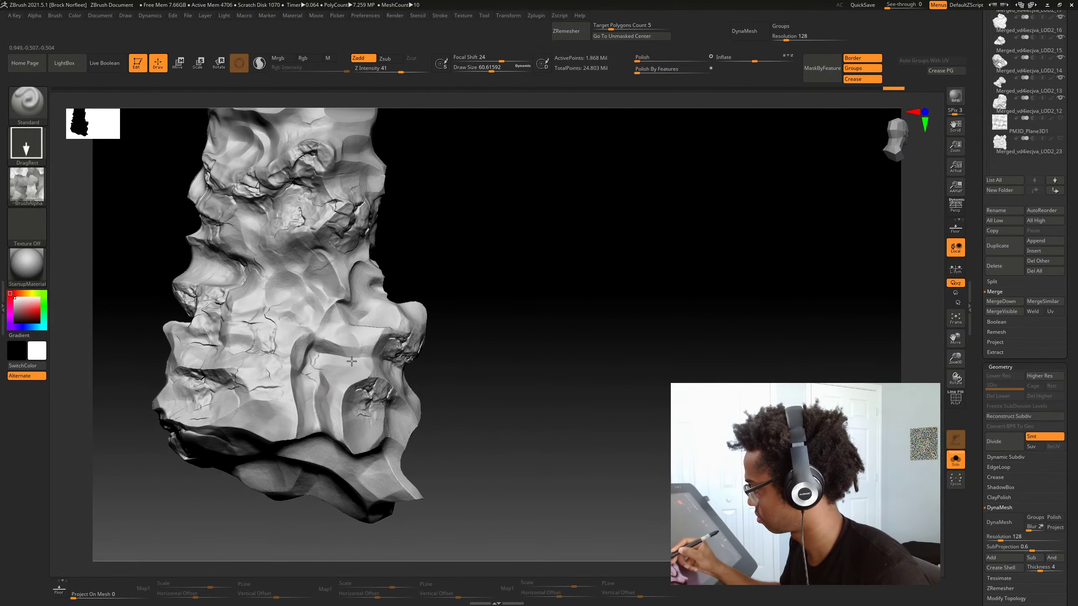
key(ctrl+z)
mouse_move(352, 362)
mouse_down()
mouse_move(330, 355)
mouse_move(375, 368)
mouse_up()
key(space)
mouse_move(520, 370)
mouse_down()
mouse_move(483, 397)
mouse_move(479, 414)
mouse_up()
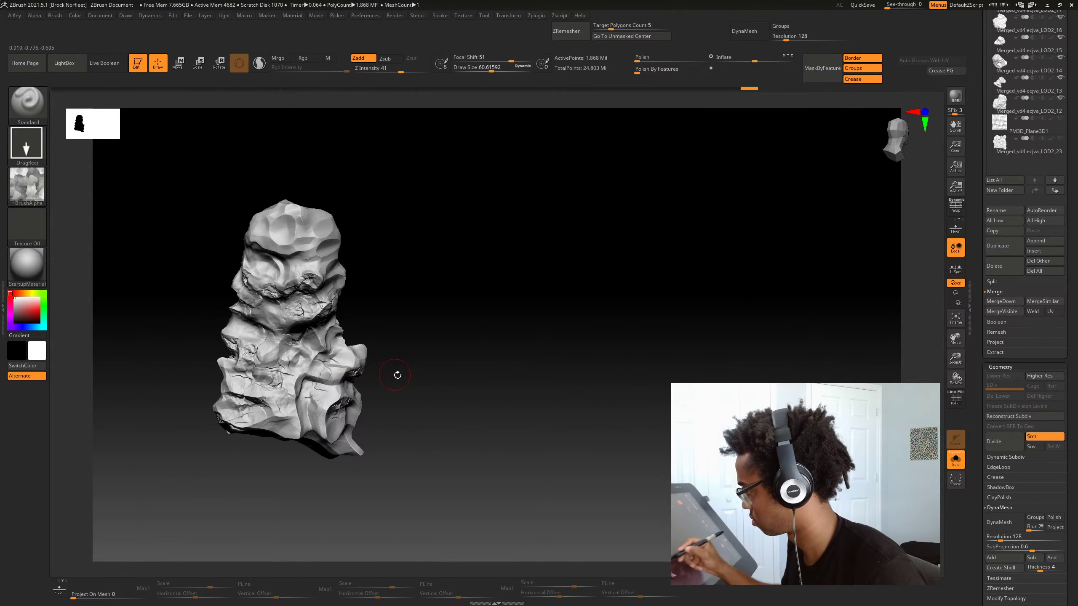
Switch to the TrimDynamic brush and set its Focal Shift to -72 and draw size to about 58
mouse_move(397, 375)
shift+mouse_down()
mouse_move(457, 386)
mouse_move(414, 385)
mouse_move(466, 406)
mouse_move(472, 378)
shift+mouse_up()
key(b)
key(d)
key(s)
key(b)
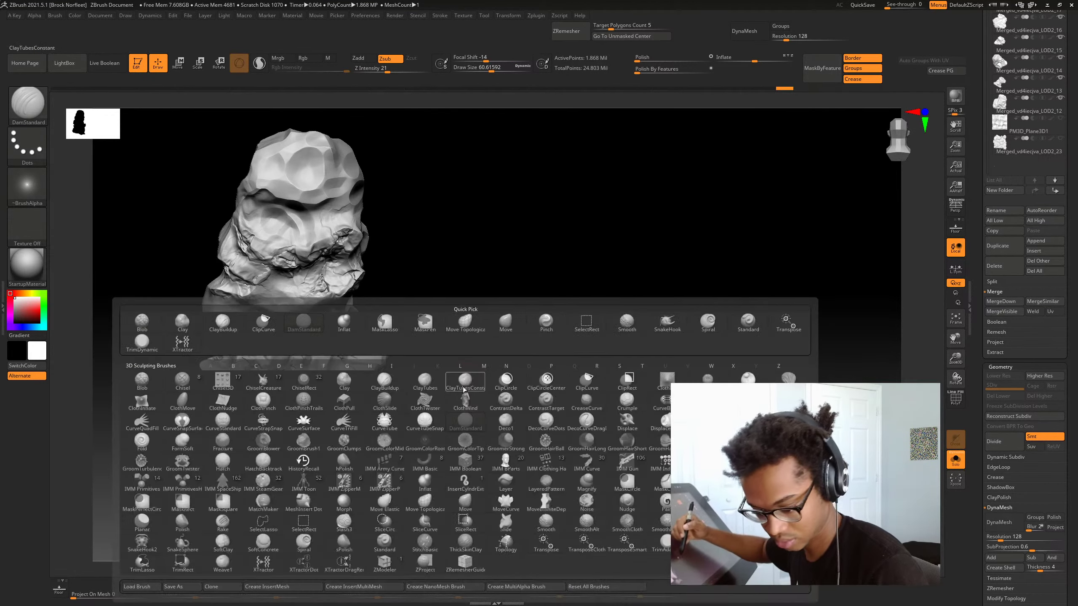
key(t)
key(d)
key(space)
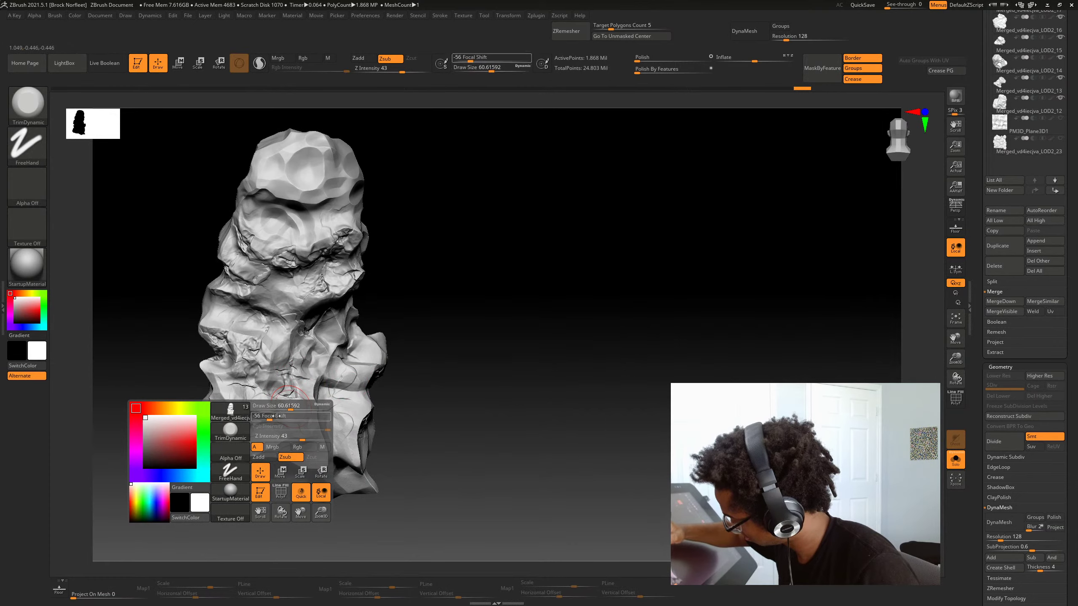
drag(277, 416, 264, 417)
drag(290, 406, 291, 406)
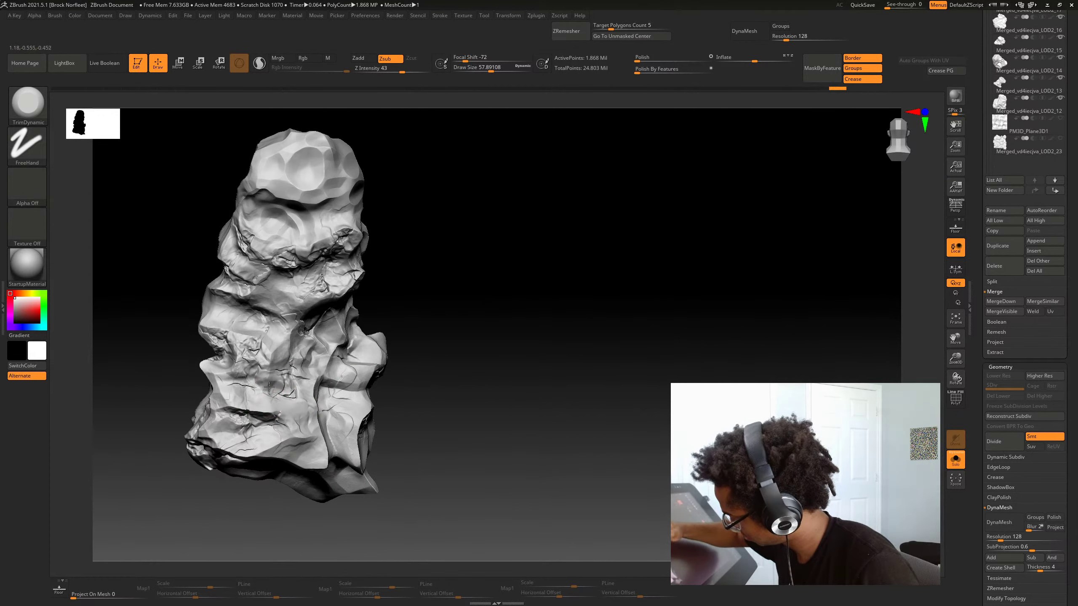
Flatten the ridges around the middle and upper middle of the rock column's front with TrimDynamic strokes
drag(295, 352, 294, 373)
drag(450, 309, 410, 313)
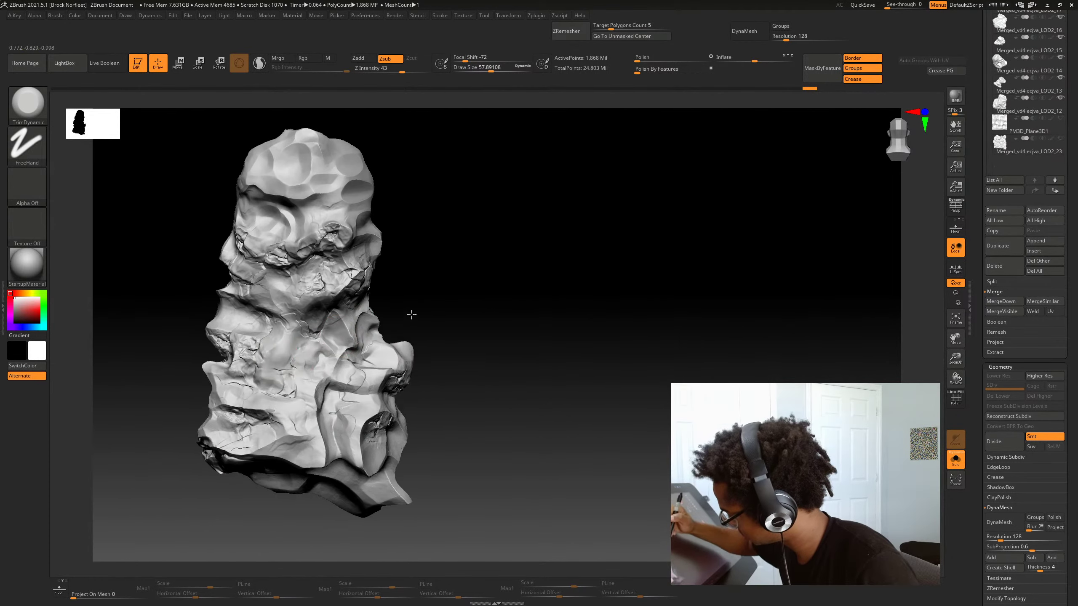
drag(324, 274, 327, 293)
drag(420, 293, 407, 244)
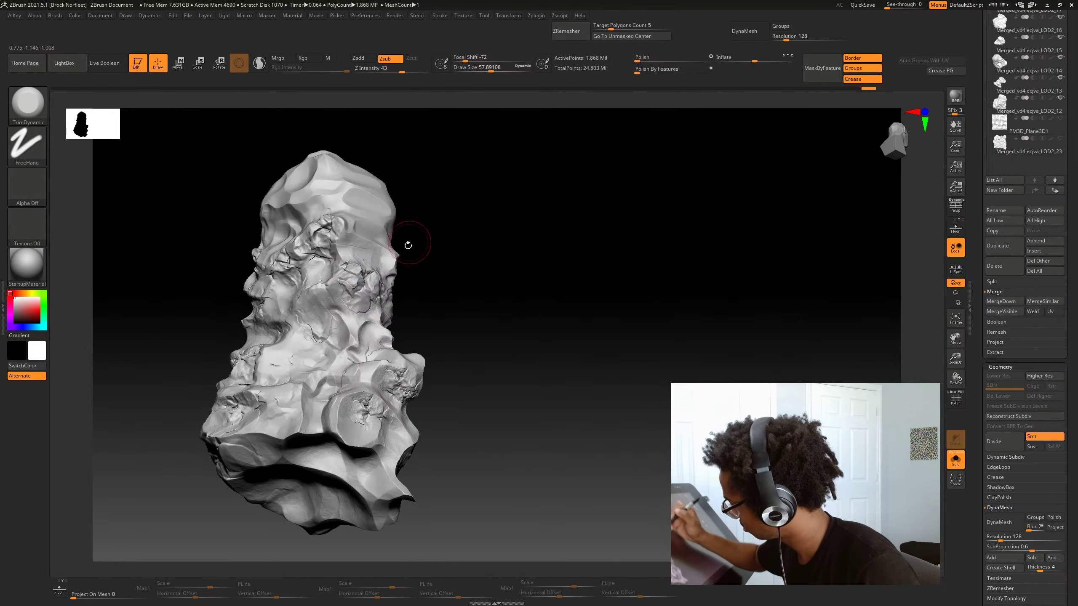
Give the TrimDynamic brush the square Alpha 28 and trim the cracked area halfway up the rock's side
key(space)
click(37, 192)
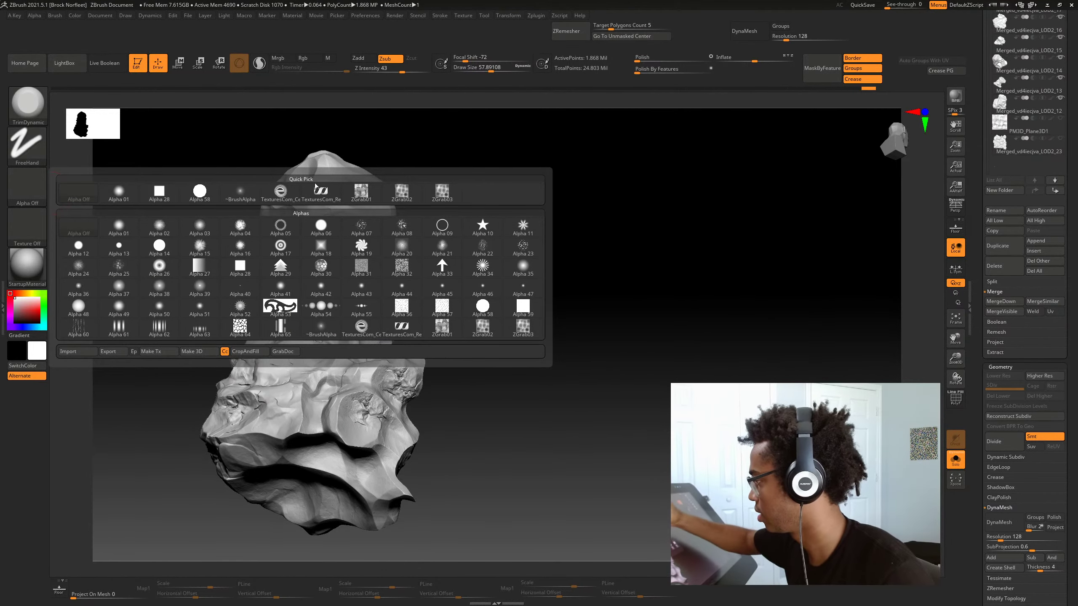
click(159, 191)
drag(419, 297, 437, 315)
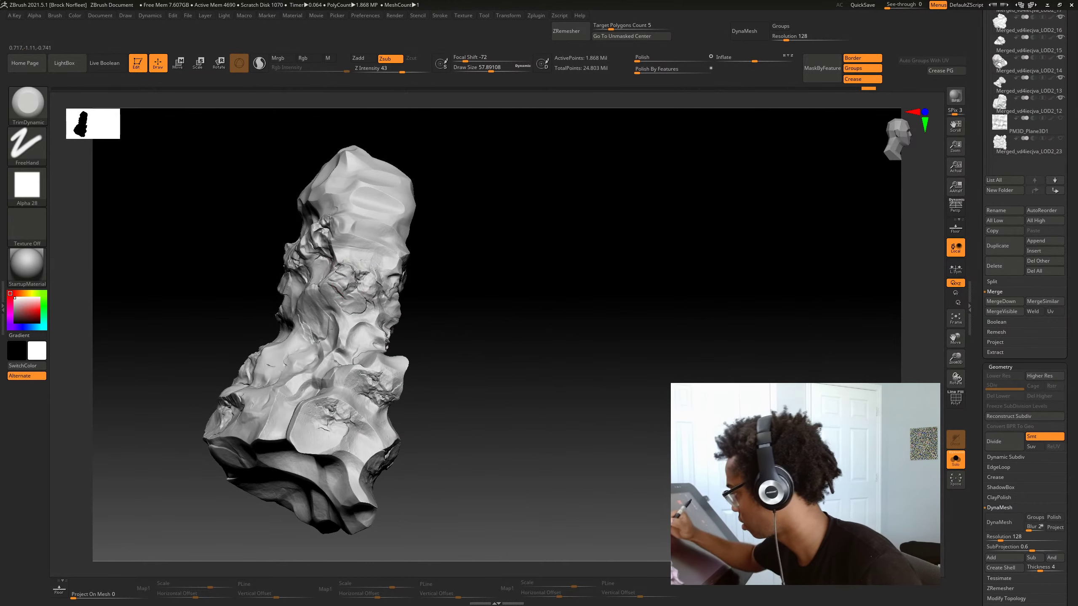
mouse_move(365, 284)
mouse_down()
mouse_move(352, 294)
mouse_move(389, 281)
mouse_up()
drag(447, 283, 425, 277)
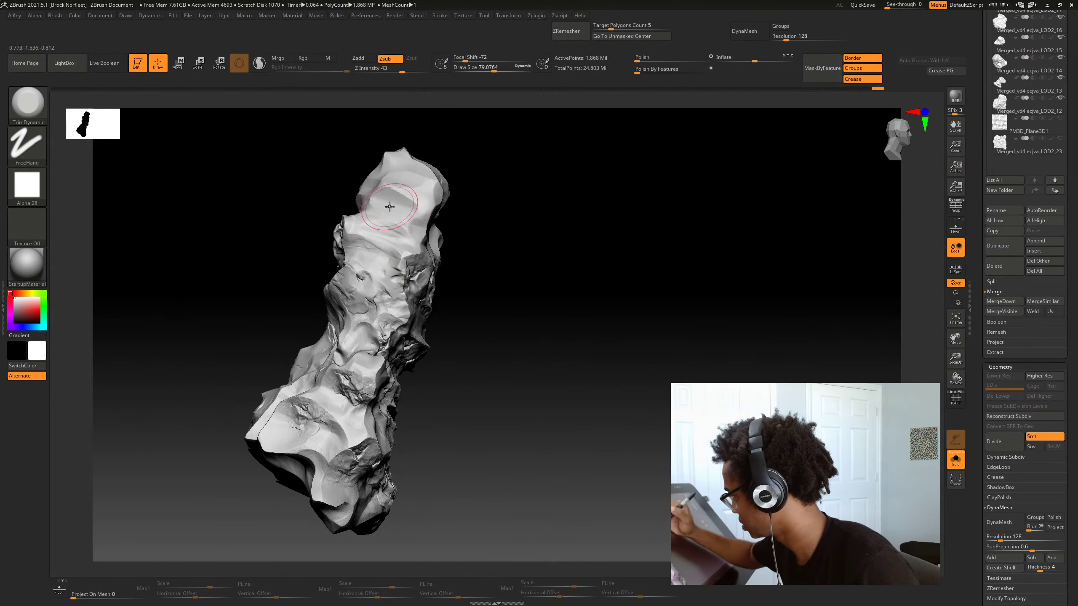
Trim the rock's top and the protruding lower side with a draw size of about 79
drag(390, 207, 417, 237)
mouse_move(472, 281)
mouse_down()
mouse_move(528, 339)
mouse_move(511, 355)
mouse_up()
mouse_move(434, 375)
mouse_down()
mouse_move(447, 388)
mouse_move(505, 366)
mouse_move(532, 388)
mouse_move(474, 361)
mouse_up()
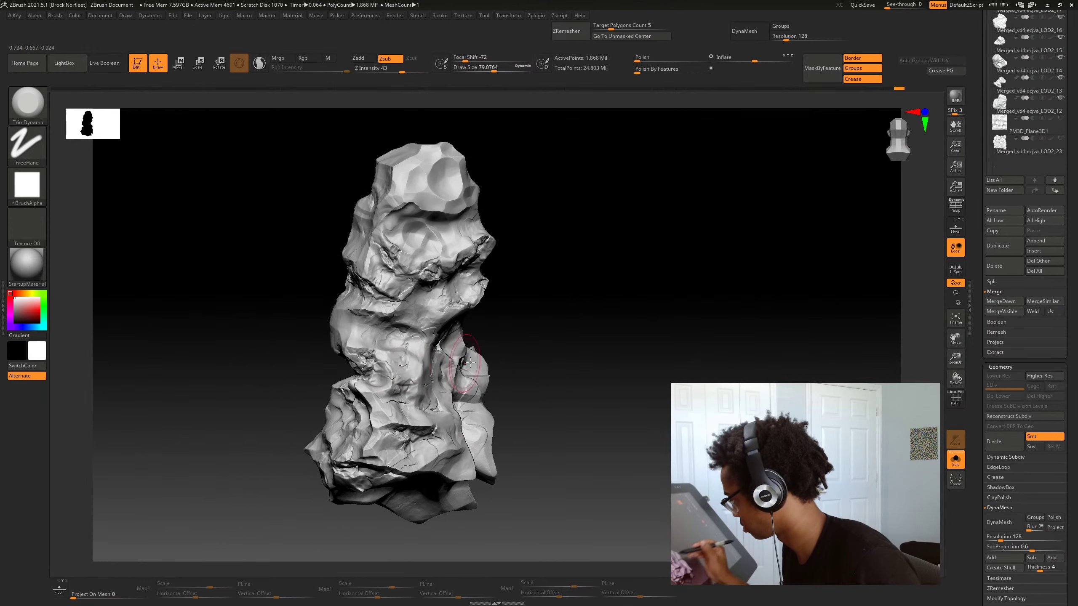
mouse_move(581, 374)
mouse_down()
mouse_move(587, 393)
mouse_move(587, 371)
mouse_move(563, 370)
mouse_up()
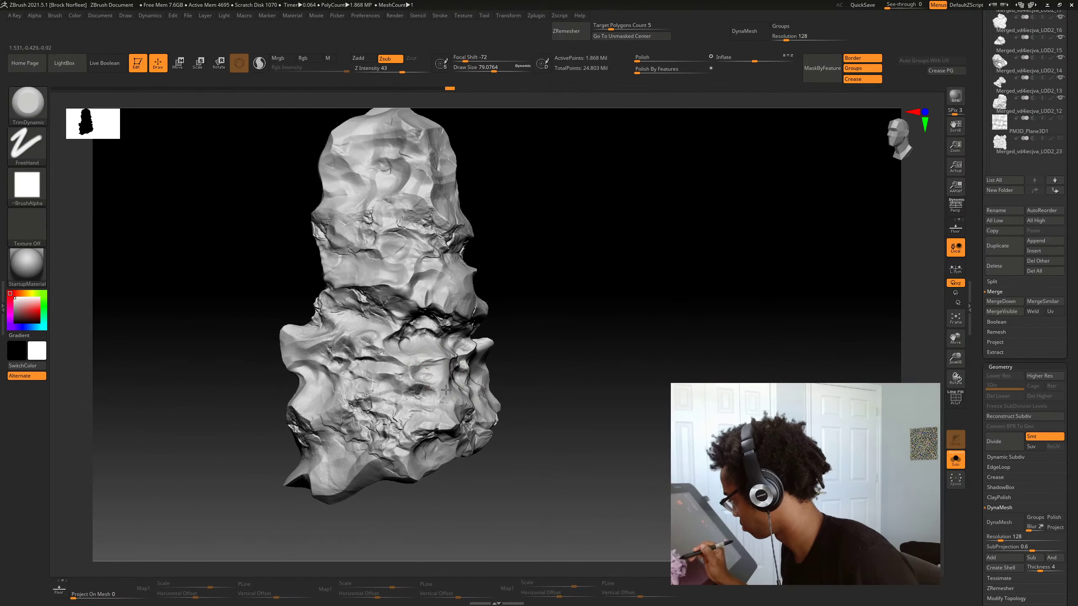
drag(543, 353, 572, 322)
Show all the surrounding rocks to judge the column in context, and isolate the column again
key(alt+s)
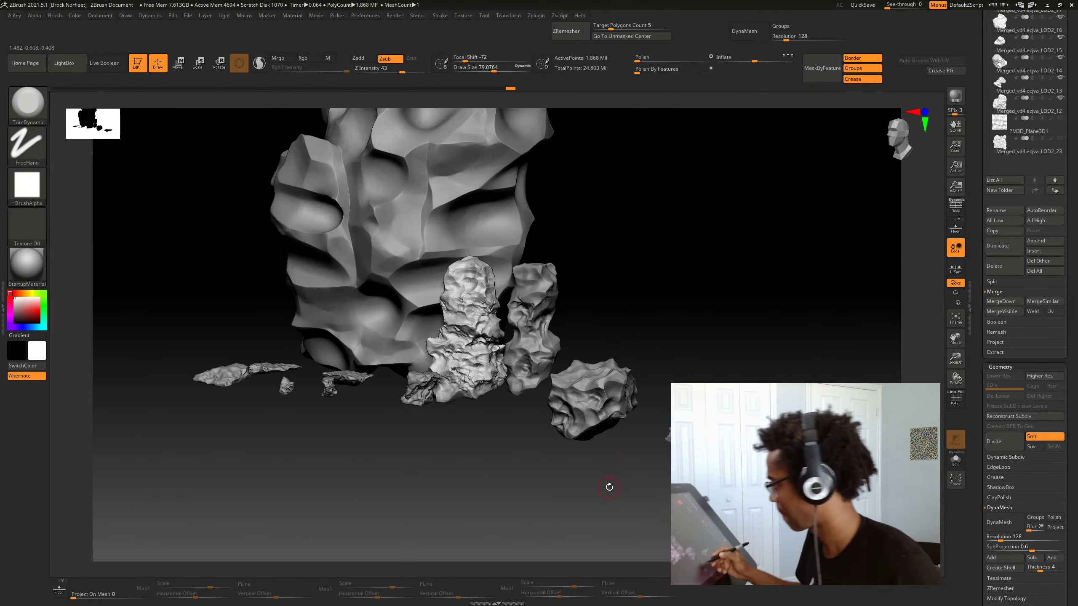
mouse_move(608, 487)
mouse_down()
mouse_move(552, 487)
mouse_move(608, 510)
mouse_move(588, 485)
mouse_up()
key(alt+s)
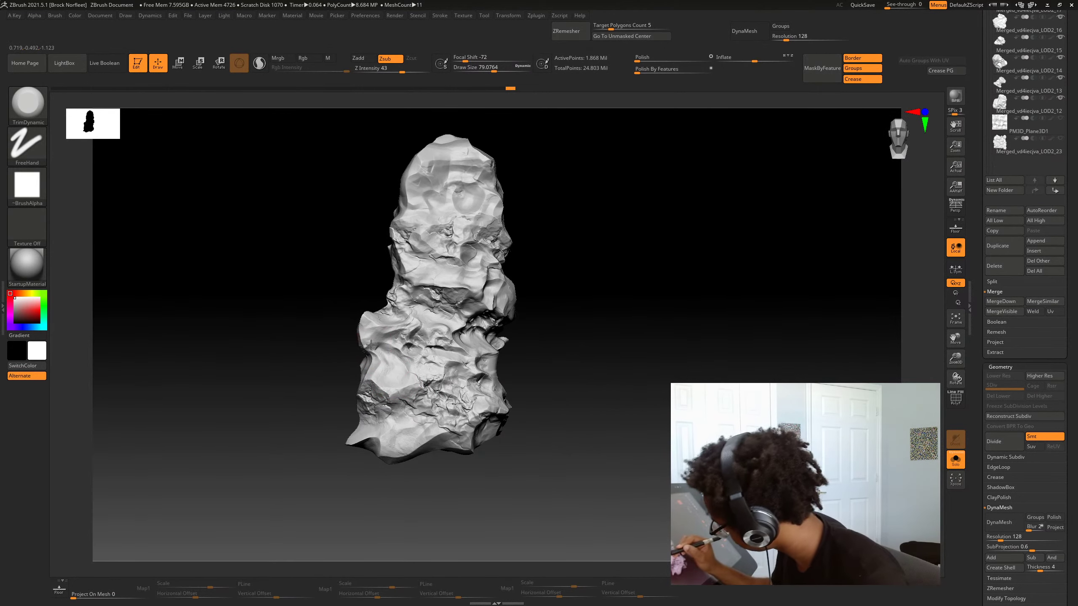
Switch TrimDynamic to Zadd and flatten the protruding knob on the lower side of the rock column
drag(366, 348, 362, 340)
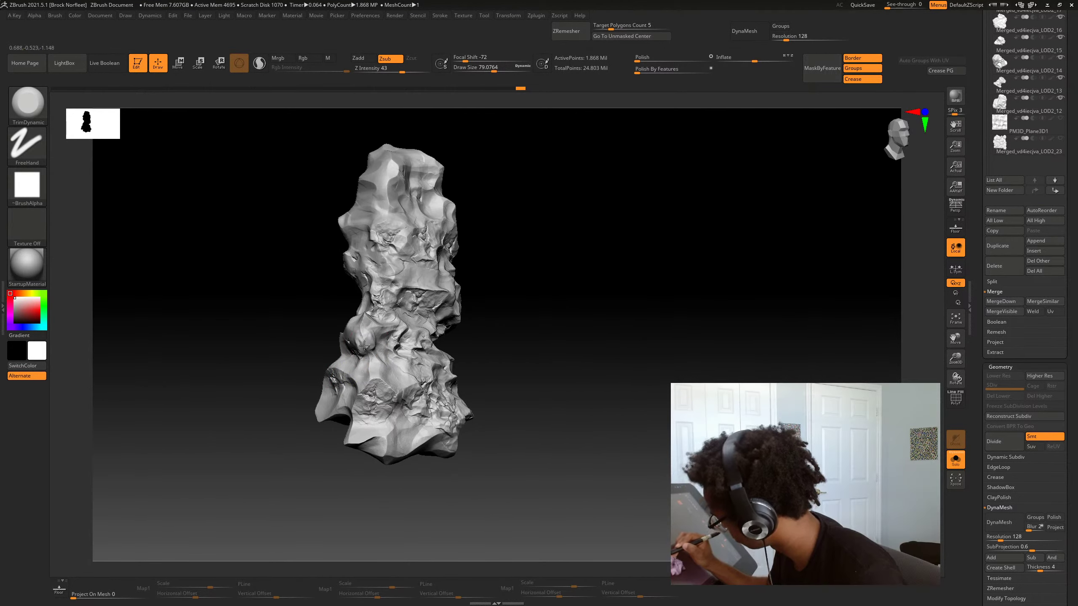
drag(521, 328, 574, 407)
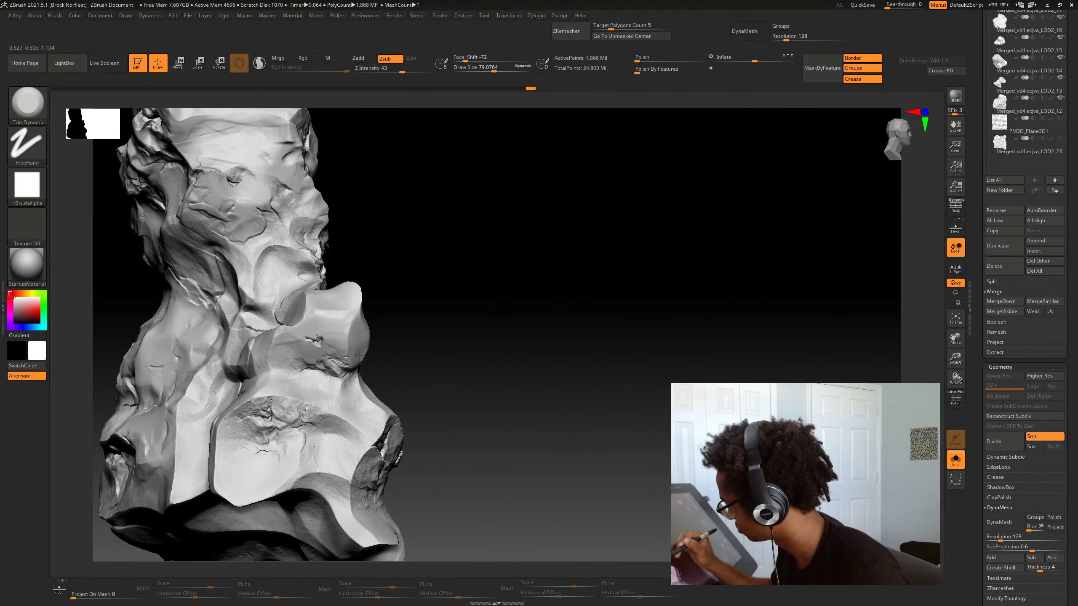
click(362, 60)
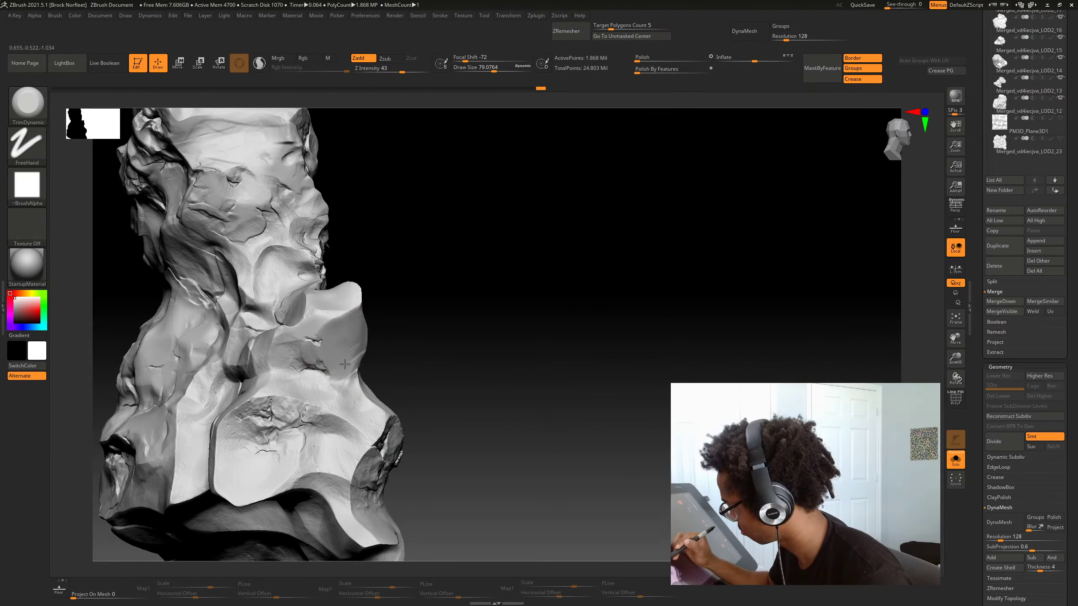
drag(416, 336, 351, 354)
mouse_move(516, 331)
alt+mouse_down()
mouse_move(517, 318)
mouse_move(624, 421)
mouse_move(559, 419)
mouse_move(556, 459)
alt+mouse_up()
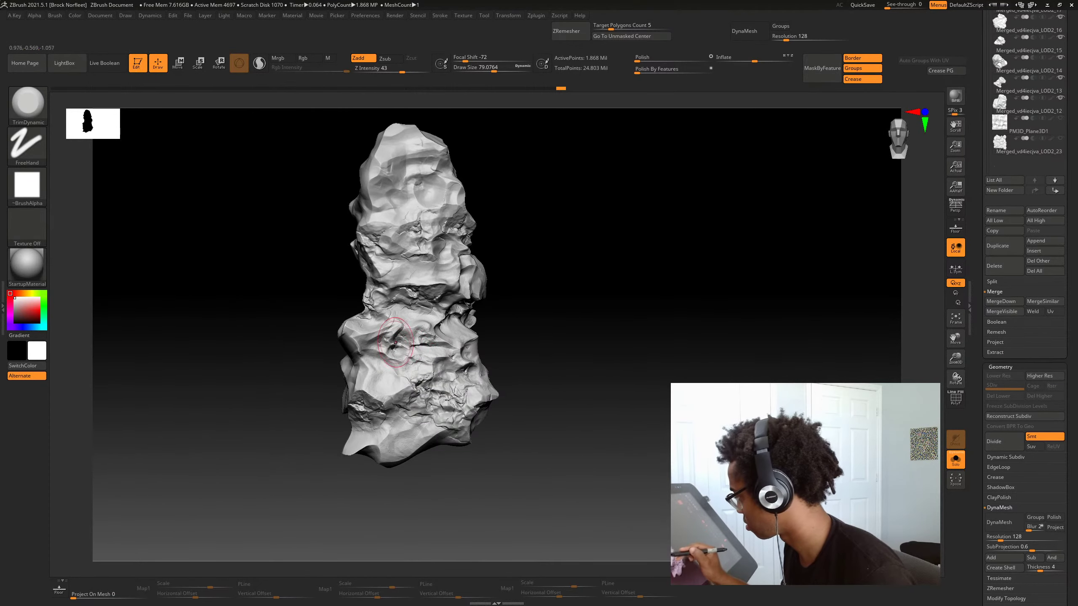
Check the trimmed column against the neighbouring rocks with solo mode off, and return to solo mode
drag(611, 354, 535, 368)
key(alt+s)
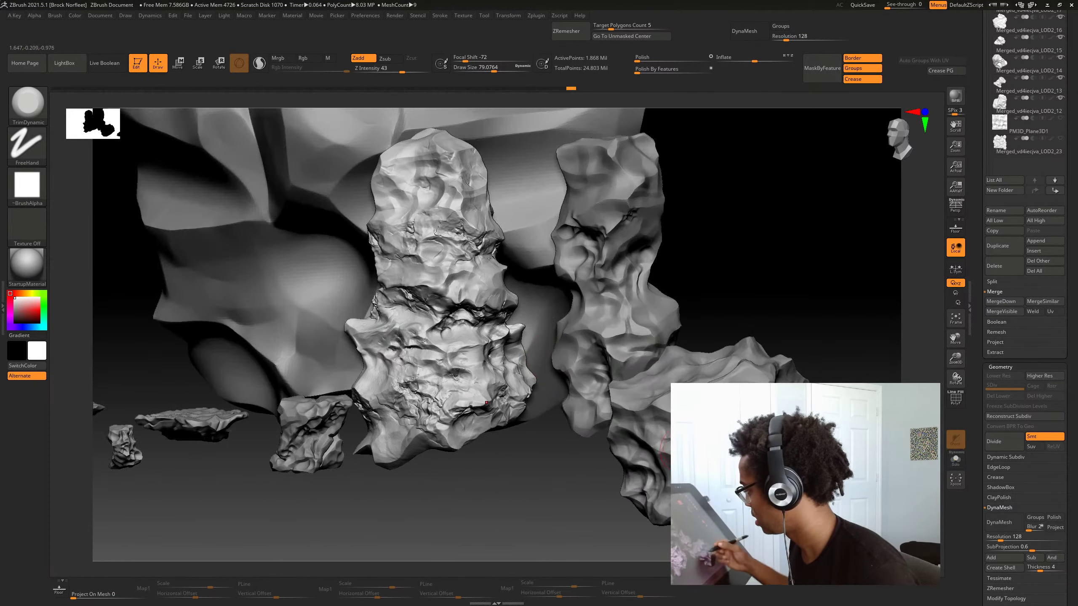
key(alt+s)
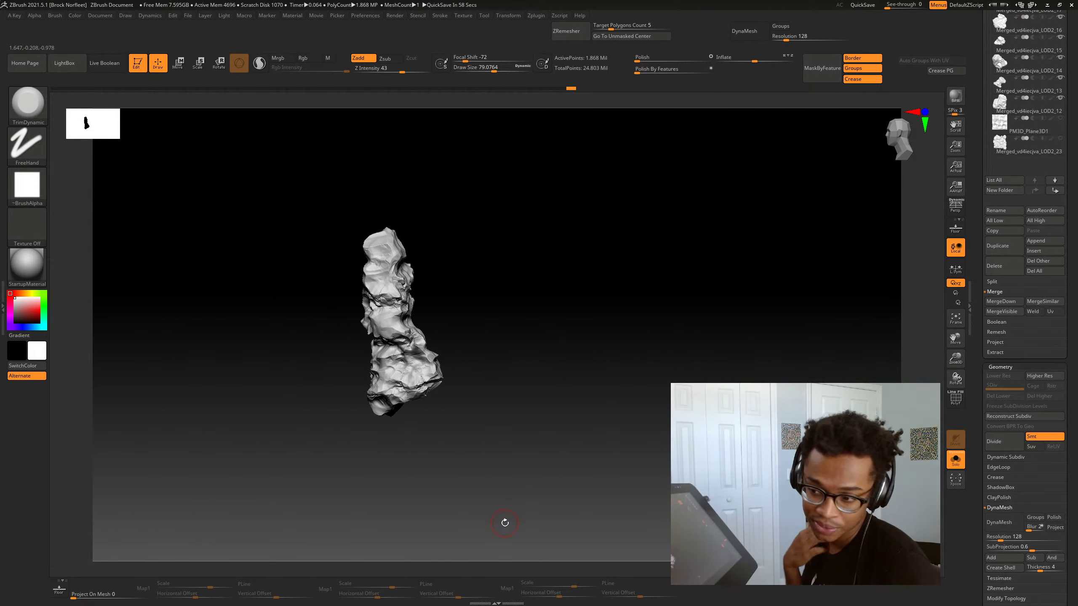
Try trimming the cracked recess in the rock's middle, undo the stroke, and set the draw size to about 61
drag(503, 466, 669, 405)
drag(409, 341, 475, 324)
mouse_move(399, 322)
mouse_down()
mouse_move(368, 327)
mouse_move(379, 333)
mouse_up()
key(ctrl+z)
key(space)
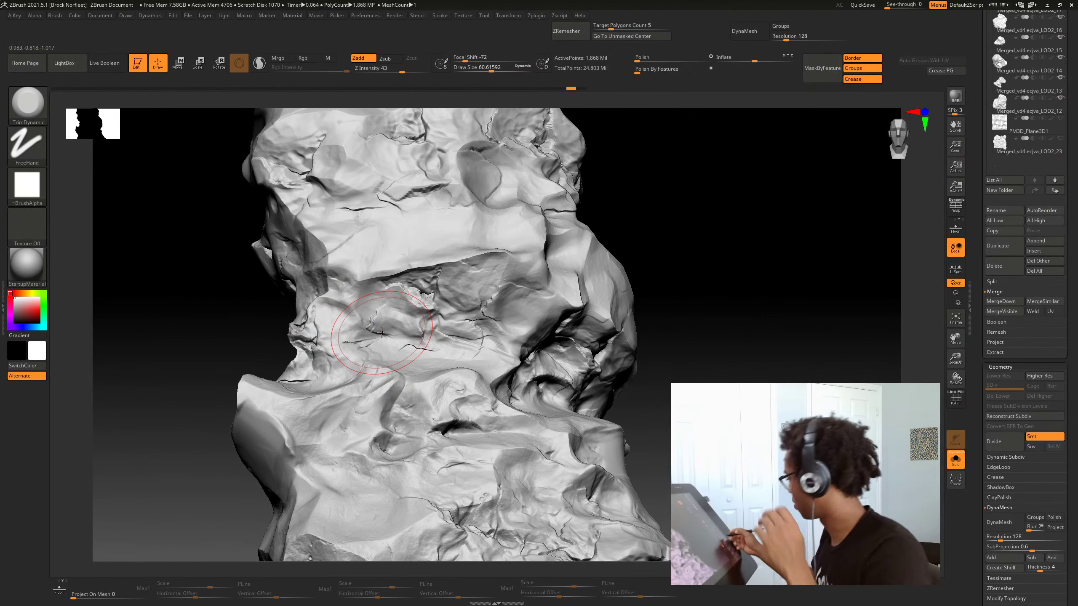
Collapse the DynaMesh settings and open the ClayPolish settings for the rock's geometry
drag(1074, 413, 1074, 392)
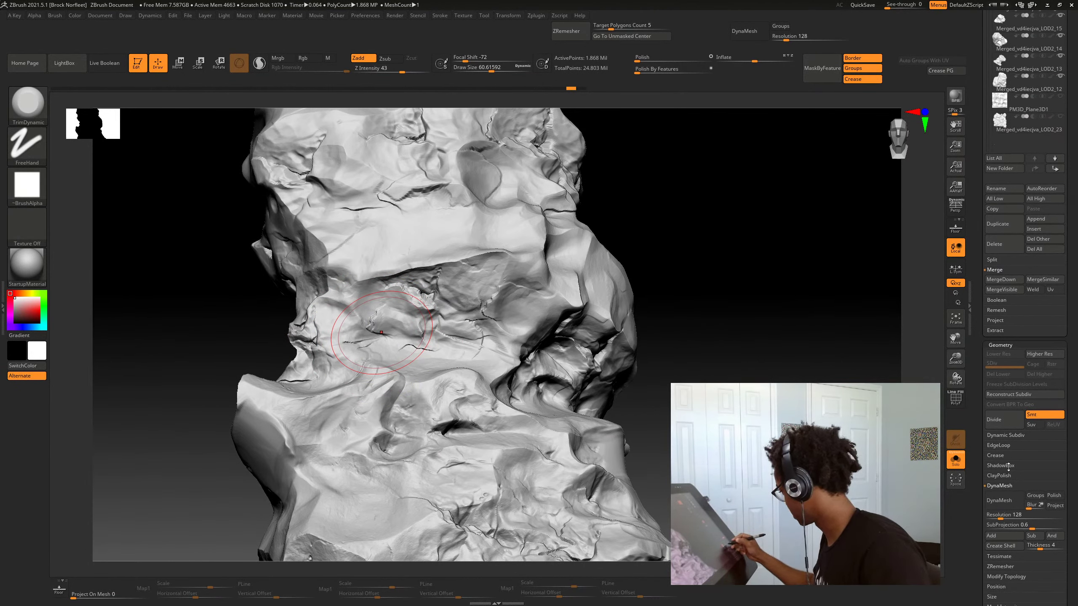
click(1023, 485)
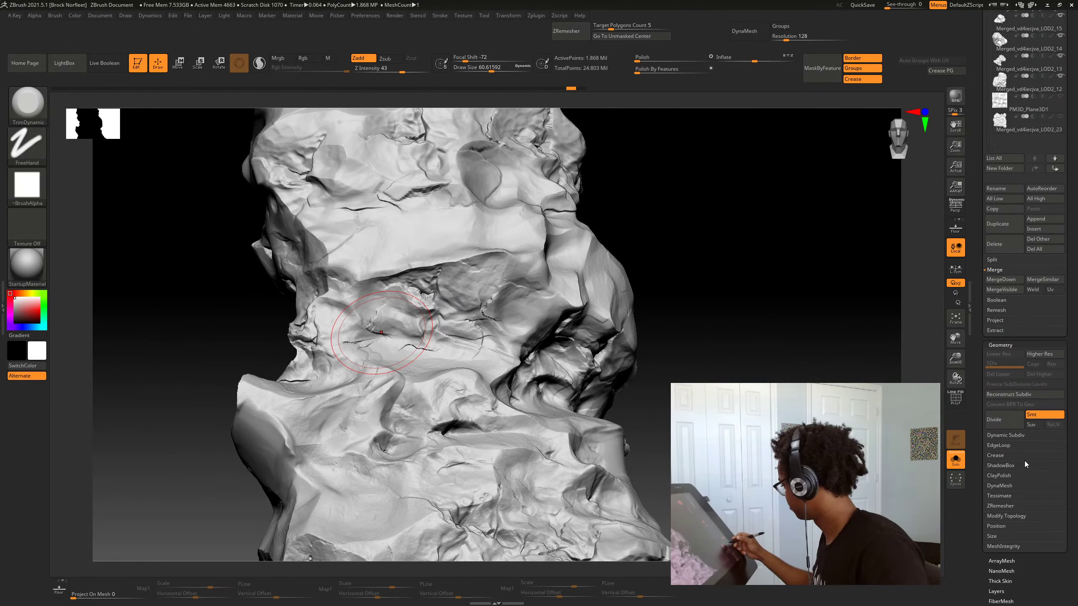
drag(1066, 472, 1066, 438)
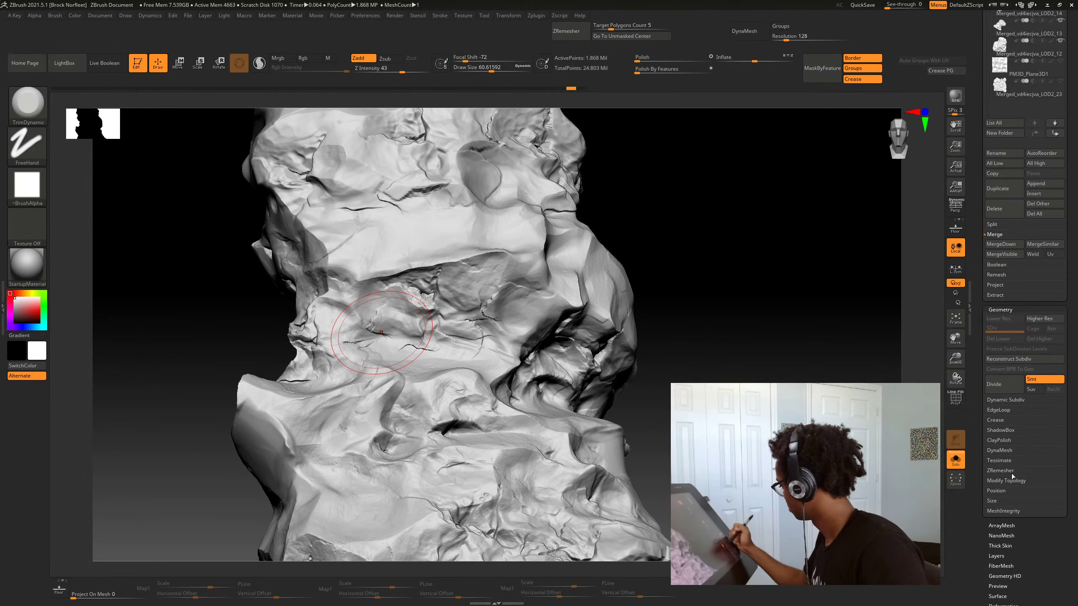
click(1014, 441)
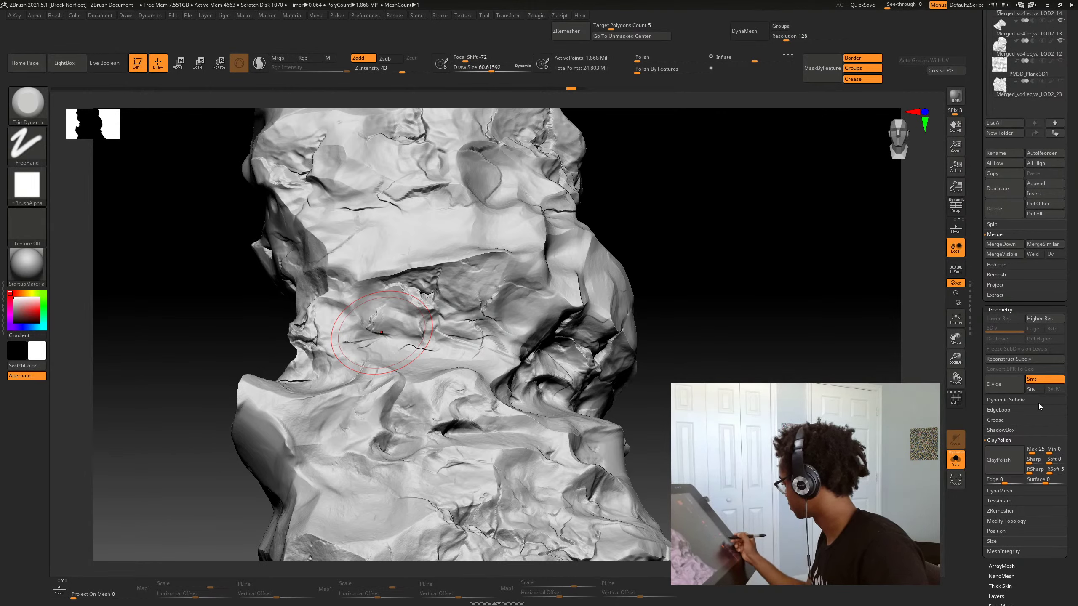
scroll(1039, 407, down, 3)
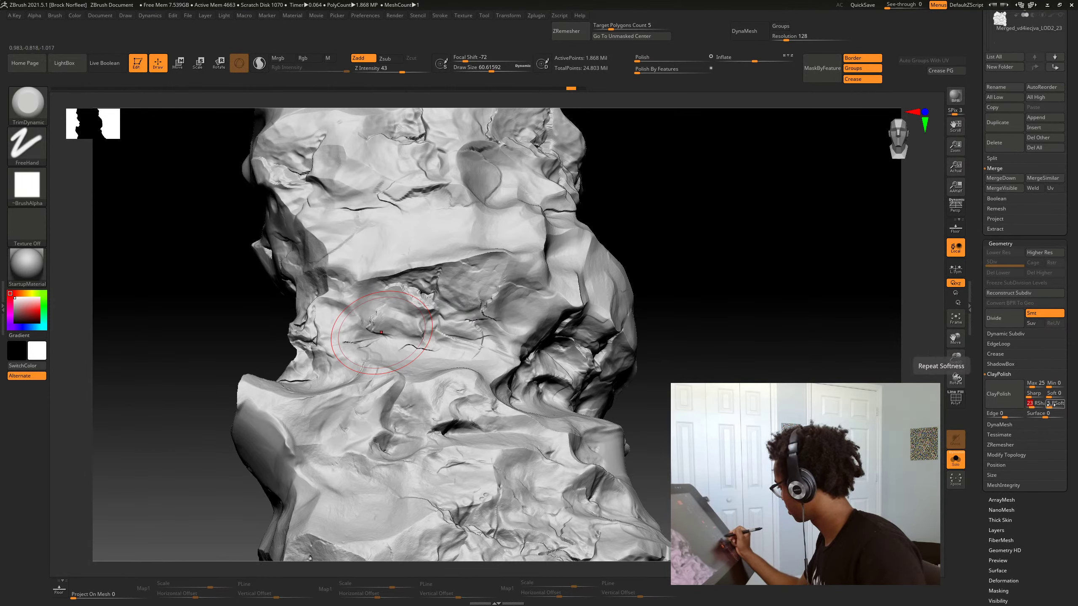
Try ClayPolish on the whole rock column, examine it from several sides, and undo the polish
click(1001, 397)
alt+drag(747, 271, 680, 191)
mouse_move(565, 433)
mouse_down()
mouse_move(636, 437)
mouse_move(649, 490)
mouse_move(659, 458)
mouse_up()
ctrl+click(635, 450)
ctrl+click(657, 479)
key(b)
key(t)
key(d)
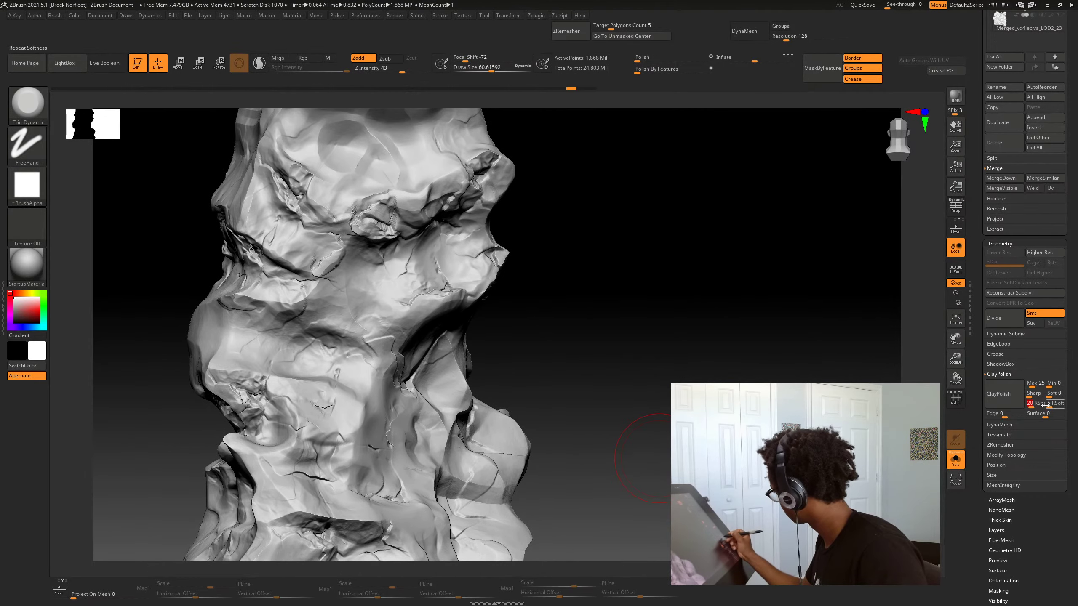
drag(656, 443, 638, 430)
drag(641, 444, 663, 457)
ctrl+click(662, 455)
key(ctrl+z)
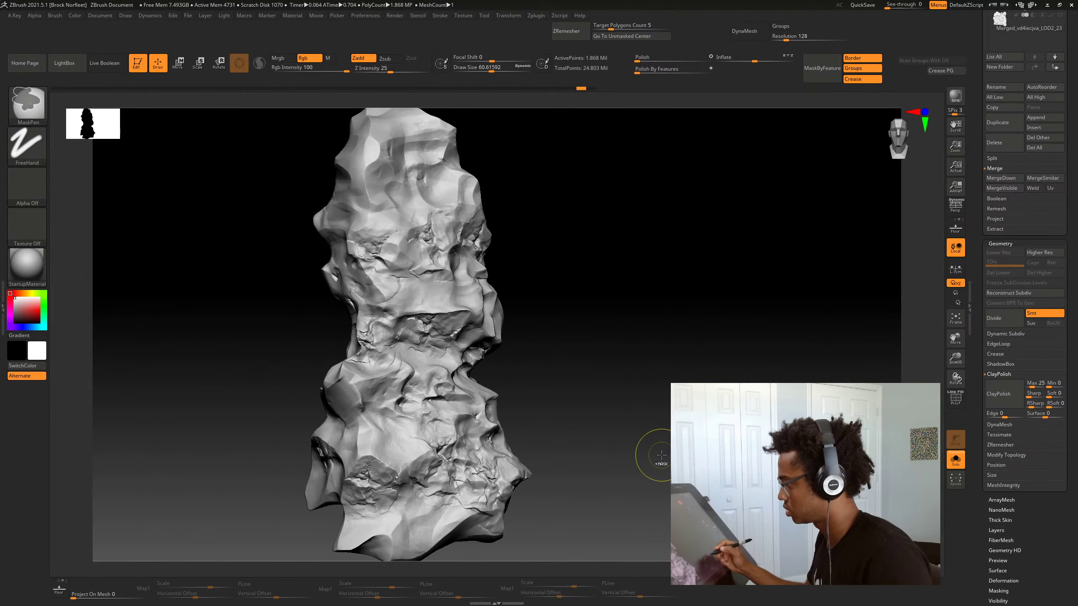
key(ctrl+z)
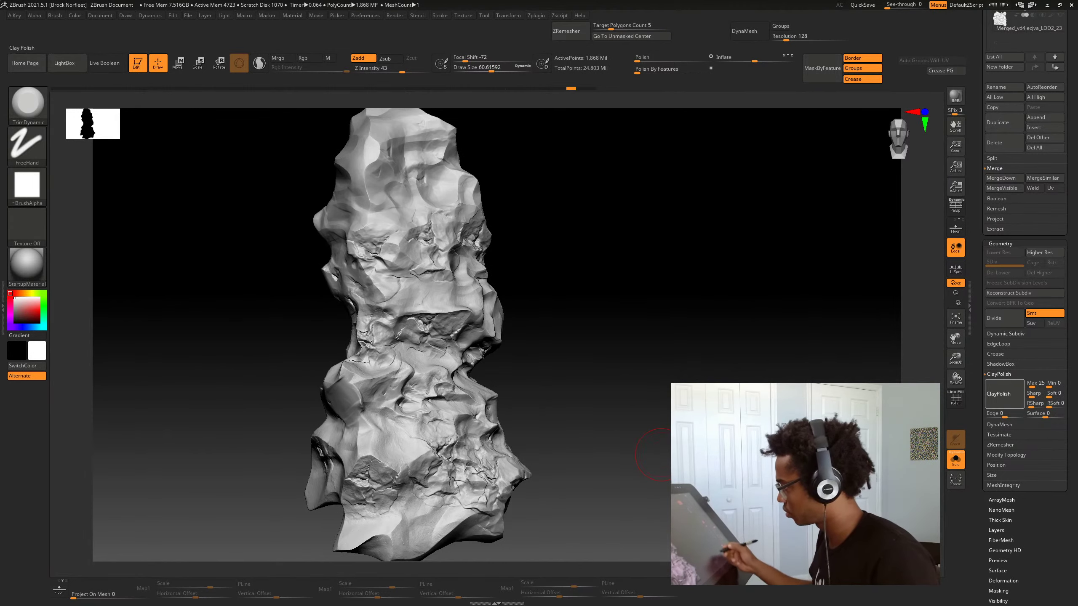
Apply ClayPolish to the rock column again and step the history forward to the latest state
click(1004, 394)
drag(656, 451, 679, 459)
ctrl+click(663, 446)
alt+drag(662, 454, 656, 434)
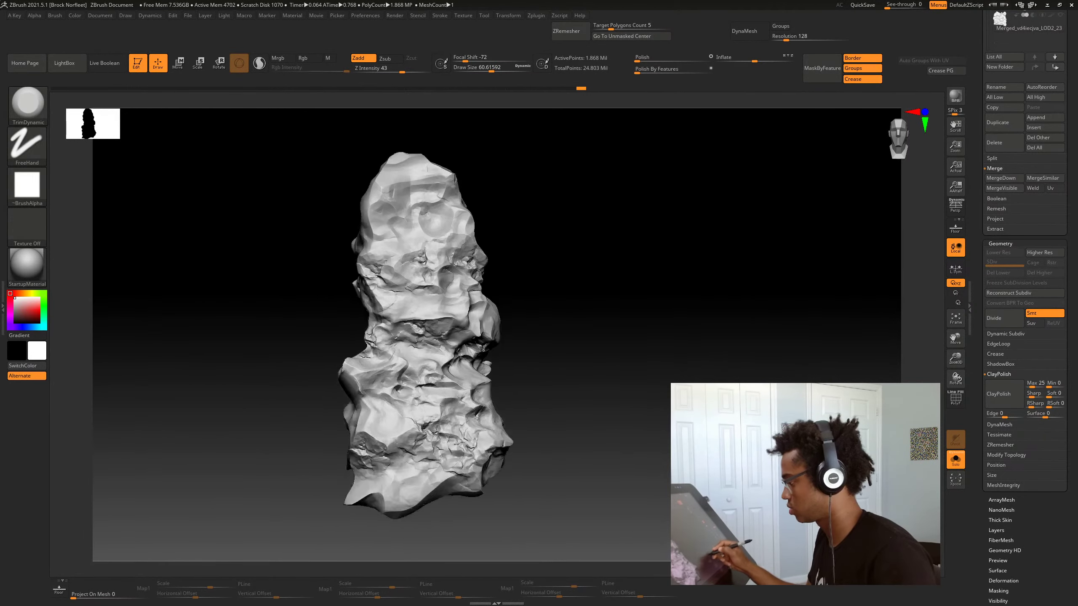
key(ctrl+shift+z)
key(ctrl+shift+z)
key(ctrl+shift+z)
key(ctrl+shift+z)
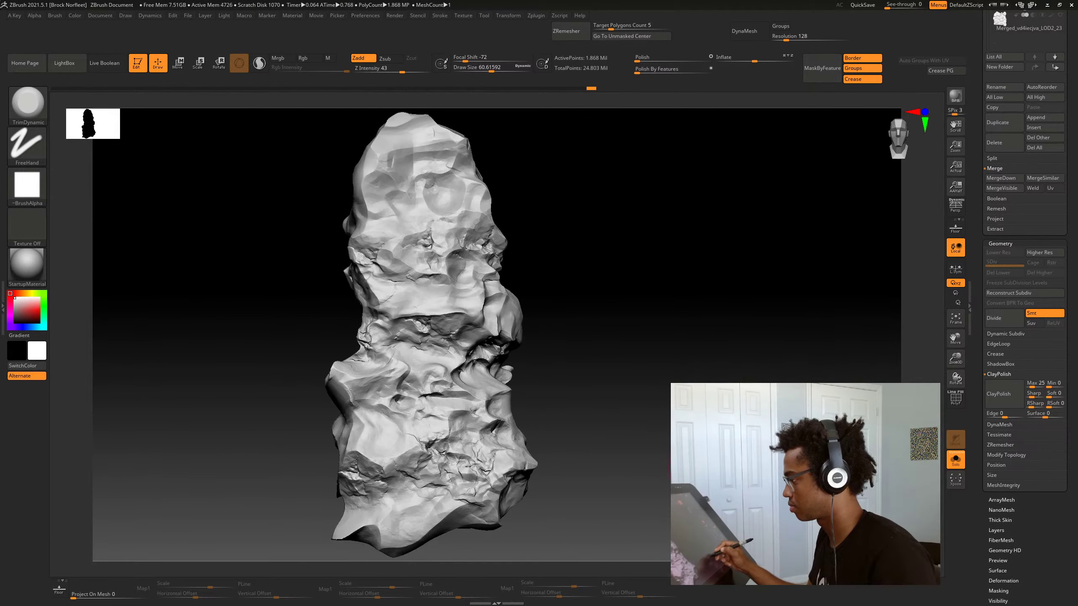
Try a DynaMesh remesh of the rock at resolution 704 and undo it
key(ctrl)
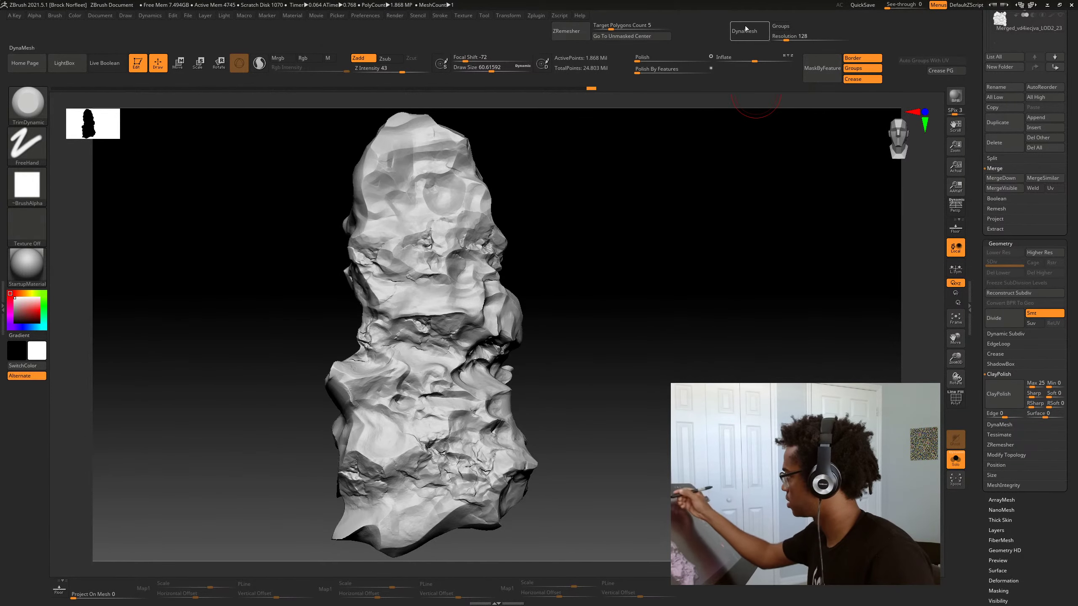
key(ctrl)
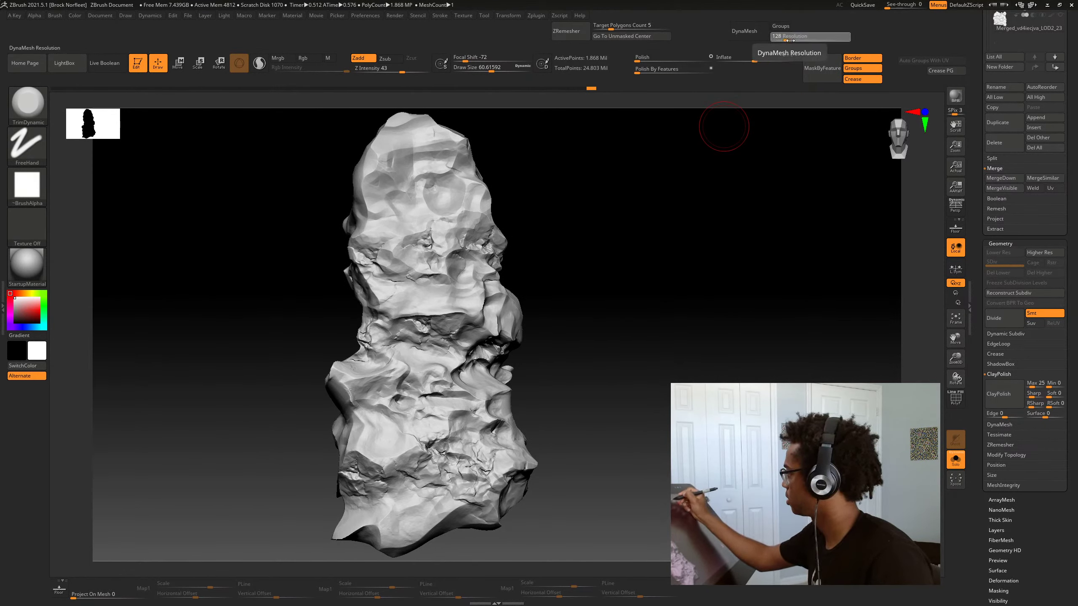
click(751, 36)
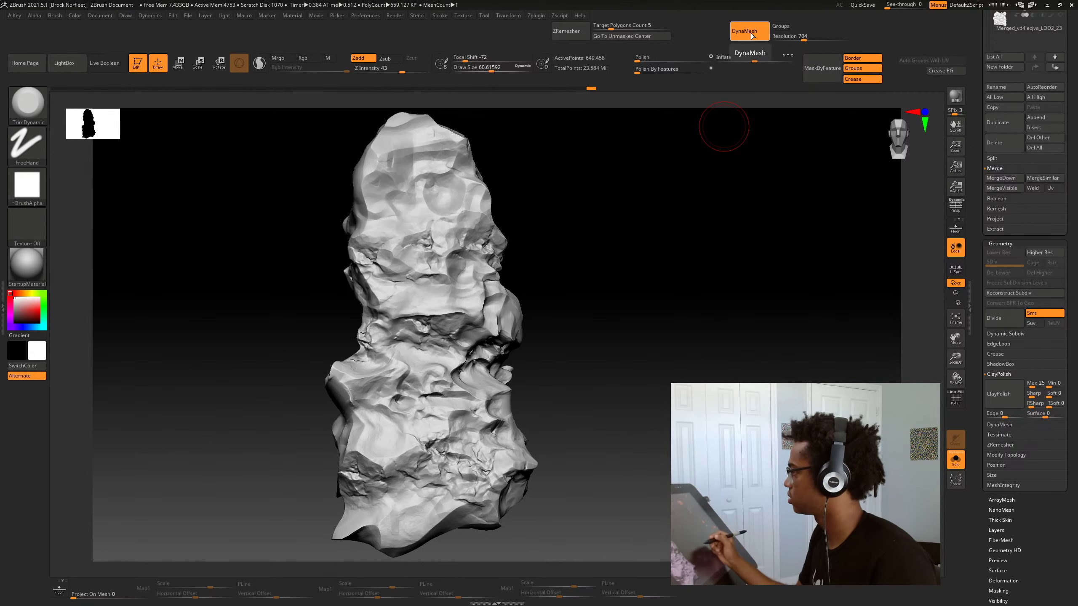
key(ctrl+z)
Remesh the rock column with DynaMesh at resolution 1496
drag(804, 39, 815, 38)
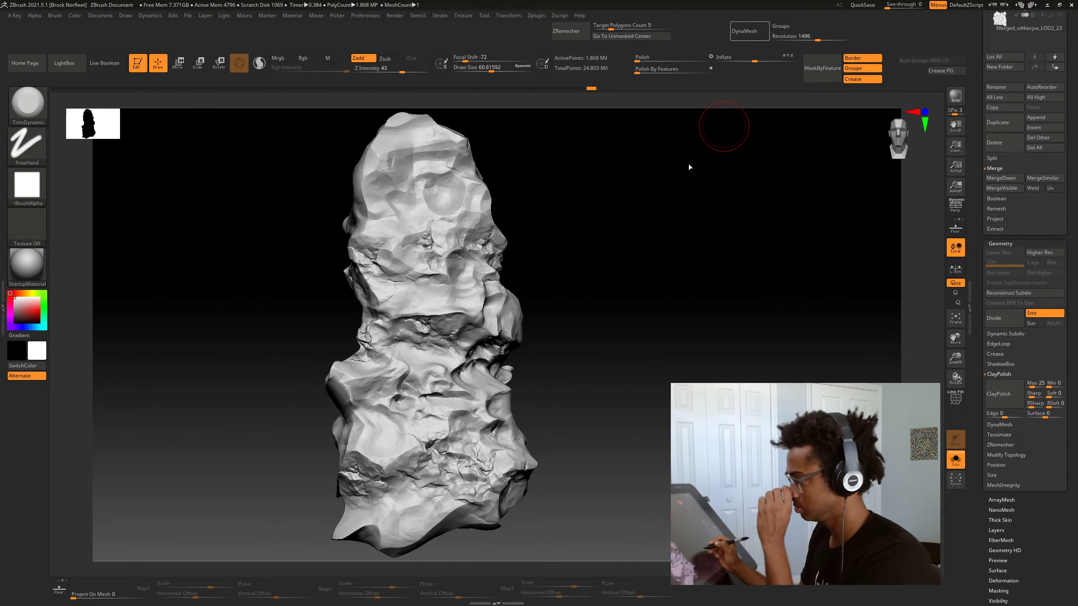
mouse_move(658, 415)
mouse_down()
mouse_move(647, 402)
mouse_move(662, 408)
mouse_move(672, 394)
mouse_move(636, 405)
mouse_move(621, 395)
mouse_move(633, 390)
mouse_up()
Switch to the Standard DragRect brush with the rock alpha and stamp surface detail onto the column's lower front
key(b)
click(370, 387)
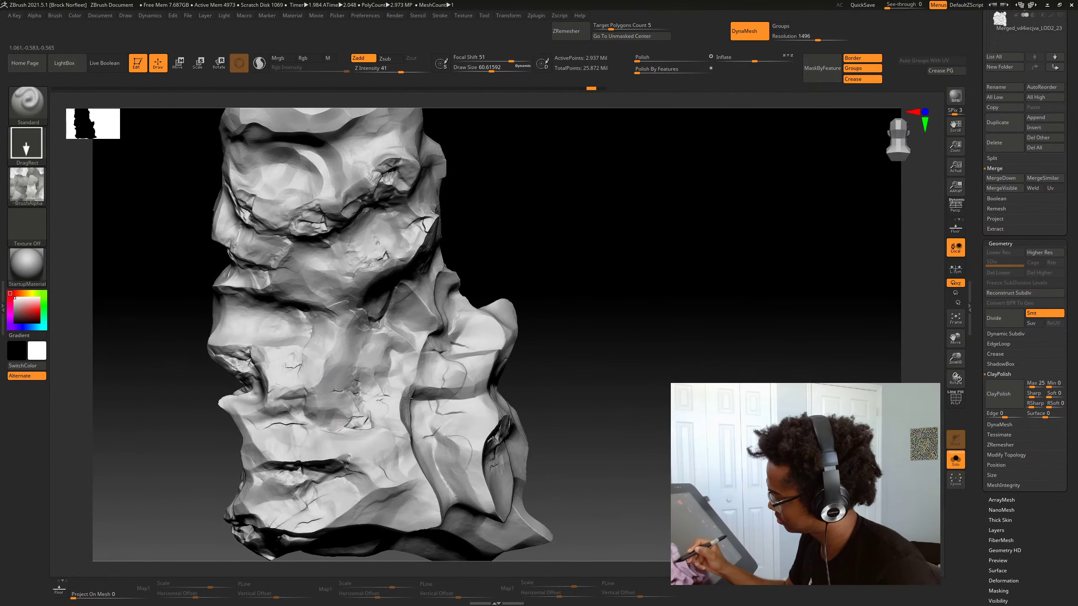
drag(408, 398, 433, 404)
key(ctrl+z)
drag(355, 381, 415, 389)
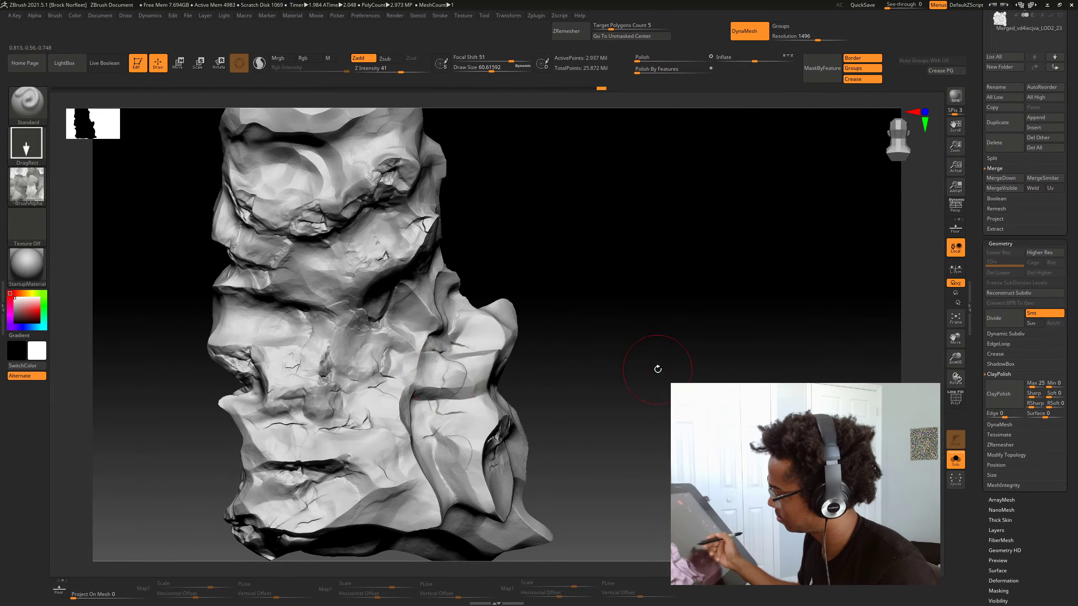
Stamp rock detail onto the middle of the column's side and show all the rock pieces again
mouse_move(657, 368)
alt+mouse_down()
mouse_move(571, 359)
mouse_move(597, 363)
mouse_move(628, 395)
alt+mouse_up()
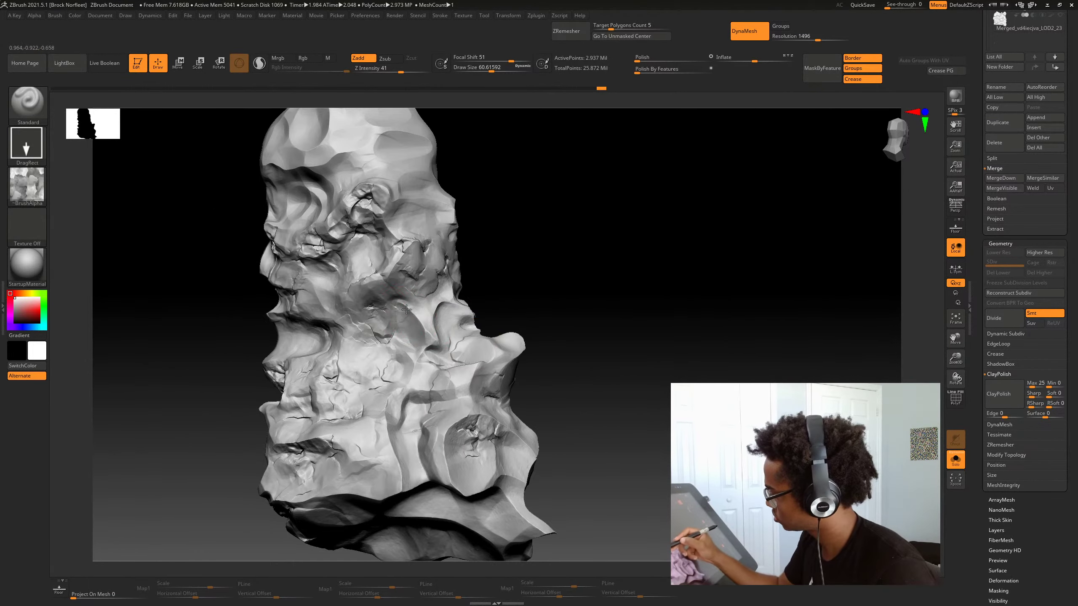
drag(406, 310, 420, 313)
mouse_move(647, 322)
alt+mouse_down()
mouse_move(590, 318)
mouse_move(605, 323)
mouse_move(585, 322)
mouse_move(577, 368)
mouse_move(541, 370)
mouse_move(573, 365)
mouse_move(587, 384)
mouse_move(529, 359)
mouse_move(586, 358)
mouse_move(548, 366)
alt+mouse_up()
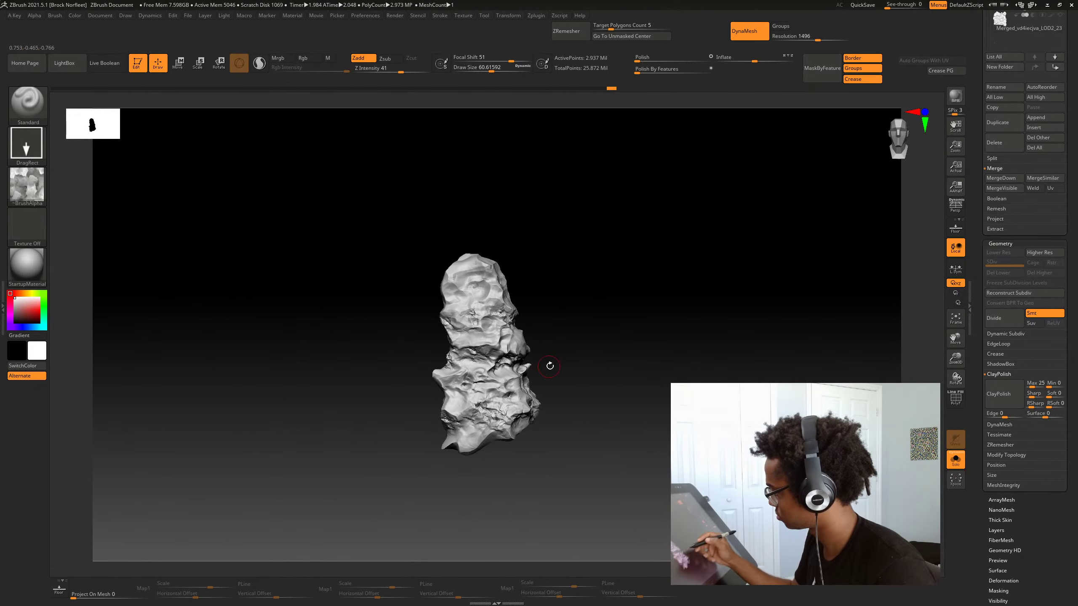
key(shift+alt+s)
alt+drag(625, 466, 664, 489)
drag(642, 405, 643, 422)
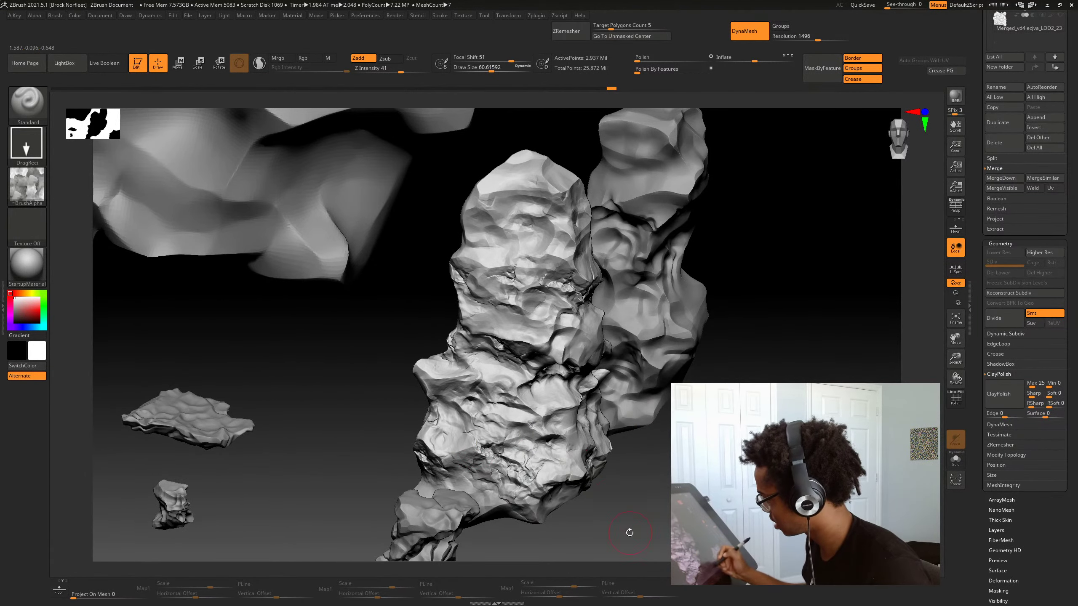
alt+drag(629, 532, 671, 405)
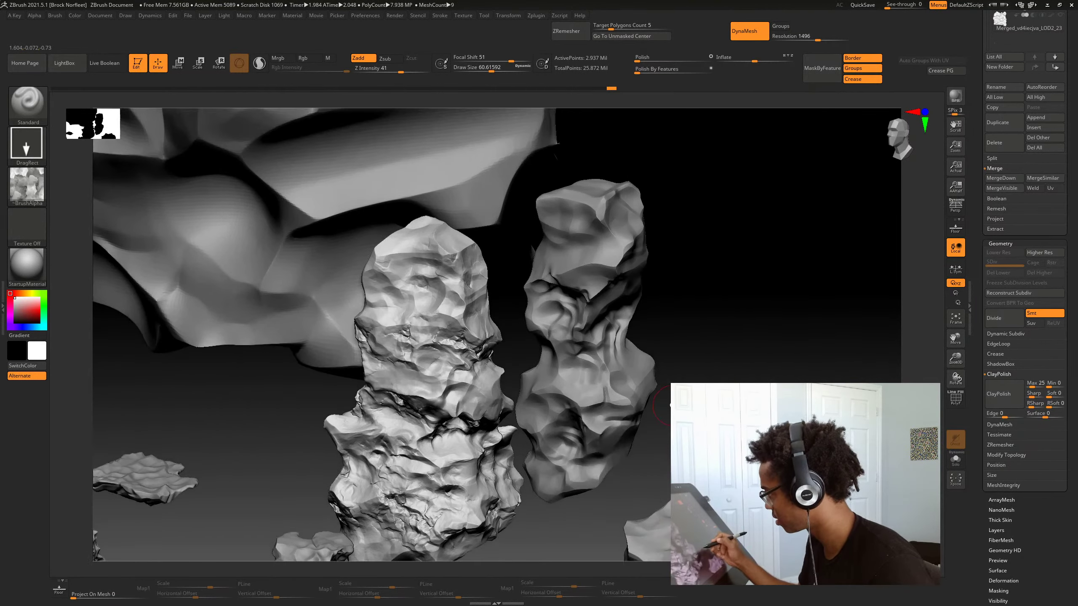
alt+click(622, 423)
drag(679, 442, 848, 446)
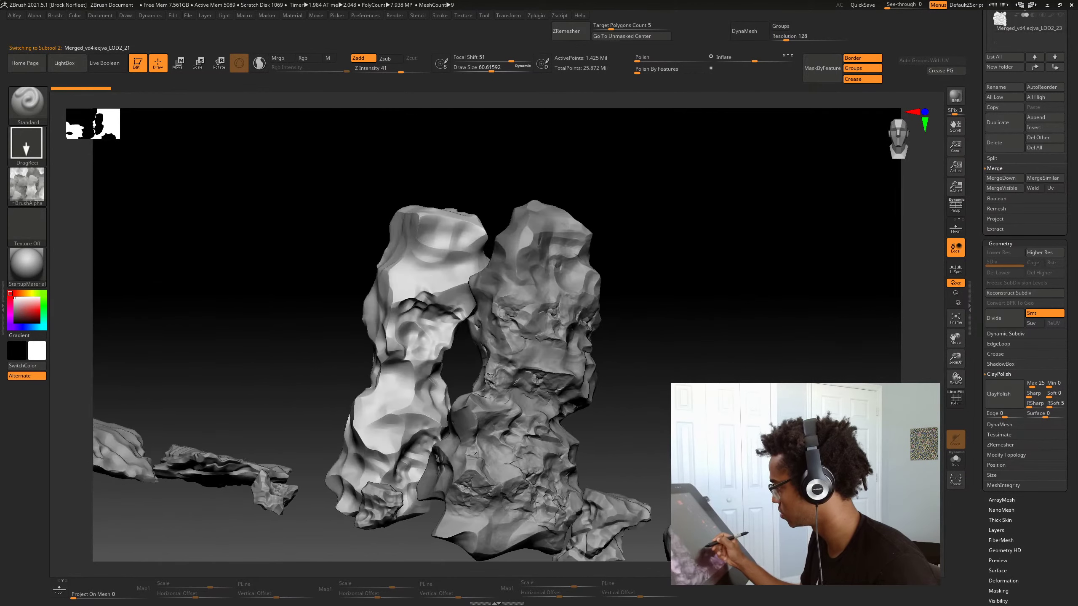
drag(551, 414, 653, 417)
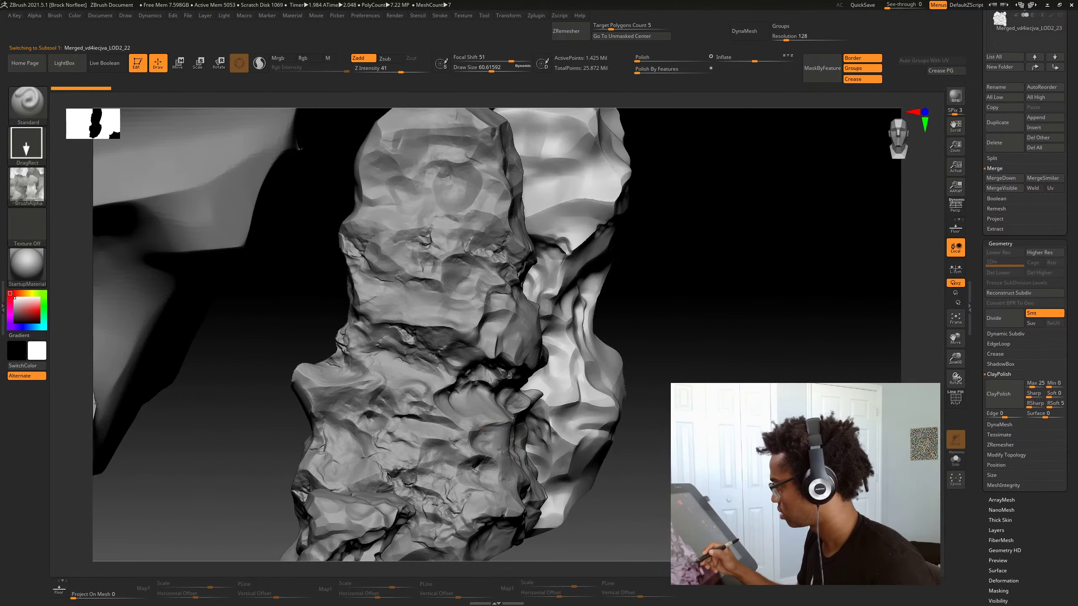
Reselect and isolate the detailed rock column and reduce the draw size to about 27
key(alt+s)
key(space)
drag(444, 379, 436, 378)
drag(604, 446, 610, 393)
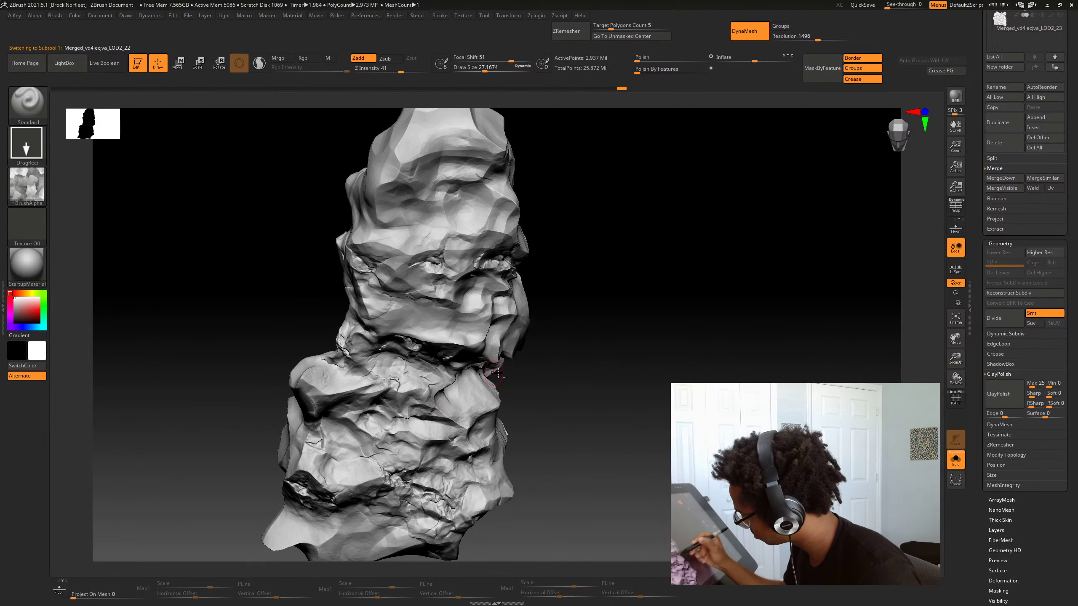
Stamp smaller rock details onto the column's front ledge and lower side
drag(497, 373, 397, 406)
alt+drag(569, 398, 633, 409)
drag(555, 425, 475, 408)
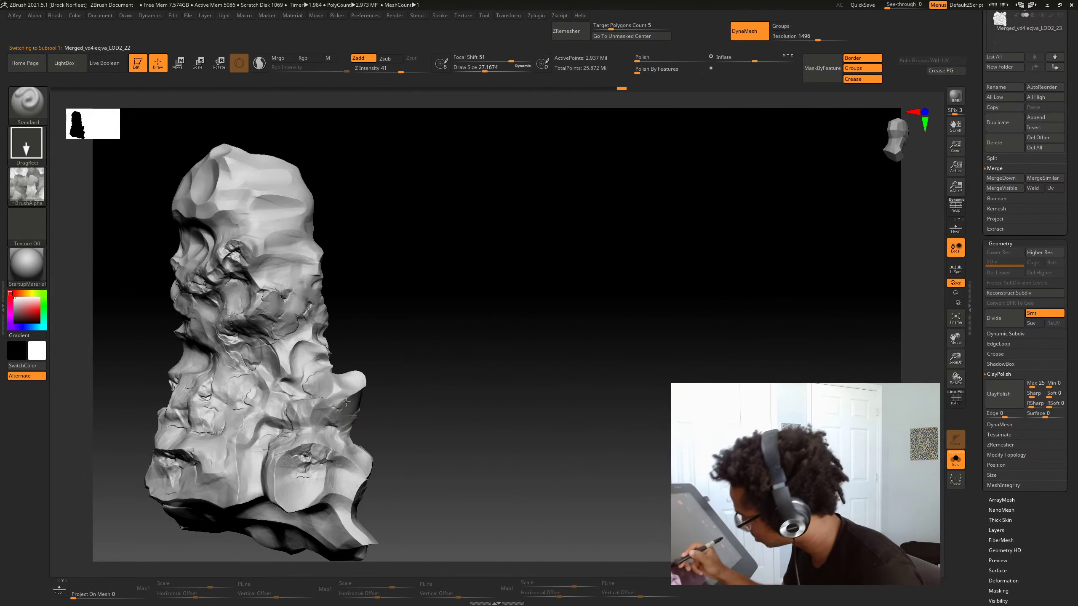
drag(317, 382, 323, 407)
mouse_move(475, 383)
mouse_down()
mouse_move(430, 378)
mouse_move(496, 404)
mouse_move(501, 422)
mouse_up()
mouse_move(434, 337)
mouse_down()
mouse_move(428, 349)
mouse_move(439, 348)
mouse_up()
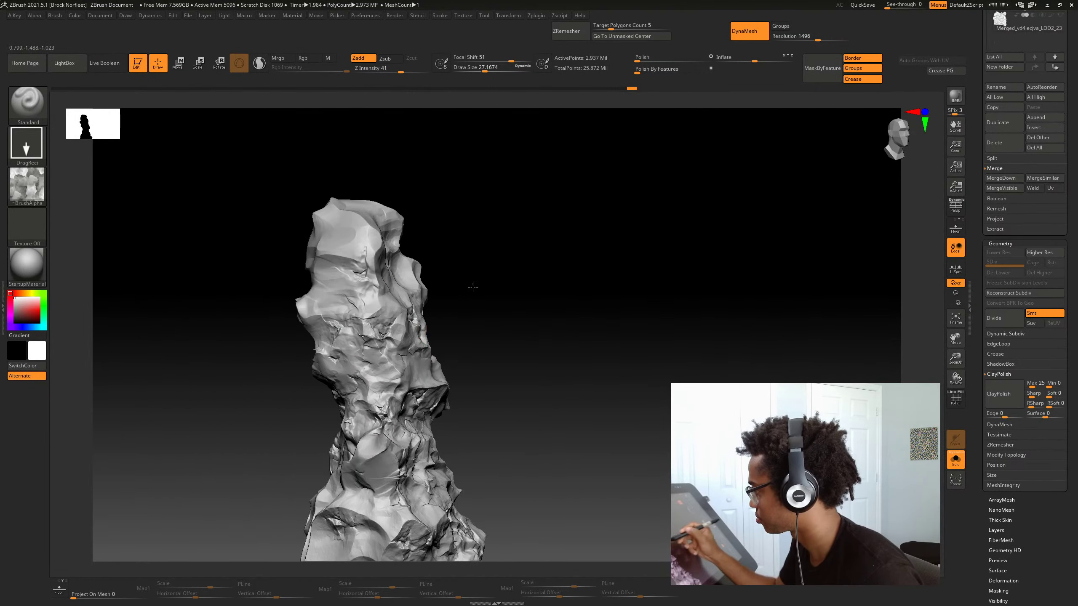
Stamp rock detail onto the column's narrow side and around the edge of its underside
drag(473, 288, 527, 297)
drag(418, 352, 428, 372)
mouse_move(515, 325)
mouse_down()
mouse_move(560, 335)
mouse_move(506, 334)
mouse_move(534, 332)
mouse_up()
mouse_move(534, 332)
alt+mouse_down()
mouse_move(575, 361)
mouse_move(534, 312)
mouse_move(401, 327)
alt+mouse_up()
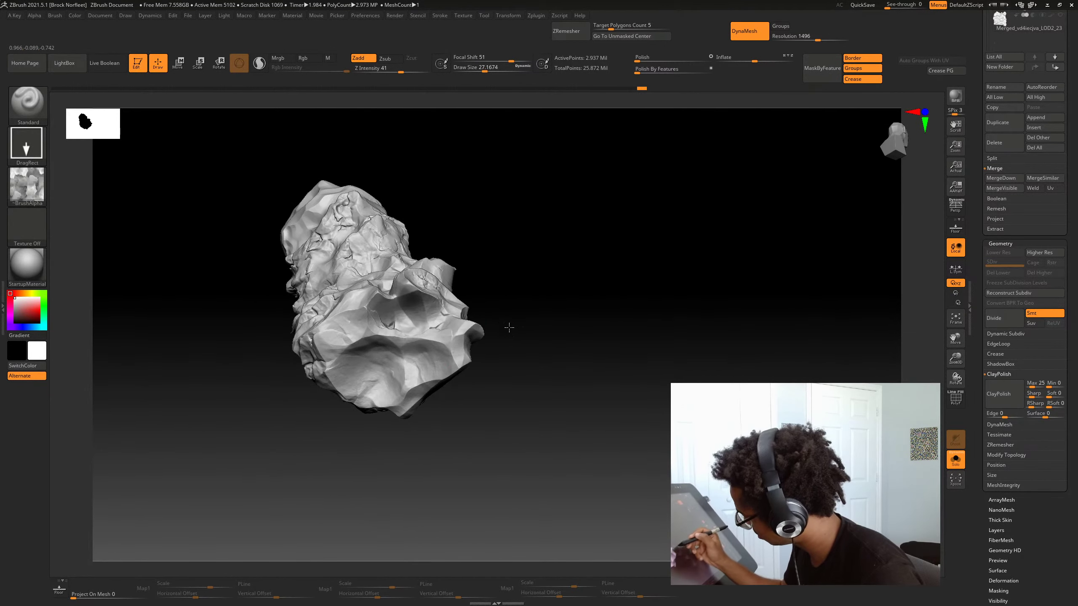
drag(510, 327, 463, 346)
drag(373, 388, 414, 368)
mouse_move(531, 361)
mouse_down()
mouse_move(543, 373)
mouse_move(527, 407)
mouse_up()
Show all rock pieces, select the neighbouring smoother rock column, and isolate and frame it
mouse_move(526, 408)
shift+mouse_down()
mouse_move(515, 446)
mouse_move(553, 430)
mouse_move(514, 424)
mouse_move(529, 311)
shift+mouse_up()
key(alt+s)
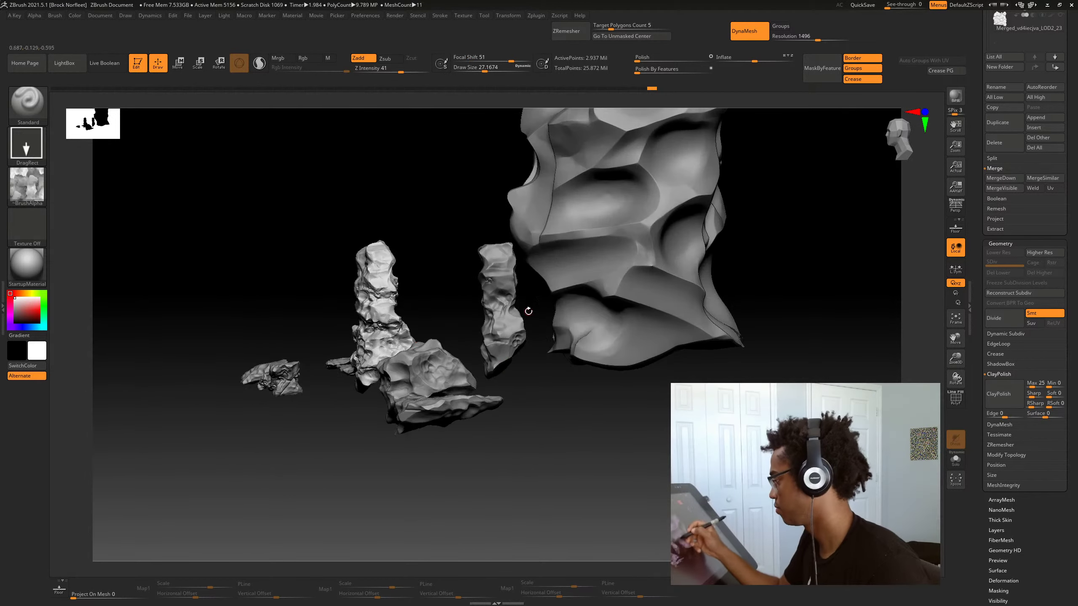
alt+click(507, 330)
key(alt+s)
key(f)
drag(599, 459, 658, 479)
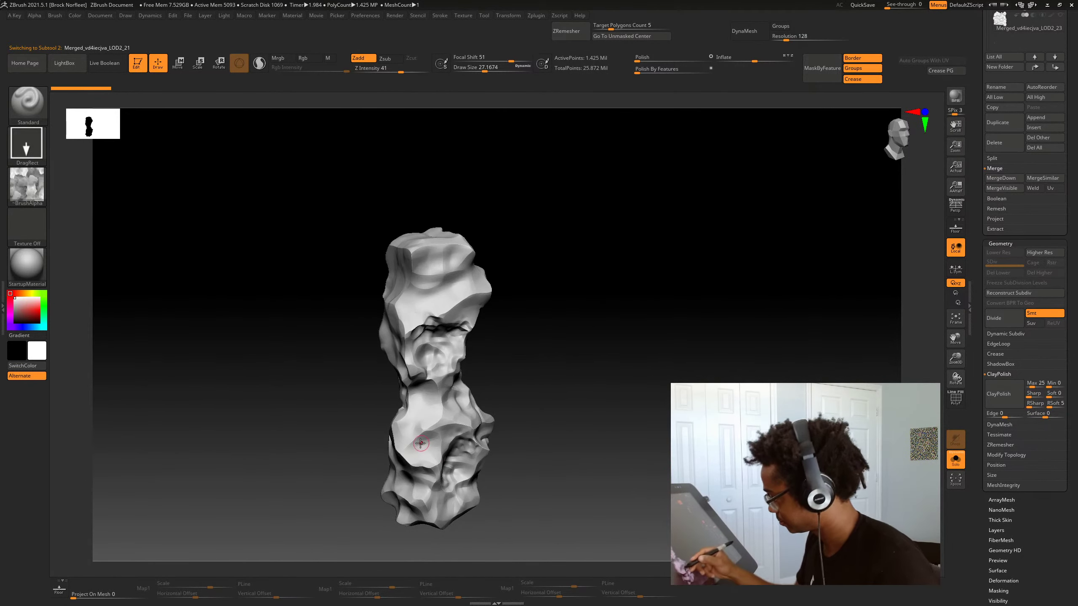
Undo the first test stamp on the second column and stamp cracked rock detail along its middle and lower side
drag(482, 445, 515, 438)
key(ctrl+z)
mouse_move(575, 380)
mouse_down()
mouse_move(583, 408)
mouse_move(575, 388)
mouse_up()
drag(499, 384, 414, 399)
drag(532, 397, 448, 414)
drag(550, 365, 557, 405)
drag(462, 345, 567, 431)
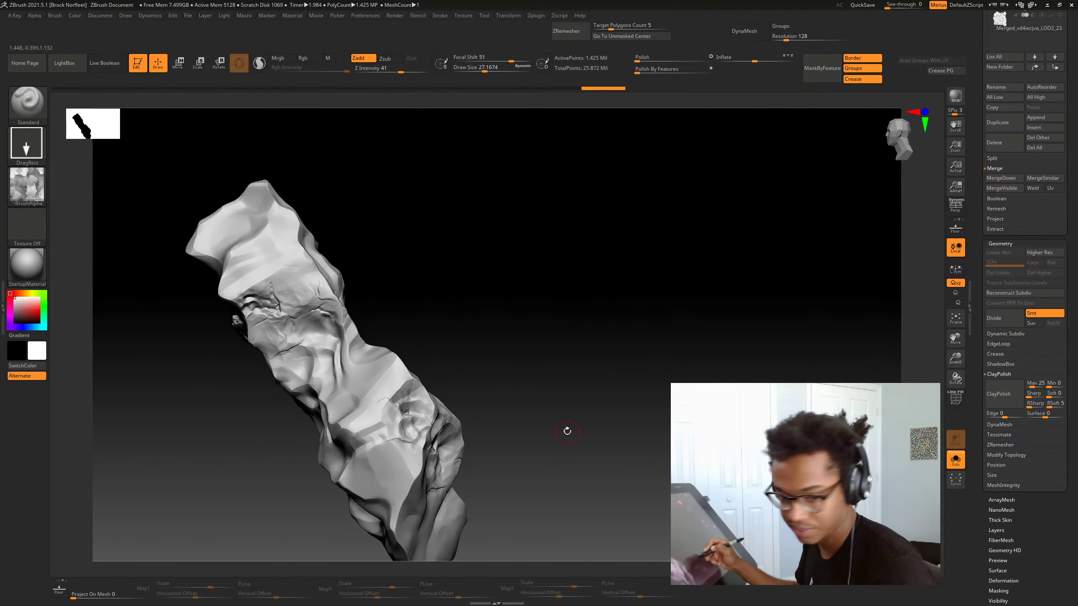
Stamp rock cracks around the upper half and recesses of the second column
drag(551, 395, 394, 372)
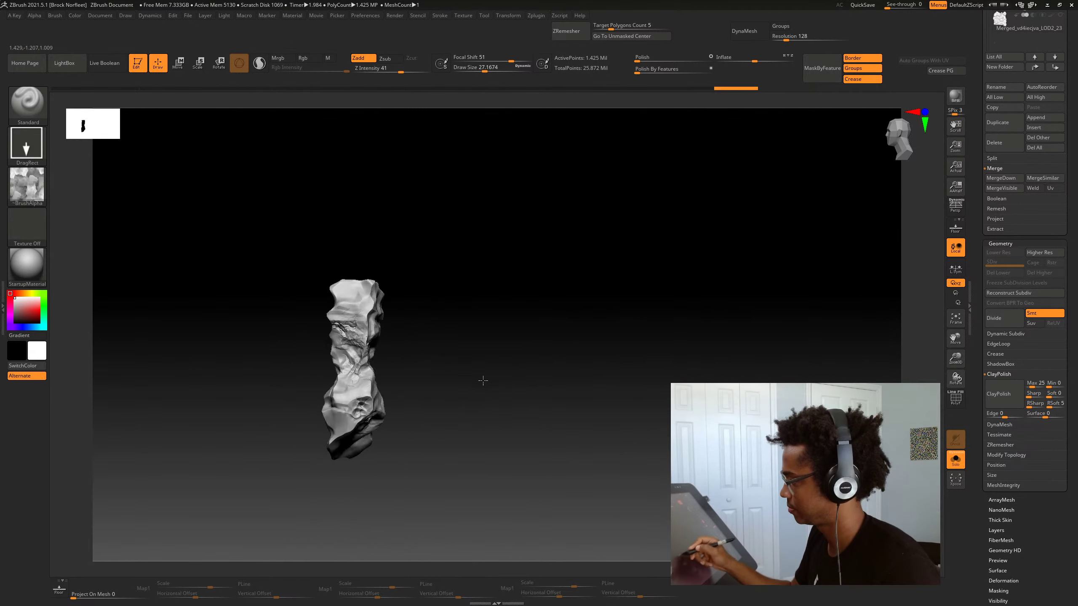
drag(390, 438, 432, 418)
drag(533, 462, 424, 423)
drag(483, 345, 528, 369)
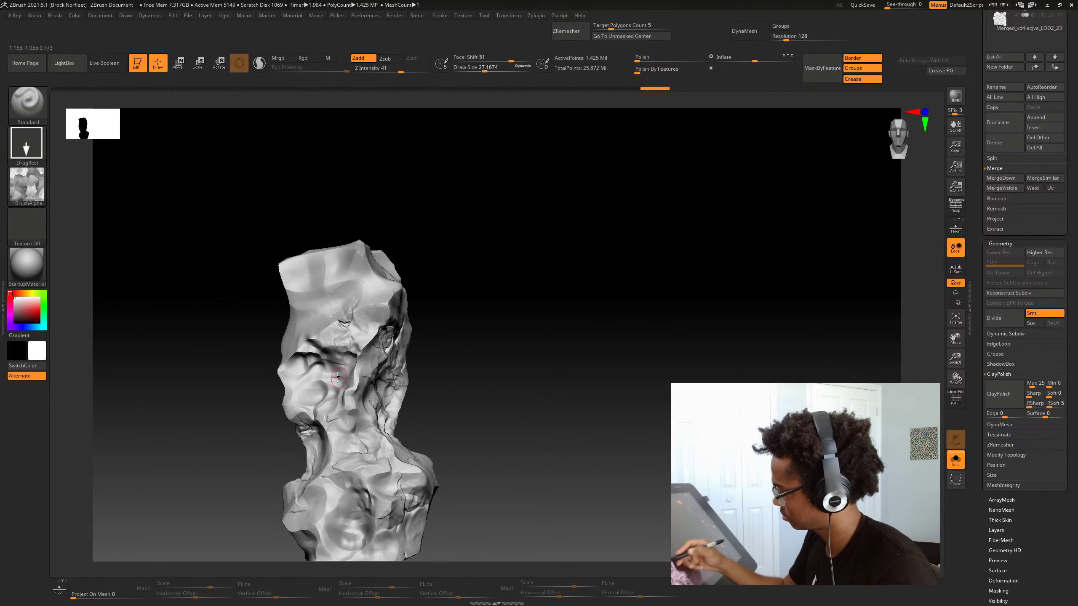
drag(420, 365, 384, 331)
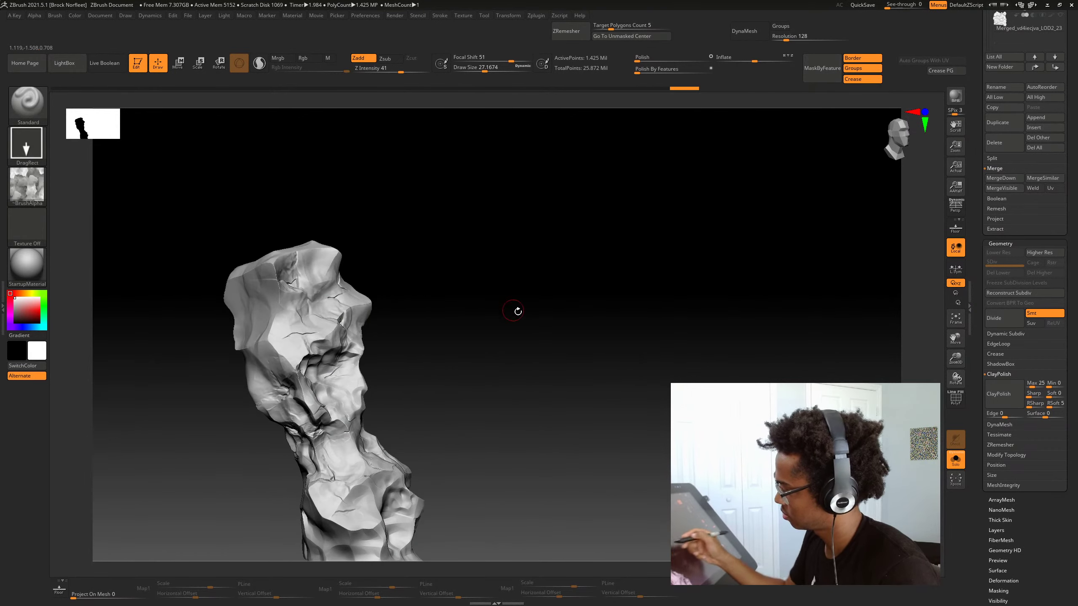
mouse_move(518, 311)
mouse_down()
mouse_move(479, 340)
mouse_move(515, 397)
mouse_move(493, 375)
mouse_move(537, 376)
mouse_move(514, 386)
mouse_move(534, 390)
mouse_move(472, 395)
mouse_move(538, 359)
mouse_up()
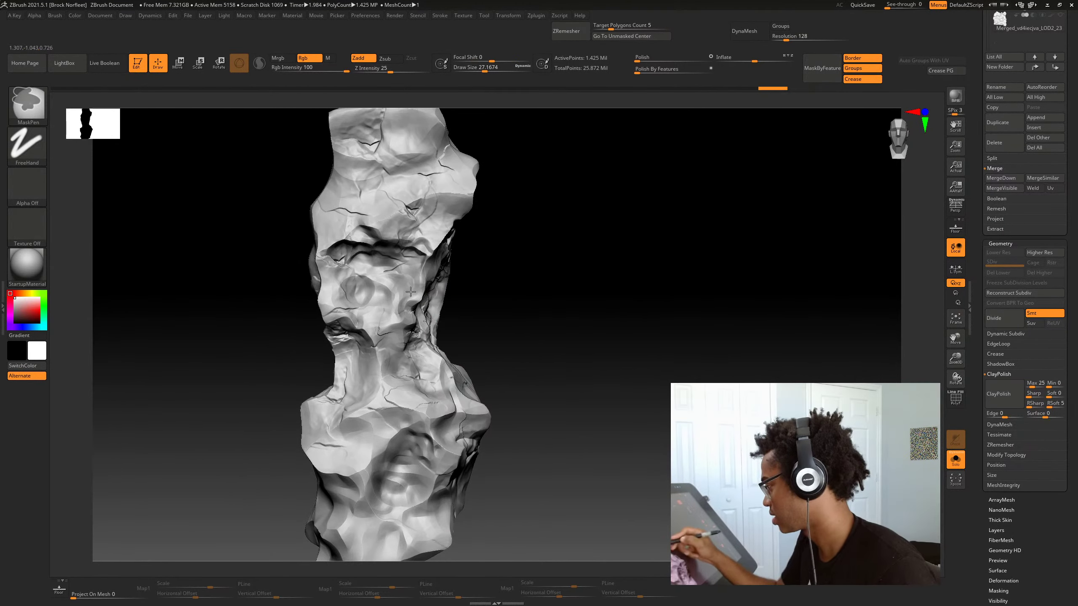
Stamp rock detail around the second column's narrow waist and undo the last stamp
mouse_move(625, 404)
mouse_down()
mouse_move(557, 406)
mouse_move(571, 385)
mouse_move(545, 451)
mouse_up()
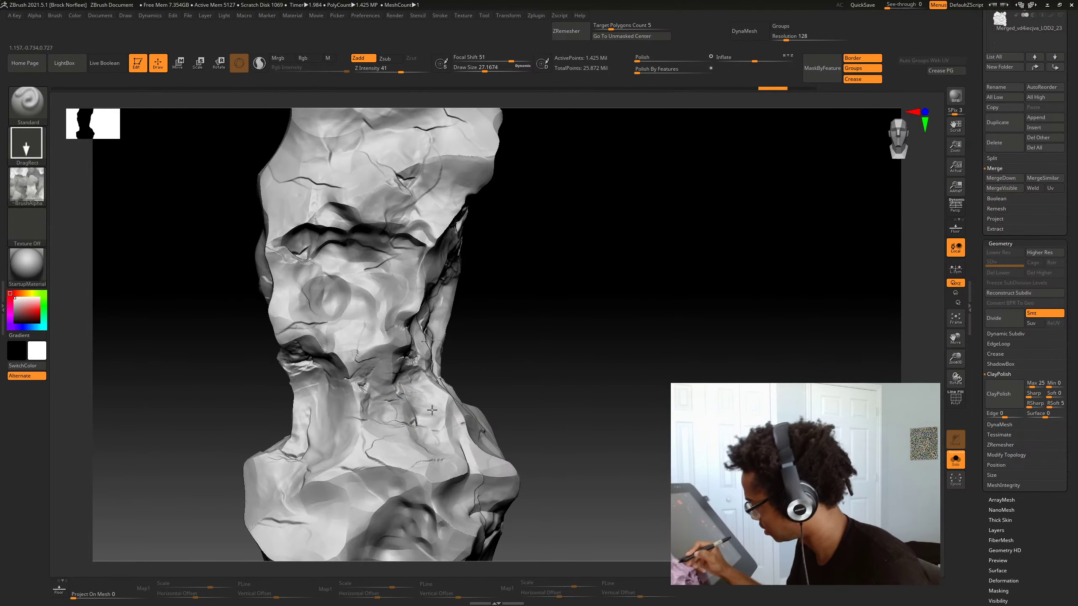
drag(525, 393, 482, 388)
drag(547, 422, 464, 466)
drag(369, 422, 516, 483)
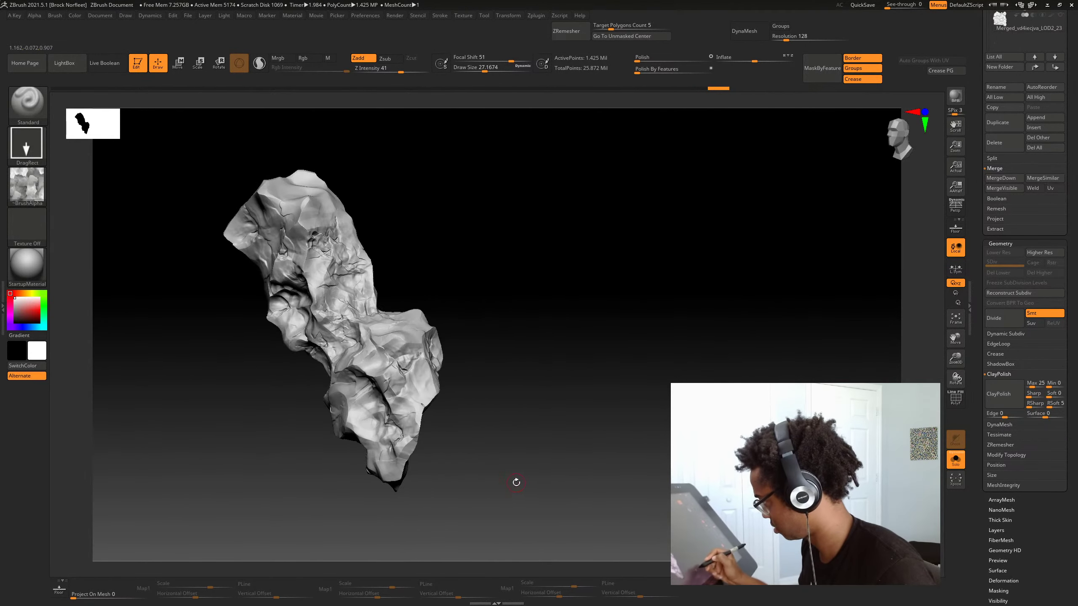
key(ctrl+z)
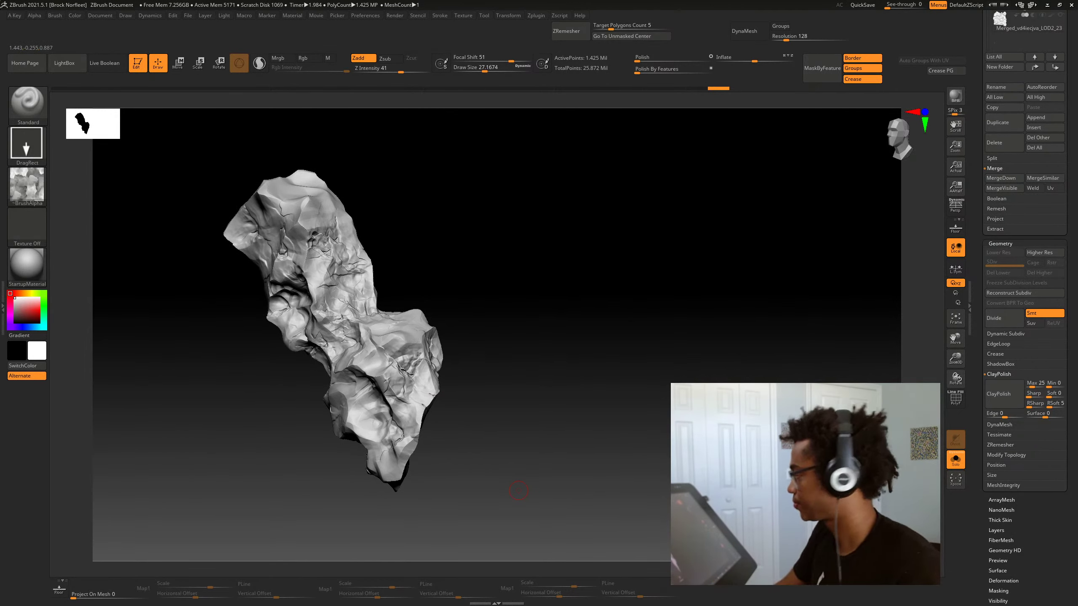
Stamp more cracks onto the lower front and side of the second column
mouse_move(519, 491)
mouse_down()
mouse_move(549, 352)
mouse_move(456, 317)
mouse_up()
mouse_move(456, 316)
mouse_down()
mouse_move(448, 333)
mouse_move(397, 354)
mouse_up()
key(f)
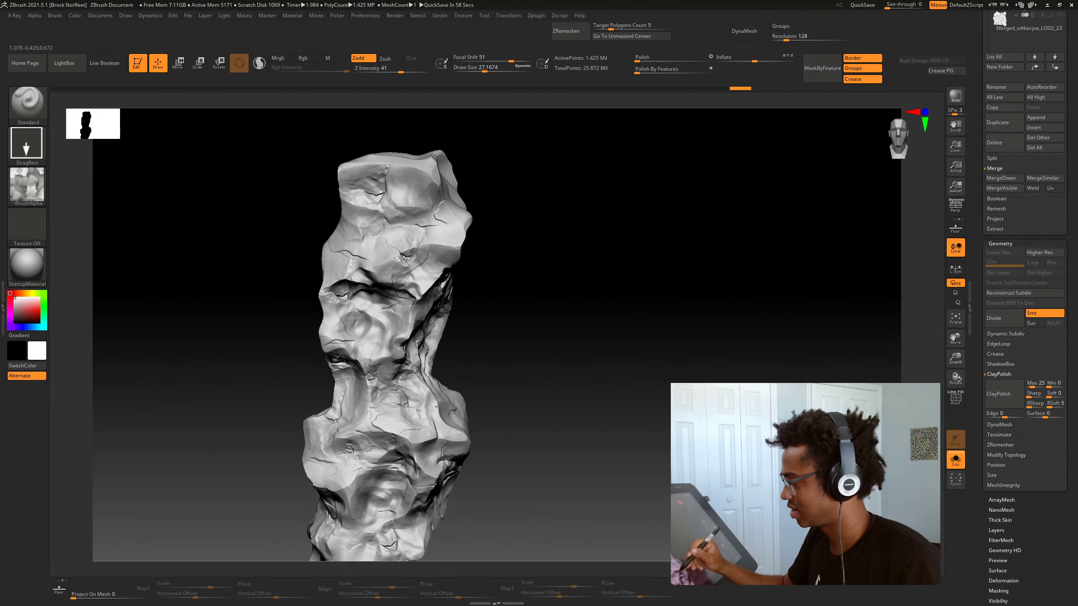
drag(517, 440, 376, 404)
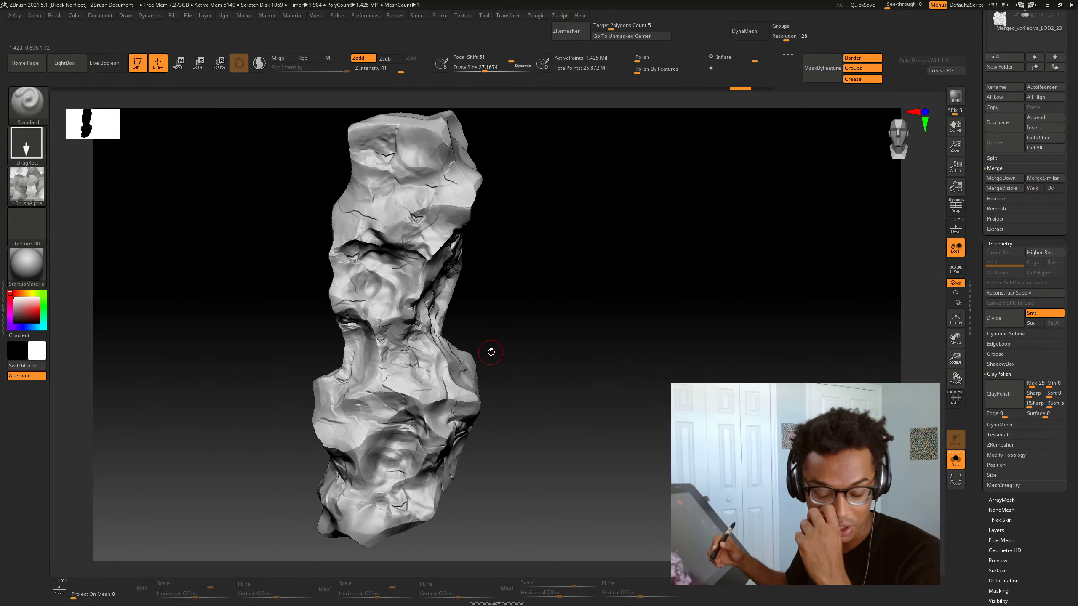
drag(419, 417, 436, 418)
mouse_move(542, 410)
alt+mouse_down()
mouse_move(517, 397)
mouse_move(526, 442)
alt+mouse_up()
drag(325, 470, 369, 471)
drag(466, 452, 492, 441)
alt+drag(493, 441, 494, 485)
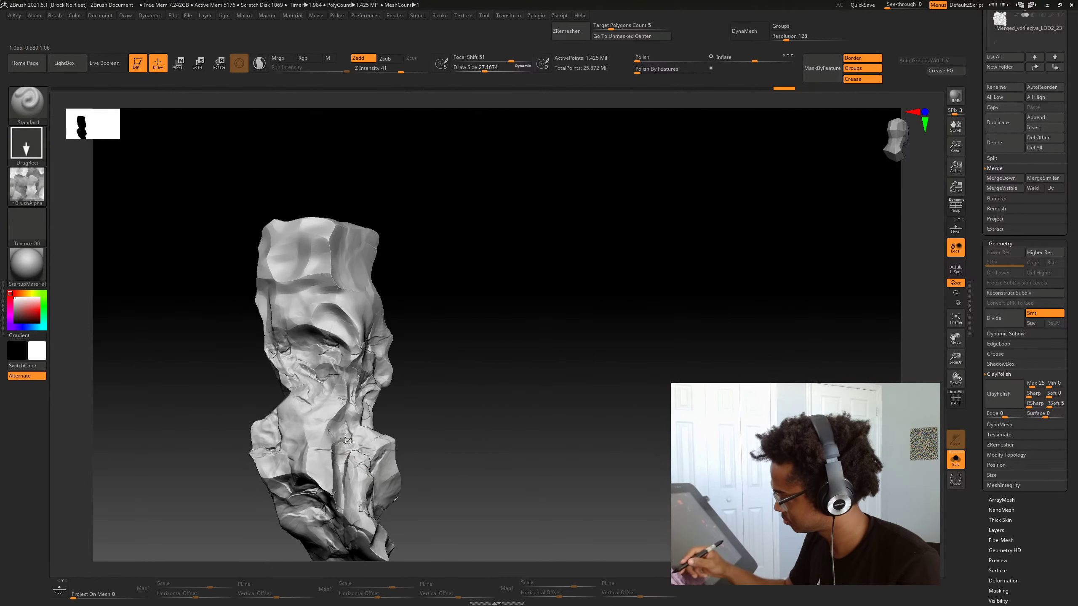
Stamp rock detail onto the lower back and adjoining side of the second column
drag(331, 433, 377, 438)
drag(486, 426, 533, 427)
mouse_move(534, 427)
alt+mouse_down()
mouse_move(500, 411)
mouse_move(499, 433)
mouse_move(457, 450)
alt+mouse_up()
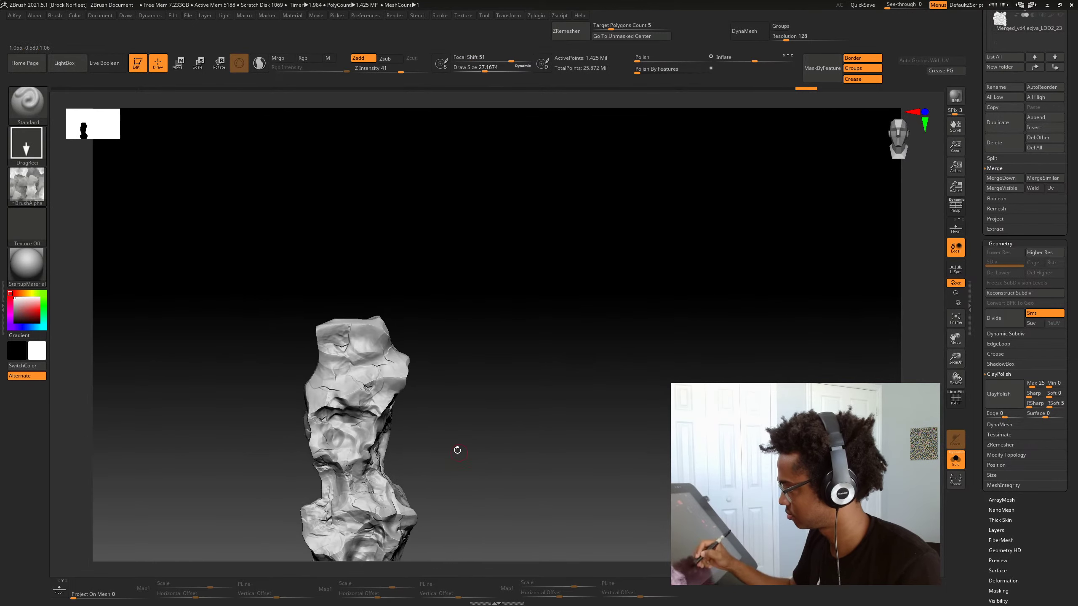
mouse_move(453, 360)
mouse_down()
mouse_move(440, 357)
mouse_move(524, 361)
mouse_move(511, 398)
mouse_move(539, 364)
mouse_up()
drag(519, 411, 480, 389)
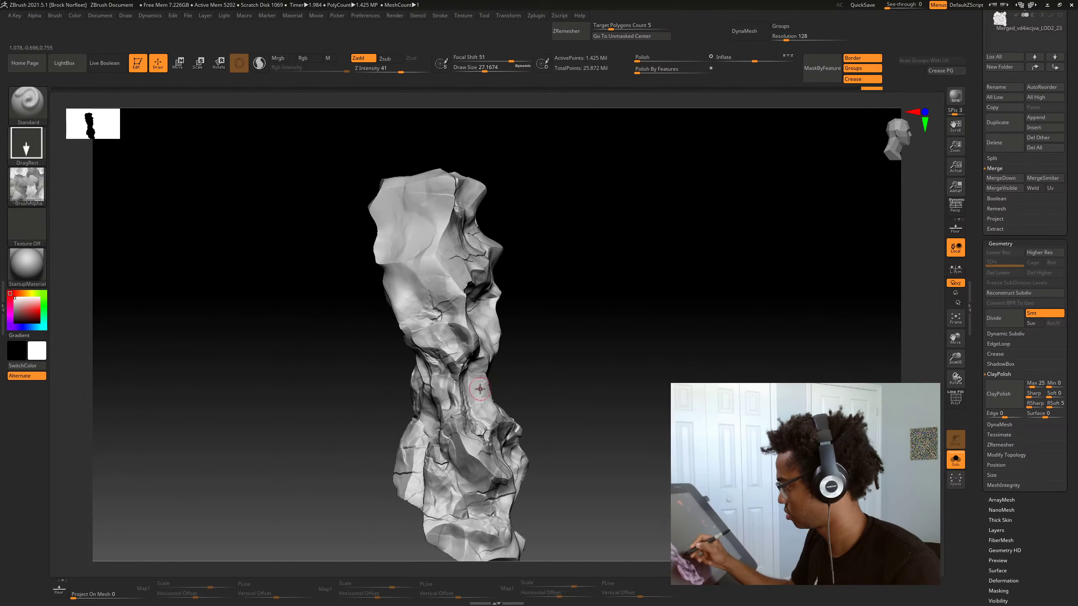
Inspect the second column from several sides for areas lacking surface detail
drag(585, 392, 625, 451)
right_drag(573, 364, 508, 396)
shift+drag(664, 457, 594, 378)
drag(594, 377, 633, 399)
click(633, 399)
click(570, 521)
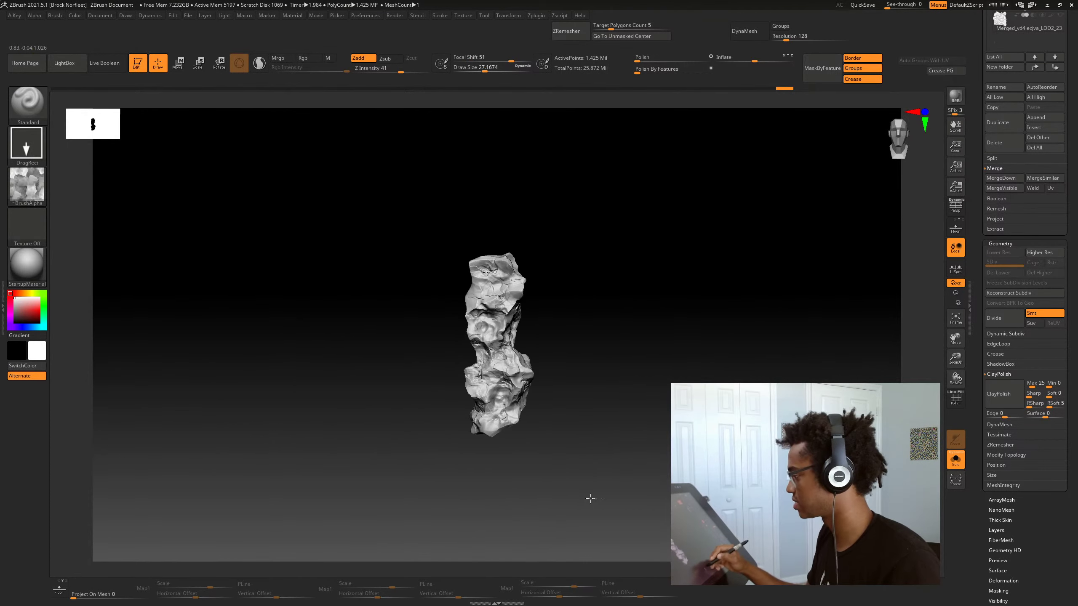
Stamp further cracks onto the second column's waist and upper side, then check it alongside the other rocks
alt+drag(591, 498, 634, 467)
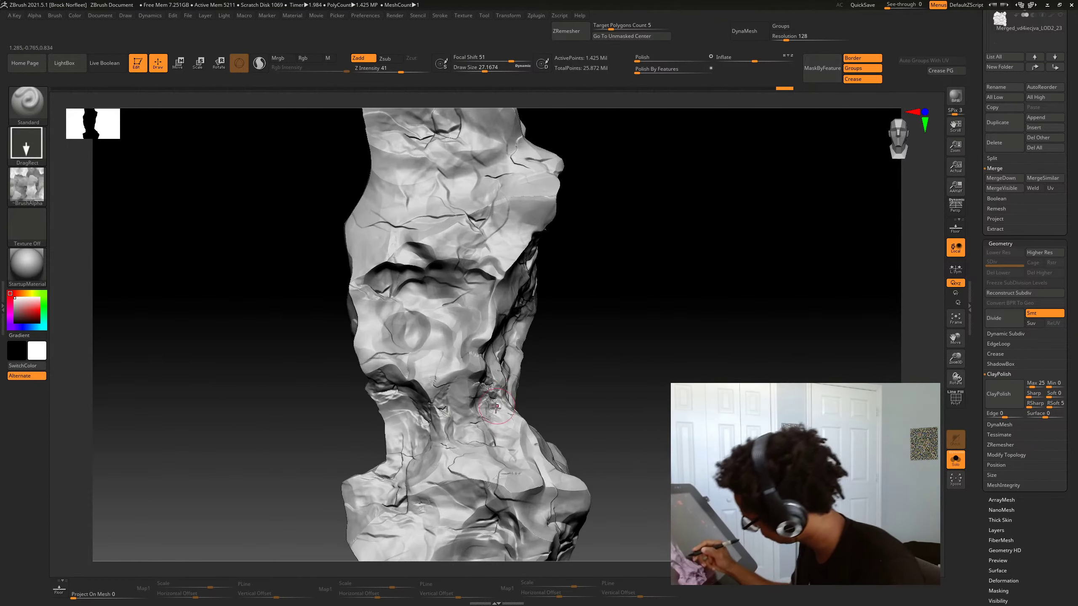
drag(583, 408, 555, 425)
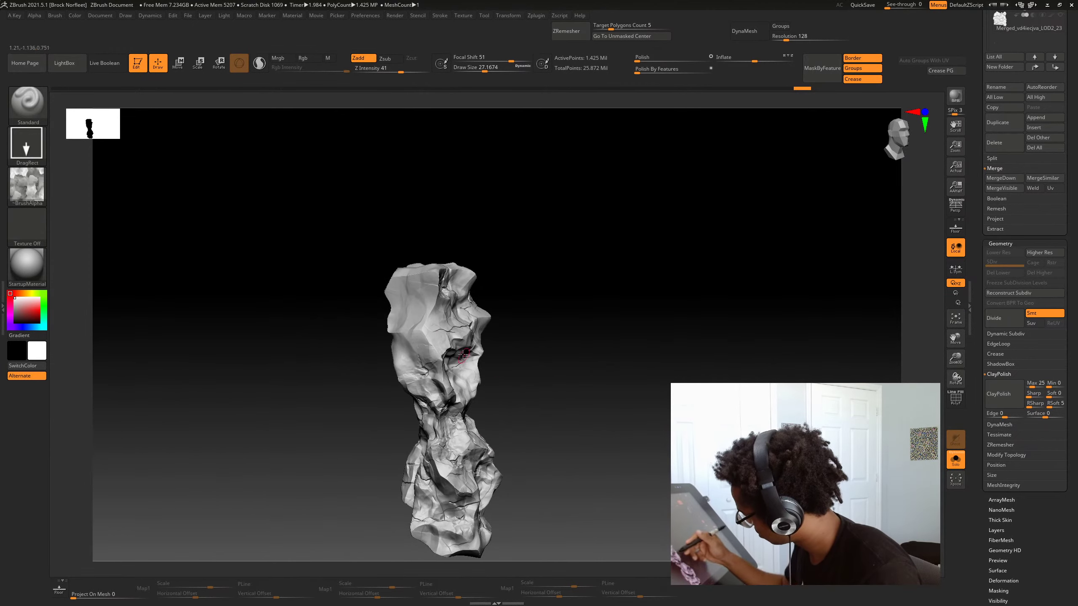
drag(535, 306, 522, 381)
key(alt+s)
mouse_move(664, 472)
alt+mouse_down()
mouse_move(539, 442)
mouse_move(515, 484)
mouse_move(473, 498)
mouse_move(520, 494)
mouse_move(490, 495)
alt+mouse_up()
key(alt+s)
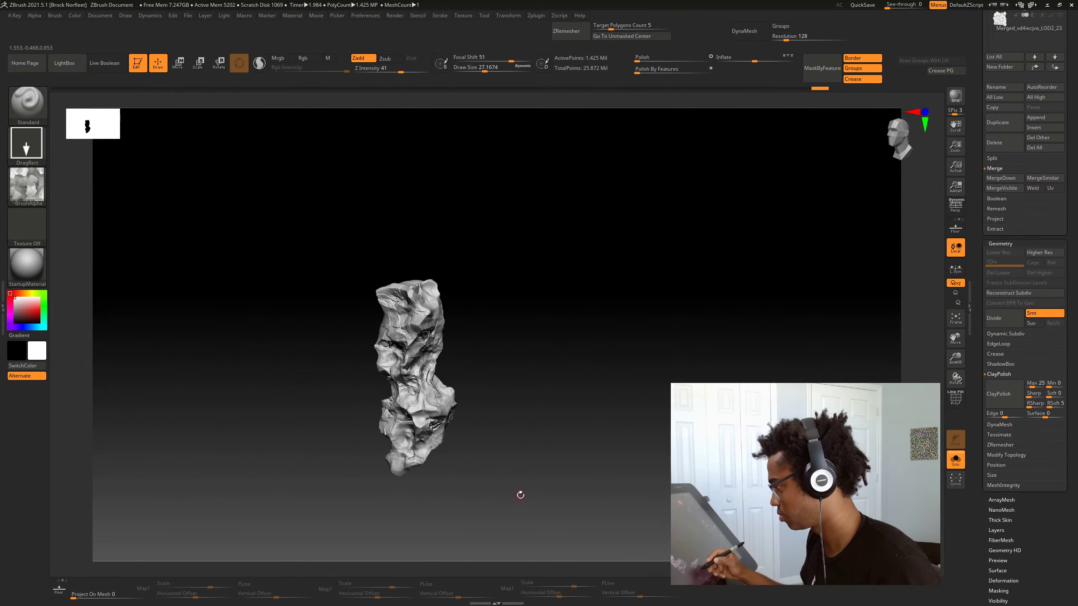
ctrl+right_drag(522, 496, 607, 487)
alt+drag(607, 486, 635, 372)
Switch the brush to the pitted, cell-like alpha and raise its Z Intensity to 68
key(b)
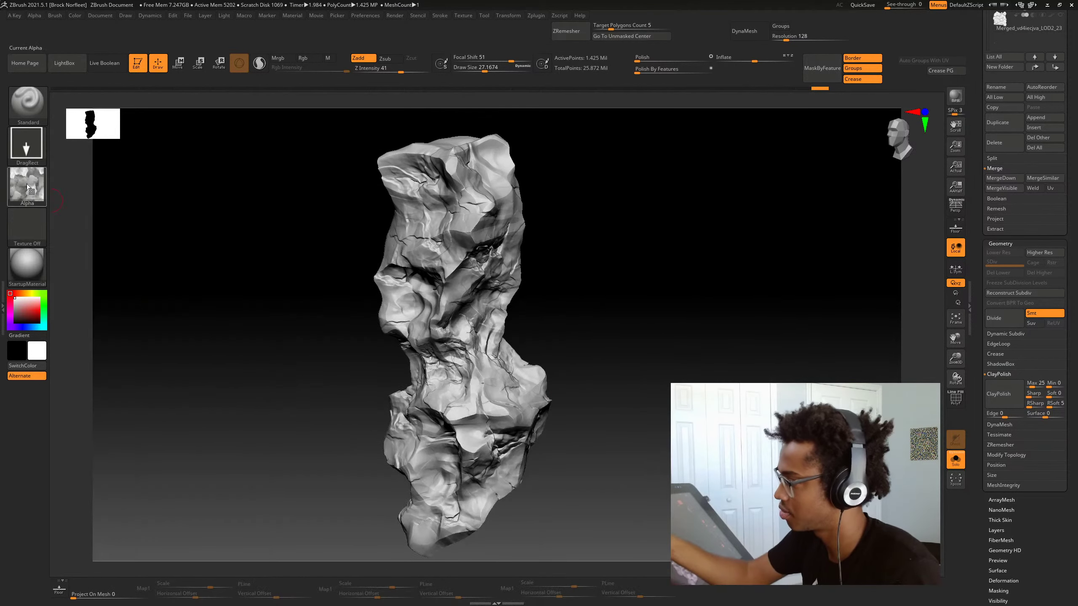
click(26, 186)
click(443, 194)
drag(618, 385, 655, 374)
key(space)
drag(495, 396, 504, 395)
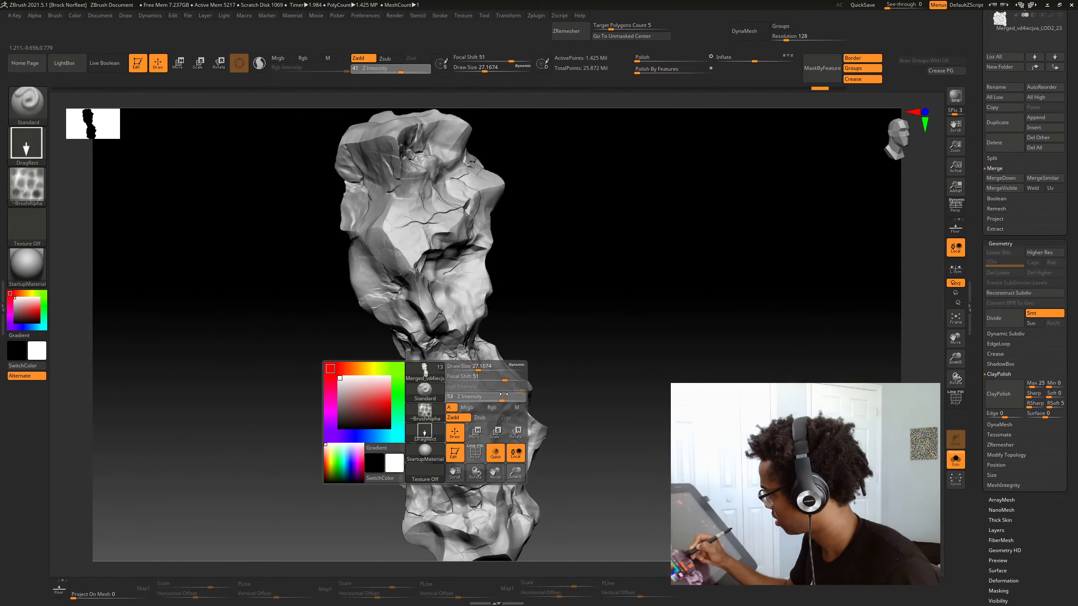
Reduce the draw size to about 14 and stamp finer pitted detail around the second column
right_drag(489, 368, 639, 374)
drag(577, 300, 583, 305)
mouse_move(522, 340)
right_down()
mouse_move(594, 353)
mouse_move(547, 357)
mouse_move(563, 368)
mouse_move(645, 362)
mouse_move(709, 378)
right_up()
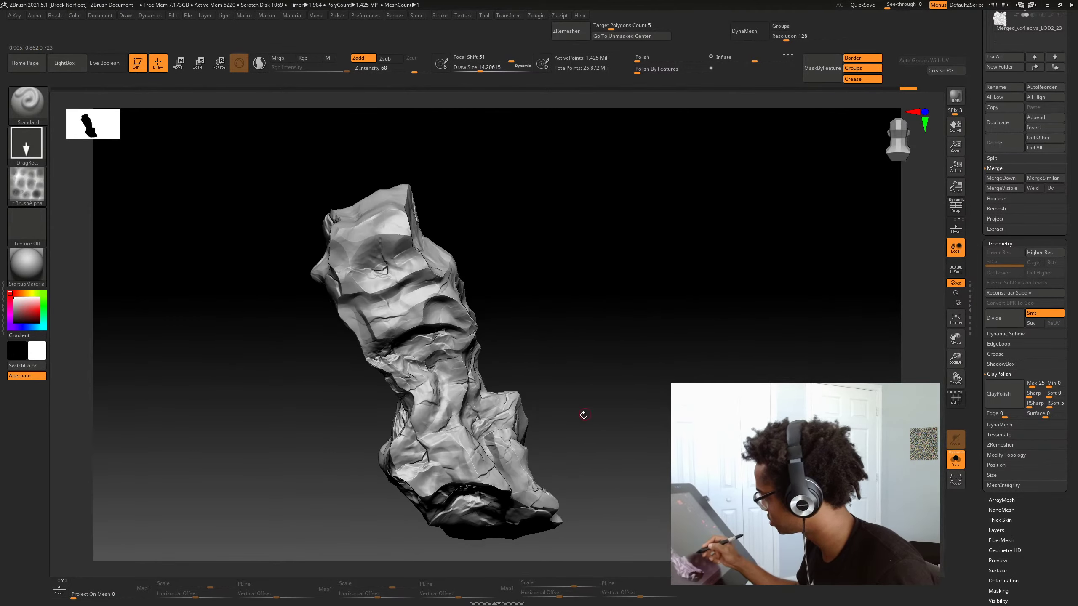
ctrl+right_drag(584, 415, 506, 446)
right_drag(639, 499, 611, 507)
right_drag(473, 382, 564, 380)
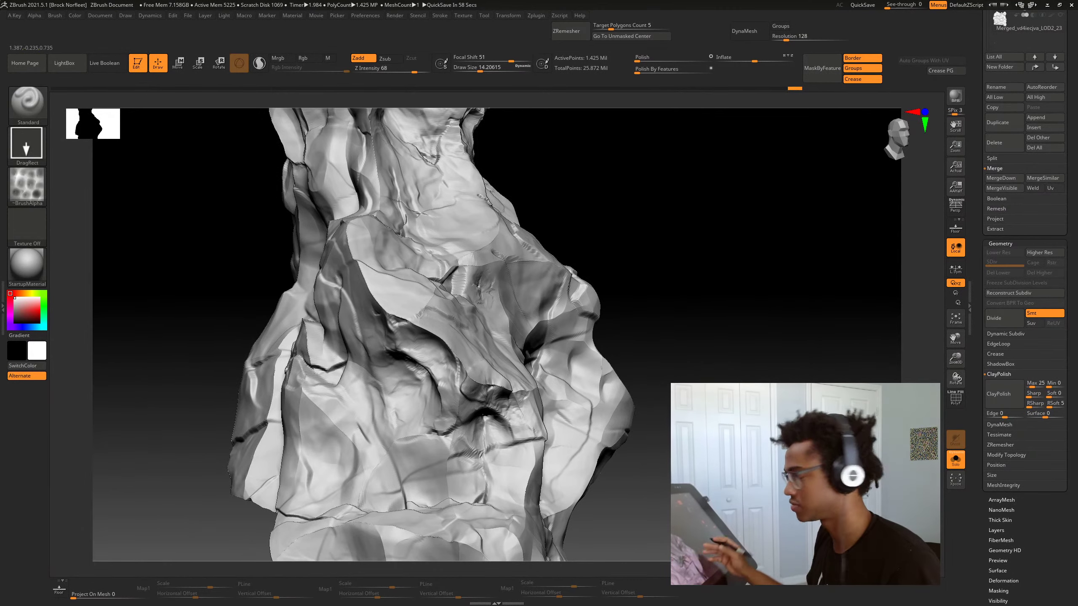
Stamp small pitted details over the second column's lower front and back, and show all the rock pieces
right_drag(564, 380, 492, 378)
right_drag(628, 450, 611, 383)
right_drag(704, 429, 670, 484)
mouse_move(505, 380)
right_down()
mouse_move(480, 394)
mouse_move(550, 412)
mouse_move(590, 467)
mouse_move(644, 487)
mouse_move(603, 511)
mouse_move(501, 412)
right_up()
right_drag(579, 436, 629, 458)
right_drag(495, 438, 563, 389)
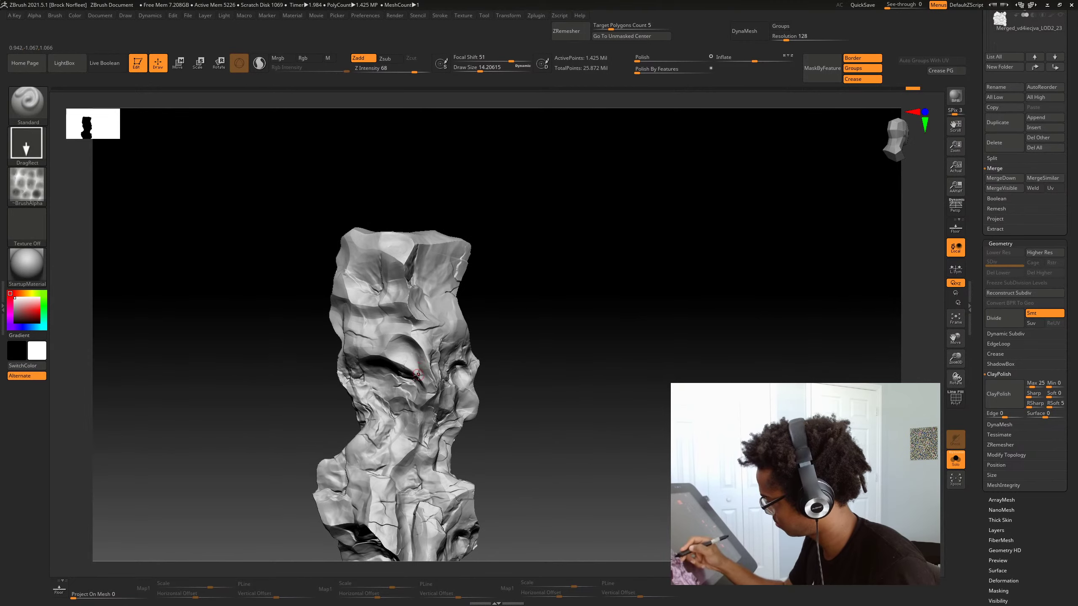
right_drag(615, 431, 533, 444)
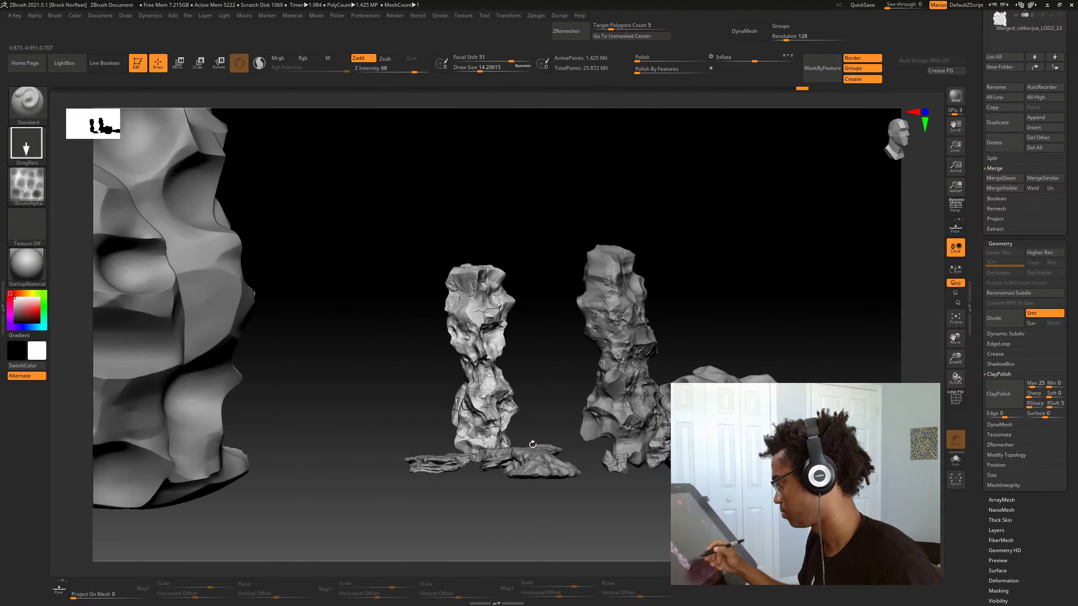
Isolate the second rock column from the other rock pieces
right_drag(614, 539, 595, 525)
right_drag(513, 511, 518, 523)
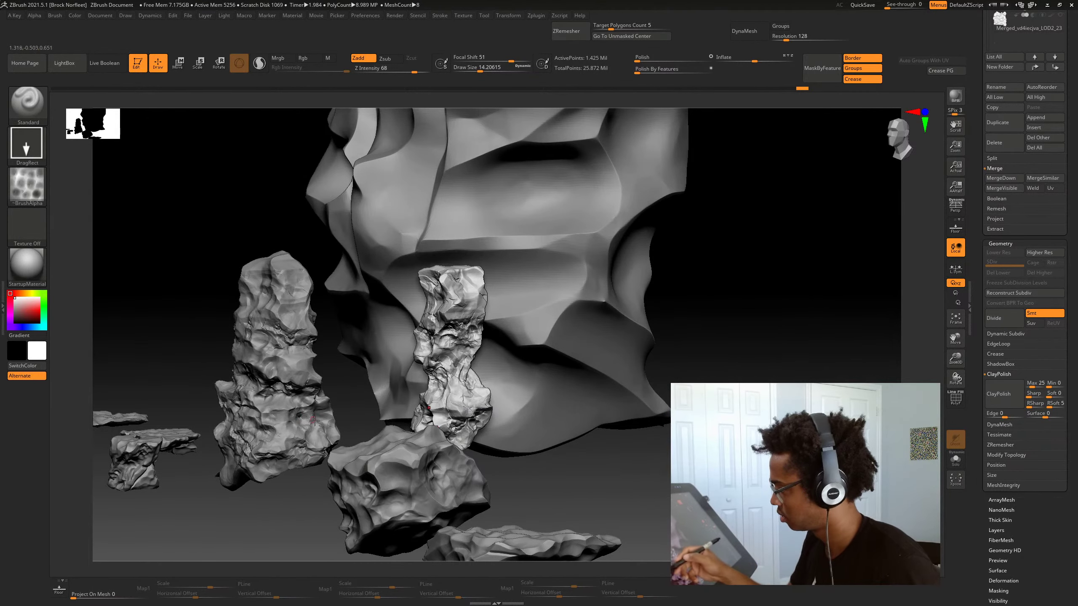
key(alt+s)
mouse_move(579, 465)
ctrl+right_down()
mouse_move(645, 493)
mouse_move(666, 466)
ctrl+right_up()
Try ClayPolish on the second column and inspect how it affects the stamped cracks along the waist and lower part
click(995, 402)
key(ctrl+z)
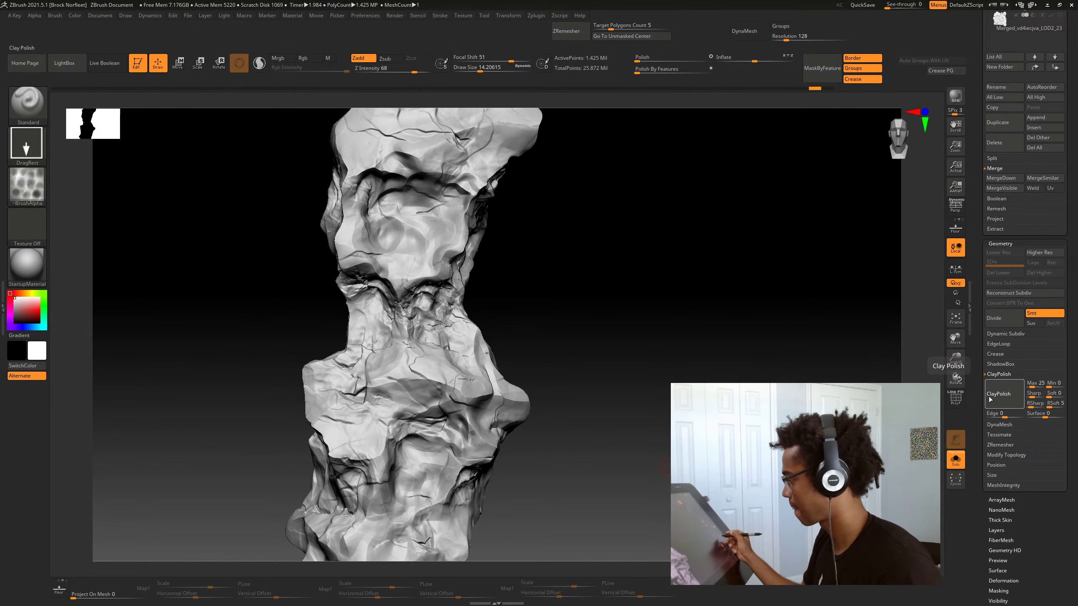
ctrl+drag(630, 426, 640, 434)
alt+drag(640, 434, 676, 448)
alt+drag(676, 448, 680, 472)
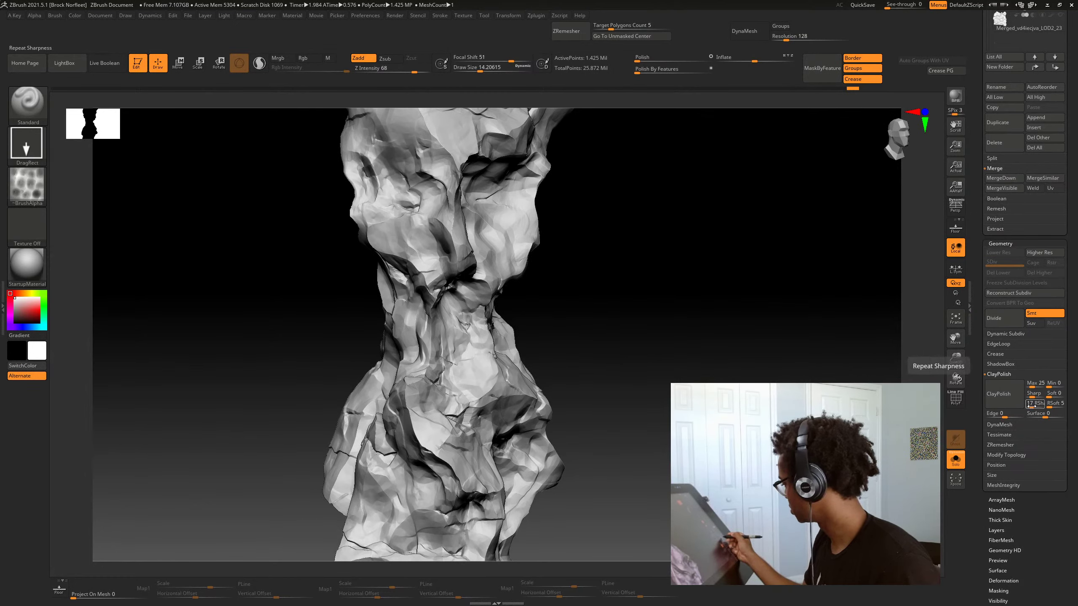
alt+drag(679, 473, 656, 464)
mouse_move(656, 465)
mouse_down()
mouse_move(640, 471)
mouse_move(662, 457)
mouse_move(664, 479)
mouse_move(683, 463)
mouse_move(654, 446)
mouse_move(658, 492)
mouse_move(675, 488)
mouse_move(677, 516)
mouse_up()
key(ctrl)
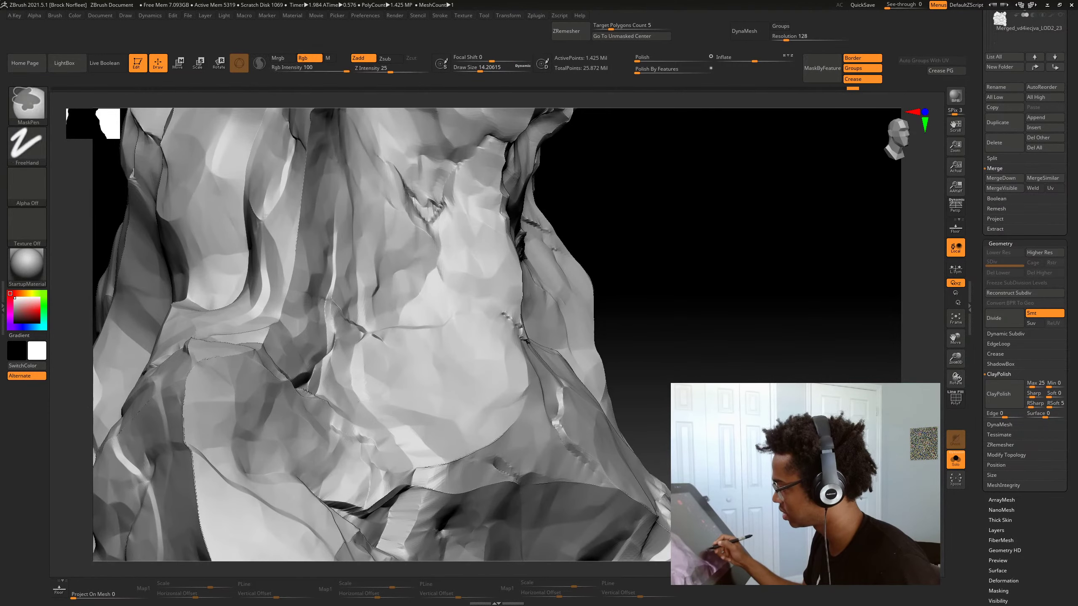
key(ctrl+z)
key(ctrl+z)
key(ctrl+z)
key(ctrl+z)
Check the wireframe on the column's lower part, apply ClayPolish to the column and clear the resulting mask
alt+drag(758, 373, 764, 427)
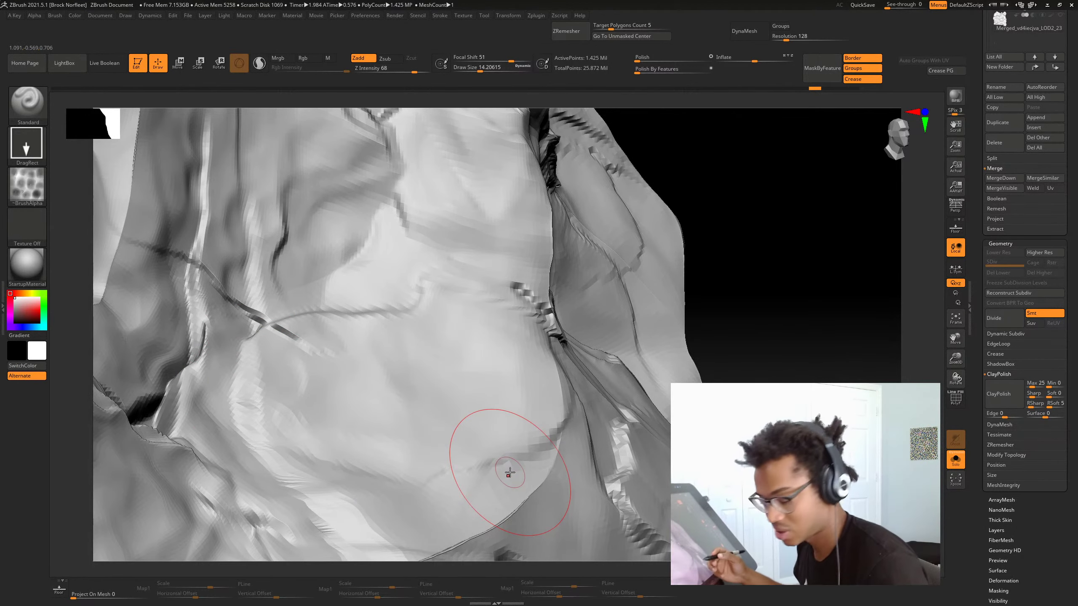
key(shift+f)
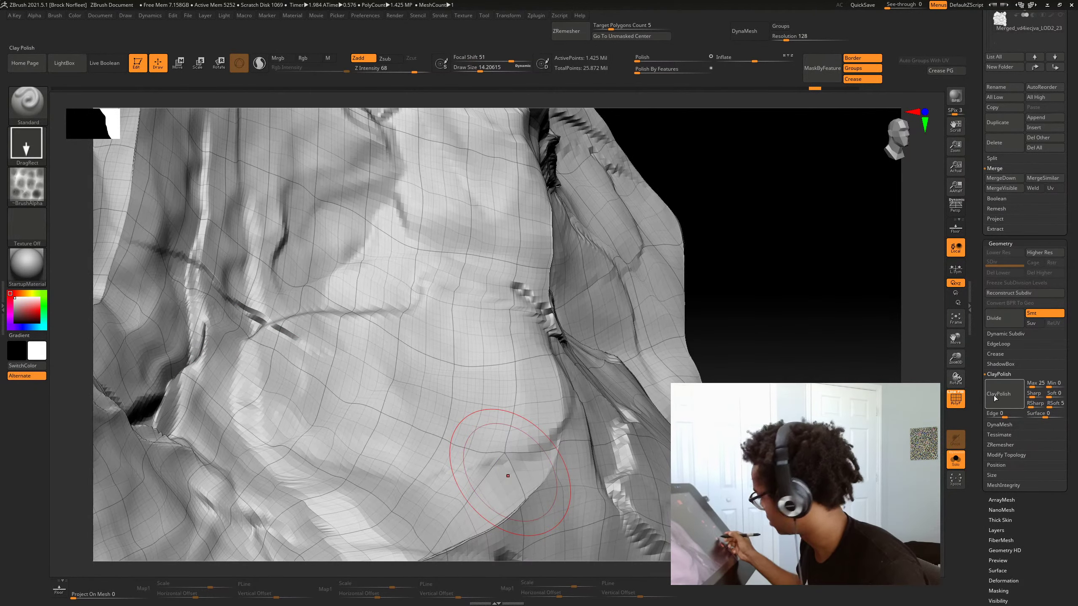
key(shift+f)
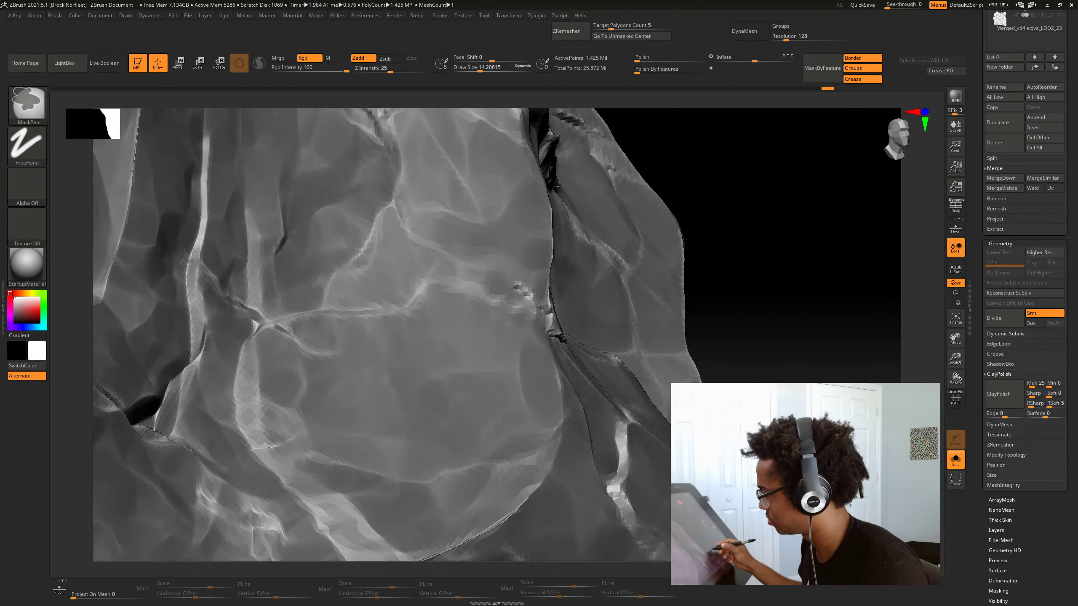
mouse_move(776, 458)
ctrl+mouse_down()
mouse_move(802, 457)
mouse_move(783, 456)
mouse_move(772, 427)
ctrl+mouse_up()
Smooth the jagged crack artifacts and ridges on the column's lower part
mouse_move(339, 496)
shift+mouse_down()
mouse_move(315, 482)
mouse_move(443, 541)
shift+mouse_up()
alt+drag(745, 443, 729, 323)
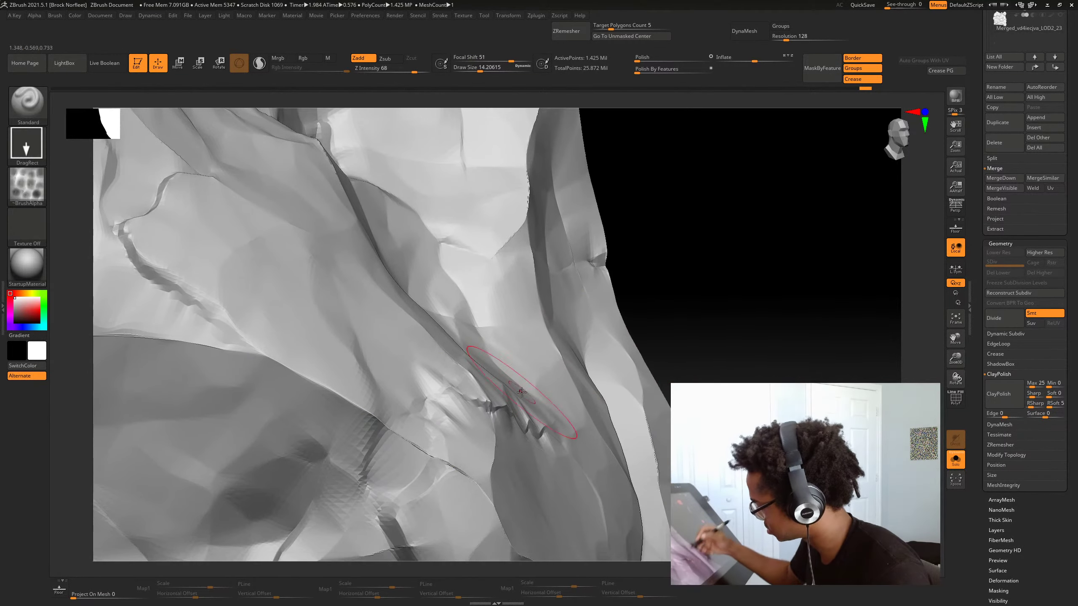
shift+drag(407, 427, 464, 481)
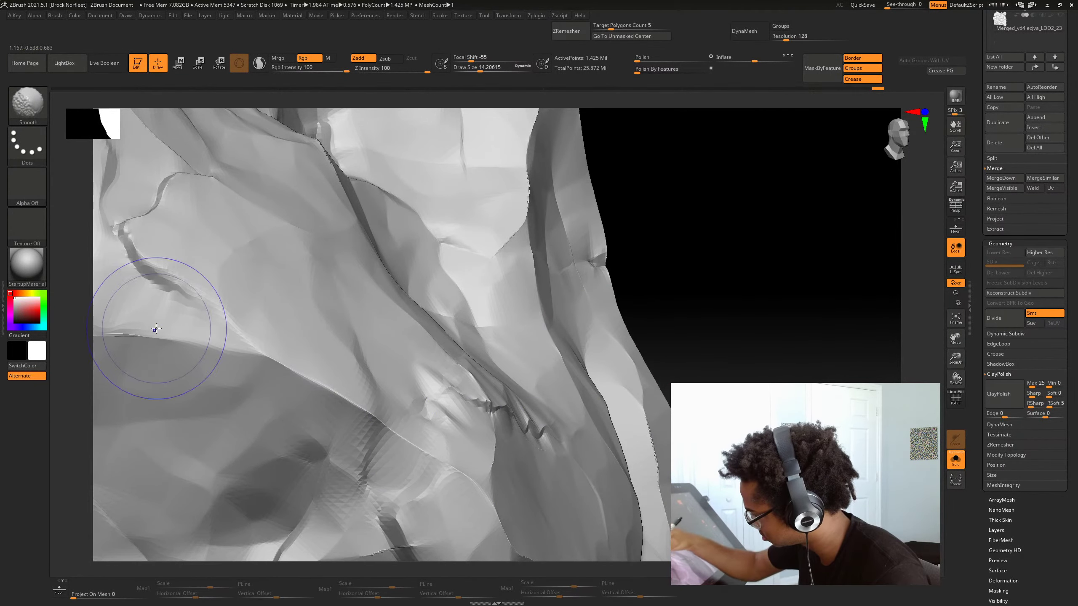
mouse_move(769, 356)
alt+mouse_down()
mouse_move(654, 349)
mouse_move(621, 371)
mouse_move(719, 393)
mouse_move(607, 412)
alt+mouse_up()
mouse_move(238, 352)
shift+mouse_down()
mouse_move(354, 372)
mouse_move(558, 355)
shift+mouse_up()
Soften the whole column slightly with the Polish deformation
mouse_move(756, 381)
alt+mouse_down()
mouse_move(656, 224)
mouse_move(662, 163)
alt+mouse_up()
mouse_move(652, 73)
mouse_down()
mouse_move(636, 72)
mouse_move(643, 60)
mouse_up()
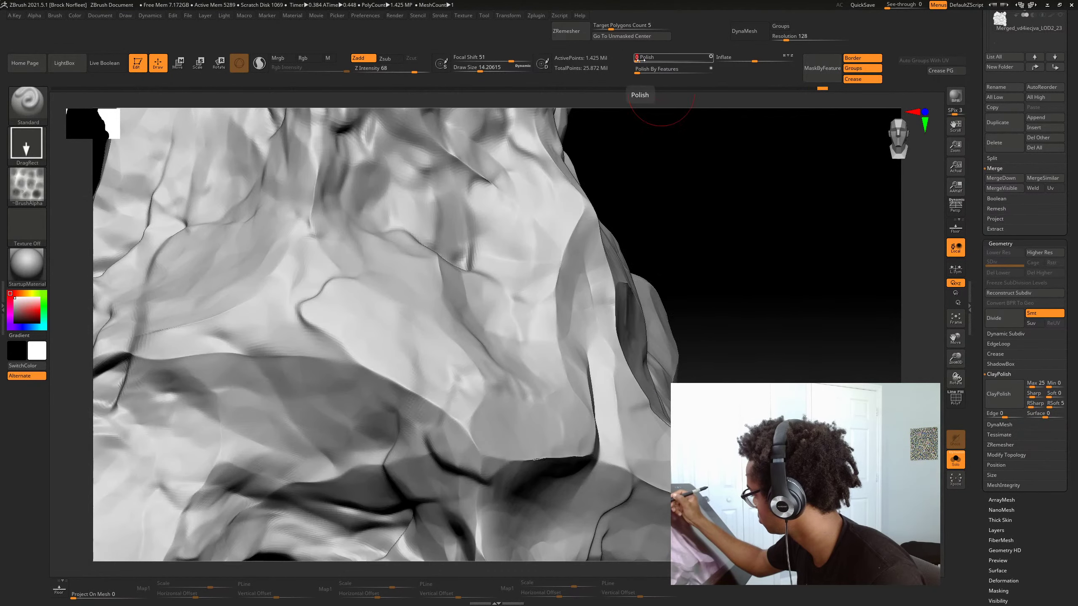
key(ctrl+z)
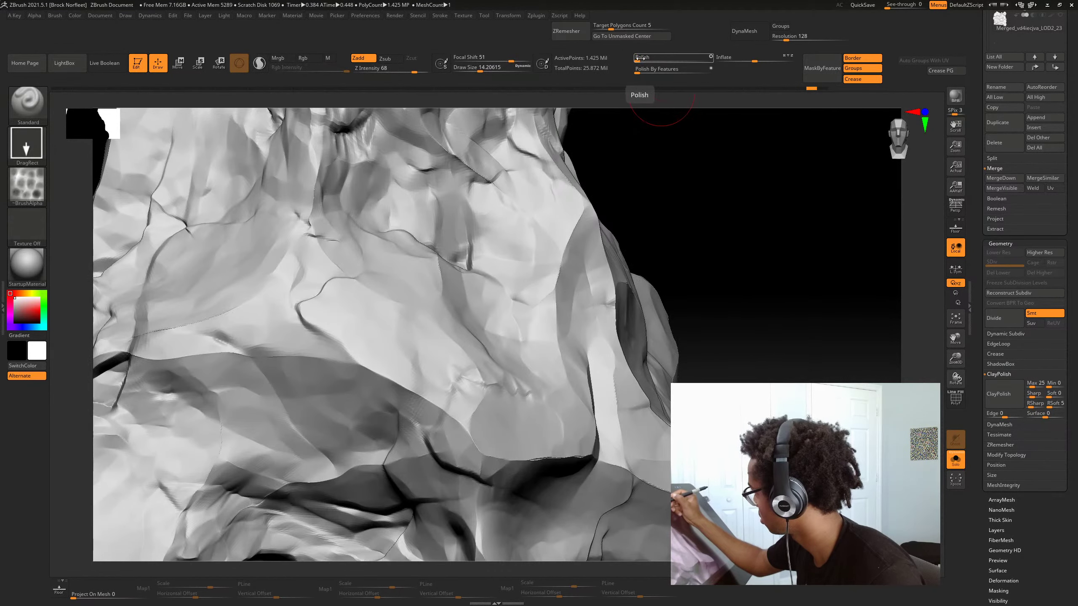
drag(642, 59, 644, 60)
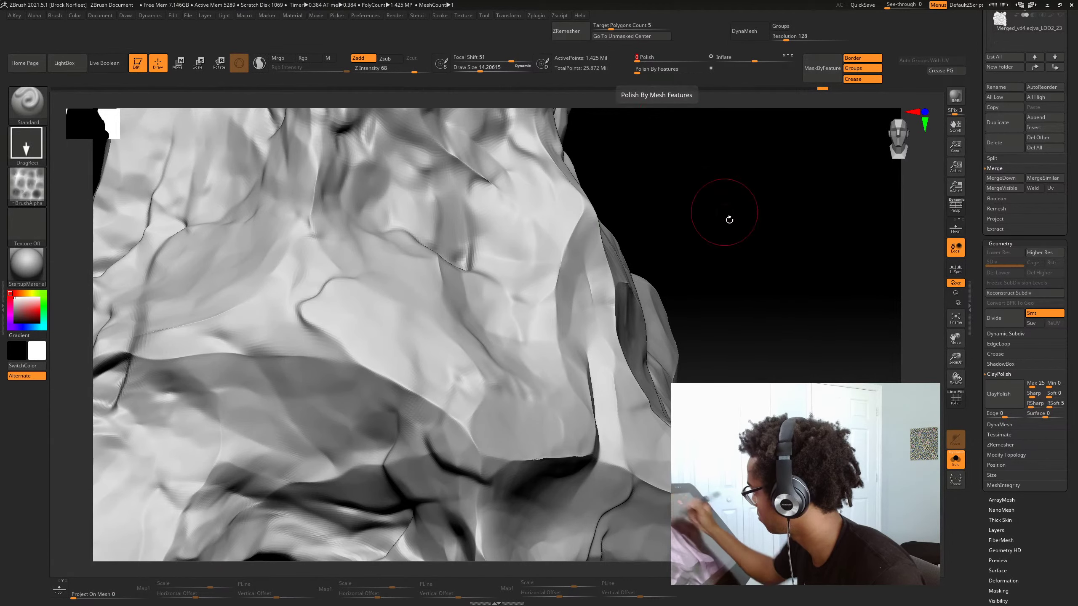
Review the polished column from several sides and bring all the rock pieces back into view
mouse_move(729, 219)
alt+mouse_down()
mouse_move(674, 313)
mouse_move(628, 323)
alt+mouse_up()
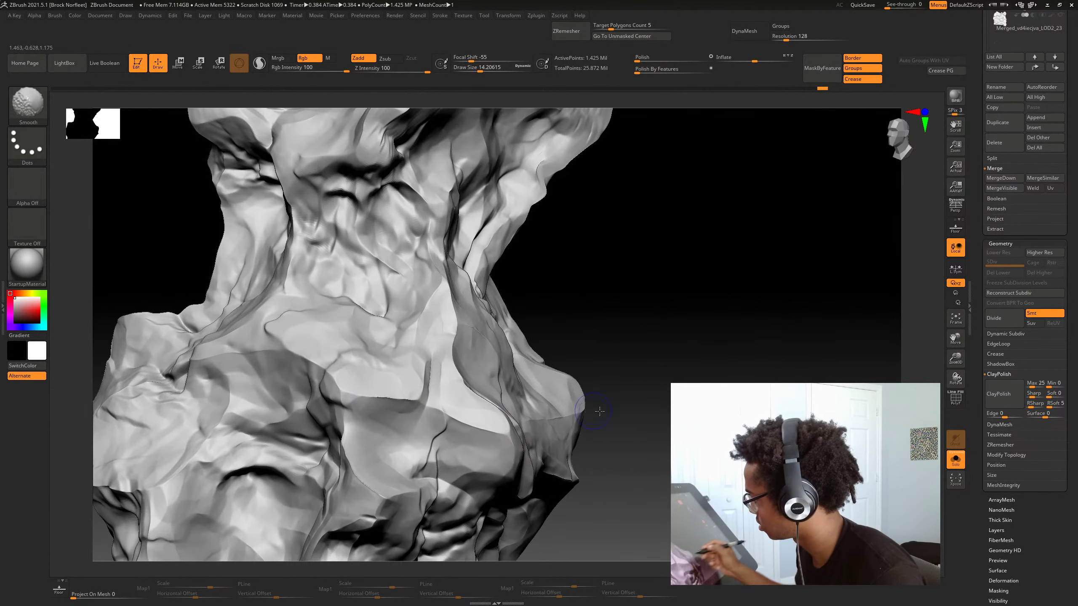
mouse_move(611, 418)
alt+mouse_down()
mouse_move(628, 438)
mouse_move(662, 438)
mouse_move(619, 484)
alt+mouse_up()
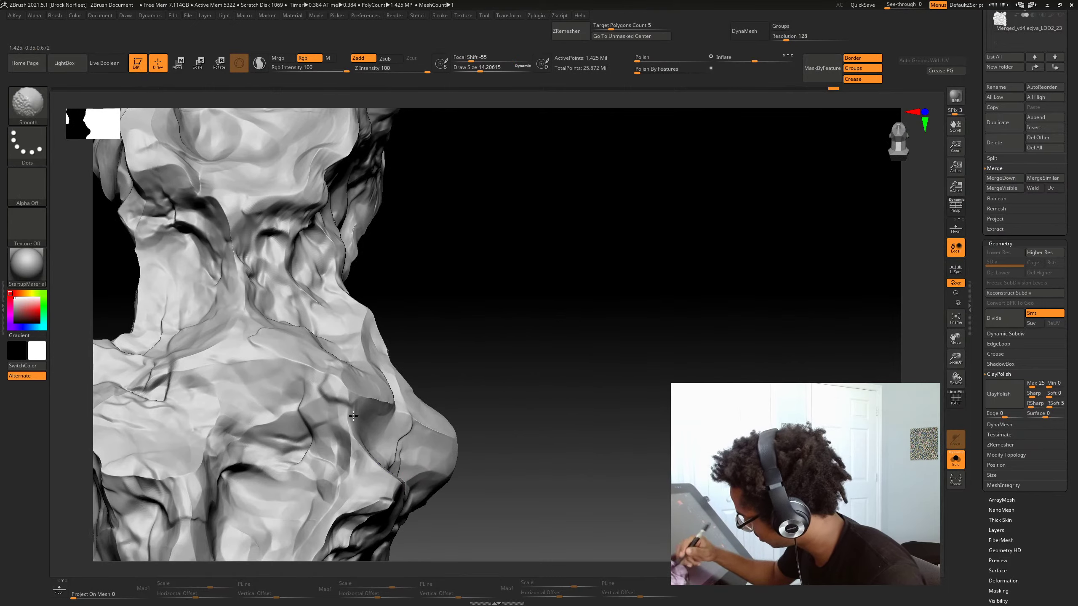
mouse_move(505, 488)
alt+mouse_down()
mouse_move(500, 446)
mouse_move(551, 499)
mouse_move(558, 485)
alt+mouse_up()
alt+drag(557, 486, 578, 454)
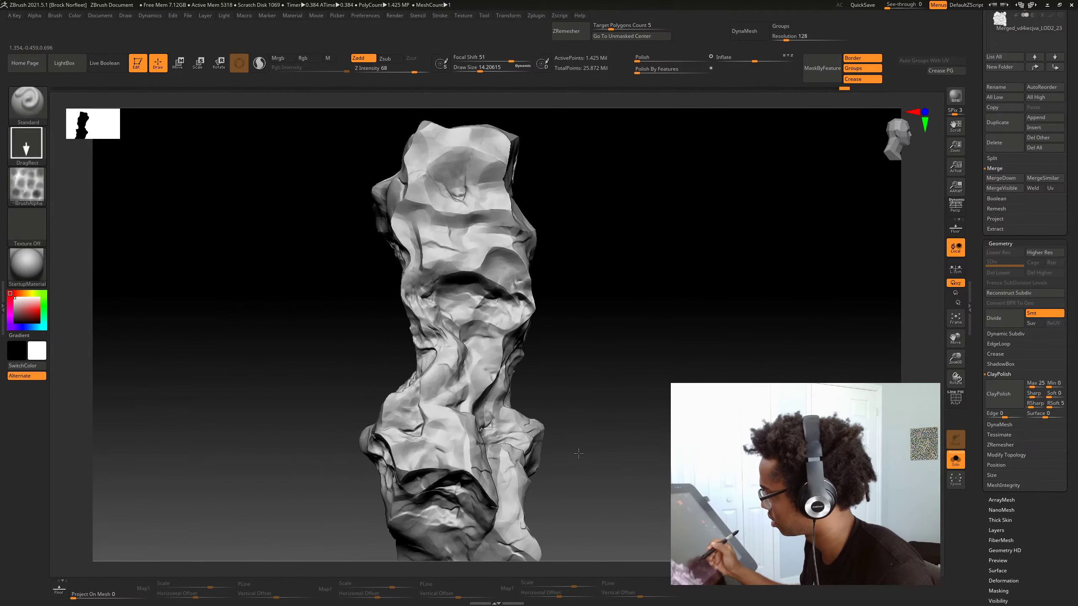
key(ctrl)
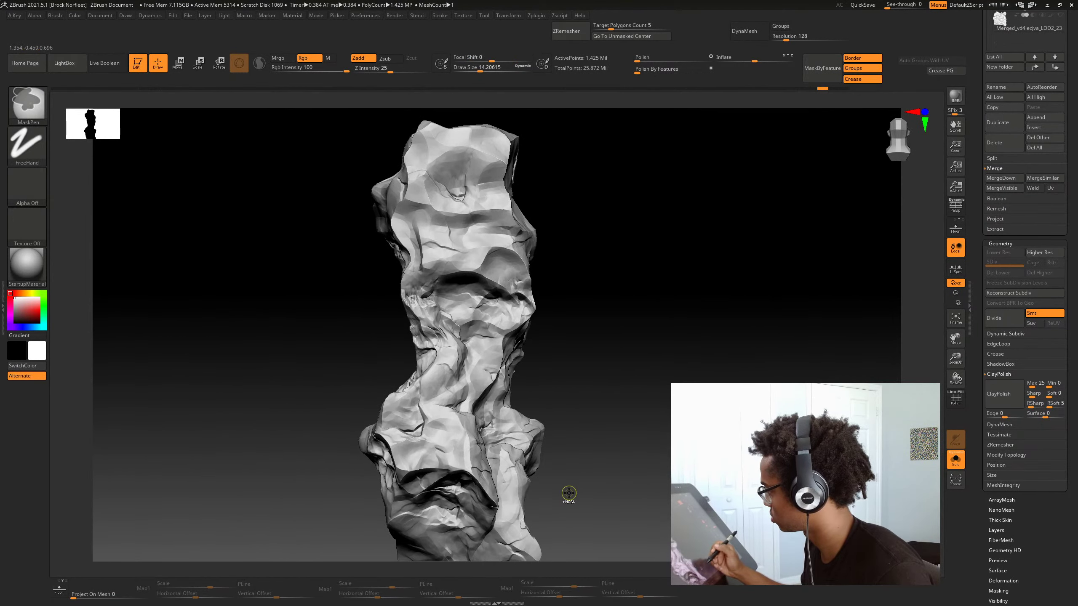
alt+drag(626, 446, 611, 407)
key(alt+s)
mouse_move(504, 552)
alt+mouse_down()
mouse_move(522, 497)
mouse_move(655, 503)
mouse_move(675, 475)
mouse_move(721, 477)
mouse_move(637, 491)
alt+mouse_up()
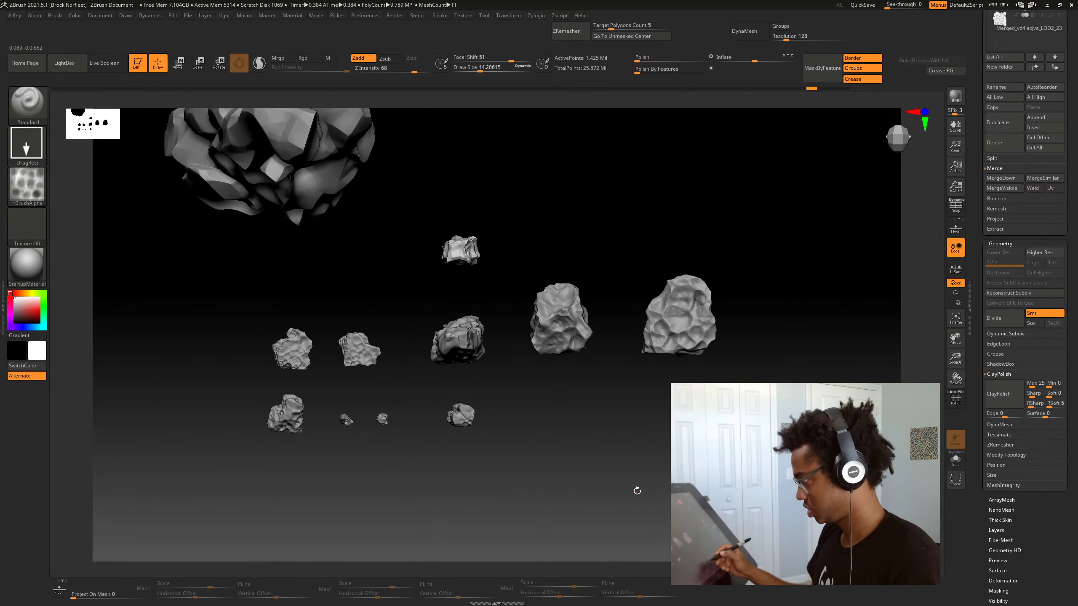
Make the blocky boulder beside the columns the active piece and isolate it
alt+click(568, 339)
mouse_move(597, 460)
mouse_down()
mouse_move(596, 402)
mouse_move(570, 421)
mouse_move(563, 470)
mouse_move(551, 465)
mouse_move(550, 435)
mouse_move(568, 436)
mouse_up()
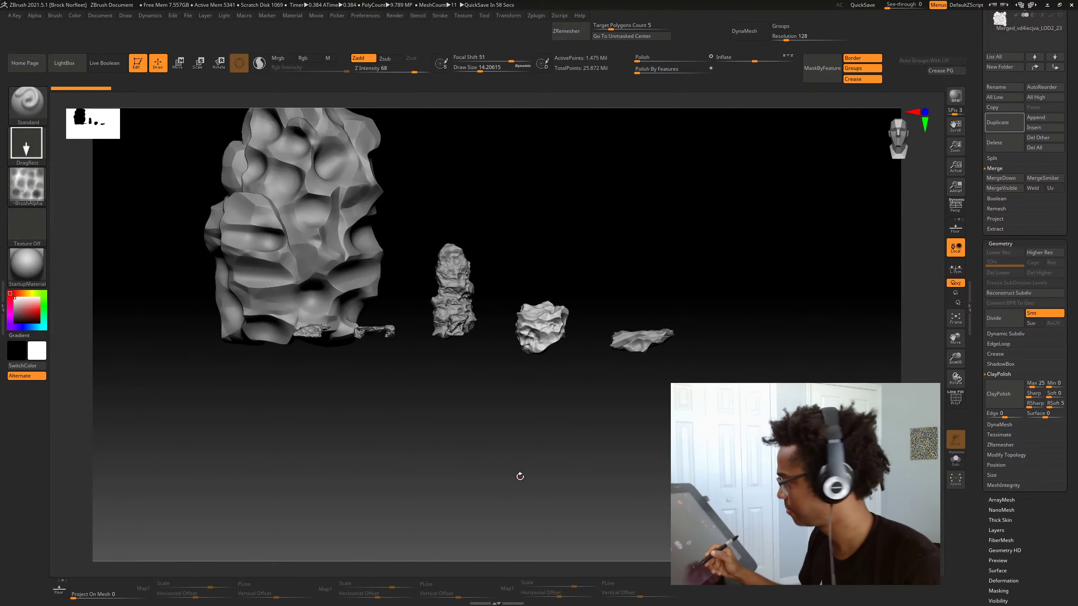
mouse_move(521, 476)
mouse_down()
mouse_move(530, 491)
mouse_move(549, 489)
mouse_move(518, 494)
mouse_up()
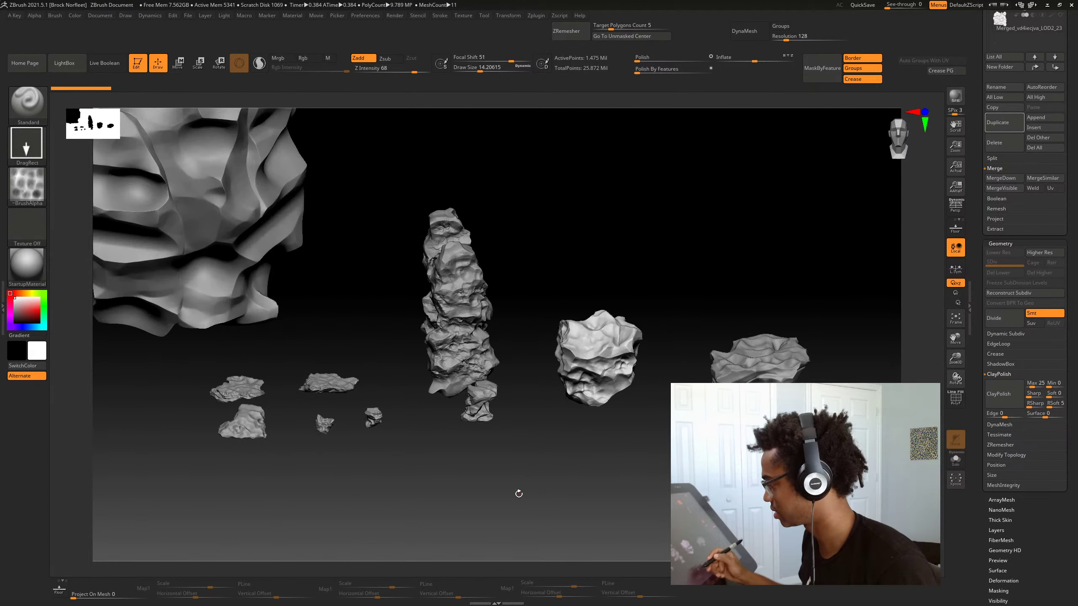
drag(476, 463, 578, 497)
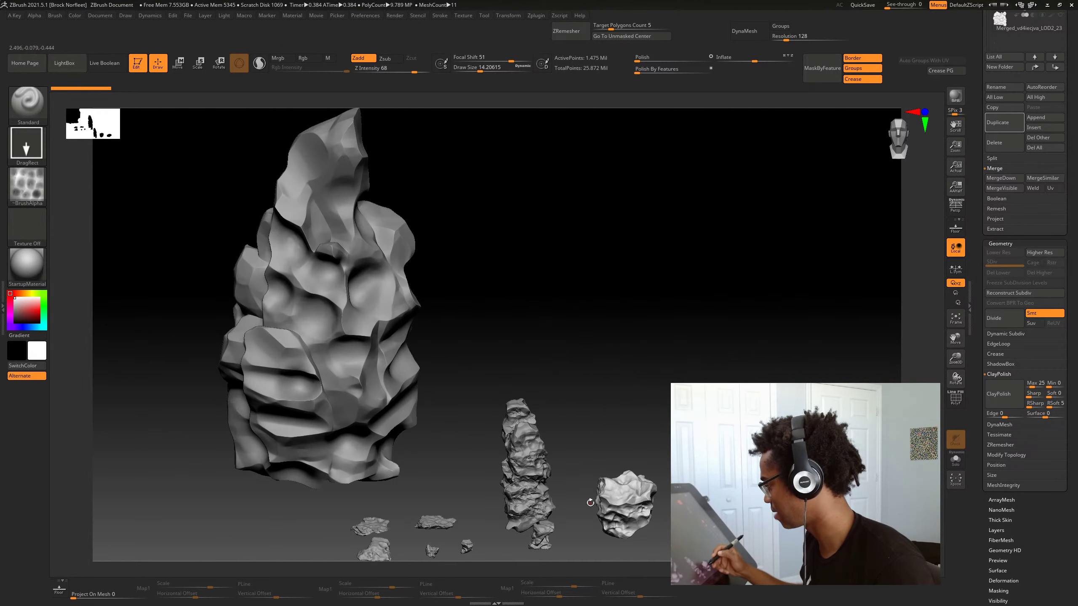
key(f)
mouse_move(647, 480)
alt+mouse_down()
mouse_move(620, 466)
mouse_move(619, 488)
mouse_move(614, 469)
mouse_move(583, 471)
mouse_move(665, 482)
mouse_move(613, 507)
mouse_move(609, 525)
alt+mouse_up()
key(alt+shift+s)
Choose the Standard brush and switch its alpha to ZGrab01 for stamping the boulder
key(b)
key(s)
key(t)
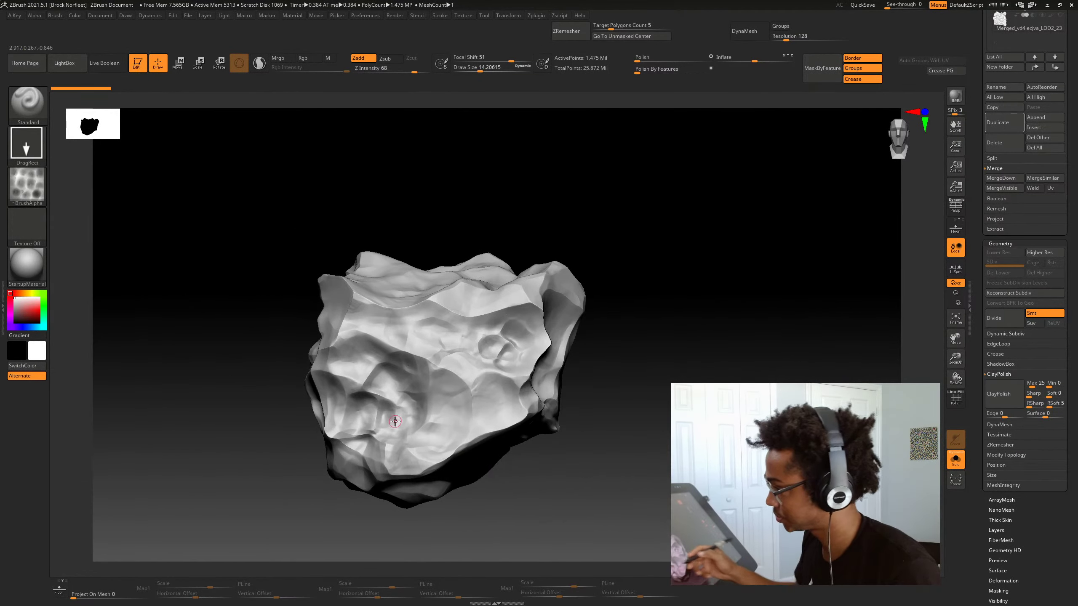
mouse_move(688, 455)
mouse_down()
mouse_move(634, 433)
mouse_move(684, 451)
mouse_move(692, 467)
mouse_up()
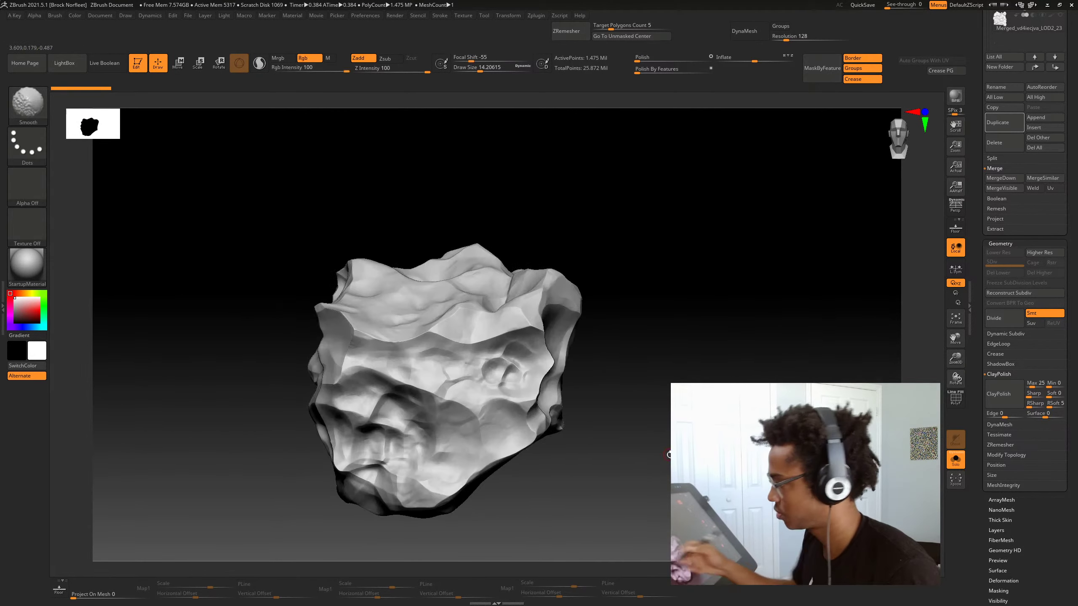
click(33, 181)
alt+drag(601, 294, 614, 394)
alt+drag(614, 394, 679, 429)
click(28, 186)
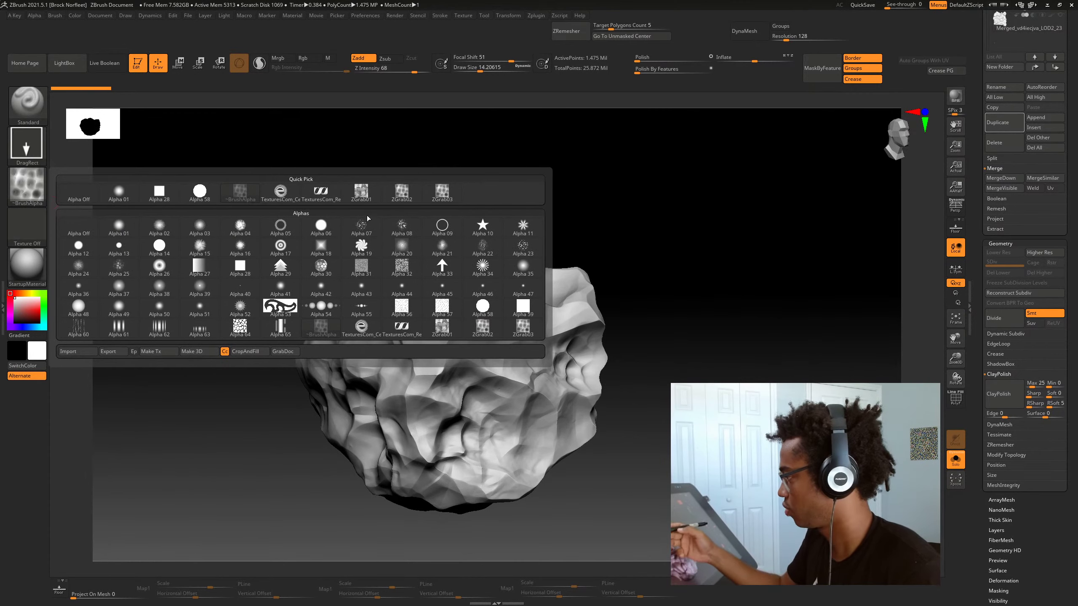
click(361, 192)
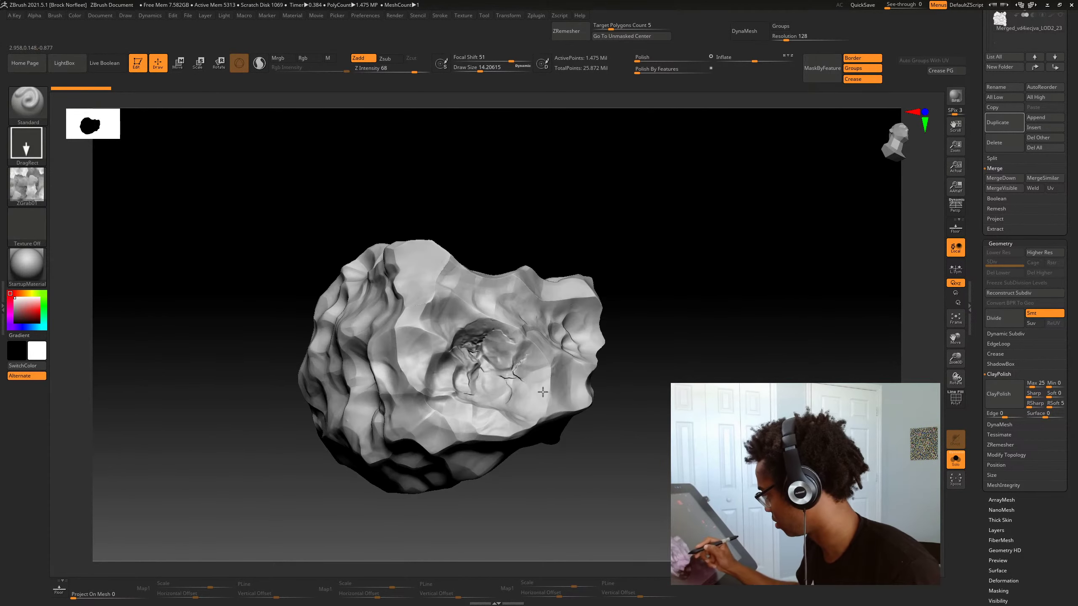
Try stamping cracked rock detail onto the boulder's hollowed face, lowering the Z Intensity to 32
drag(663, 433, 488, 401)
alt+drag(488, 401, 669, 411)
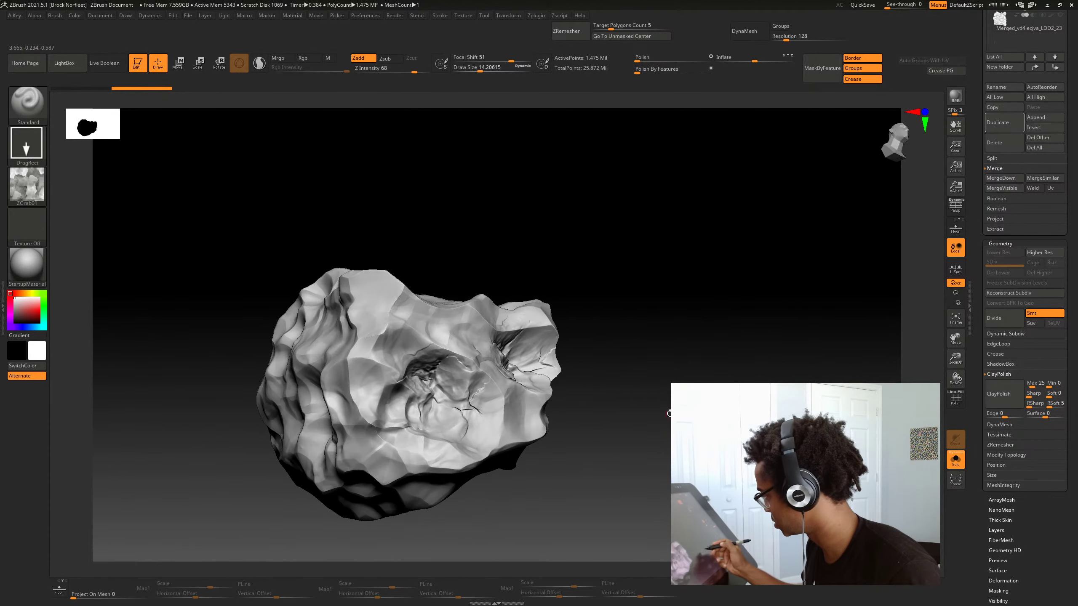
key(ctrl+z)
key(space)
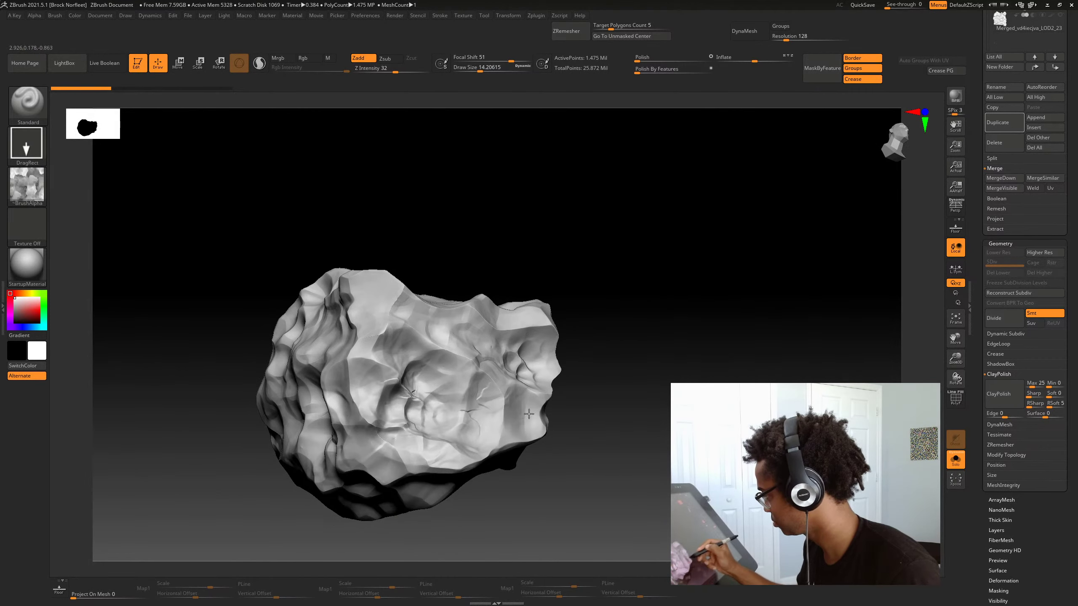
key(ctrl+z)
Set the Z Intensity to 38 and stamp cracked detail across the boulder's hollowed face and adjoining side
key(space)
drag(572, 457, 576, 457)
drag(433, 393, 460, 418)
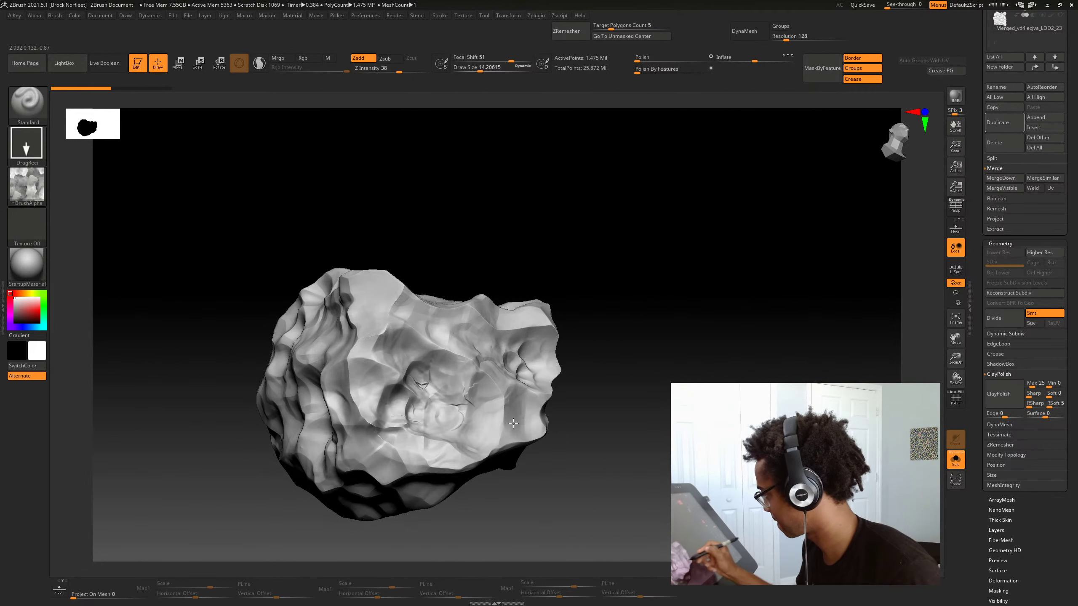
alt+drag(605, 505, 599, 478)
drag(544, 383, 634, 410)
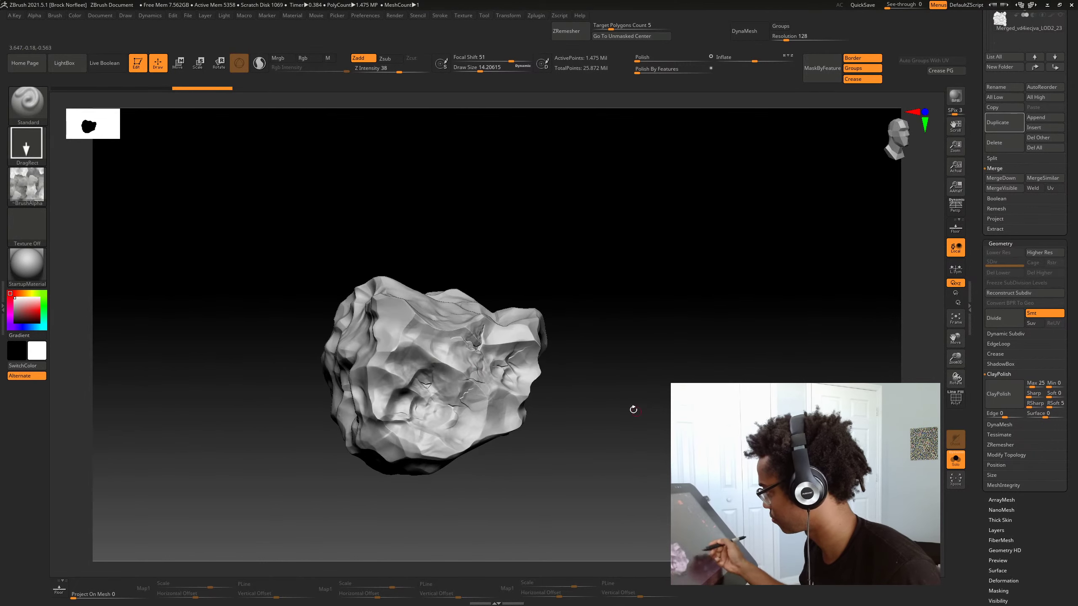
drag(408, 334, 433, 361)
drag(552, 389, 511, 401)
drag(583, 378, 466, 423)
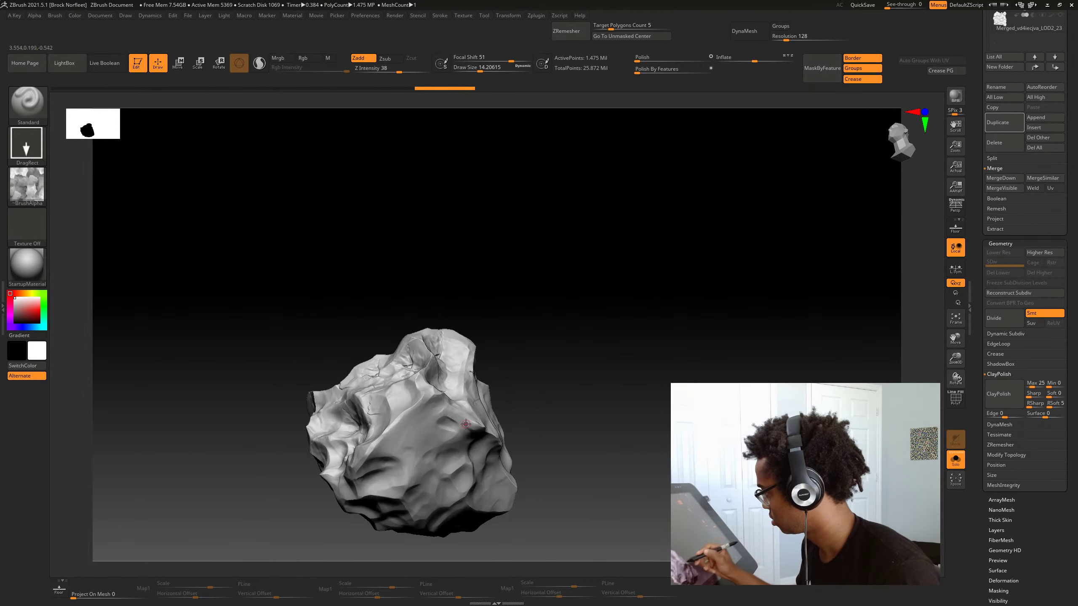
Stamp further cracks around the boulder's sides and over its pitted surfaces
drag(609, 469, 469, 438)
drag(649, 444, 534, 467)
drag(544, 379, 622, 422)
mouse_move(334, 439)
shift+mouse_down()
mouse_move(276, 443)
mouse_move(321, 438)
shift+mouse_up()
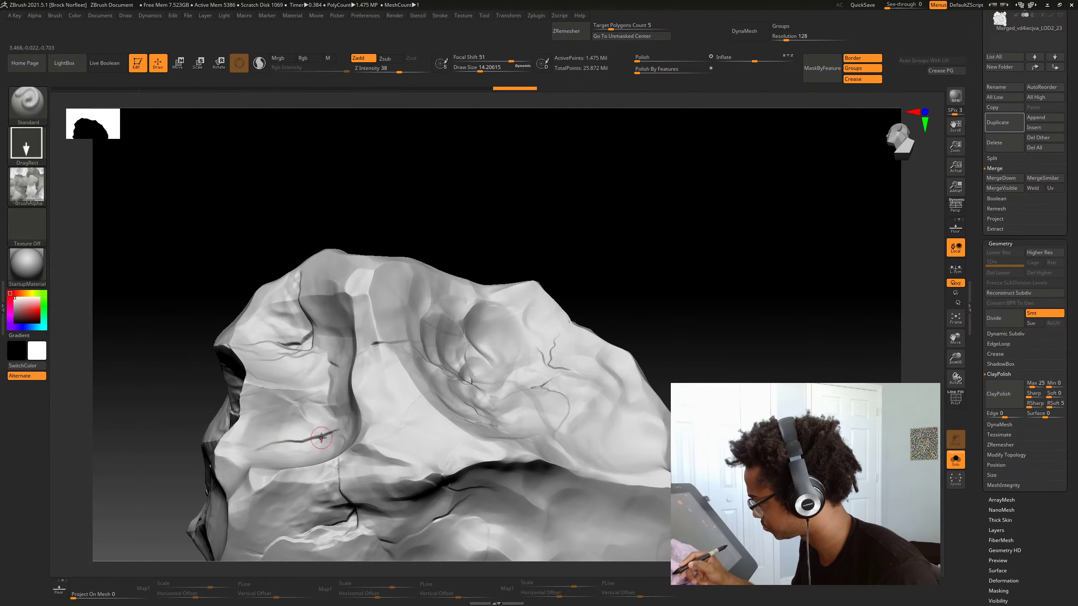
drag(735, 381, 631, 305)
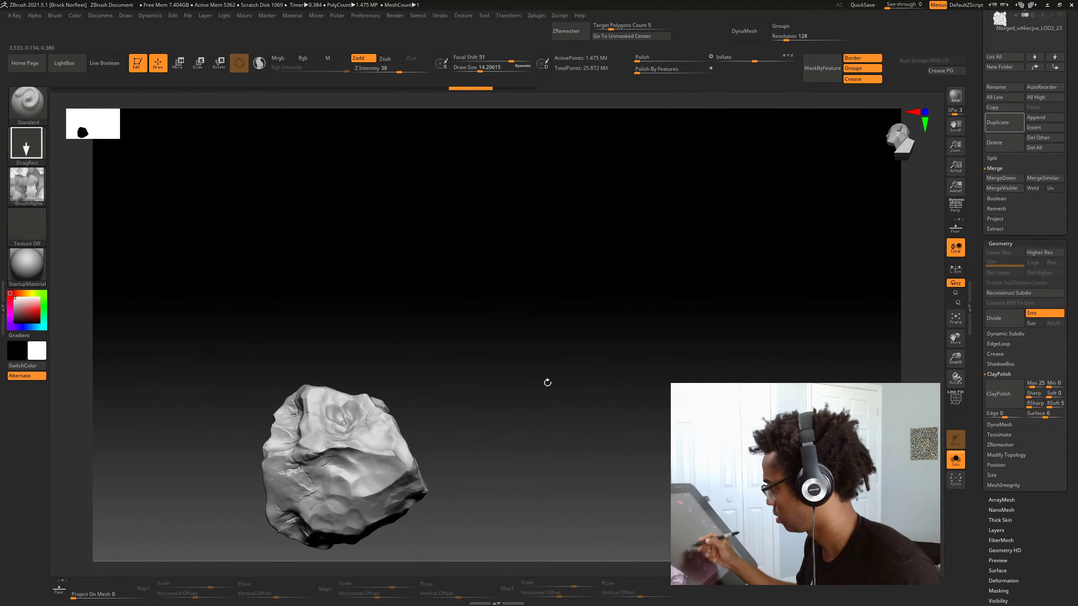
Stamp cracks onto the boulder's remaining bare faces and check the coverage from several sides
drag(476, 471, 487, 443)
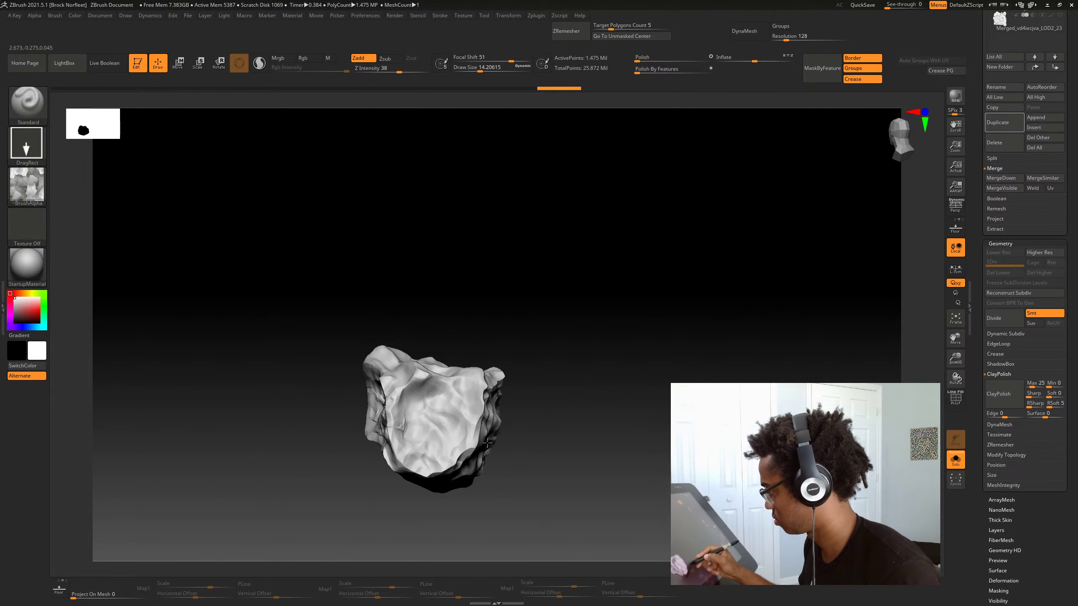
drag(490, 405, 517, 411)
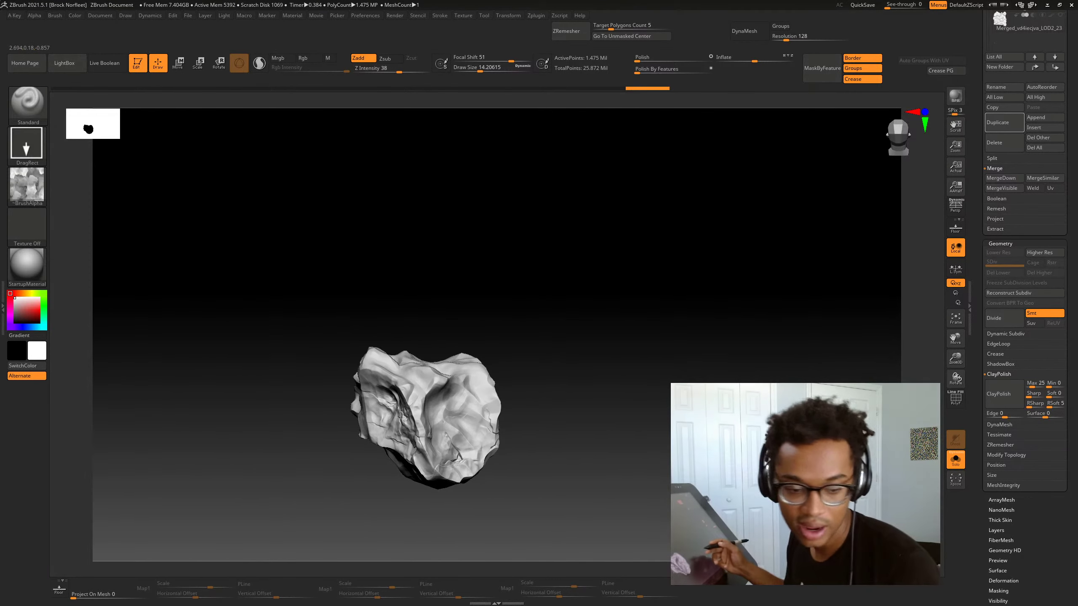
drag(568, 450, 430, 396)
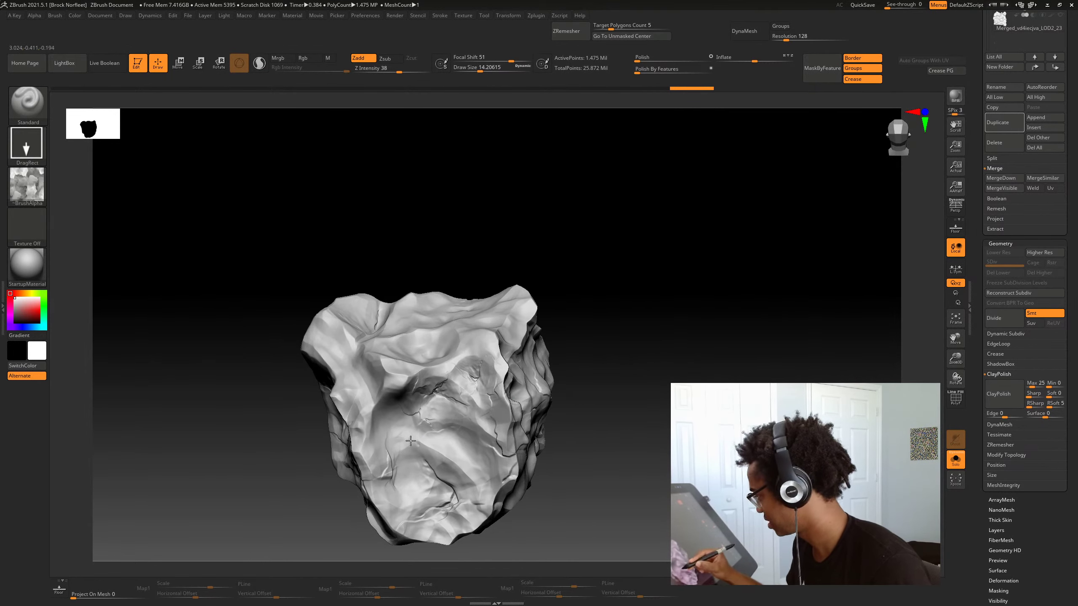
drag(571, 395, 616, 366)
drag(615, 365, 592, 390)
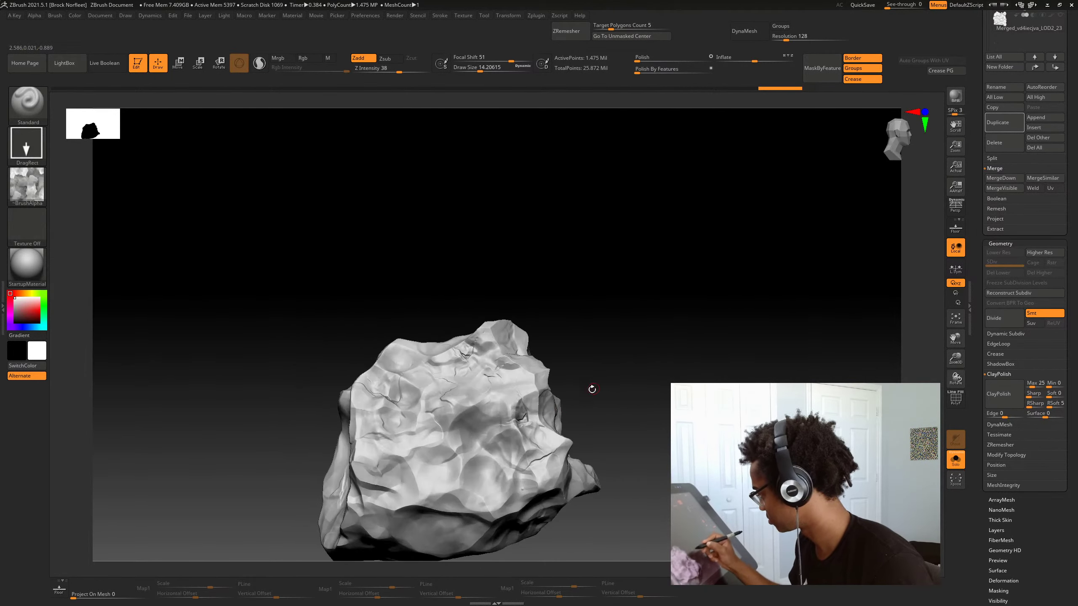
Stamp cracked detail onto the boulder's pitted front face and compare the boulder with the surrounding rocks
drag(532, 418, 557, 442)
mouse_move(628, 433)
mouse_down()
mouse_move(640, 389)
mouse_move(604, 352)
mouse_up()
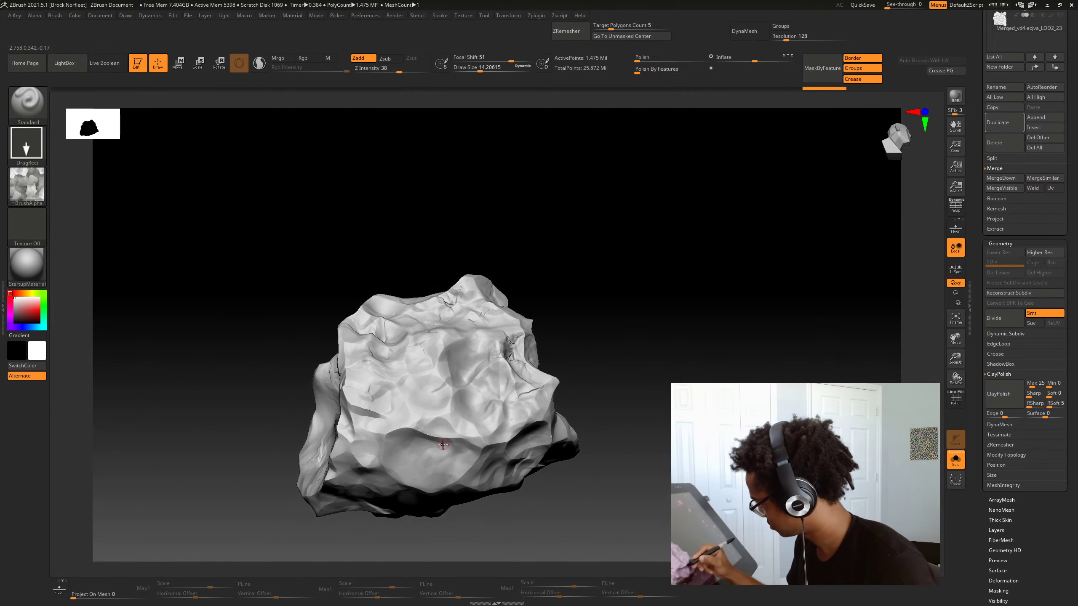
mouse_move(609, 450)
alt+mouse_down()
mouse_move(604, 382)
mouse_move(615, 448)
alt+mouse_up()
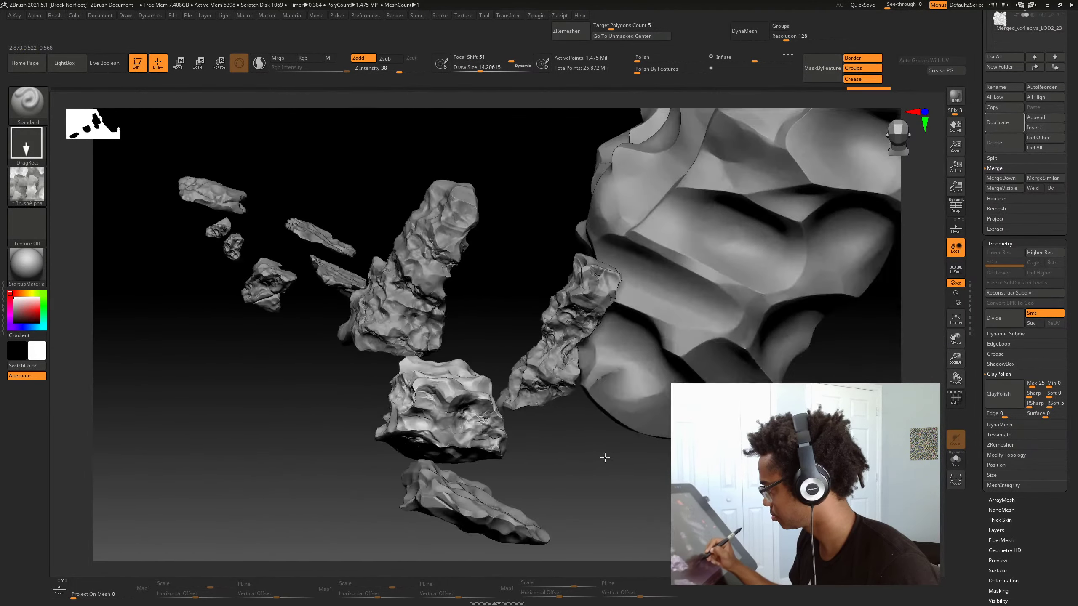
drag(600, 452, 511, 480)
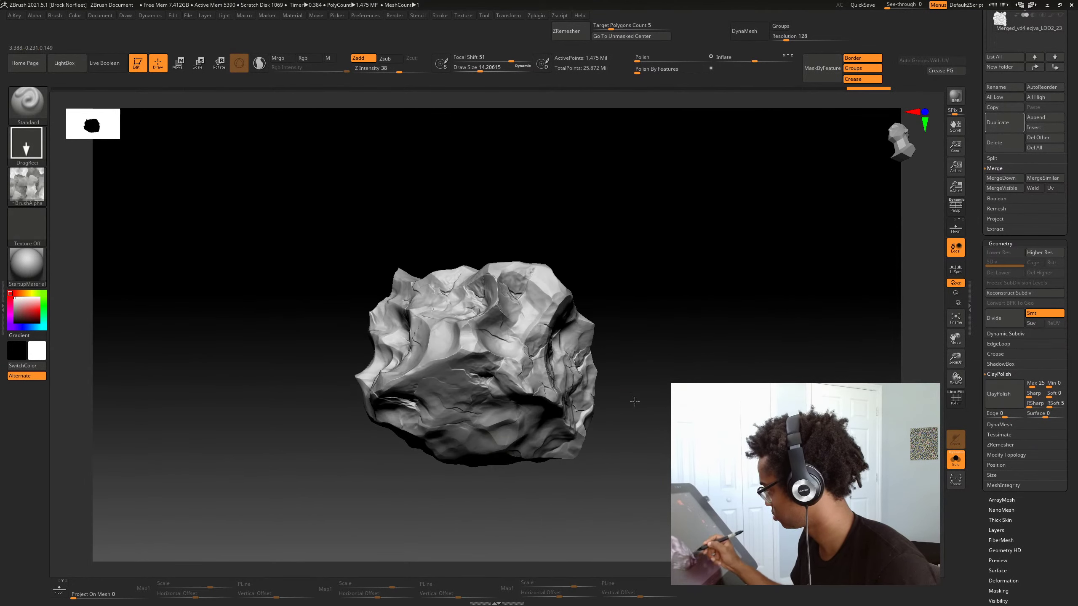
drag(635, 401, 487, 341)
drag(634, 376, 526, 437)
drag(471, 418, 479, 427)
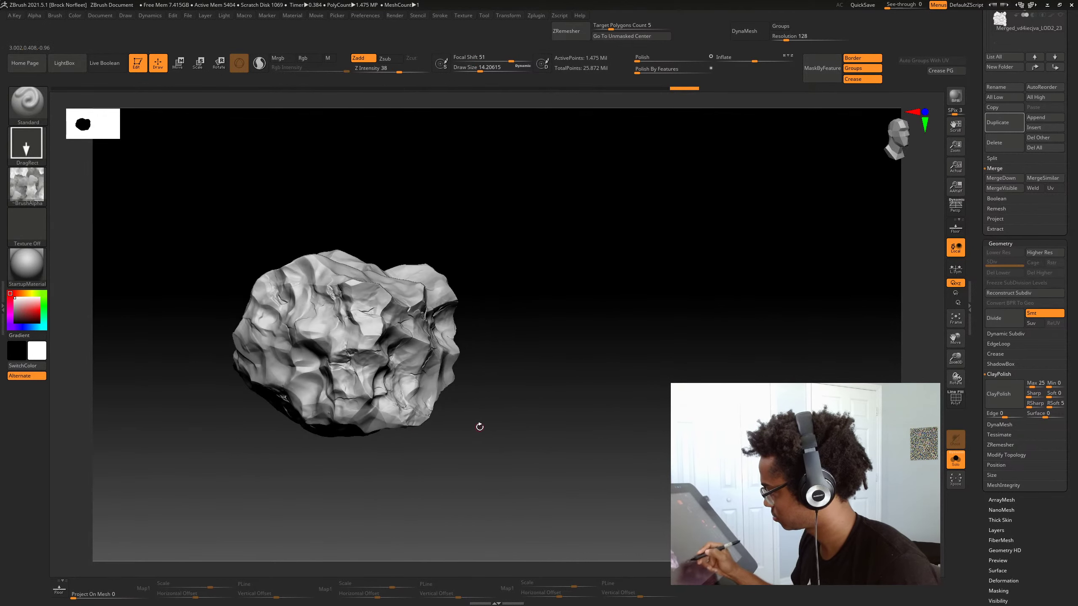
Stamp further cracks over the boulder's bumpy side and inspect it alongside the rock columns
drag(378, 421, 520, 540)
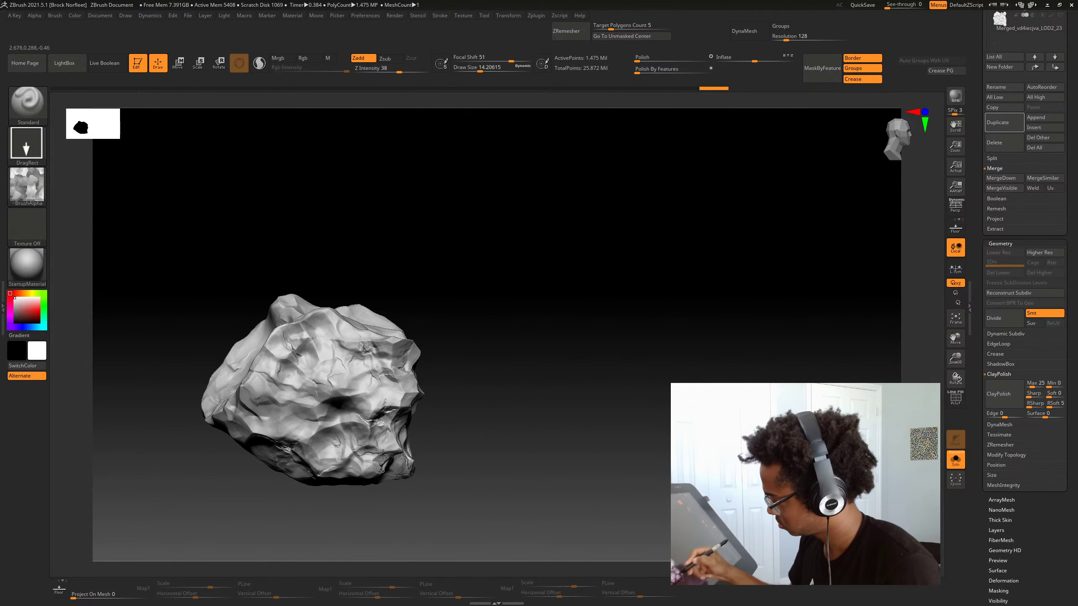
drag(382, 454, 523, 495)
drag(482, 421, 575, 469)
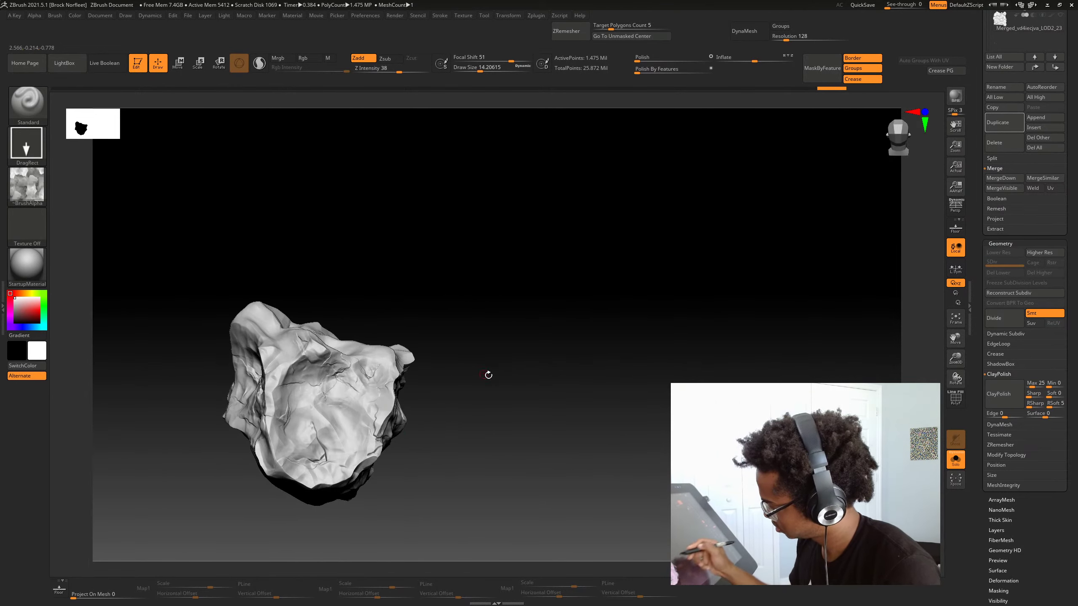
drag(488, 374, 478, 450)
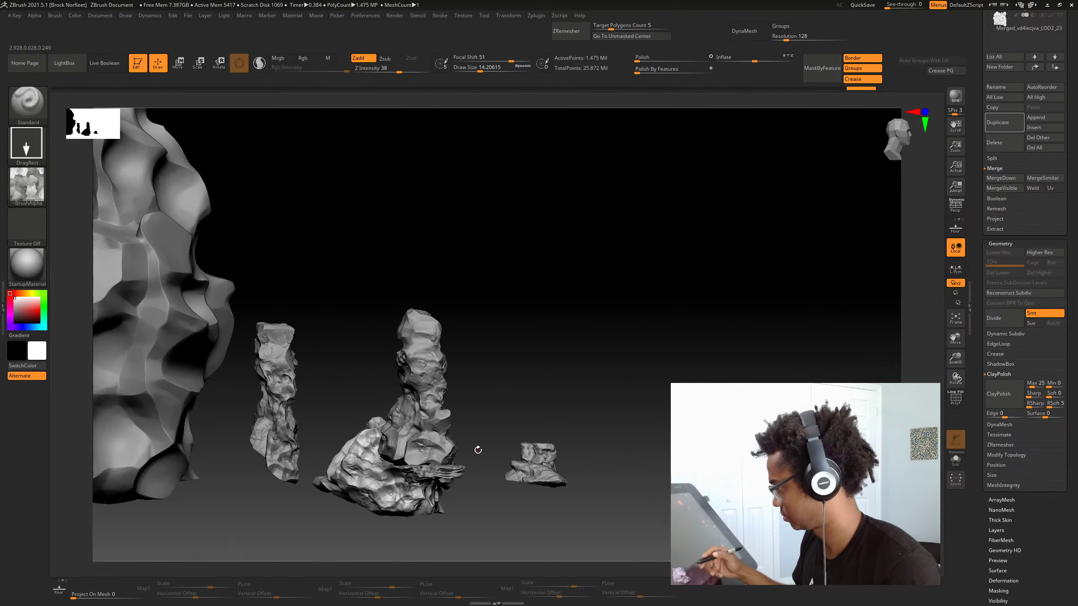
shift+drag(553, 524, 433, 515)
drag(553, 490, 411, 440)
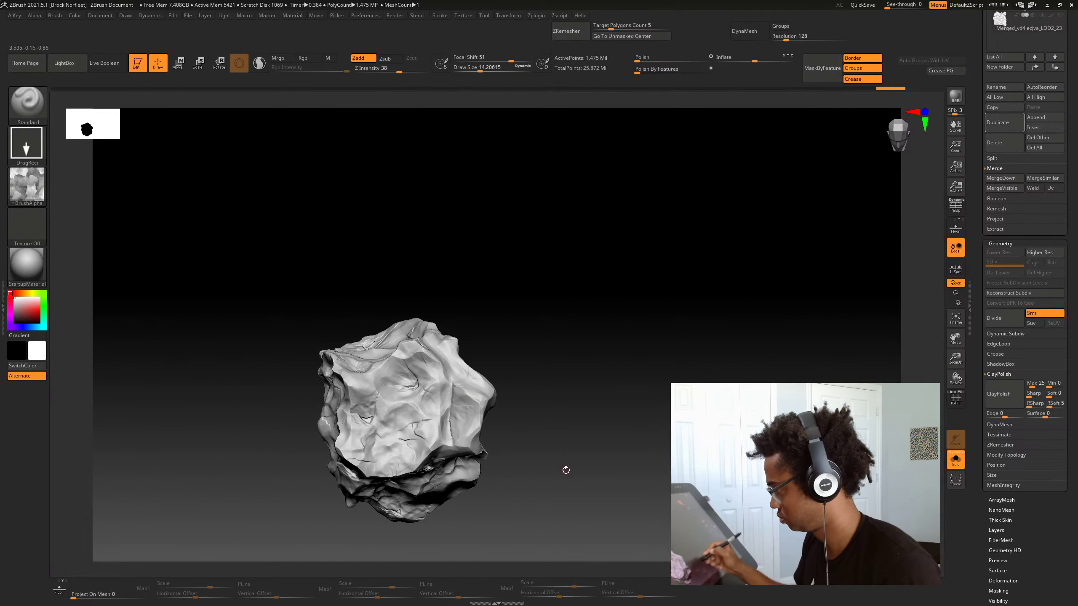
Undo the last three edits and stamp fresh cracks on the boulder's broad face
drag(566, 470, 569, 431)
mouse_move(569, 505)
alt+mouse_down()
mouse_move(558, 443)
mouse_move(551, 516)
alt+mouse_up()
key(ctrl+z)
key(ctrl+z)
key(ctrl+z)
drag(428, 349, 446, 323)
mouse_move(585, 438)
mouse_down()
mouse_move(590, 394)
mouse_move(552, 407)
mouse_up()
drag(404, 421, 412, 426)
mouse_move(494, 459)
mouse_down()
mouse_move(520, 433)
mouse_move(474, 534)
mouse_move(481, 495)
mouse_move(508, 501)
mouse_move(493, 518)
mouse_up()
Switch the Standard brush's alpha to ZGrab03
key(b)
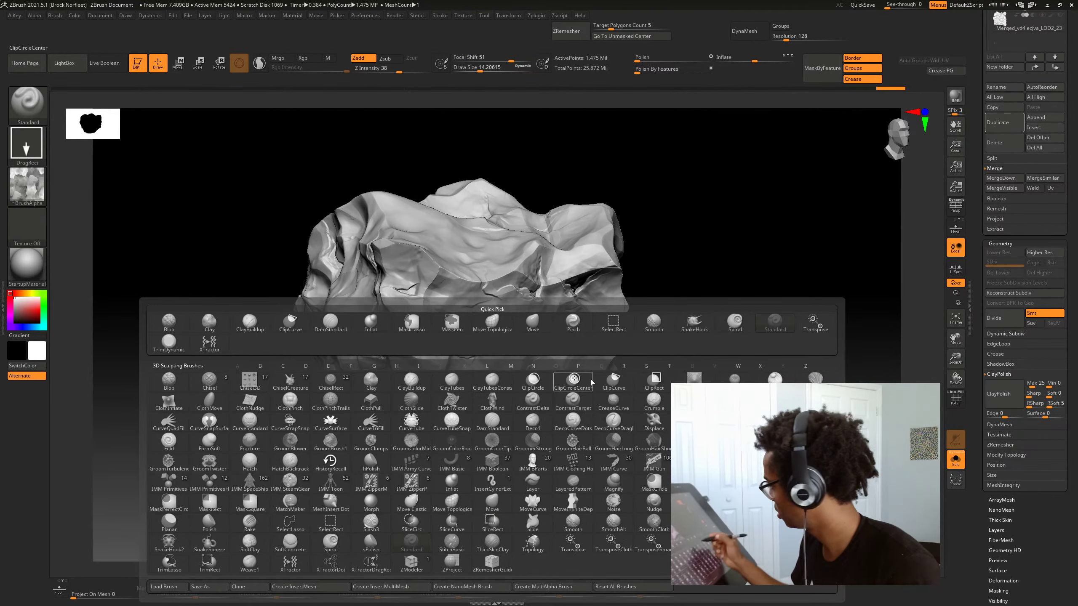
click(27, 185)
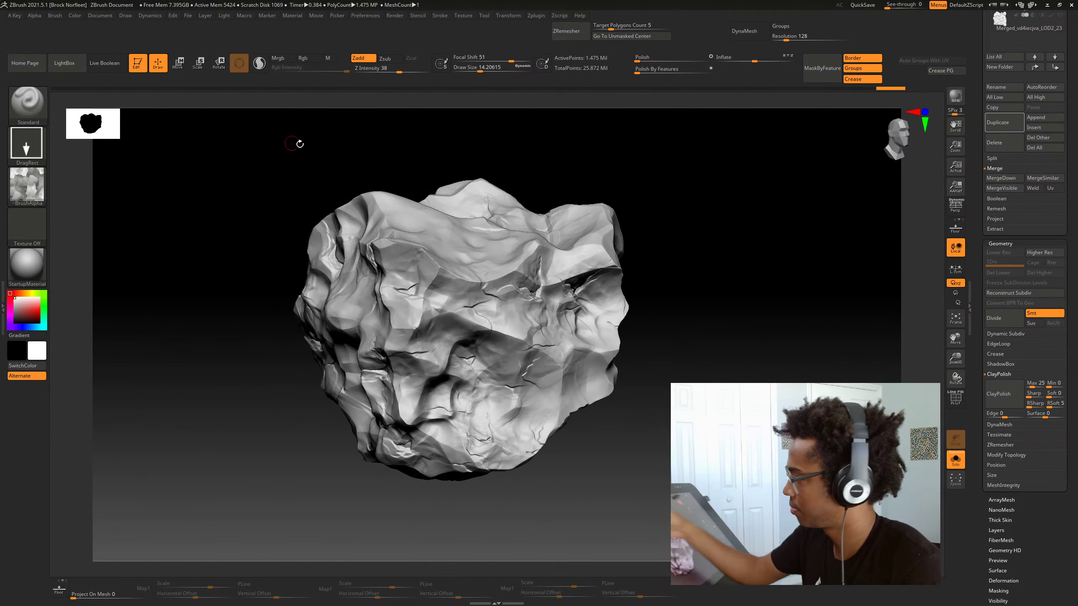
click(32, 182)
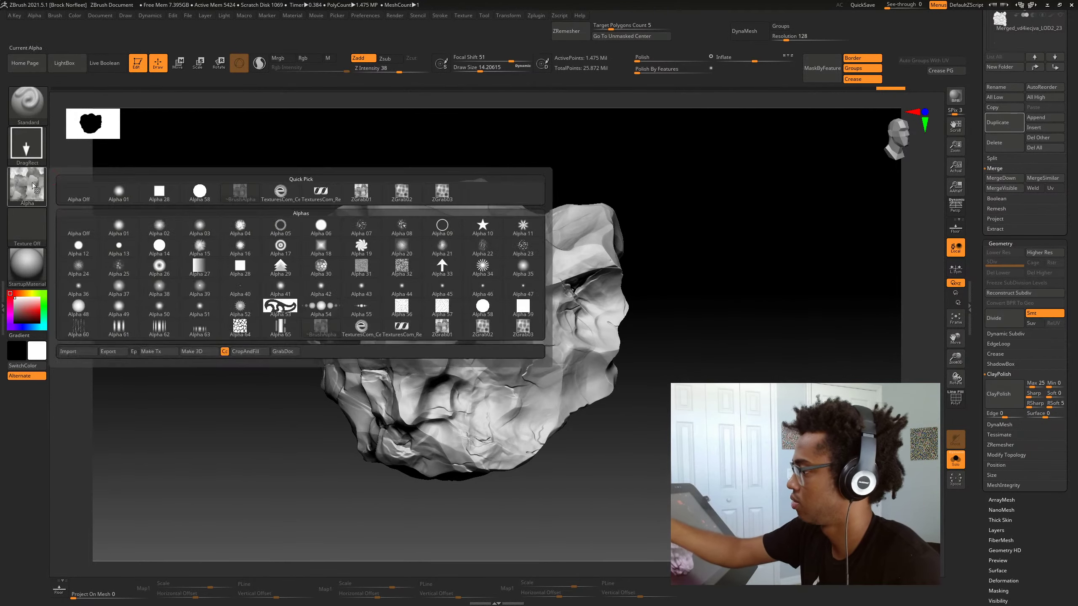
click(440, 199)
Try stamping the pitted alpha on the boulder's side, and undo the stamp
drag(550, 507, 612, 508)
click(512, 481)
click(525, 516)
drag(550, 340, 586, 376)
alt+drag(684, 373, 599, 419)
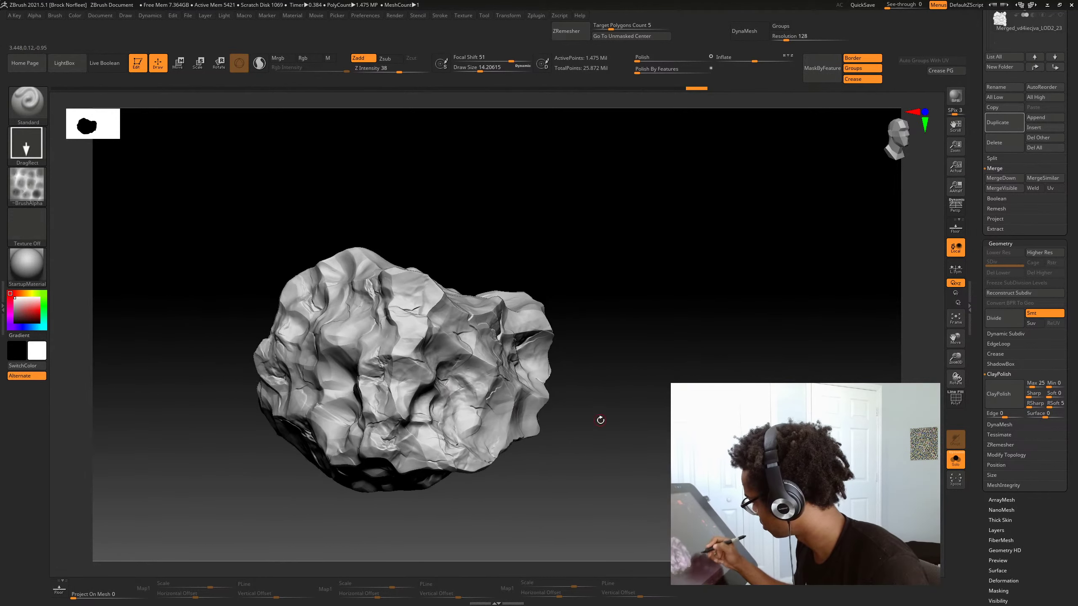
key(ctrl+z)
Raise the Z Intensity to 73 for stamping the pitted alpha on the boulder's cracked front face
key(space)
drag(498, 416, 633, 353)
drag(553, 412, 566, 444)
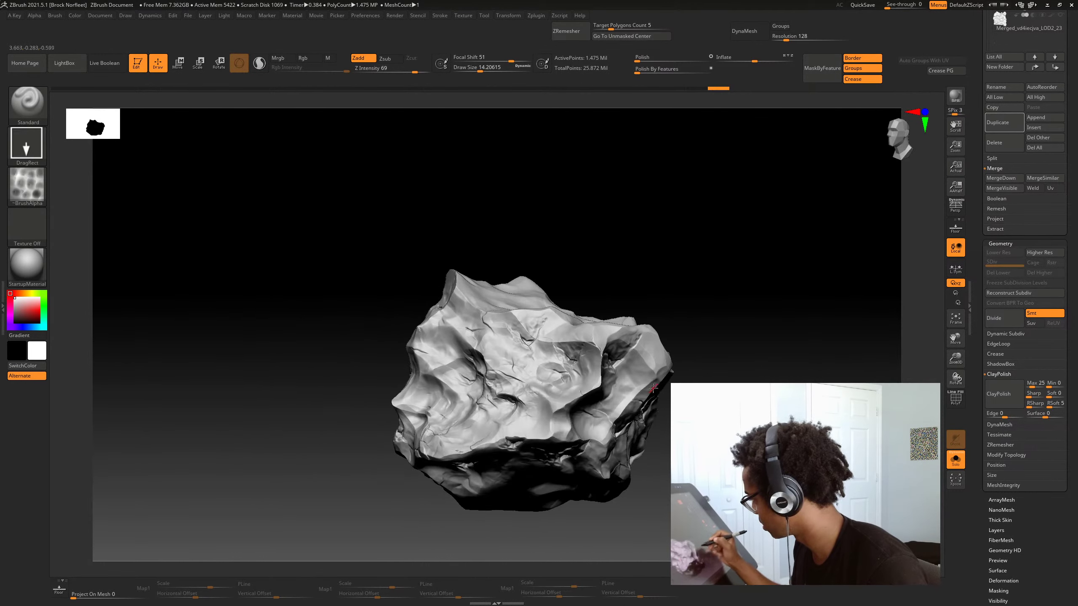
key(space)
click(649, 420)
alt+drag(679, 369, 681, 384)
right_drag(624, 428, 615, 375)
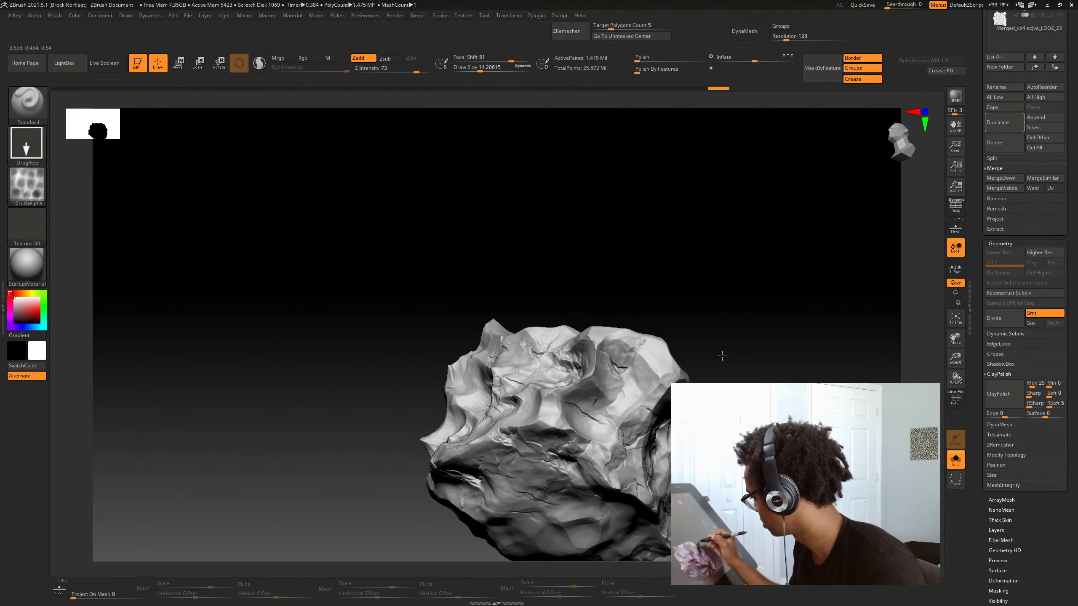
Stamp the pitted pattern deeply into the boulder's broad front face
right_drag(722, 356, 710, 361)
drag(631, 369, 749, 370)
mouse_move(749, 370)
ctrl+right_down()
mouse_move(739, 314)
mouse_move(717, 340)
mouse_move(741, 354)
ctrl+right_up()
drag(593, 412, 579, 434)
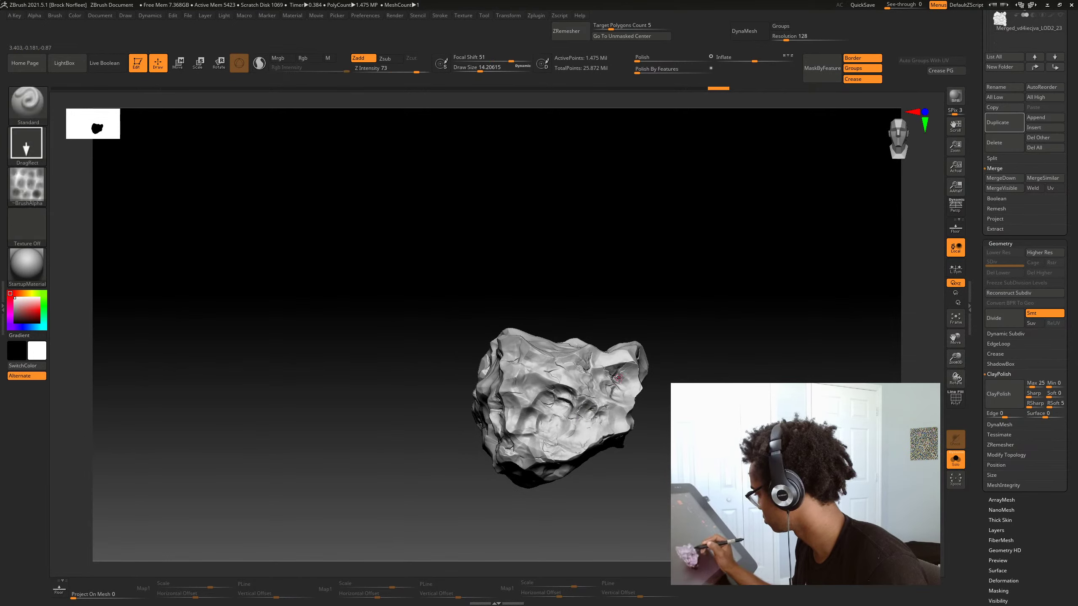
right_drag(619, 377, 600, 389)
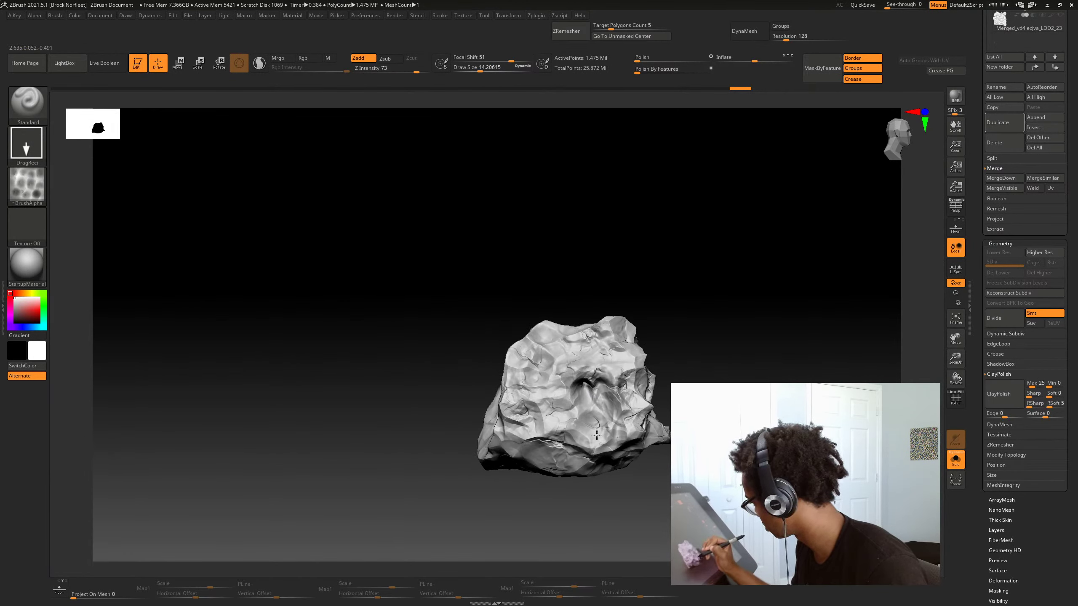
right_drag(596, 435, 515, 379)
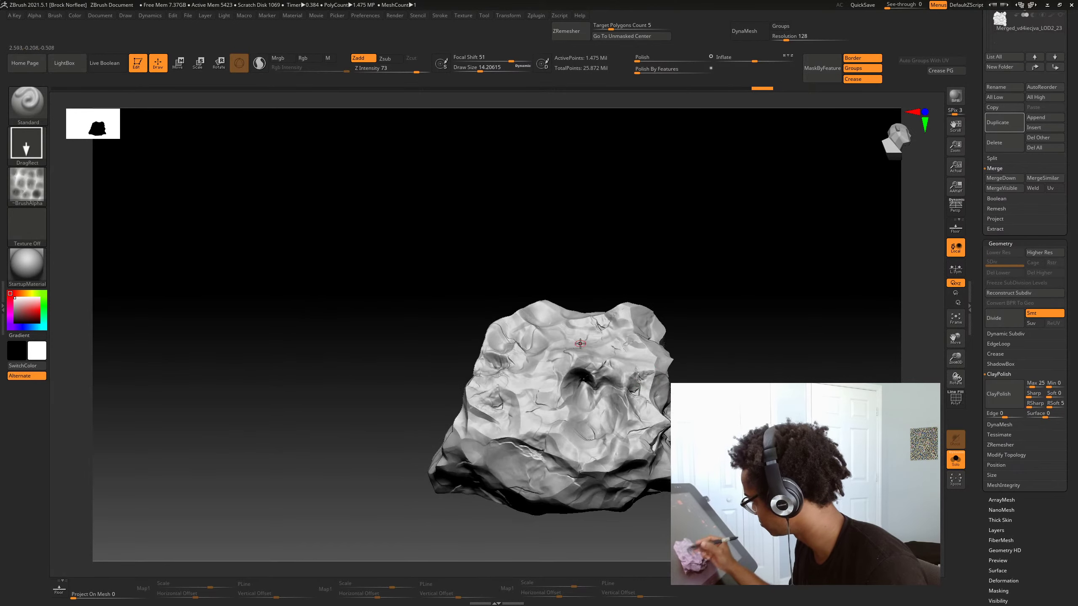
Stamp the pitted pattern on the boulder's hollowed side and upper faces
right_drag(580, 343, 418, 379)
mouse_move(487, 398)
right_down()
mouse_move(467, 382)
mouse_move(537, 399)
mouse_move(496, 457)
mouse_move(500, 506)
mouse_move(453, 418)
right_up()
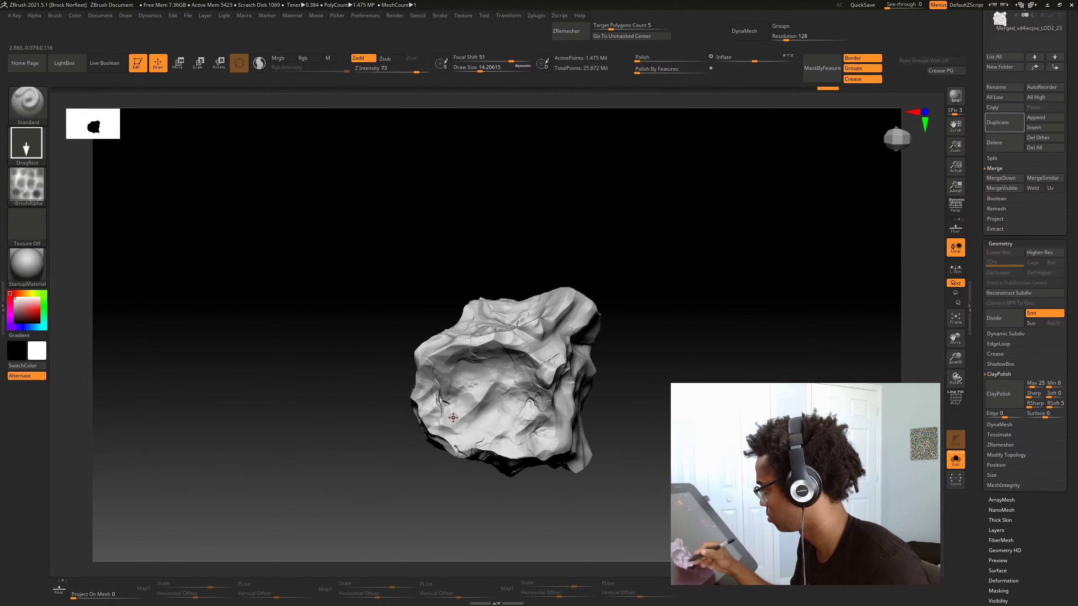
right_drag(424, 456, 654, 461)
alt+drag(689, 435, 597, 397)
drag(379, 325, 397, 346)
mouse_move(586, 339)
mouse_down()
mouse_move(526, 336)
mouse_move(532, 324)
mouse_move(424, 339)
mouse_move(565, 339)
mouse_move(546, 397)
mouse_move(433, 377)
mouse_up()
alt+drag(521, 386, 528, 393)
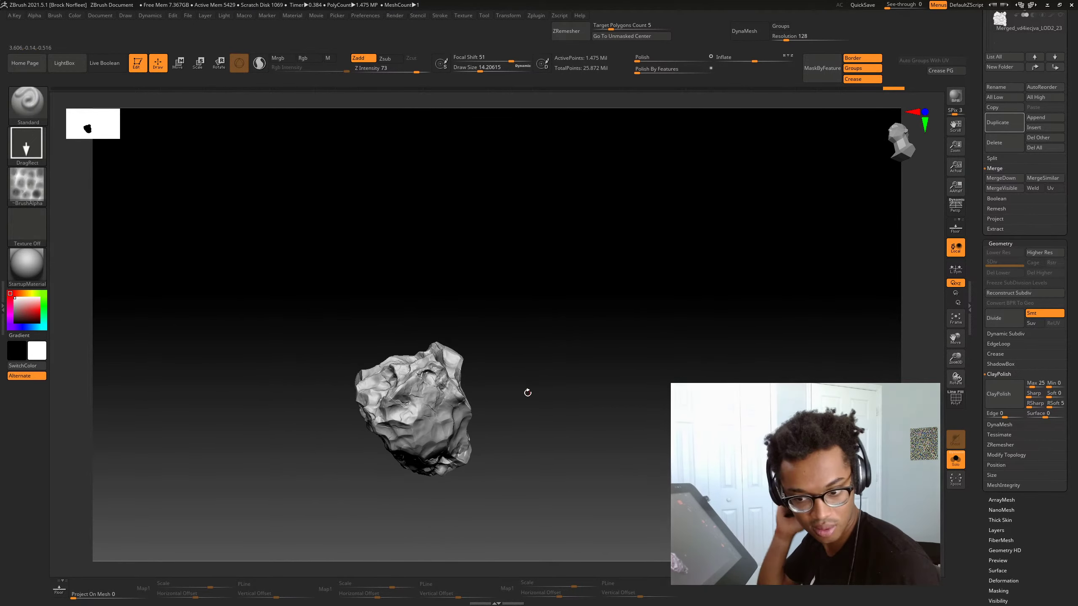
Stamp pits across the boulder's peaked side and adjoining ridges
alt+drag(546, 440, 547, 435)
drag(548, 435, 563, 423)
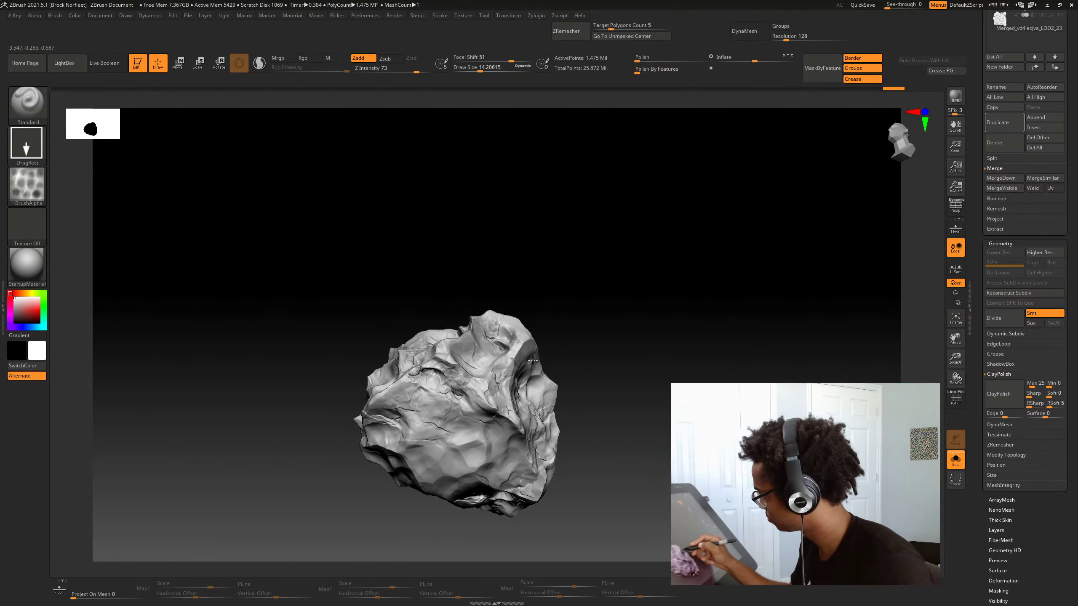
drag(497, 369, 516, 336)
mouse_move(573, 352)
mouse_down()
mouse_move(604, 390)
mouse_move(511, 421)
mouse_up()
drag(573, 447, 569, 435)
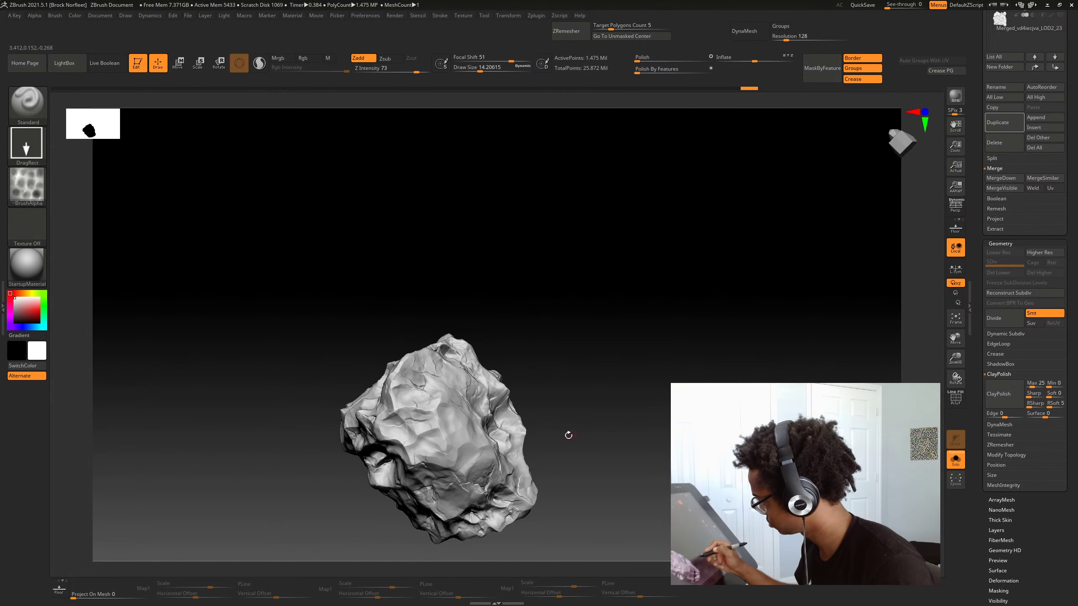
drag(436, 443, 488, 446)
mouse_move(560, 446)
alt+mouse_down()
mouse_move(553, 432)
mouse_move(578, 450)
mouse_move(571, 483)
mouse_move(573, 461)
alt+mouse_up()
alt+drag(573, 461, 558, 469)
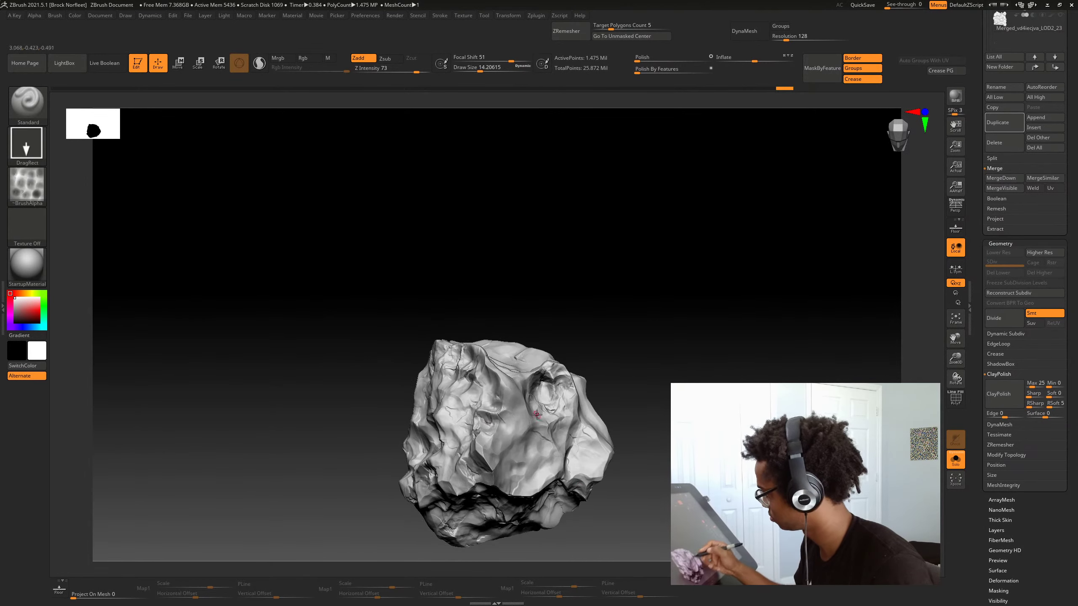
Show the surrounding rocks and compare the boulder's surface detail with them
drag(654, 404, 633, 384)
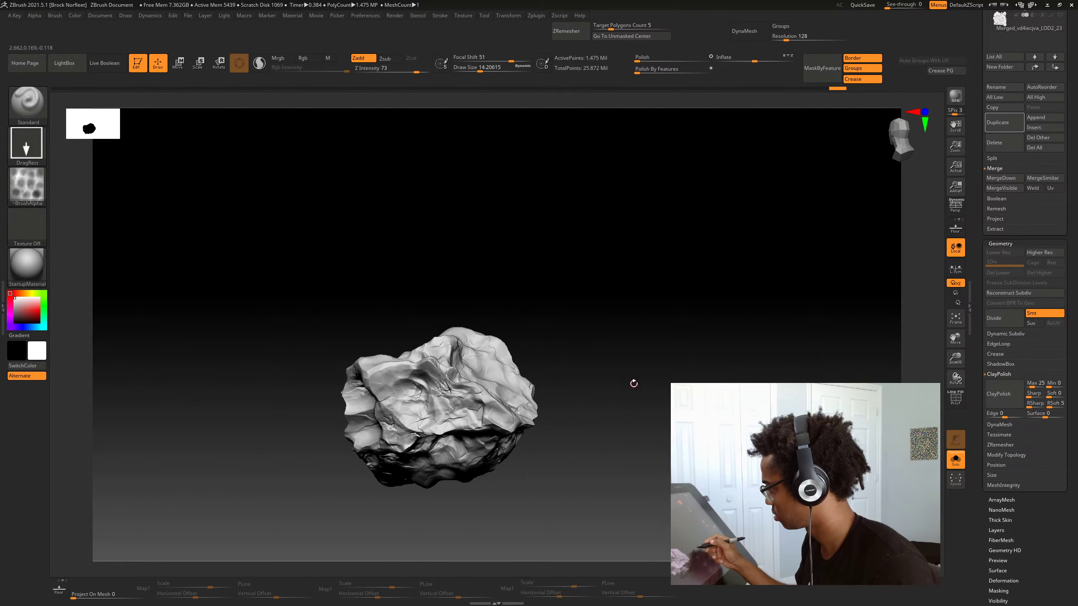
click(956, 460)
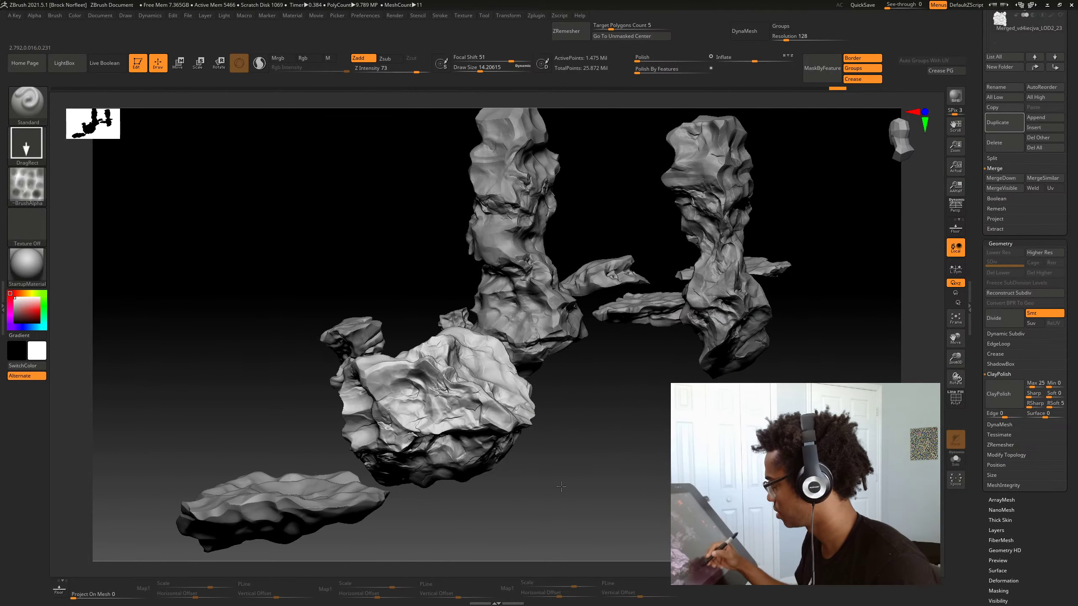
alt+drag(652, 484, 636, 475)
drag(551, 473, 616, 495)
Stamp more pits on the boulder's side faces and smooth the rough spots
key(shift+s)
drag(440, 395, 467, 418)
drag(650, 412, 624, 414)
shift+drag(395, 373, 428, 403)
alt+drag(624, 417, 594, 395)
click(579, 414)
drag(569, 504, 544, 508)
key(shift+s)
Frame the isolated boulder, set the Draw Size to about 6.3 and stamp pits across its ridged front face
key(f)
key(space)
drag(569, 397, 625, 392)
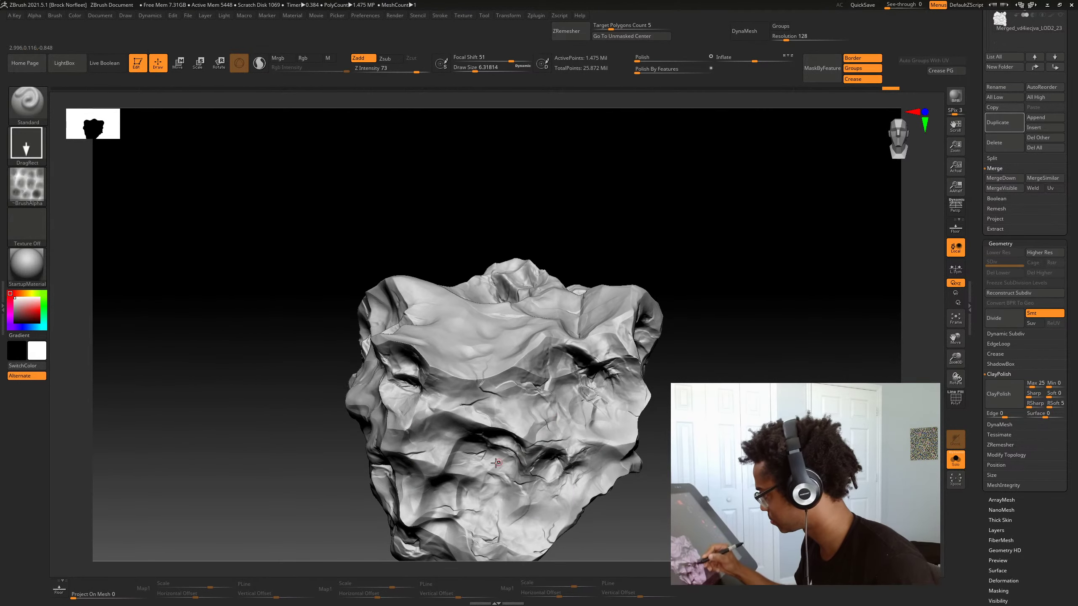
drag(483, 467, 554, 472)
drag(662, 485, 628, 466)
drag(567, 385, 587, 397)
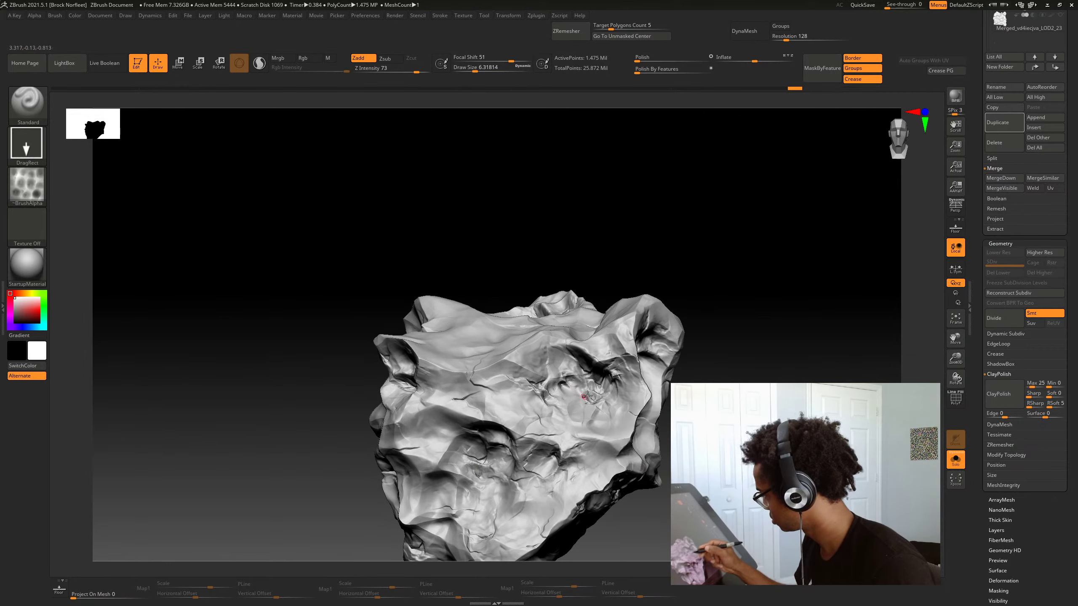
drag(679, 484, 696, 408)
drag(452, 448, 475, 460)
drag(684, 467, 628, 448)
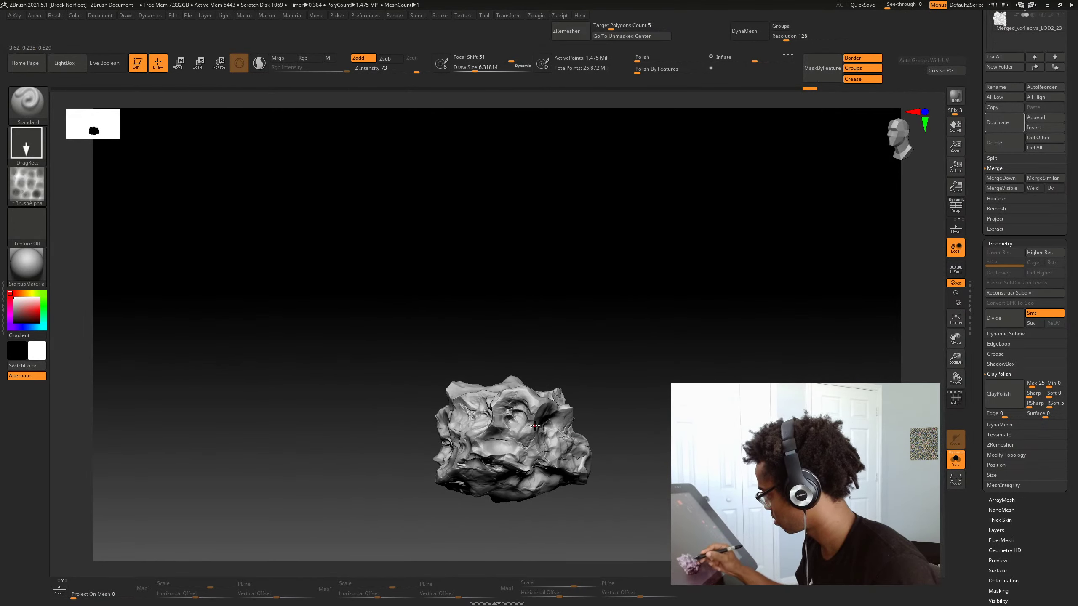
Stamp additional pits onto the boulder's layered lower side and its peak
drag(631, 408, 627, 410)
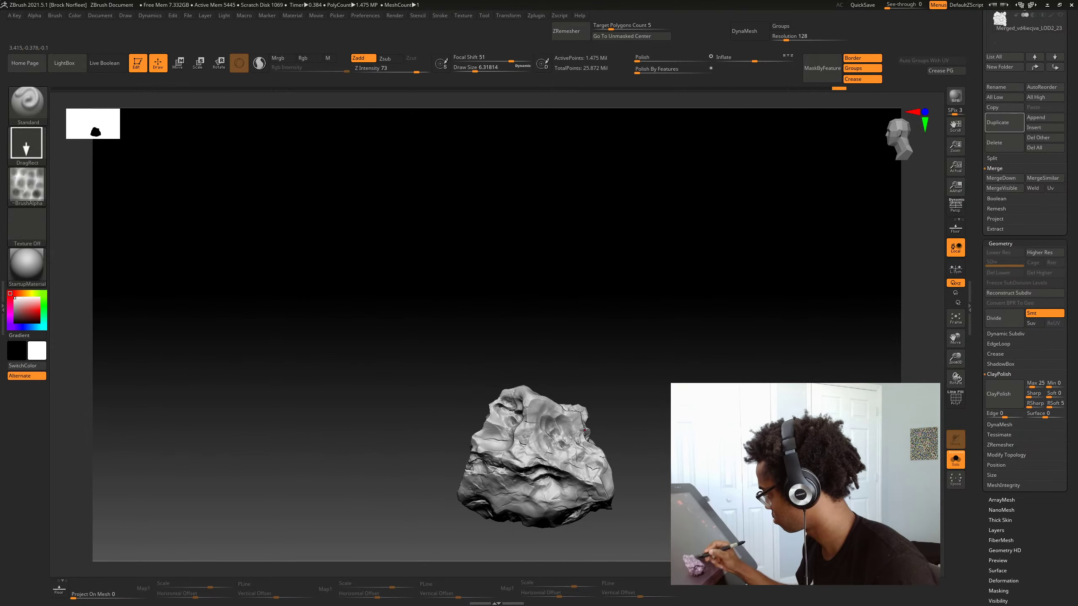
drag(529, 471, 560, 501)
drag(628, 428, 649, 426)
drag(493, 417, 491, 419)
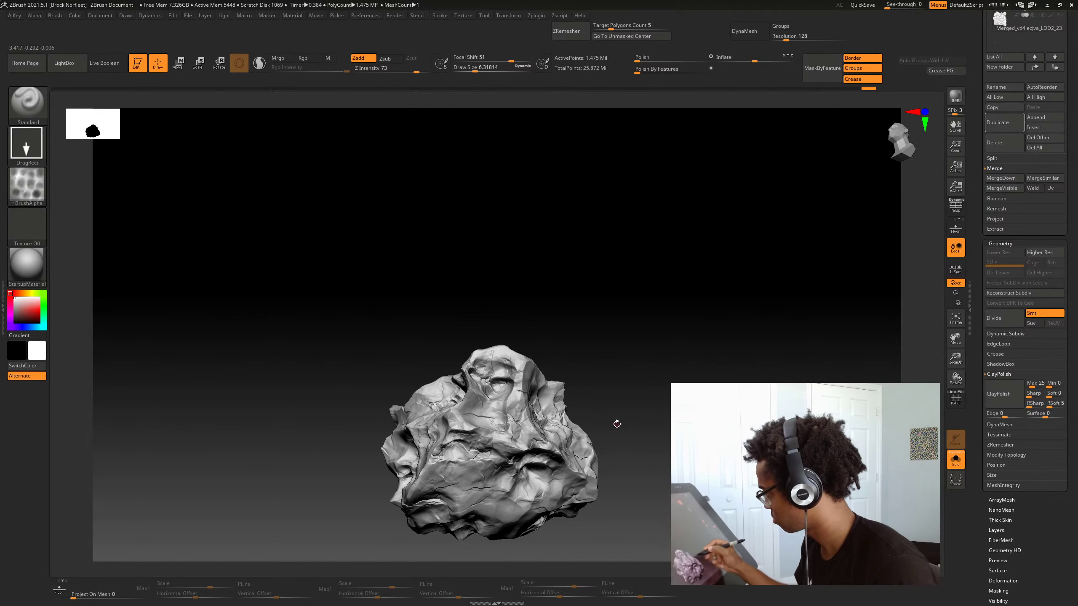
mouse_move(617, 423)
mouse_down()
mouse_move(685, 425)
mouse_move(631, 405)
mouse_up()
Set the Draw Size to about 128 and the Z Intensity to 56 while stamping the boulder's sides
key(space)
drag(557, 451, 568, 450)
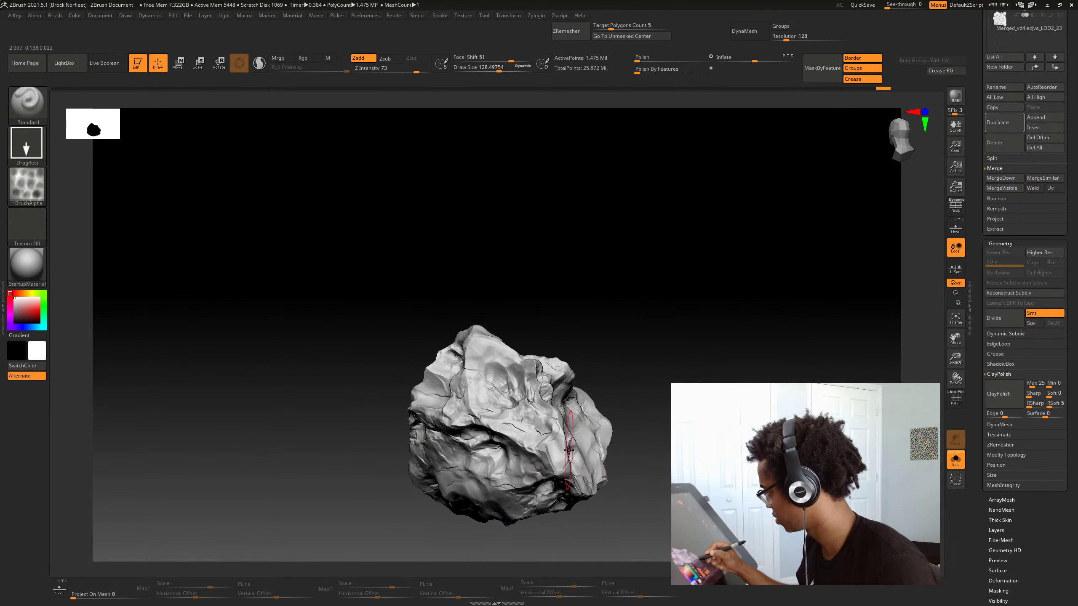
drag(630, 473, 615, 425)
mouse_move(685, 429)
shift+mouse_down()
mouse_move(706, 425)
mouse_move(655, 446)
shift+mouse_up()
key(space)
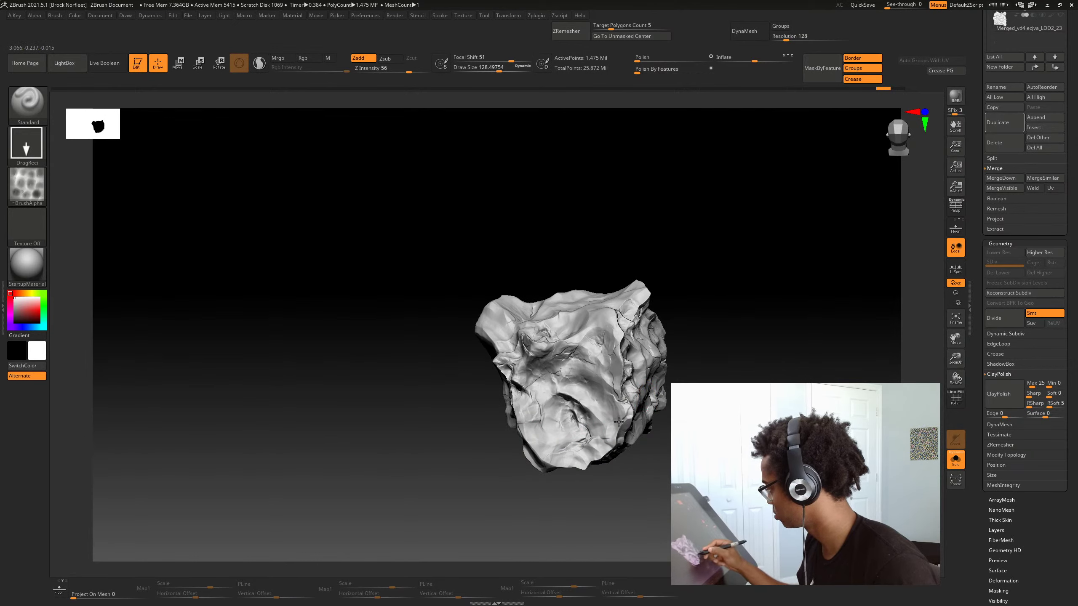
drag(661, 454, 634, 412)
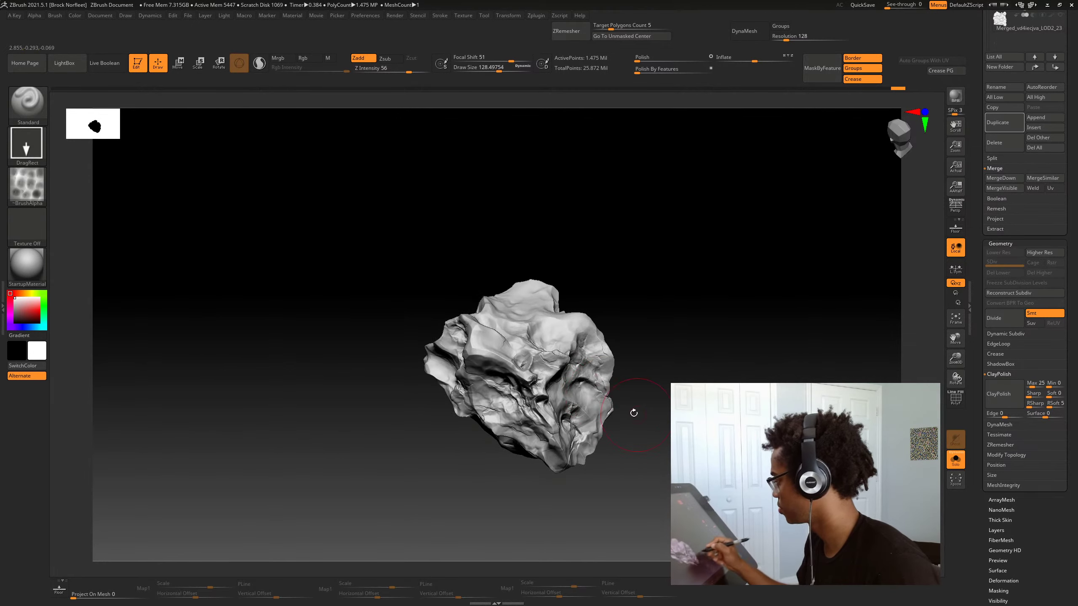
Reduce the Draw Size to about 48 and switch to the DamStandard brush
ctrl+right_drag(590, 393, 621, 405)
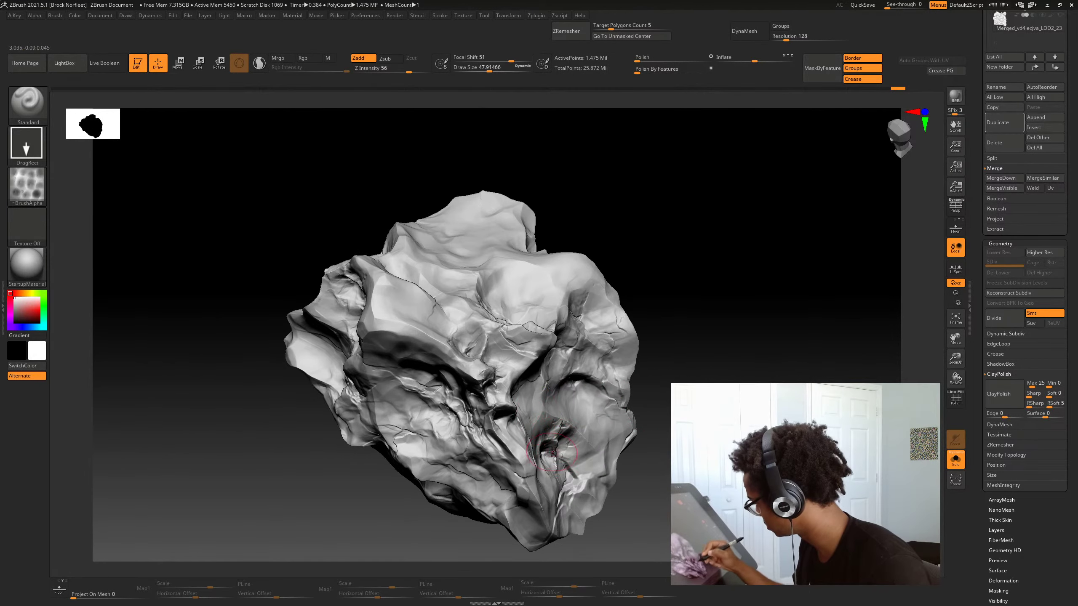
key(b)
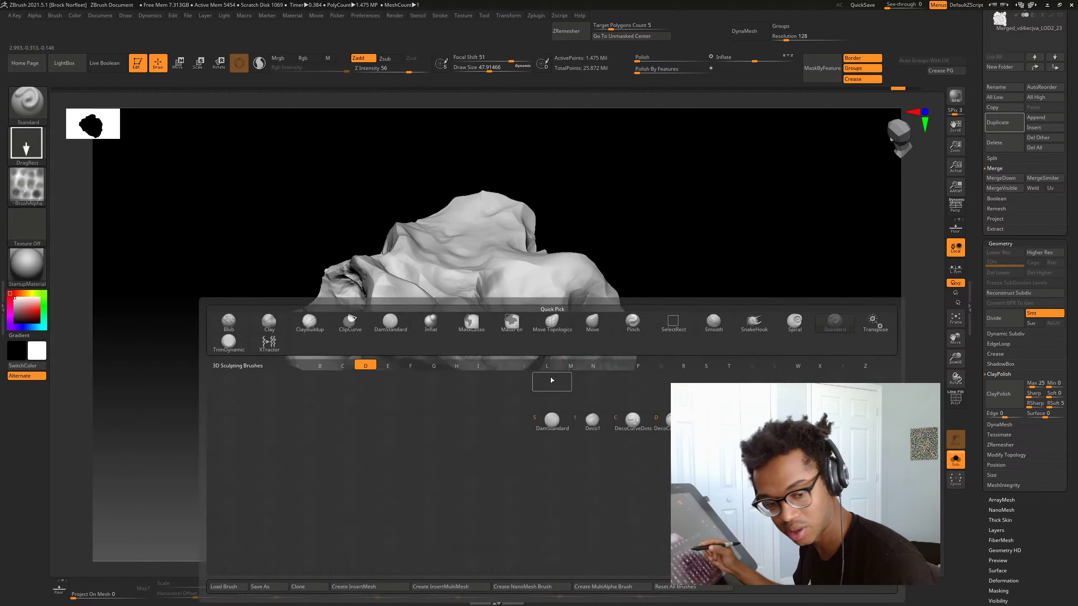
key(d)
key(s)
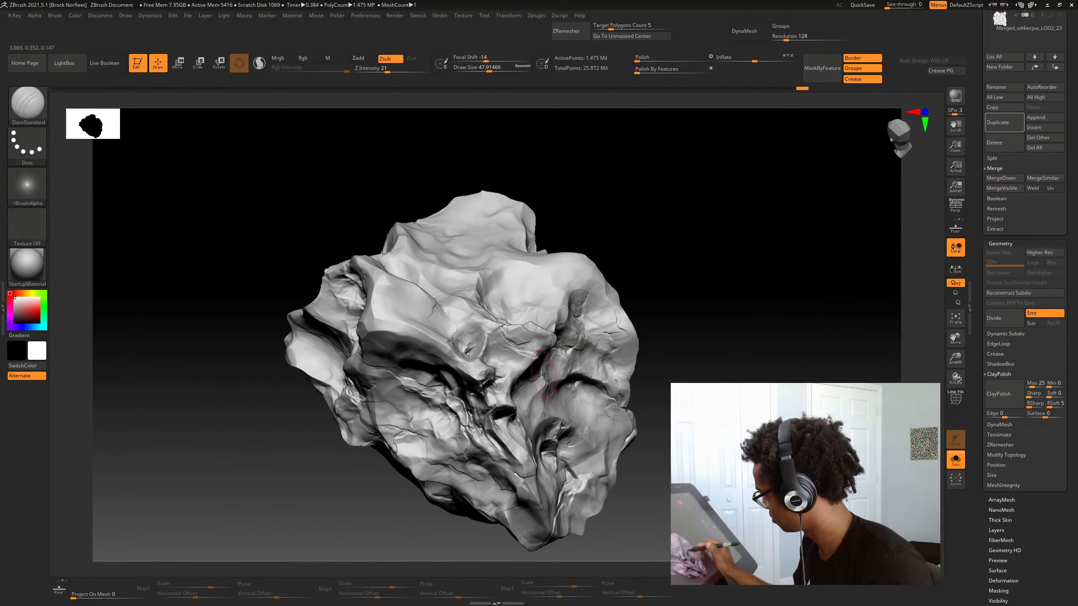
Switch to the Standard brush, set the Draw Size to about 86 and stamp pits on the boulder's lower front
mouse_move(713, 381)
mouse_down()
mouse_move(764, 389)
mouse_move(738, 385)
mouse_up()
shift+drag(573, 418, 580, 400)
key(space)
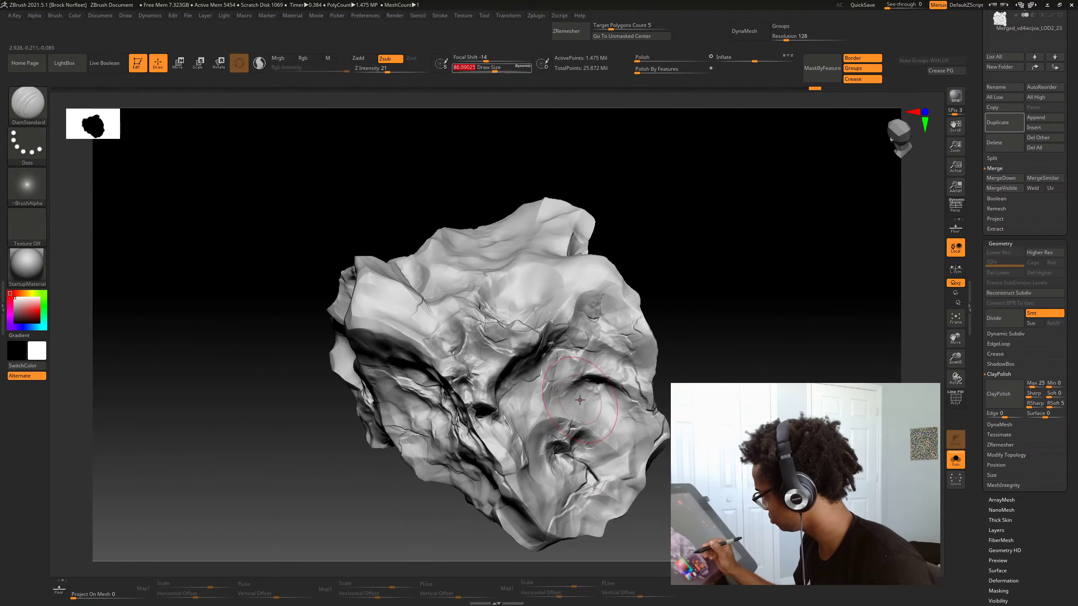
key(b)
key(s)
key(t)
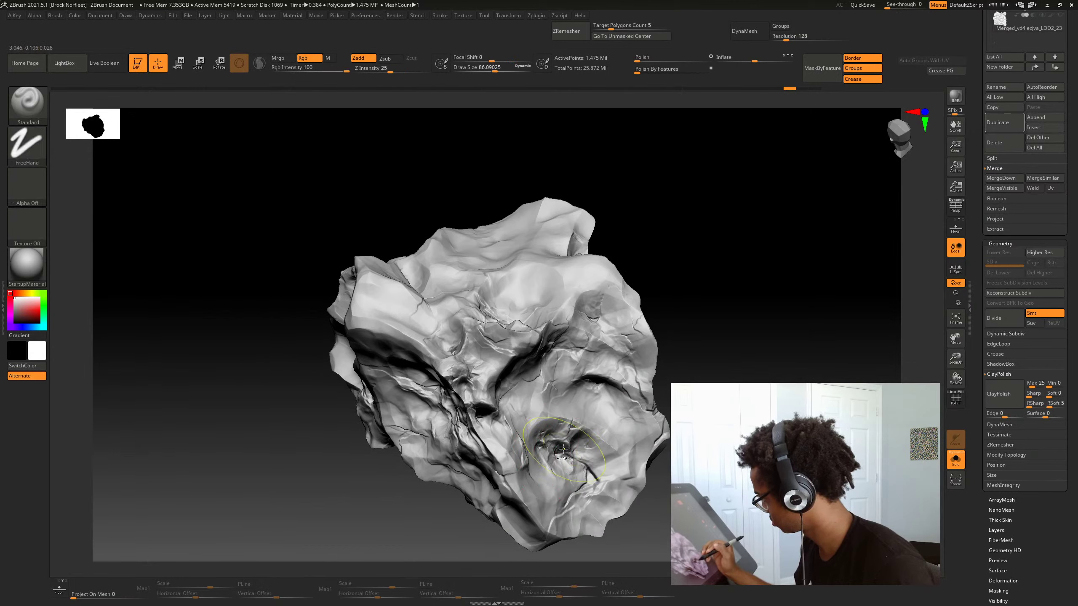
drag(569, 484, 536, 397)
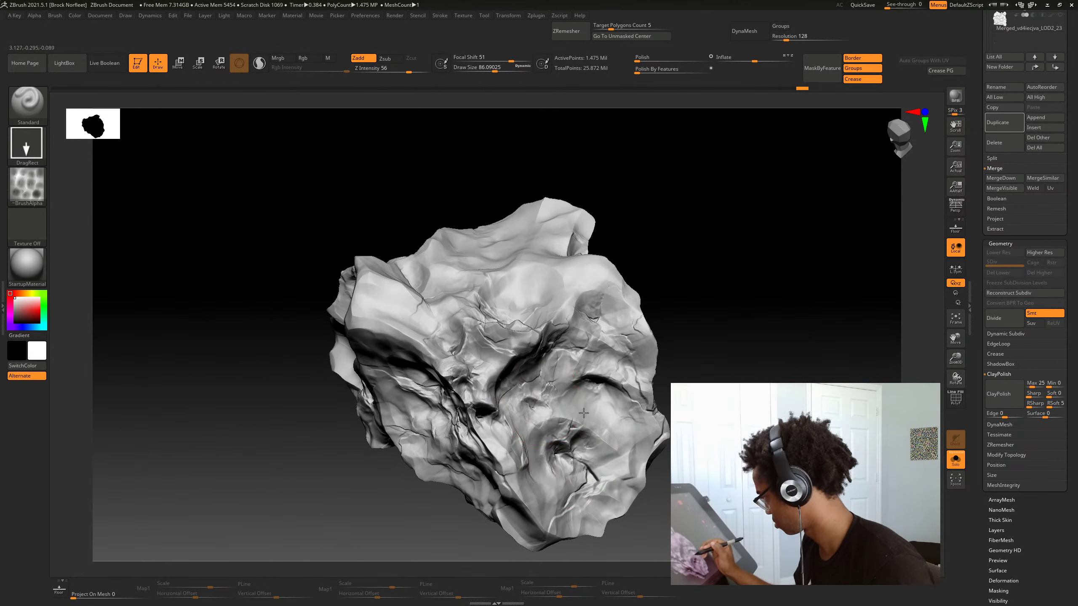
Show all rocks again, select the neighbouring boulder, and isolate and frame it
mouse_move(711, 375)
alt+mouse_down()
mouse_move(718, 361)
mouse_move(670, 360)
mouse_move(721, 356)
mouse_move(662, 353)
alt+mouse_up()
click(955, 459)
drag(619, 517, 492, 435)
alt+click(433, 291)
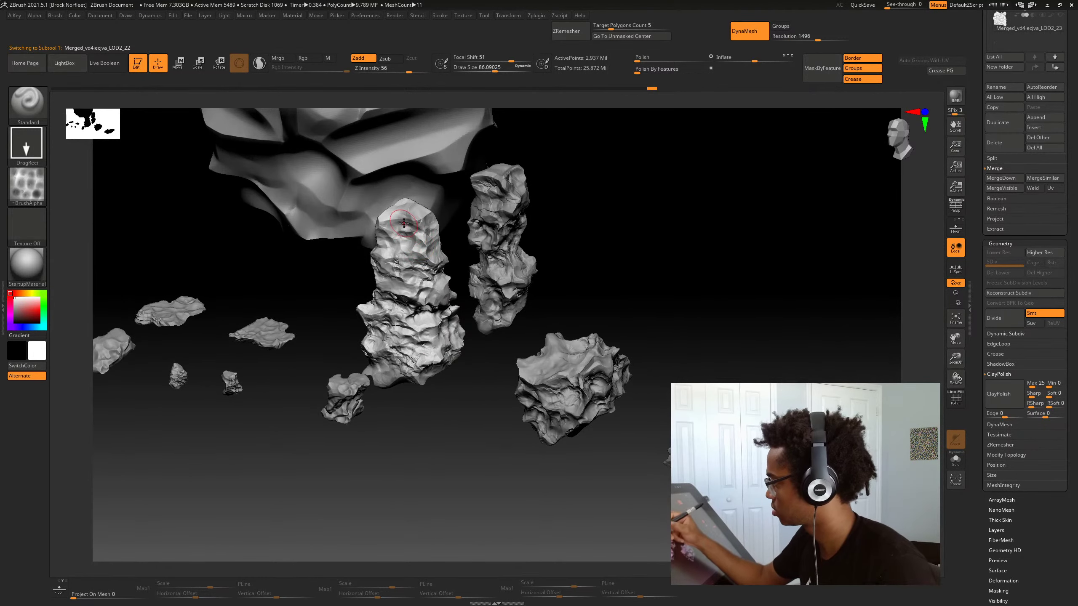
alt+click(596, 397)
key(alt+s)
drag(601, 476, 616, 492)
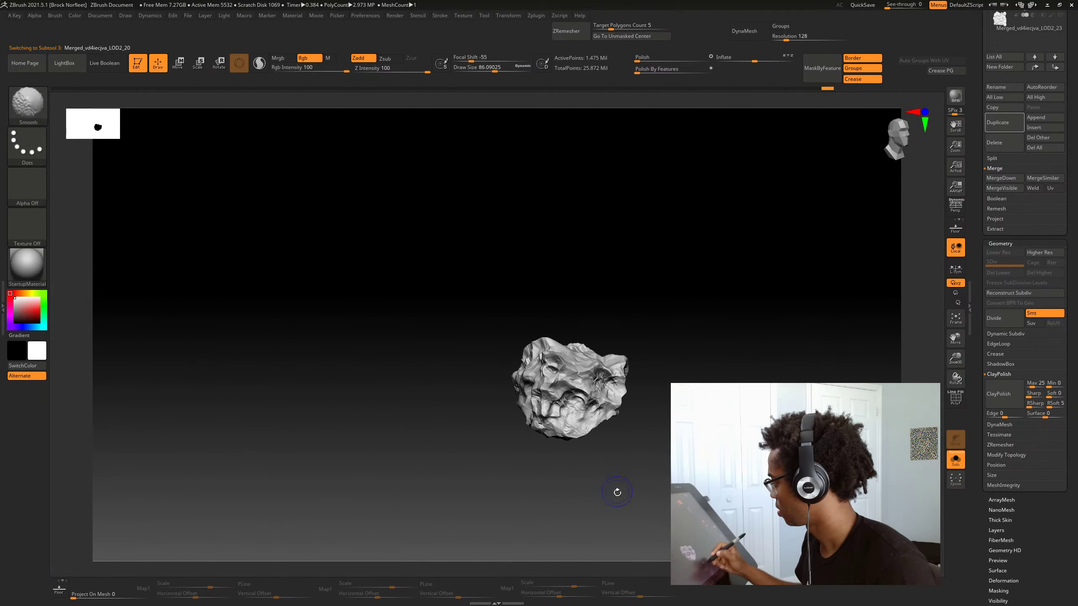
ctrl+right_drag(616, 491, 683, 531)
alt+drag(806, 493, 646, 444)
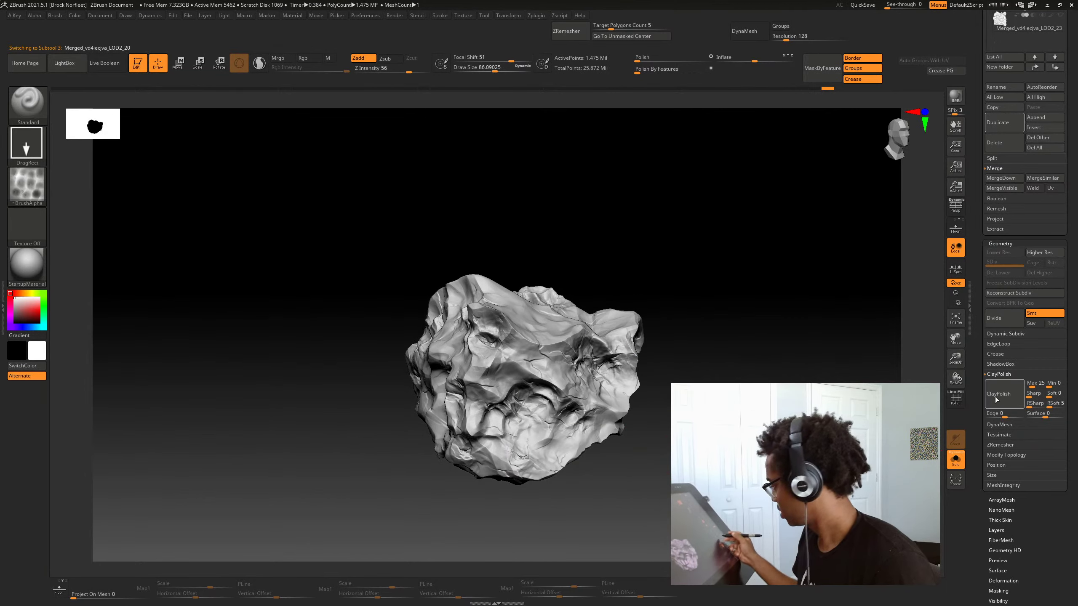
Set the ClayPolish Sharp value to 13, polish the isolated boulder and clear its mask
click(1030, 406)
click(1027, 394)
text(13)
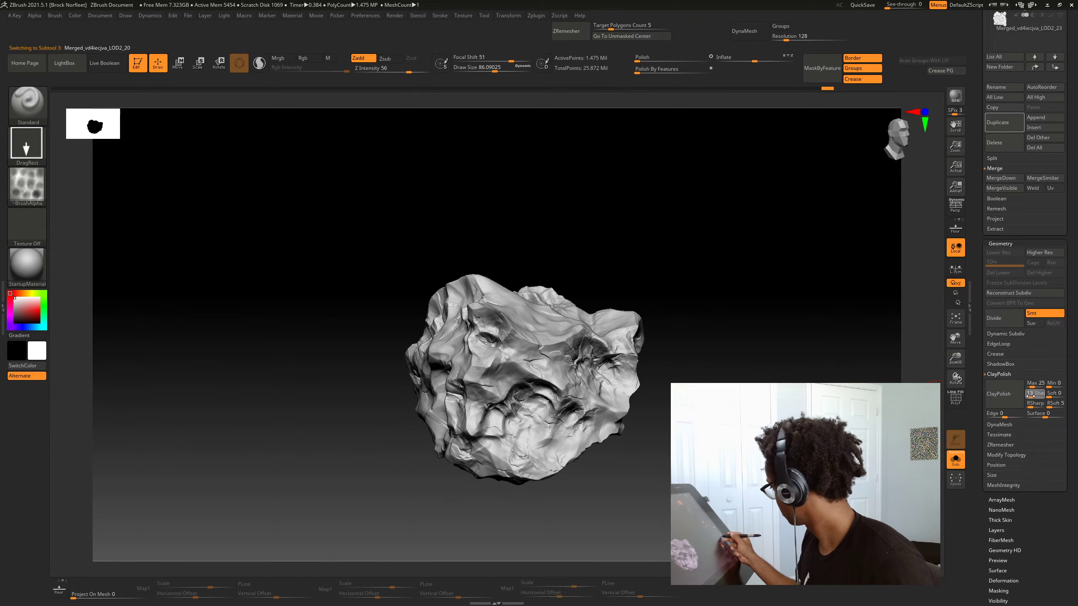
drag(789, 460, 633, 460)
ctrl+click(676, 442)
ctrl+click(675, 443)
Remesh the isolated boulder with DynaMesh at a resolution of 1472
click(536, 481)
alt+drag(536, 482, 395, 446)
drag(594, 493, 628, 501)
alt+drag(678, 447, 681, 473)
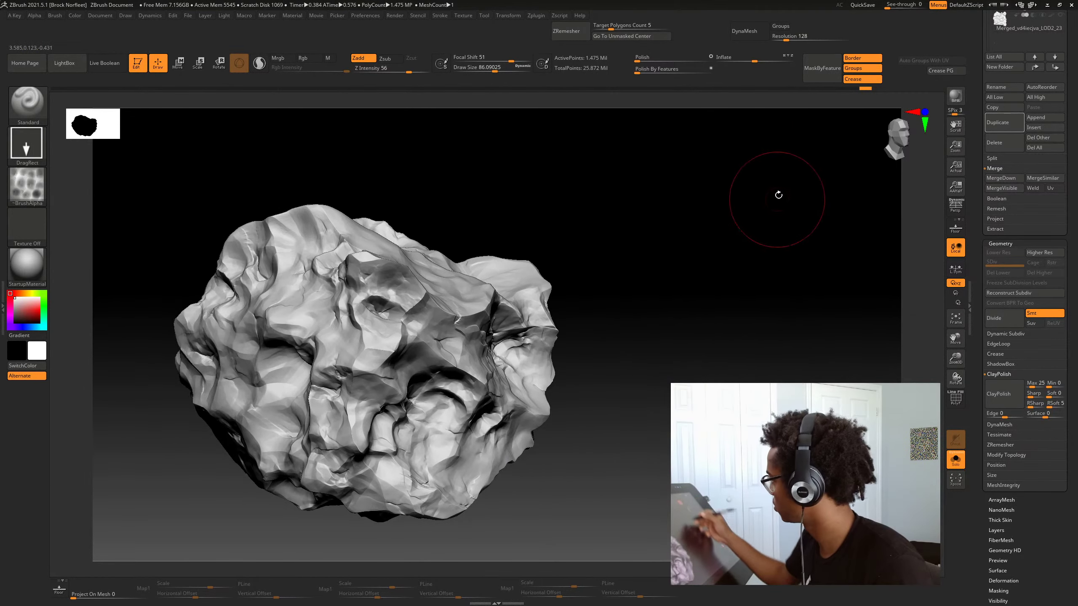
alt+drag(745, 379, 725, 379)
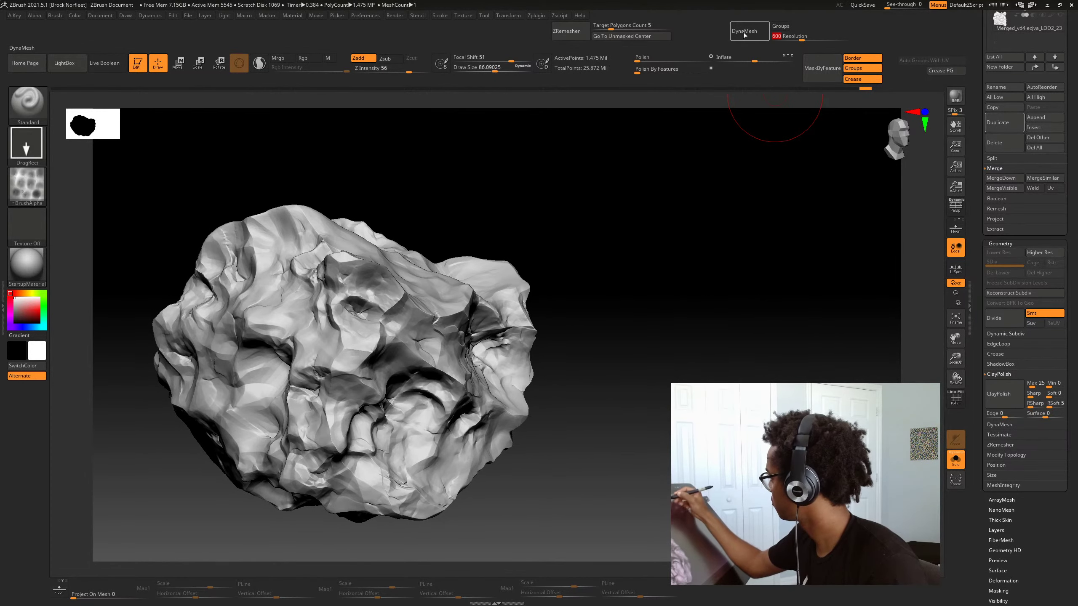
click(800, 37)
text(128)
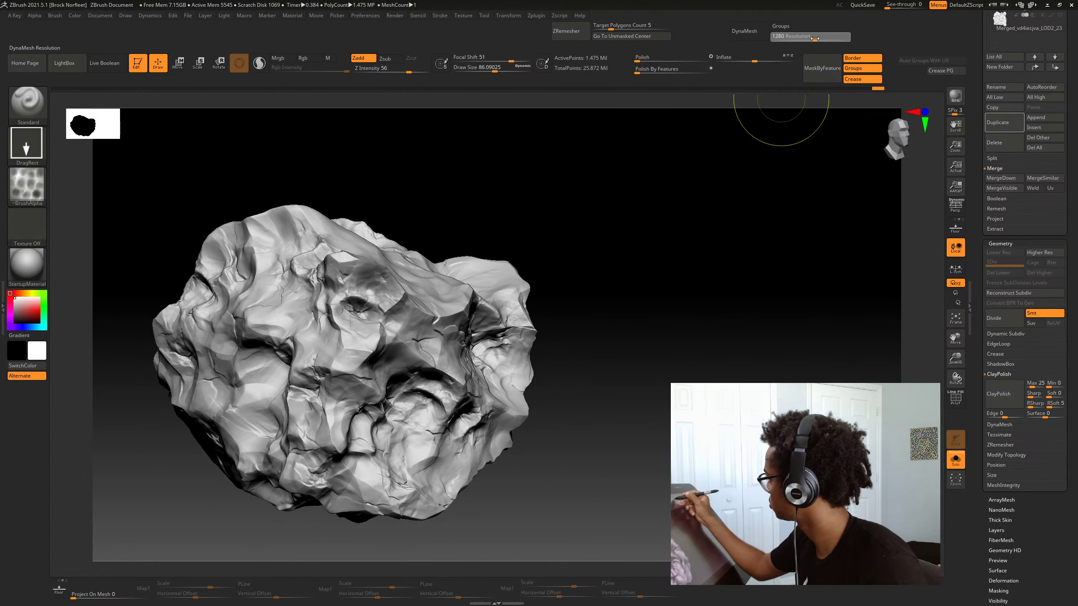
text(0)
key(Return)
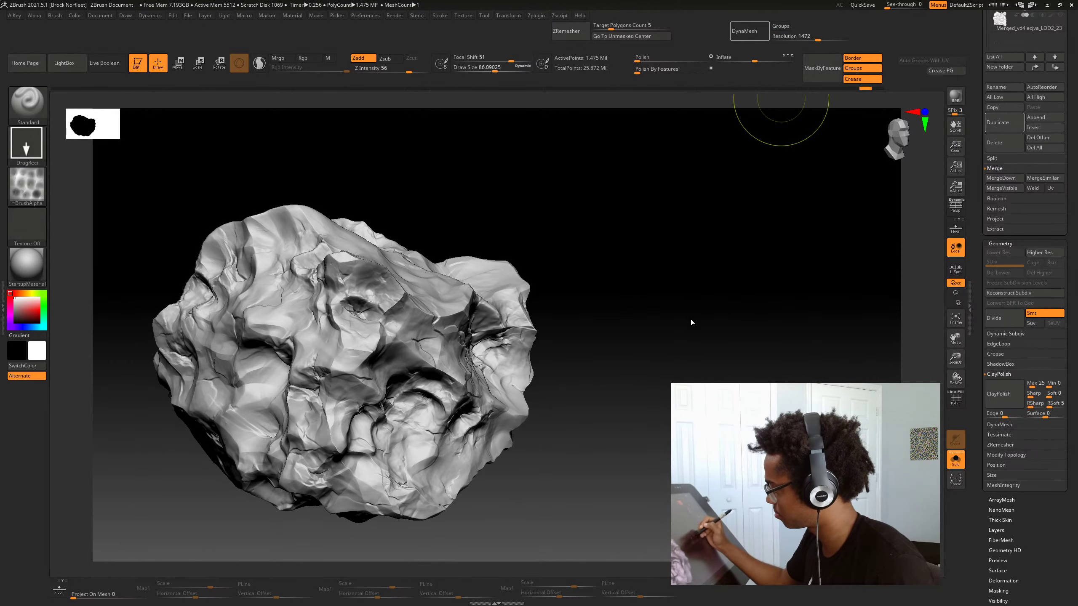
Select the Standard brush, set the Draw Size to about 46 and assign the ZGrab01 alpha
key(b)
key(s)
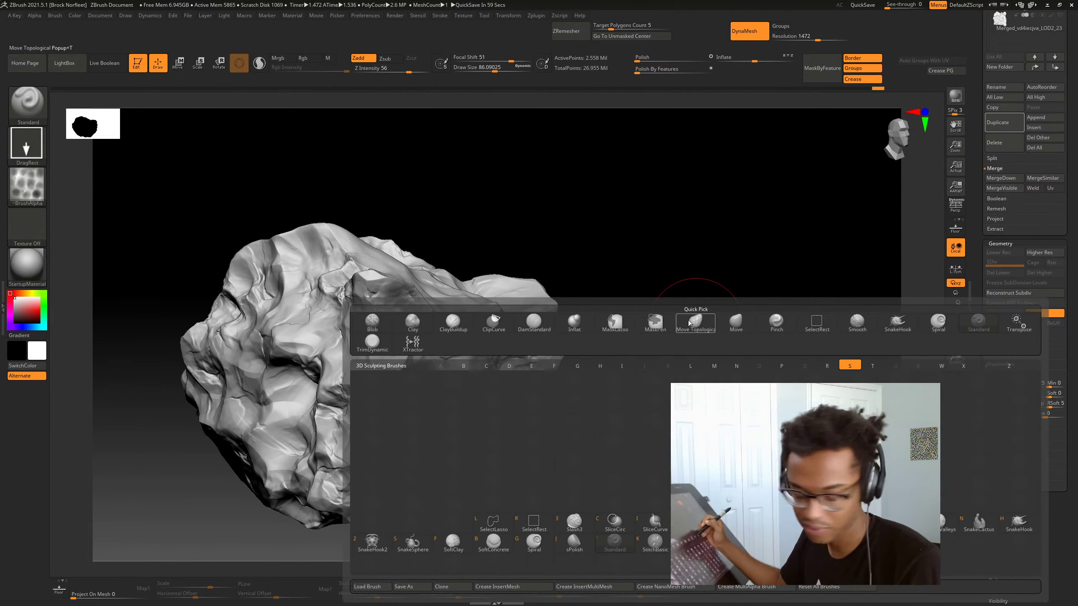
key(t)
key(space)
drag(364, 382, 358, 382)
key(b)
key(s)
key(t)
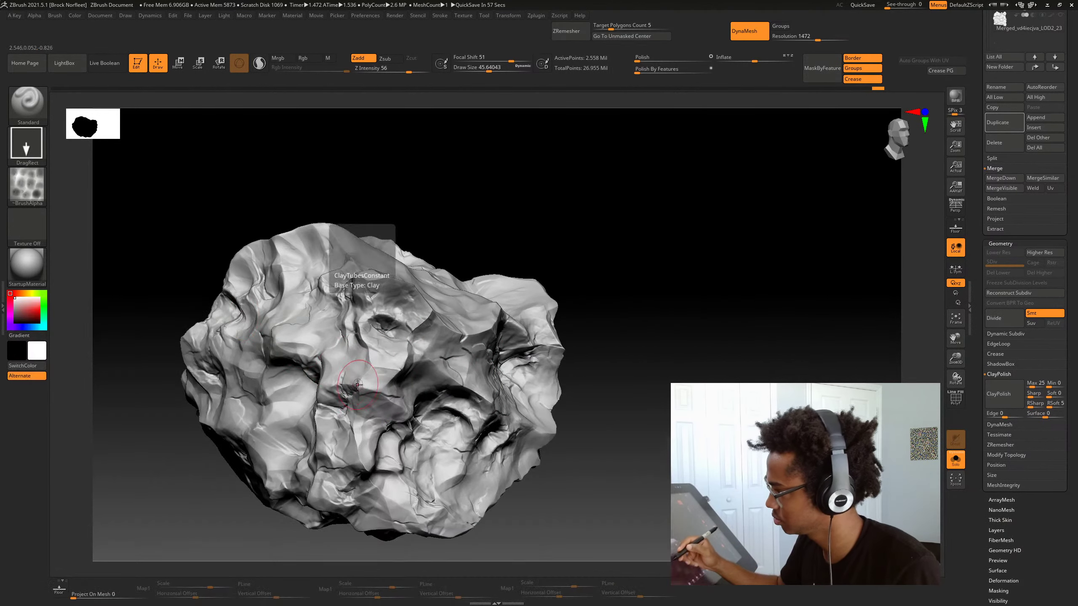
click(28, 185)
click(363, 193)
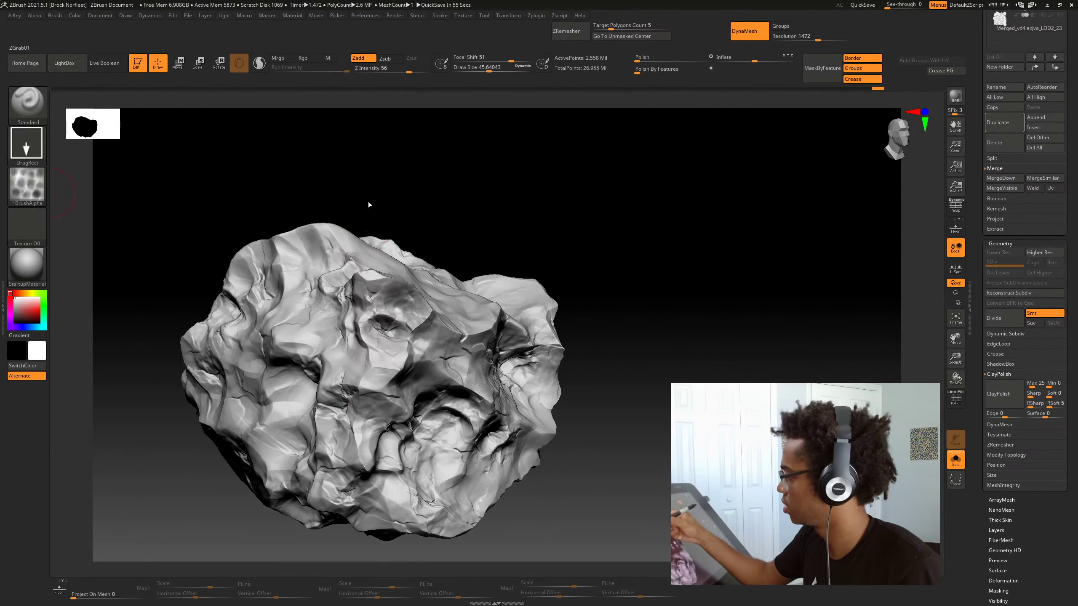
Undo a test stamp on the boulder's face and set the Z Intensity to 36
drag(281, 432, 281, 472)
mouse_move(696, 401)
mouse_down()
mouse_move(346, 421)
mouse_move(357, 452)
mouse_move(365, 428)
mouse_move(403, 430)
mouse_up()
key(ctrl+z)
key(space)
mouse_move(379, 378)
mouse_down()
mouse_move(482, 379)
mouse_move(368, 384)
mouse_up()
key(space)
drag(320, 353, 345, 346)
Stamp cracks with the ZGrab01 alpha around the boulder's front, sides and underside
drag(505, 265, 425, 353)
drag(320, 349, 345, 375)
drag(509, 374, 566, 377)
drag(176, 452, 208, 480)
mouse_move(460, 395)
mouse_down()
mouse_move(473, 395)
mouse_move(445, 396)
mouse_up()
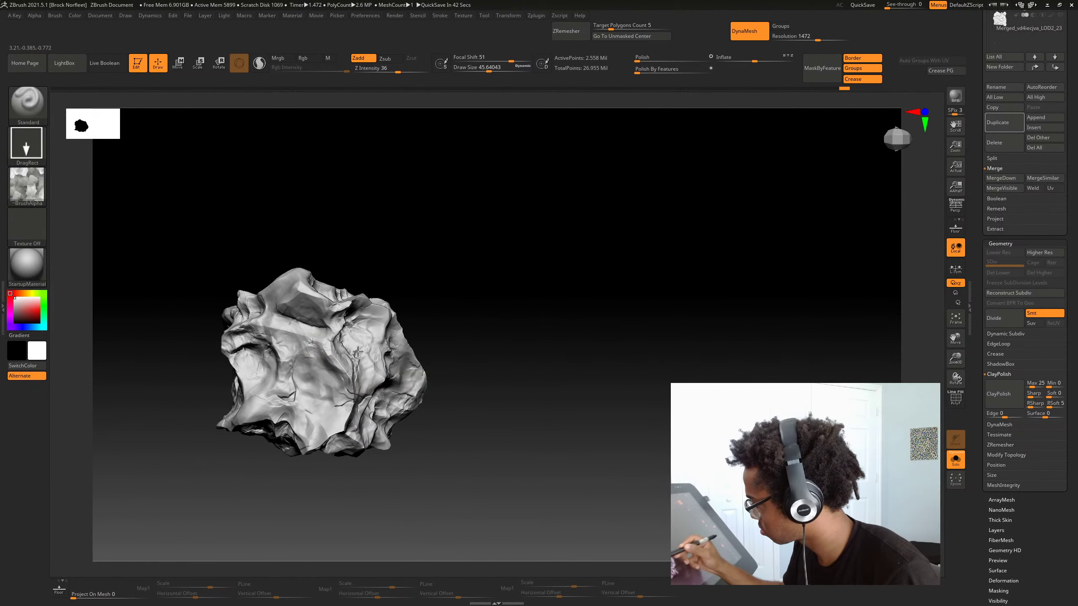
mouse_move(358, 352)
mouse_down()
mouse_move(448, 357)
mouse_move(488, 381)
mouse_move(520, 366)
mouse_move(382, 374)
mouse_move(270, 398)
mouse_up()
mouse_move(397, 406)
mouse_down()
mouse_move(428, 404)
mouse_move(385, 436)
mouse_up()
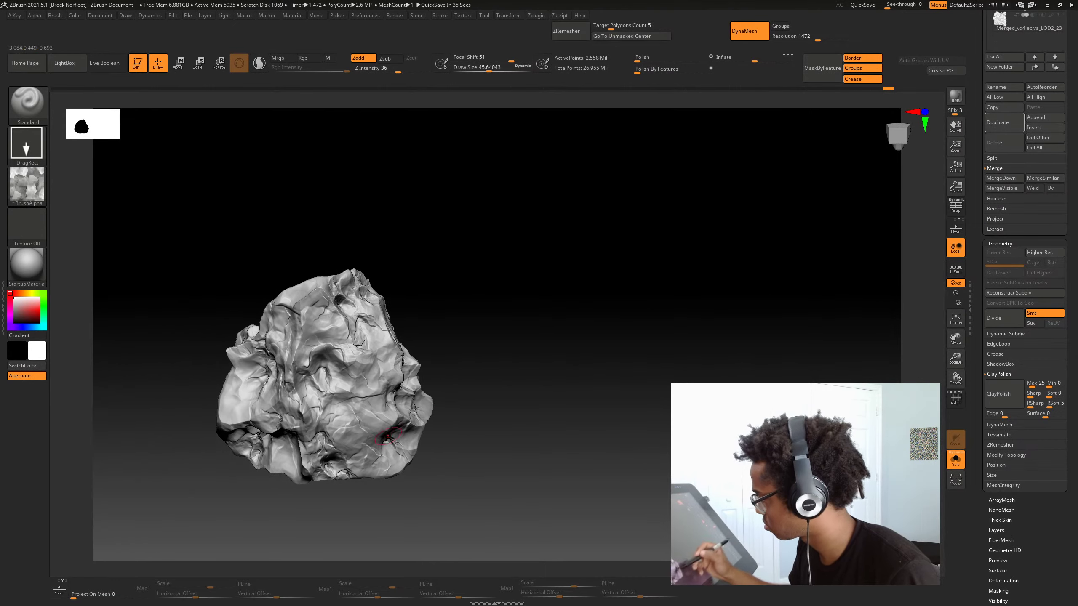
Stamp additional cracks over the boulder's remaining smooth areas and lower ridges
drag(508, 429, 518, 424)
drag(491, 511, 539, 481)
mouse_move(484, 397)
mouse_down()
mouse_move(518, 402)
mouse_move(520, 392)
mouse_move(471, 459)
mouse_move(437, 440)
mouse_move(522, 404)
mouse_up()
drag(360, 418, 438, 414)
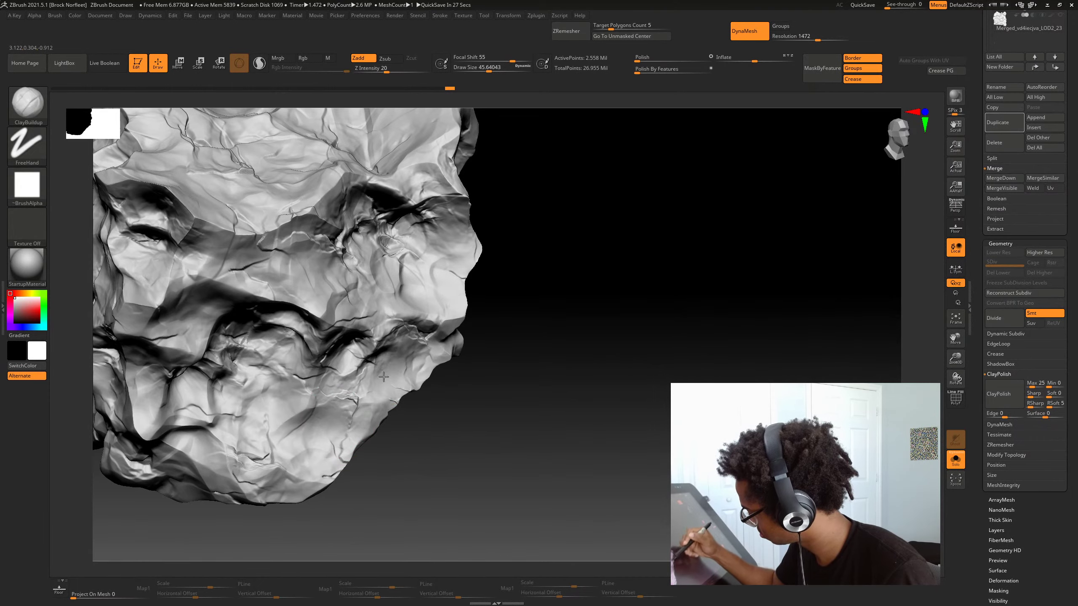
Build up the boulder's lower side with the ClayBuildup brush, setting the Draw Size to about 61
mouse_move(465, 378)
mouse_down()
mouse_move(359, 382)
mouse_move(359, 411)
mouse_up()
key(space)
mouse_move(472, 377)
mouse_down()
mouse_move(518, 373)
mouse_move(472, 393)
mouse_move(469, 416)
mouse_up()
key(space)
mouse_move(358, 410)
mouse_down()
mouse_move(345, 410)
mouse_move(433, 397)
mouse_move(328, 361)
mouse_up()
key(space)
drag(342, 451, 350, 451)
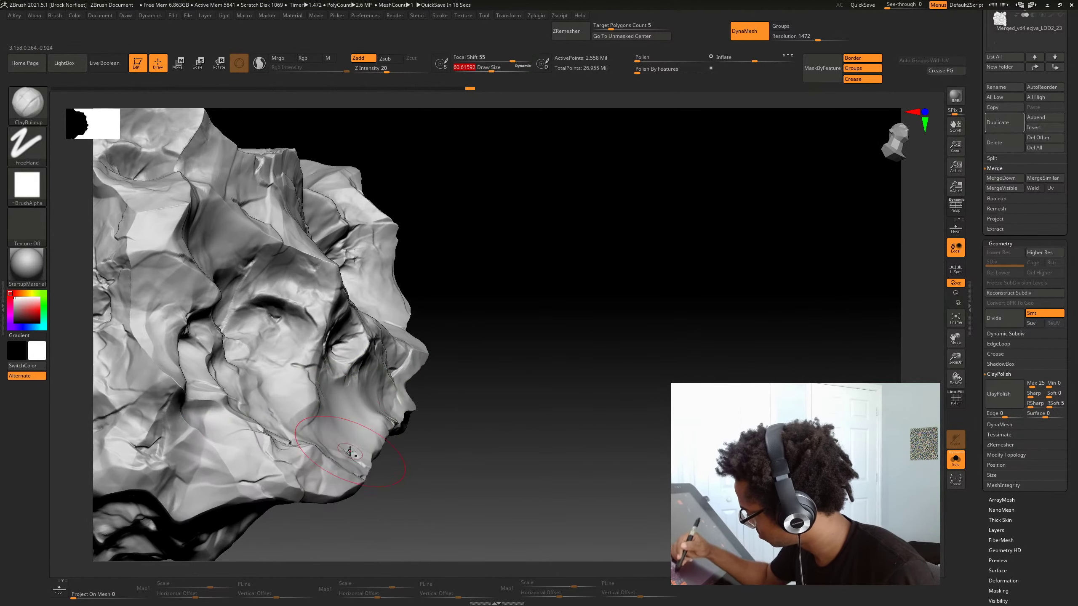
drag(418, 413, 430, 426)
Return to the Standard brush and stamp cracks over the built-up area on the boulder's lower side
key(b)
key(s)
key(t)
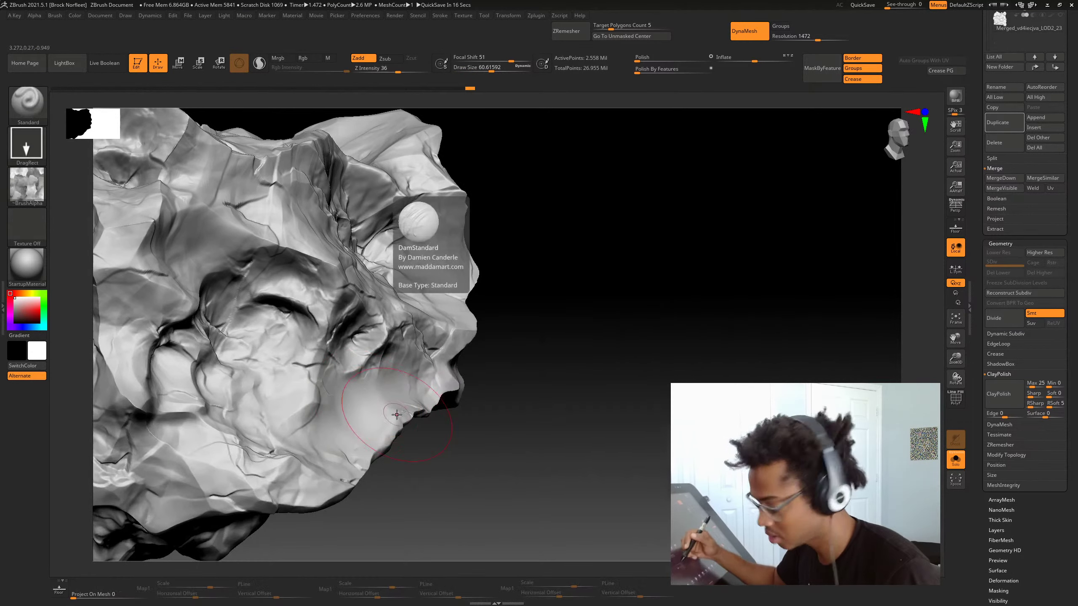
drag(363, 410, 400, 414)
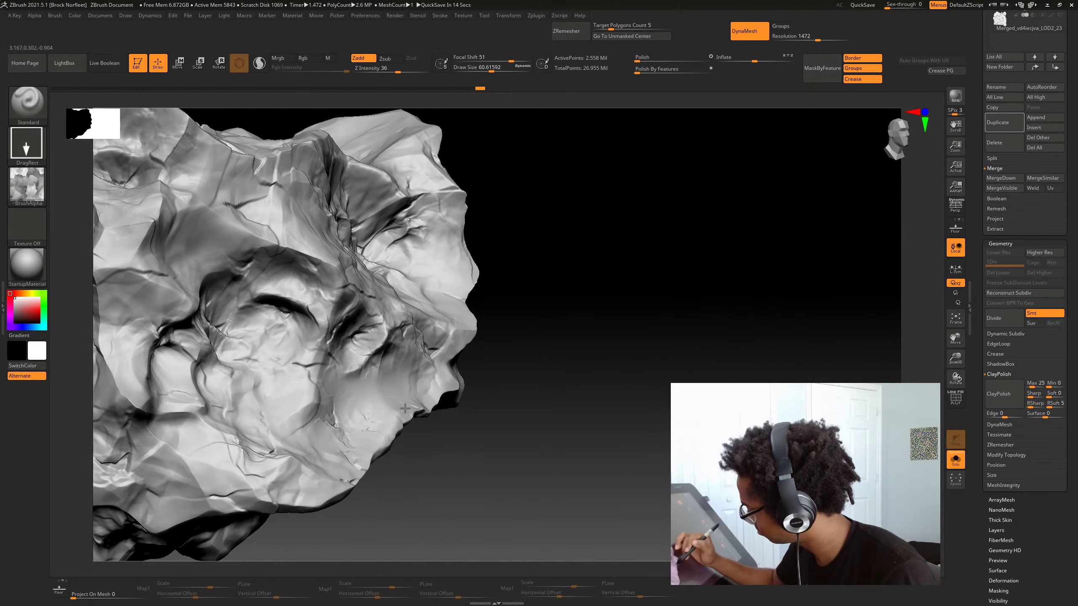
Select the next smooth, layered rock, then isolate and frame it
drag(553, 426, 536, 446)
drag(536, 446, 512, 461)
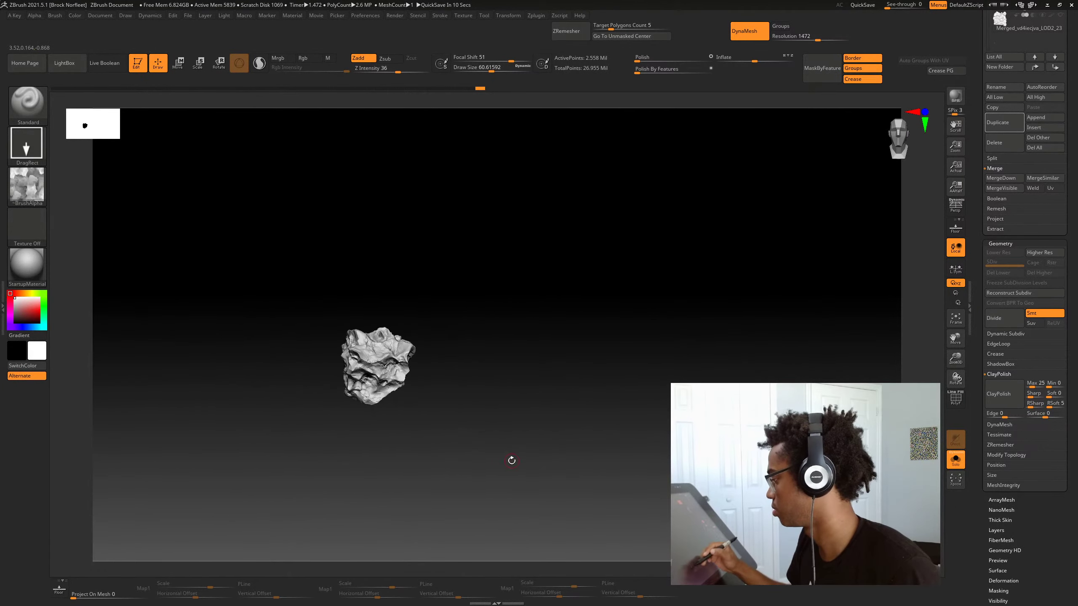
mouse_move(512, 460)
right_down()
mouse_move(500, 491)
mouse_move(450, 471)
mouse_move(441, 502)
mouse_move(487, 503)
mouse_move(459, 500)
mouse_move(520, 467)
mouse_move(591, 494)
mouse_move(570, 515)
mouse_move(552, 495)
right_up()
alt+click(488, 376)
click(513, 508)
key(b)
right_drag(471, 488, 530, 477)
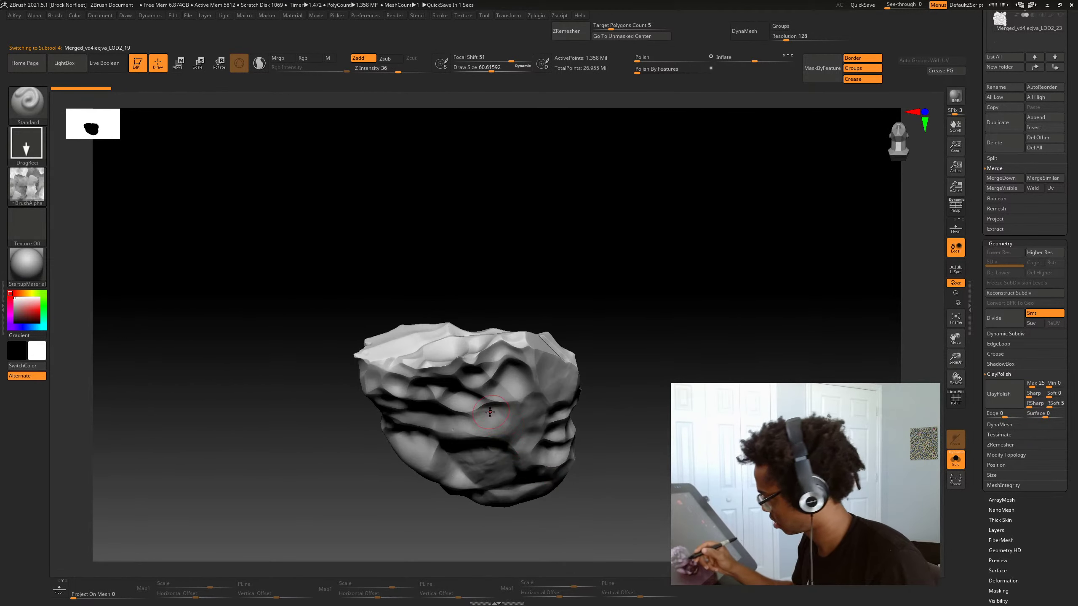
drag(490, 412, 530, 429)
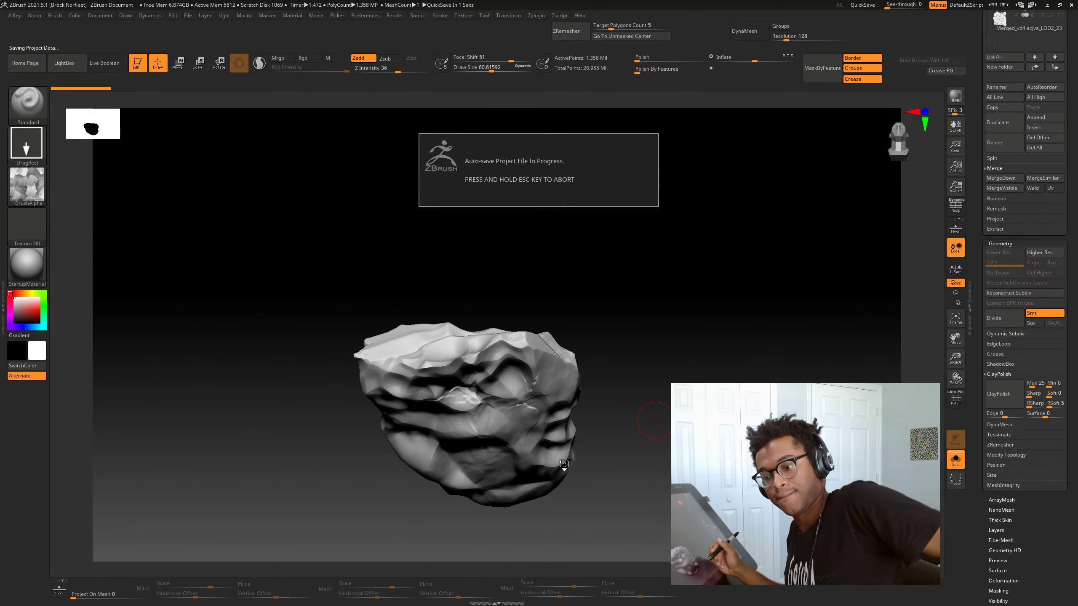
key(ctrl+z)
right_drag(564, 464, 564, 462)
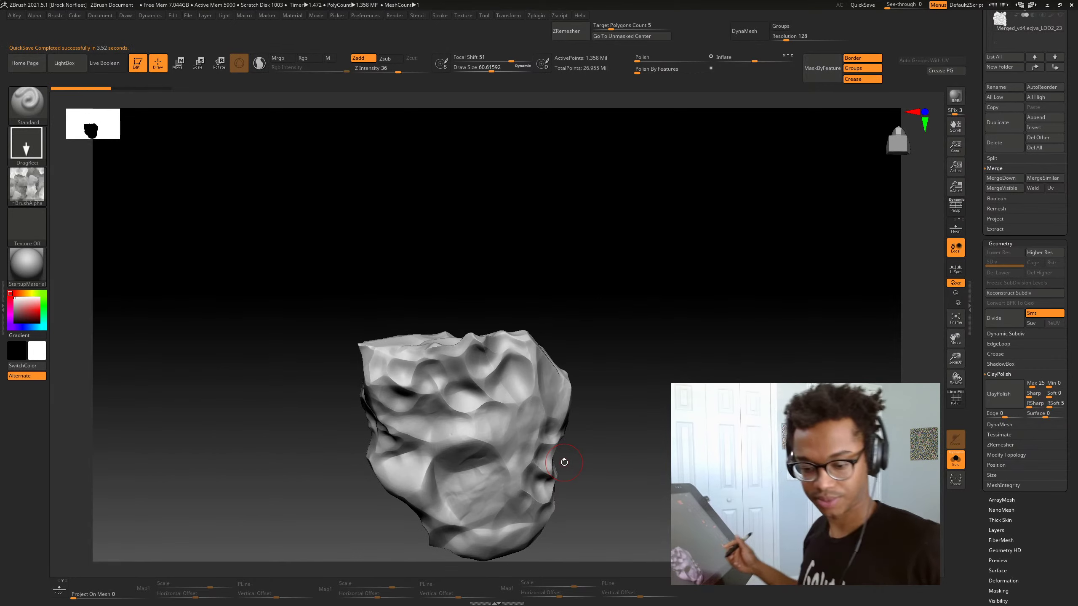
Set the Z Intensity to 50 and stamp cracks across the layered rock's front and broad face
drag(507, 446, 605, 437)
key(space)
click(551, 453)
drag(498, 427, 573, 427)
mouse_move(573, 428)
right_down()
mouse_move(608, 478)
mouse_move(583, 497)
mouse_move(526, 475)
right_up()
drag(455, 388, 446, 412)
mouse_move(450, 446)
right_down()
mouse_move(538, 511)
mouse_move(500, 544)
right_up()
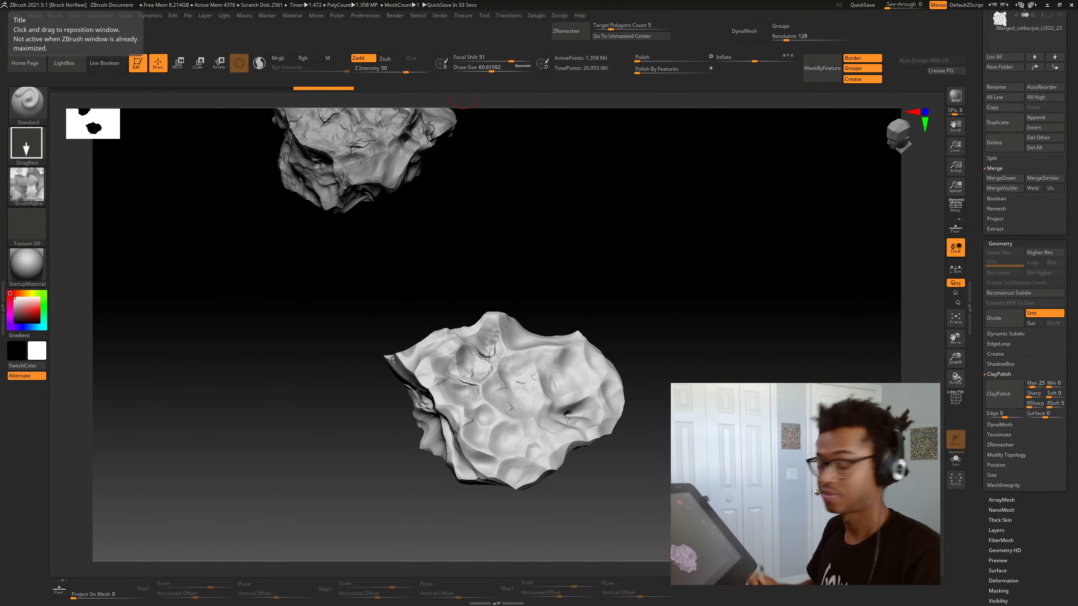
Stamp more cracks around the layered rock's tip, sides and rounded end
drag(594, 480, 621, 457)
drag(503, 439, 539, 472)
drag(652, 476, 634, 453)
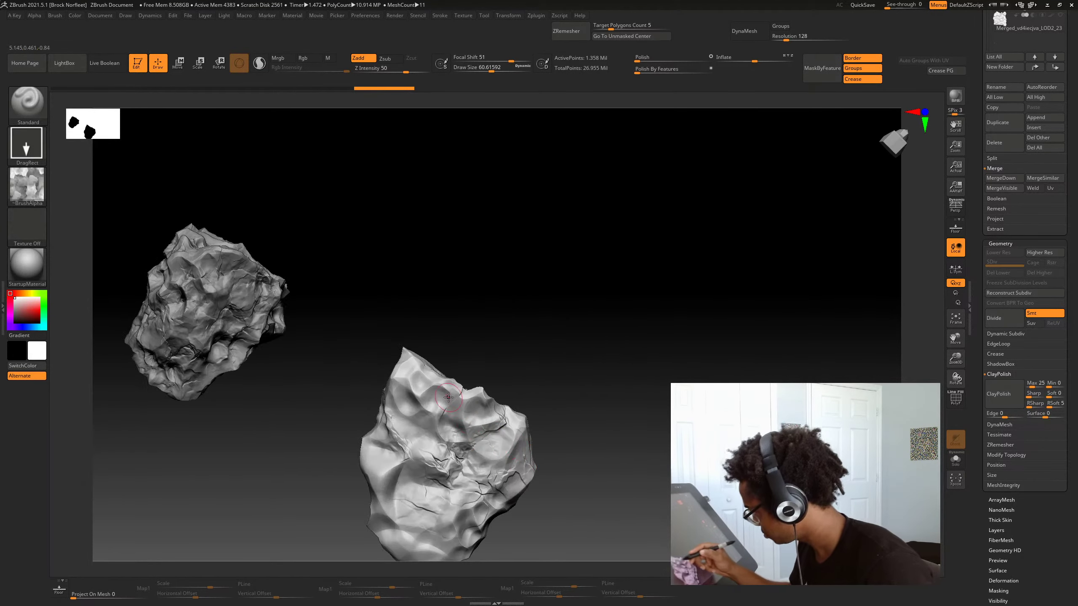
drag(553, 390, 590, 348)
drag(385, 423, 407, 460)
drag(552, 467, 573, 489)
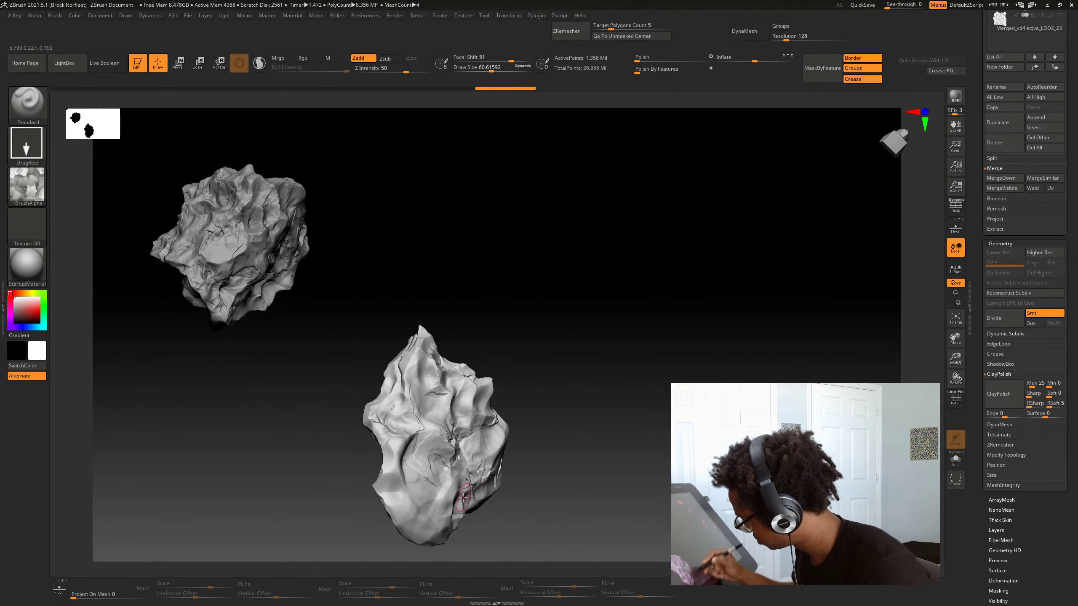
drag(410, 520, 445, 548)
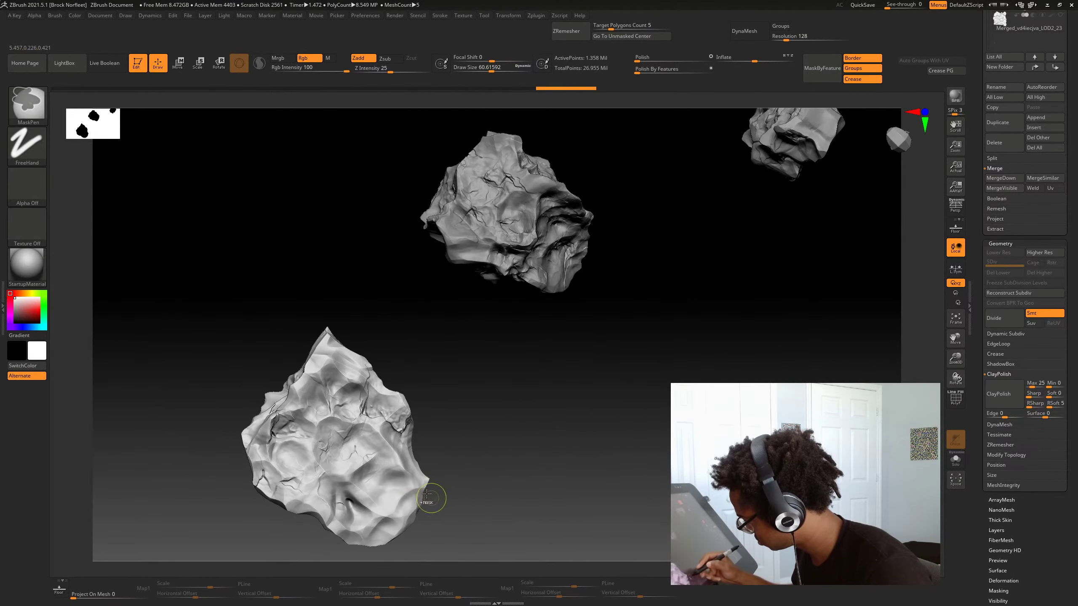
Stamp further cracks over the rock's pointed face and edges, setting the Z Intensity to 27
drag(408, 480, 431, 509)
drag(459, 492, 467, 467)
drag(392, 501, 419, 524)
key(space)
drag(481, 496, 456, 483)
drag(520, 450, 533, 376)
key(space)
click(497, 479)
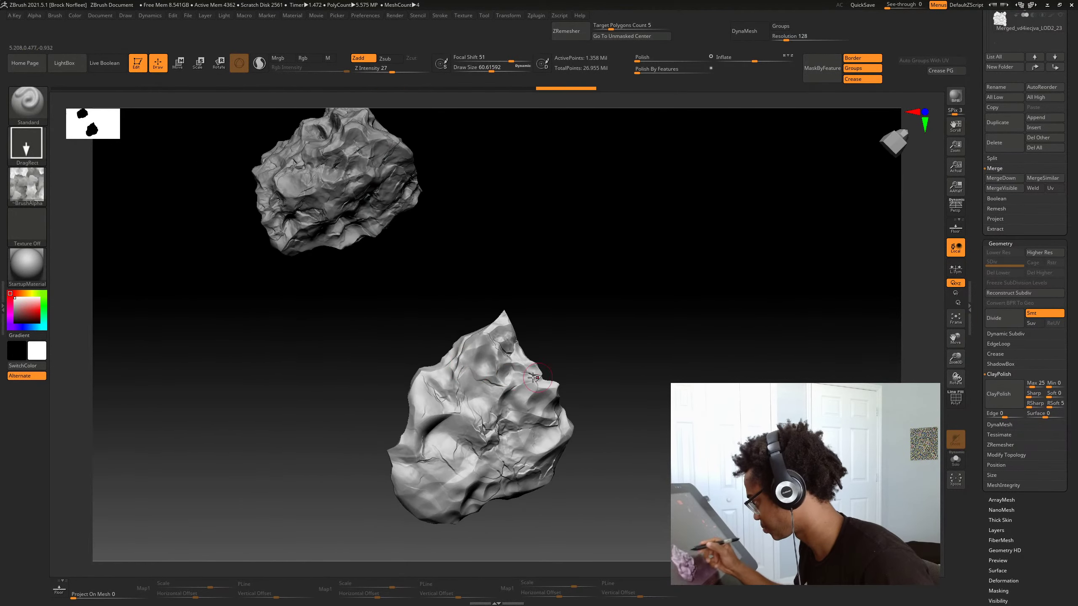
mouse_move(570, 467)
alt+mouse_down()
mouse_move(565, 433)
mouse_move(544, 479)
mouse_move(573, 457)
mouse_move(553, 460)
mouse_move(628, 464)
mouse_move(560, 499)
alt+mouse_up()
key(b)
key(b)
key(l)
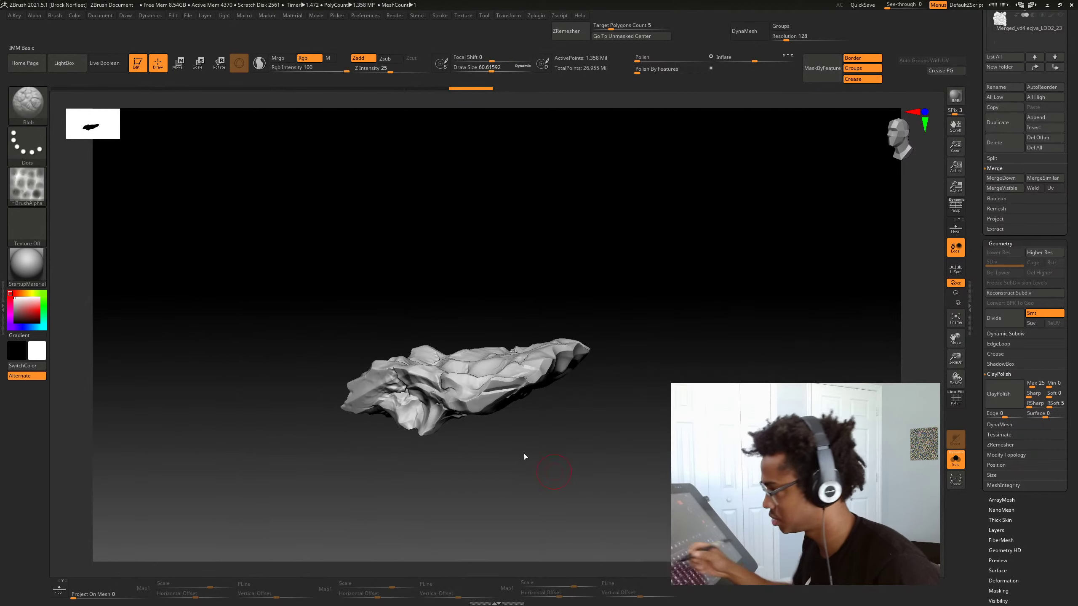
click(36, 200)
click(41, 197)
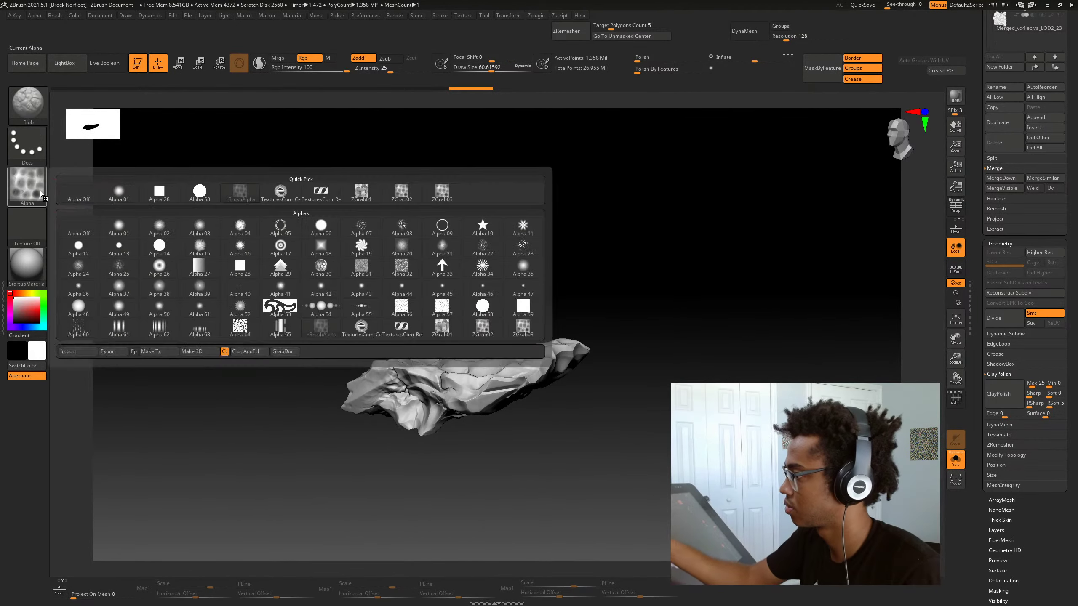
Switch to the Standard brush and assign the ZGrab03 alpha
key(b)
key(s)
key(t)
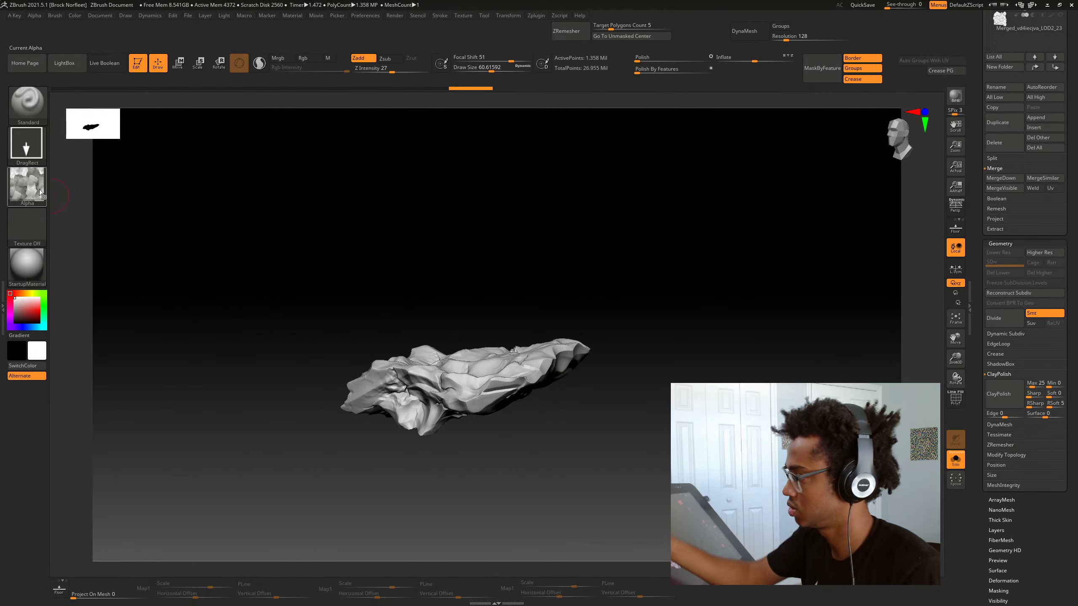
click(36, 195)
click(45, 186)
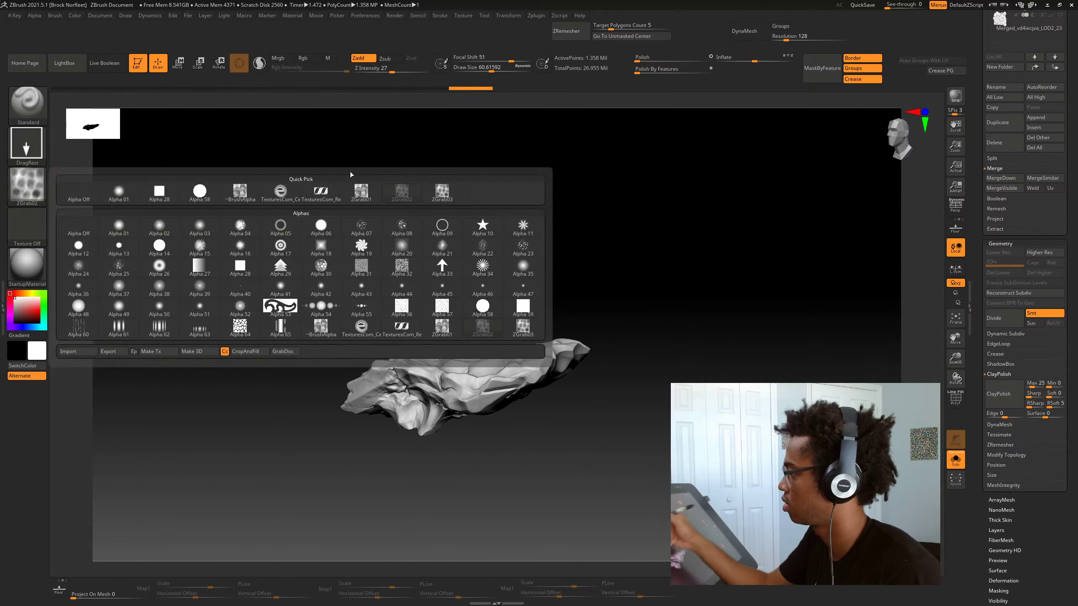
click(441, 192)
Set the Z Intensity to 87 and the Draw Size to about 32 for stamping the isolated rock
drag(442, 193, 536, 391)
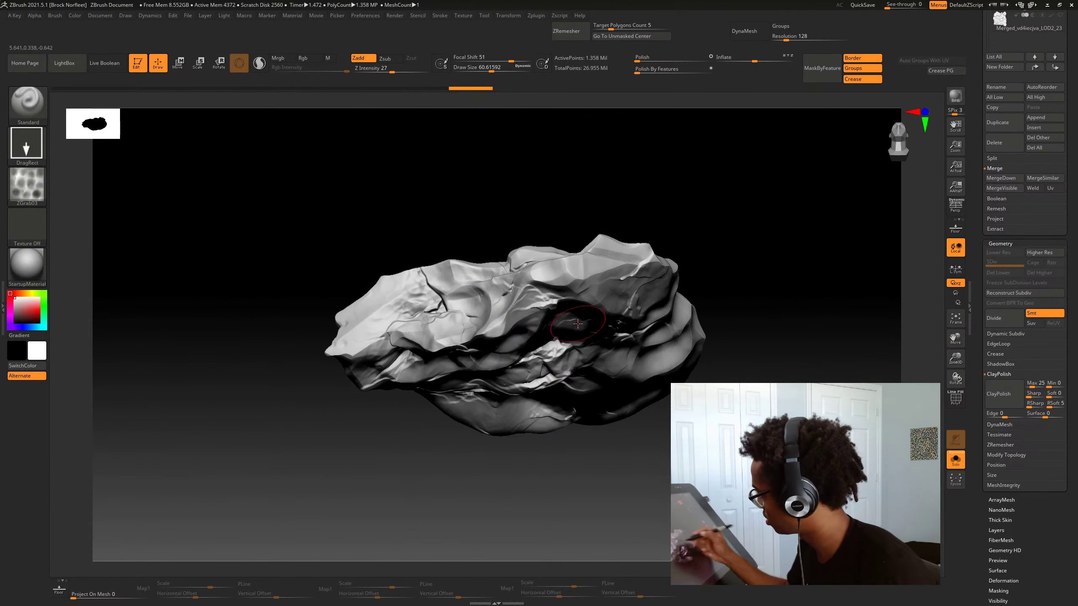
right_drag(578, 324, 642, 416)
key(space)
click(556, 356)
drag(564, 387, 593, 387)
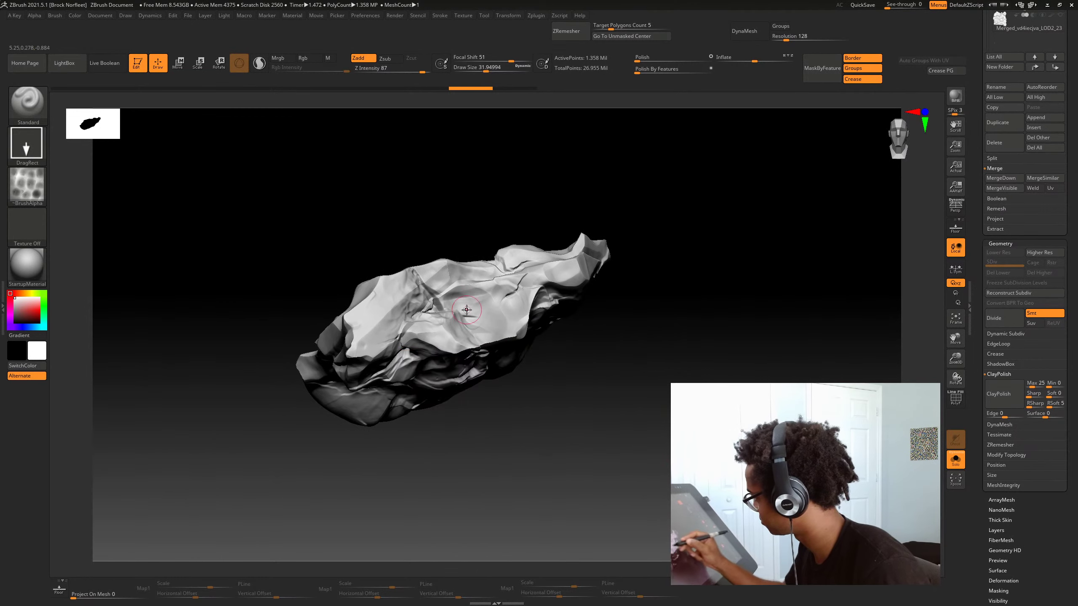
Stamp the pitted alpha around the isolated rock's side faces, setting the Z Intensity to 59 and then 71
right_drag(466, 309, 579, 455)
key(space)
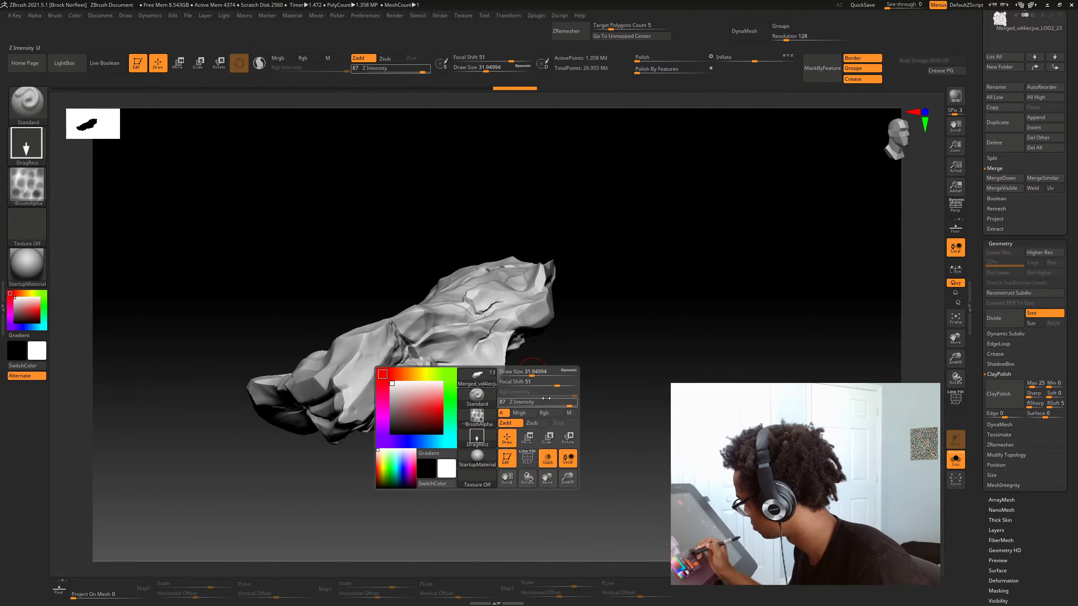
drag(546, 398, 524, 399)
right_drag(521, 376, 456, 337)
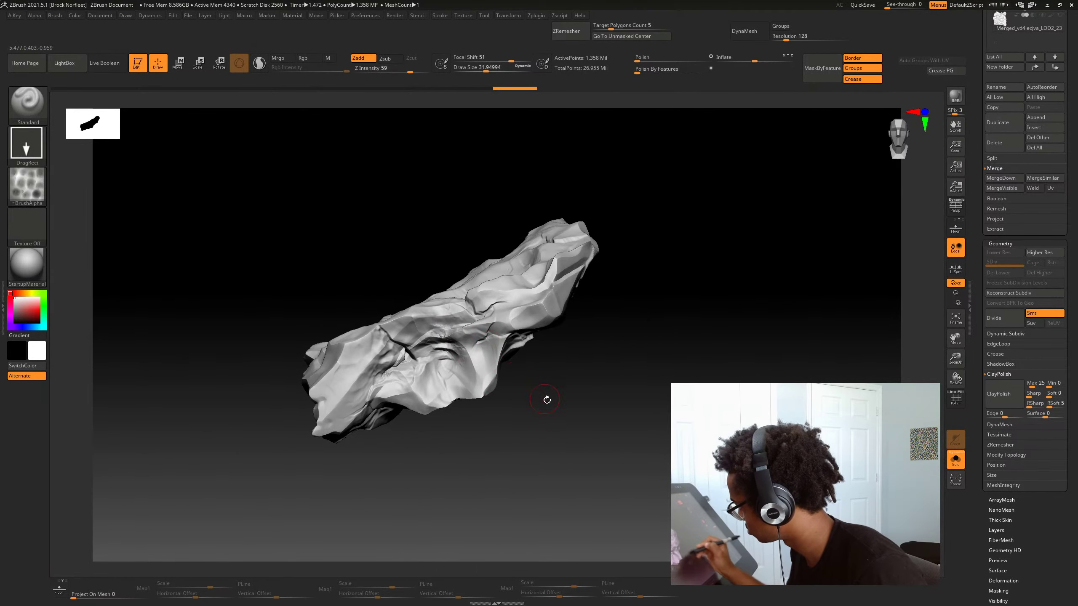
right_drag(547, 400, 535, 368)
key(space)
drag(415, 392, 394, 401)
right_drag(460, 444, 494, 523)
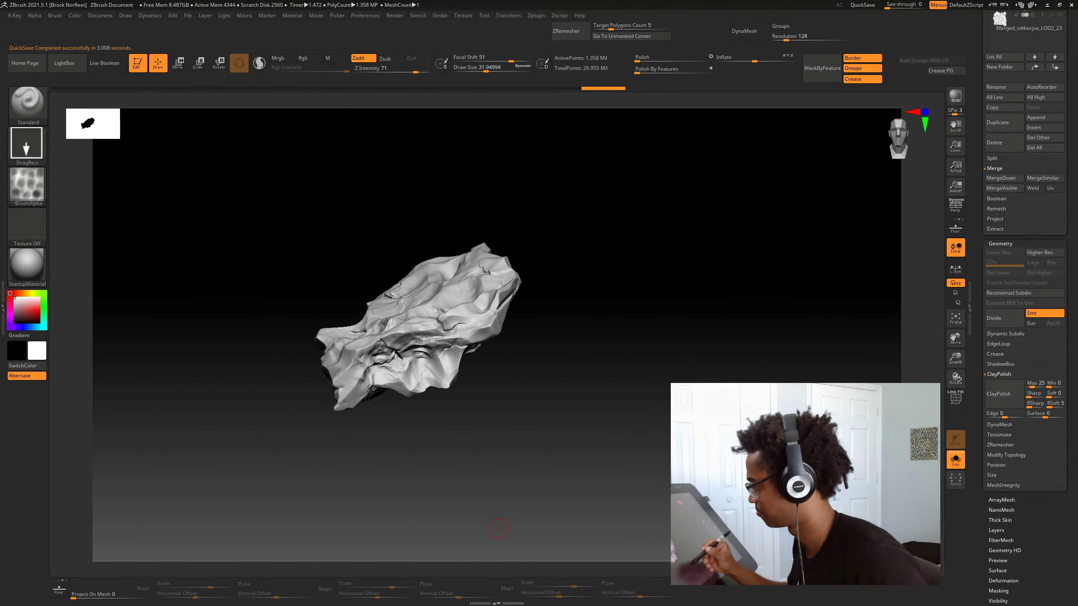
Set the Draw Size to about 30 and stamp more pitted detail on the rock's broad face and narrow side
drag(498, 528, 473, 507)
key(space)
drag(444, 434, 437, 433)
drag(578, 393, 502, 457)
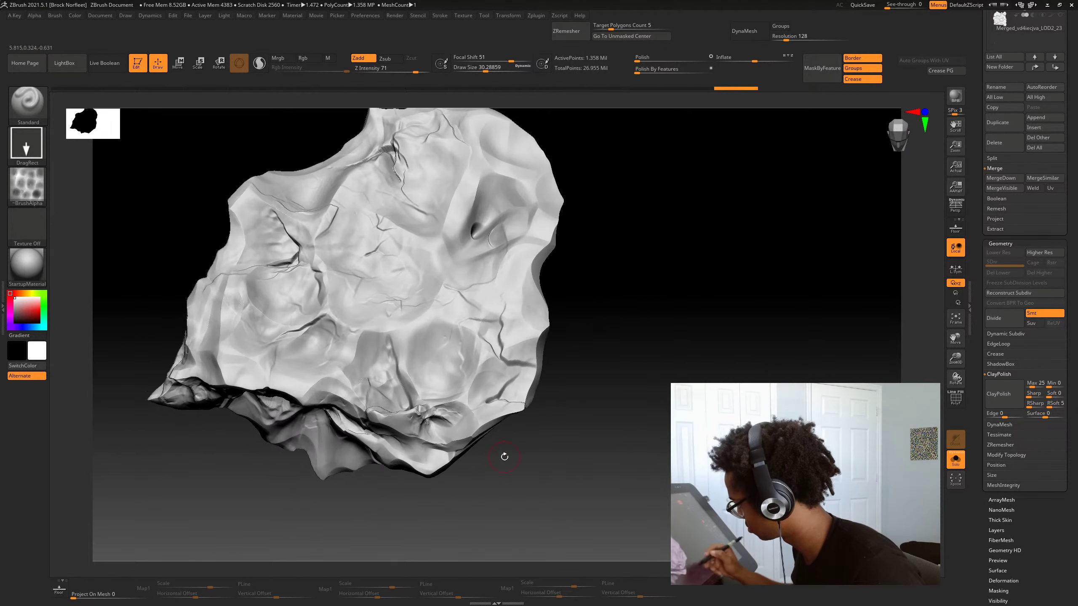
mouse_move(441, 380)
mouse_down()
mouse_move(538, 401)
mouse_move(517, 481)
mouse_move(519, 441)
mouse_up()
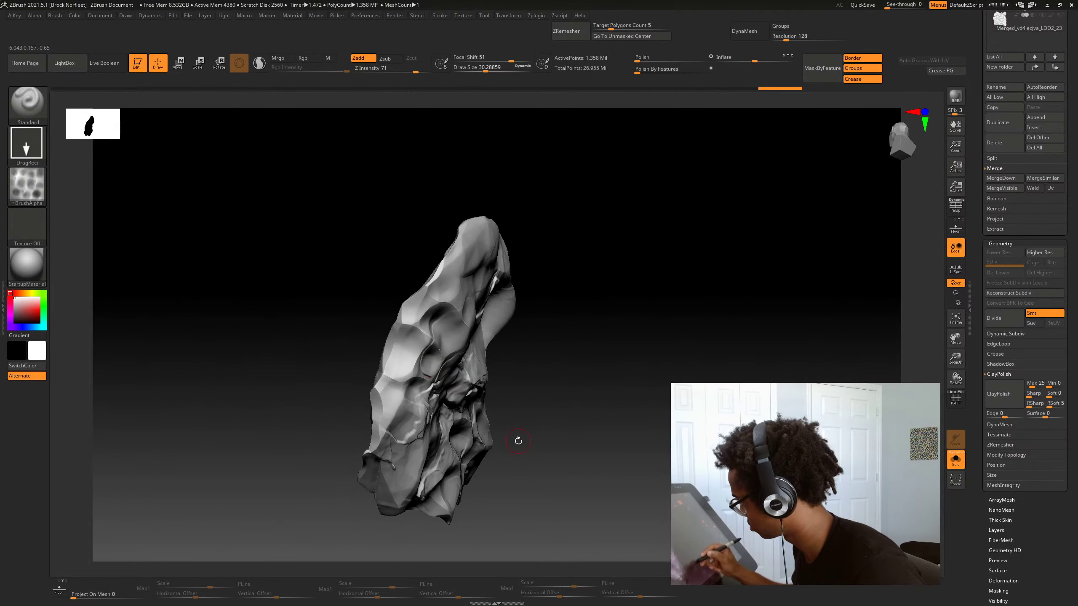
drag(511, 382, 544, 376)
mouse_move(452, 358)
mouse_down()
mouse_move(529, 399)
mouse_move(542, 421)
mouse_move(531, 441)
mouse_move(466, 376)
mouse_move(496, 374)
mouse_move(450, 373)
mouse_move(457, 358)
mouse_up()
drag(616, 372, 529, 420)
mouse_move(622, 472)
mouse_down()
mouse_move(571, 488)
mouse_move(586, 464)
mouse_move(616, 489)
mouse_move(436, 461)
mouse_move(529, 448)
mouse_move(601, 489)
mouse_move(625, 468)
mouse_move(619, 493)
mouse_move(643, 513)
mouse_move(597, 510)
mouse_move(599, 484)
mouse_move(568, 515)
mouse_move(552, 490)
mouse_up()
Push in the rock's lower tip and reshape its thin edge using the Move Topological brush at a Draw Size of about 259
key(b)
key(m)
key(t)
key(space)
click(520, 479)
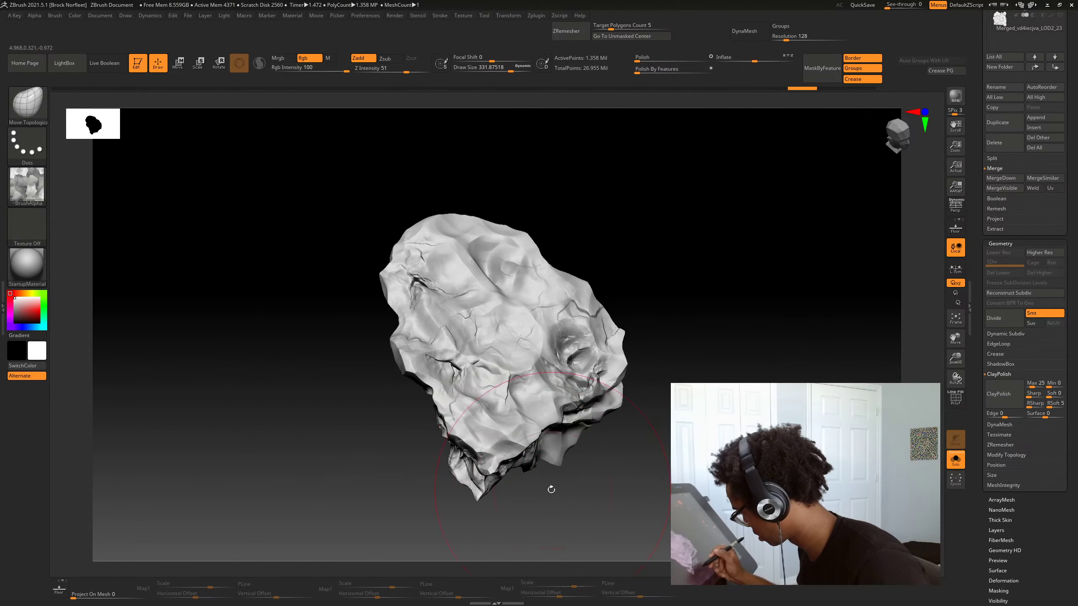
mouse_move(491, 508)
mouse_down()
mouse_move(513, 492)
mouse_move(481, 492)
mouse_move(480, 528)
mouse_move(495, 441)
mouse_up()
key(space)
alt+drag(776, 402, 699, 389)
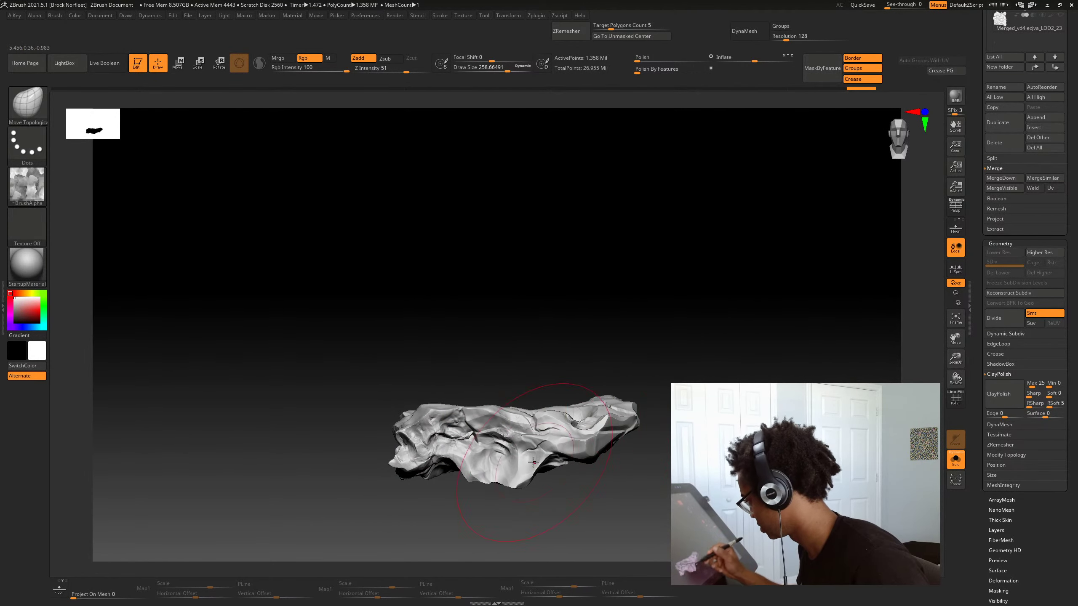
drag(574, 409, 575, 399)
mouse_move(602, 501)
mouse_down()
mouse_move(640, 452)
mouse_move(609, 481)
mouse_up()
Return to the Standard brush, reduce the Draw Size to about 83, and stamp pitted detail on the rock's face
key(b)
key(s)
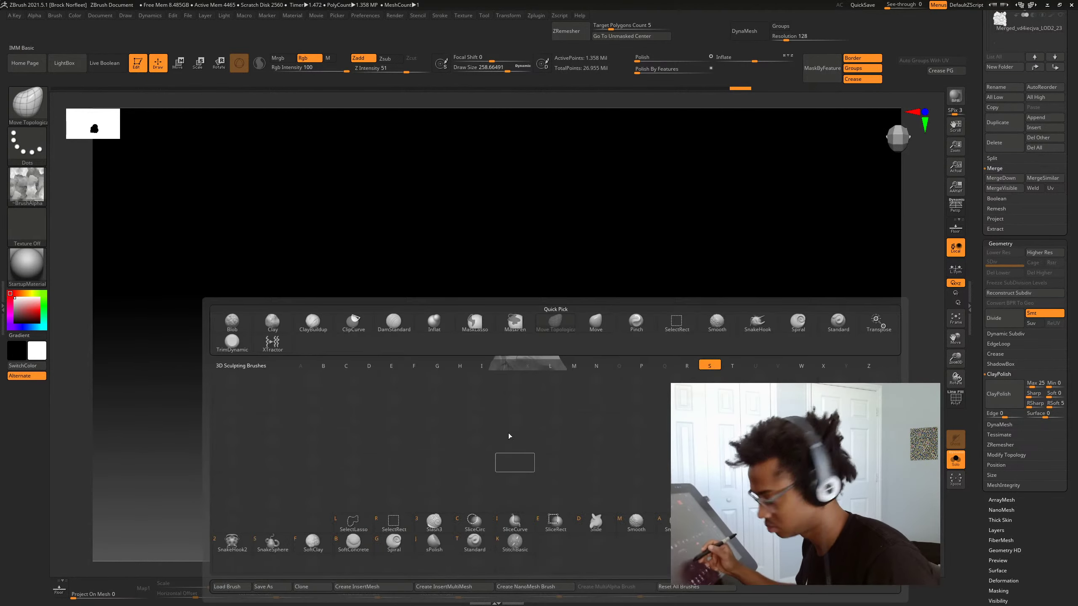
key(t)
key(space)
mouse_move(511, 424)
mouse_down()
mouse_move(563, 422)
mouse_move(559, 457)
mouse_move(528, 419)
mouse_move(590, 438)
mouse_up()
key(space)
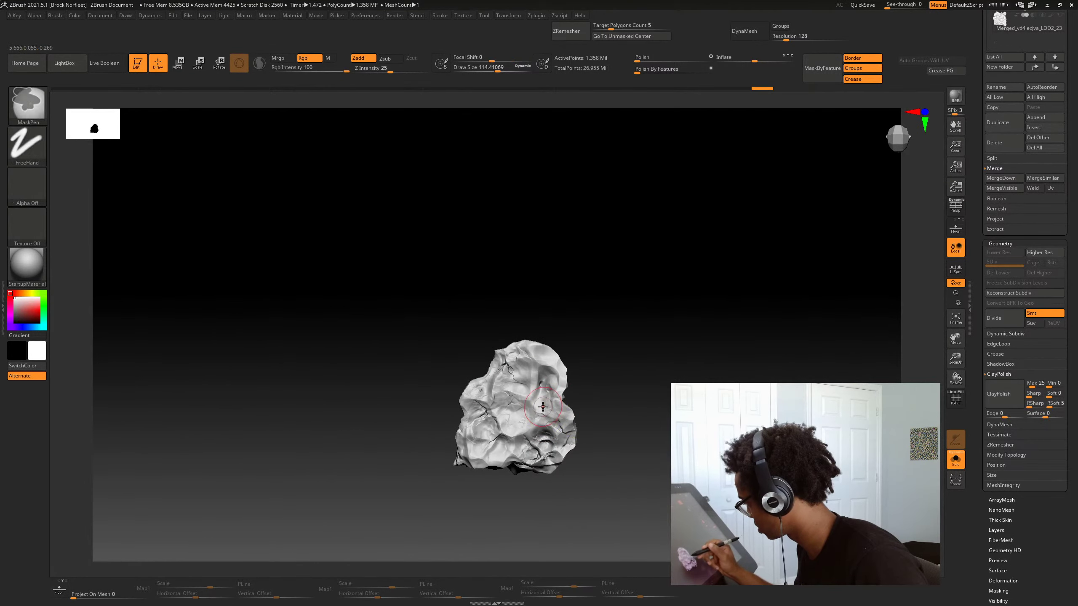
key(ctrl+z)
key(space)
click(538, 455)
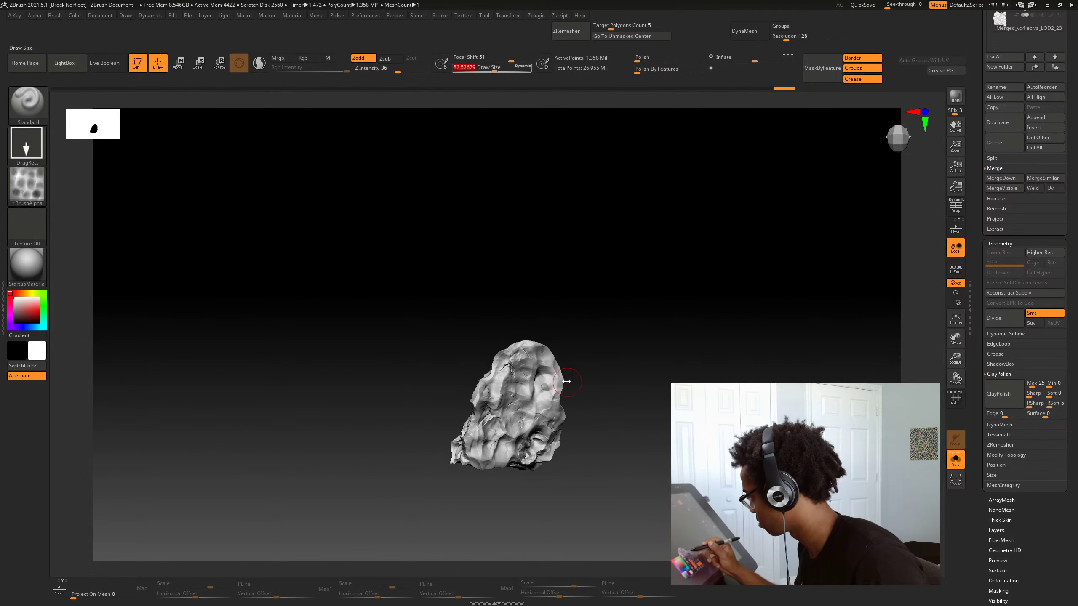
drag(626, 412, 603, 418)
drag(522, 416, 539, 429)
mouse_move(661, 439)
mouse_down()
mouse_move(599, 419)
mouse_move(714, 369)
mouse_move(696, 403)
mouse_move(706, 446)
mouse_move(645, 428)
mouse_up()
Reshape the upright rock's outer edge with the Move Topological brush at a Draw Size of about 166
key(b)
key(m)
key(t)
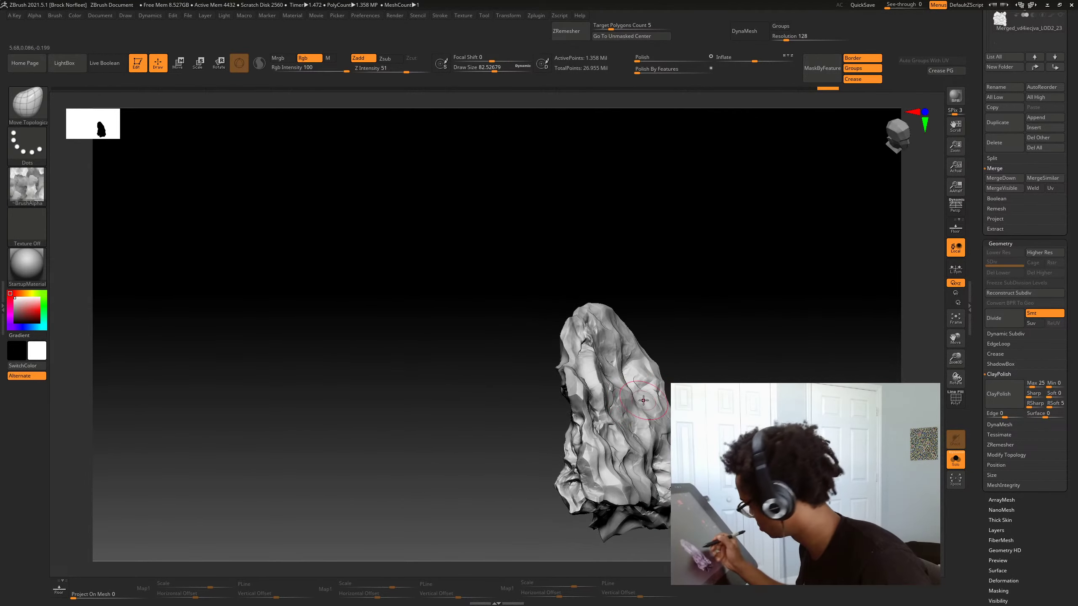
key(space)
drag(633, 392, 640, 391)
key(b)
key(m)
key(t)
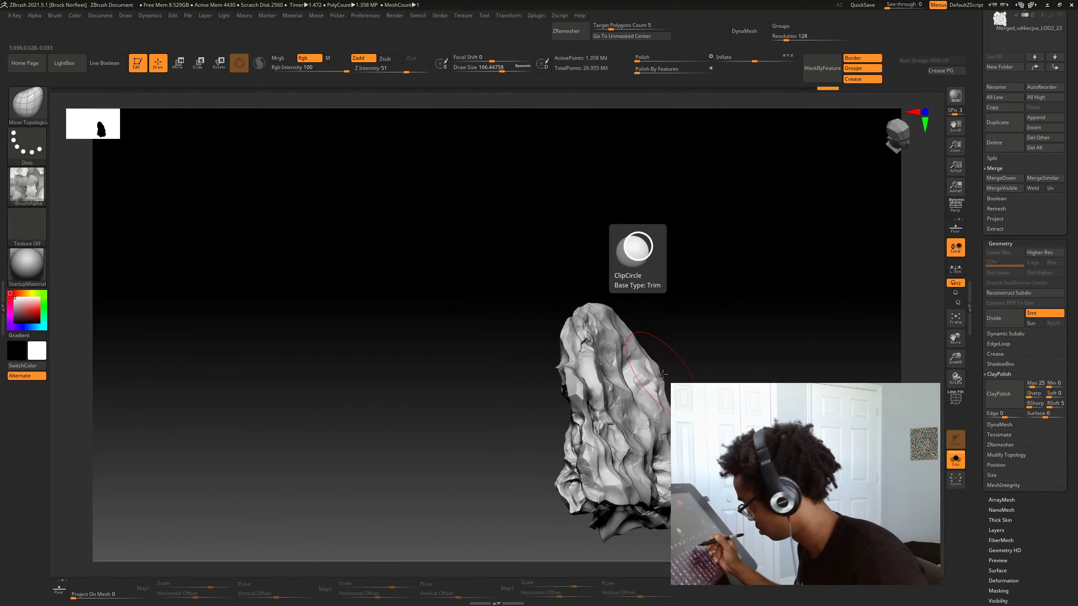
key(b)
key(m)
key(t)
mouse_move(713, 361)
mouse_down()
mouse_move(695, 361)
mouse_move(683, 340)
mouse_move(700, 371)
mouse_move(696, 420)
mouse_up()
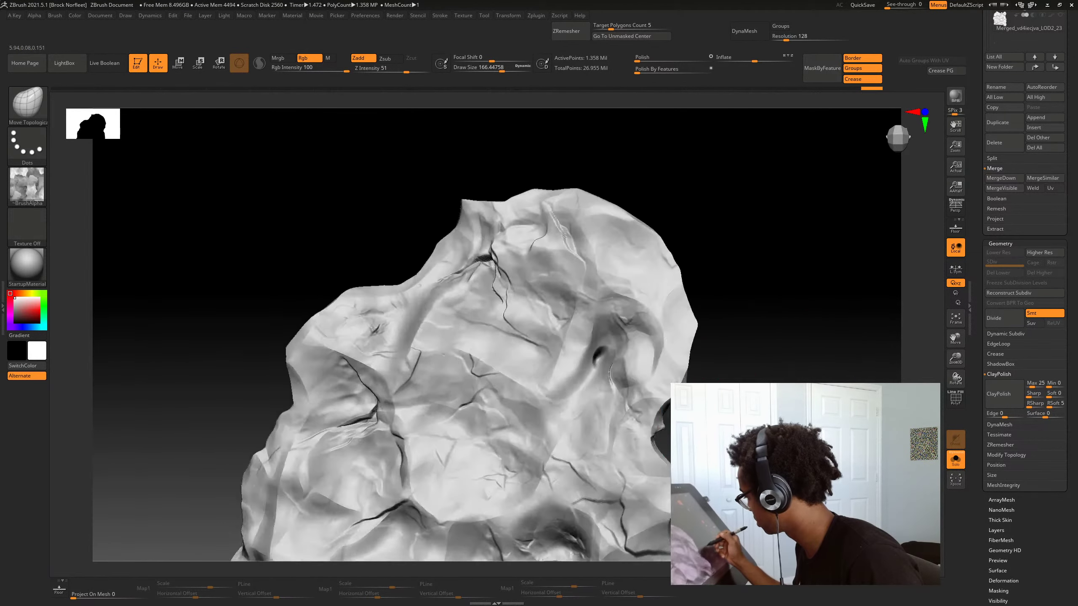
Adjust the forms around the rock's small hollow, using Draw Sizes of about 86 and then 149
key(space)
drag(597, 385, 589, 386)
mouse_move(701, 361)
mouse_down()
mouse_move(722, 370)
mouse_move(673, 375)
mouse_up()
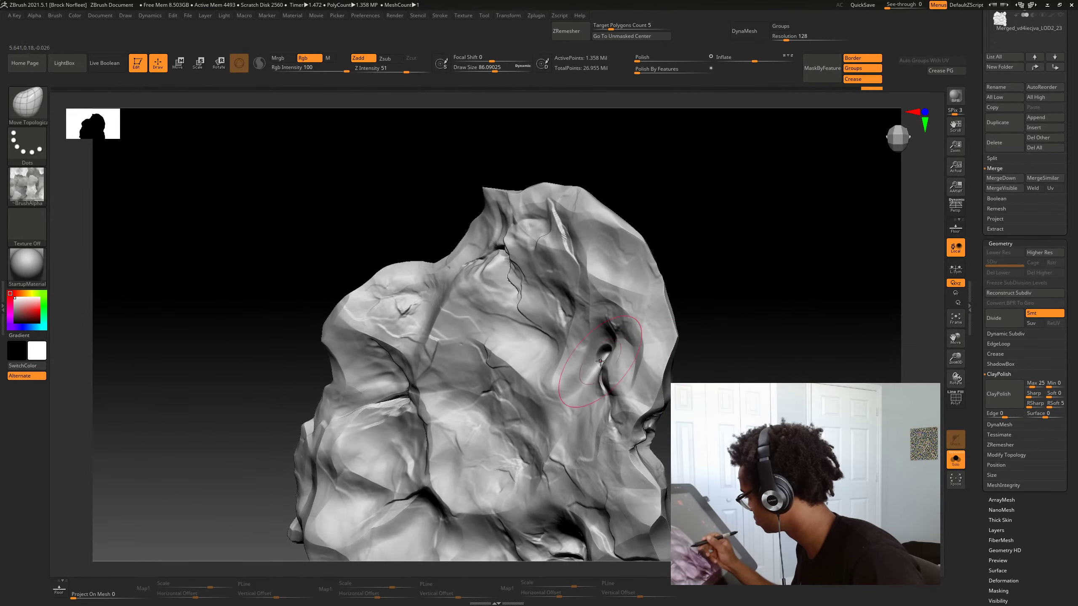
mouse_move(740, 357)
mouse_down()
mouse_move(687, 350)
mouse_move(762, 339)
mouse_up()
key(space)
mouse_move(683, 356)
mouse_down()
mouse_move(758, 303)
mouse_move(651, 331)
mouse_up()
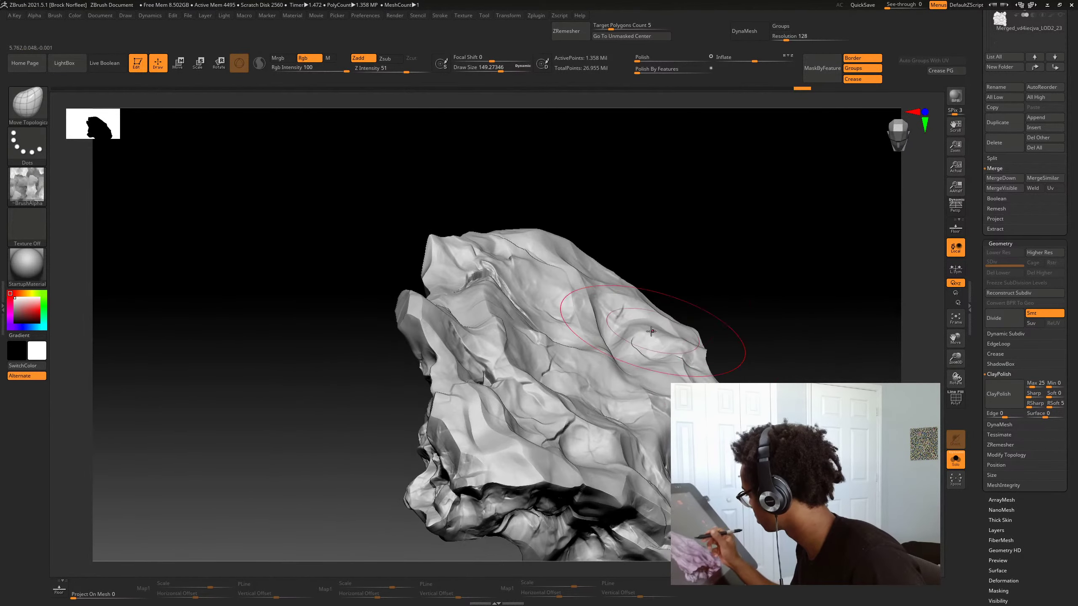
Increase the Draw Size to about 267 and move the rock's layered lower edge
drag(737, 336, 662, 330)
key(space)
drag(558, 343, 569, 343)
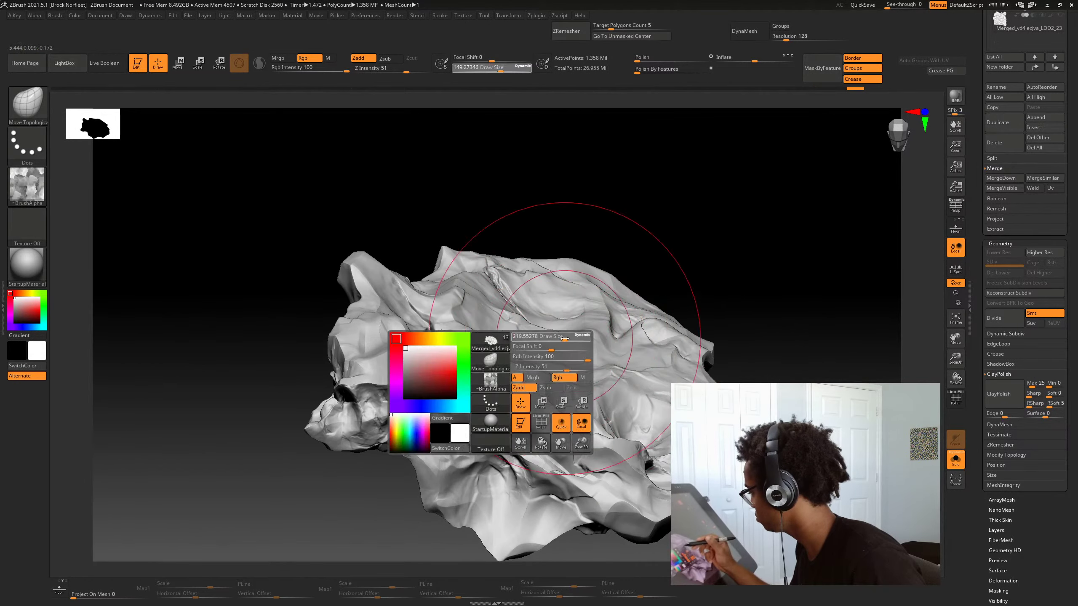
drag(441, 382, 426, 361)
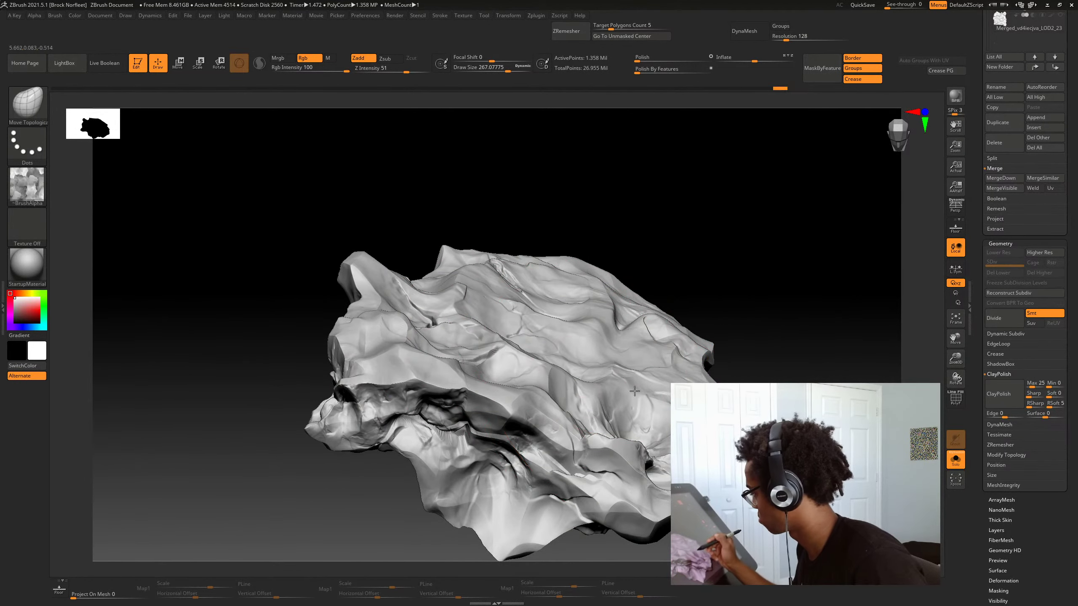
Refine the rock's thin side profile and pointed end with the large Move Topological brush
drag(764, 408, 776, 324)
mouse_move(657, 382)
mouse_down()
mouse_move(660, 478)
mouse_move(645, 404)
mouse_up()
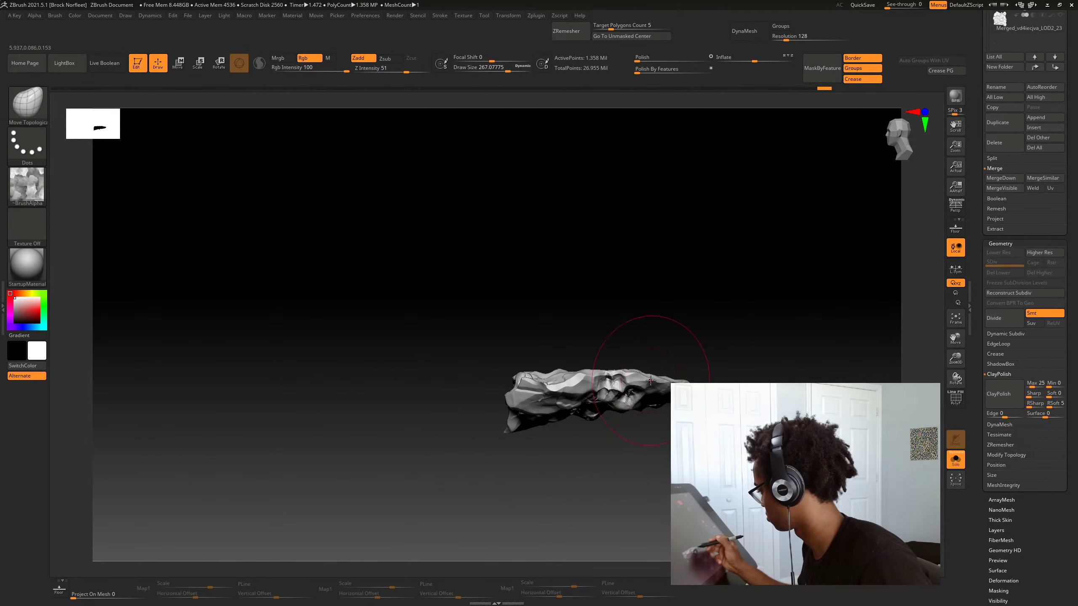
drag(583, 360, 592, 354)
mouse_move(611, 343)
mouse_down()
mouse_move(731, 340)
mouse_move(704, 382)
mouse_move(671, 398)
mouse_up()
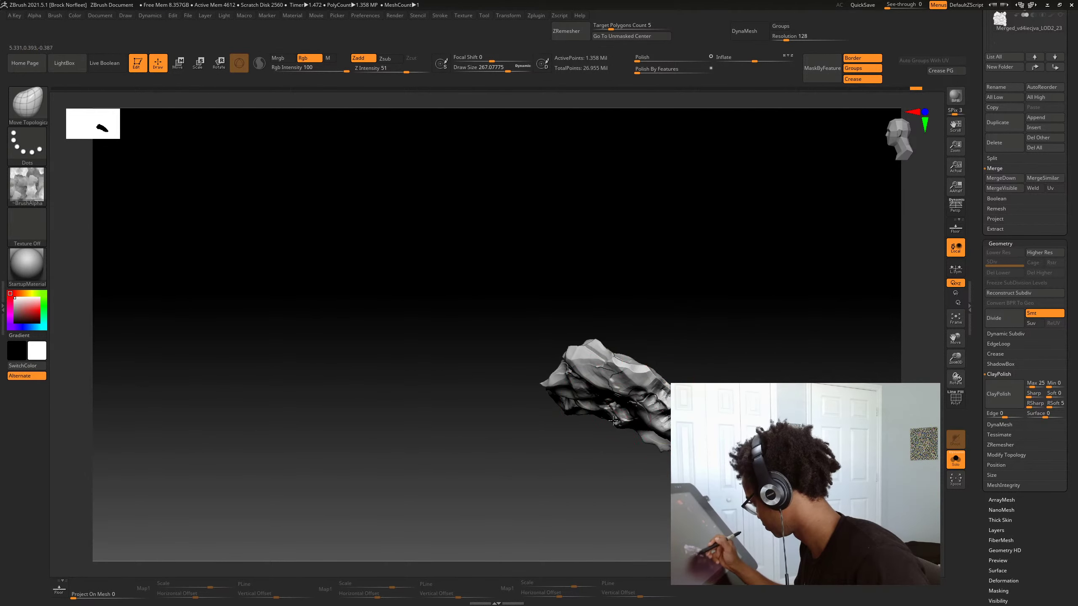
drag(595, 387, 587, 396)
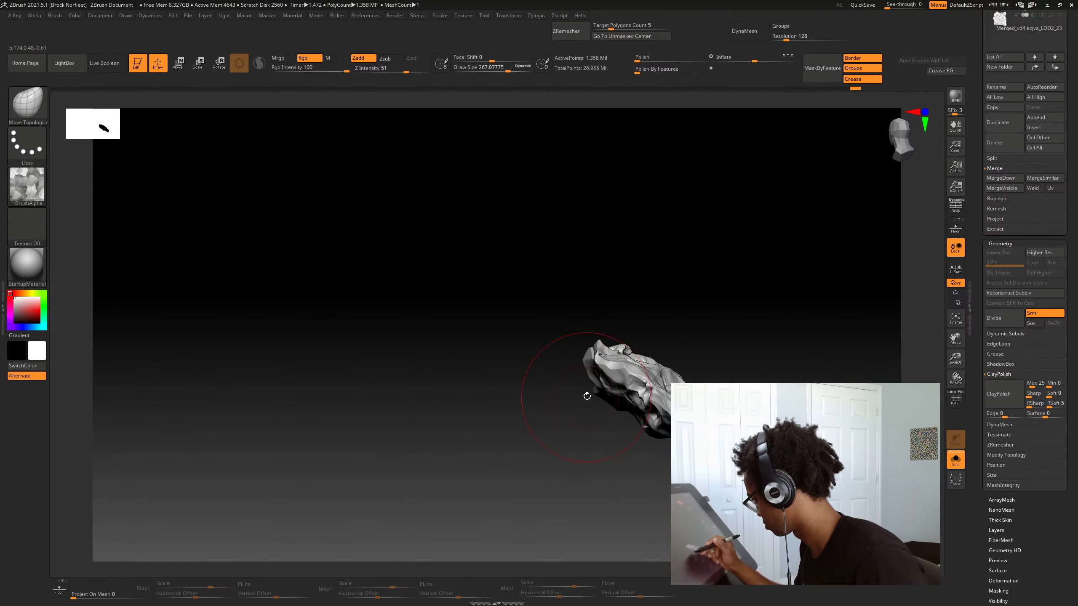
Set the Draw Size to about 106 and switch back to the Standard brush
mouse_move(580, 458)
mouse_down()
mouse_move(561, 443)
mouse_move(587, 469)
mouse_move(588, 399)
mouse_move(539, 378)
mouse_move(488, 406)
mouse_up()
key(space)
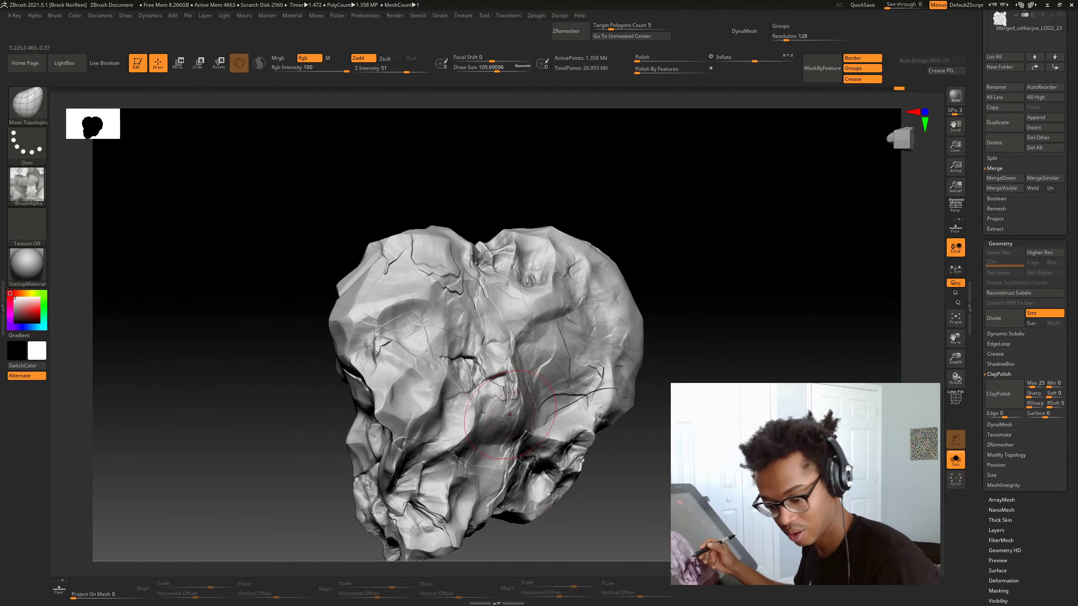
key(b)
key(s)
key(t)
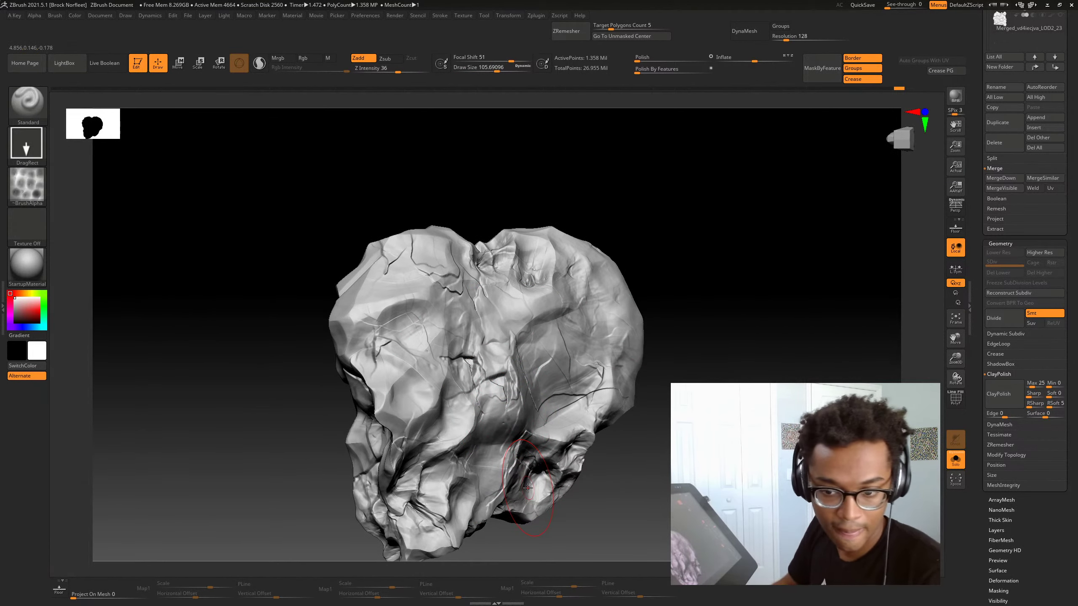
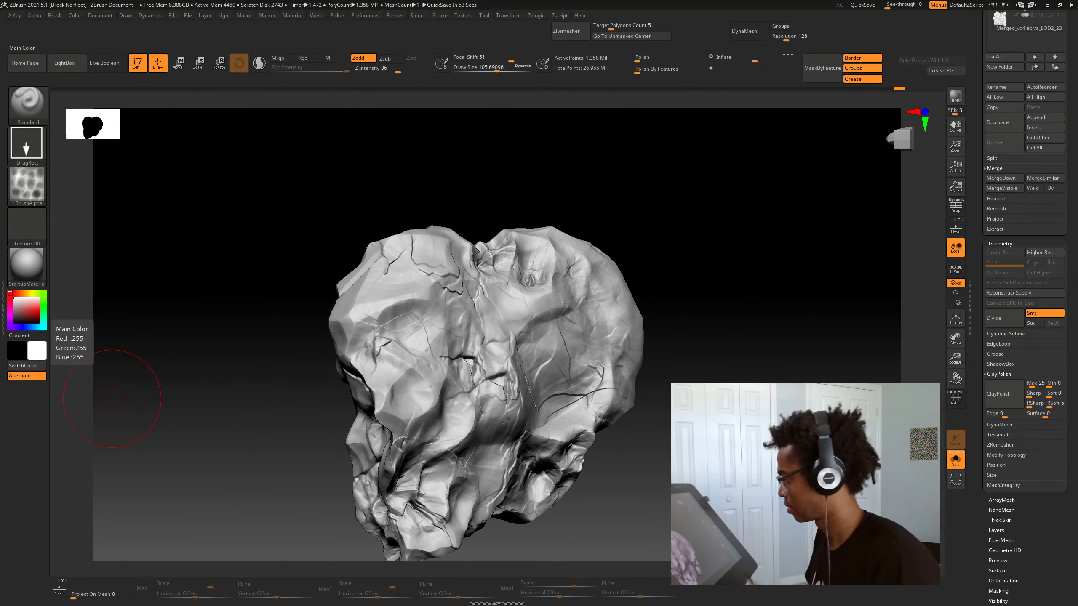
Try stamping the pitted alpha into the hollow on the rock's heart-shaped face
drag(112, 398, 149, 394)
alt+drag(647, 448, 588, 452)
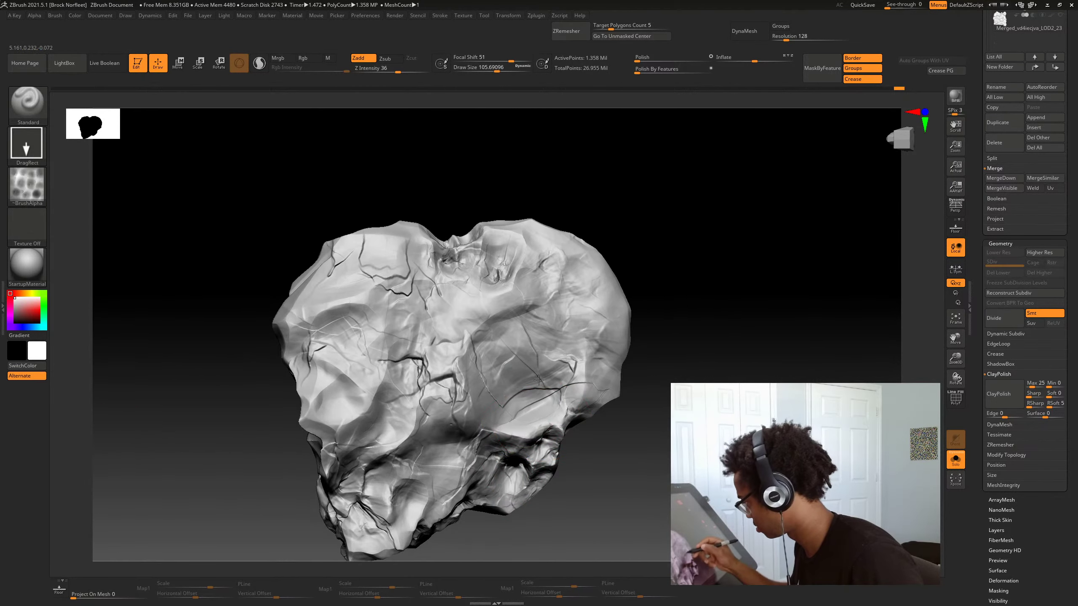
key(ctrl+z)
drag(538, 380, 562, 380)
key(b)
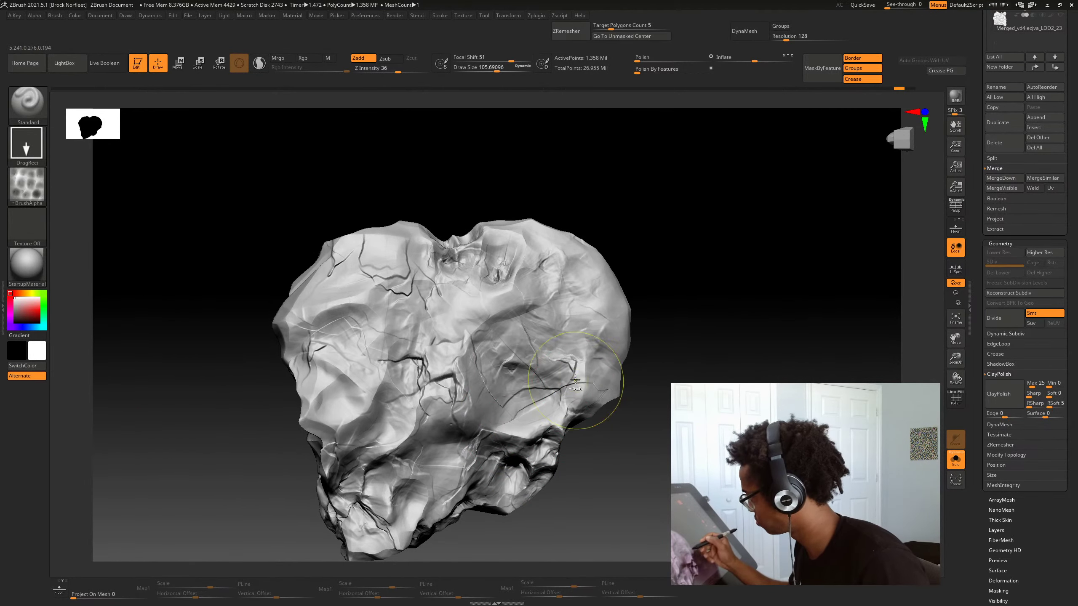
key(ctrl+z)
Assign the ZGrab01 alpha to the Standard brush and set the Z Intensity to 48
click(37, 182)
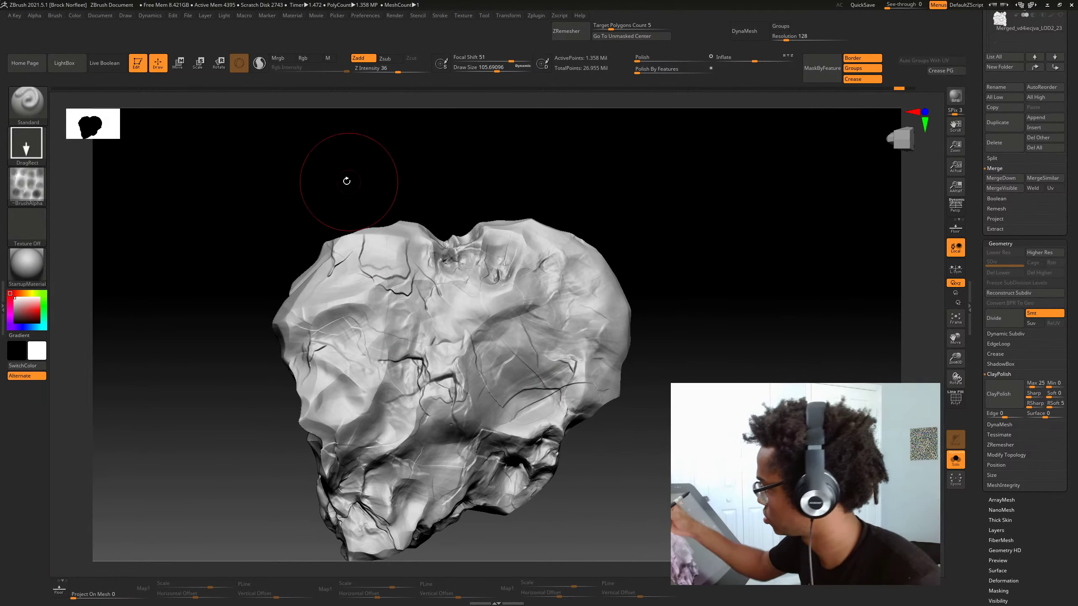
click(37, 180)
click(371, 192)
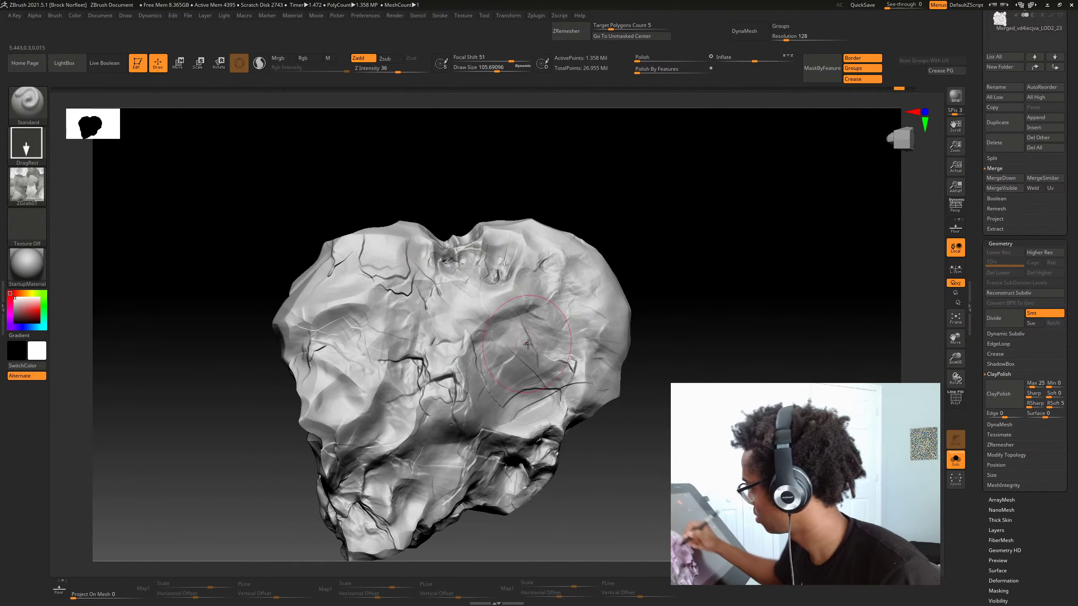
key(space)
drag(563, 397, 572, 396)
Stamp the new alpha in the cracked hollow and along the ridge above it
drag(522, 386, 563, 360)
drag(529, 293, 571, 307)
drag(650, 329, 683, 338)
Set the Focal Shift to 64 and stamp the alpha across the heart-shaped face's center and opposite lobe
key(space)
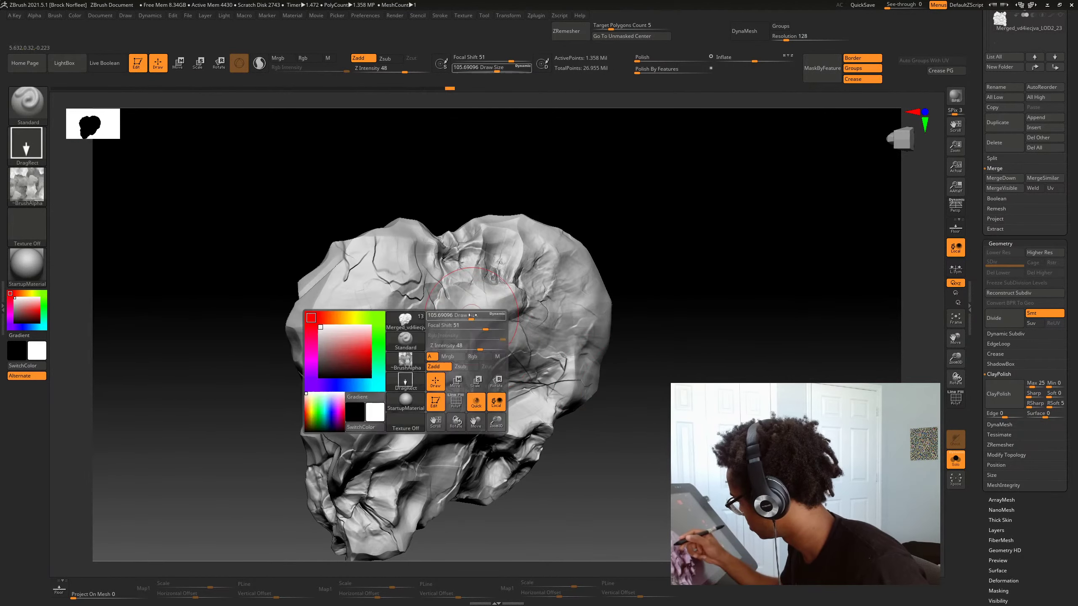
drag(486, 343, 505, 367)
drag(361, 351, 384, 382)
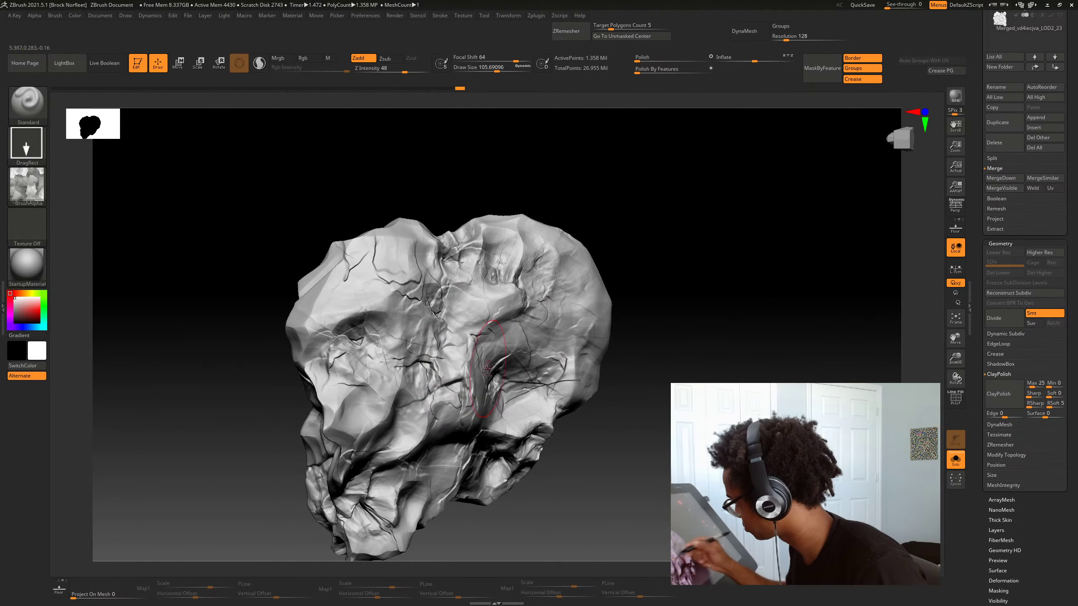
alt+drag(633, 365, 598, 404)
drag(538, 427, 479, 439)
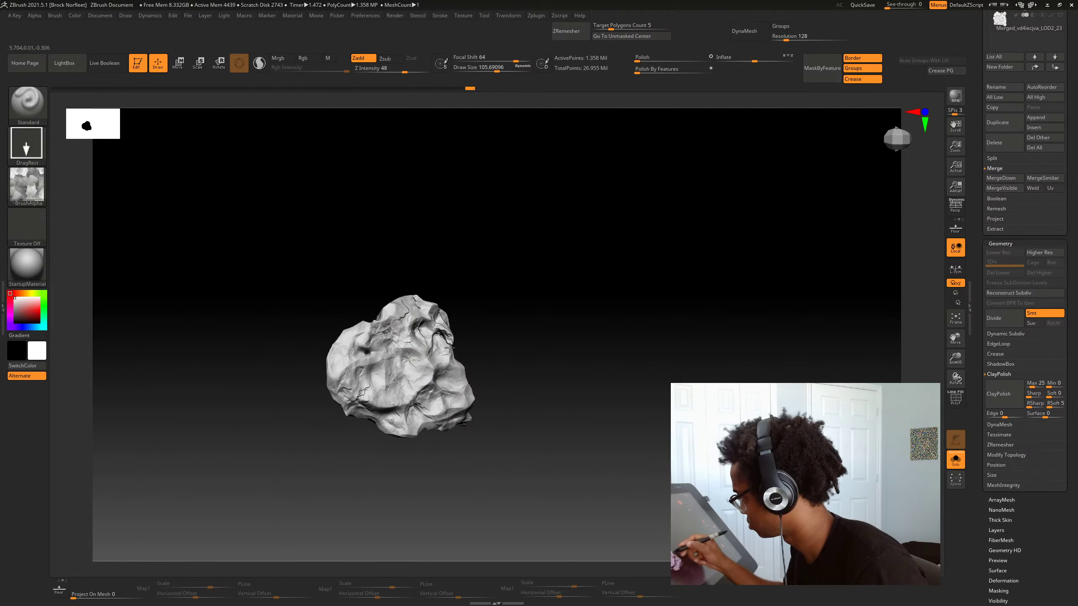
drag(552, 378, 618, 472)
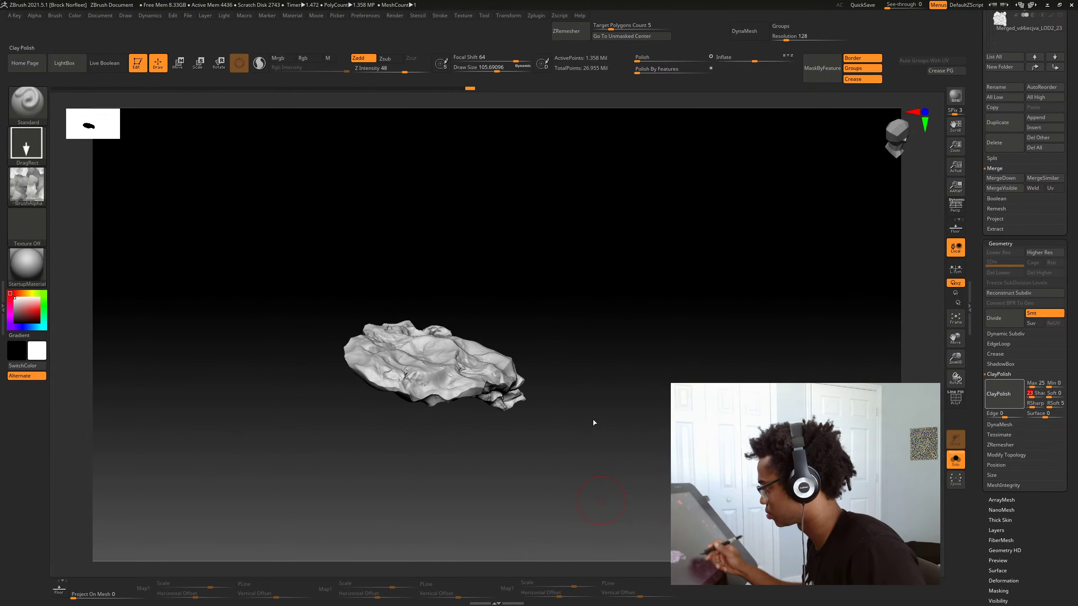
Remesh the rock with DynaMesh, trying a resolution of 600 before applying 1360
drag(593, 419, 619, 459)
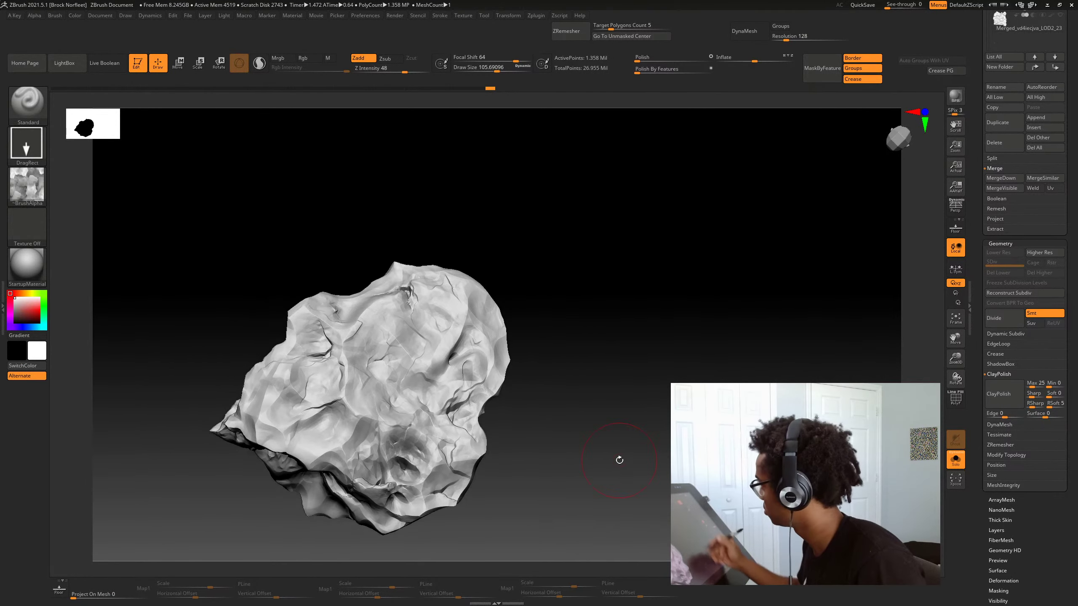
text(600)
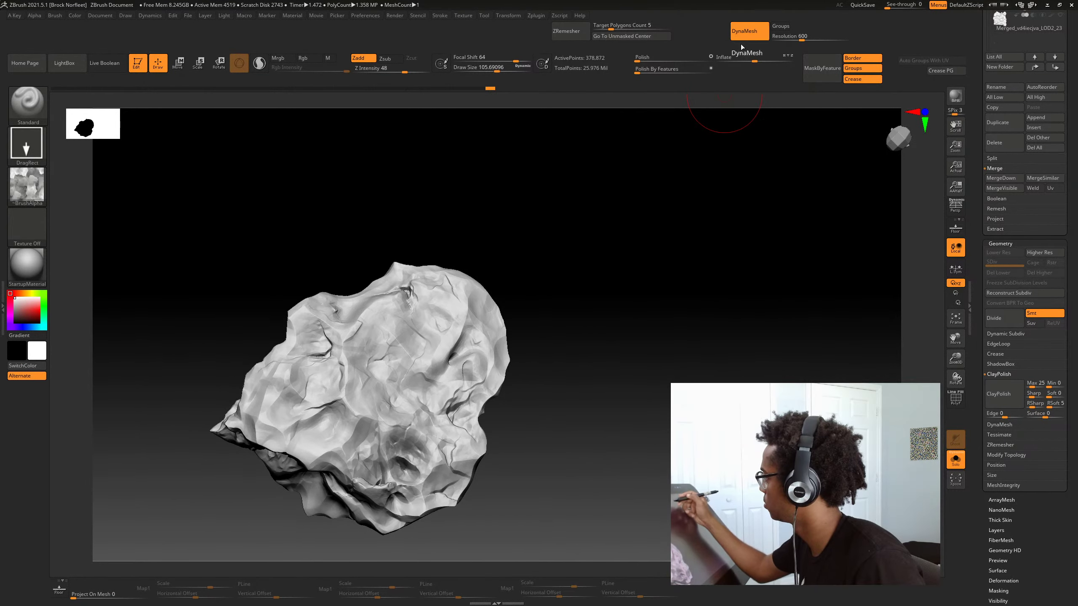
click(802, 40)
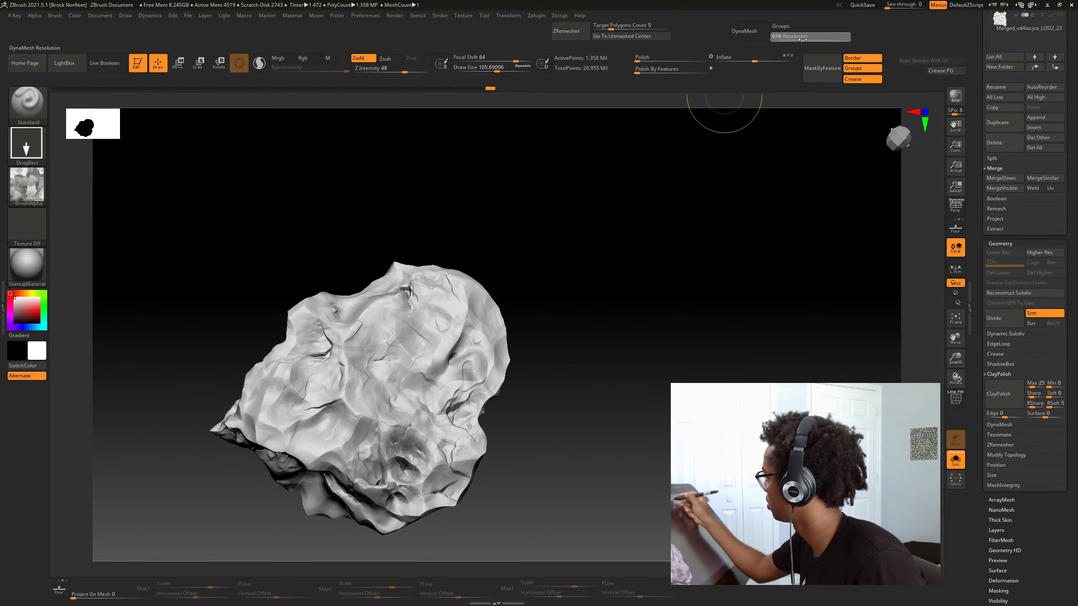
click(752, 34)
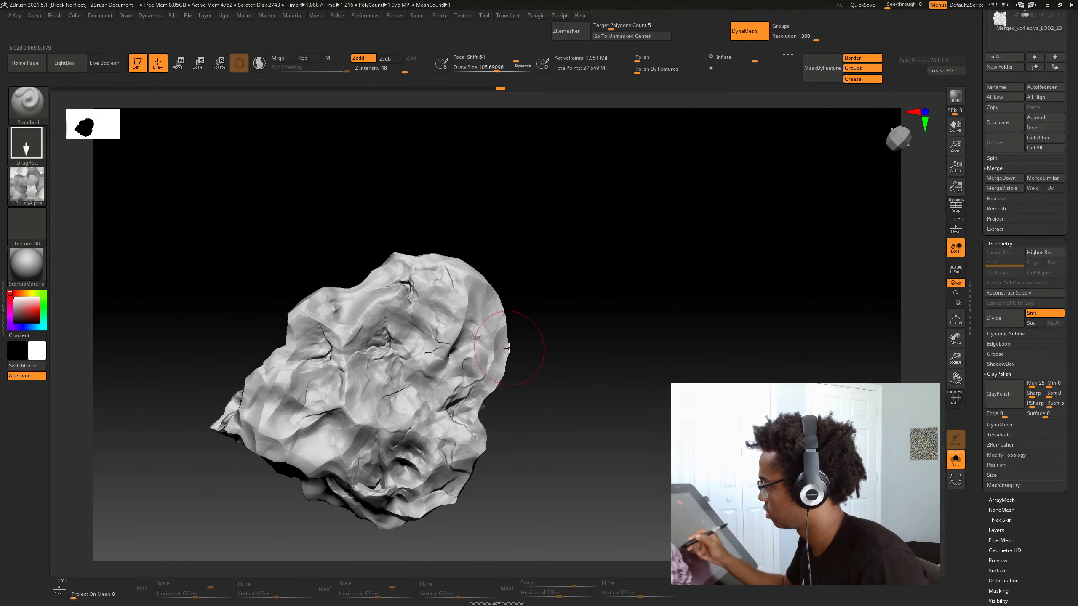
Undo the last change and stamp the alpha across the rock's upper face
key(ctrl)
key(ctrl+z)
drag(401, 315, 454, 307)
mouse_move(590, 324)
mouse_down()
mouse_move(557, 313)
mouse_move(599, 332)
mouse_move(558, 327)
mouse_move(615, 378)
mouse_move(529, 386)
mouse_up()
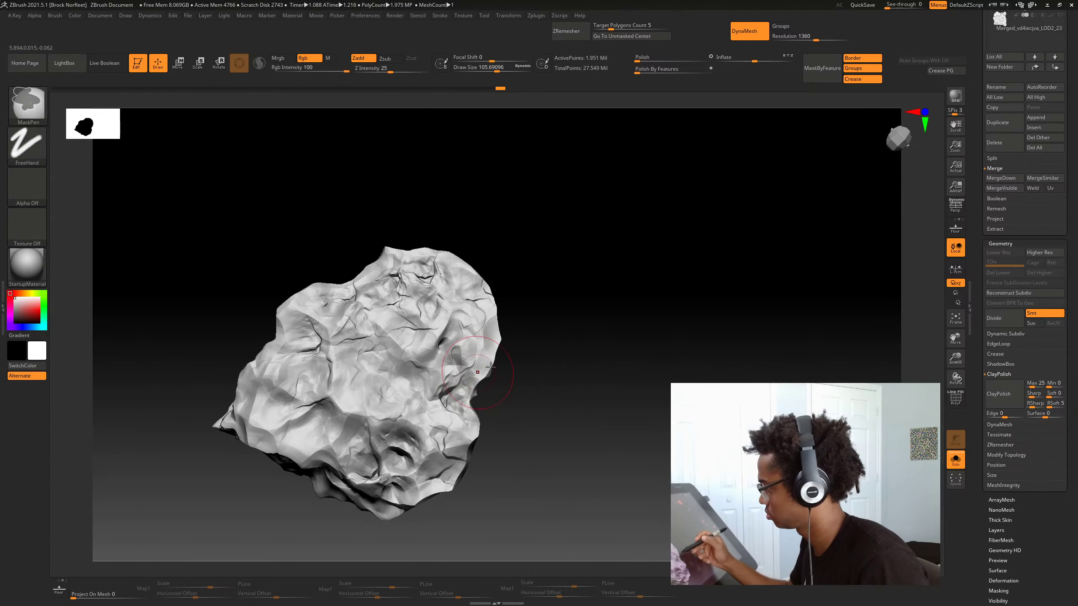
Build up clay on the upper center of the rock face with the ClayBuildup brush
key(b)
key(c)
key(b)
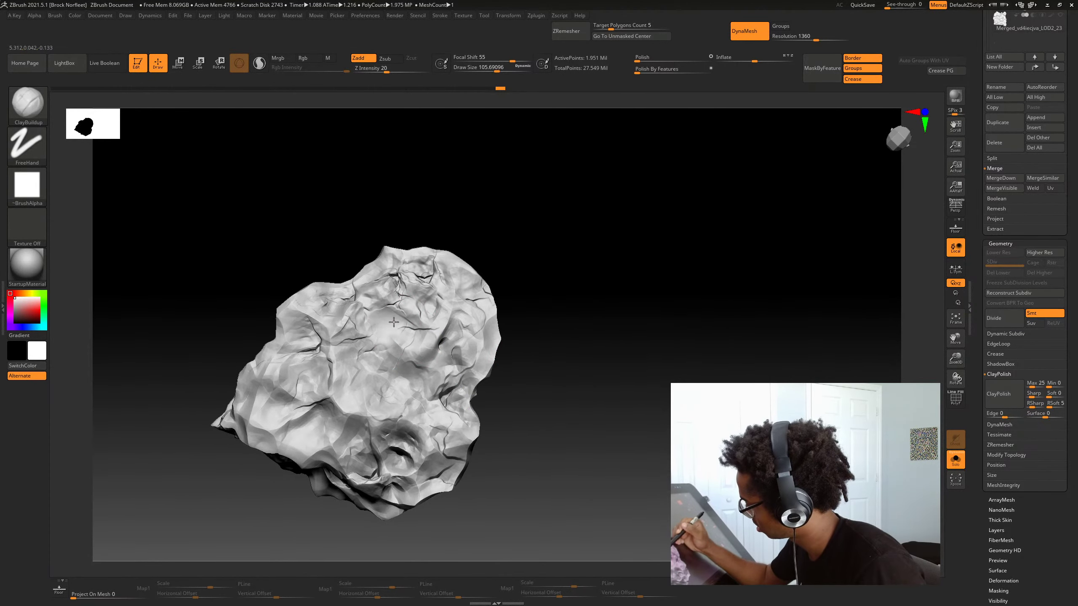
key(s)
click(419, 297)
mouse_move(473, 271)
right_down()
mouse_move(491, 267)
mouse_move(480, 272)
right_up()
Switch to the Move brush and set its draw size to about 86
key(b)
key(m)
key(v)
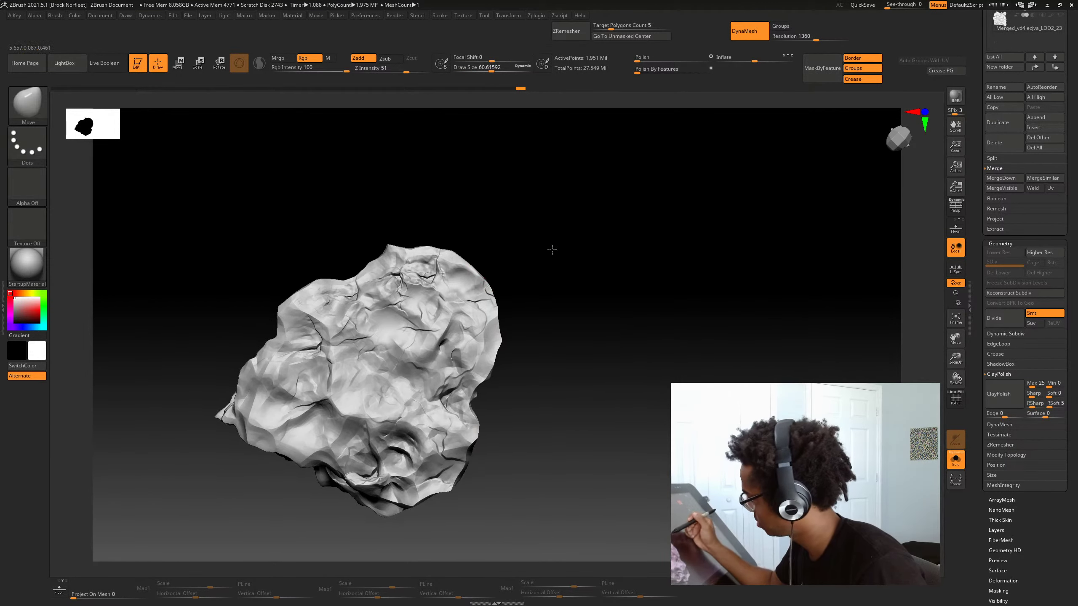
ctrl+right_drag(551, 248, 488, 251)
key(space)
click(483, 283)
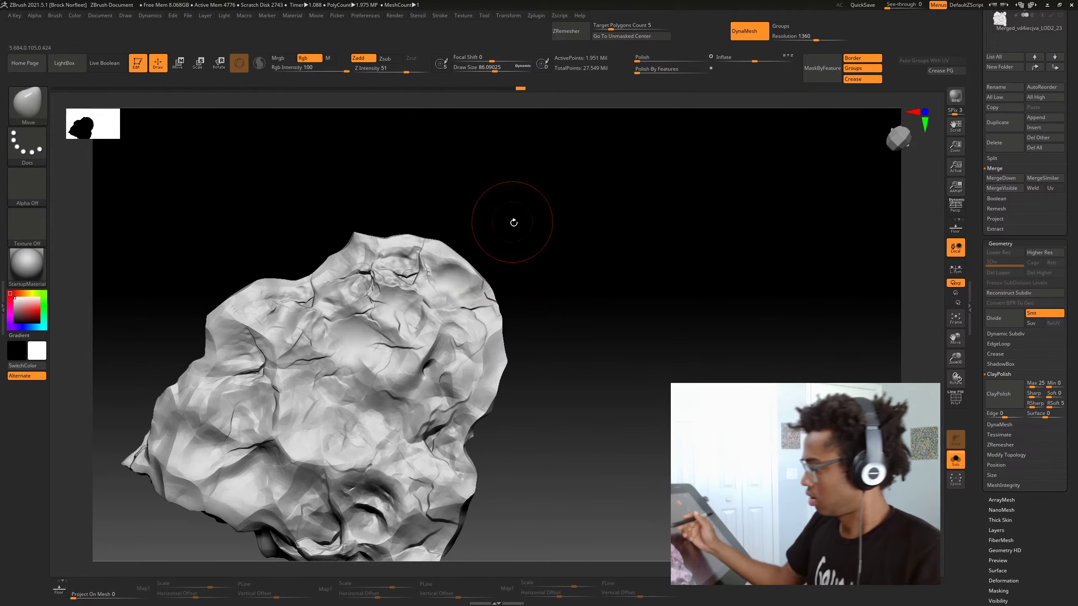
ctrl+right_drag(569, 479, 608, 471)
alt+right_drag(601, 384, 611, 341)
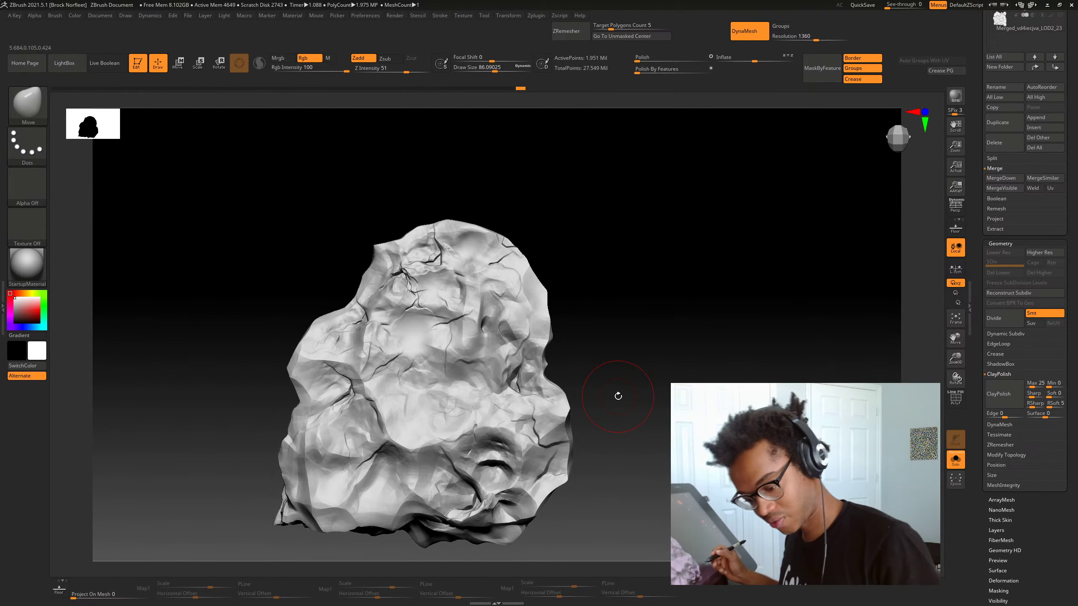
Select the Pinch brush, enlarge its draw size and pinch the lower part of the rock near its side edge
key(b)
key(p)
key(i)
key(space)
click(493, 359)
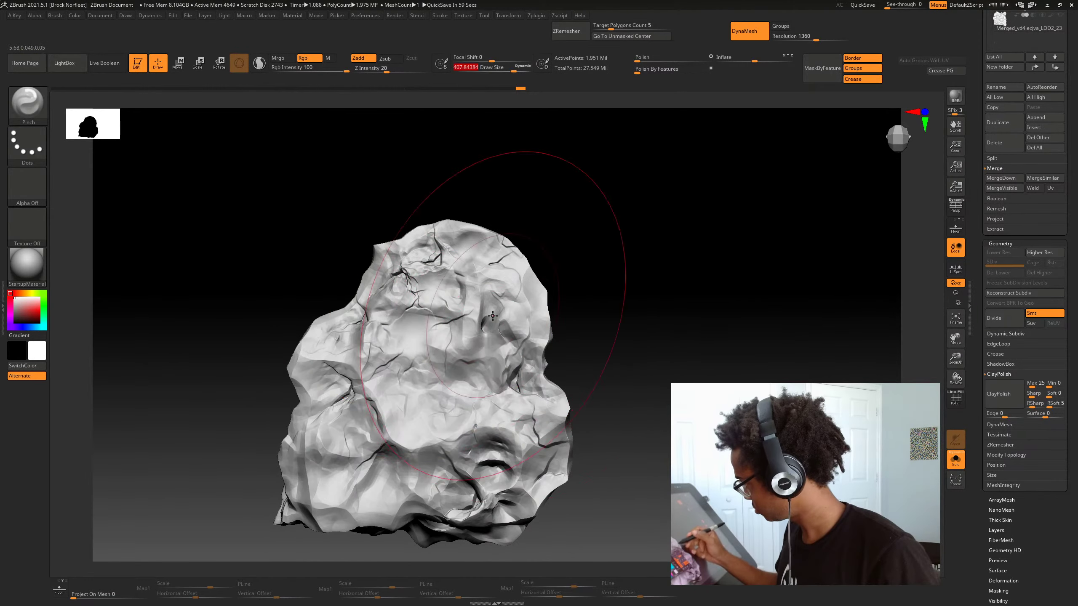
drag(555, 445, 568, 442)
alt+right_drag(628, 428, 608, 466)
Switch to the ClayBuildup brush and set its draw size to about 66
key(b)
key(c)
key(b)
key(space)
drag(484, 291, 461, 291)
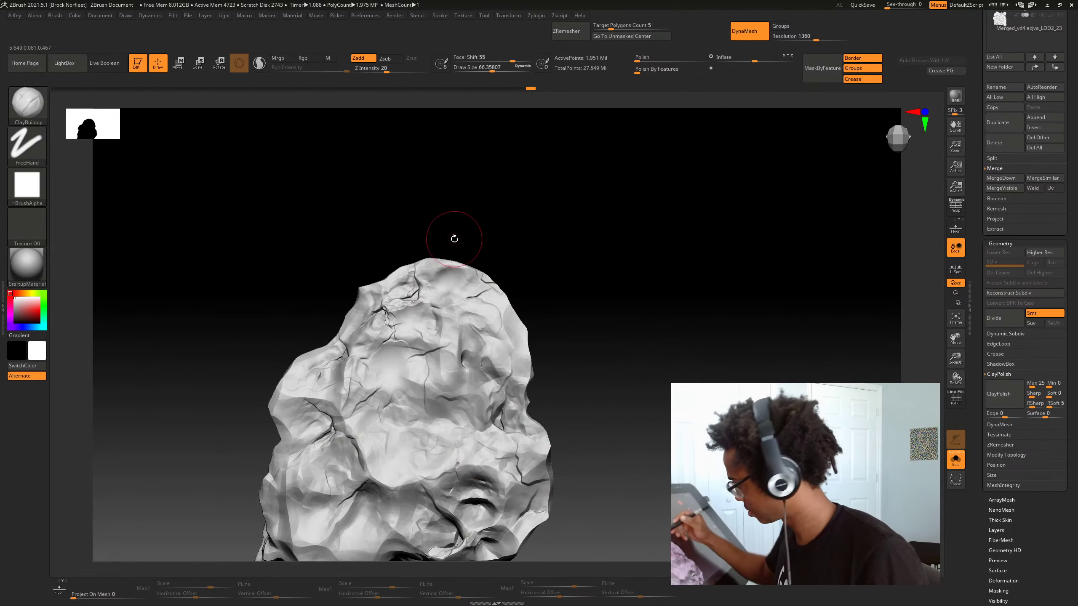
key(b)
key(Escape)
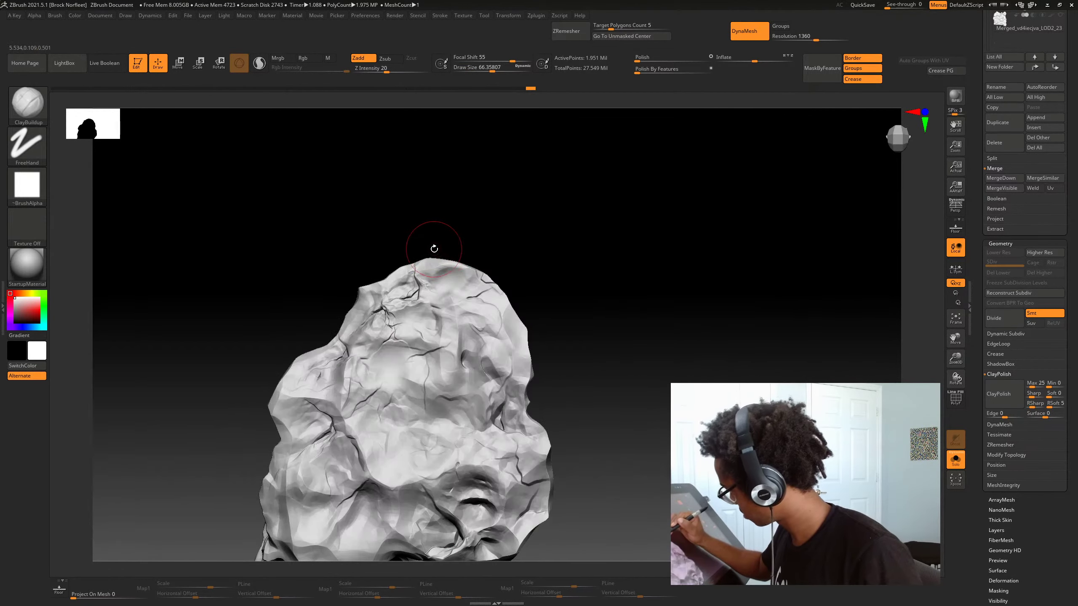
Clip the rock's peak with ClipCurve, try a second cut across the upper slope and undo the last cut
ctrl+shift+drag(432, 259, 454, 264)
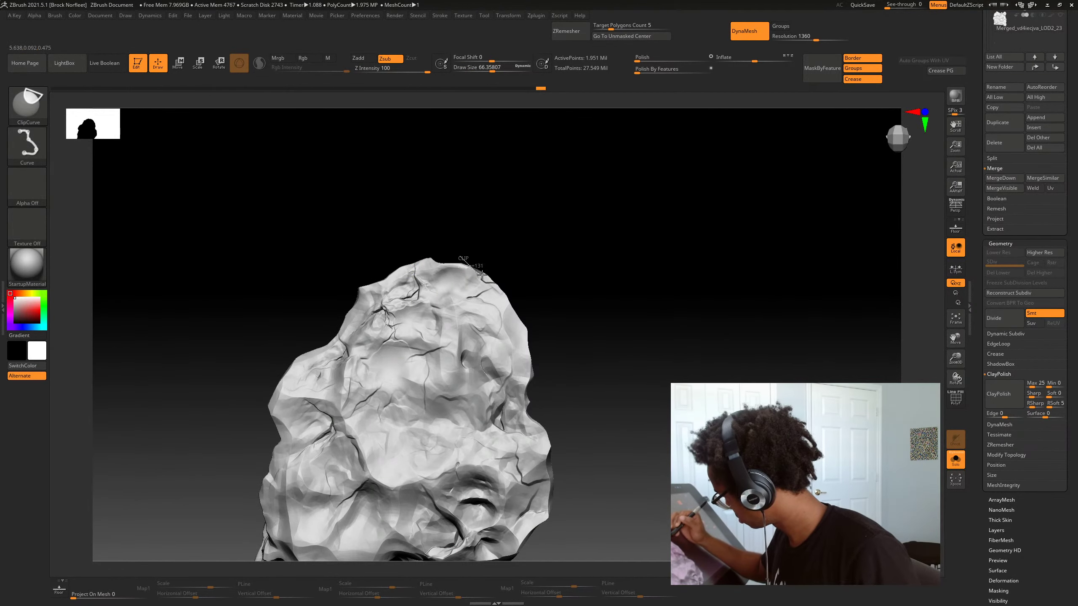
ctrl+shift+drag(531, 328, 532, 329)
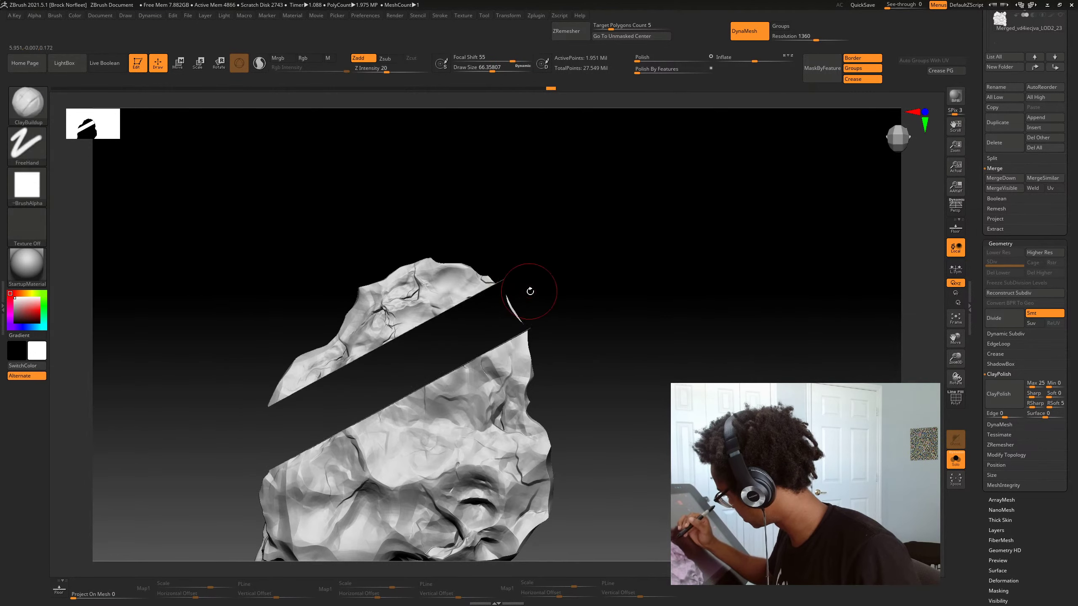
mouse_move(530, 291)
mouse_down()
mouse_move(580, 292)
mouse_move(521, 332)
mouse_up()
key(ctrl+z)
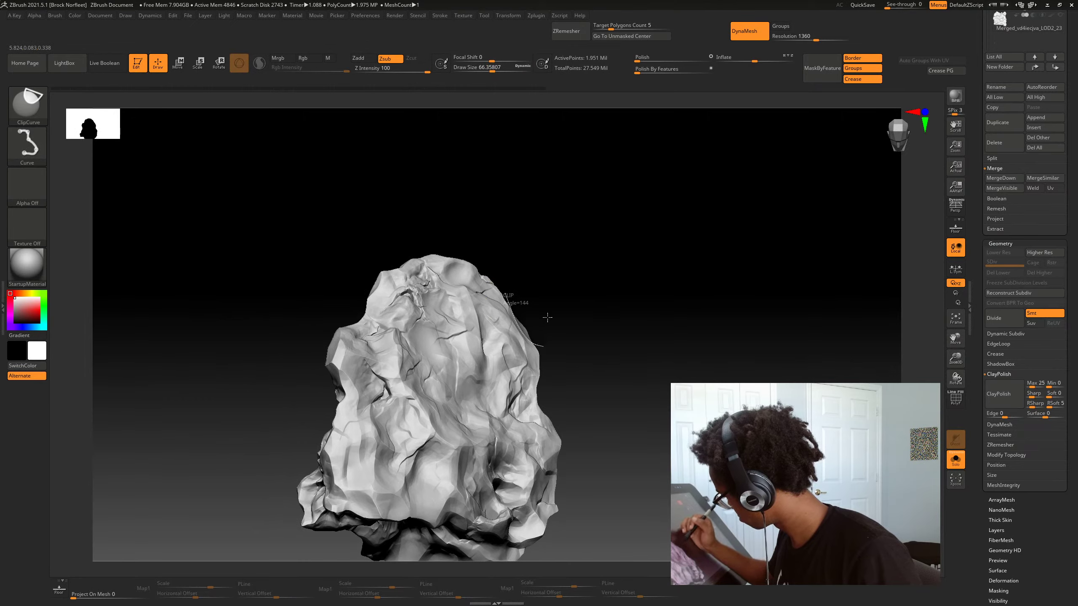
Cut flat facets into the rock's upper slope and lower side edges with ClipCurve
mouse_move(557, 289)
mouse_down()
mouse_move(537, 219)
mouse_move(523, 245)
mouse_up()
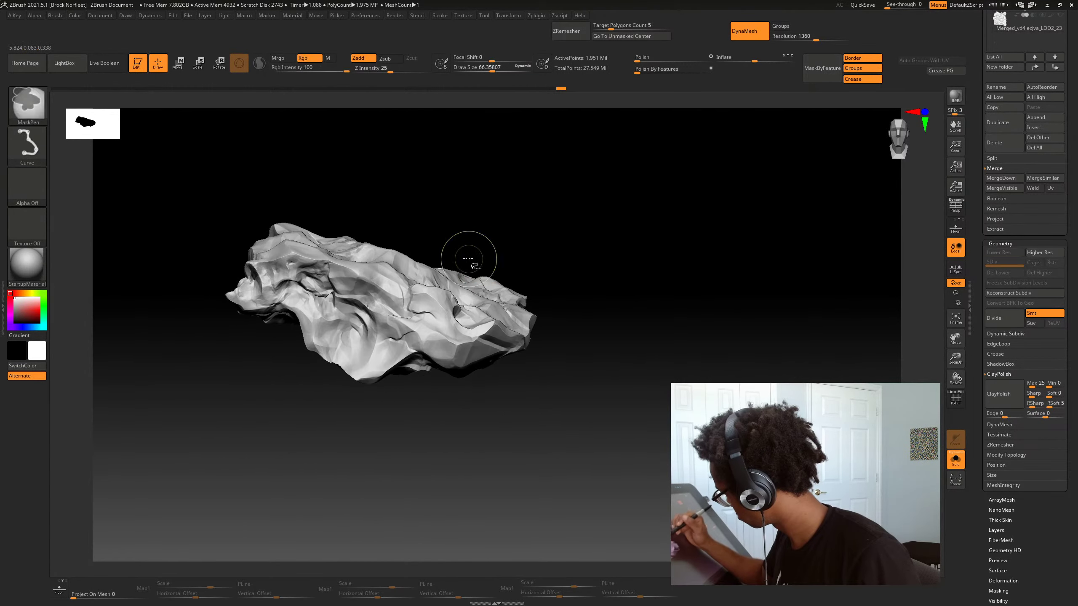
mouse_move(586, 302)
mouse_down()
mouse_move(604, 388)
mouse_move(588, 418)
mouse_up()
mouse_move(588, 418)
alt+mouse_down()
mouse_move(579, 384)
mouse_move(578, 399)
mouse_move(556, 399)
mouse_move(580, 376)
mouse_move(574, 406)
alt+mouse_up()
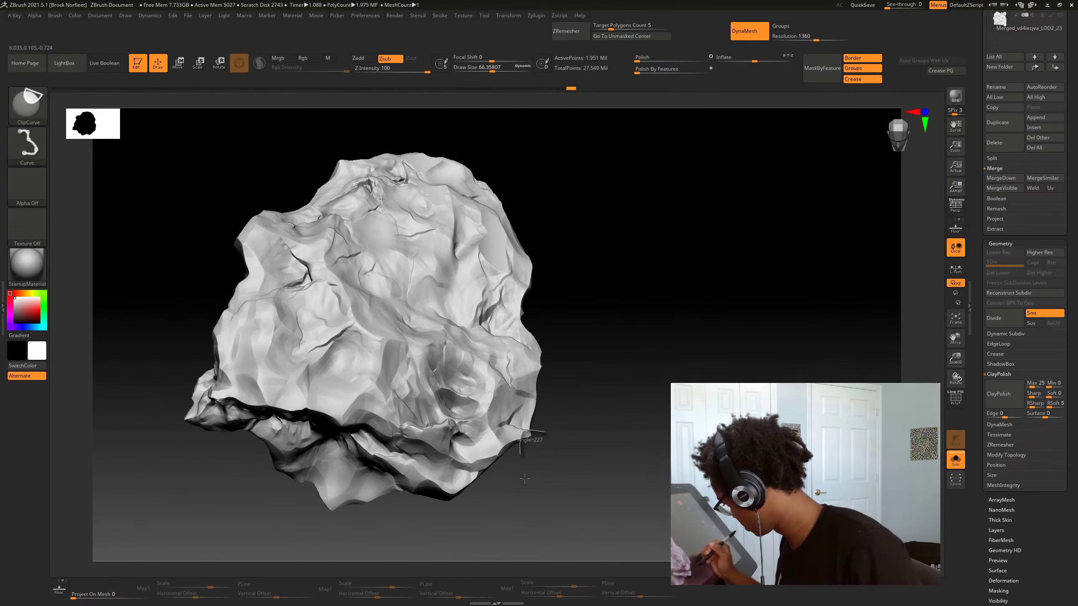
mouse_move(525, 479)
mouse_down()
mouse_move(532, 507)
mouse_move(696, 464)
mouse_up()
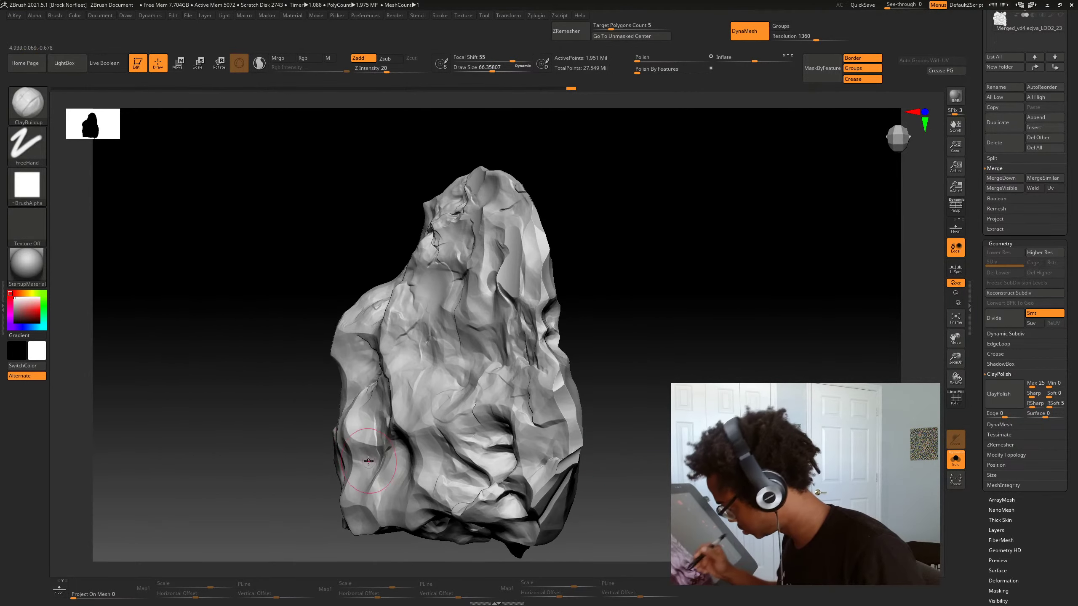
drag(329, 398, 317, 397)
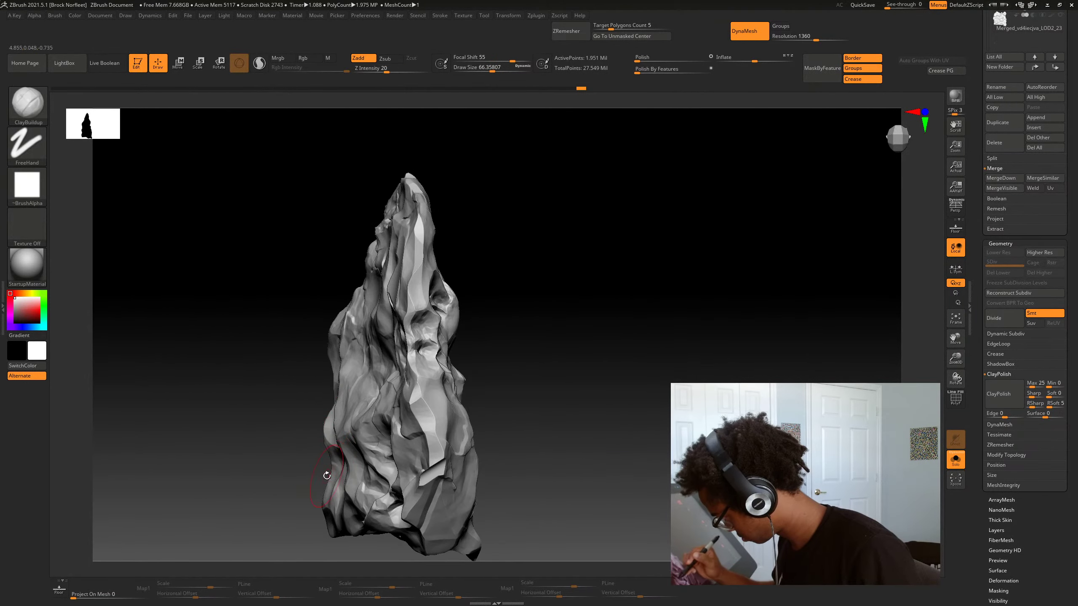
ctrl+shift+drag(309, 436, 304, 434)
drag(304, 445, 403, 459)
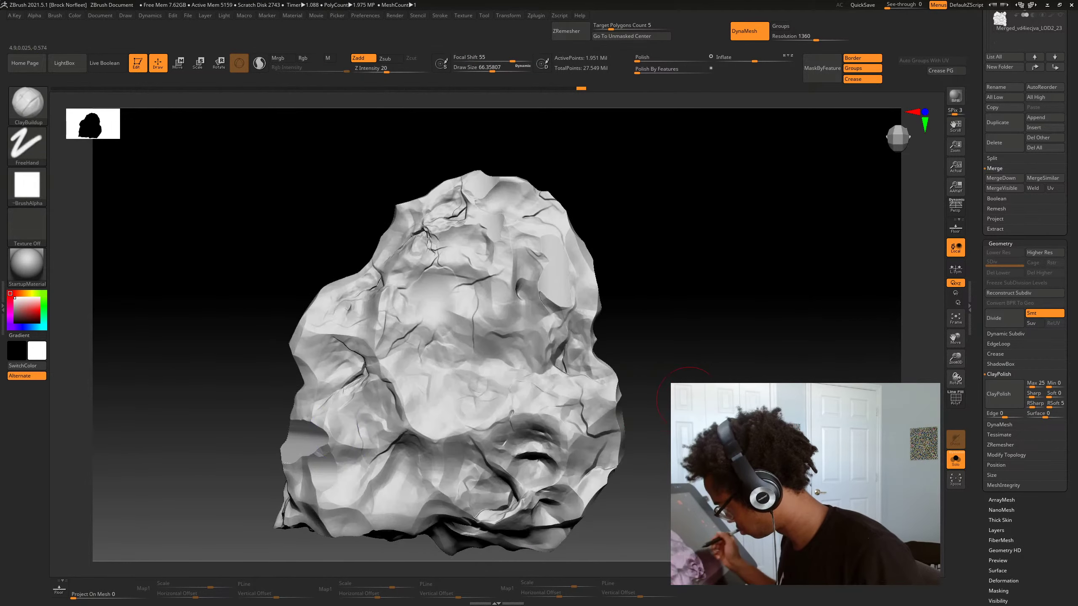
Clip the rock's shoulder and the flared corner at its base with ClipCurve
mouse_move(617, 418)
alt+mouse_down()
mouse_move(633, 366)
mouse_move(611, 401)
alt+mouse_up()
key(ctrl+shift)
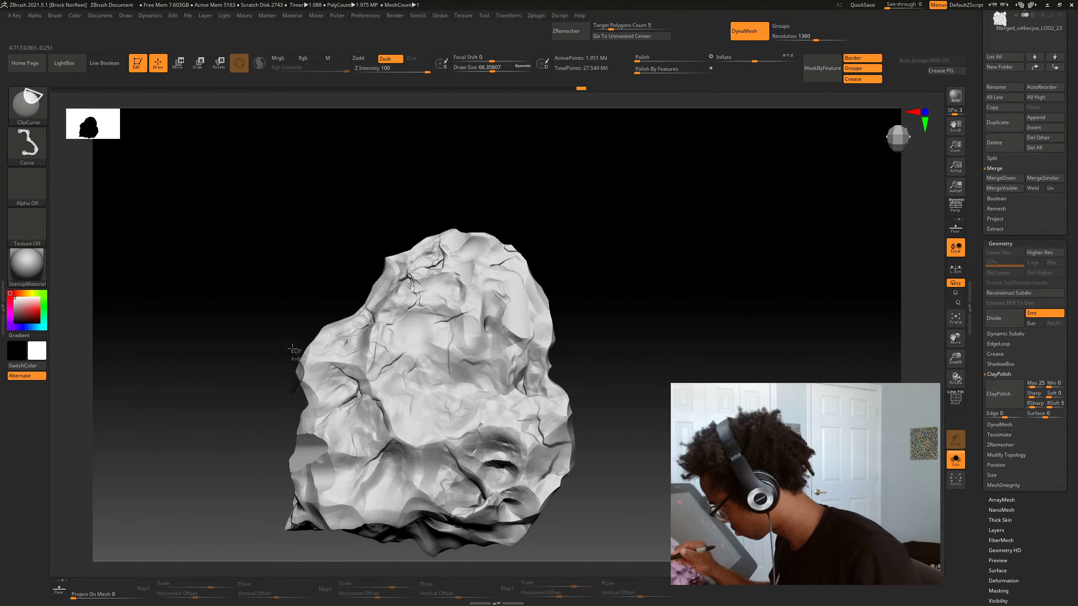
ctrl+shift+drag(336, 286, 338, 280)
drag(319, 278, 362, 271)
mouse_move(547, 410)
mouse_down()
mouse_move(586, 416)
mouse_move(580, 392)
mouse_move(550, 393)
mouse_up()
key(ctrl+shift)
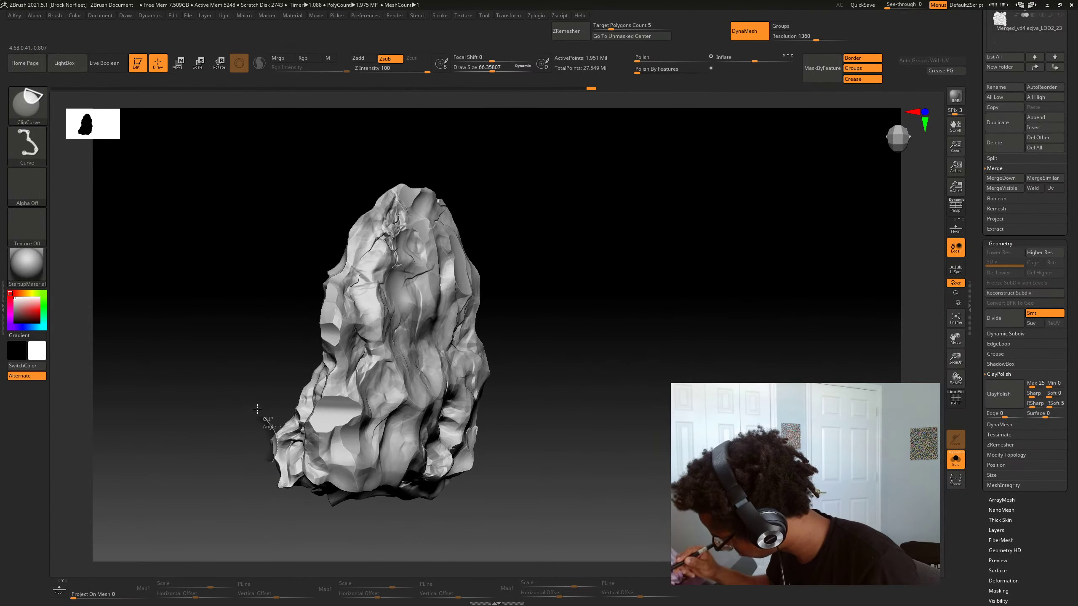
ctrl+shift+drag(257, 409, 256, 406)
mouse_move(257, 403)
mouse_down()
mouse_move(320, 392)
mouse_move(496, 432)
mouse_move(536, 423)
mouse_move(533, 394)
mouse_up()
Clip the bulging outline along the rock's narrow side profile
mouse_move(407, 312)
ctrl+shift+mouse_down()
mouse_move(401, 345)
mouse_move(440, 348)
mouse_move(406, 262)
ctrl+shift+mouse_up()
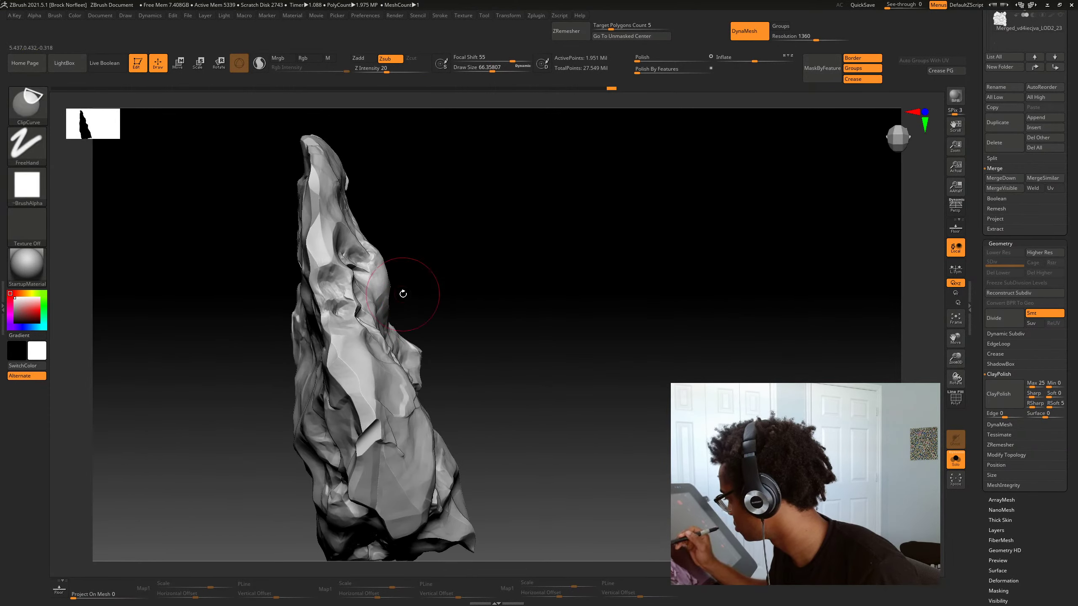
drag(398, 273, 433, 259)
drag(479, 286, 470, 242)
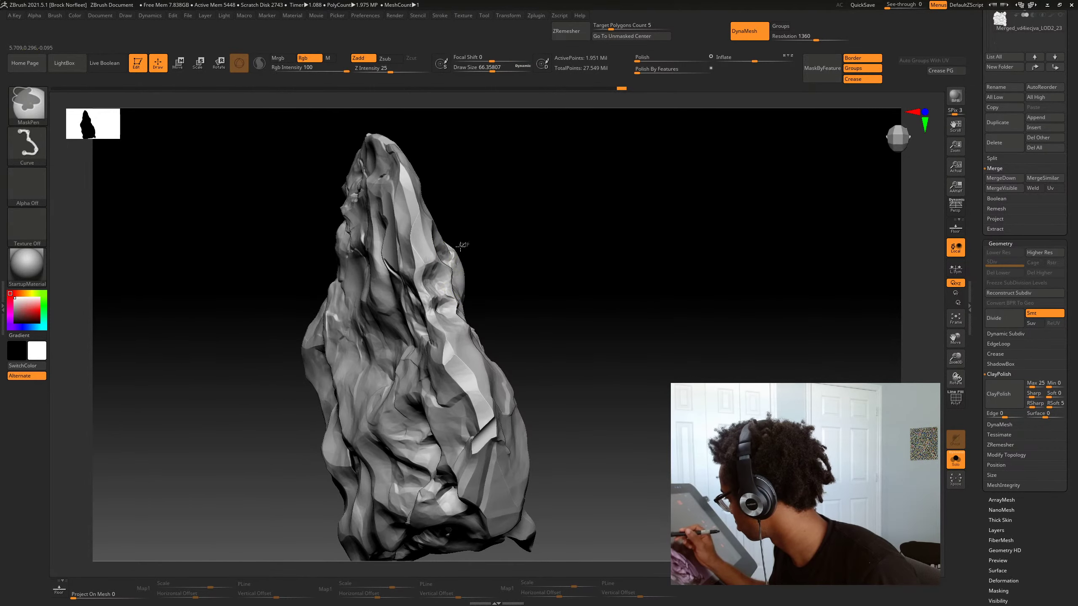
mouse_move(585, 309)
mouse_down()
mouse_move(522, 317)
mouse_move(511, 333)
mouse_move(535, 333)
mouse_move(525, 342)
mouse_move(584, 334)
mouse_move(574, 350)
mouse_move(549, 350)
mouse_up()
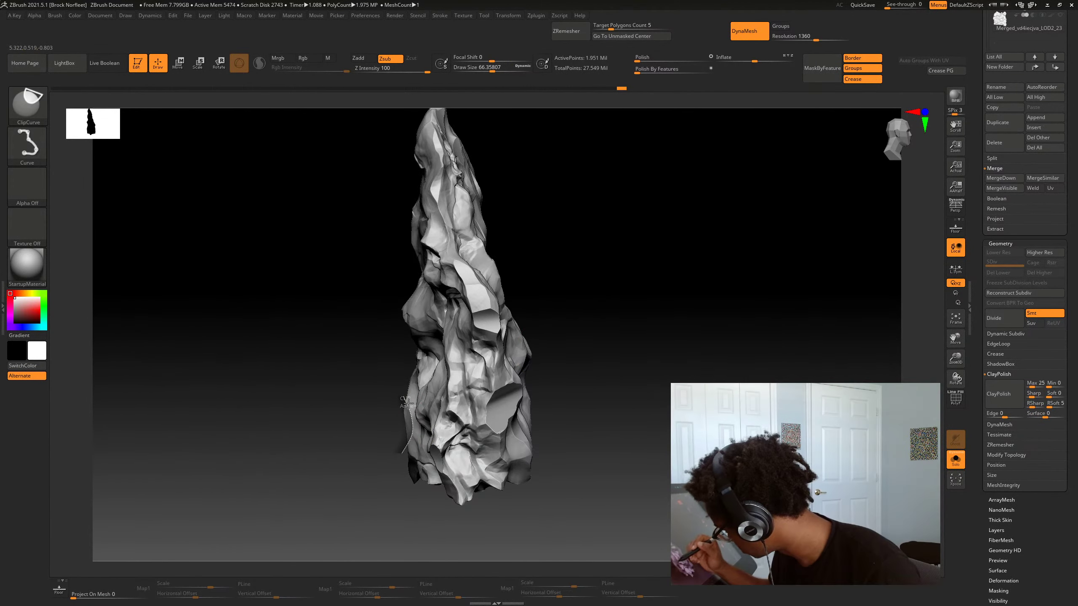
Shave more flat facets into the lower half of the rock's narrow side with ClipCurve
ctrl+shift+drag(402, 364, 398, 356)
drag(384, 365, 621, 402)
ctrl+shift+drag(297, 409, 279, 368)
mouse_move(271, 368)
mouse_down()
mouse_move(644, 373)
mouse_move(649, 407)
mouse_up()
drag(607, 395, 688, 402)
key(ctrl+shift)
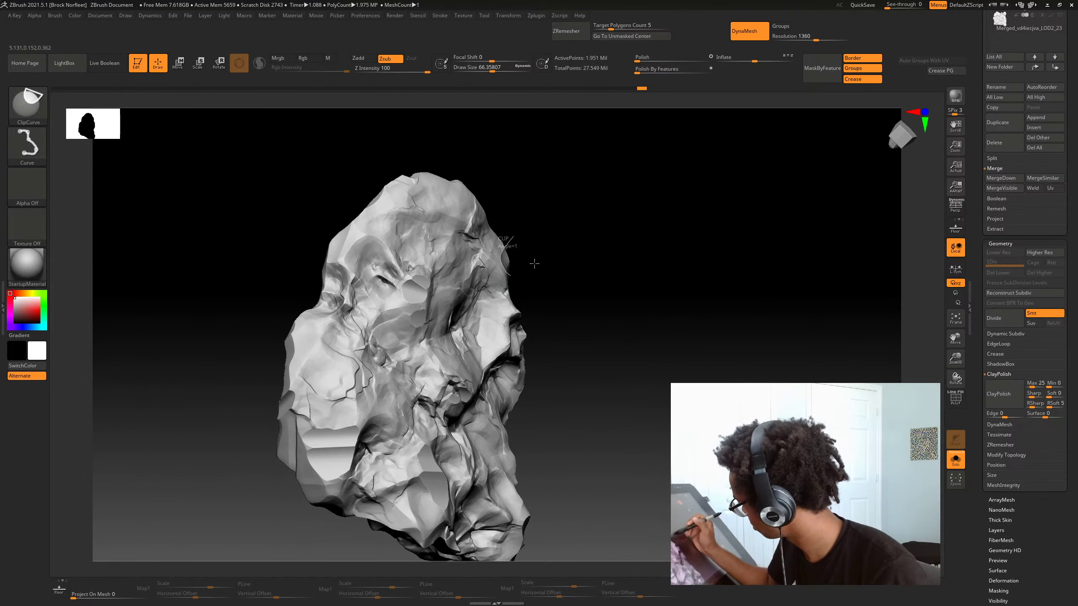
Try a ClipCurve cut along the rock's upper edge and undo it
drag(546, 262, 552, 215)
alt+drag(552, 215, 536, 276)
key(ctrl)
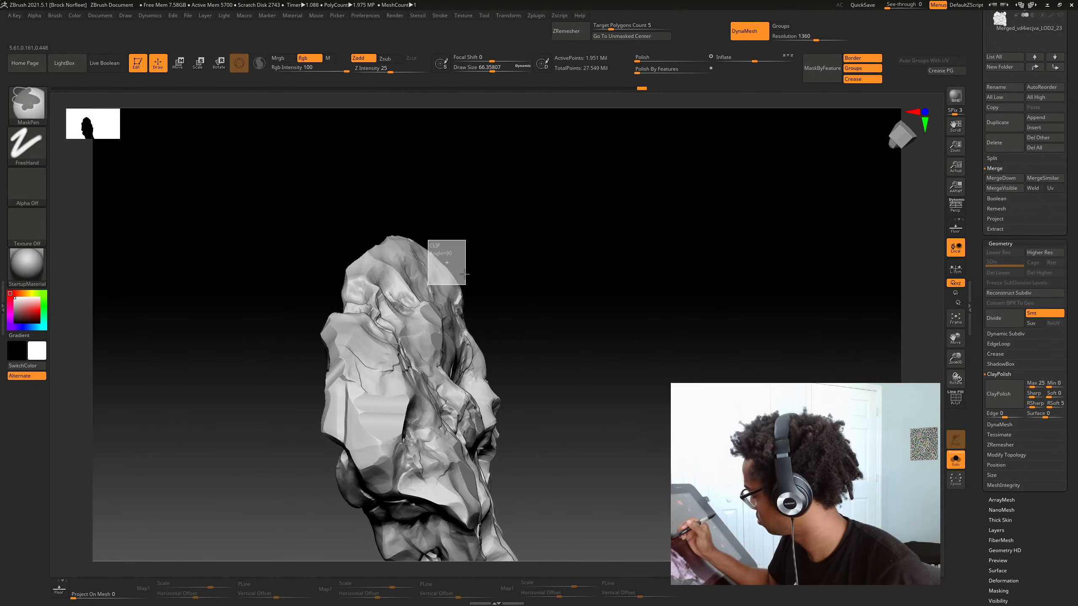
key(ctrl+shift)
mouse_move(486, 246)
mouse_down()
mouse_move(488, 224)
mouse_move(377, 288)
mouse_move(425, 305)
mouse_up()
key(ctrl+z)
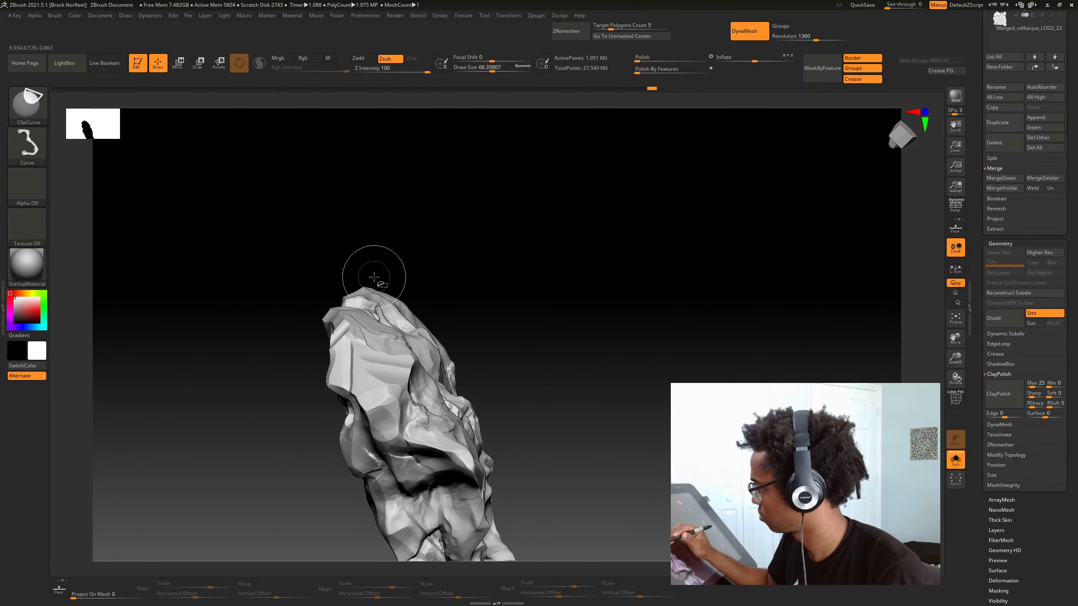
Turn off Solo mode to display all the rock subtools
alt+drag(514, 323, 457, 294)
drag(551, 341, 523, 373)
key(shift+s)
drag(539, 408, 463, 480)
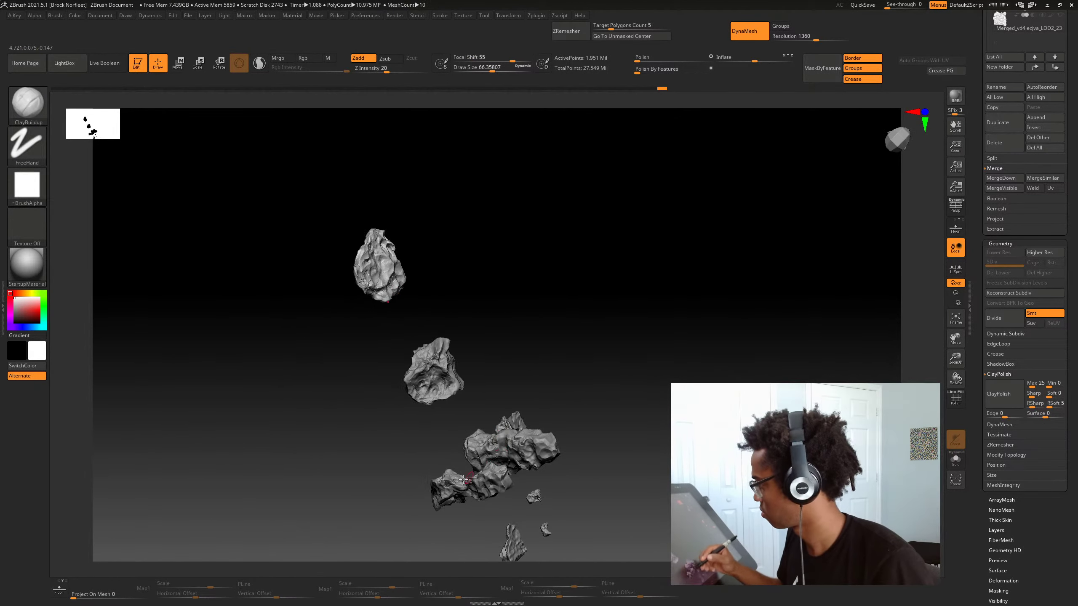
Clip the bottom edge and the upper edge of the rock's smaller lobe with ClipCurve
drag(398, 451, 632, 383)
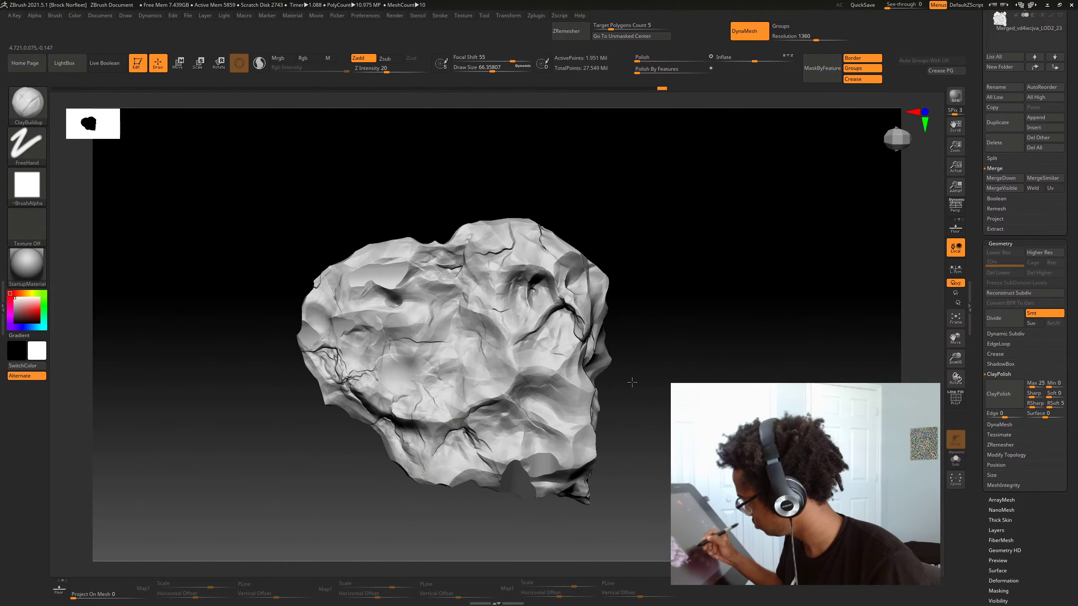
ctrl+shift+drag(430, 483, 406, 490)
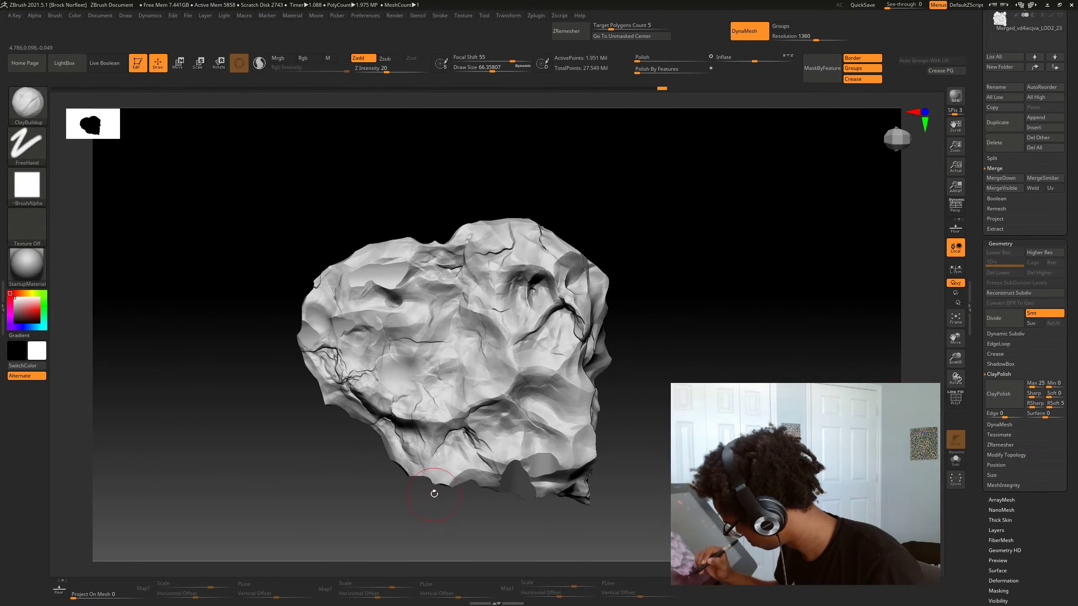
drag(703, 376, 373, 293)
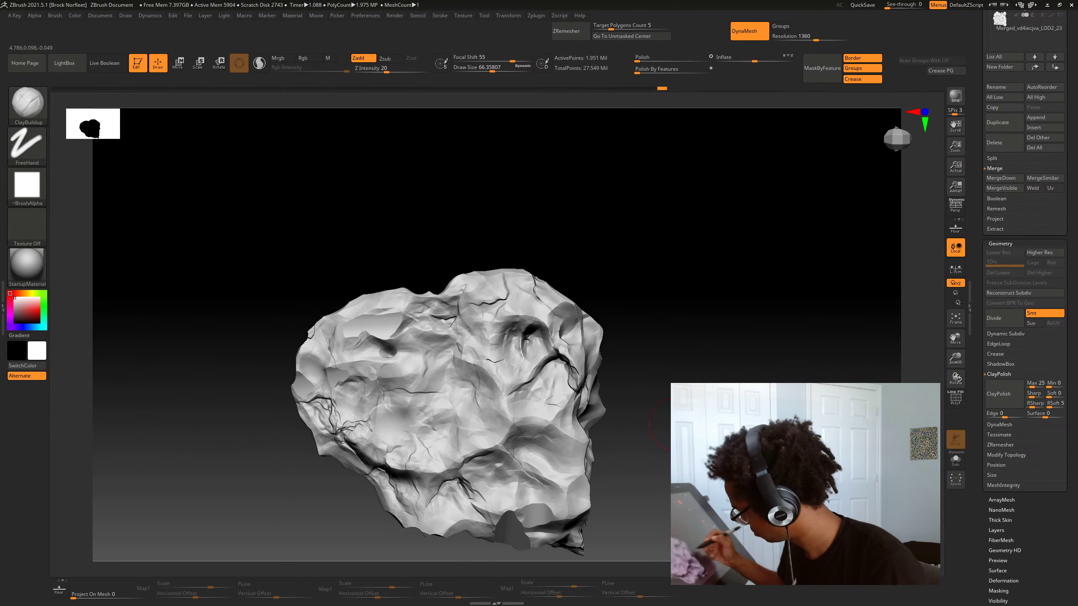
mouse_move(477, 224)
mouse_down()
mouse_move(471, 238)
mouse_move(474, 228)
mouse_up()
ctrl+shift+drag(356, 302, 369, 273)
drag(374, 260, 418, 205)
Clip the upper edge beside the pitted hollow and remesh the rock with DynaMesh
mouse_move(662, 301)
alt+mouse_down()
mouse_move(623, 375)
mouse_move(580, 417)
mouse_move(628, 457)
mouse_move(634, 488)
alt+mouse_up()
ctrl+shift+drag(548, 305, 542, 319)
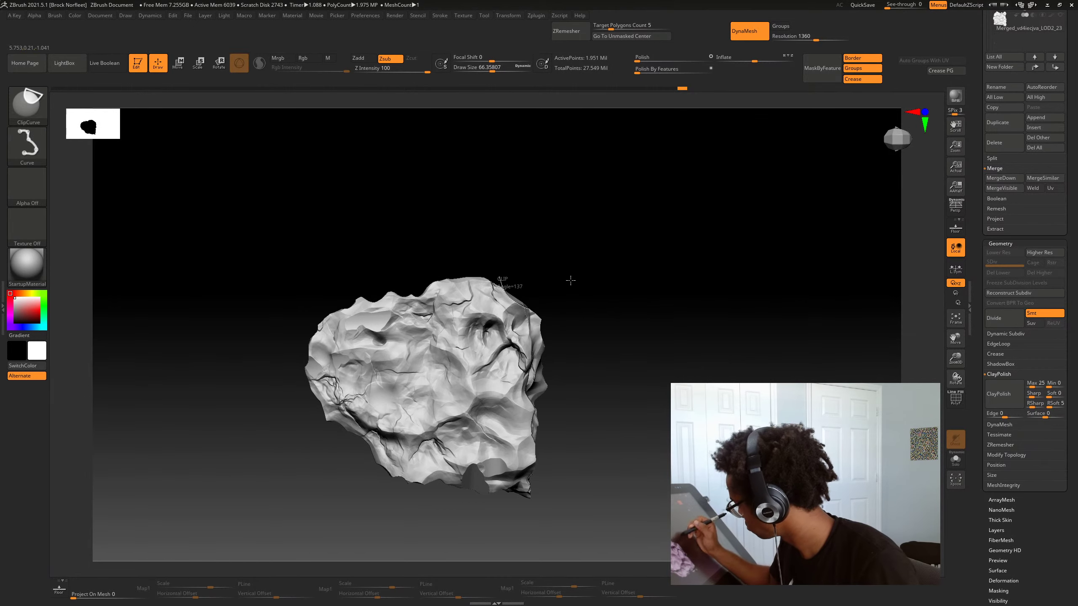
drag(572, 278, 555, 287)
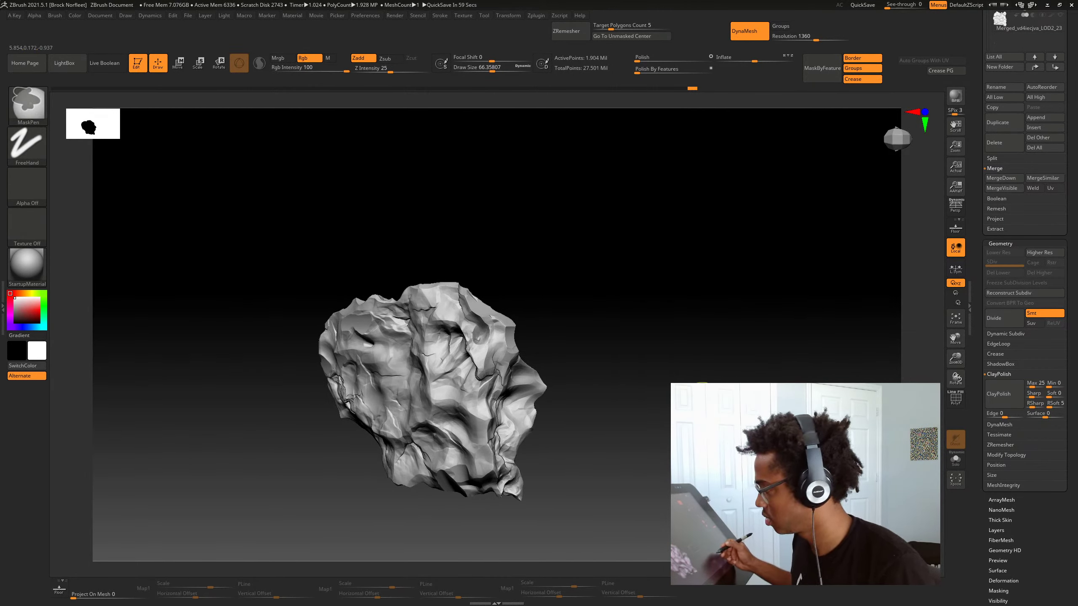
Switch to the Standard brush with its rock alpha and set the Z Intensity to 35
key(b)
key(s)
key(t)
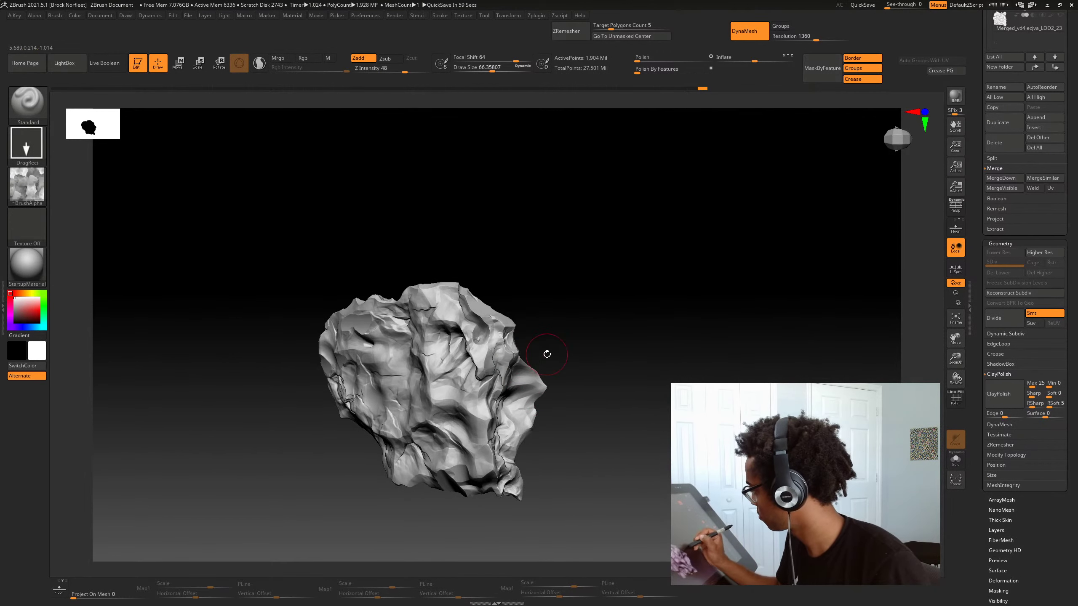
drag(547, 354, 546, 342)
key(space)
click(547, 364)
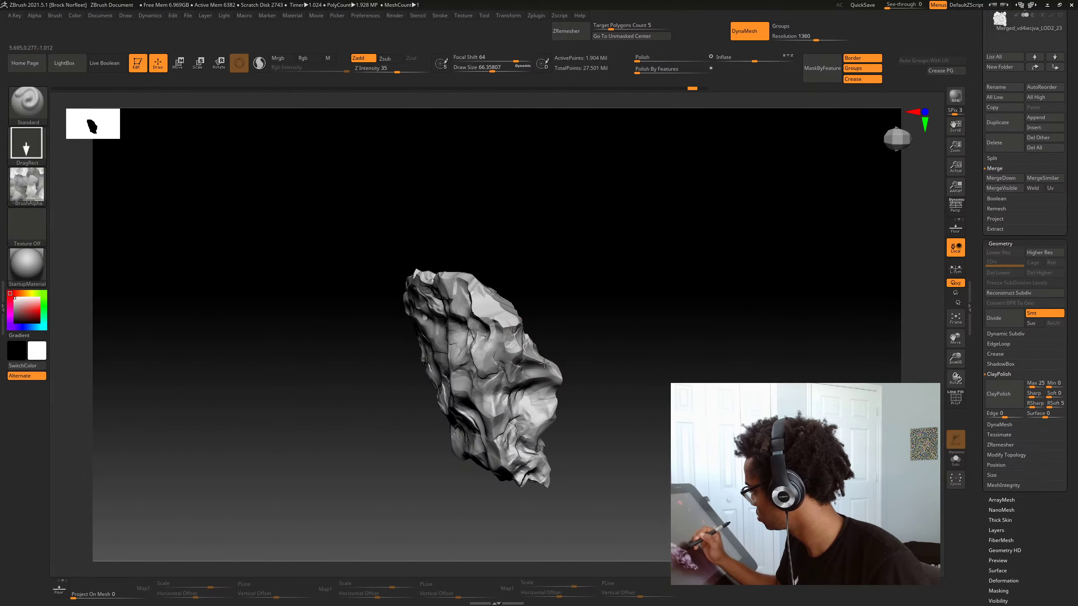
Stamp the rock alpha over the clipped facets along the rock's sides and top
drag(594, 325, 499, 368)
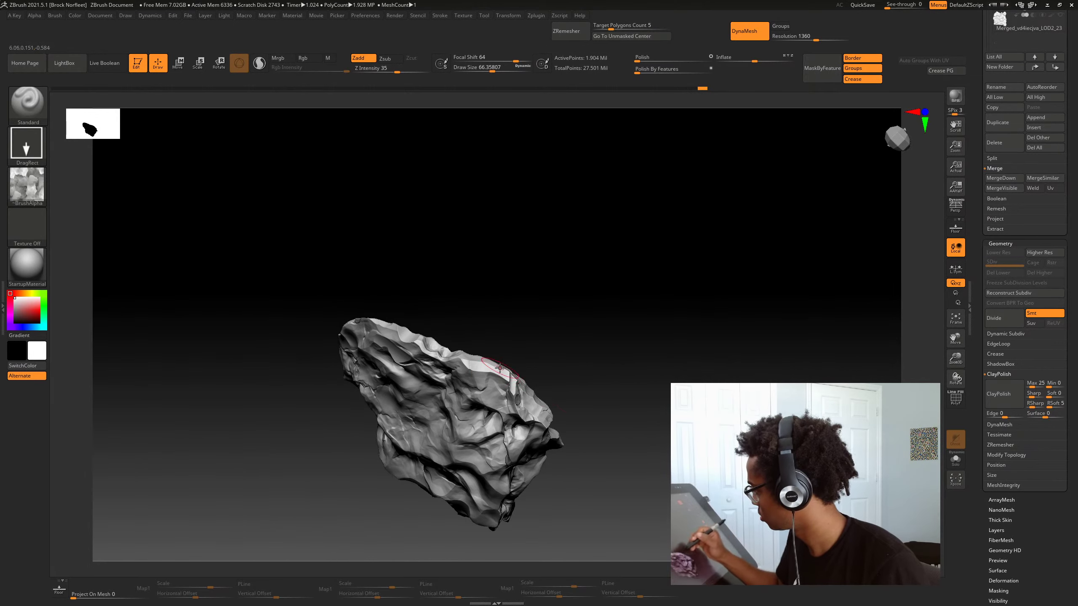
drag(587, 365, 566, 346)
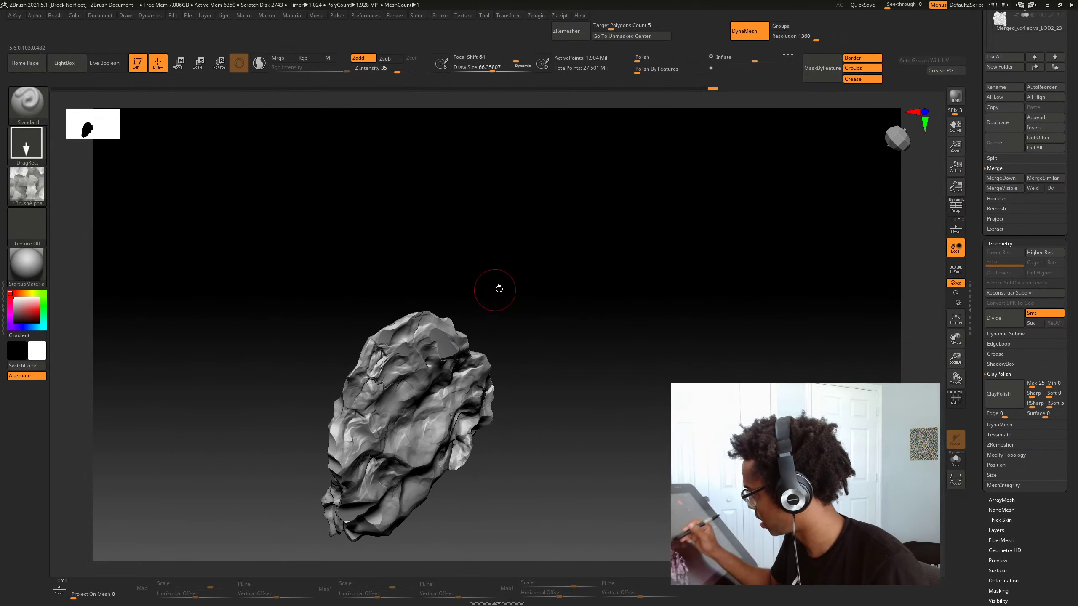
drag(497, 289, 382, 349)
drag(476, 356, 382, 324)
drag(504, 312, 503, 267)
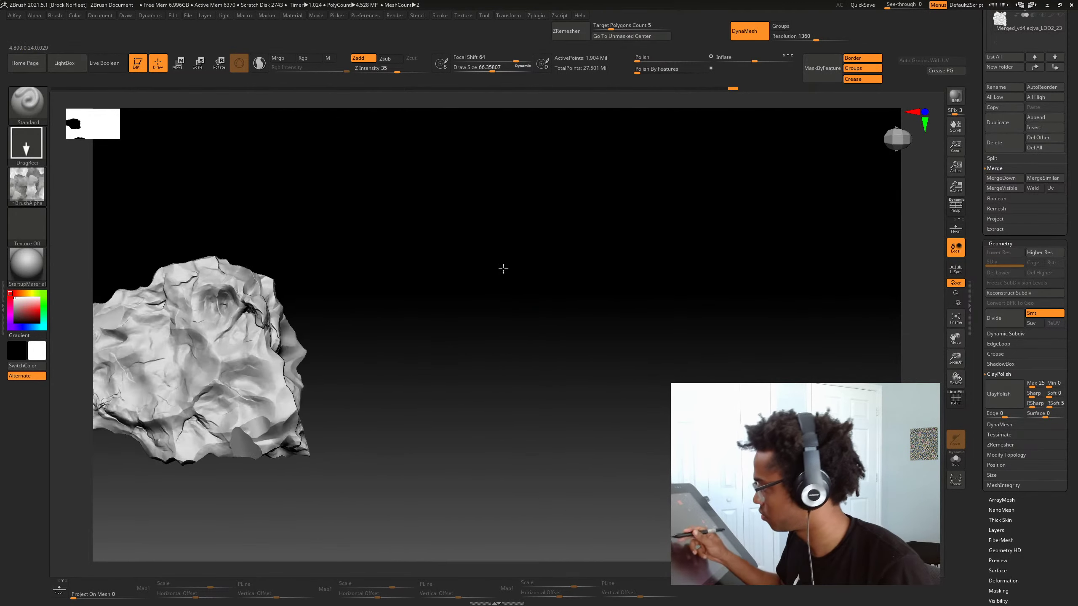
Try ClayPolish on the stamped rock, comparing the surface with and without it
ctrl+right_drag(502, 267, 397, 354)
drag(396, 354, 461, 455)
drag(510, 404, 614, 449)
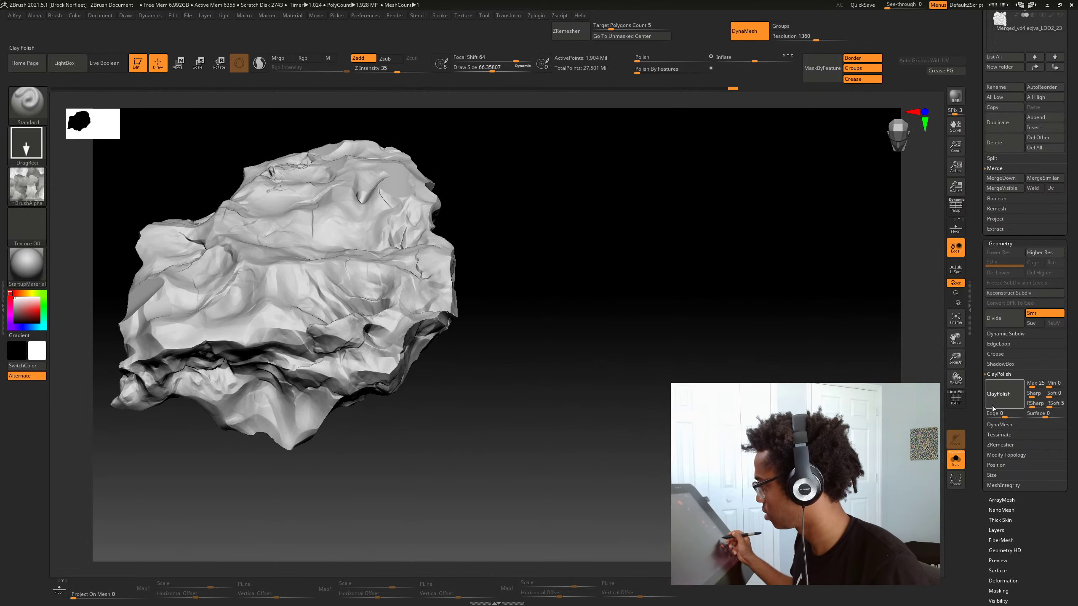
key(ctrl+z)
key(ctrl+shift+z)
alt+drag(654, 448, 620, 452)
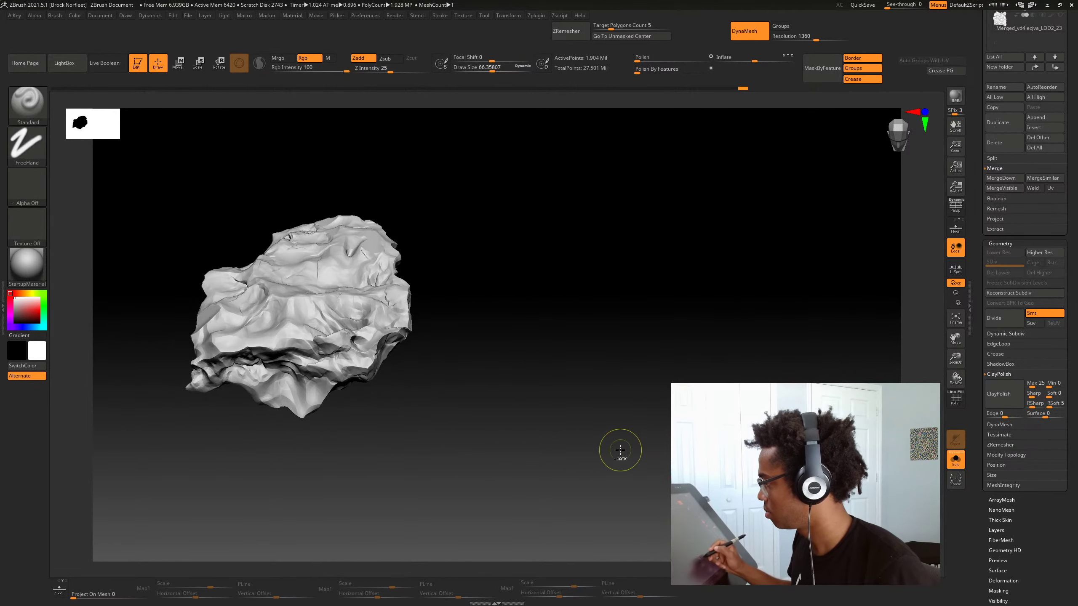
key(ctrl+z)
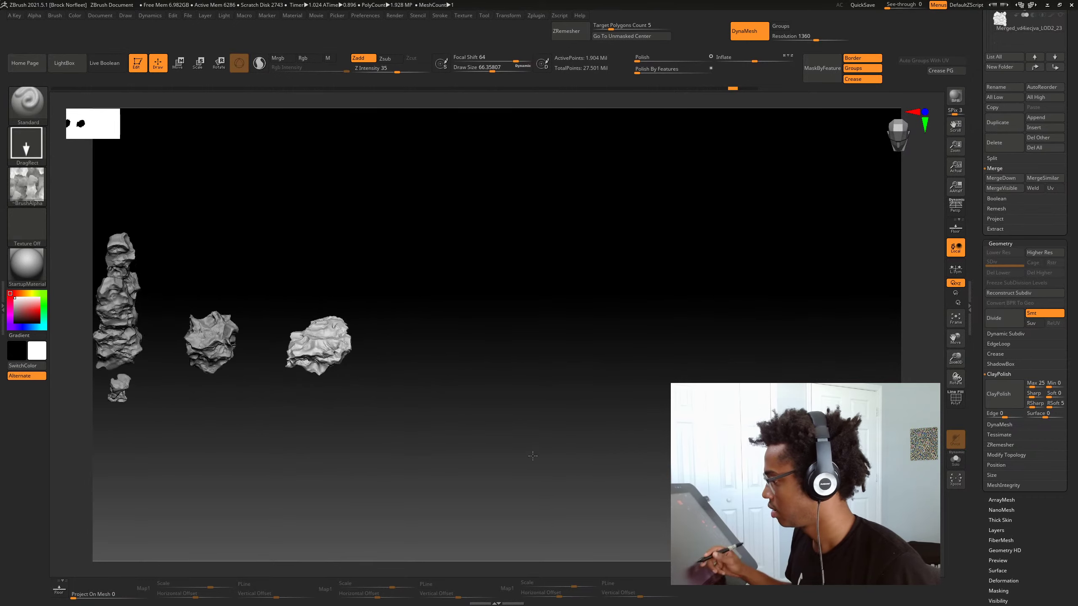
Select the small rock at the foot of the tall column as the active subtool and frame it
mouse_move(563, 494)
mouse_down()
mouse_move(611, 462)
mouse_move(618, 479)
mouse_move(642, 469)
mouse_move(531, 490)
mouse_move(618, 484)
mouse_move(618, 516)
mouse_move(656, 507)
mouse_move(566, 489)
mouse_move(586, 483)
mouse_move(568, 461)
mouse_up()
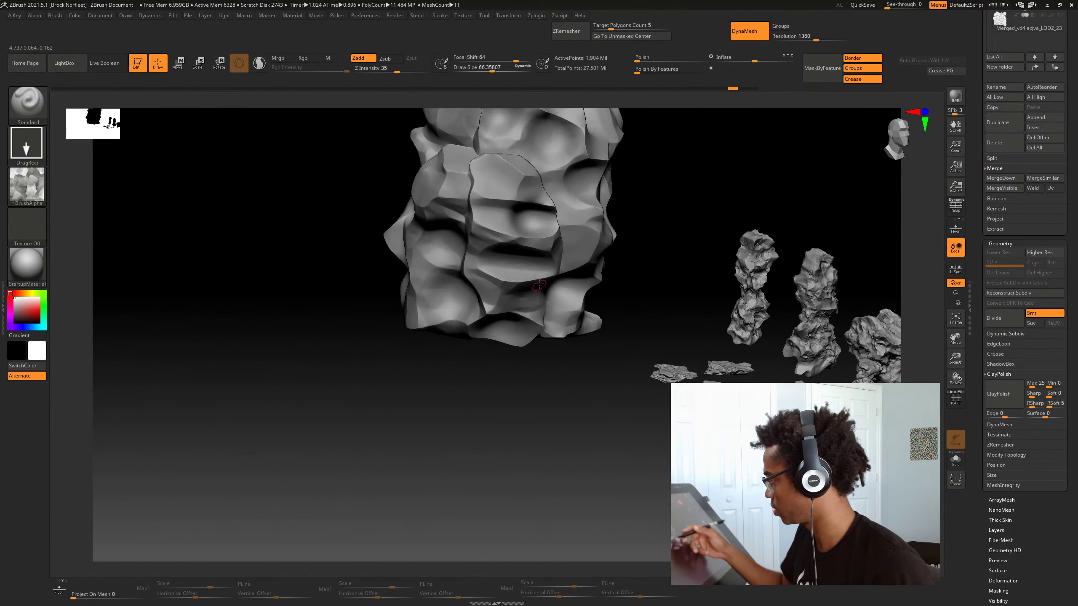
alt+click(539, 285)
drag(700, 367, 568, 299)
alt+drag(580, 459, 568, 492)
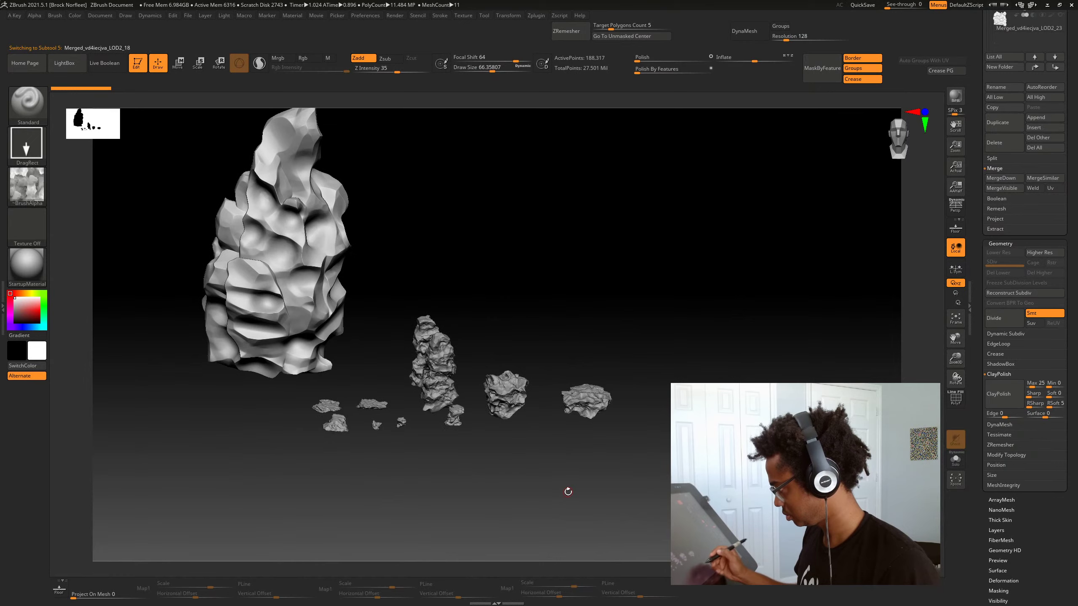
alt+click(454, 420)
key(f)
alt+drag(640, 549, 663, 440)
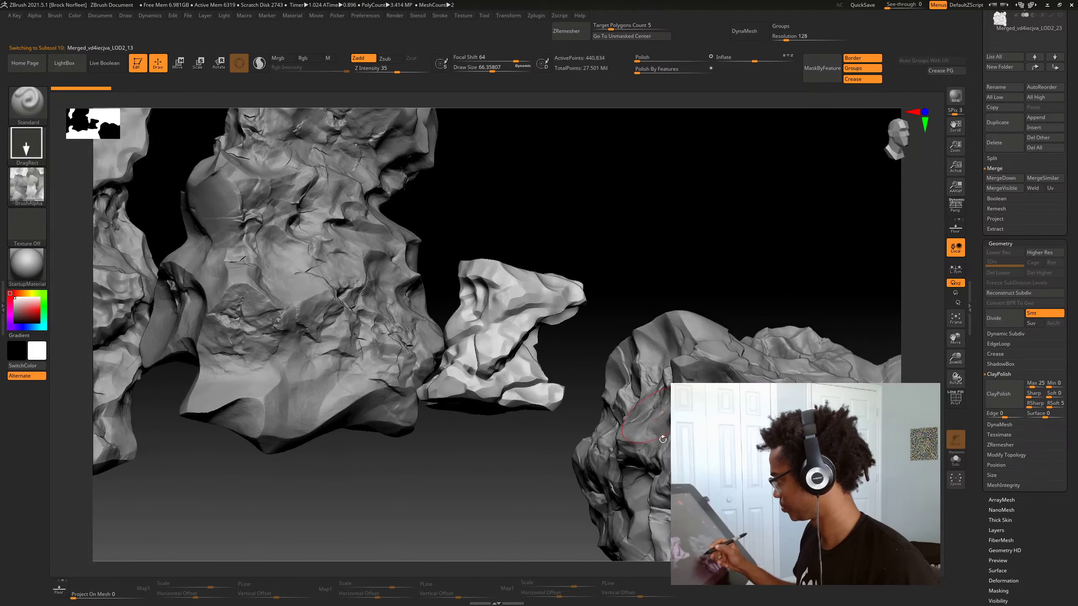
mouse_move(589, 404)
alt+mouse_down()
mouse_move(616, 499)
mouse_move(653, 453)
alt+mouse_up()
Activate the Standard brush, undo the trial stamp and isolate the small rock in Solo mode
key(ctrl+shift+s)
key(b)
key(s)
key(t)
drag(467, 393, 498, 420)
mouse_move(637, 450)
mouse_down()
mouse_move(666, 457)
mouse_move(632, 454)
mouse_move(655, 443)
mouse_move(638, 439)
mouse_up()
key(ctrl+z)
key(shift+f)
key(shift+f)
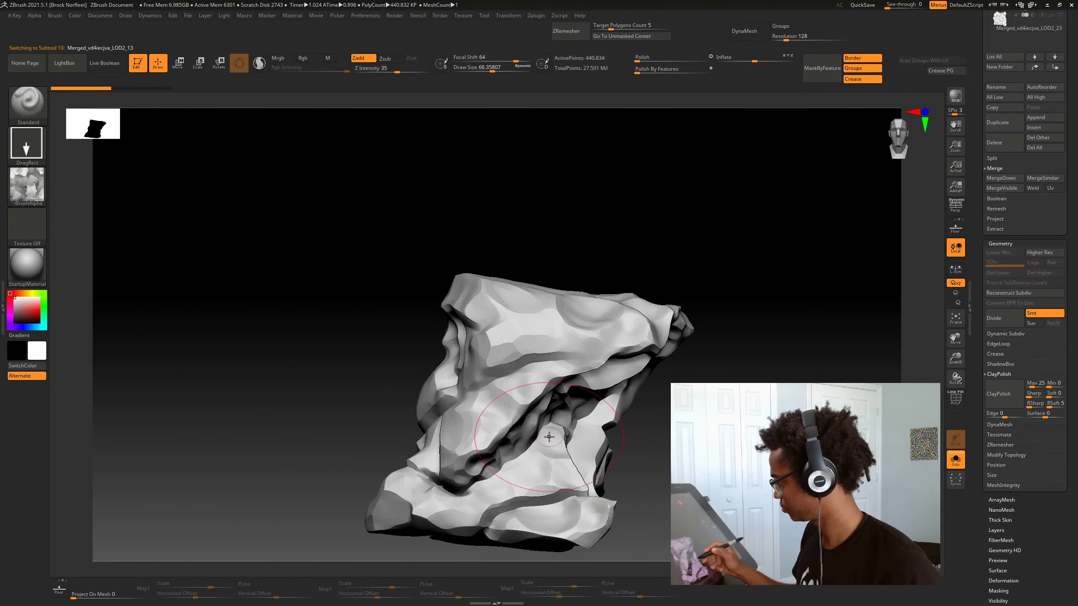
Remesh the isolated rock with DynaMesh at a resolution of 2768 and set the draw size to about 34
key(bracketleft)
key(ctrl+z)
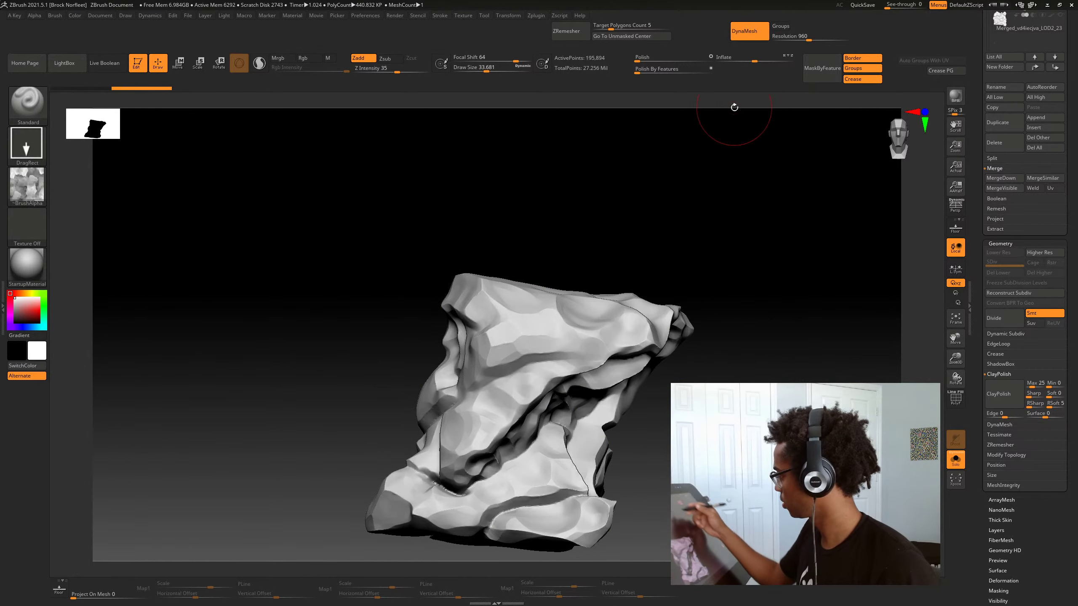
key(ctrl+z)
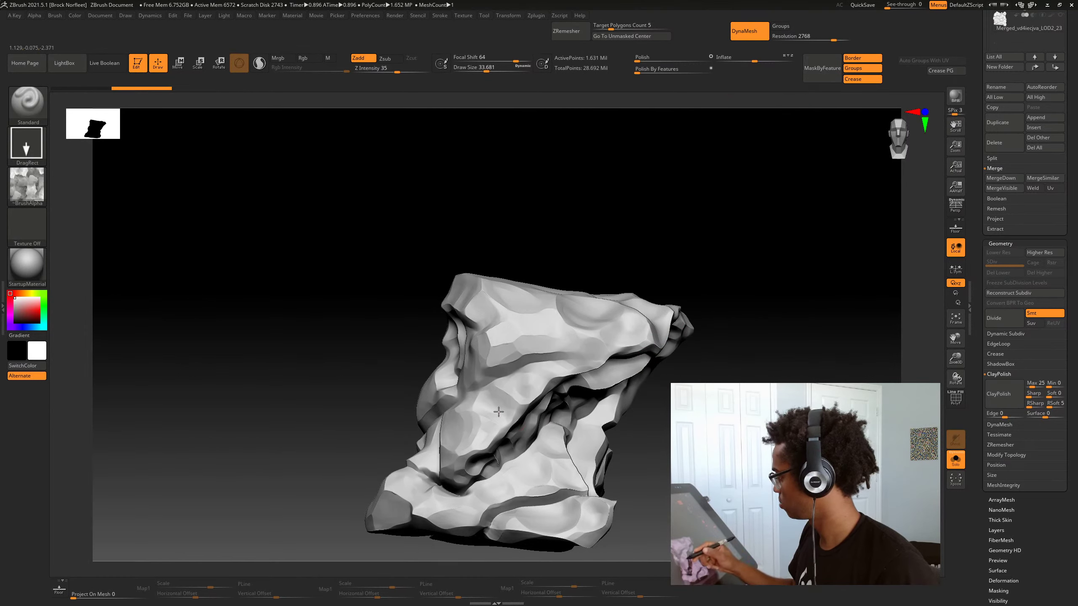
Stamp the rock alpha over the facets in the middle of the rock's front face
drag(669, 420, 726, 419)
drag(613, 414, 590, 416)
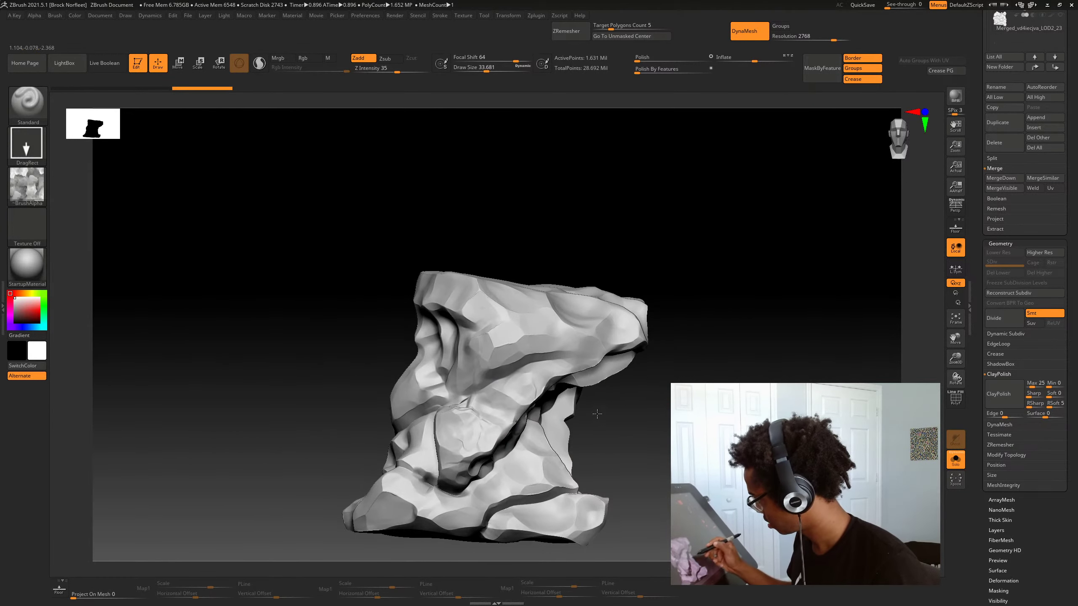
key(ctrl+z)
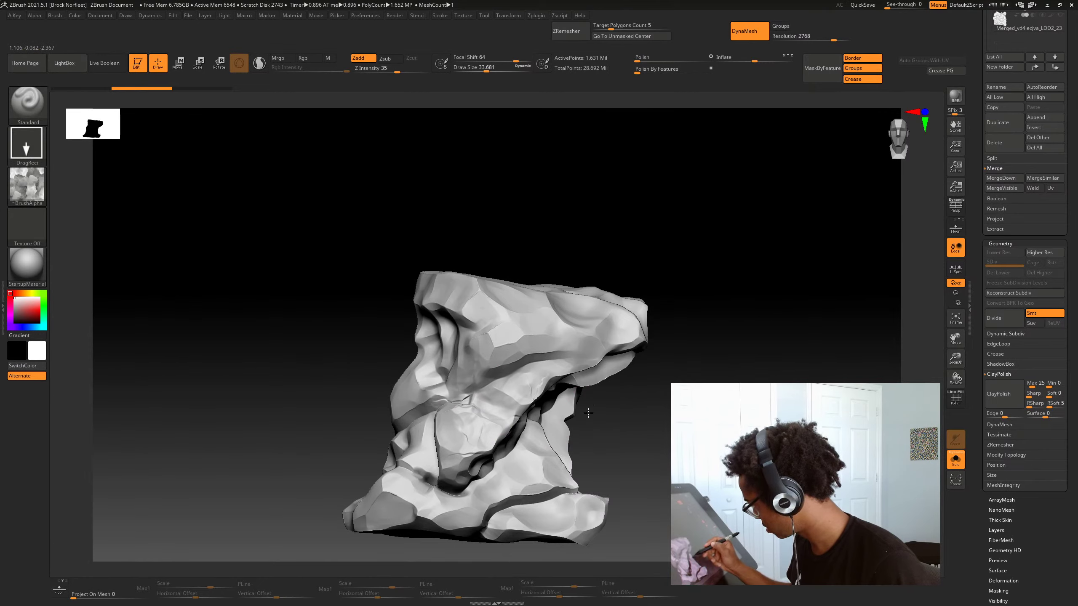
mouse_move(588, 413)
alt+mouse_down()
mouse_move(667, 402)
mouse_move(496, 411)
alt+mouse_up()
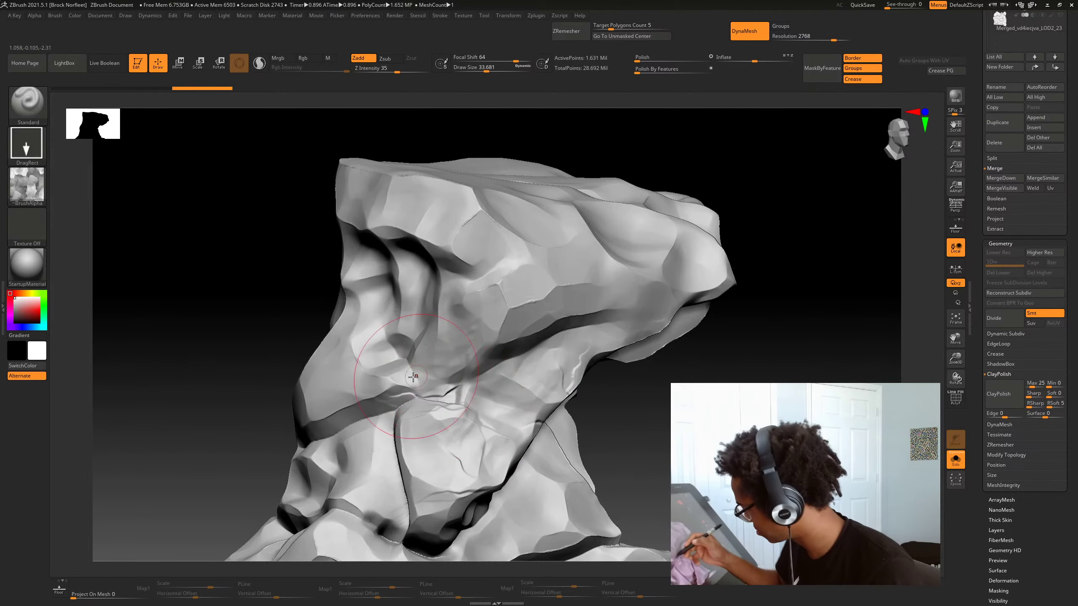
alt+drag(696, 445, 725, 377)
drag(764, 438, 662, 360)
mouse_move(662, 361)
alt+mouse_down()
mouse_move(779, 437)
mouse_move(784, 429)
alt+mouse_up()
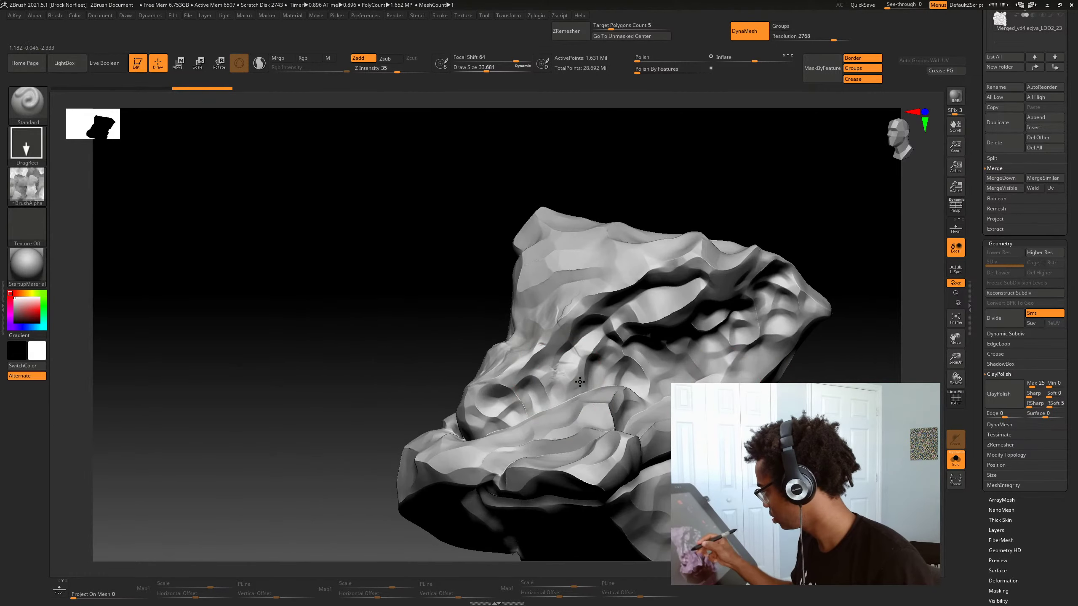
Stamp the rock alpha over the overhanging ridge and the hollows on the rock's side
mouse_move(463, 340)
alt+mouse_down()
mouse_move(393, 318)
mouse_move(413, 297)
alt+mouse_up()
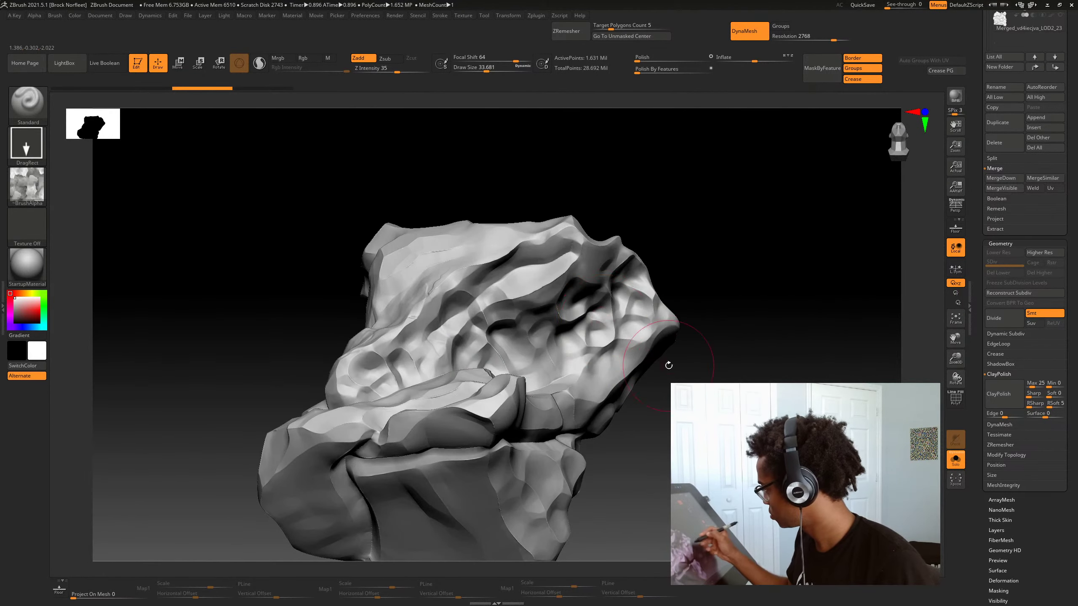
drag(669, 366, 736, 335)
drag(589, 273, 615, 312)
mouse_move(777, 327)
mouse_down()
mouse_move(732, 360)
mouse_move(679, 363)
mouse_up()
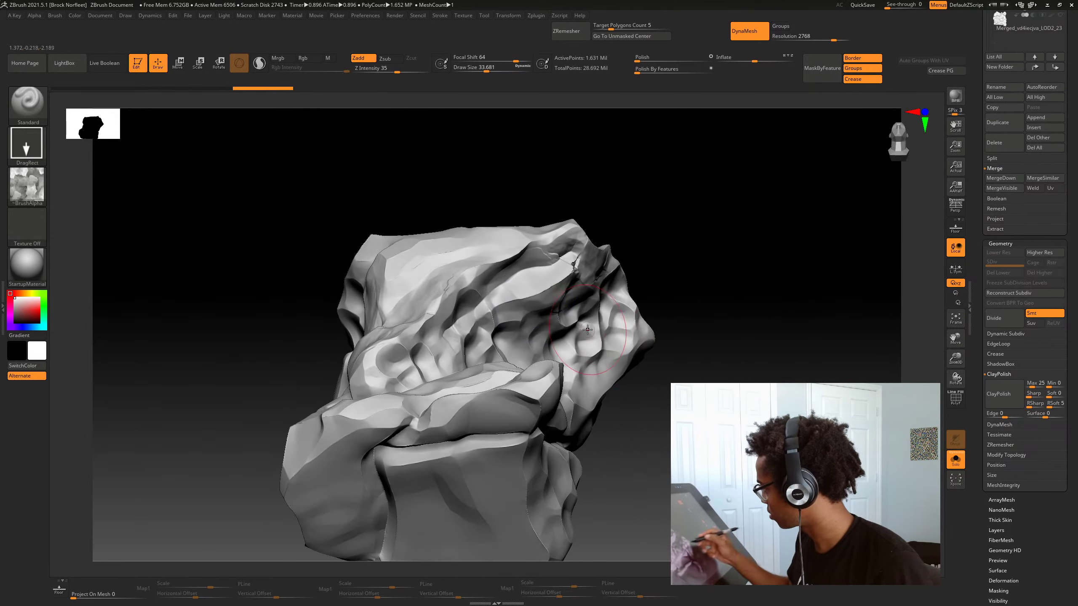
drag(468, 369, 623, 299)
mouse_move(759, 359)
mouse_down()
mouse_move(747, 424)
mouse_move(726, 421)
mouse_move(722, 373)
mouse_up()
shift+drag(721, 374, 739, 408)
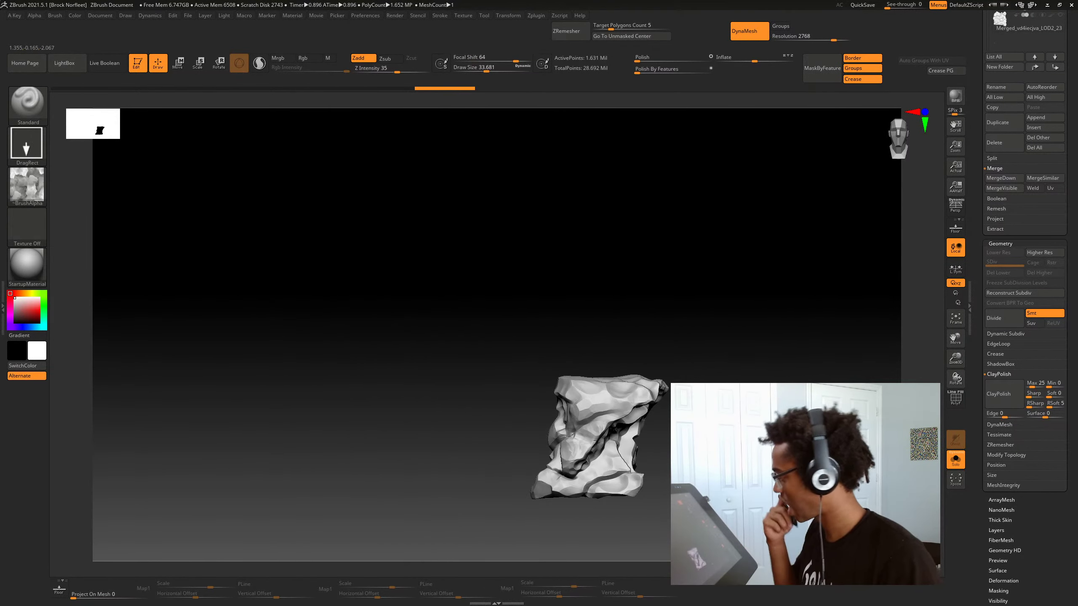
alt+drag(739, 467, 628, 427)
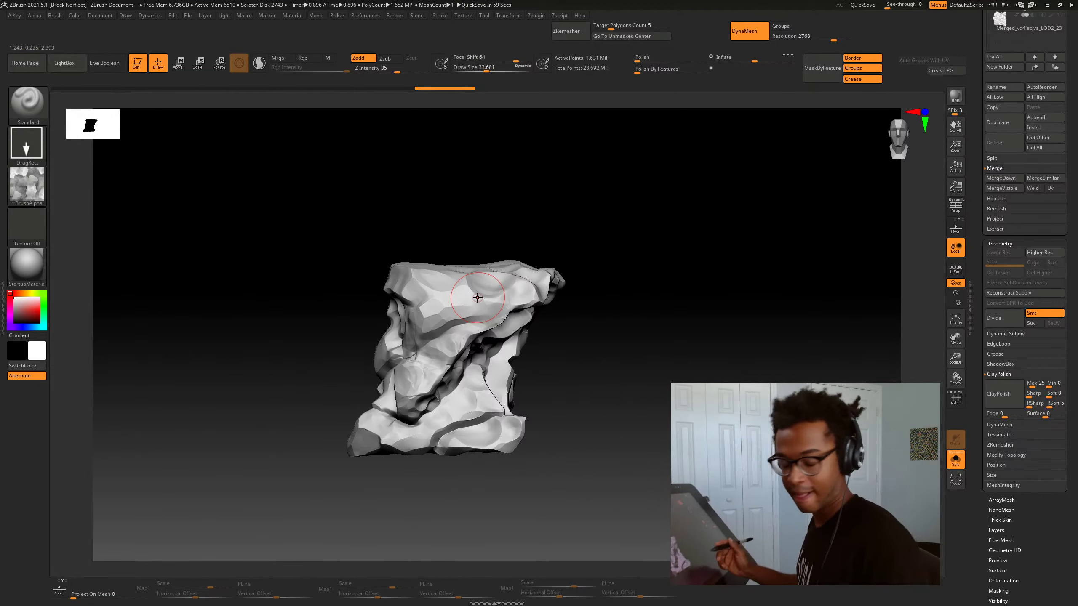
Stamp cracked detail with the rock alpha across the rock's back face, from the upper ledges to the base
drag(591, 484, 631, 471)
alt+drag(635, 392, 611, 467)
drag(552, 429, 630, 419)
mouse_move(577, 449)
alt+mouse_down()
mouse_move(537, 438)
mouse_move(571, 411)
mouse_move(501, 409)
mouse_move(580, 409)
alt+mouse_up()
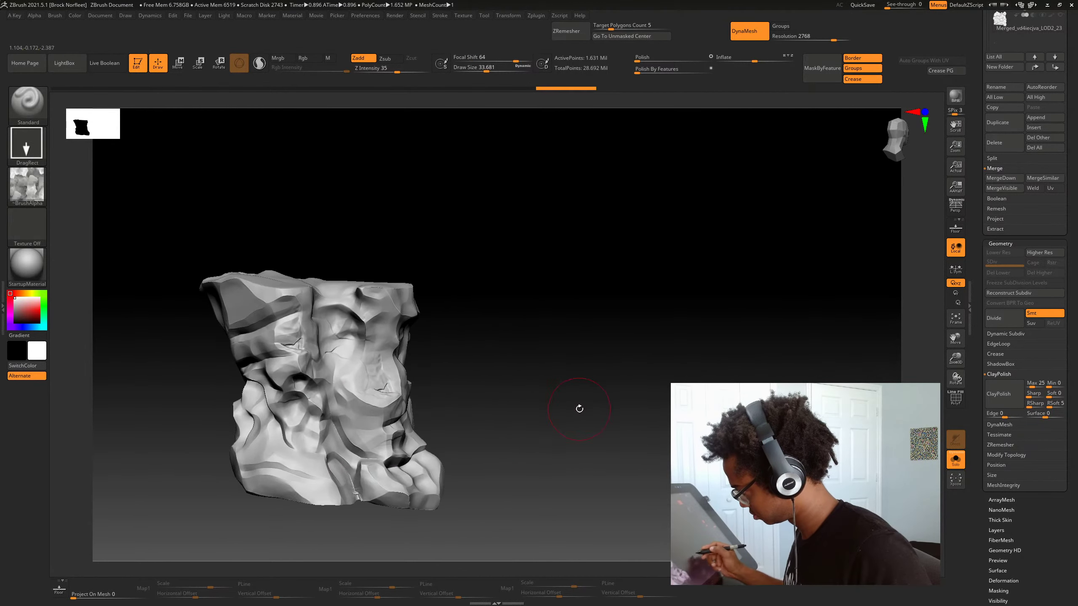
mouse_move(491, 372)
mouse_down()
mouse_move(513, 392)
mouse_move(533, 381)
mouse_up()
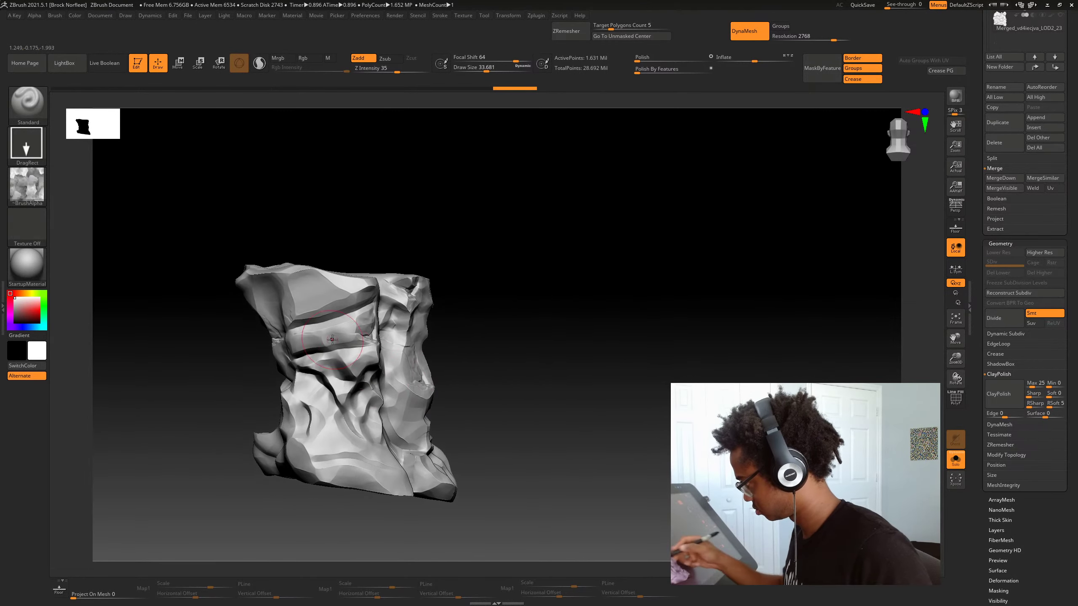
drag(527, 344, 562, 349)
drag(359, 457, 542, 491)
drag(535, 444, 496, 478)
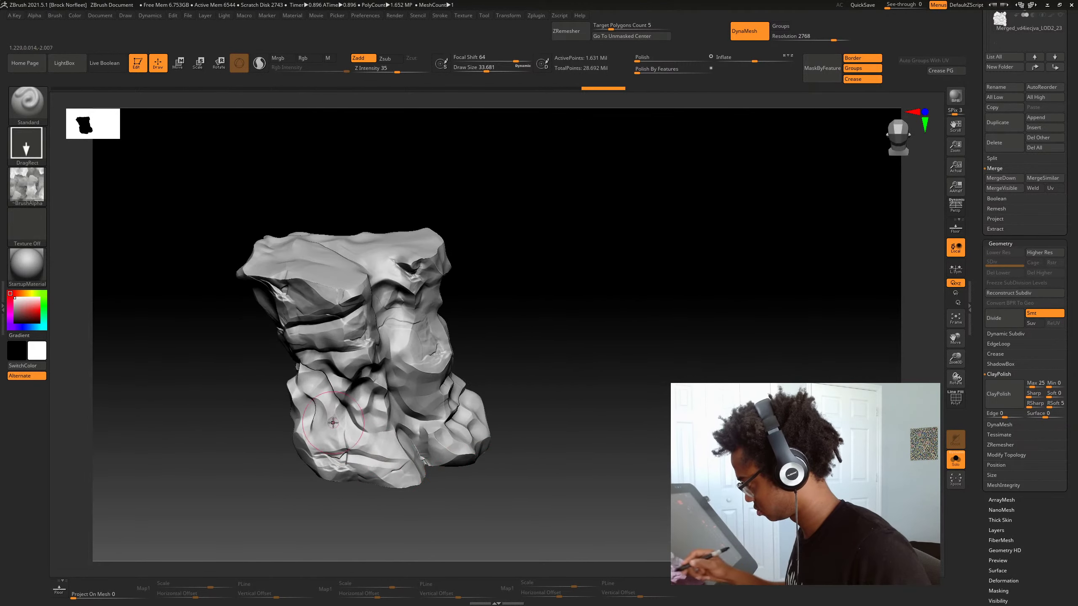
mouse_move(327, 399)
mouse_down()
mouse_move(604, 428)
mouse_move(527, 401)
mouse_move(381, 424)
mouse_up()
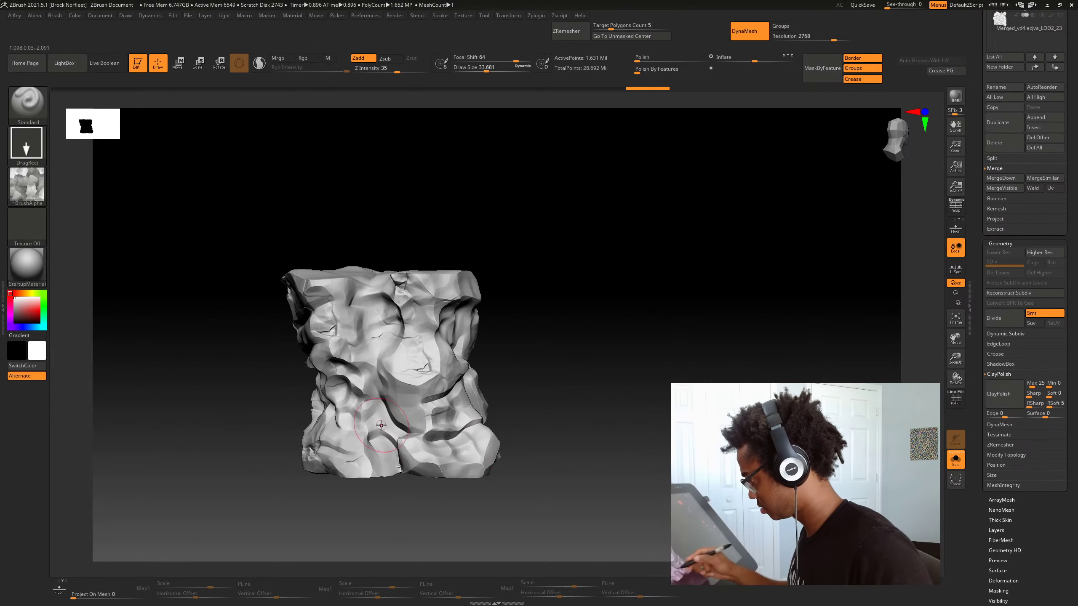
Stamp the rock alpha over the rock's flat top and underside
mouse_move(645, 457)
mouse_down()
mouse_move(517, 402)
mouse_move(504, 343)
mouse_up()
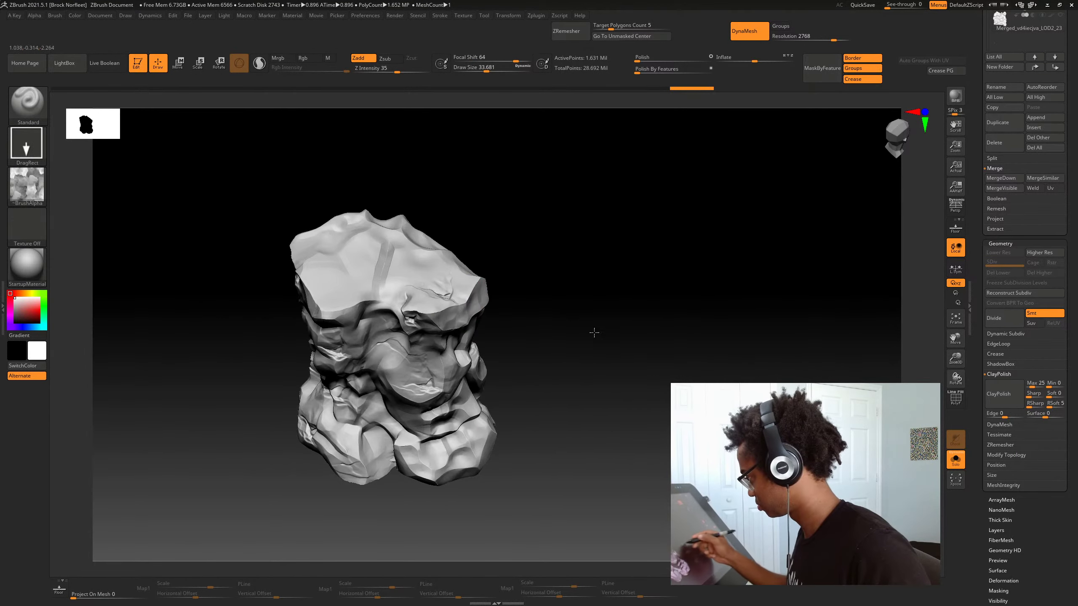
drag(595, 332, 570, 338)
mouse_move(570, 268)
mouse_down()
mouse_move(561, 322)
mouse_move(621, 335)
mouse_move(582, 383)
mouse_move(606, 425)
mouse_move(600, 398)
mouse_up()
mouse_move(636, 457)
mouse_down()
mouse_move(645, 443)
mouse_move(548, 400)
mouse_up()
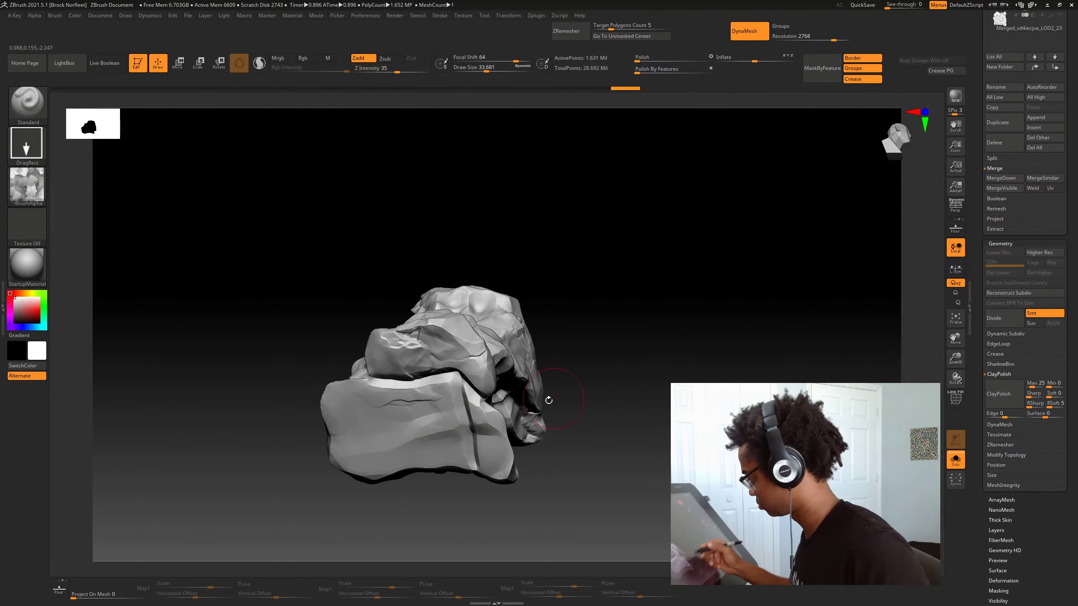
drag(434, 461, 437, 465)
mouse_move(555, 510)
mouse_down()
mouse_move(654, 510)
mouse_move(615, 501)
mouse_up()
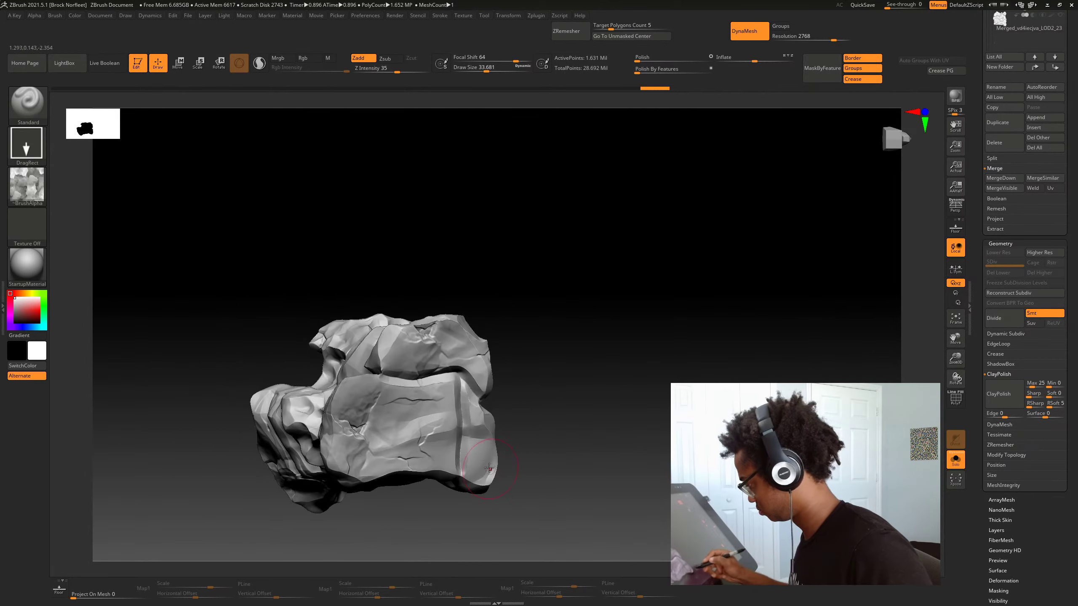
drag(476, 471, 495, 485)
mouse_move(619, 497)
mouse_down()
mouse_move(565, 514)
mouse_move(585, 463)
mouse_up()
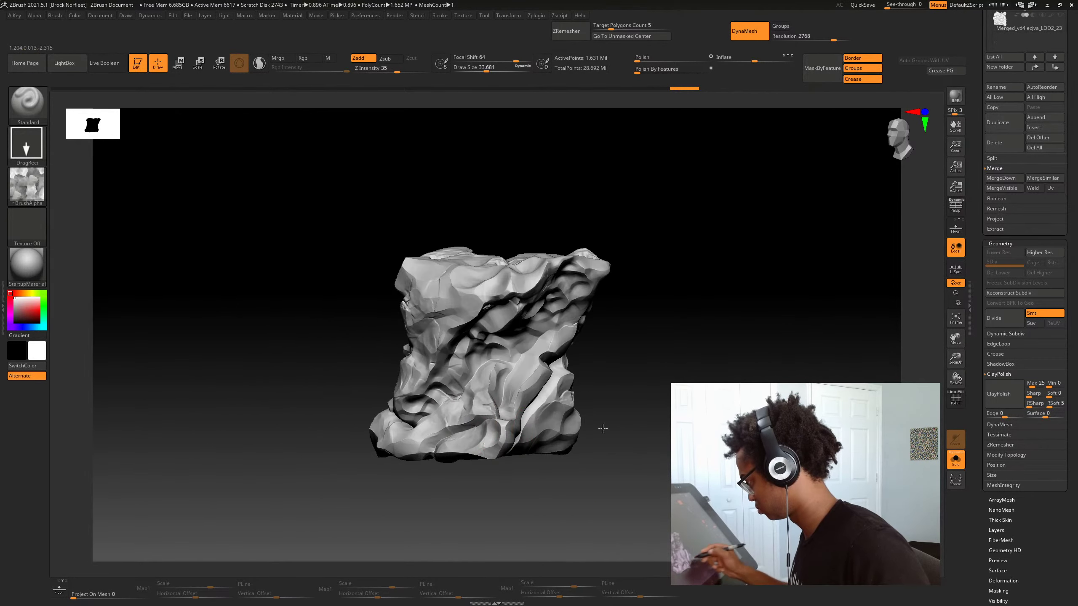
Undo the last crack stamp and reduce the brush draw size to about 18
mouse_move(603, 428)
mouse_down()
mouse_move(651, 467)
mouse_move(594, 407)
mouse_up()
right_click(476, 445)
mouse_move(545, 369)
mouse_down()
mouse_move(562, 388)
mouse_move(633, 393)
mouse_up()
key(ctrl+z)
right_click(527, 432)
drag(526, 432, 522, 431)
Stamp smaller cracks around the rock's sides and undo the unwanted ones
drag(595, 362, 601, 380)
mouse_move(633, 404)
mouse_down()
mouse_move(687, 391)
mouse_move(692, 303)
mouse_move(659, 365)
mouse_up()
mouse_move(664, 314)
mouse_down()
mouse_move(760, 378)
mouse_move(613, 383)
mouse_move(635, 385)
mouse_up()
key(ctrl+z)
key(ctrl+z)
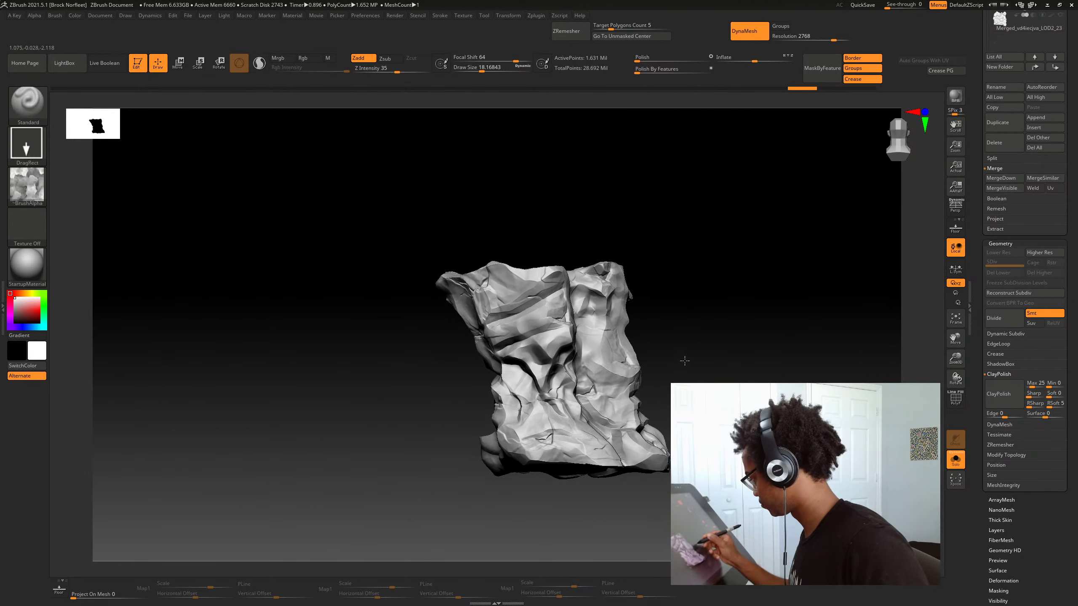
mouse_move(684, 361)
mouse_down()
mouse_move(677, 338)
mouse_move(713, 352)
mouse_move(679, 362)
mouse_up()
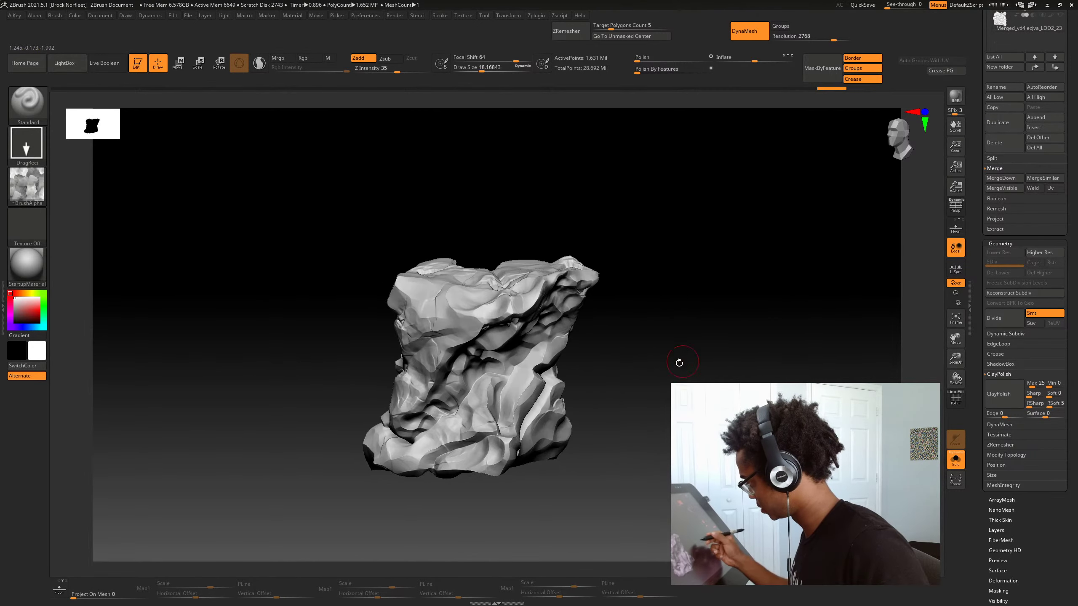
drag(638, 451, 618, 472)
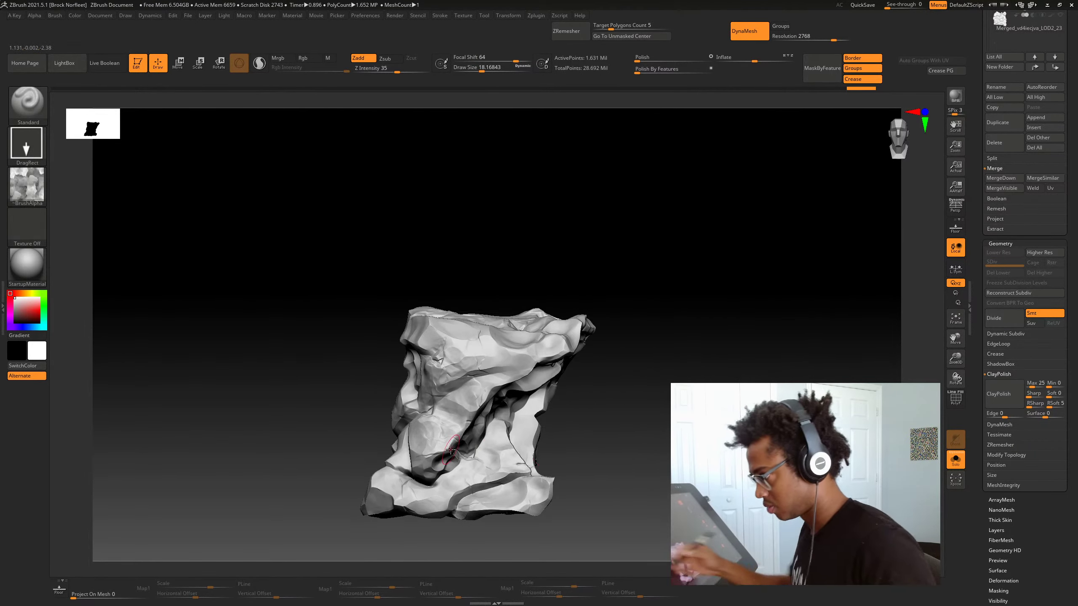
Switch the Standard brush to the pitted alpha and set the Z Intensity to 60
click(44, 199)
click(523, 327)
mouse_move(650, 402)
mouse_down()
mouse_move(668, 346)
mouse_move(640, 416)
mouse_up()
ctrl+right_drag(640, 417, 643, 405)
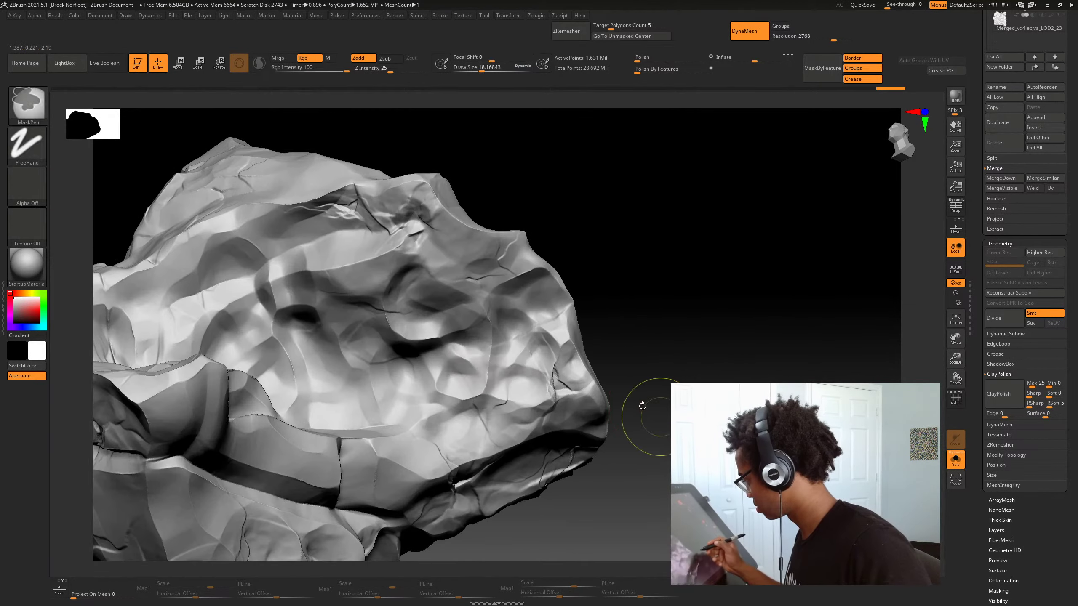
key(space)
drag(644, 436, 661, 436)
drag(637, 397, 651, 382)
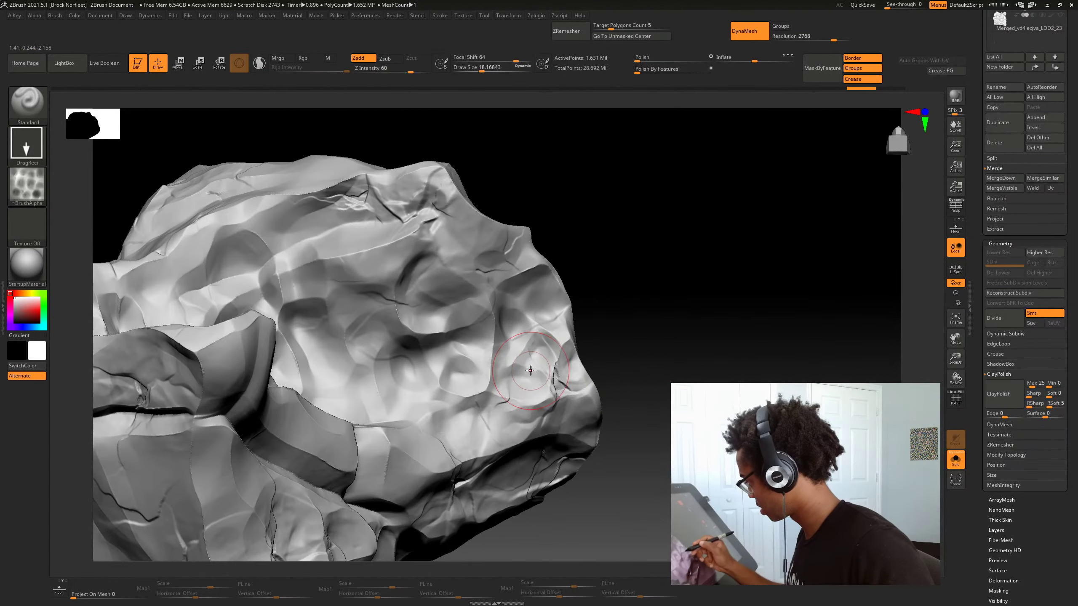
Reduce the draw size to about 11 and stamp small pits into the hollows of the rock's overhanging end
key(space)
drag(531, 364, 528, 364)
drag(520, 344, 533, 352)
drag(608, 360, 604, 378)
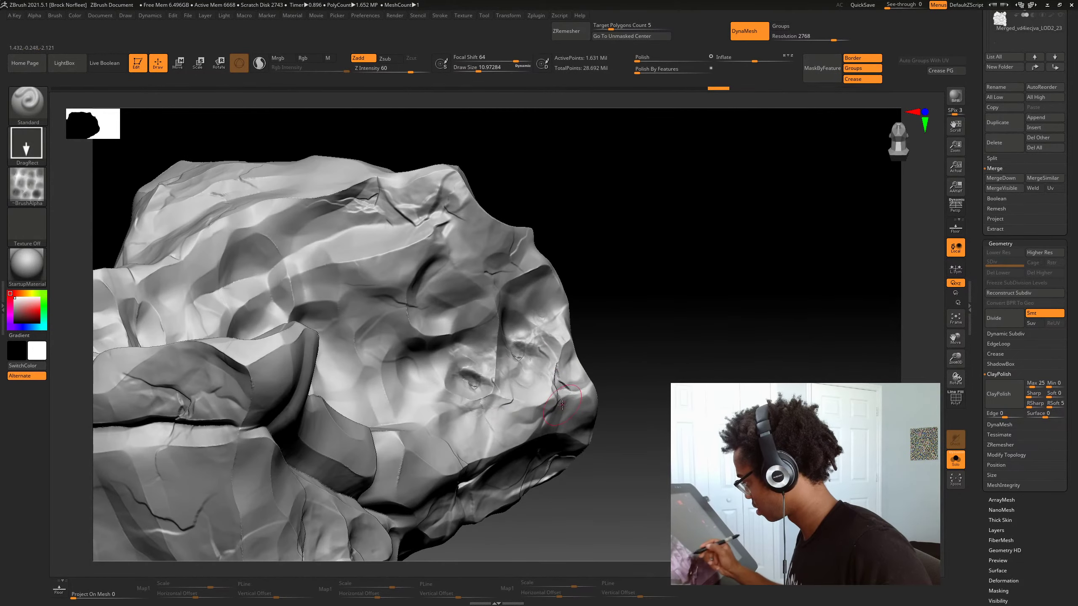
drag(431, 370, 446, 396)
drag(649, 358, 645, 366)
ctrl+right_drag(645, 366, 645, 378)
mouse_move(644, 378)
mouse_down()
mouse_move(645, 361)
mouse_move(642, 375)
mouse_up()
ctrl+right_drag(642, 374, 642, 361)
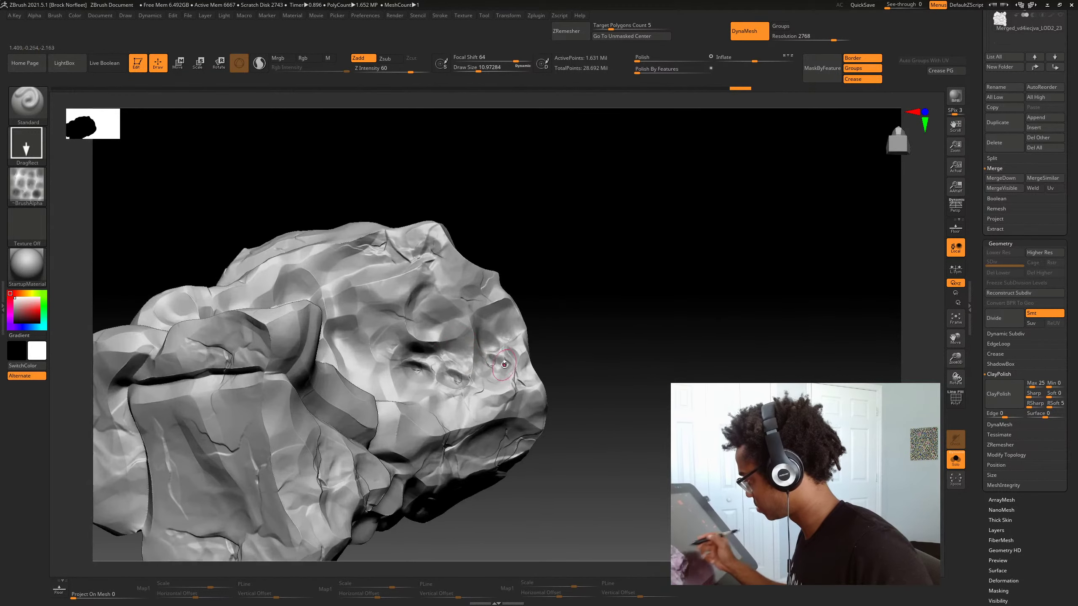
Undo the last two pit stamps and set the brush draw size to about 27
key(ctrl+z)
key(ctrl+z)
key(space)
drag(442, 349, 449, 349)
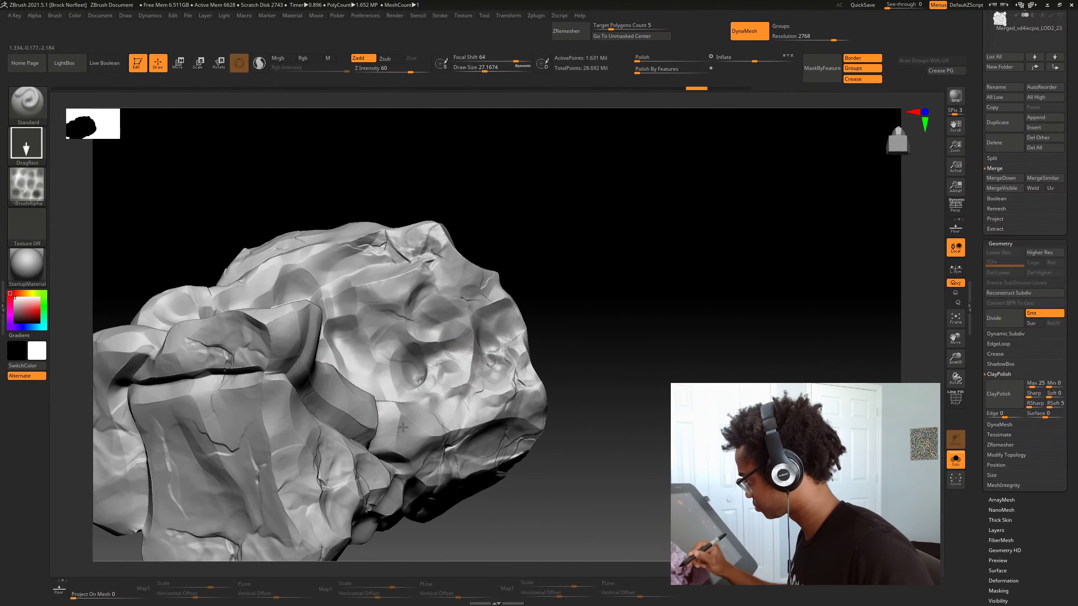
Stamp the pitted alpha over more of the rock's sides and set the draw size to about 22
ctrl+right_drag(603, 397, 602, 381)
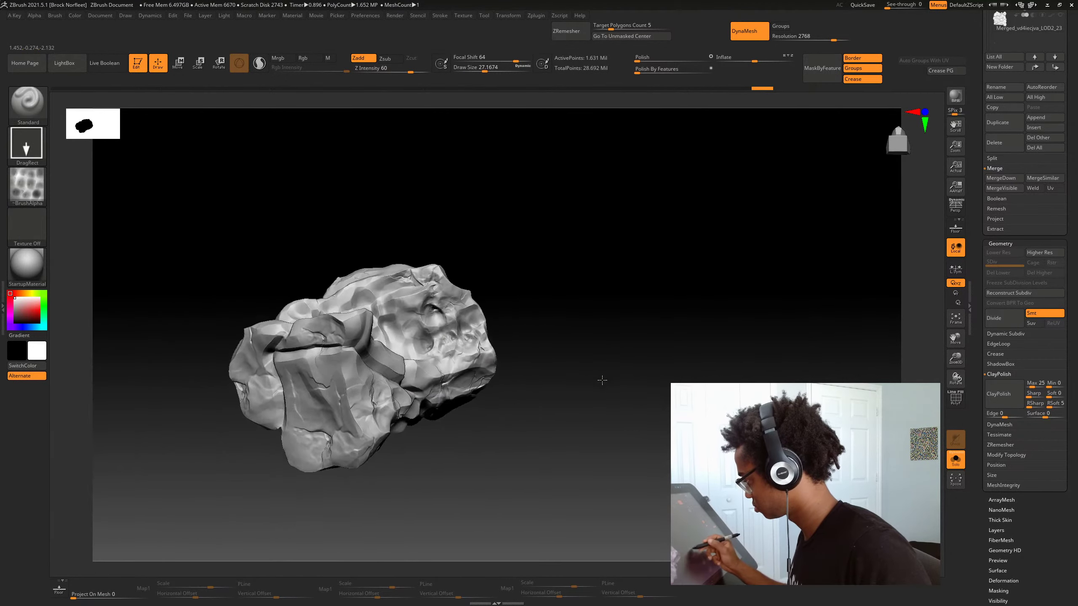
mouse_move(602, 380)
mouse_down()
mouse_move(568, 385)
mouse_move(583, 370)
mouse_move(576, 385)
mouse_move(438, 356)
mouse_move(560, 411)
mouse_move(468, 359)
mouse_move(432, 313)
mouse_up()
drag(552, 383, 531, 369)
mouse_move(504, 407)
mouse_down()
mouse_move(530, 424)
mouse_move(507, 403)
mouse_move(520, 403)
mouse_up()
drag(533, 362, 472, 324)
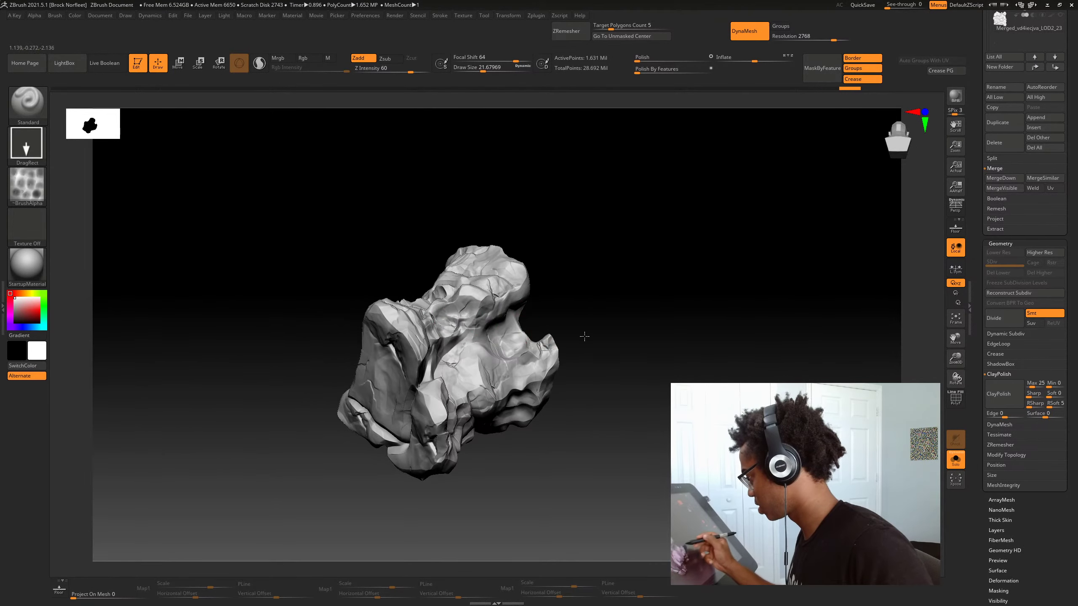
Reduce the draw size to about 14 and stamp small pits with the pitted alpha into the hollows around the rock's upper end
drag(585, 337, 605, 336)
drag(459, 302, 469, 313)
drag(565, 327, 606, 326)
drag(516, 321, 468, 301)
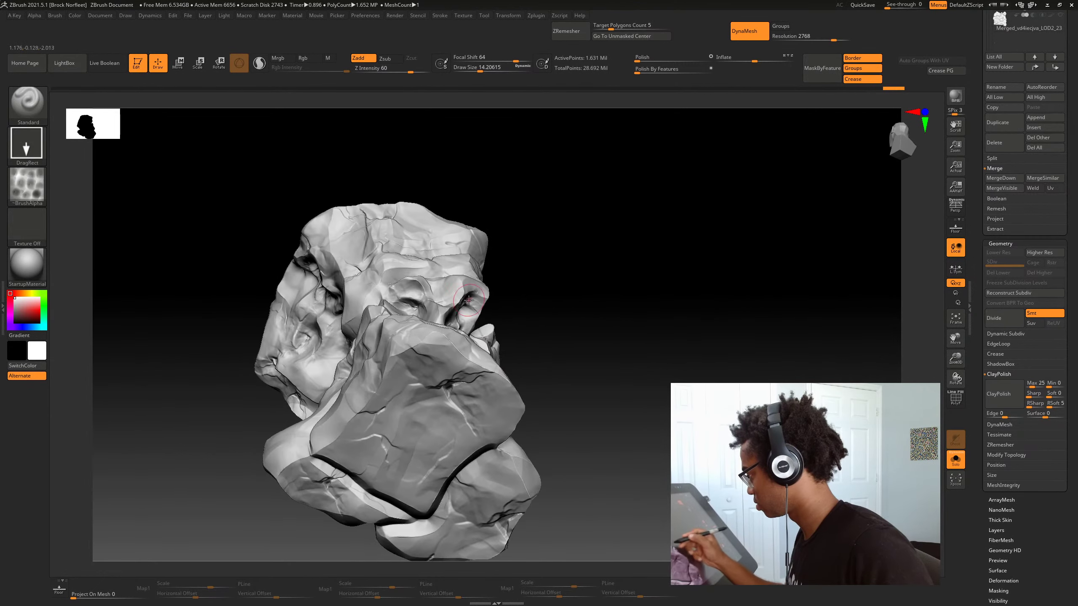
drag(581, 327, 548, 336)
drag(414, 340, 427, 355)
Trim the protruding upper edge of the rock with the ClipCurve brush and remesh it with DynaMesh
drag(628, 354, 656, 361)
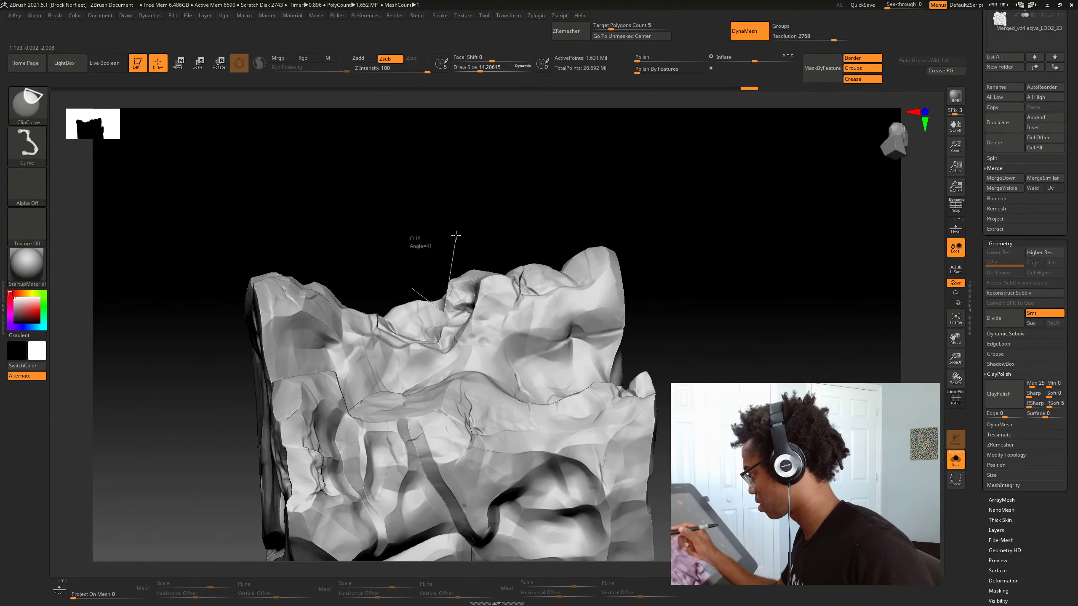
ctrl+shift+drag(468, 221, 677, 361)
alt+drag(677, 361, 680, 316)
ctrl+drag(706, 350, 677, 320)
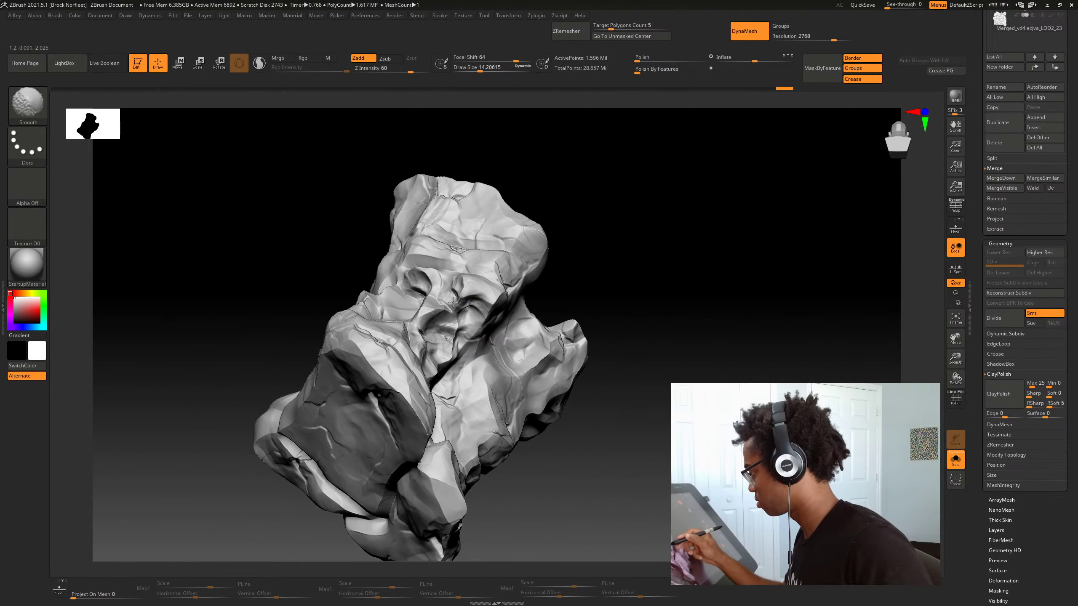
Stamp the pitted alpha over the clipped rock's lower side and base with the Standard brush
drag(598, 352, 621, 420)
drag(546, 432, 571, 463)
drag(562, 439, 610, 429)
drag(482, 423, 436, 449)
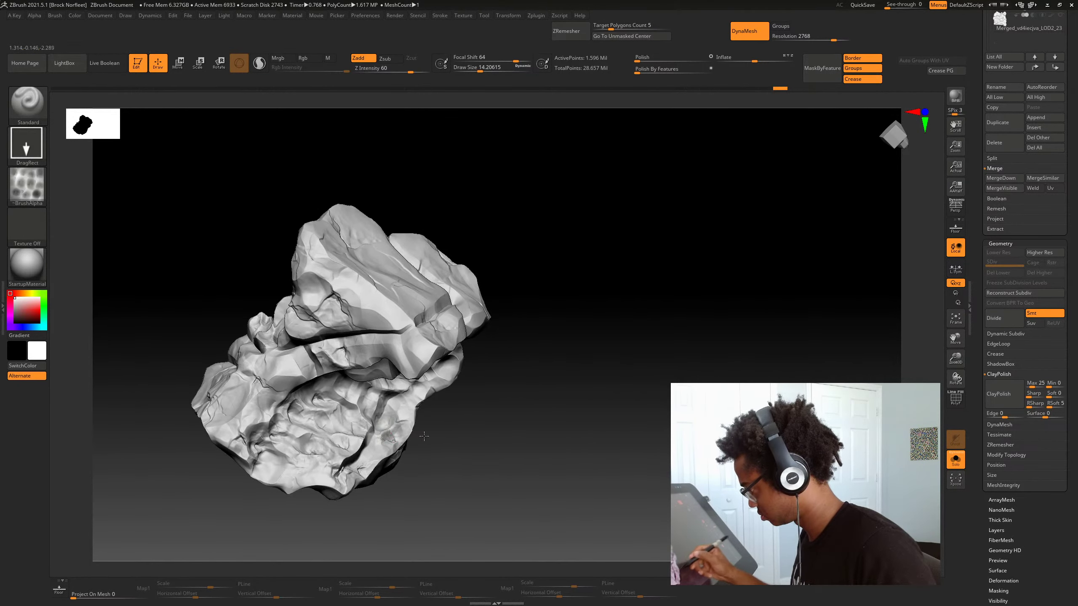
alt+drag(535, 458, 460, 497)
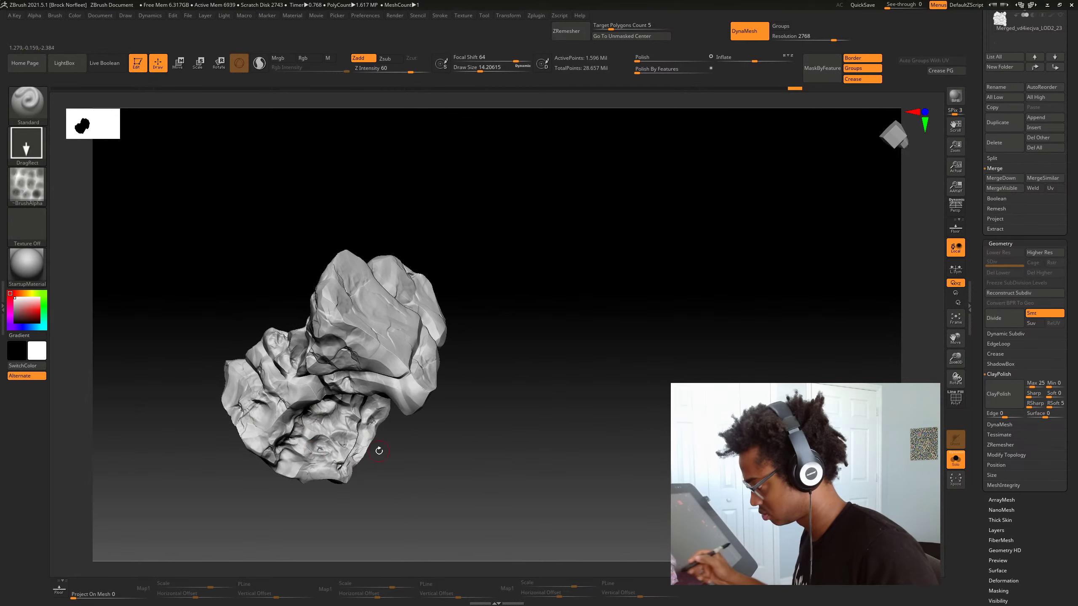
mouse_move(379, 450)
mouse_down()
mouse_move(466, 523)
mouse_move(512, 450)
mouse_move(532, 444)
mouse_move(453, 443)
mouse_up()
mouse_move(599, 443)
mouse_down()
mouse_move(616, 456)
mouse_move(571, 417)
mouse_move(616, 455)
mouse_move(675, 476)
mouse_move(610, 446)
mouse_move(536, 463)
mouse_move(602, 488)
mouse_move(552, 463)
mouse_move(515, 471)
mouse_move(551, 437)
mouse_move(515, 378)
mouse_move(467, 399)
mouse_move(348, 399)
mouse_up()
Stamp more pits on the rock's rippled side faces and lower front
key(shift+s)
key(shift+s)
mouse_move(514, 406)
mouse_down()
mouse_move(500, 439)
mouse_move(463, 443)
mouse_move(374, 403)
mouse_move(430, 375)
mouse_move(488, 385)
mouse_move(423, 360)
mouse_move(525, 428)
mouse_move(467, 425)
mouse_up()
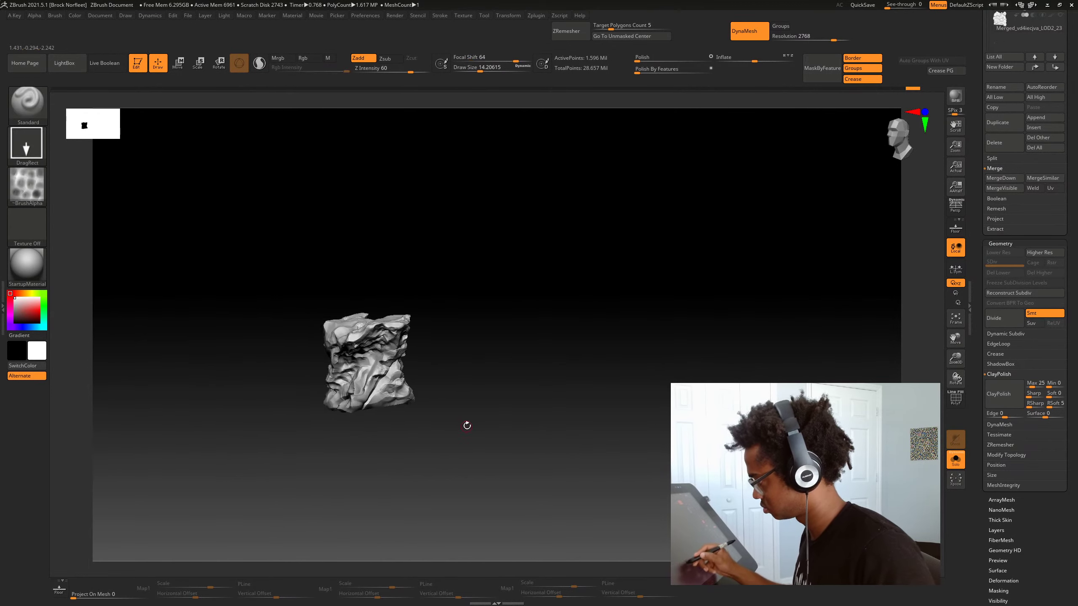
drag(555, 460, 532, 414)
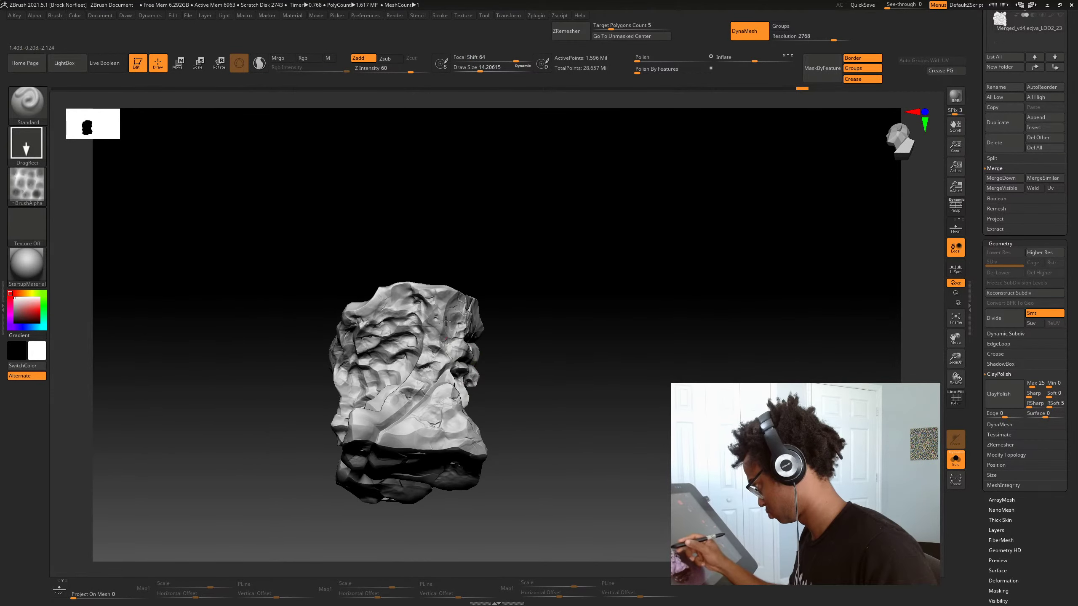
mouse_move(534, 348)
mouse_down()
mouse_move(541, 373)
mouse_move(525, 363)
mouse_move(608, 399)
mouse_move(649, 376)
mouse_move(502, 406)
mouse_move(642, 418)
mouse_up()
mouse_move(552, 428)
mouse_down()
mouse_move(576, 424)
mouse_move(571, 443)
mouse_move(426, 447)
mouse_up()
mouse_move(569, 454)
mouse_down()
mouse_move(530, 456)
mouse_move(548, 480)
mouse_move(594, 407)
mouse_move(594, 446)
mouse_up()
Switch the brush alpha to ZGrab01 and stamp its rocky detail onto the rock's smooth faces and lower side
click(39, 196)
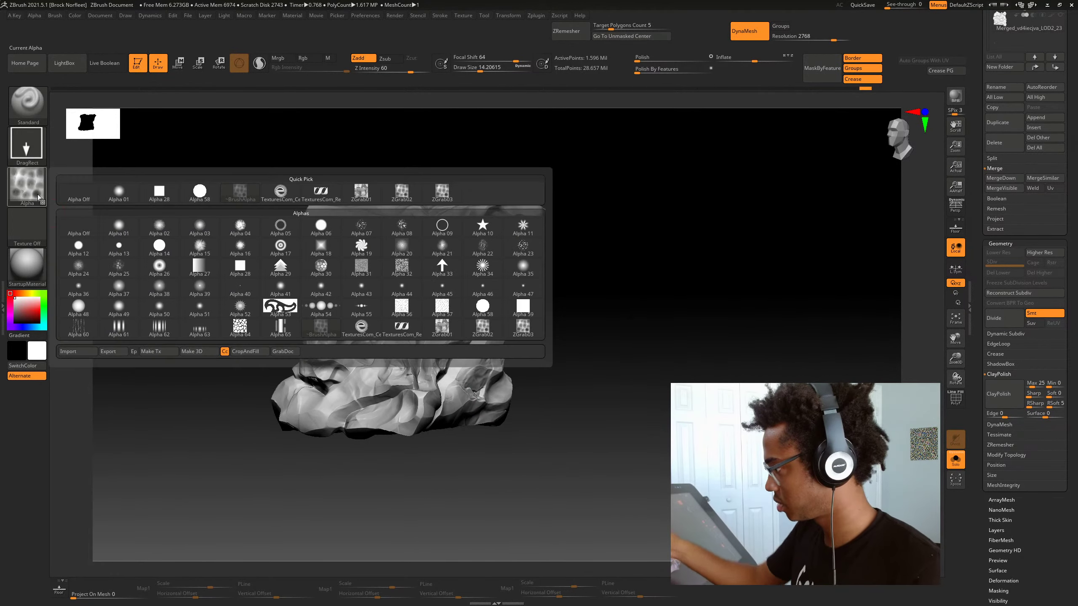
click(361, 193)
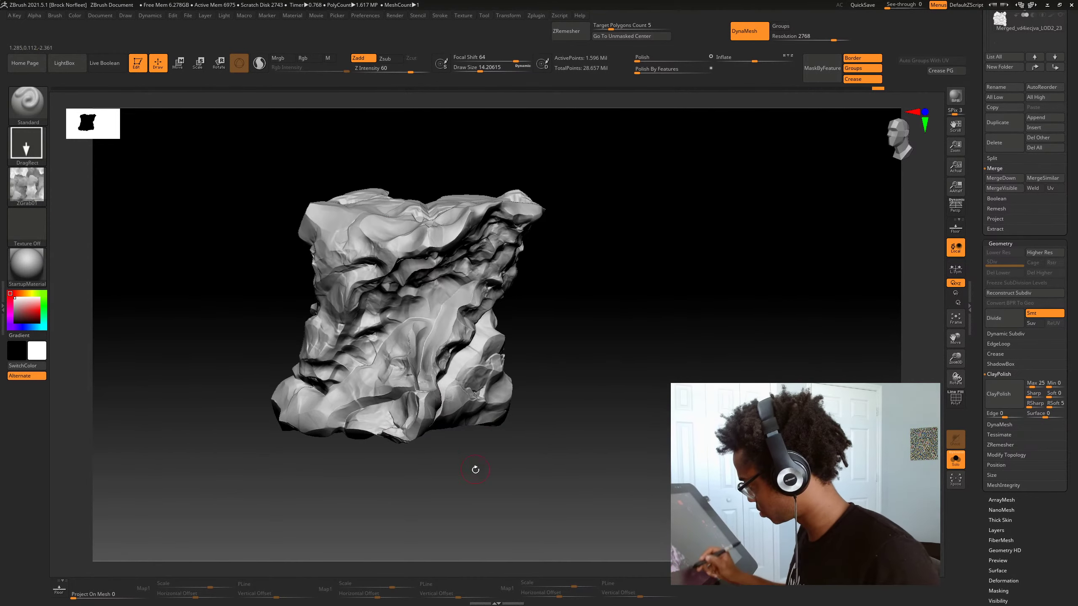
drag(475, 469, 416, 422)
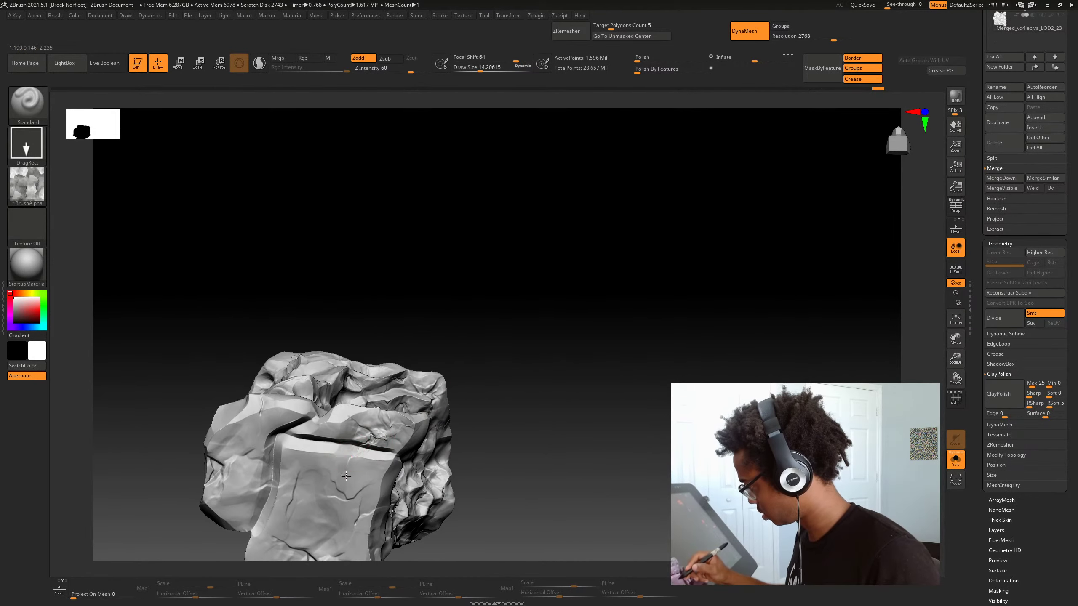
drag(342, 473, 391, 520)
drag(518, 459, 540, 456)
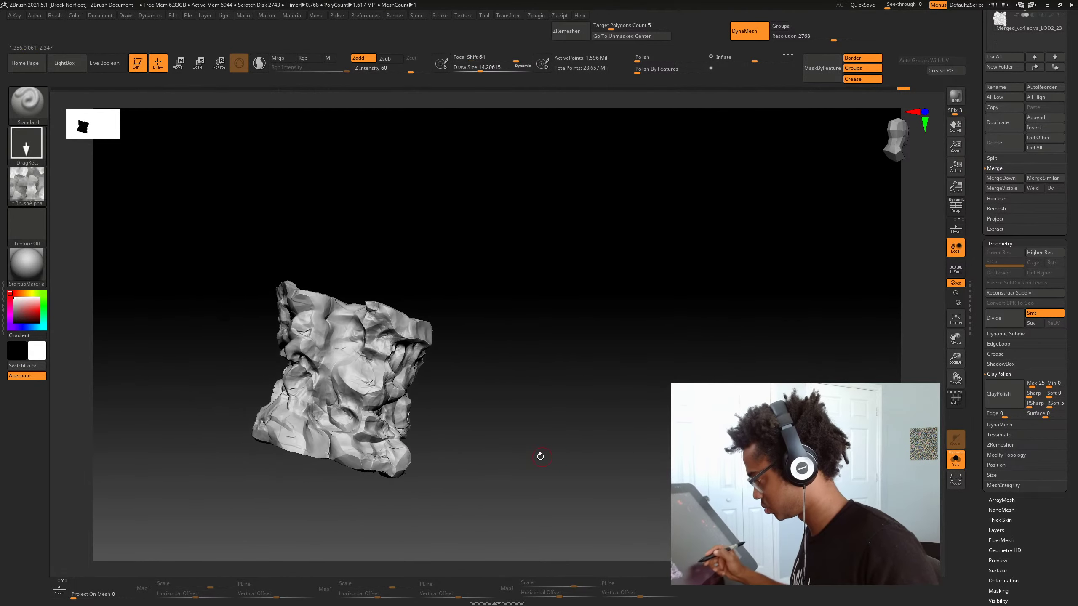
drag(295, 426, 320, 452)
drag(454, 407, 474, 500)
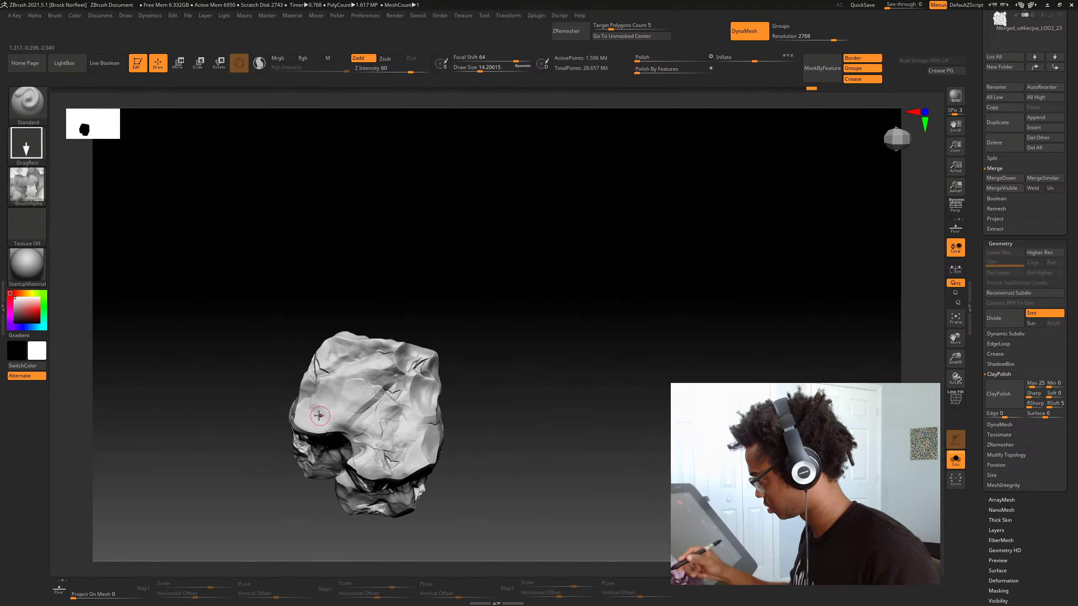
Stamp the ZGrab01 alpha on another side of the rock and open the brush's quick settings at Z Intensity
drag(510, 404, 443, 413)
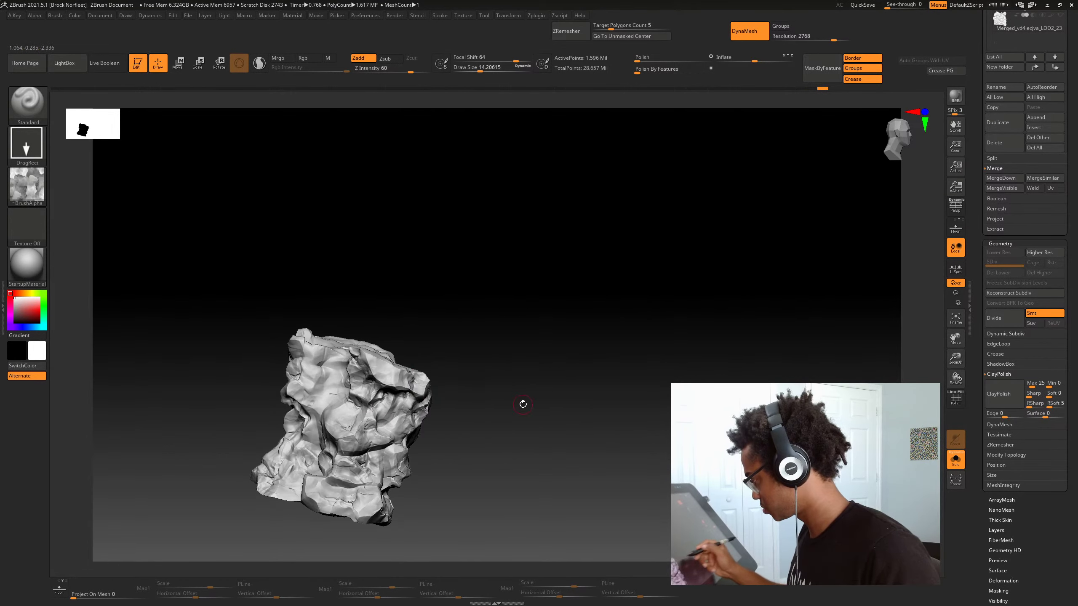
drag(523, 404, 631, 416)
drag(483, 396, 505, 408)
mouse_move(527, 476)
alt+mouse_down()
mouse_move(476, 430)
mouse_move(580, 436)
mouse_move(590, 446)
alt+mouse_up()
key(space)
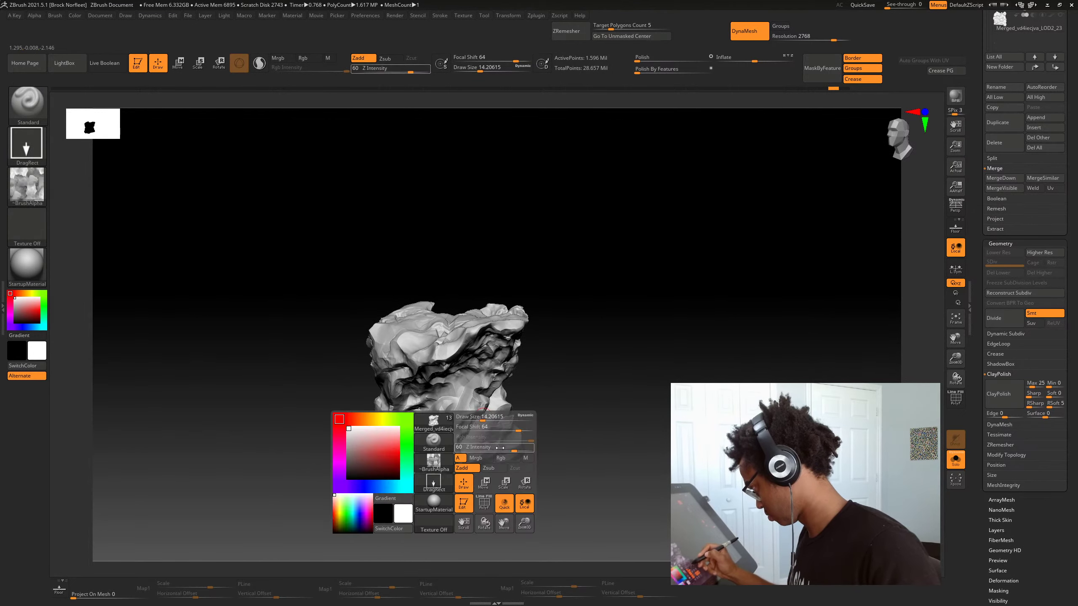
Set the Standard brush's Z Intensity to 29 and compare the isolated rock with the surrounding rock pieces
drag(500, 448, 475, 448)
shift+drag(536, 403, 560, 409)
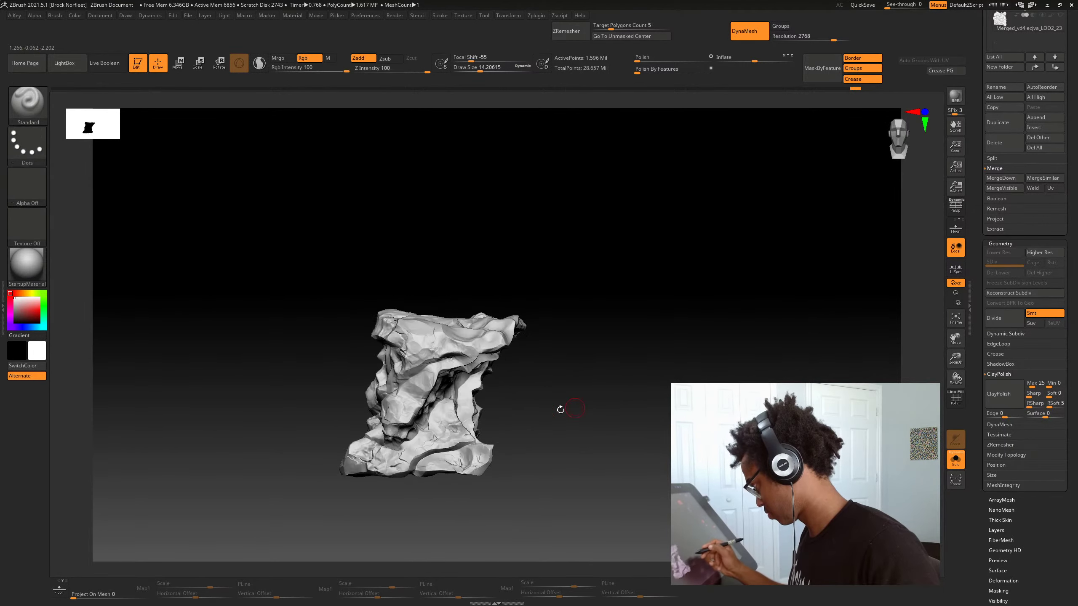
drag(494, 409, 585, 452)
click(956, 460)
alt+drag(546, 509, 652, 496)
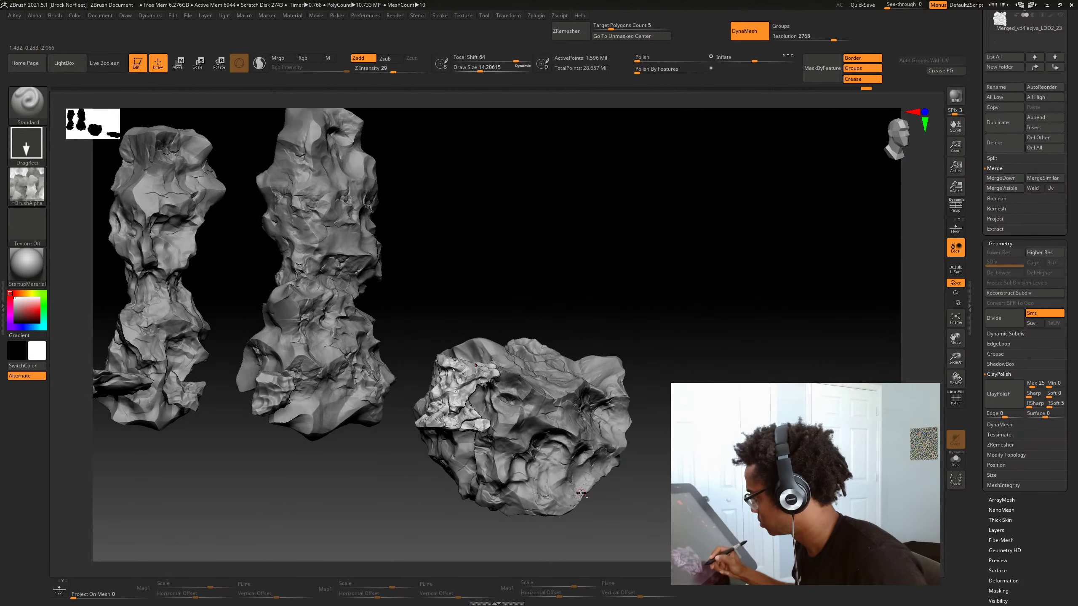
key(alt+shift+s)
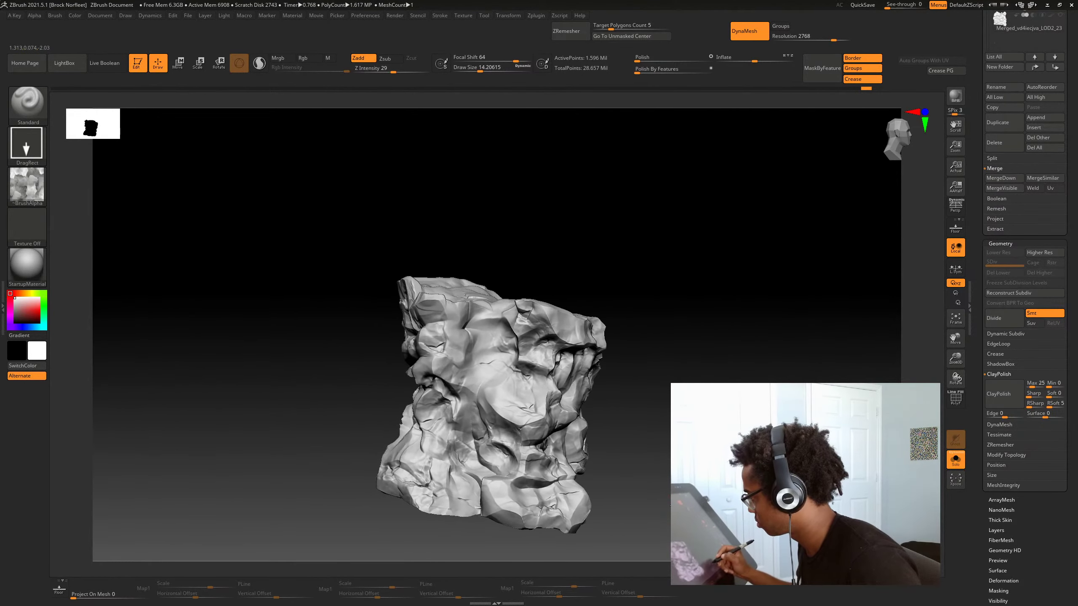
key(space)
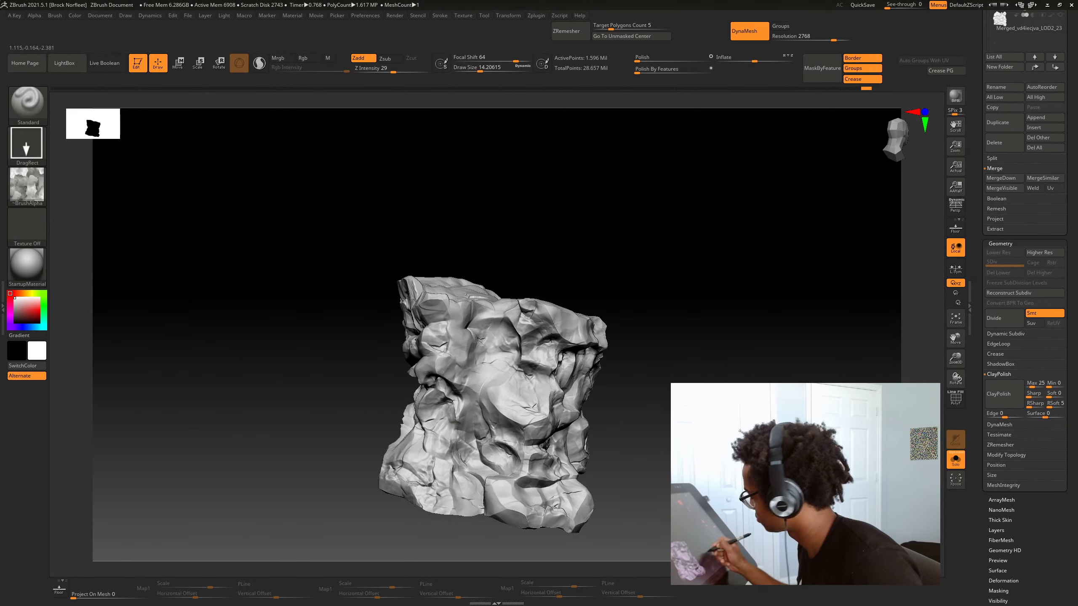
alt+drag(637, 493, 637, 441)
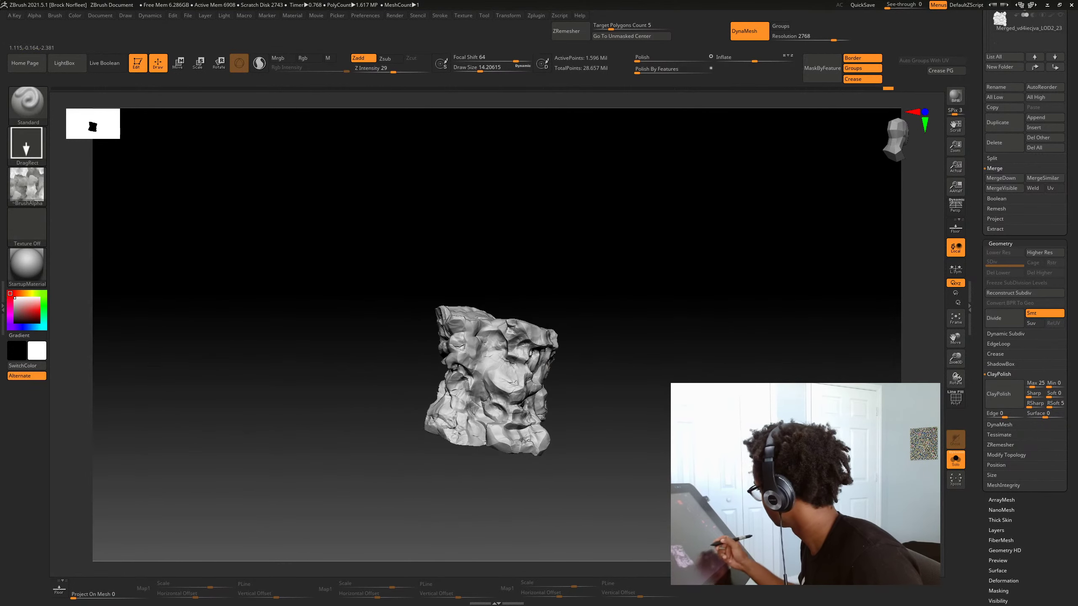
Try ClayPolish with sharpness 40 on the isolated rock
click(1030, 396)
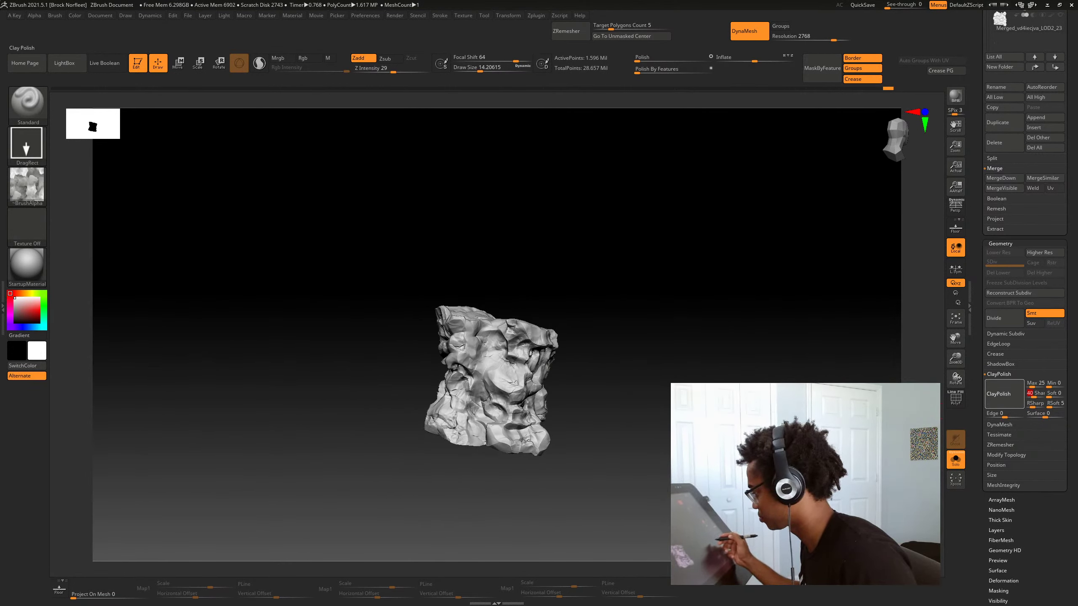
click(1004, 394)
mouse_move(657, 438)
alt+mouse_down()
mouse_move(657, 488)
mouse_move(662, 476)
alt+mouse_up()
ctrl+click(649, 458)
drag(653, 467, 764, 467)
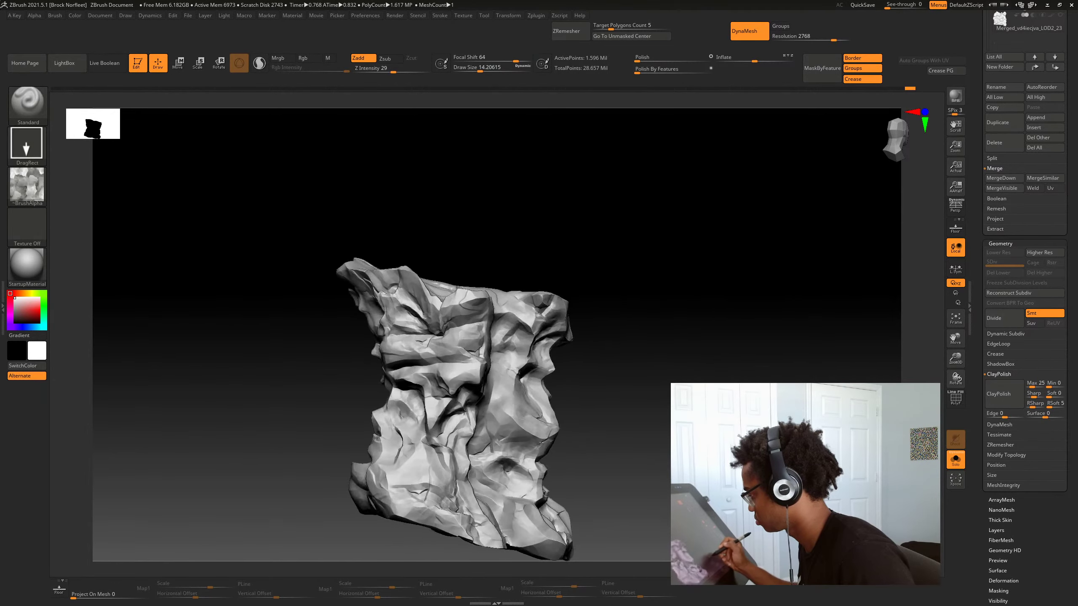
mouse_move(662, 424)
mouse_down()
mouse_move(763, 425)
mouse_move(654, 488)
mouse_up()
key(ctrl+z)
key(ctrl+z)
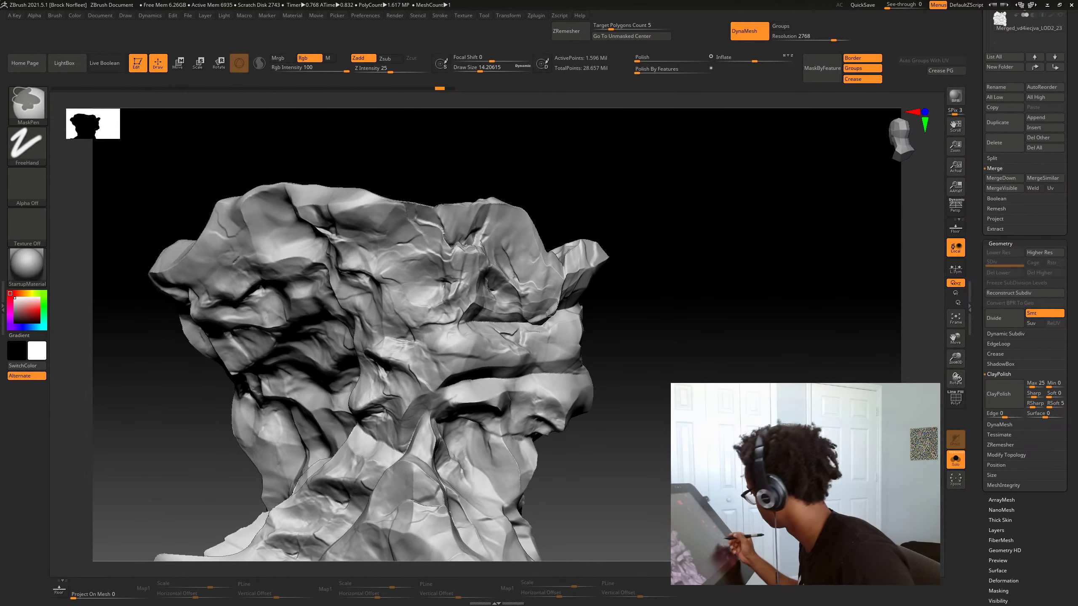
click(1026, 395)
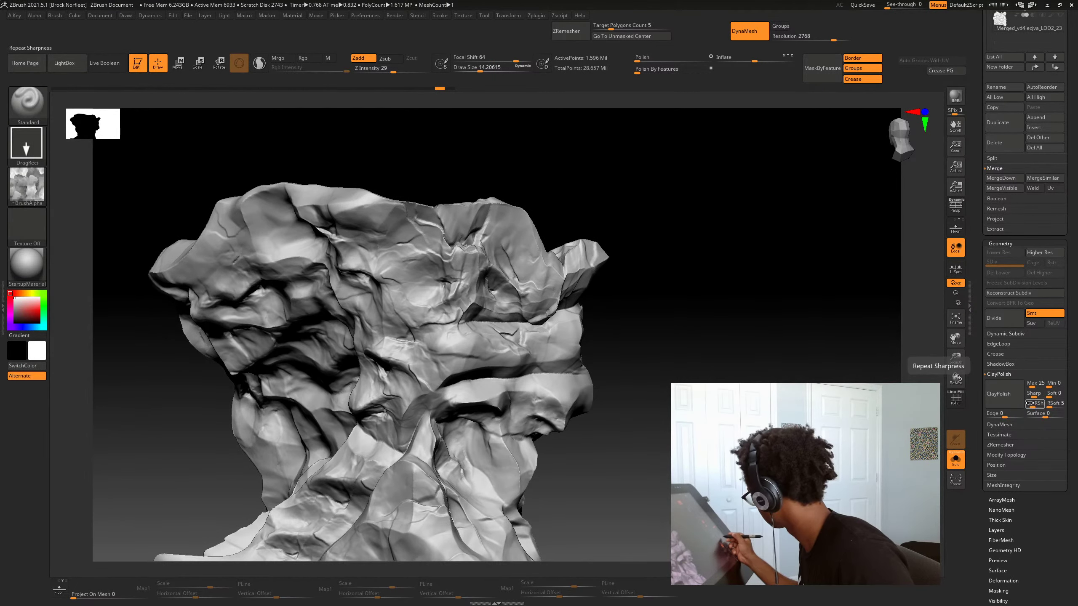
Carve a fine crease into the rock's central crevice using the DamStandard brush at a Draw Size of about 8.4
alt+drag(654, 471, 668, 449)
key(b)
key(d)
key(s)
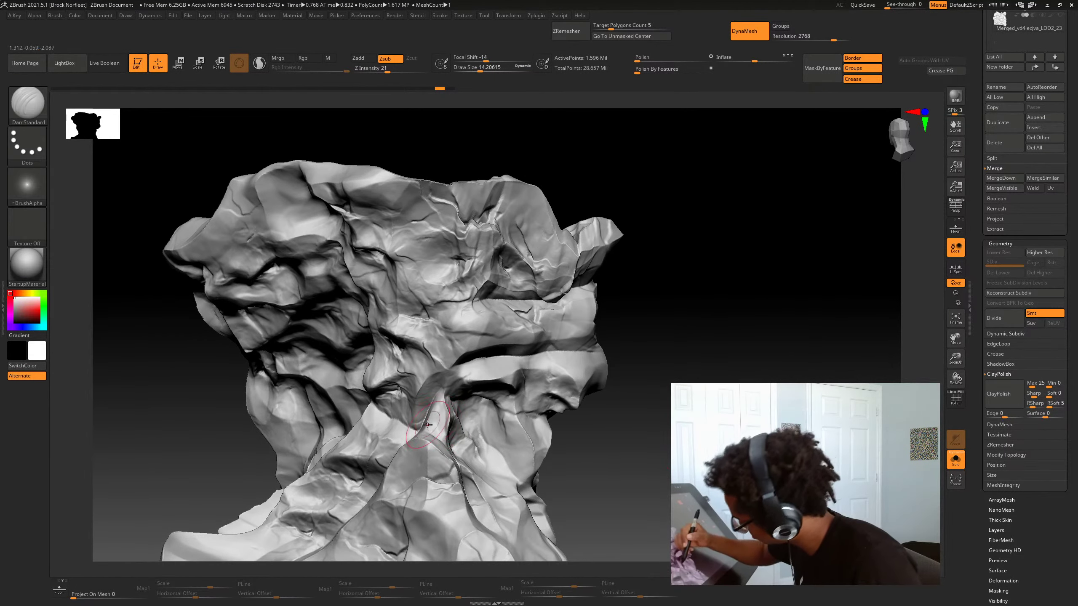
key(space)
drag(442, 438, 437, 438)
drag(435, 424, 432, 428)
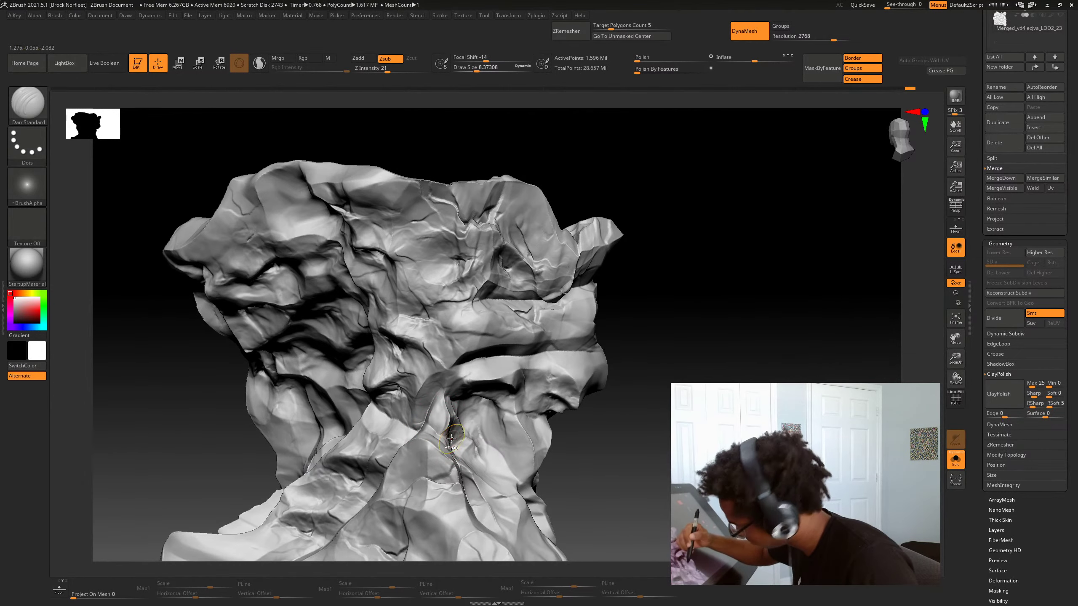
Cut a crack along the central crevice using the Slash3 brush
key(b)
key(s)
key(l)
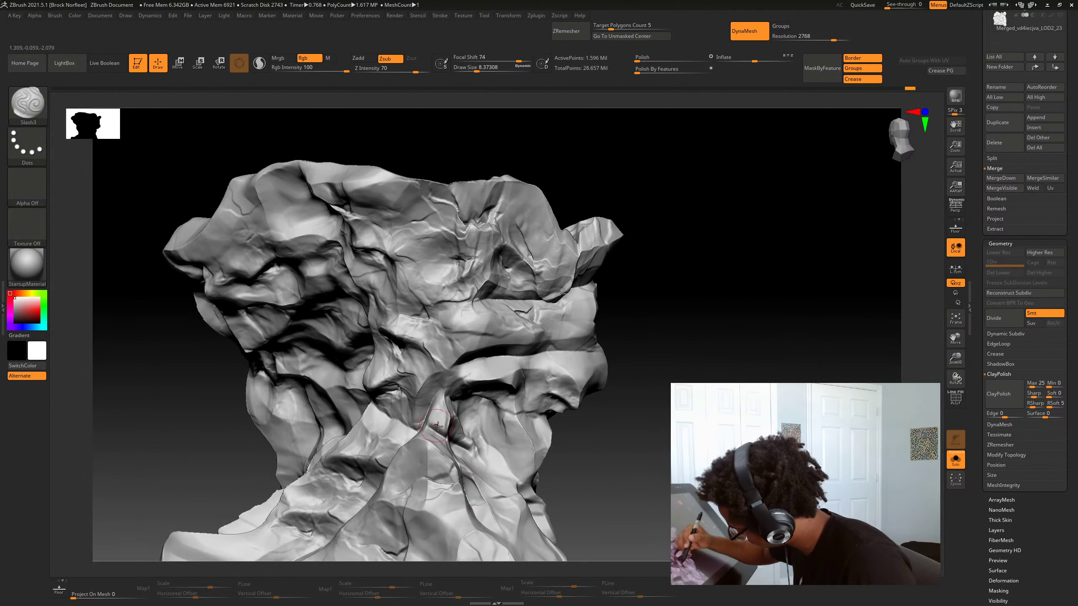
drag(597, 429, 666, 451)
key(ctrl+z)
mouse_move(480, 453)
right_down()
mouse_move(512, 424)
mouse_move(384, 418)
mouse_move(450, 427)
right_up()
key(shift)
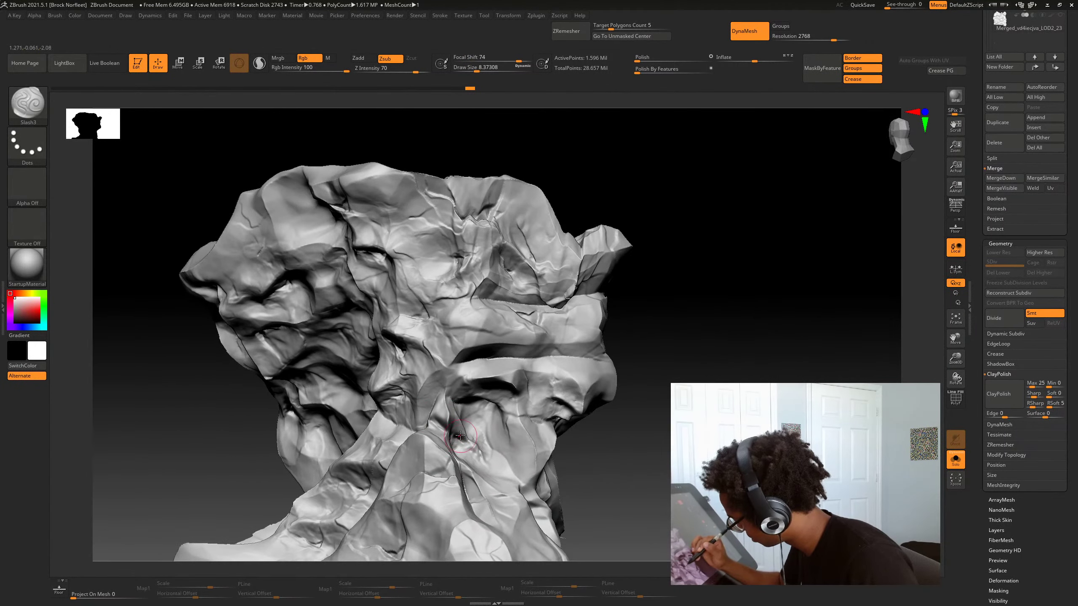
Build up material around the central crevice using the ClayBuildup brush at a Draw Size of about 13.3
key(b)
key(c)
key(b)
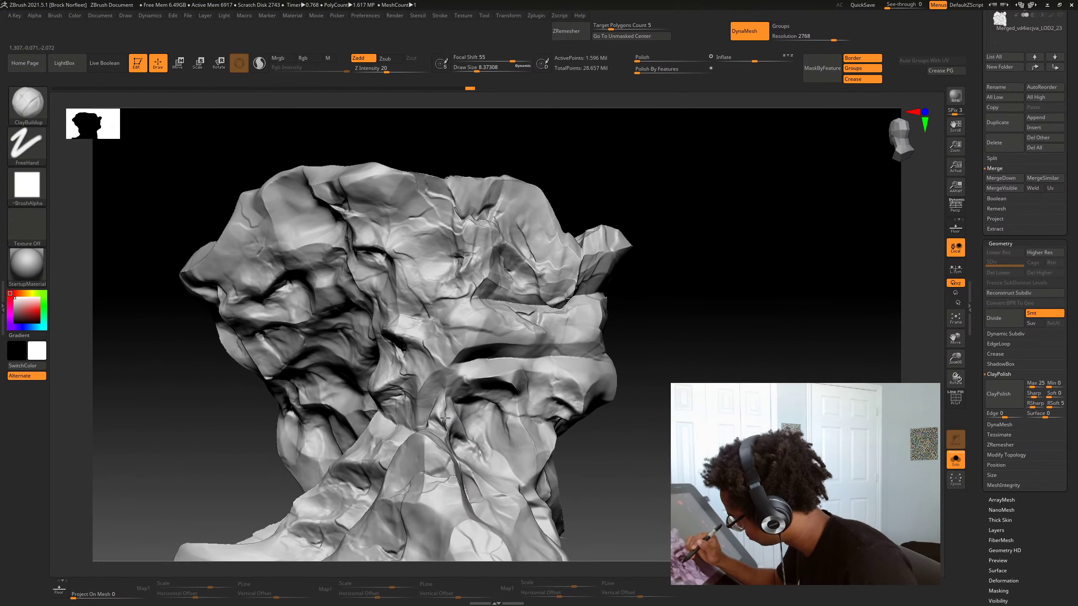
key(space)
click(445, 417)
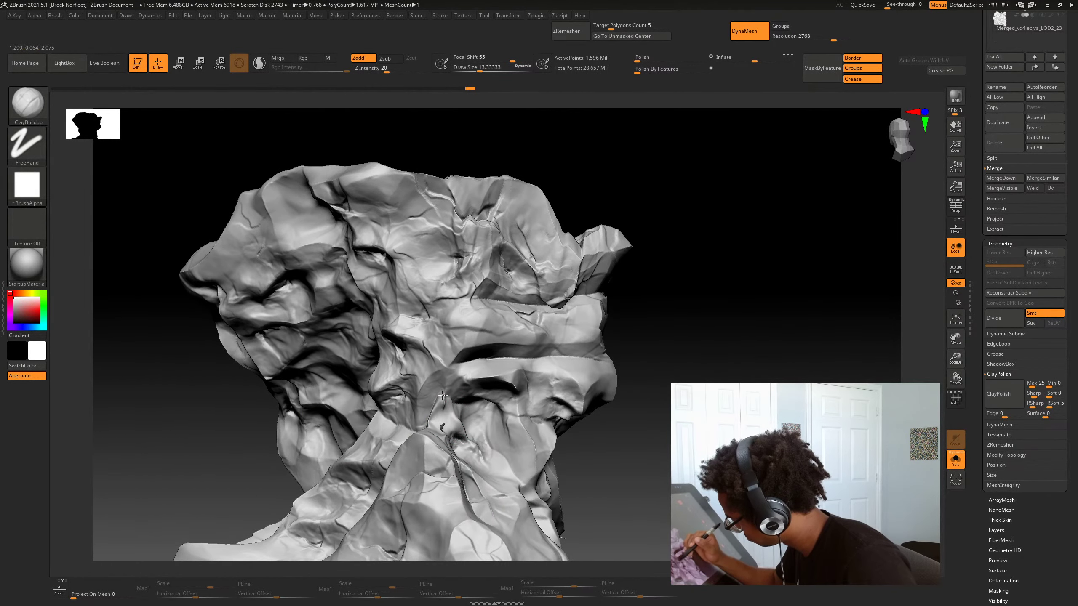
key(a)
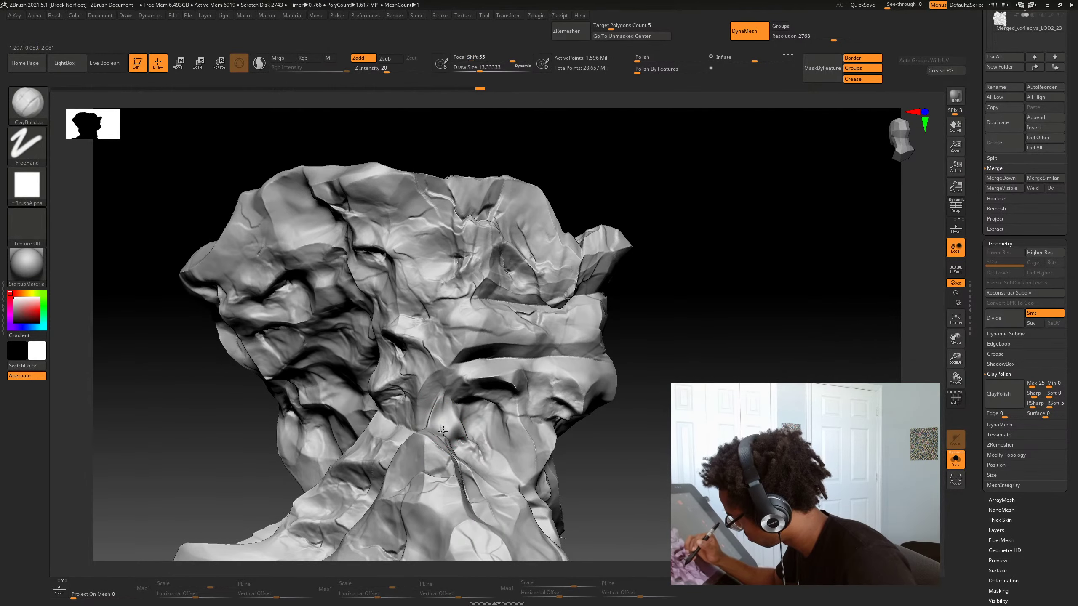
Stamp the rock alpha over the crevice using the Standard brush and set its Z Intensity to 44
key(b)
key(s)
key(t)
mouse_move(451, 426)
mouse_down()
mouse_move(478, 432)
mouse_move(480, 454)
mouse_up()
key(space)
mouse_move(603, 446)
alt+mouse_down()
mouse_move(613, 416)
mouse_move(648, 463)
mouse_move(455, 422)
alt+mouse_up()
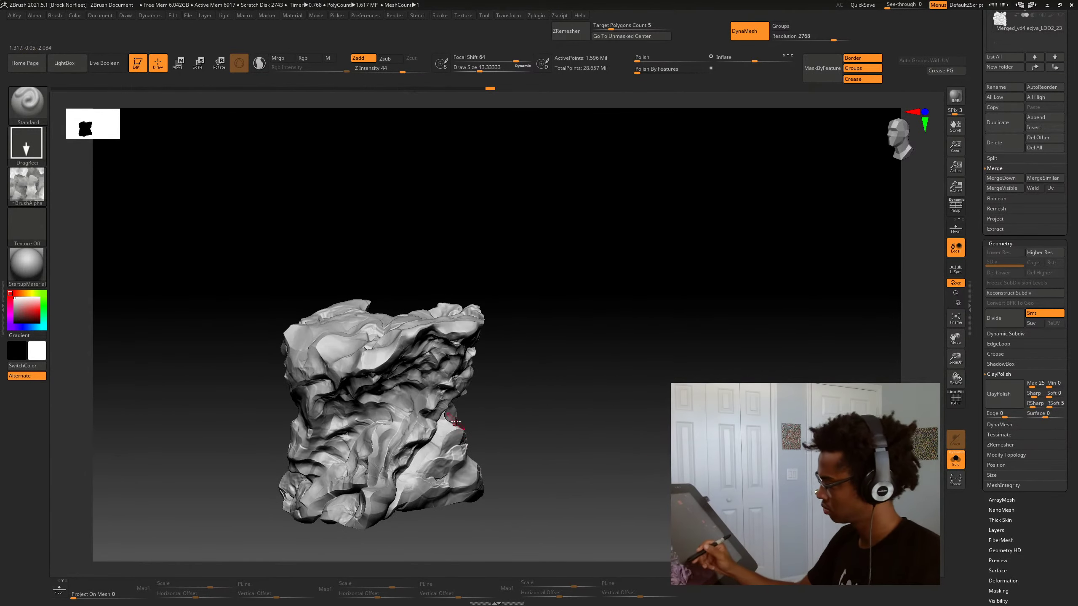
Try clipping the rock's narrow waist with ClipCurve and smoothing the clipped area
mouse_move(568, 439)
mouse_down()
mouse_move(536, 441)
mouse_move(603, 450)
mouse_move(624, 497)
mouse_up()
ctrl+right_drag(636, 504, 643, 525)
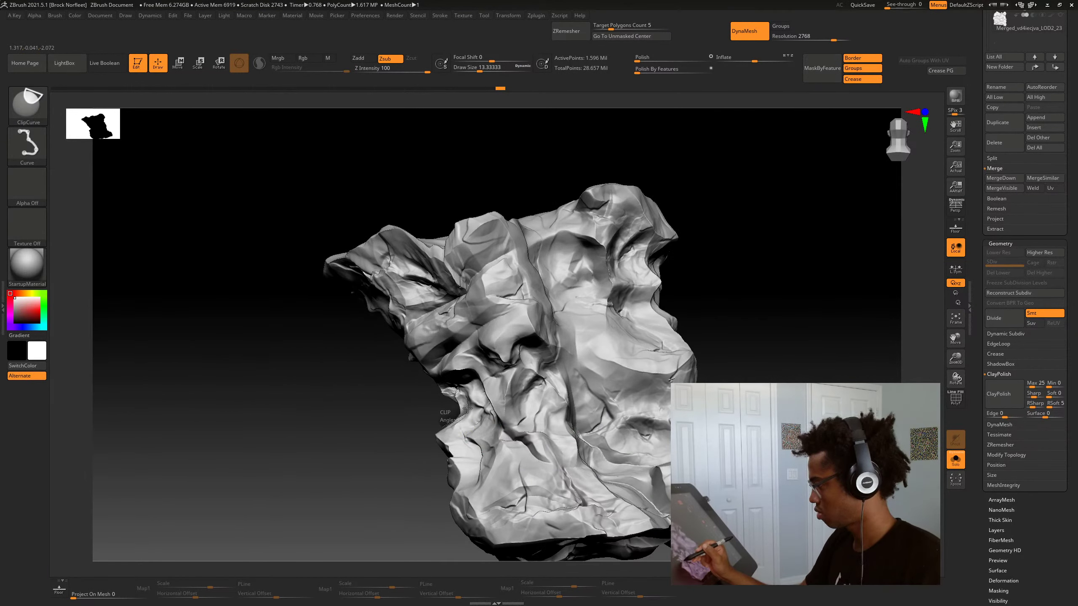
ctrl+shift+drag(344, 405, 344, 404)
mouse_move(396, 469)
mouse_down()
mouse_move(583, 423)
mouse_move(467, 410)
mouse_up()
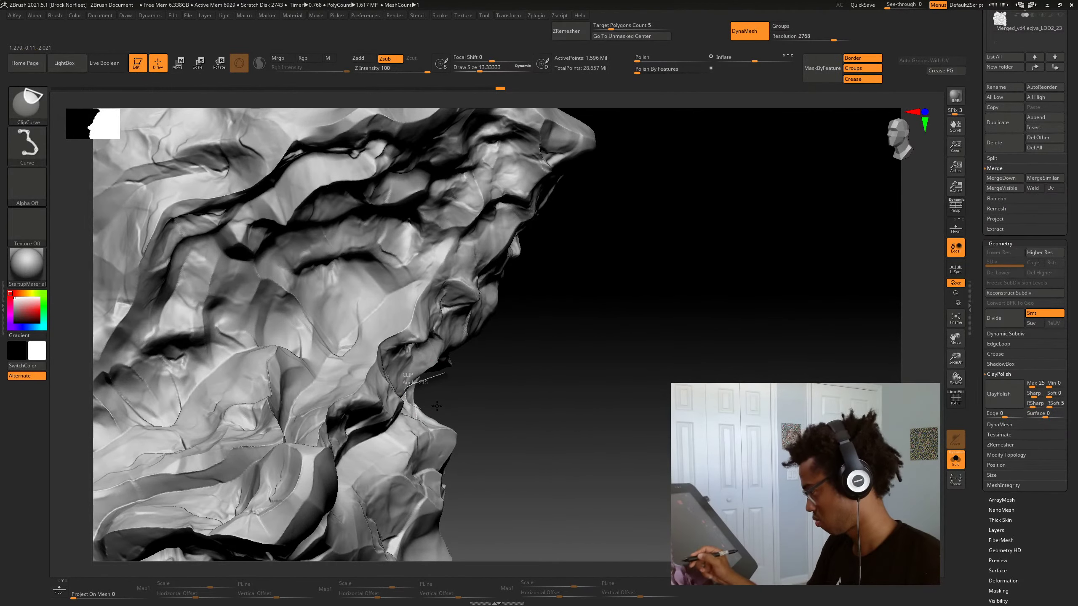
drag(630, 425, 541, 439)
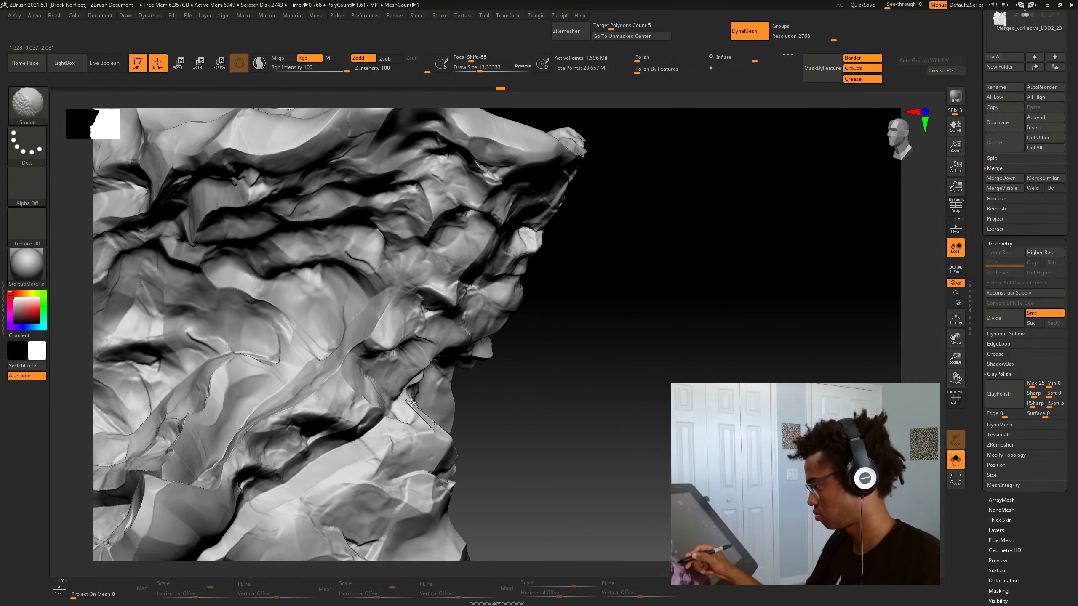
shift+drag(411, 403, 402, 421)
key(ctrl+z)
key(ctrl+z)
ctrl+right_drag(558, 453, 651, 459)
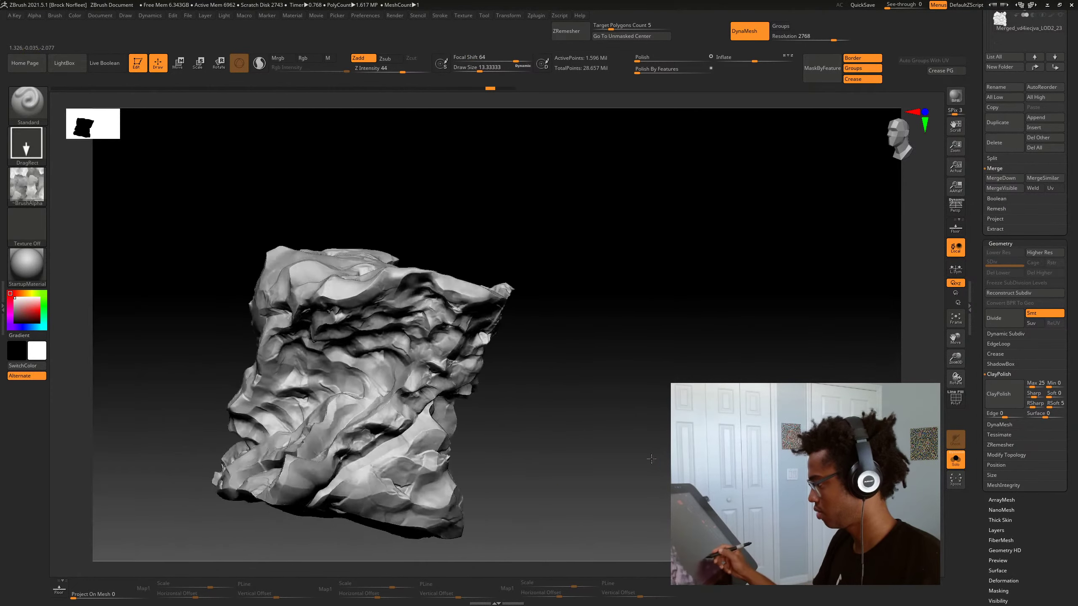
Reshape the ledge at the rock's narrow waist using the Move brush
mouse_move(651, 459)
mouse_down()
mouse_move(578, 463)
mouse_move(594, 395)
mouse_move(636, 404)
mouse_move(636, 450)
mouse_move(595, 438)
mouse_up()
alt+drag(603, 395, 610, 439)
key(b)
key(m)
key(v)
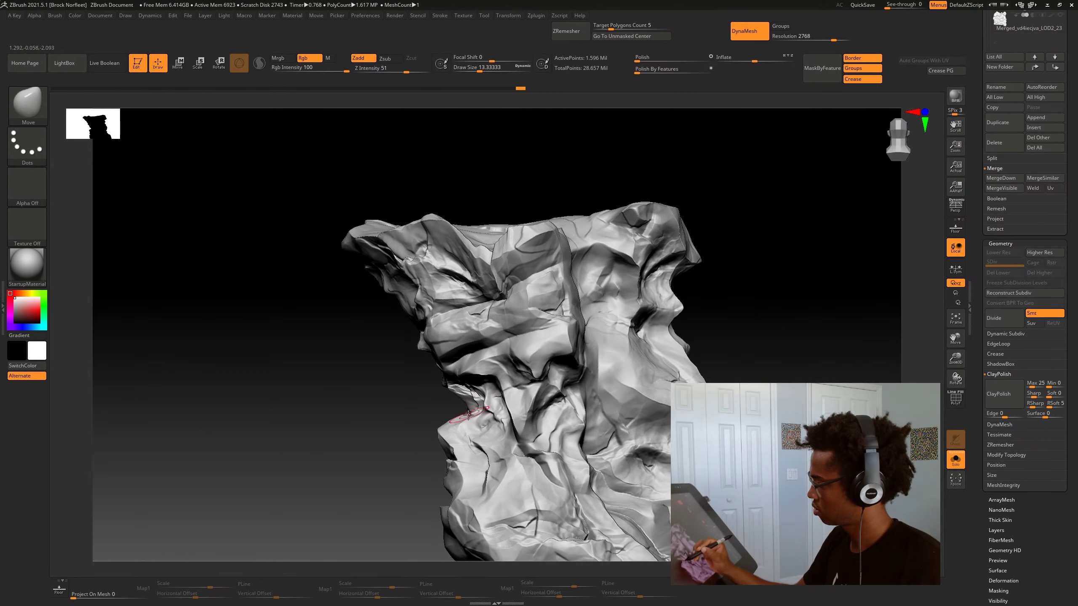
mouse_move(466, 420)
right_down()
mouse_move(454, 422)
mouse_move(442, 382)
right_up()
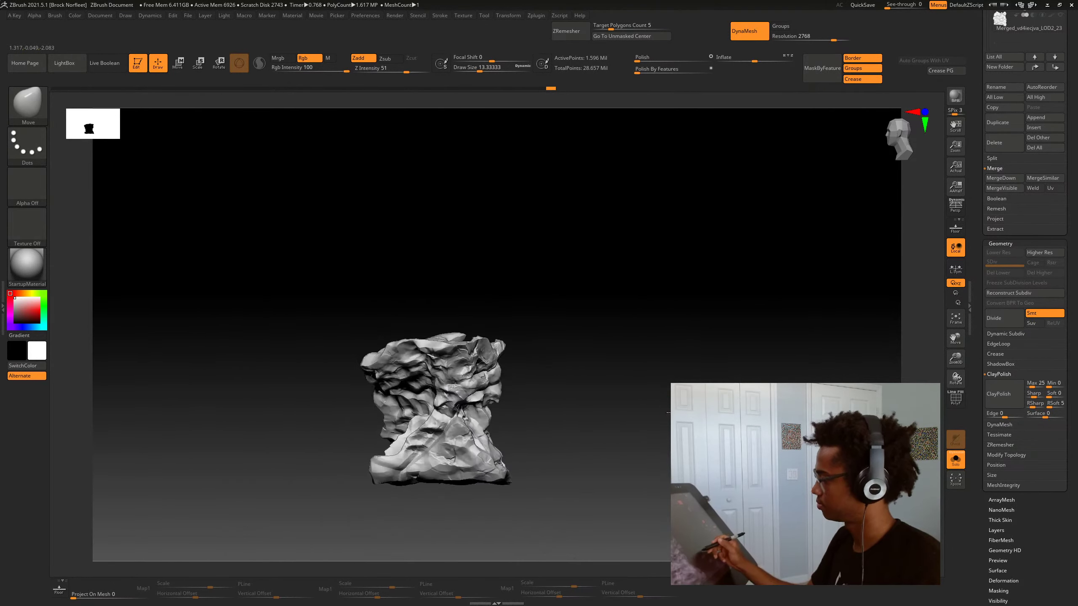
Try ClayPolish on the reshaped rock and adjust its sharpness
right_drag(619, 418, 643, 425)
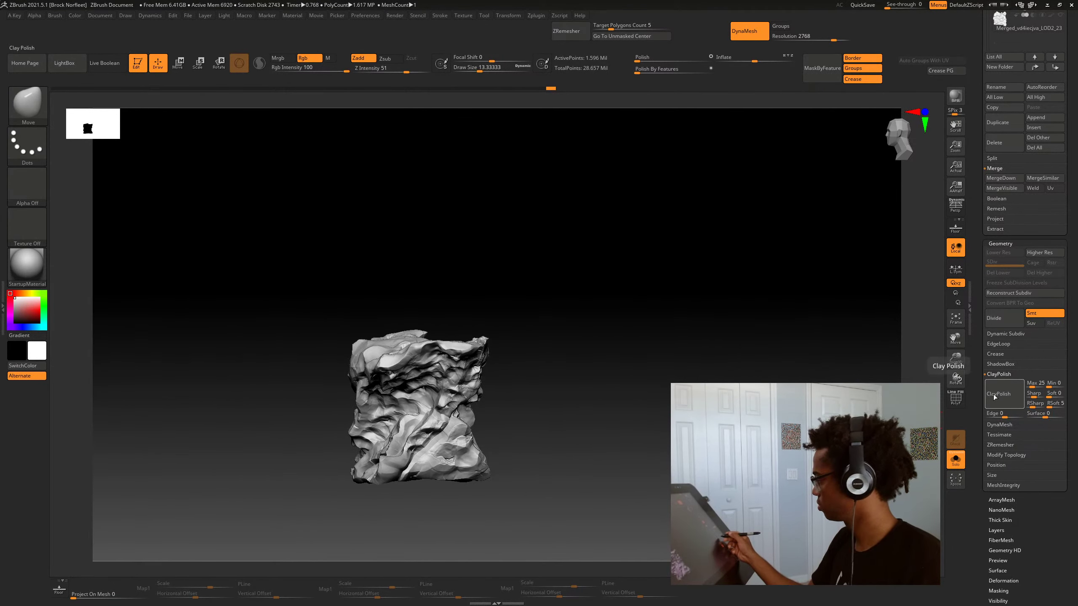
key(ctrl+z)
click(1032, 398)
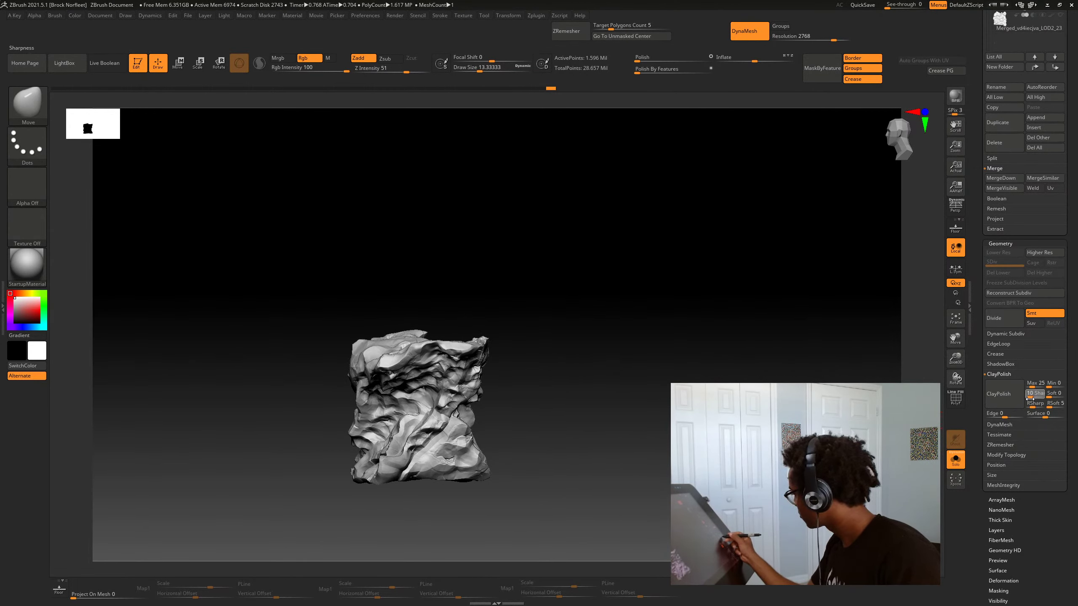
Leave the isolated view and show the full set of rock pieces
ctrl+right_drag(555, 452, 611, 498)
key(alt+s)
key(f)
alt+click(649, 365)
right_drag(675, 475, 601, 510)
alt+right_drag(566, 448, 607, 310)
right_drag(607, 310, 549, 519)
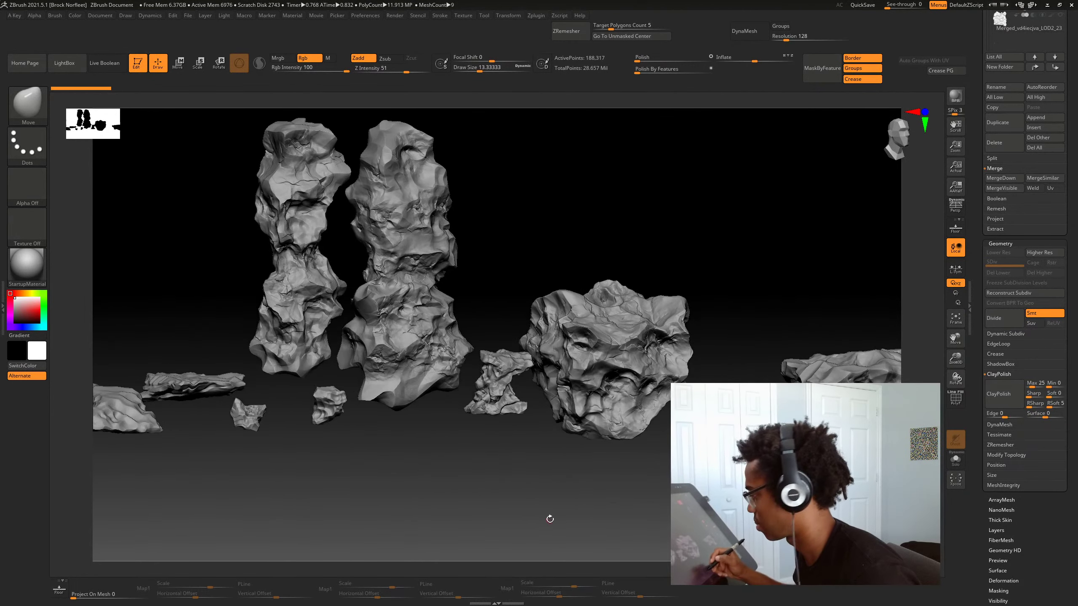
Select the small rock between the two tall pillars, frame it and isolate it
alt+click(326, 416)
key(f)
right_drag(414, 457, 458, 487)
key(shift+alt+s)
ctrl+right_drag(459, 486, 499, 504)
Try stamping the rock alpha onto the small rock's front face using the Standard brush
key(b)
key(s)
key(t)
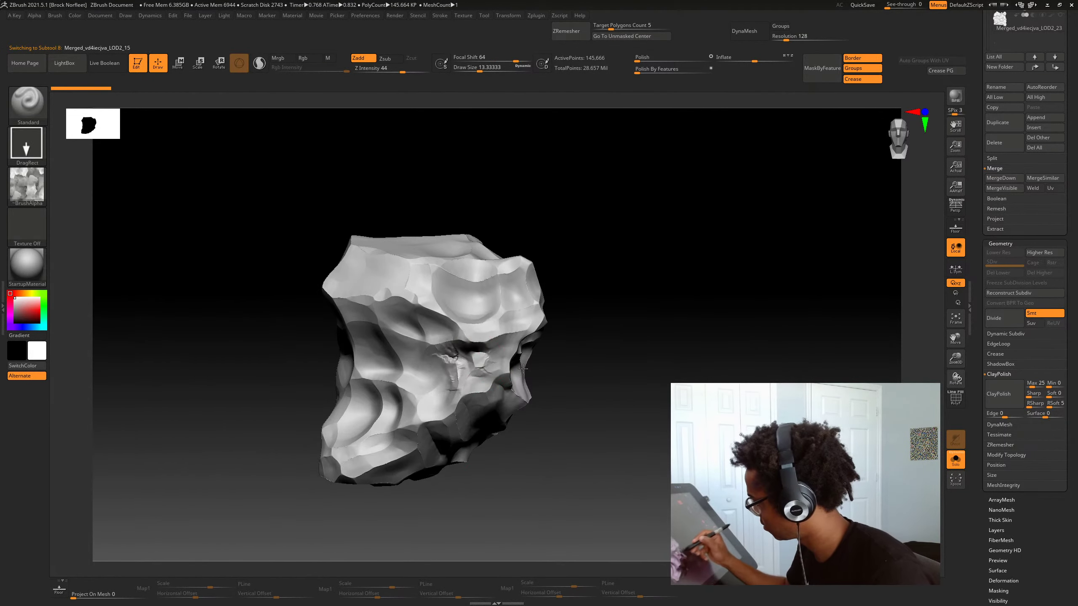
right_drag(523, 369, 585, 385)
right_drag(368, 445, 379, 388)
right_drag(439, 462, 636, 455)
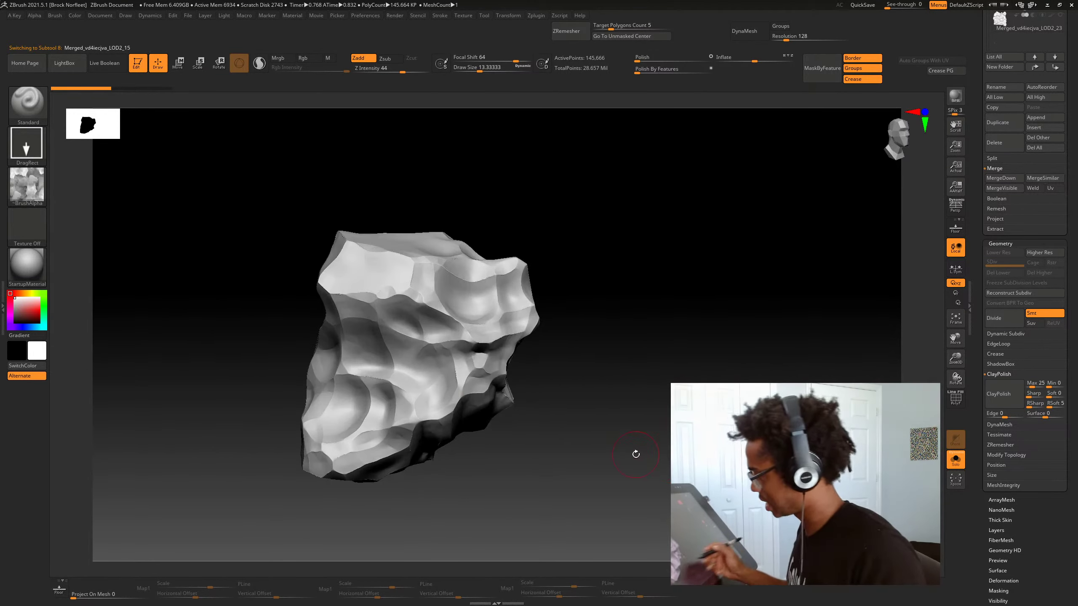
mouse_move(545, 388)
right_down()
mouse_move(603, 380)
mouse_move(624, 390)
mouse_move(560, 375)
right_up()
drag(438, 357, 565, 393)
key(ctrl+z)
Undo a repeated stamp on the small rock and set the Standard brush's Z Intensity to 14
key(space)
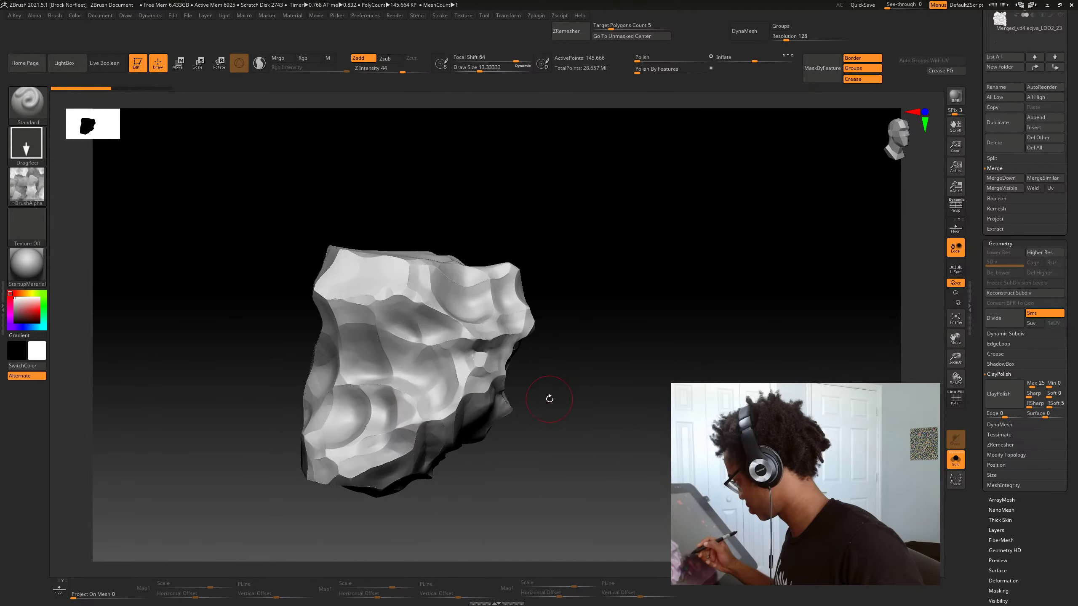
drag(425, 367, 555, 400)
key(ctrl+z)
key(space)
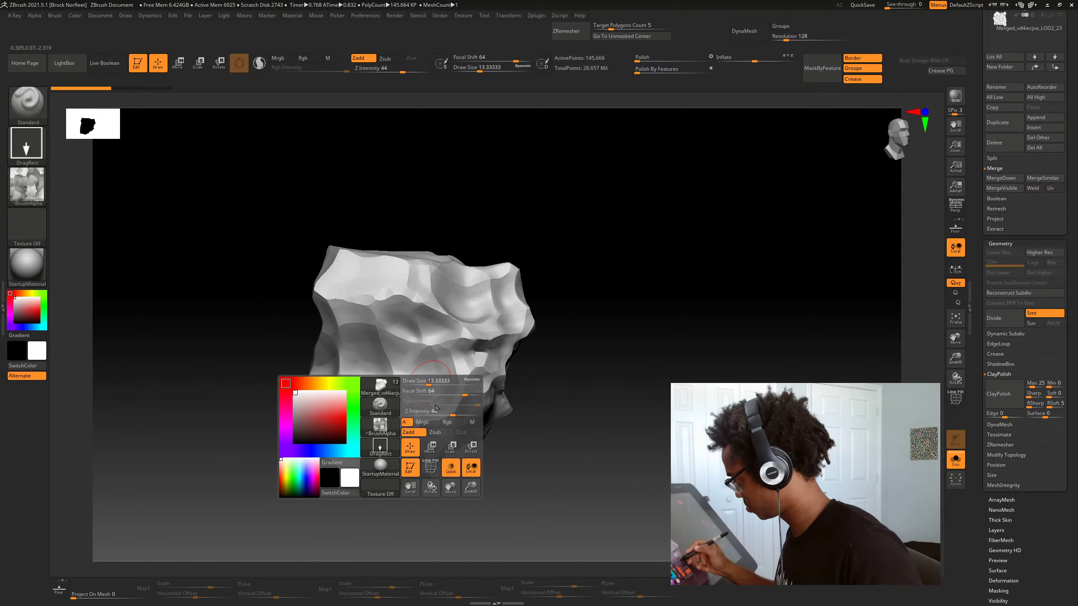
click(432, 412)
key(ctrl)
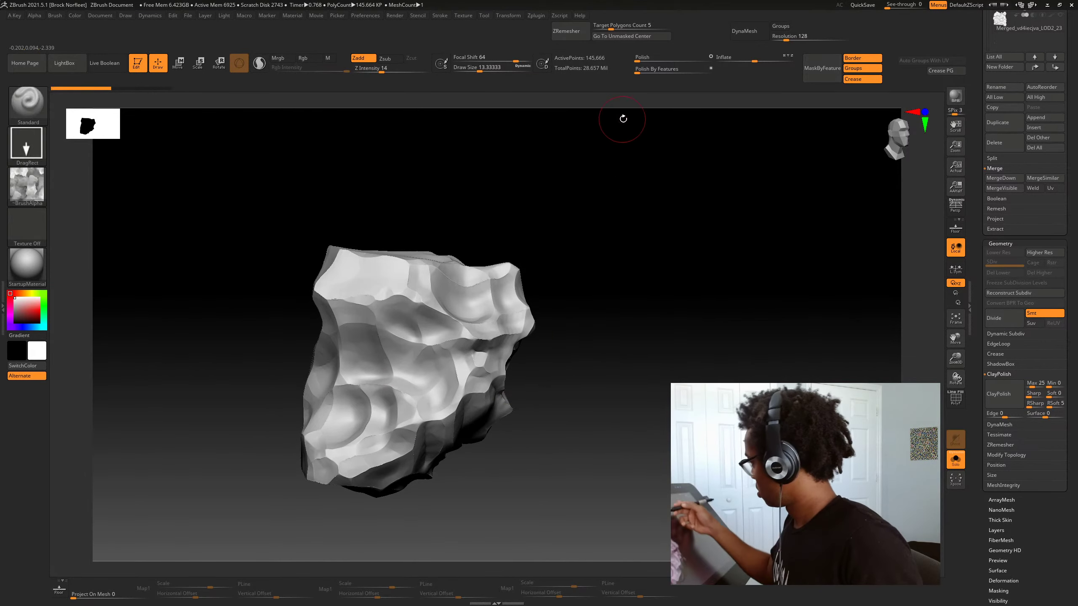
Try remeshing the small rock with DynaMesh at a resolution of 1200
click(748, 34)
key(ctrl+z)
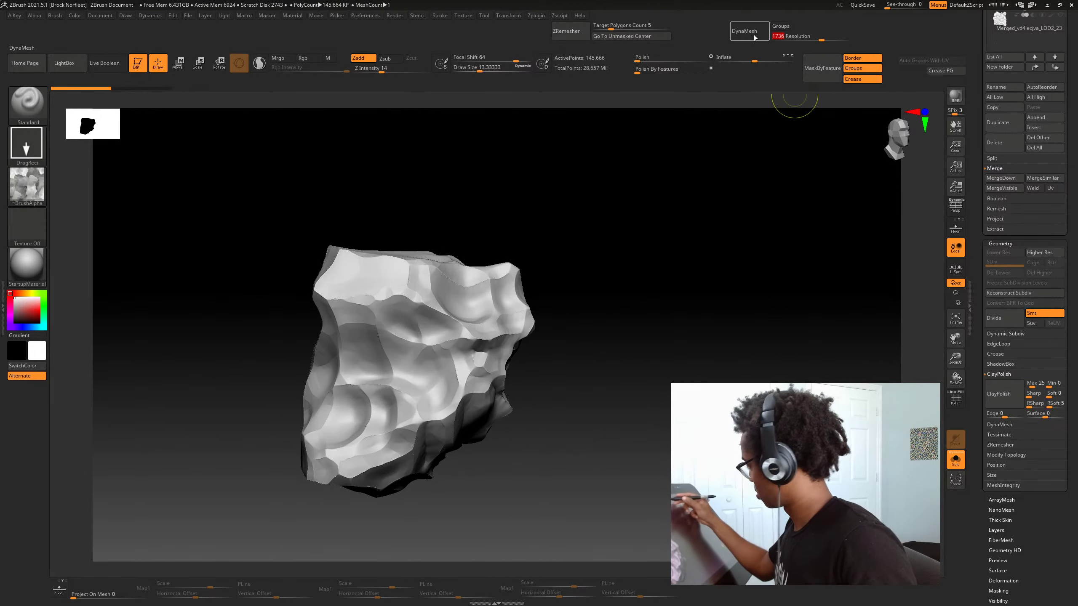
key(ctrl+shift+z)
drag(821, 40, 804, 40)
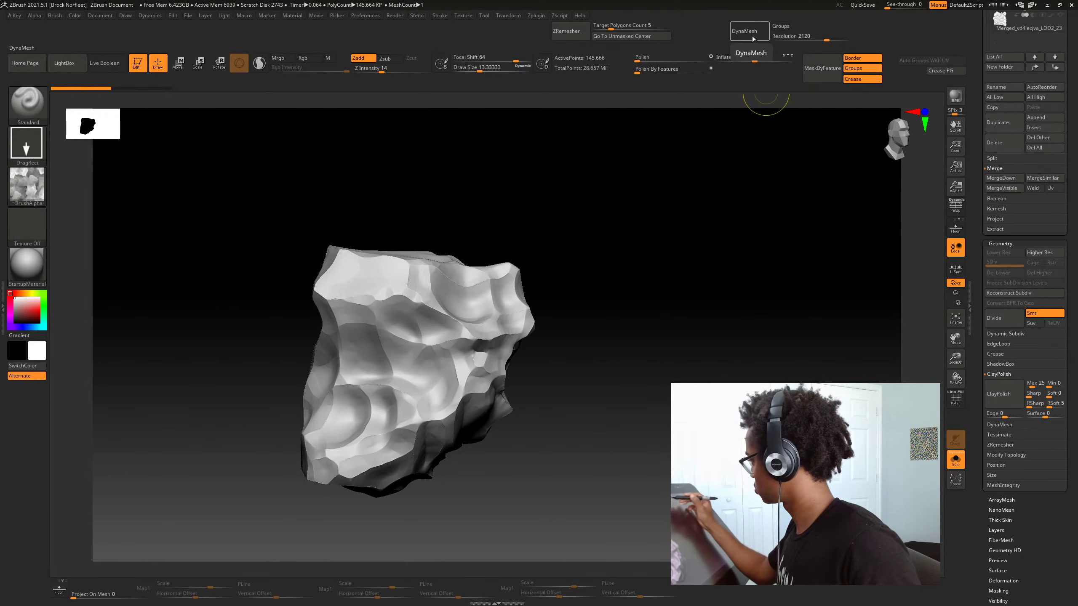
key(ctrl+z)
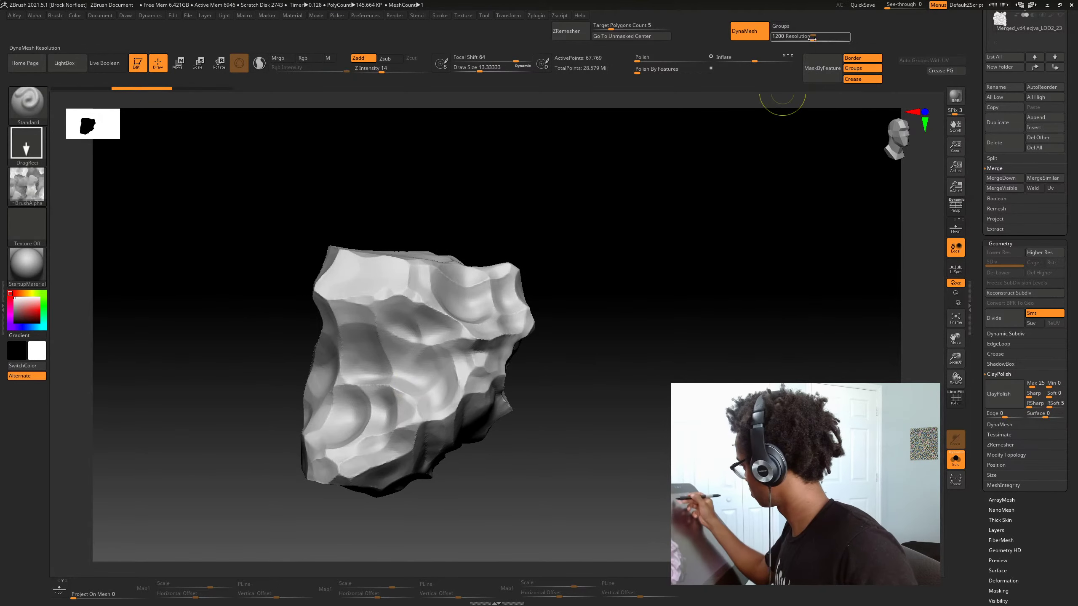
click(805, 76)
key(ctrl)
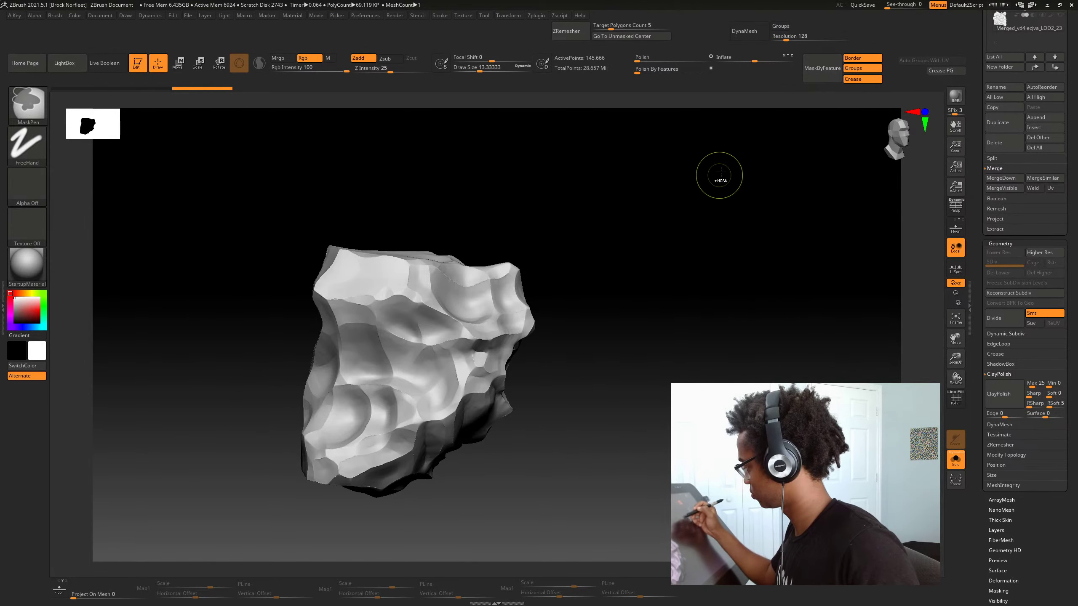
Remesh the small rock with DynaMesh at a resolution of 1824
key(ctrl+z)
key(ctrl+z)
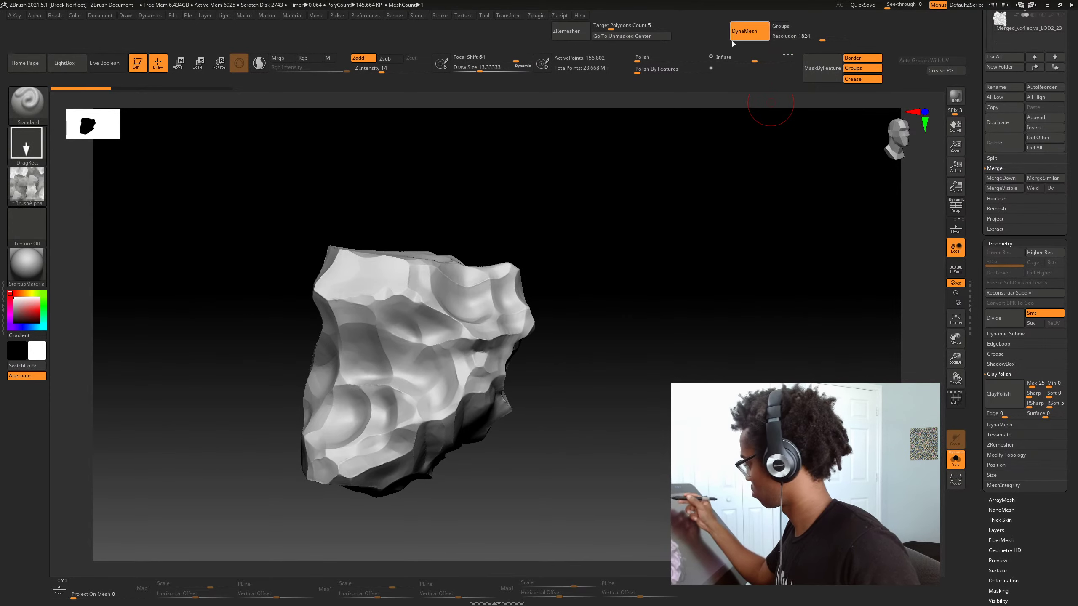
key(ctrl+z)
Set the Standard brush's Z Intensity to 39 and stamp the rock alpha across the small rock's front face
key(space)
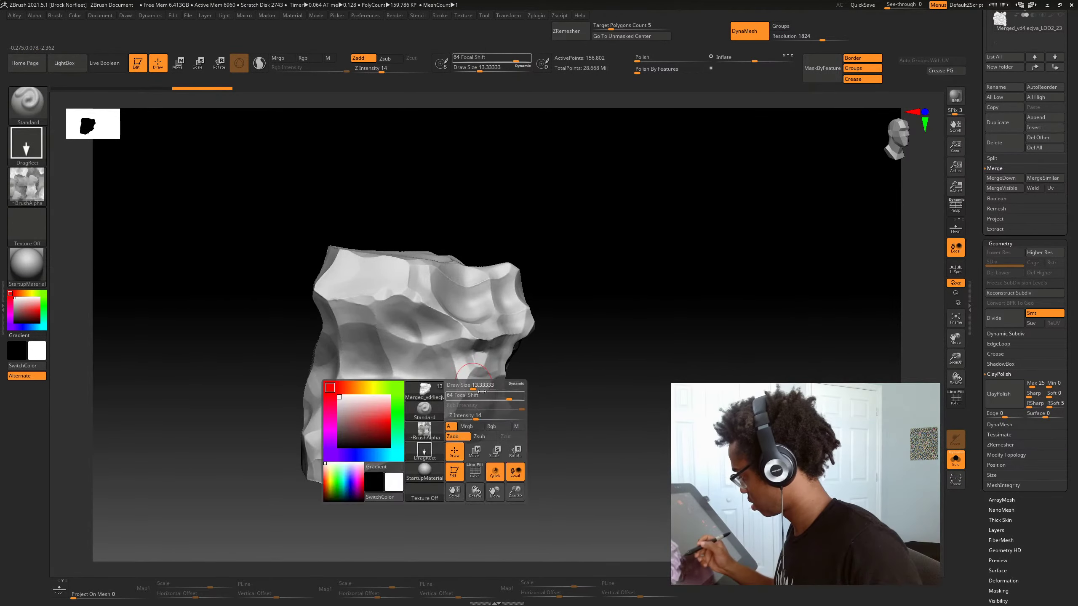
drag(473, 385, 492, 385)
mouse_move(398, 365)
mouse_down()
mouse_move(559, 456)
mouse_move(522, 460)
mouse_up()
alt+drag(522, 461, 503, 491)
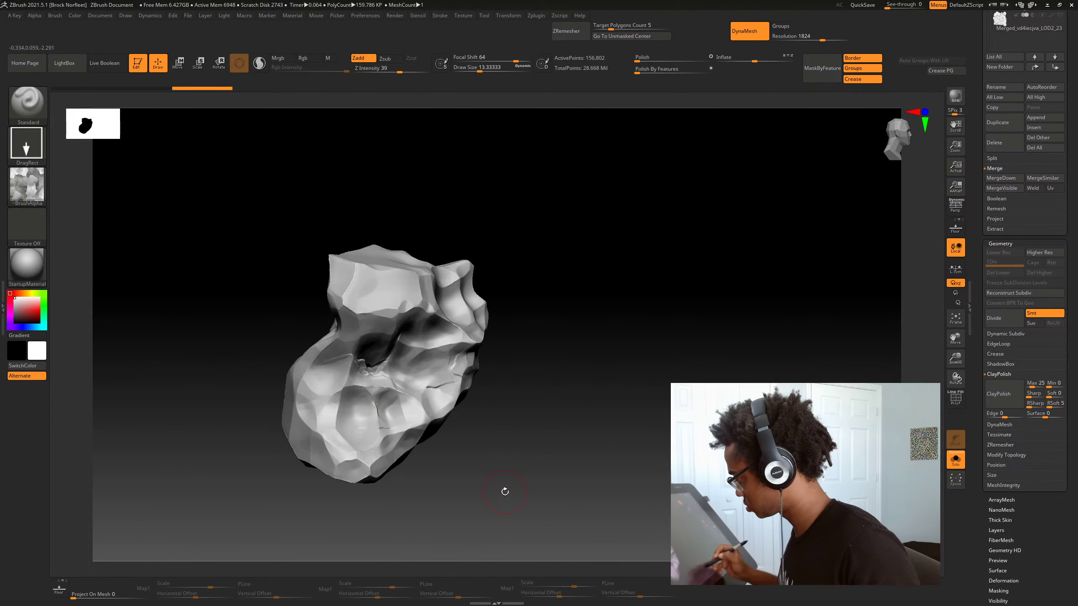
drag(346, 415, 522, 457)
mouse_move(372, 346)
mouse_down()
mouse_move(609, 385)
mouse_move(561, 399)
mouse_move(613, 462)
mouse_move(561, 469)
mouse_move(582, 480)
mouse_move(552, 463)
mouse_up()
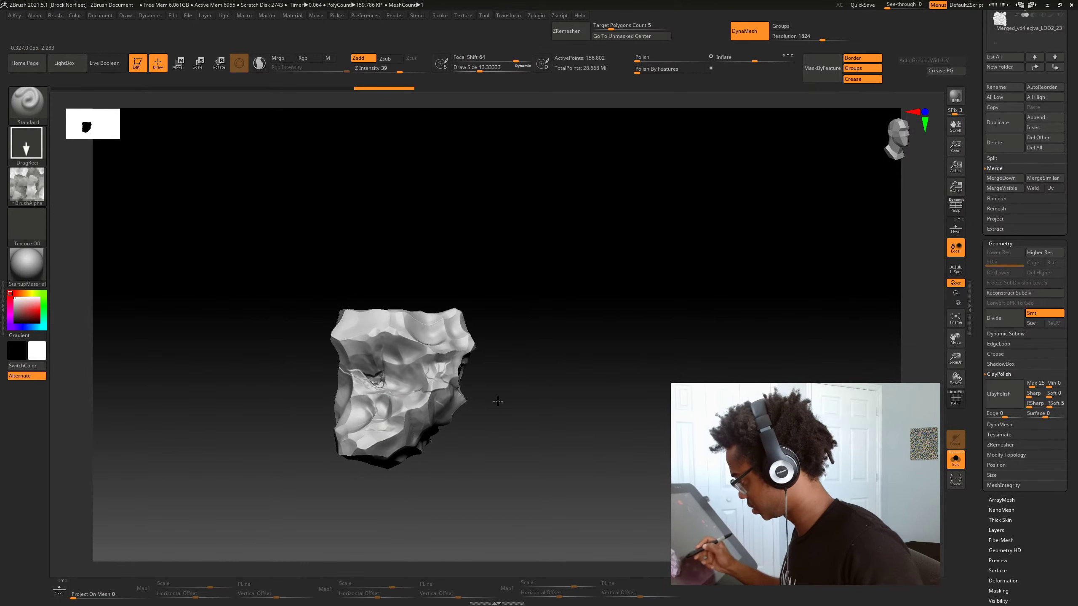
Stamp the rock alpha onto the side faces of the small rock
mouse_move(528, 424)
mouse_down()
mouse_move(615, 401)
mouse_move(615, 371)
mouse_move(643, 370)
mouse_move(668, 405)
mouse_move(621, 404)
mouse_move(618, 445)
mouse_move(587, 459)
mouse_up()
mouse_move(588, 459)
shift+mouse_down()
mouse_move(560, 470)
mouse_move(457, 411)
shift+mouse_up()
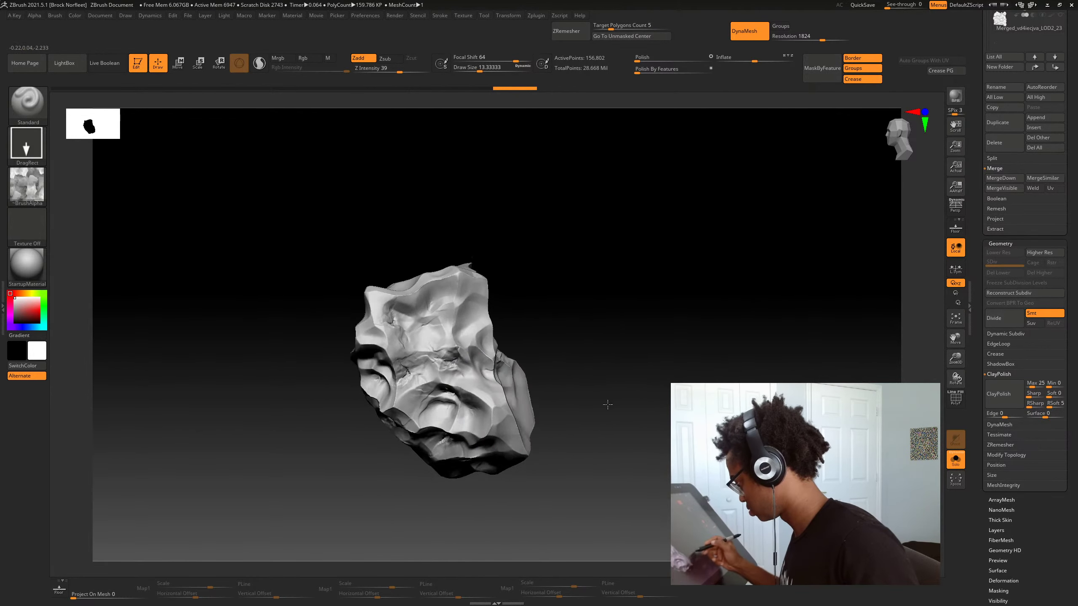
drag(607, 404, 584, 403)
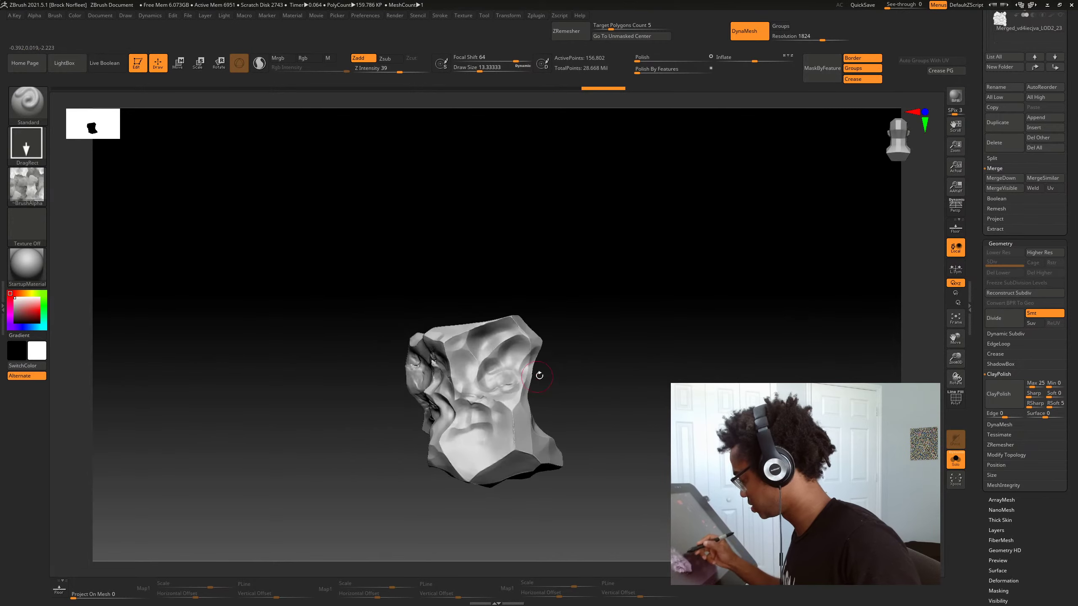
drag(539, 375, 483, 362)
mouse_move(649, 401)
alt+mouse_down()
mouse_move(608, 373)
mouse_move(637, 399)
mouse_move(577, 378)
alt+mouse_up()
drag(460, 439, 527, 449)
alt+drag(595, 457, 585, 422)
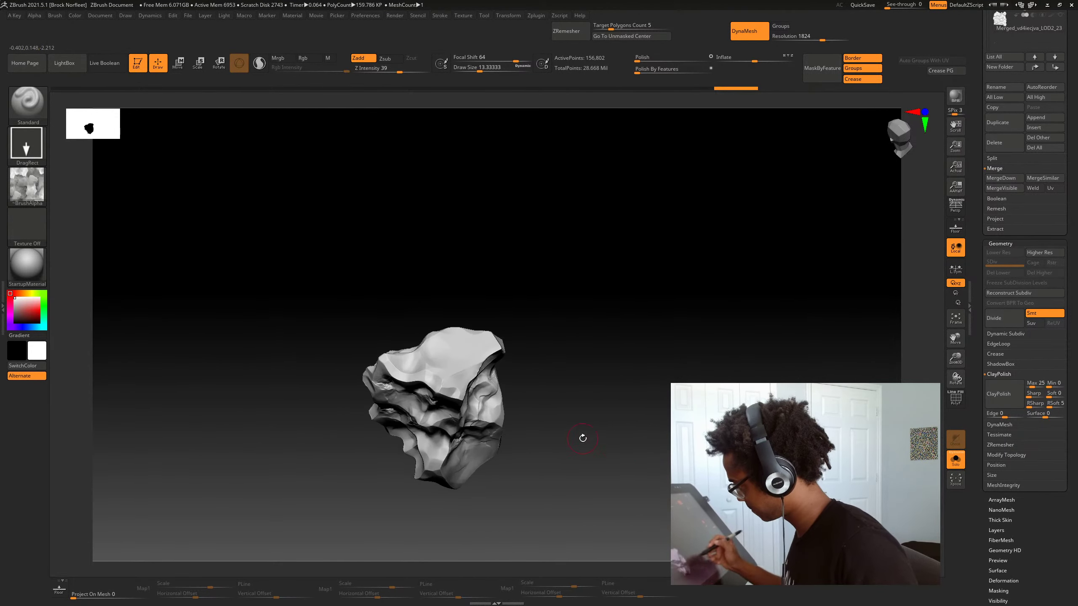
Add rock alpha stamps to the bulging upper part of the small rock
drag(612, 376, 566, 366)
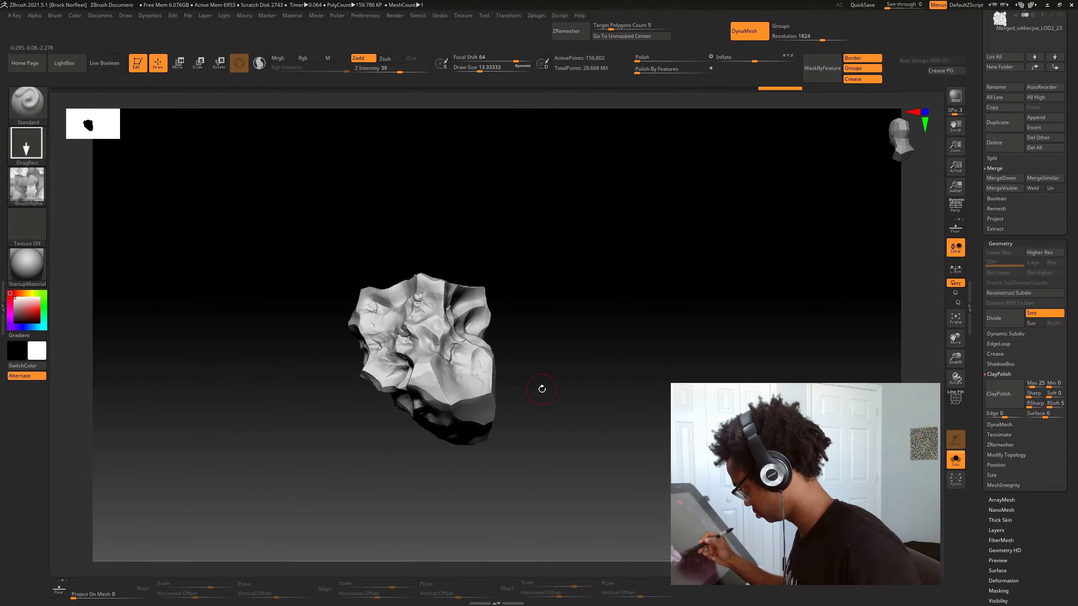
mouse_move(541, 467)
mouse_down()
mouse_move(567, 465)
mouse_move(578, 501)
mouse_move(540, 477)
mouse_up()
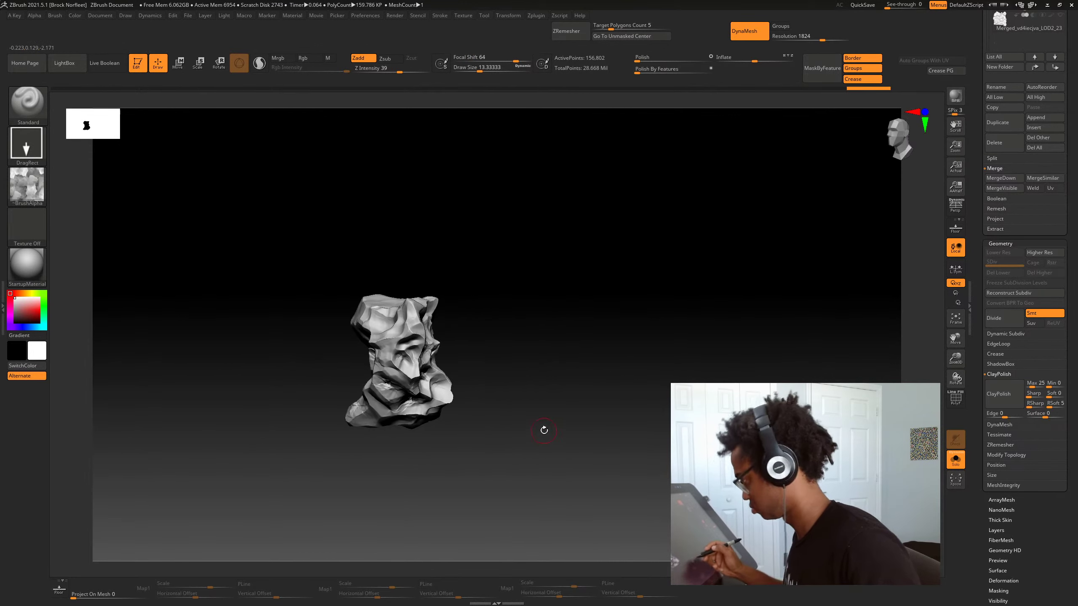
drag(528, 380, 538, 383)
drag(493, 304, 499, 305)
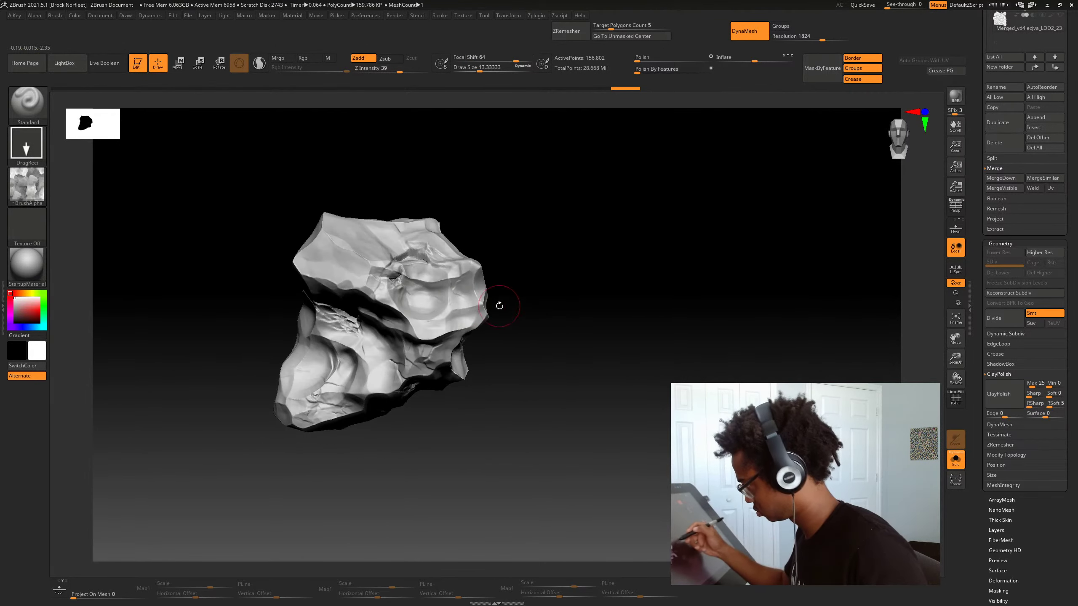
drag(403, 279, 445, 355)
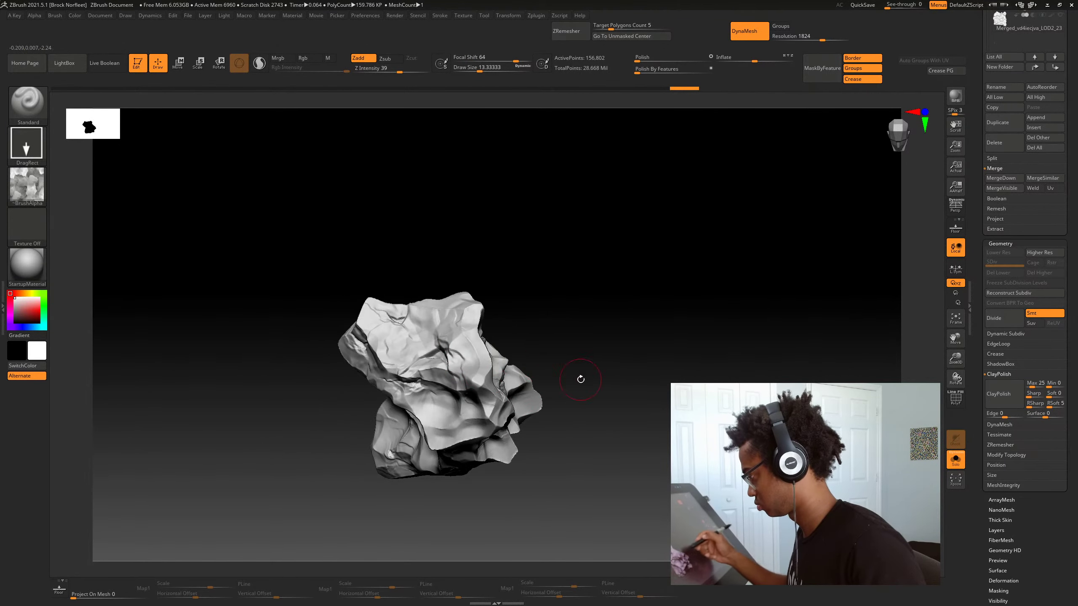
mouse_move(581, 379)
mouse_down()
mouse_move(585, 369)
mouse_move(604, 414)
mouse_move(577, 417)
mouse_move(597, 413)
mouse_move(550, 386)
mouse_move(522, 414)
mouse_move(544, 421)
mouse_move(501, 403)
mouse_up()
Undo the last stamp and apply the rock alpha again near the small rock's upper edge
key(ctrl+z)
key(b)
key(Escape)
drag(325, 259, 359, 291)
drag(548, 366, 489, 477)
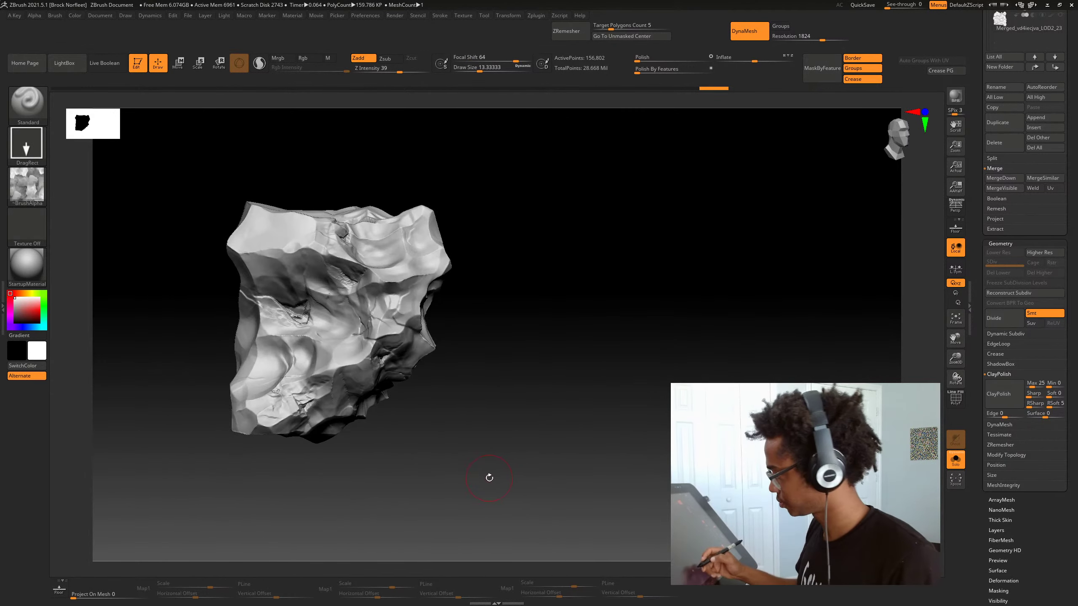
Replace the Standard brush's rock alpha with the pitted, cell-patterned alpha
key(b)
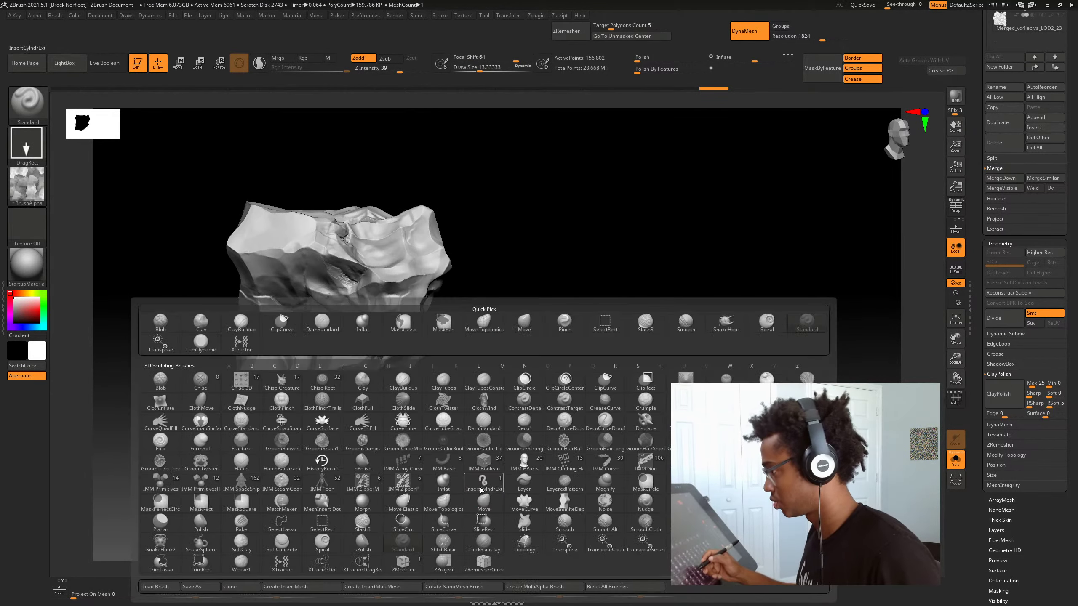
click(35, 191)
click(442, 193)
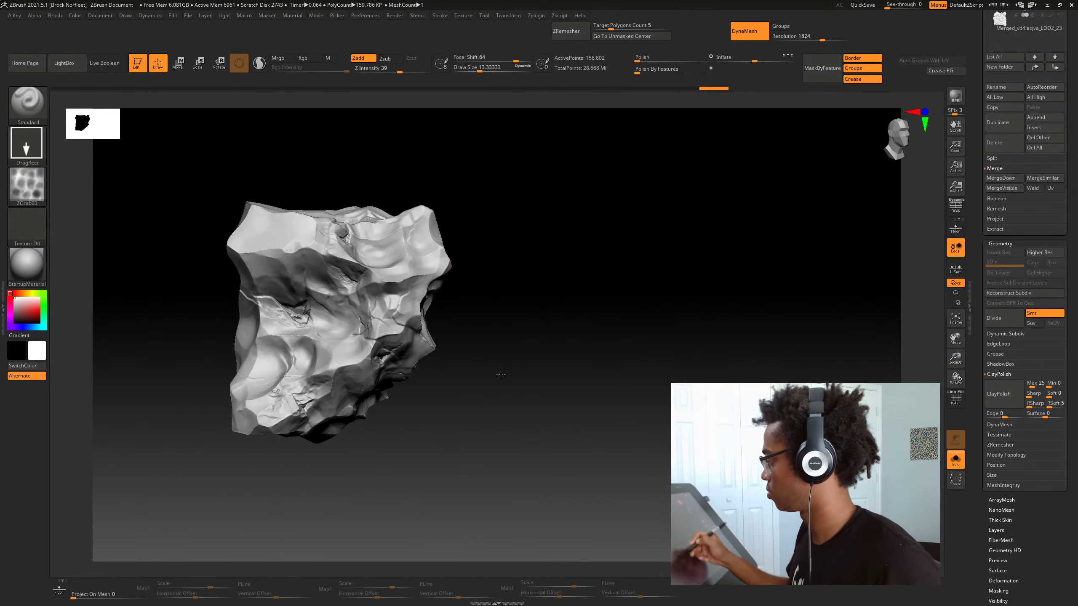
drag(500, 373, 388, 349)
drag(462, 406, 402, 357)
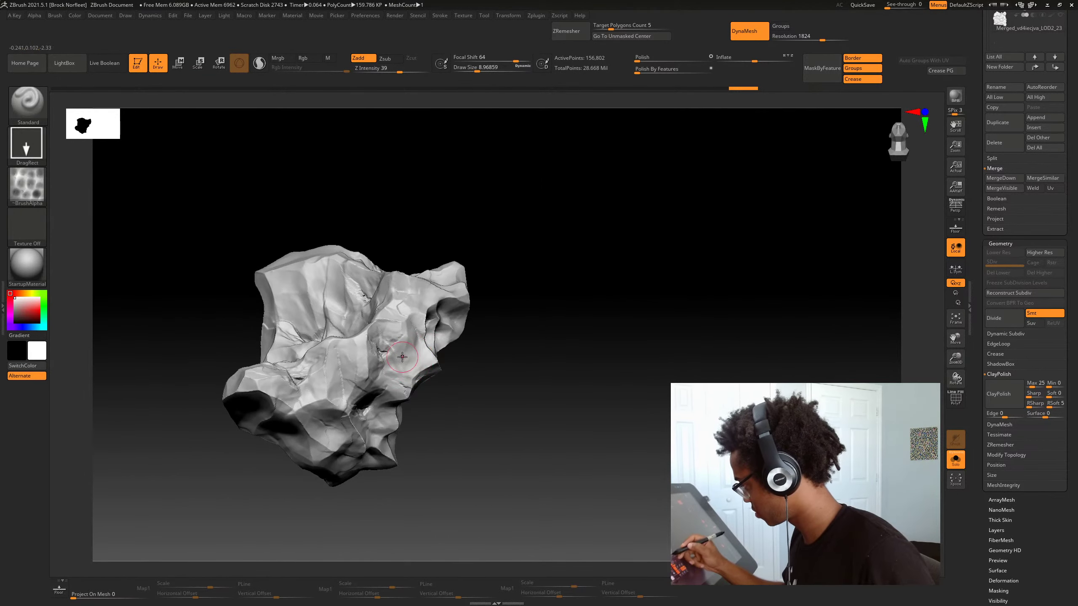
mouse_move(499, 413)
mouse_down()
mouse_move(479, 332)
mouse_move(484, 344)
mouse_up()
Stamp the pitted alpha onto the small rock at Z Intensity 56 and subdivide the mesh to level 2
key(space)
right_drag(484, 335, 501, 379)
drag(519, 397, 492, 396)
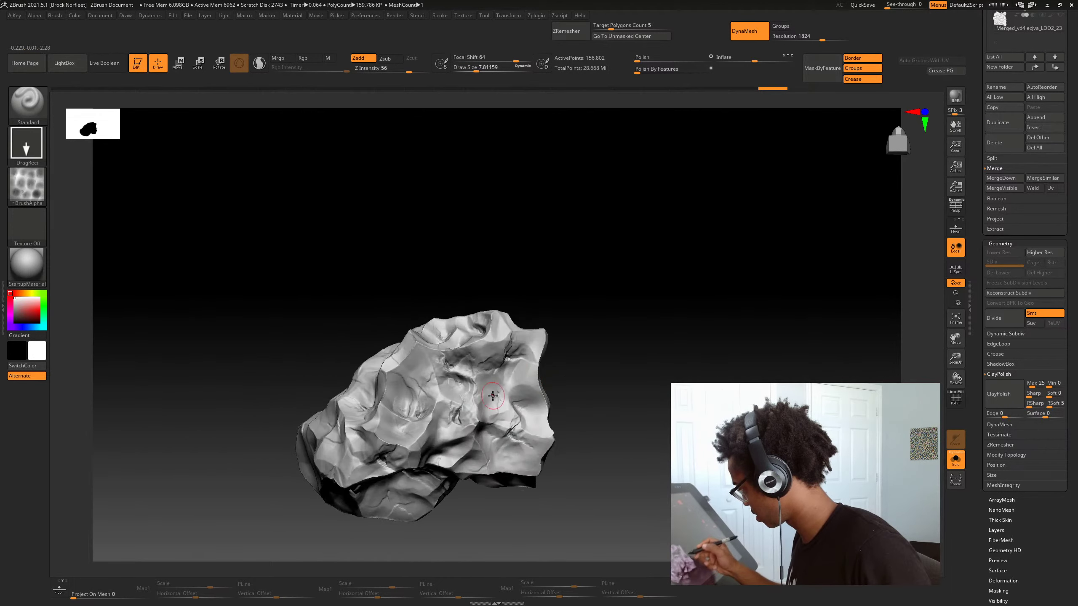
drag(410, 442, 592, 457)
drag(487, 417, 493, 422)
mouse_move(590, 431)
mouse_down()
mouse_move(584, 465)
mouse_move(578, 457)
mouse_move(599, 457)
mouse_up()
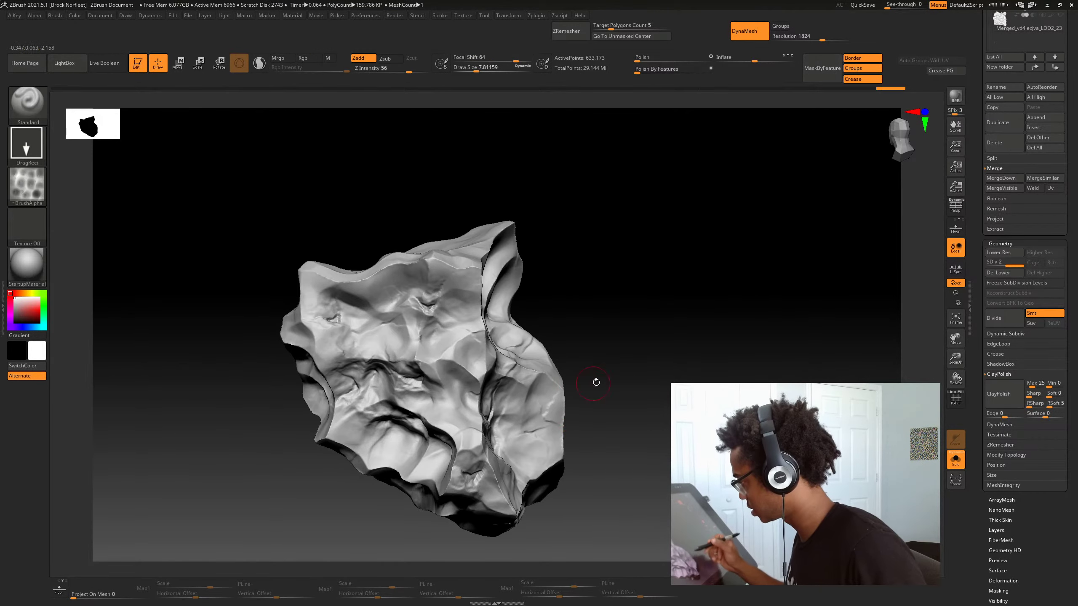
key(ctrl+d)
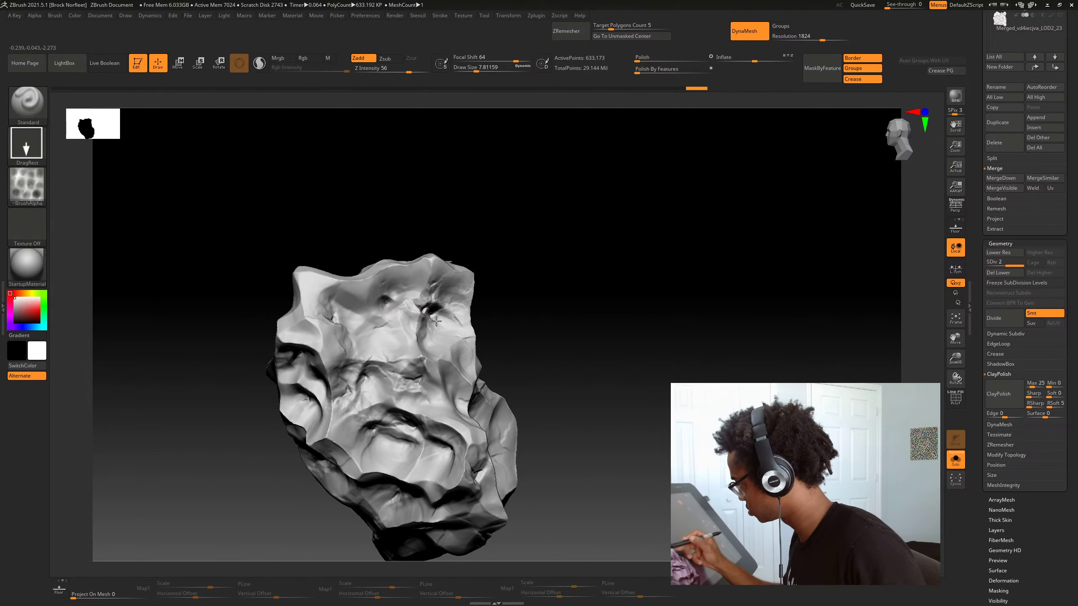
Stamp the pitted alpha onto the broad side faces of the subdivided rock
drag(488, 340, 581, 359)
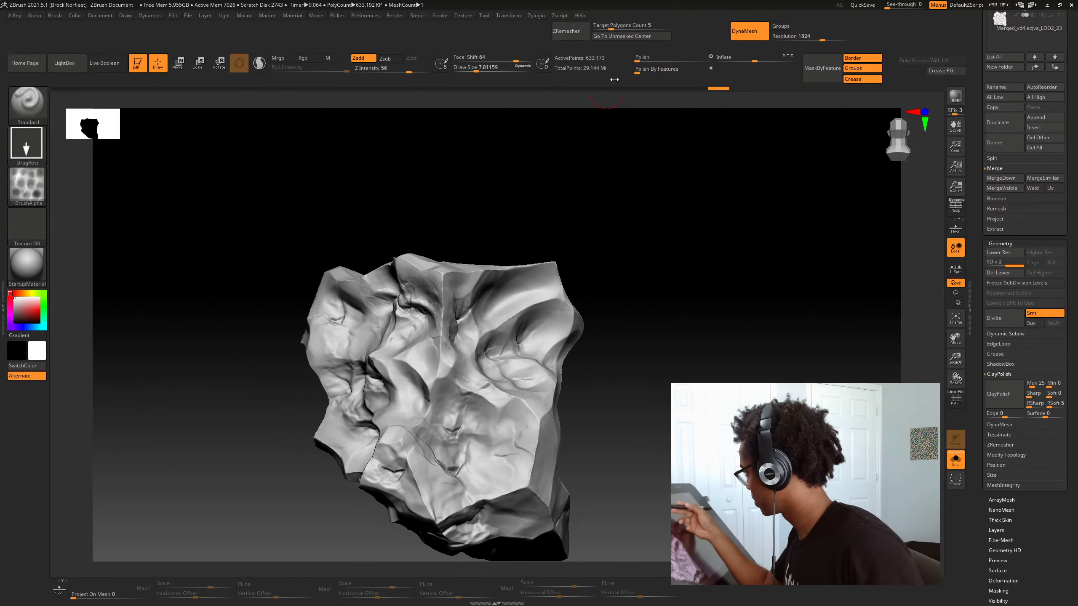
mouse_move(596, 385)
mouse_down()
mouse_move(642, 395)
mouse_move(644, 373)
mouse_up()
drag(492, 348, 496, 358)
alt+drag(661, 400, 645, 369)
mouse_move(656, 405)
mouse_down()
mouse_move(612, 413)
mouse_move(626, 457)
mouse_move(612, 466)
mouse_up()
drag(566, 405, 608, 391)
Smooth a spot on the small rock's recessed face and stamp deeper pits into that face
mouse_move(615, 447)
mouse_down()
mouse_move(657, 435)
mouse_move(571, 439)
mouse_up()
drag(615, 409, 561, 383)
drag(629, 444, 630, 480)
drag(655, 412, 670, 326)
shift+drag(499, 354, 526, 354)
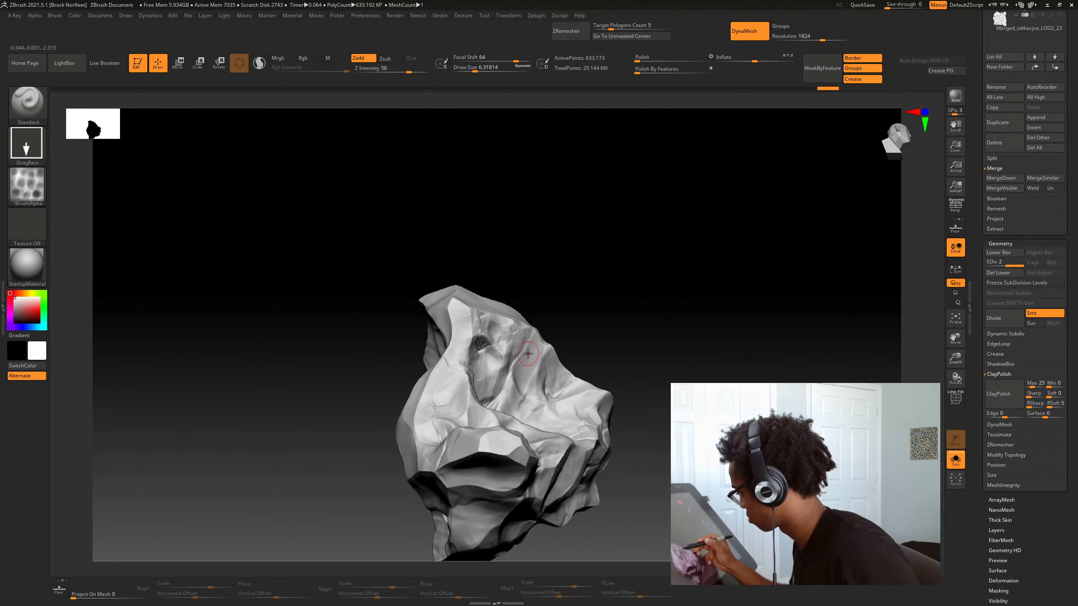
mouse_move(632, 365)
mouse_down()
mouse_move(651, 385)
mouse_move(641, 400)
mouse_up()
drag(628, 441, 562, 452)
mouse_move(651, 509)
mouse_down()
mouse_move(628, 467)
mouse_move(700, 314)
mouse_move(700, 364)
mouse_move(662, 407)
mouse_up()
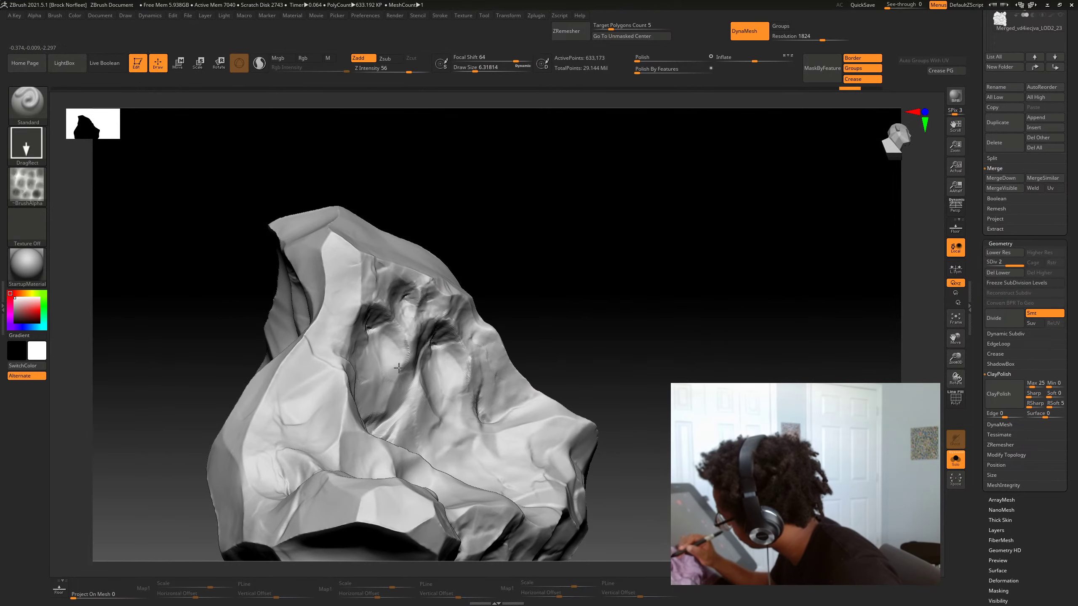
Stamp more pitted detail into the hollow beneath the small rock's flat upper rim
drag(683, 272, 624, 255)
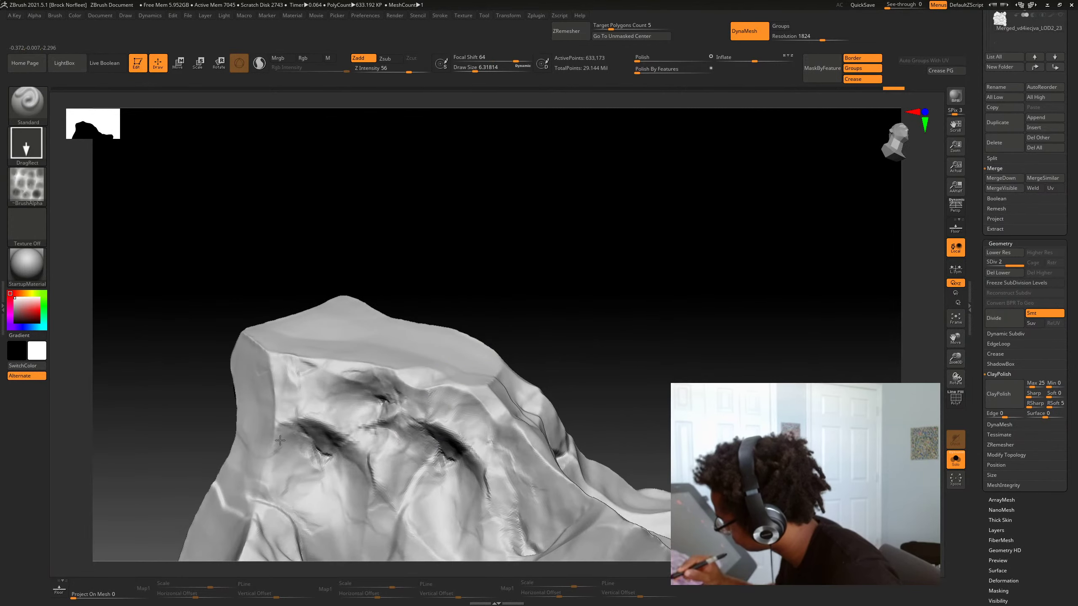
drag(296, 400, 325, 434)
mouse_move(516, 361)
alt+mouse_down()
mouse_move(493, 325)
mouse_move(511, 367)
alt+mouse_up()
alt+drag(592, 424, 539, 373)
drag(539, 373, 541, 454)
mouse_move(608, 486)
mouse_down()
mouse_move(589, 472)
mouse_move(636, 413)
mouse_move(664, 443)
mouse_move(653, 420)
mouse_up()
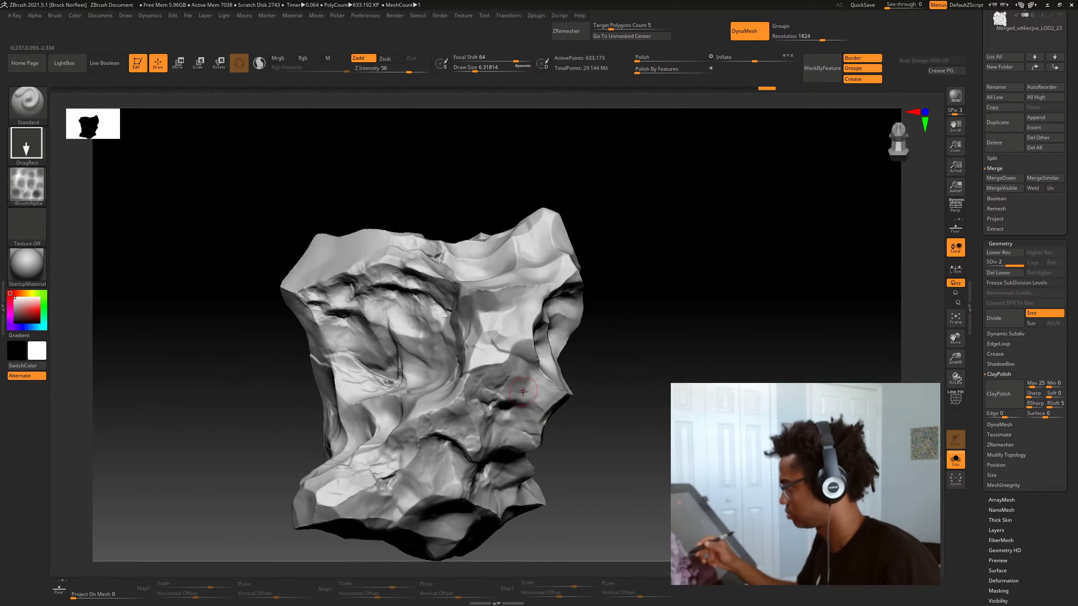
Stamp the pitted alpha onto the small rock's lower ledge
drag(524, 393, 547, 424)
alt+drag(628, 471, 594, 429)
drag(594, 429, 637, 455)
Check the small rock among the surrounding rock pieces, then isolate and frame it again
key(shift+alt+s)
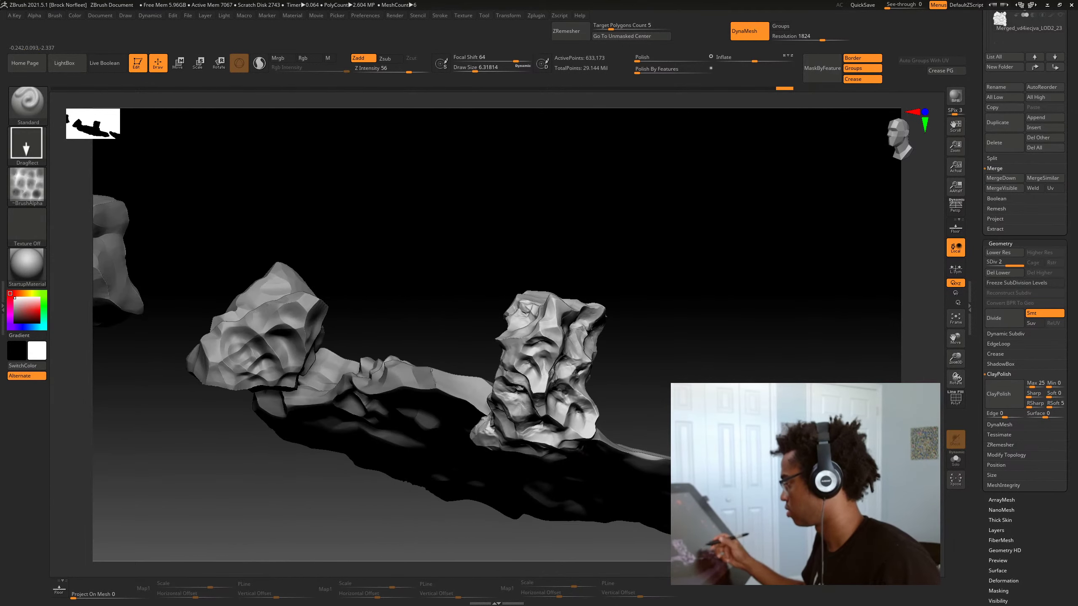
key(shift+alt+s)
mouse_move(628, 416)
alt+mouse_down()
mouse_move(636, 459)
mouse_move(628, 412)
alt+mouse_up()
key(shift+alt+s)
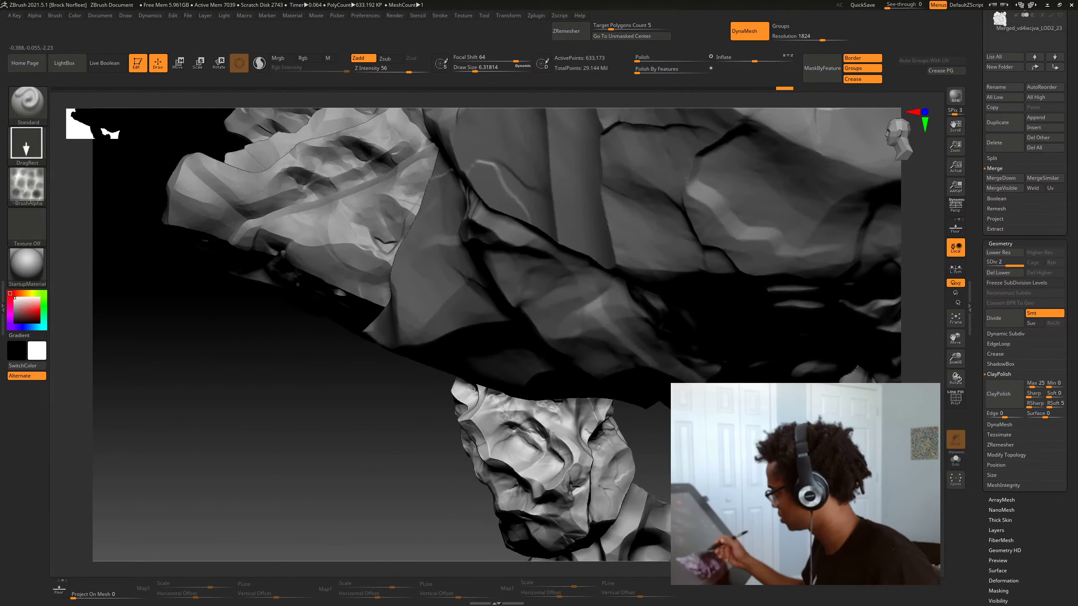
key(f)
drag(431, 486, 398, 498)
key(shift+alt+s)
key(f)
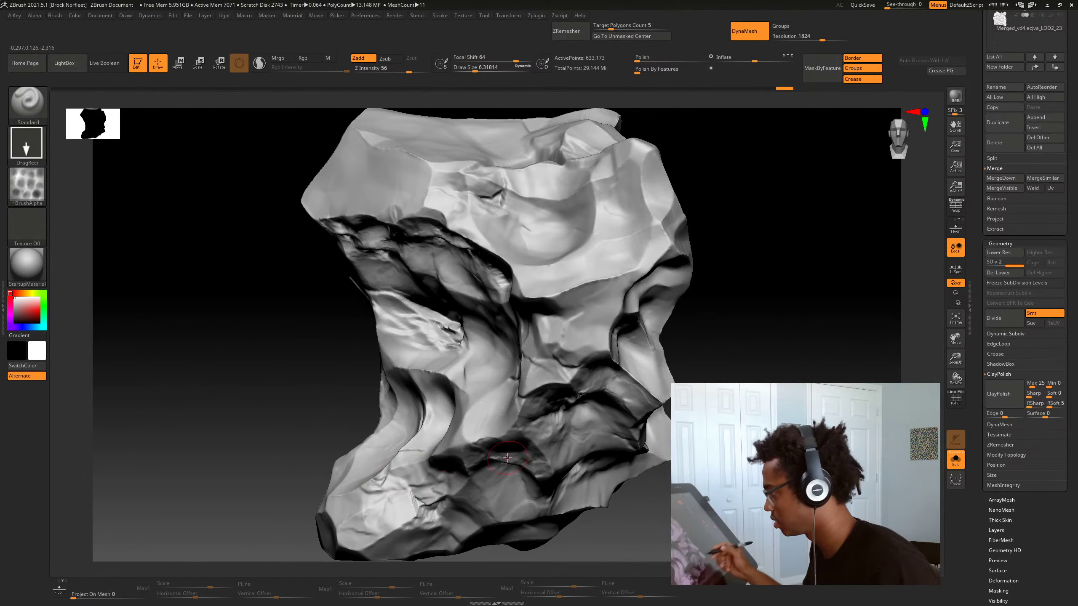
Undo the last change and stamp the pitted alpha onto the small rock's front bulge
mouse_move(632, 480)
alt+mouse_down()
mouse_move(611, 428)
mouse_move(642, 441)
mouse_move(594, 395)
alt+mouse_up()
drag(490, 362, 583, 368)
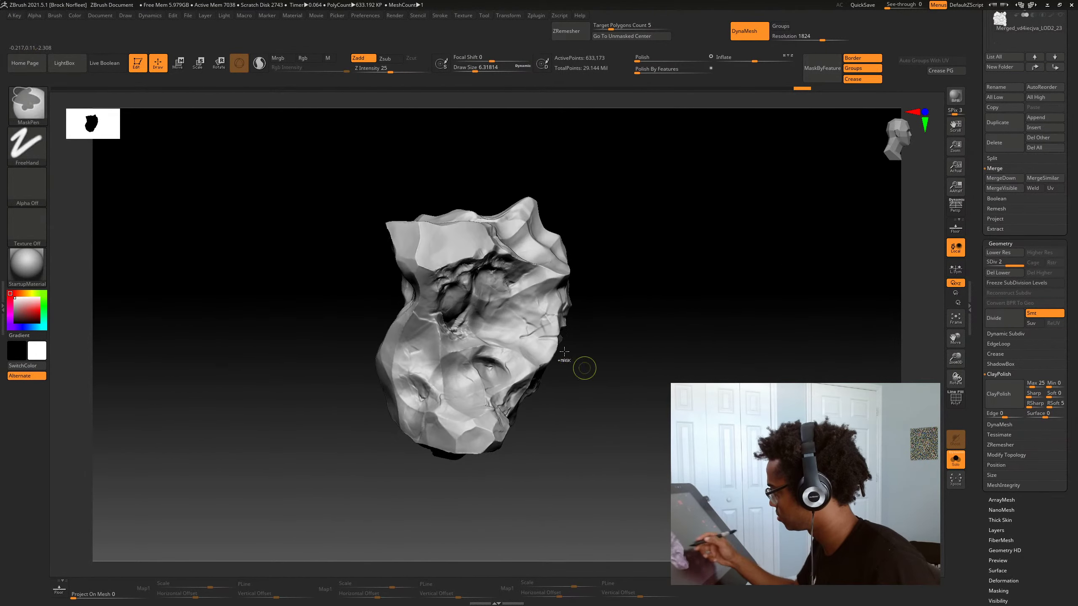
key(ctrl+z)
drag(527, 307, 569, 354)
mouse_move(654, 416)
mouse_down()
mouse_move(631, 445)
mouse_move(662, 440)
mouse_move(661, 486)
mouse_up()
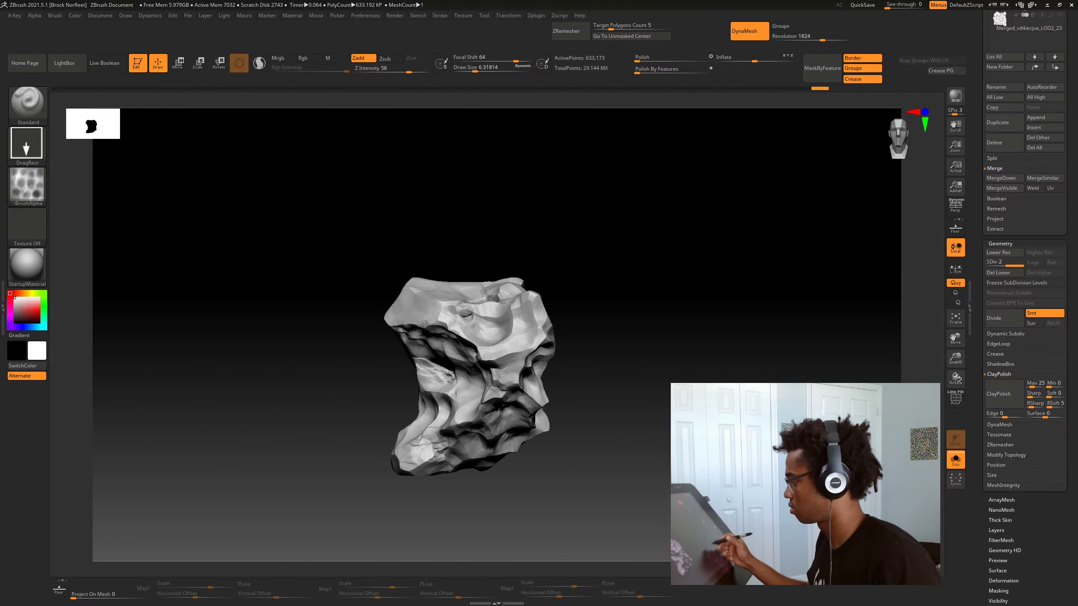
Try re-running DynaMesh on the small rock at resolution 1824 and viewing it among the other pieces
drag(637, 407, 658, 404)
ctrl+click(636, 383)
ctrl+drag(628, 374, 658, 404)
click(955, 461)
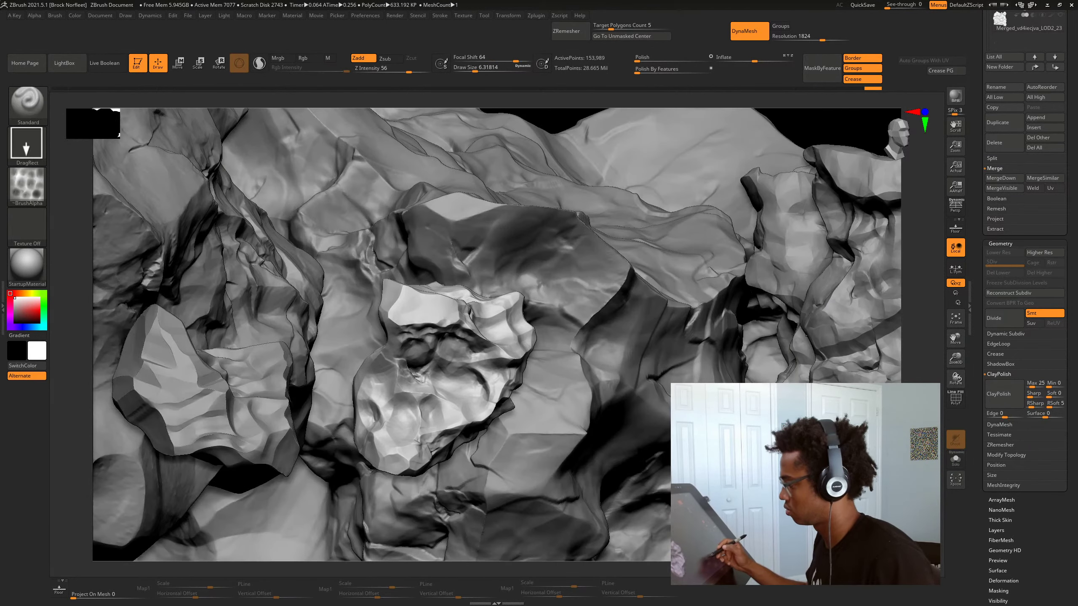
key(ctrl+d)
click(956, 460)
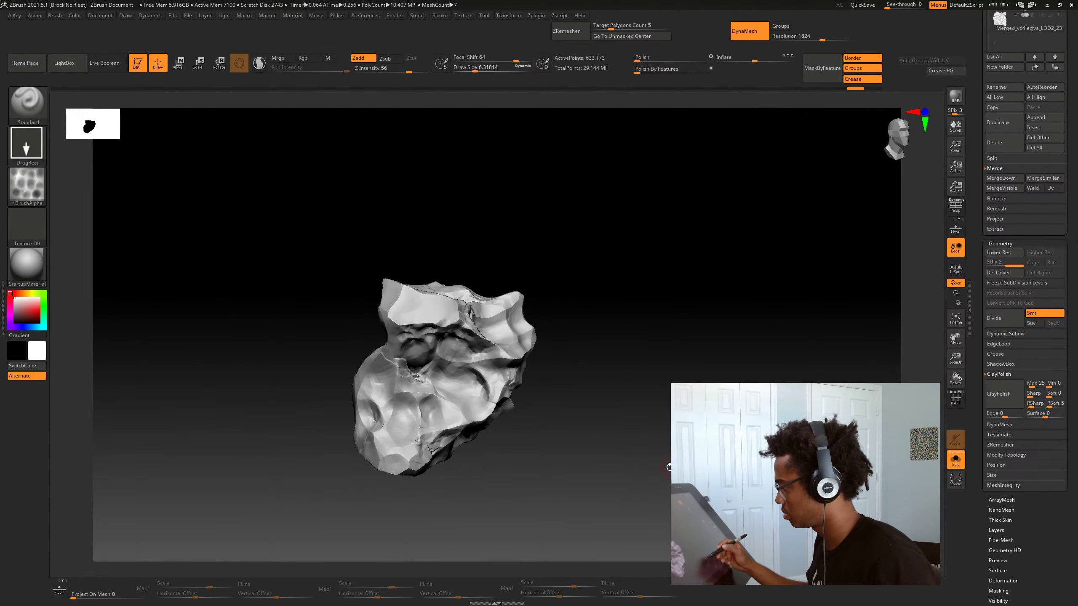
Frame the isolated small rock and examine the stamped detail on its front face
alt+drag(628, 382, 668, 520)
key(f)
mouse_move(730, 424)
mouse_down()
mouse_move(645, 429)
mouse_move(716, 419)
mouse_up()
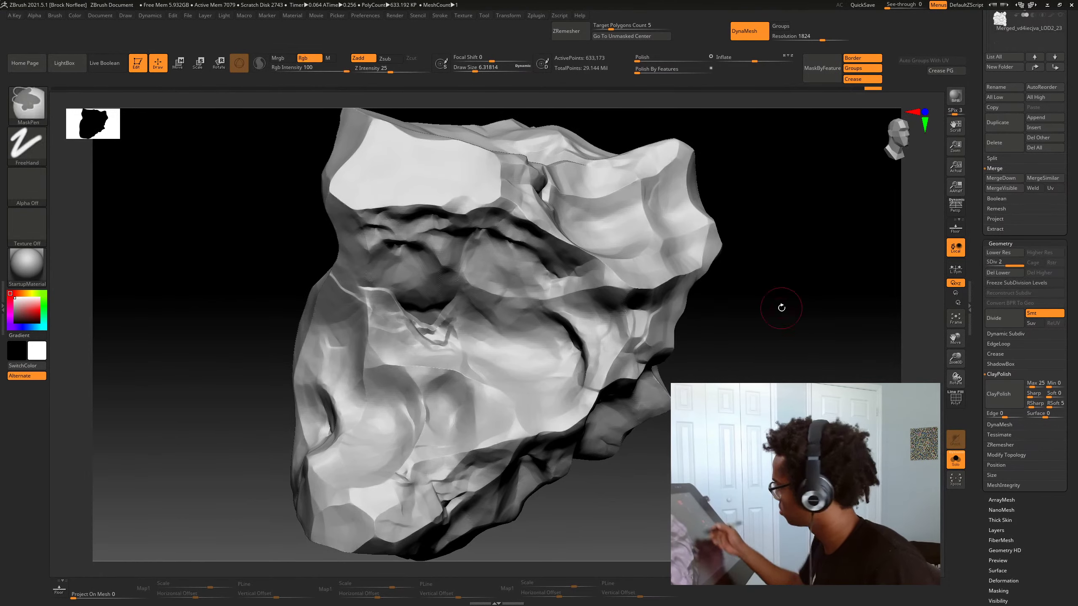
Re-run DynaMesh on the small rock at resolution 2696 and stamp the pitted alpha onto its front face
key(ctrl+d)
ctrl+drag(768, 278, 835, 347)
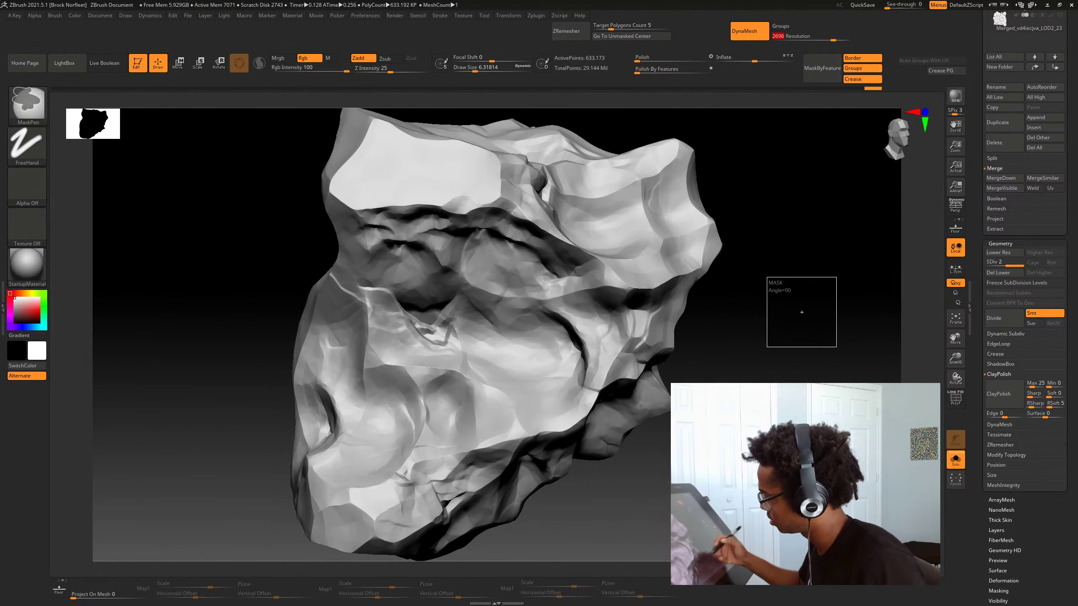
mouse_move(453, 384)
mouse_down()
mouse_move(550, 413)
mouse_move(534, 410)
mouse_up()
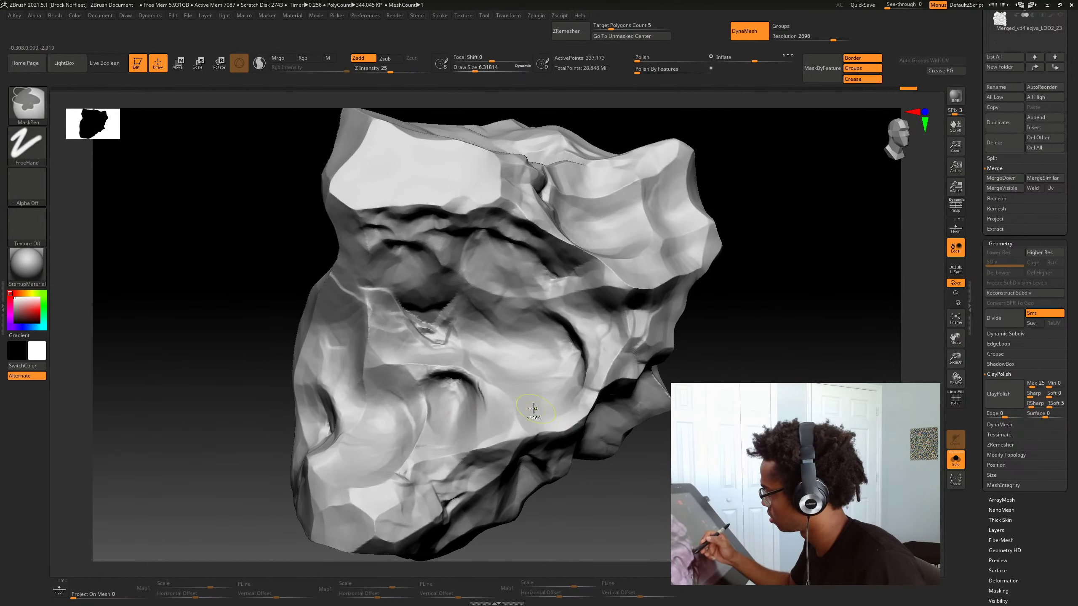
key(ctrl+z)
drag(401, 406, 463, 441)
Select another small rock from the surrounding pieces, then isolate and frame it
mouse_move(637, 489)
alt+mouse_down()
mouse_move(663, 415)
mouse_move(660, 436)
mouse_move(615, 435)
alt+mouse_up()
alt+drag(615, 435, 598, 445)
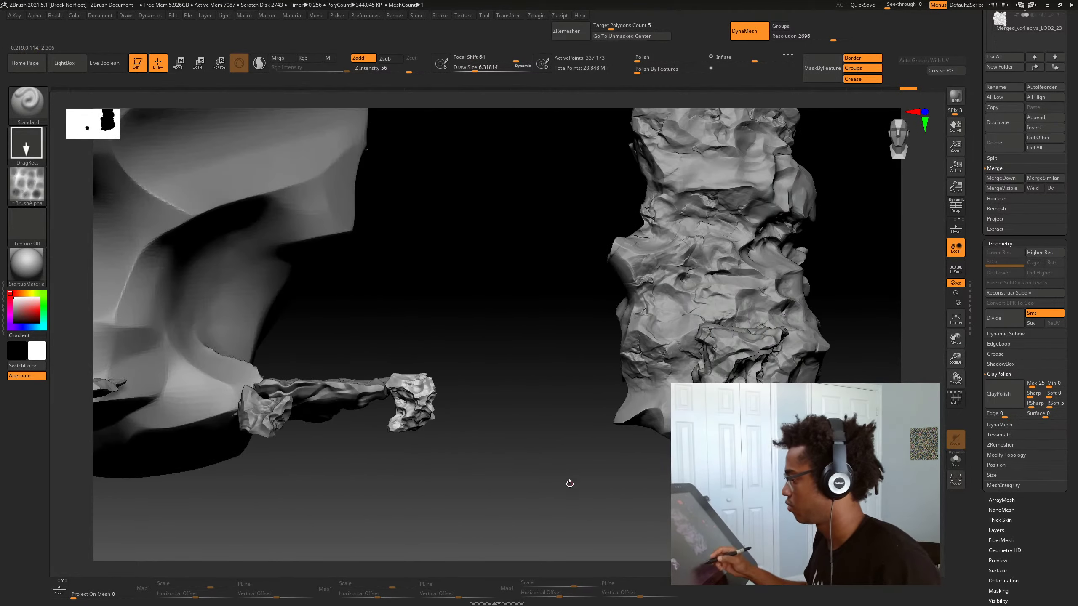
mouse_move(568, 481)
mouse_down()
mouse_move(609, 524)
mouse_move(548, 529)
mouse_move(551, 513)
mouse_move(405, 380)
mouse_up()
alt+click(410, 384)
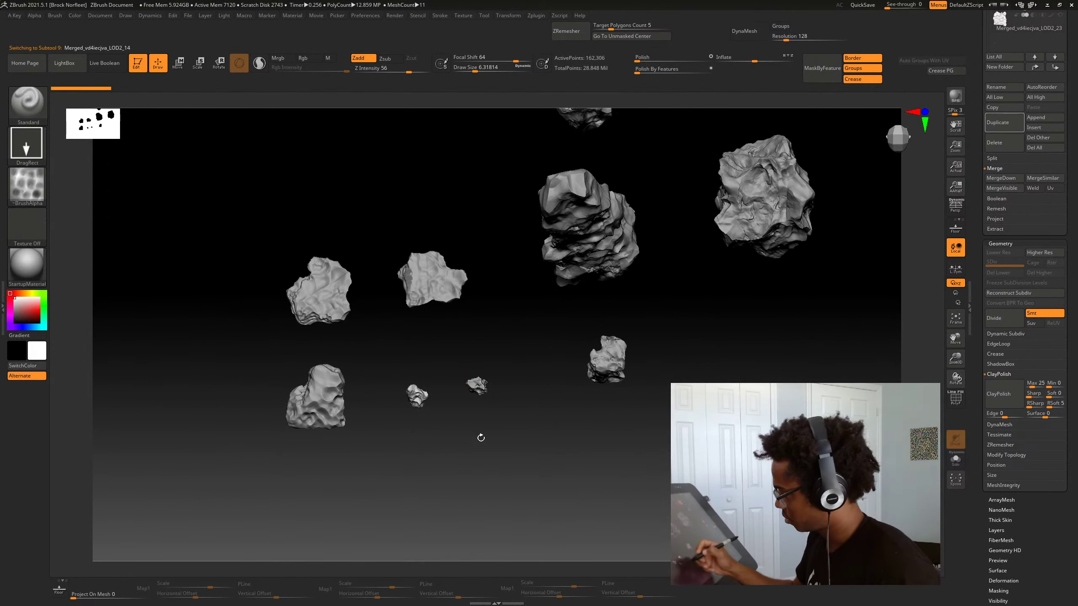
key(f)
alt+drag(636, 489, 704, 463)
key(shift+s)
key(f)
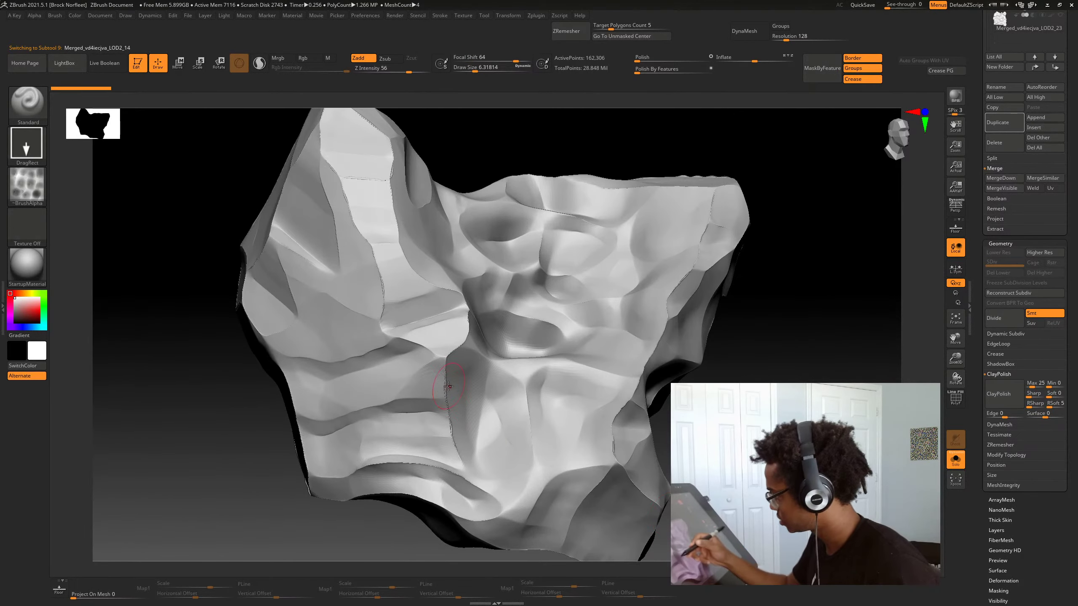
Try smoothing the vertical crease down the middle of the isolated rock's front face
shift+drag(448, 358, 455, 446)
key(ctrl+z)
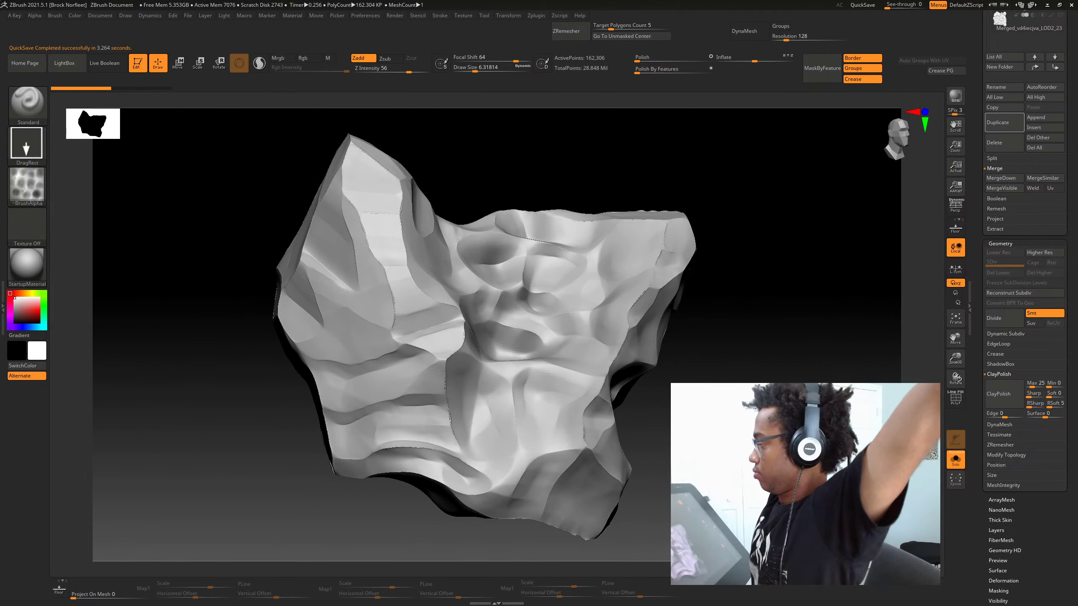
drag(806, 272, 745, 283)
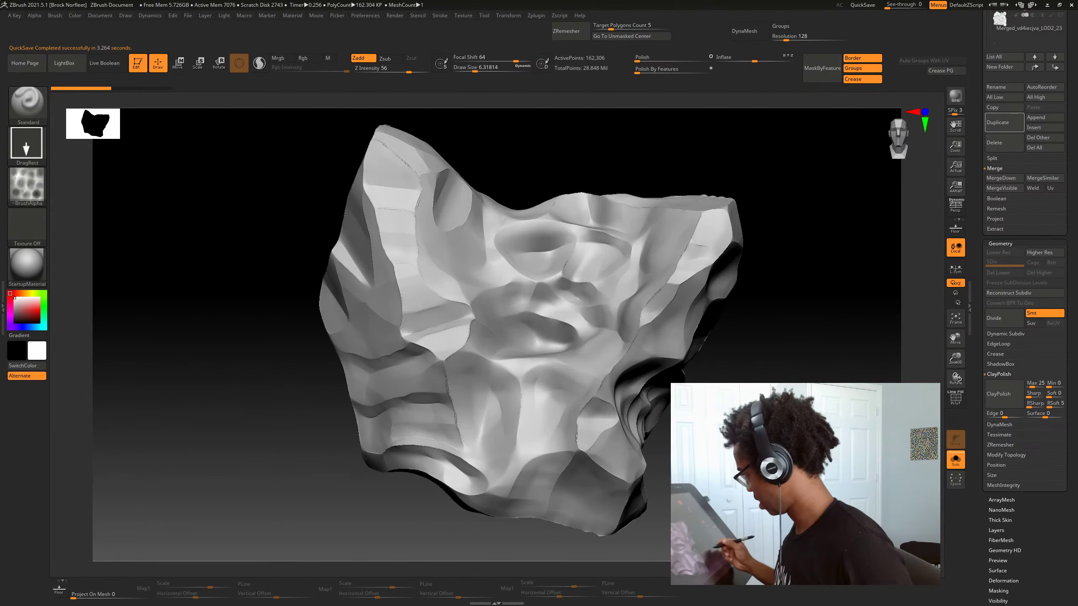
key(f)
Show all rock pieces again and inspect the single rock sitting above the lower rows
click(955, 460)
key(f)
alt+drag(724, 365, 621, 499)
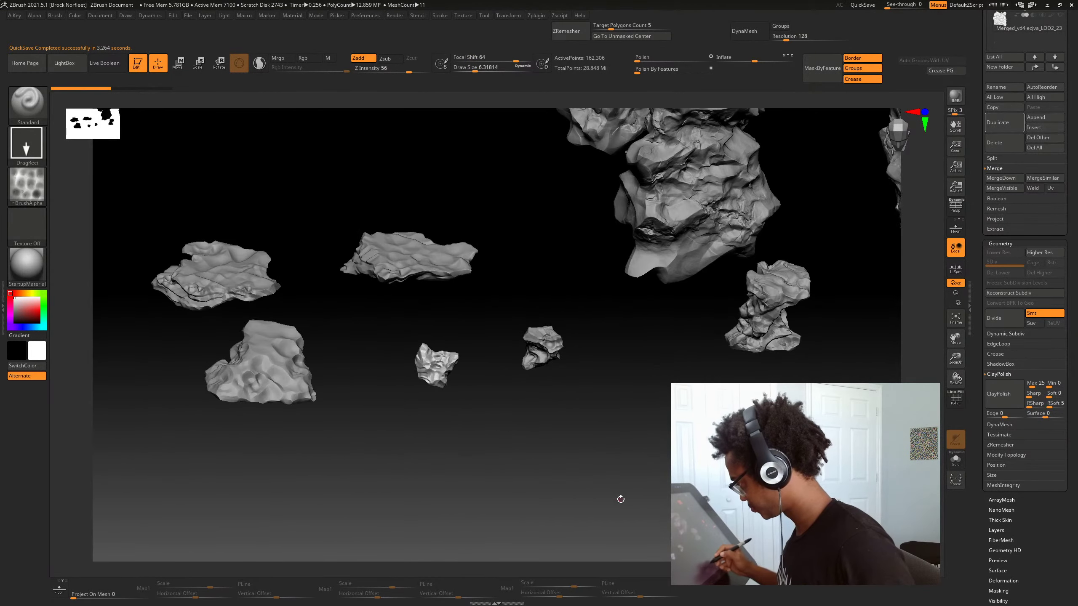
drag(551, 462, 564, 516)
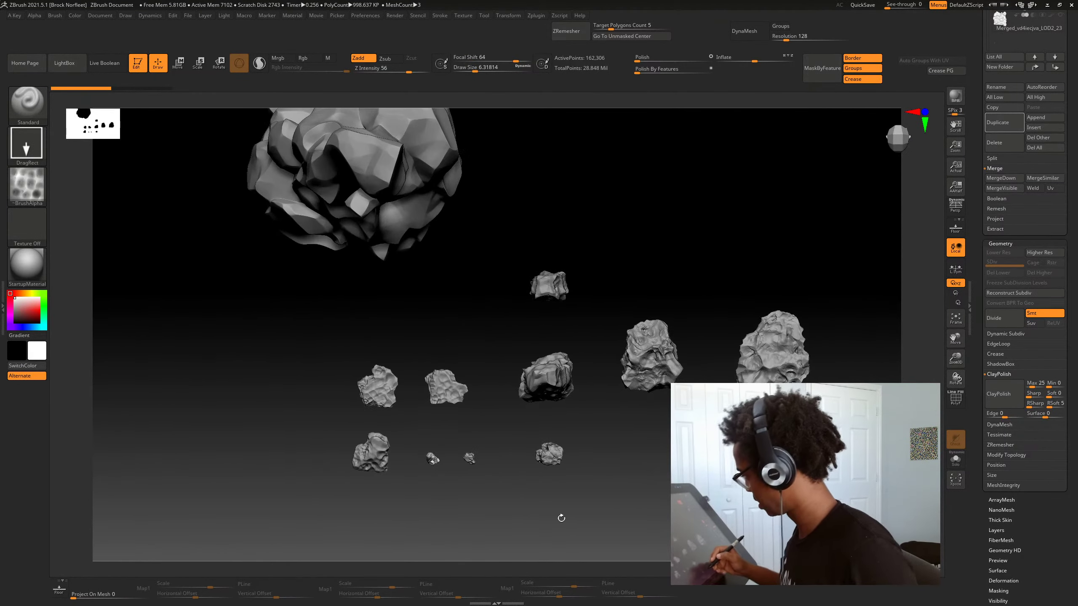
alt+click(551, 289)
key(f)
alt+drag(789, 374, 579, 514)
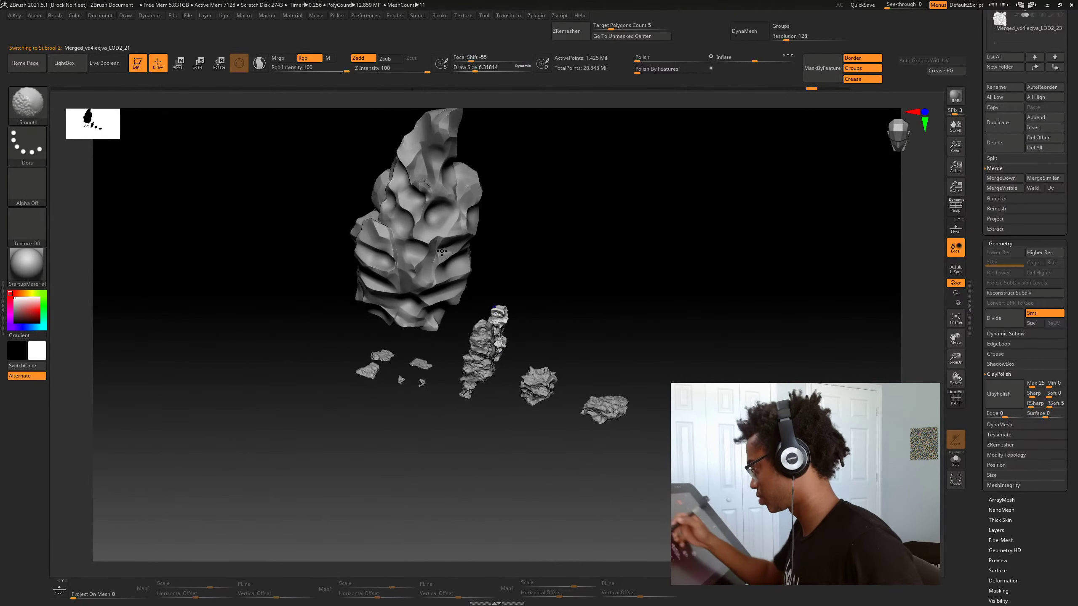
Select the tall pitted rock, isolate it and frame the torn area at its base
alt+click(456, 271)
key(alt+s)
shift+drag(558, 283, 461, 456)
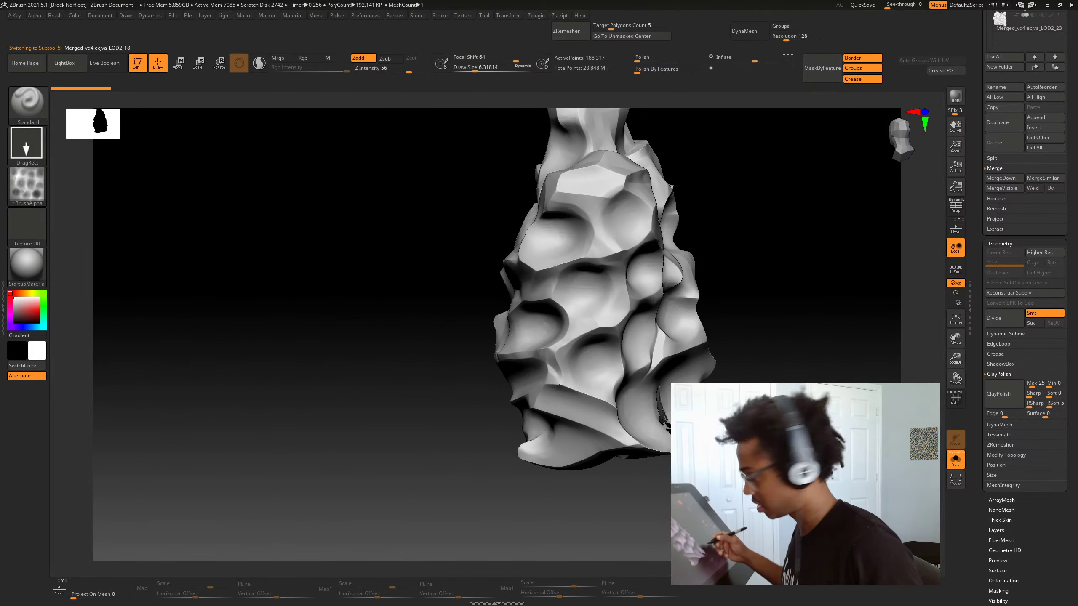
drag(827, 450, 663, 452)
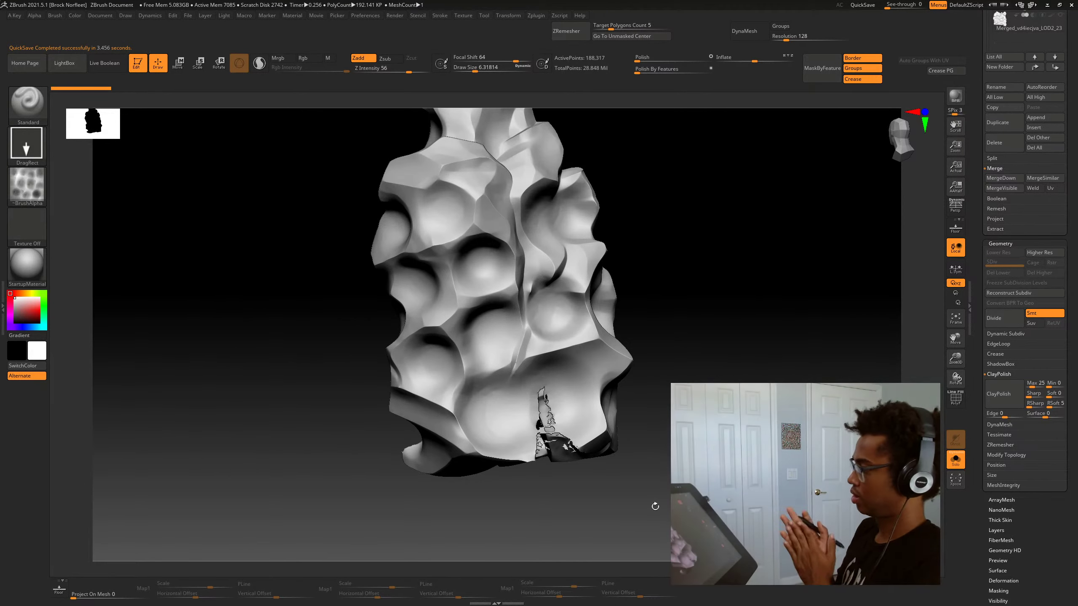
drag(738, 505, 521, 523)
Choose the Inflat brush with a draw size of about 420 and inflate the torn gap at the tall rock's base
key(b)
key(i)
key(n)
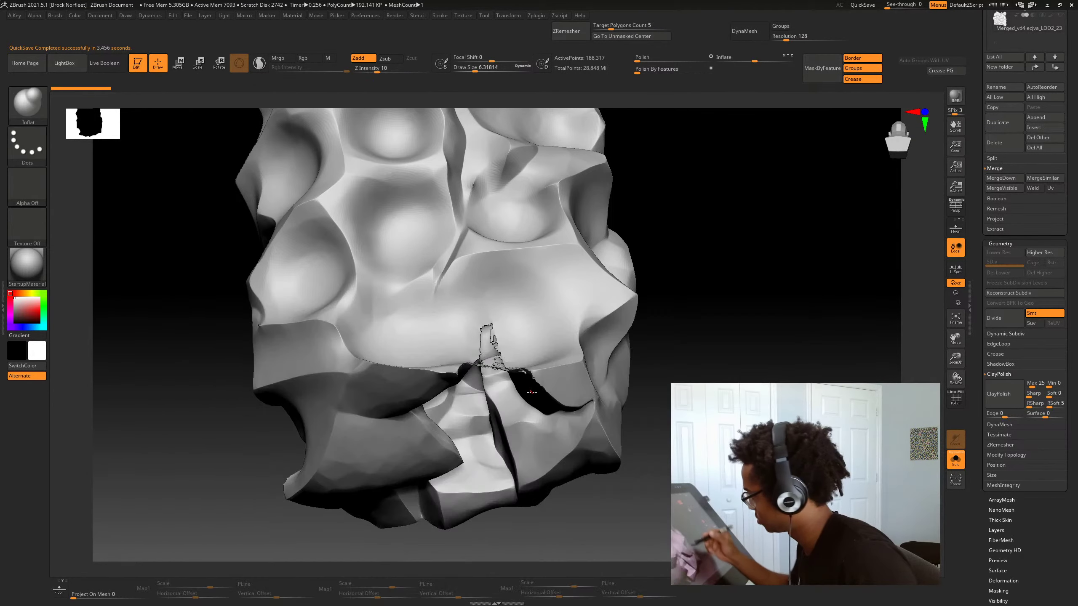
key(space)
drag(547, 365, 556, 371)
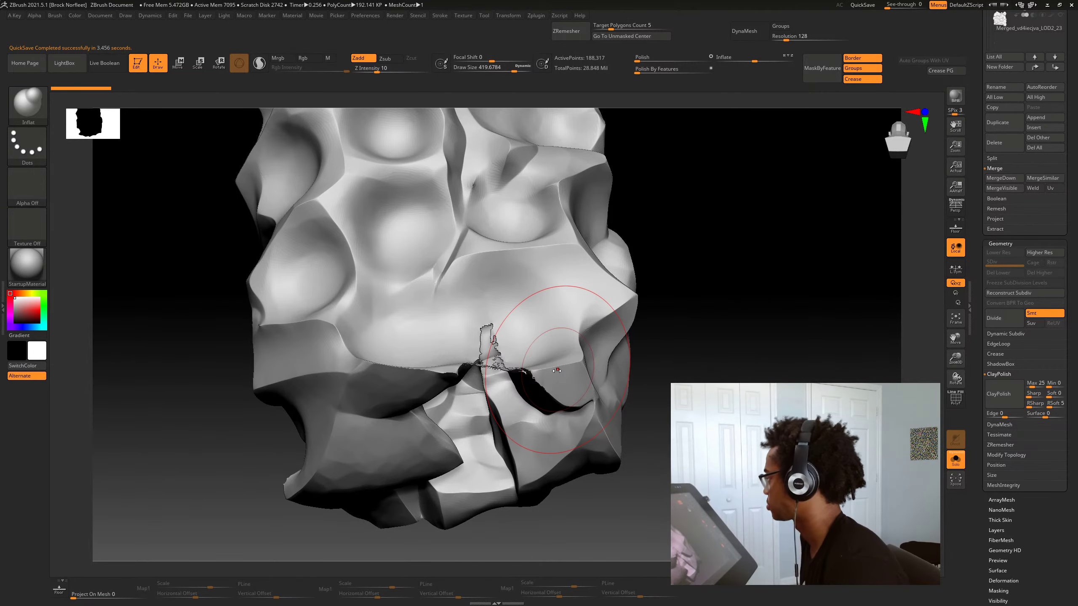
drag(732, 431, 715, 449)
mouse_move(488, 378)
mouse_down()
mouse_move(472, 383)
mouse_move(488, 385)
mouse_up()
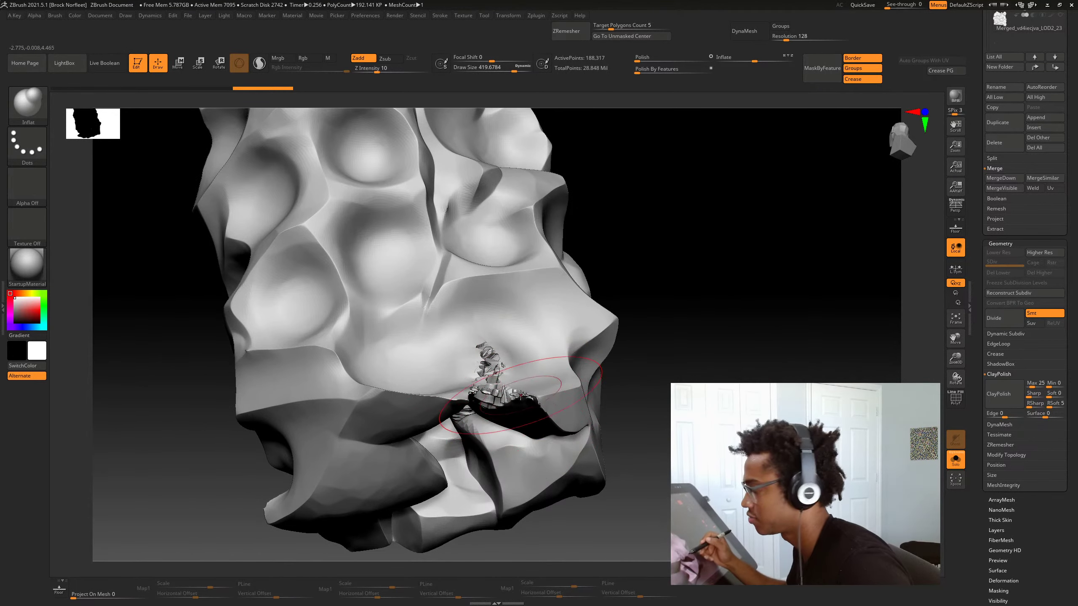
Inflate the edges and inner walls of the torn gap so they push towards each other
key(b)
key(n)
drag(499, 386, 525, 393)
mouse_move(651, 446)
alt+mouse_down()
mouse_move(664, 411)
mouse_move(653, 463)
alt+mouse_up()
drag(489, 375, 503, 393)
drag(611, 467, 598, 391)
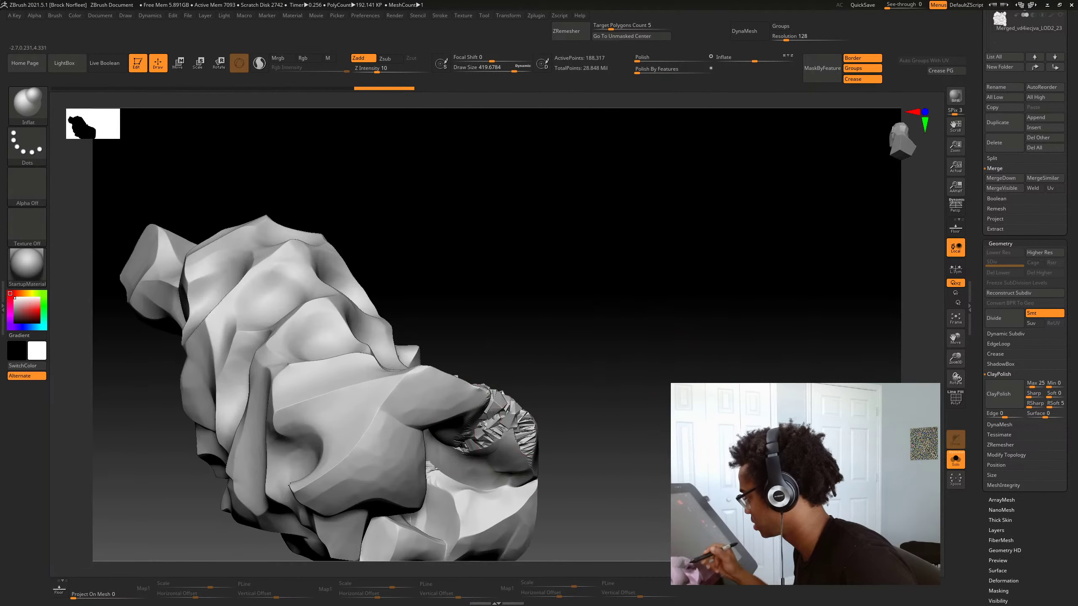
drag(496, 426, 515, 452)
Enlarge the Inflat brush to about 583 and inflate over the gap on the front of the base
drag(615, 468, 607, 411)
key(space)
mouse_move(476, 426)
mouse_down()
mouse_move(439, 398)
mouse_move(444, 389)
mouse_move(450, 427)
mouse_move(422, 424)
mouse_move(451, 414)
mouse_up()
drag(605, 395, 611, 477)
mouse_move(494, 366)
mouse_down()
mouse_move(488, 393)
mouse_move(498, 404)
mouse_up()
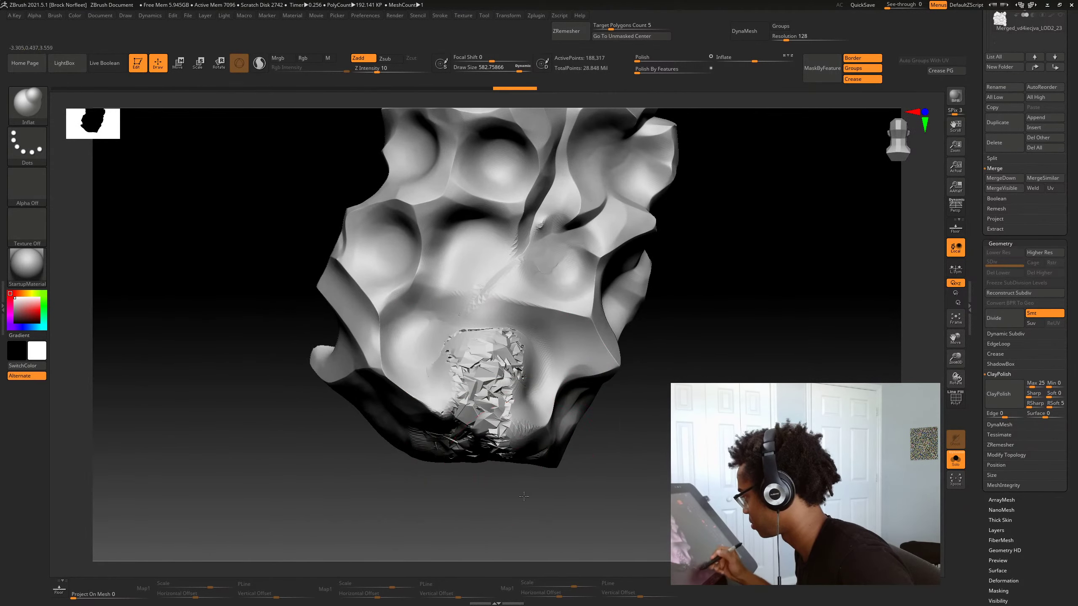
Inflate the underside of the tall rock around the torn patch from several angles
drag(526, 486, 520, 418)
drag(475, 458, 423, 451)
ctrl+right_drag(552, 424, 589, 489)
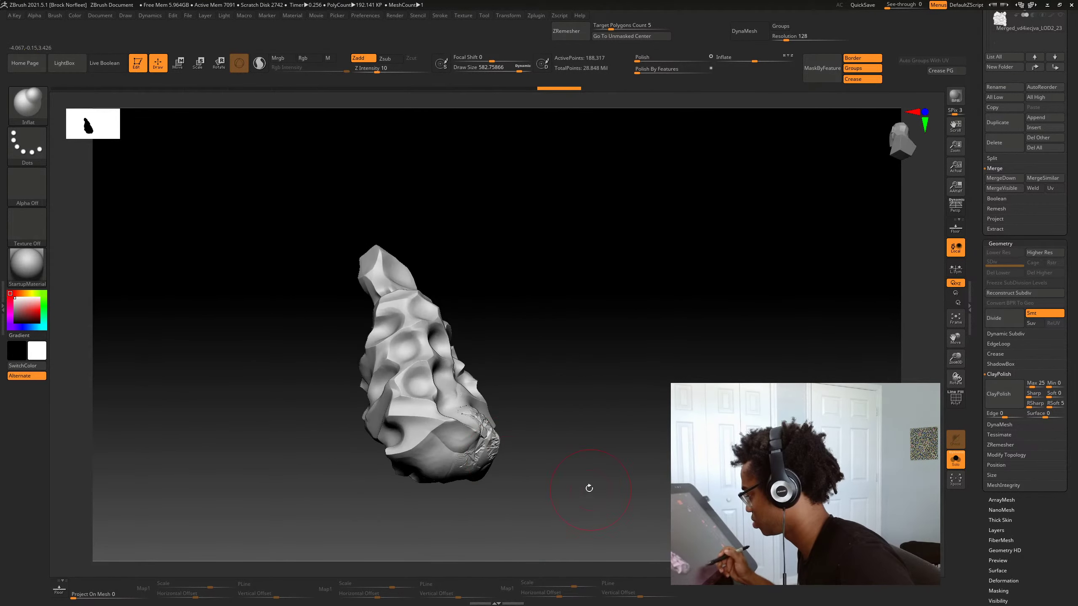
right_drag(456, 479, 496, 481)
drag(496, 481, 444, 490)
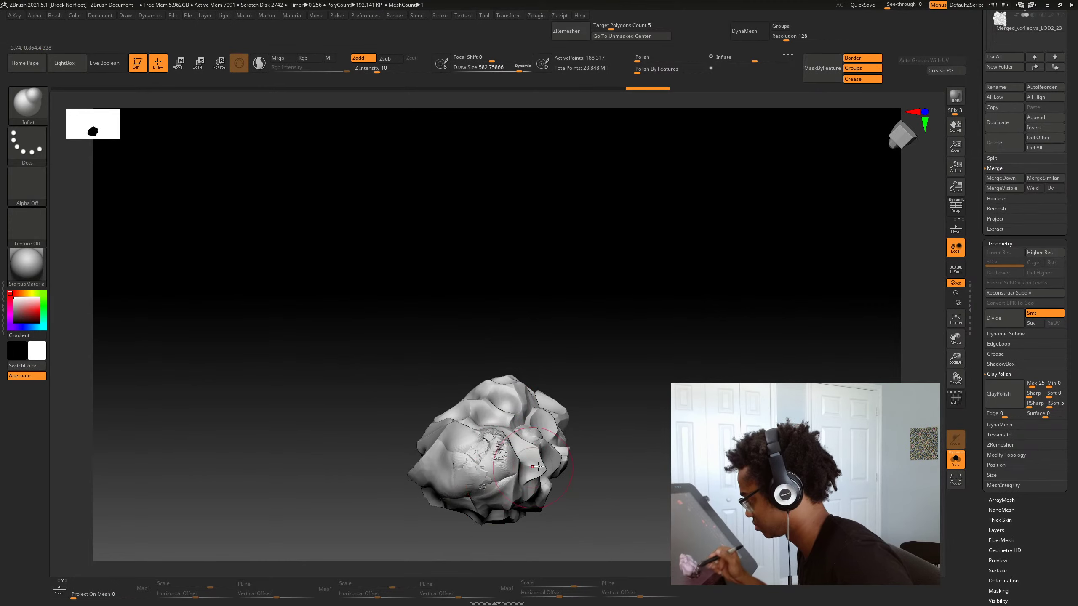
drag(588, 459, 592, 410)
drag(471, 501, 478, 508)
Try to raise the DynaMesh resolution for the tall rock
shift+drag(610, 425, 603, 446)
drag(603, 446, 654, 425)
right_drag(654, 425, 621, 503)
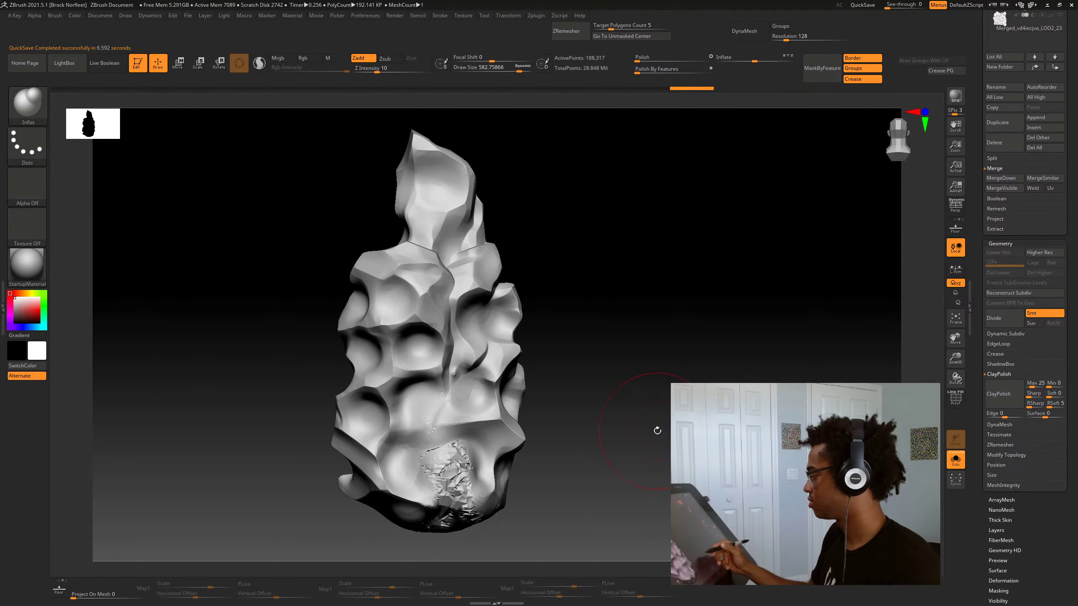
drag(657, 433, 669, 413)
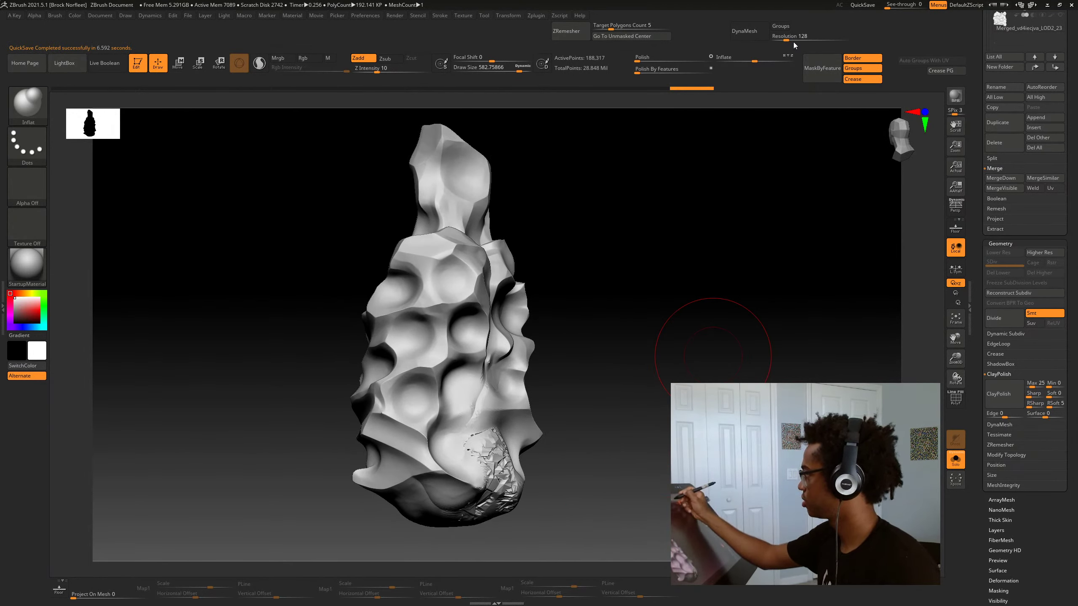
drag(786, 36, 795, 41)
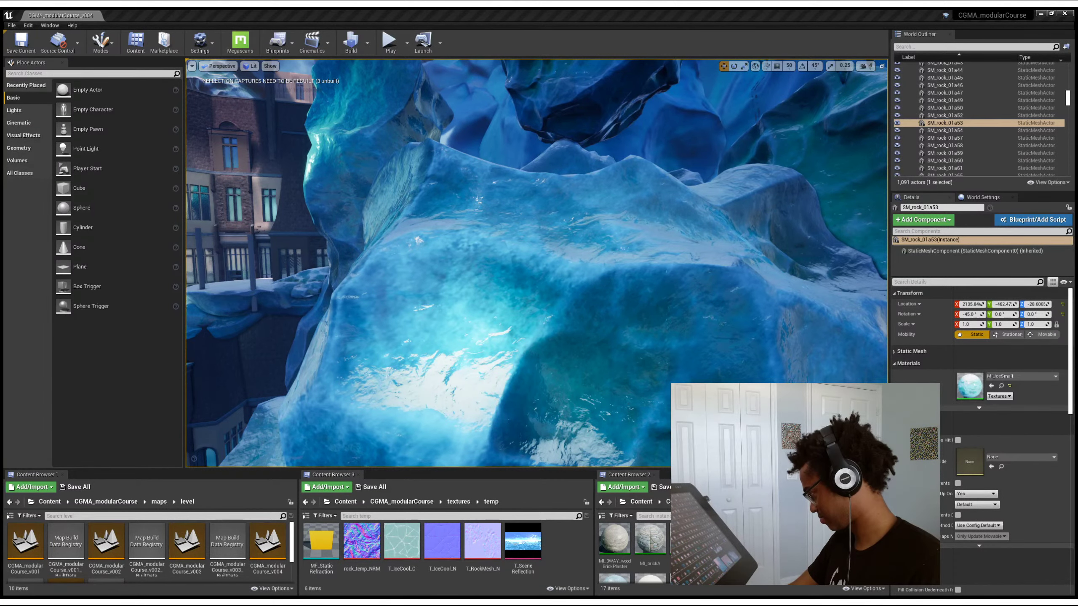
Switch to Unreal Editor and examine the icy rock surfaces in the level up close
key(alt+Tab)
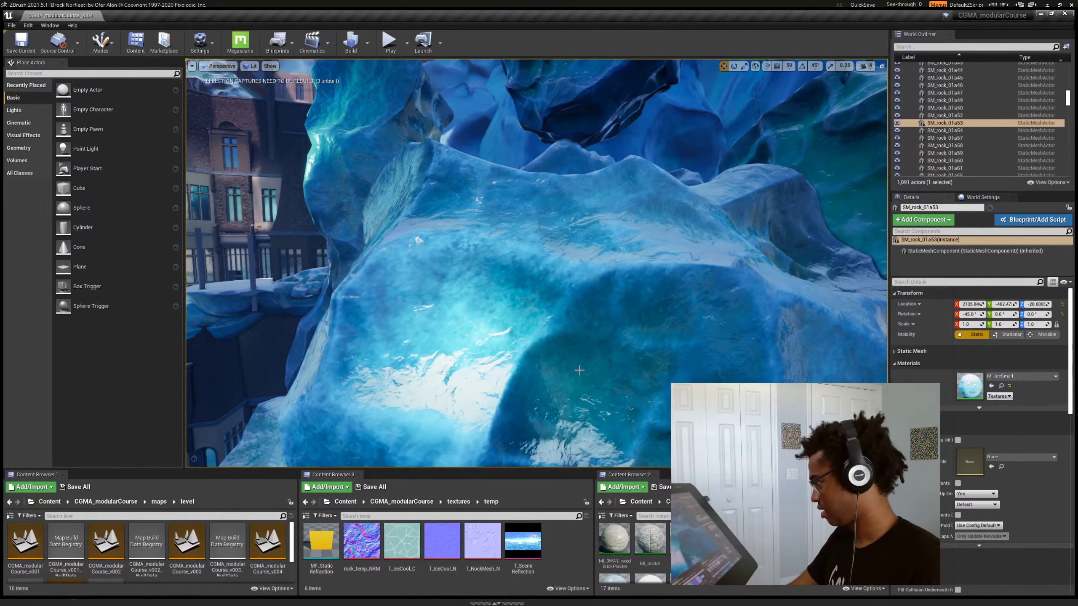
key(s)
mouse_move(536, 264)
right_down()
mouse_move(445, 263)
mouse_move(547, 267)
mouse_move(547, 200)
mouse_move(541, 263)
right_up()
key(w)
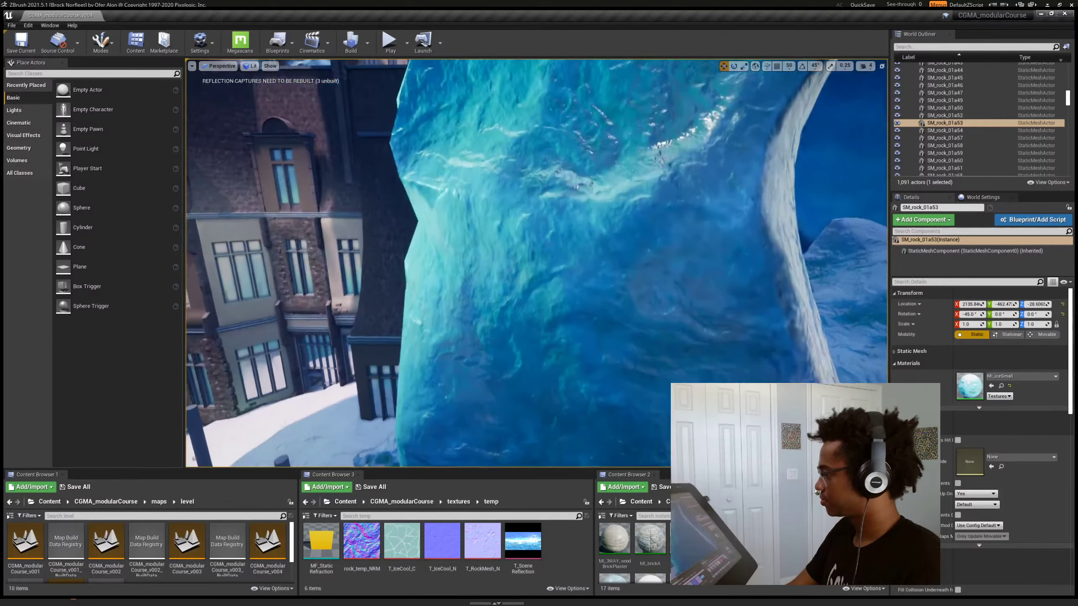
alt+drag(541, 263, 629, 263)
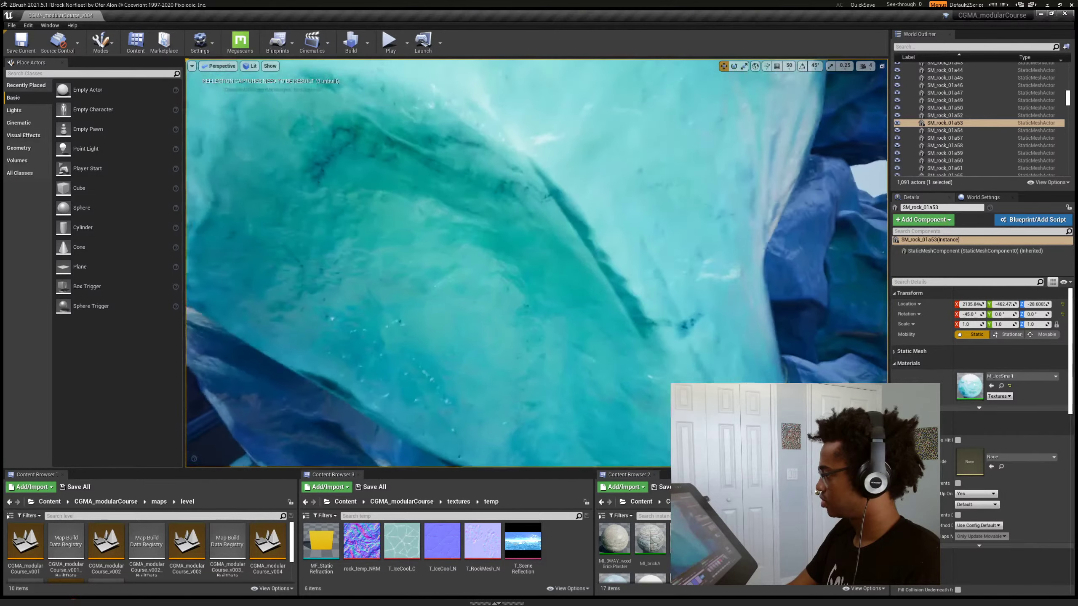
key(s)
right_drag(536, 263, 382, 269)
right_drag(509, 280, 450, 289)
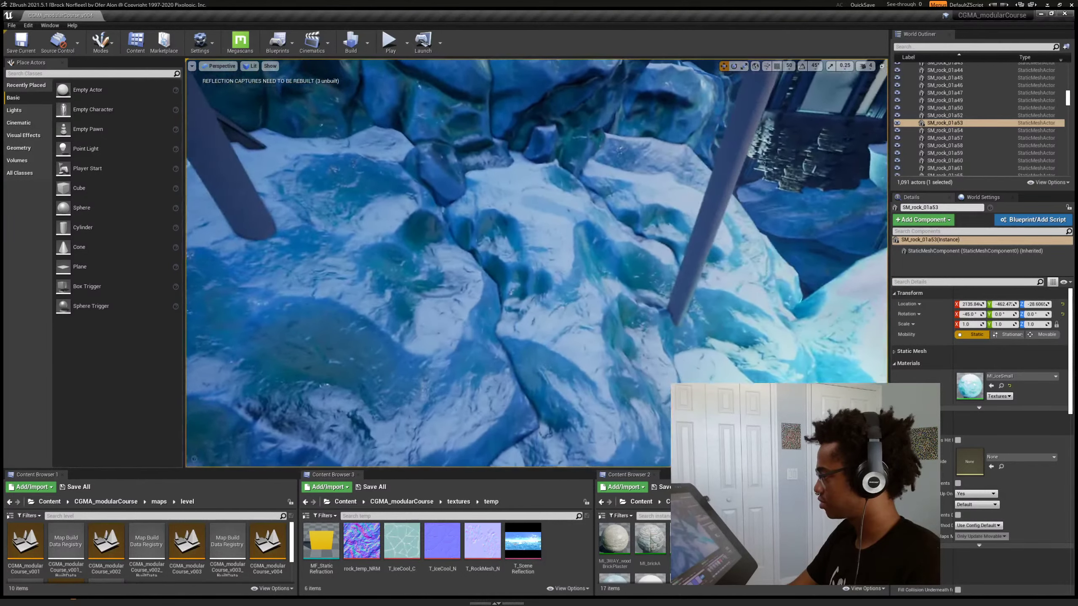
right_drag(509, 272, 458, 272)
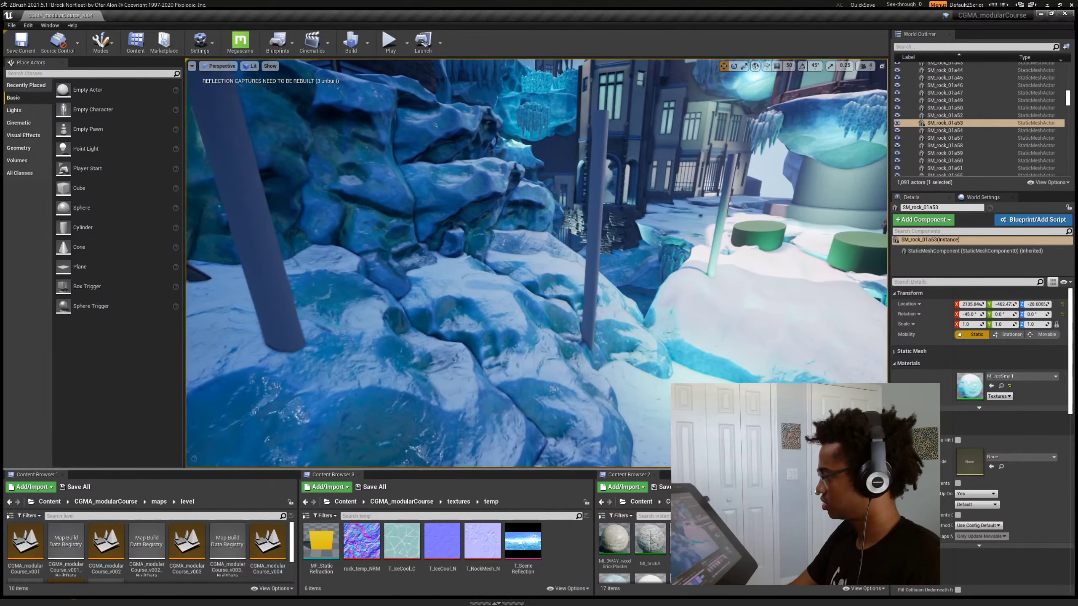
Select an ice rock by the posts and examine the brightly lit ice formations around the scene
click(509, 385)
right_drag(509, 384, 454, 378)
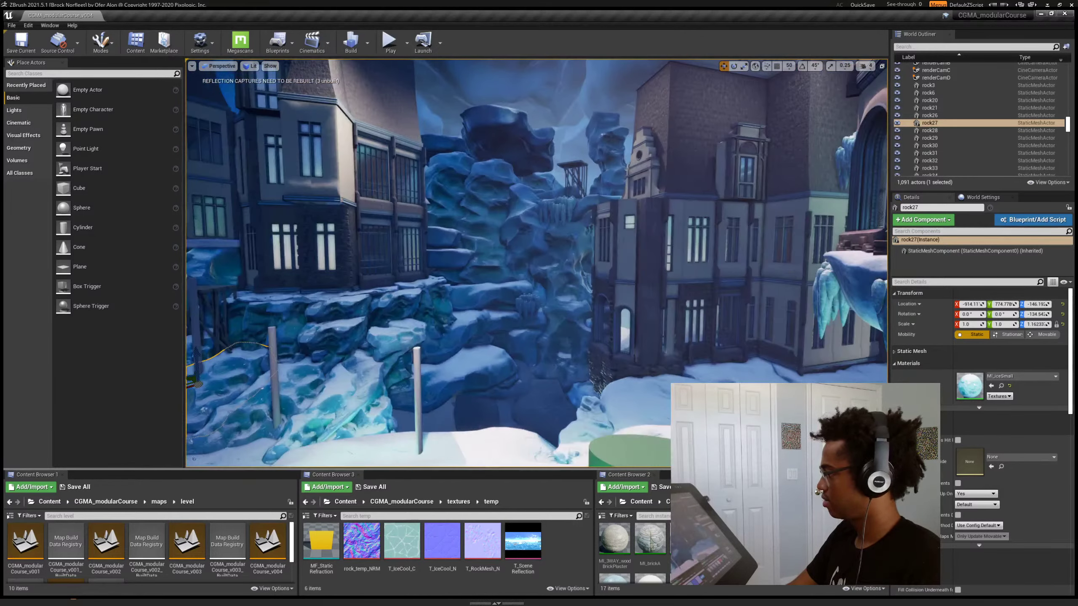
right_drag(652, 385, 594, 384)
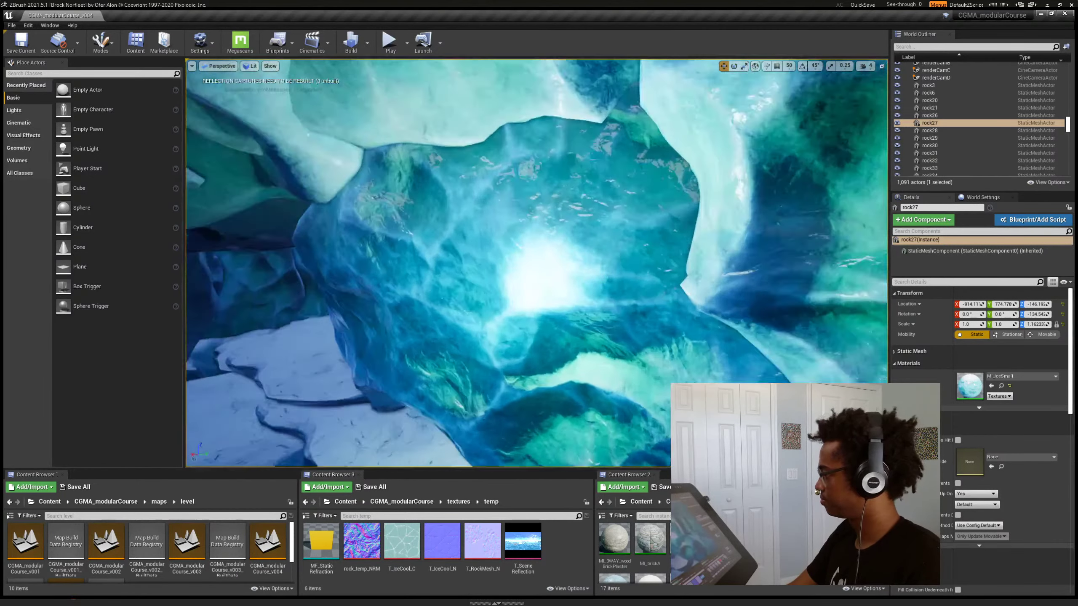
right_drag(595, 385, 564, 378)
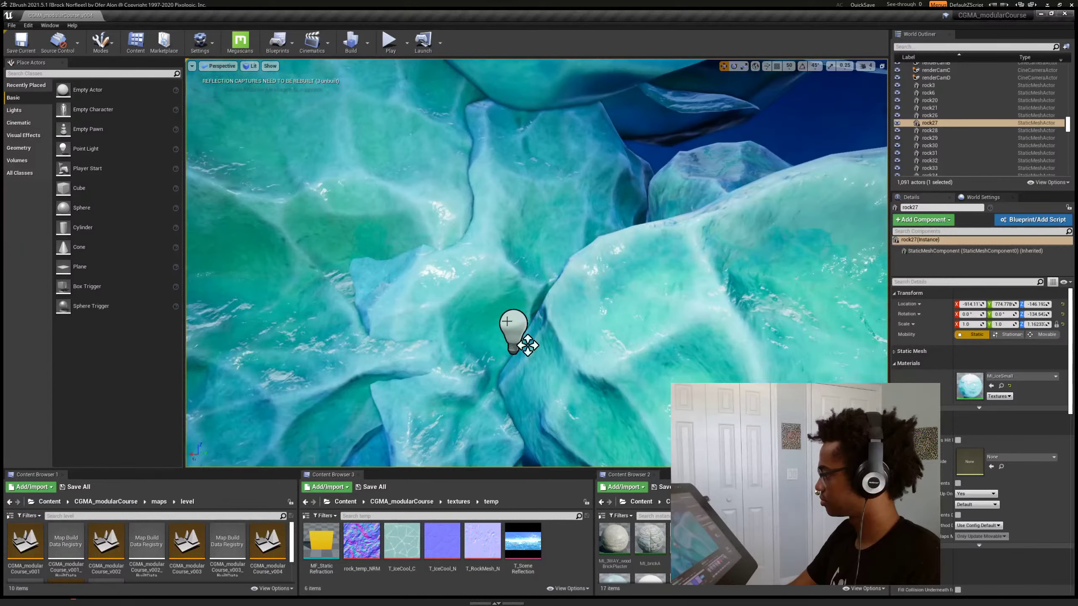
Select the point light inside the ice rocks and move it to about X 3175, Y 1831
click(527, 345)
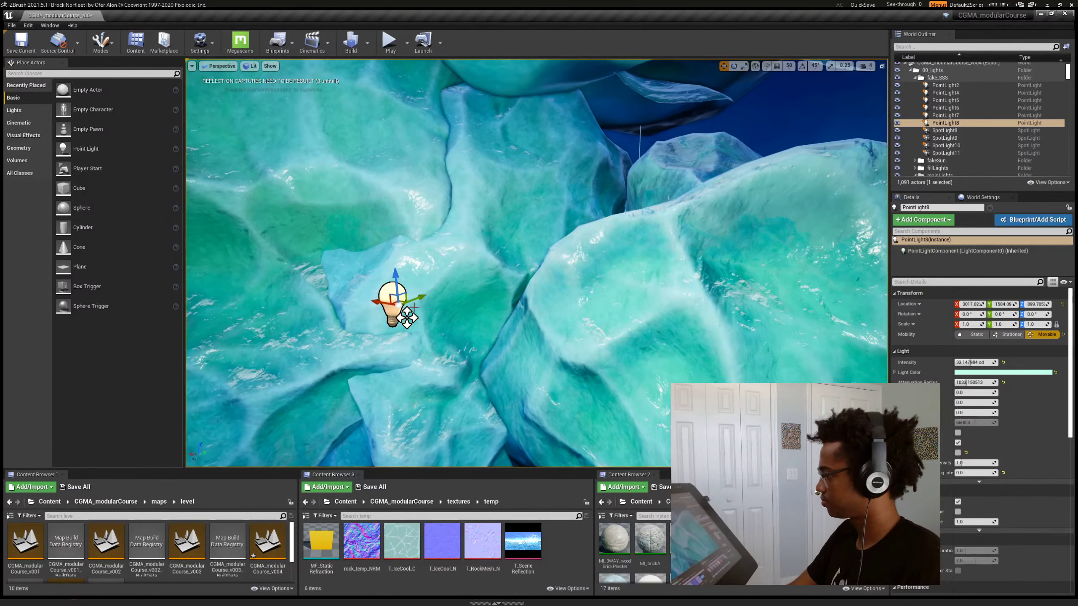
drag(516, 276, 518, 274)
right_drag(519, 273, 556, 281)
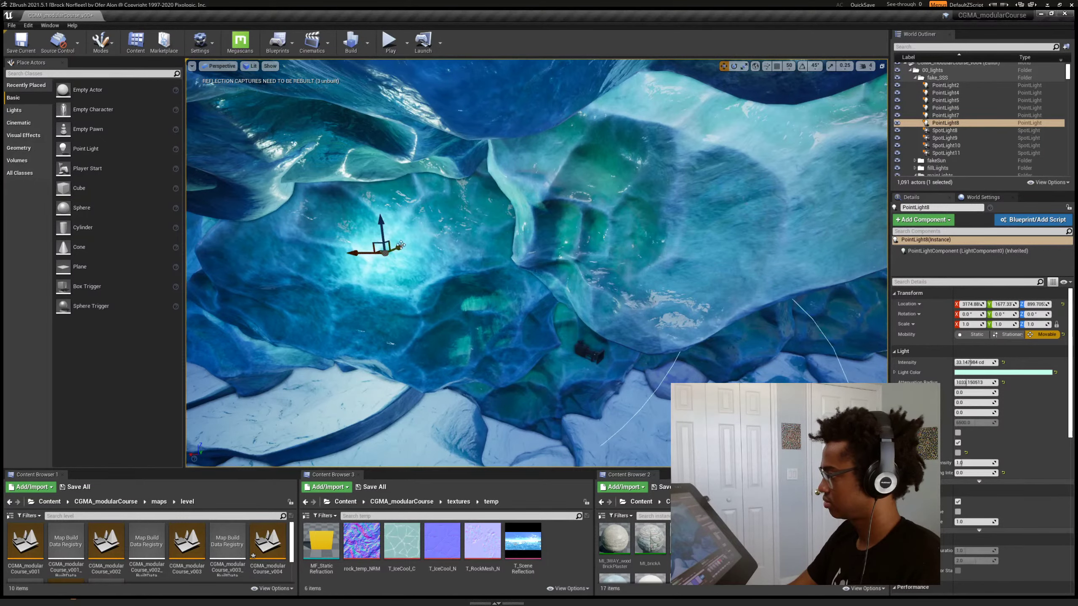
mouse_move(400, 245)
mouse_down()
mouse_move(440, 222)
mouse_move(418, 234)
mouse_up()
right_drag(419, 235, 448, 261)
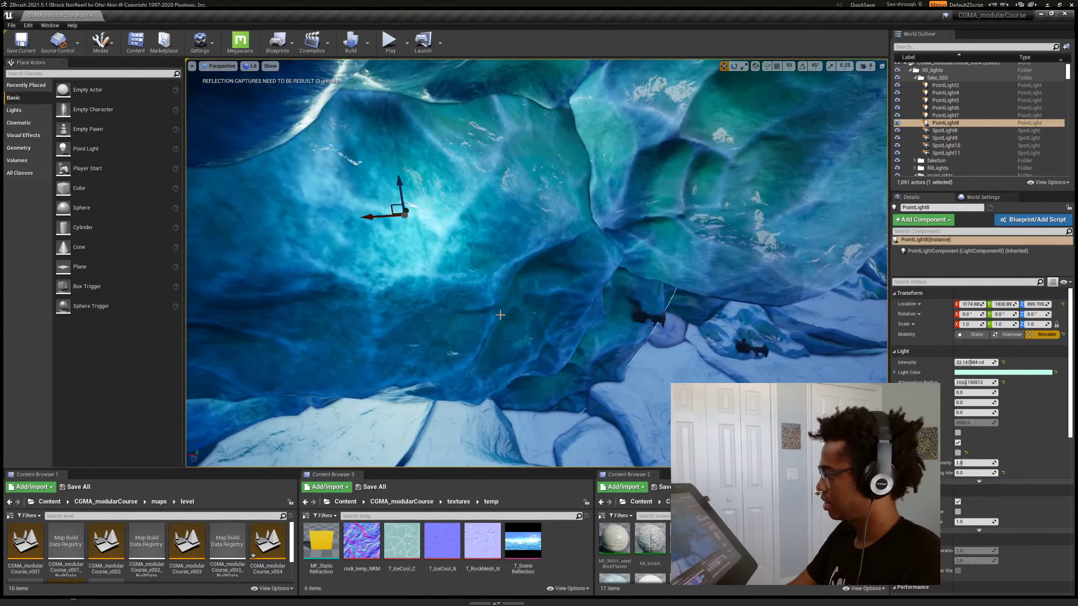
Toggle game view to look over the whole ice scene, then return to ZBrush
key(g)
right_drag(500, 315, 514, 296)
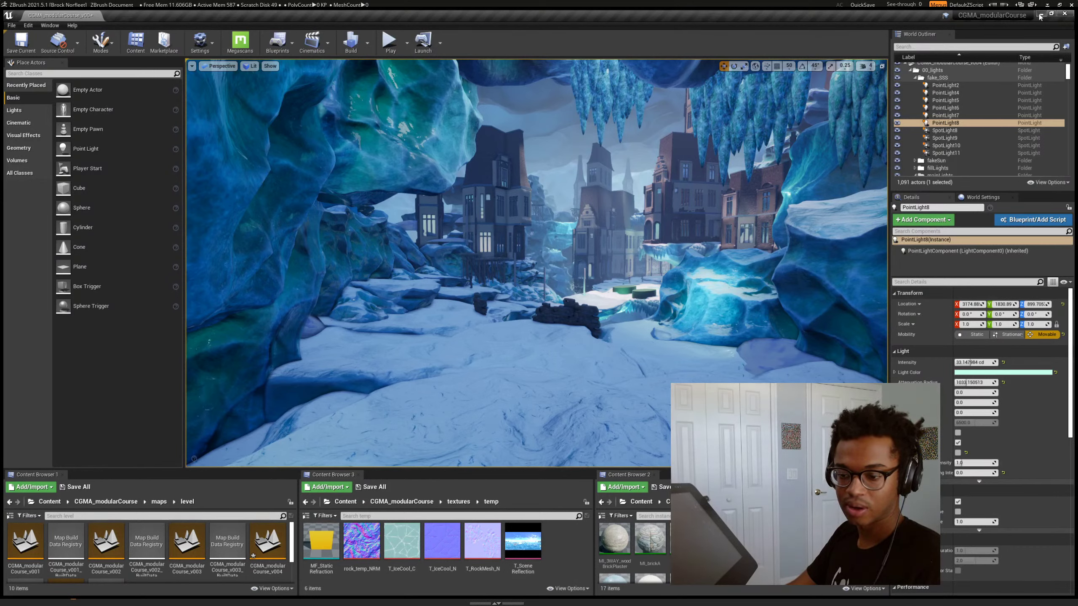
click(1040, 15)
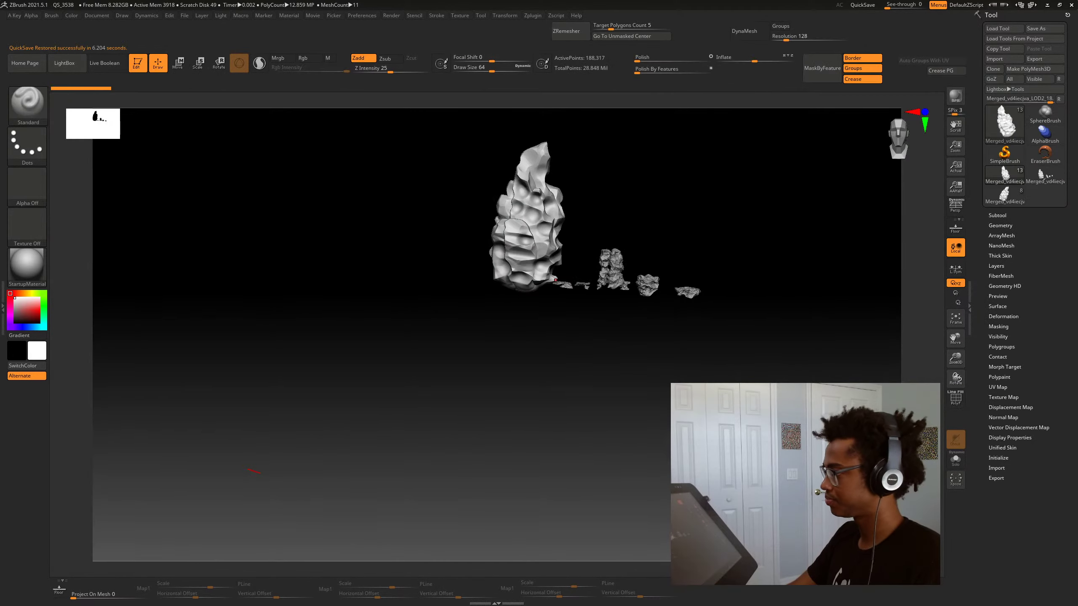
Isolate the tall rock from the other pieces and bring the damaged patch at its lower end up close
drag(573, 323, 495, 317)
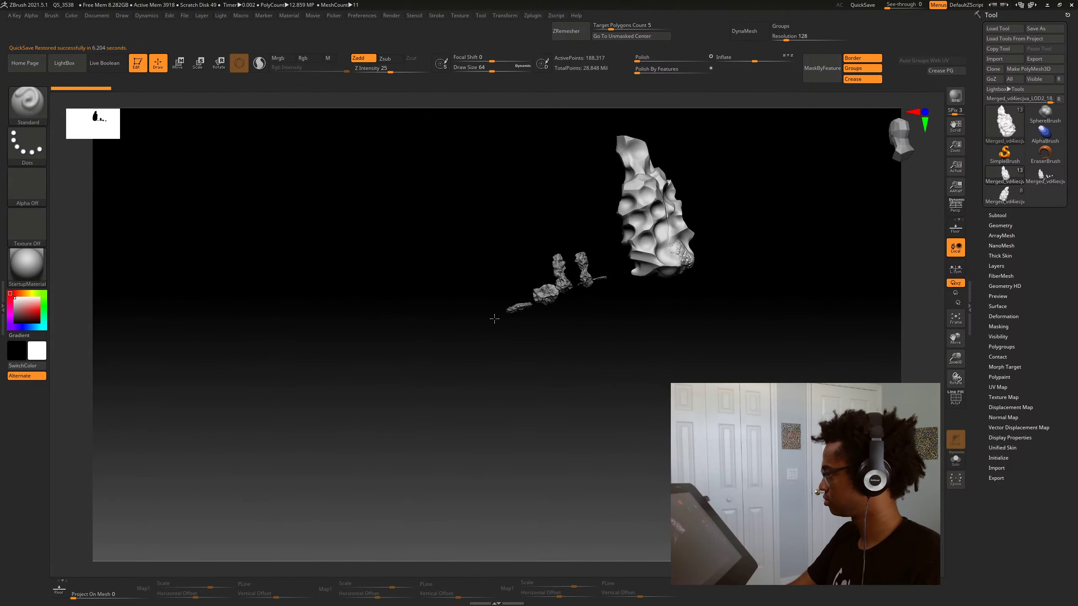
ctrl+right_drag(672, 260, 753, 268)
mouse_move(439, 307)
mouse_down()
mouse_move(445, 318)
mouse_move(522, 314)
mouse_move(437, 310)
mouse_up()
alt+drag(830, 262, 586, 322)
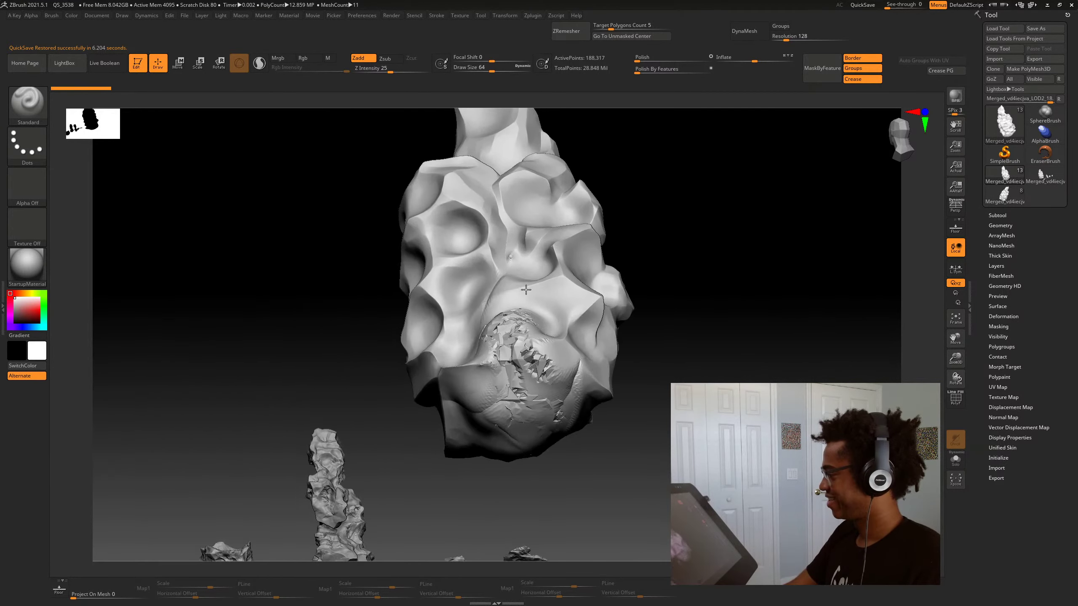
key(alt+s)
drag(721, 272, 779, 106)
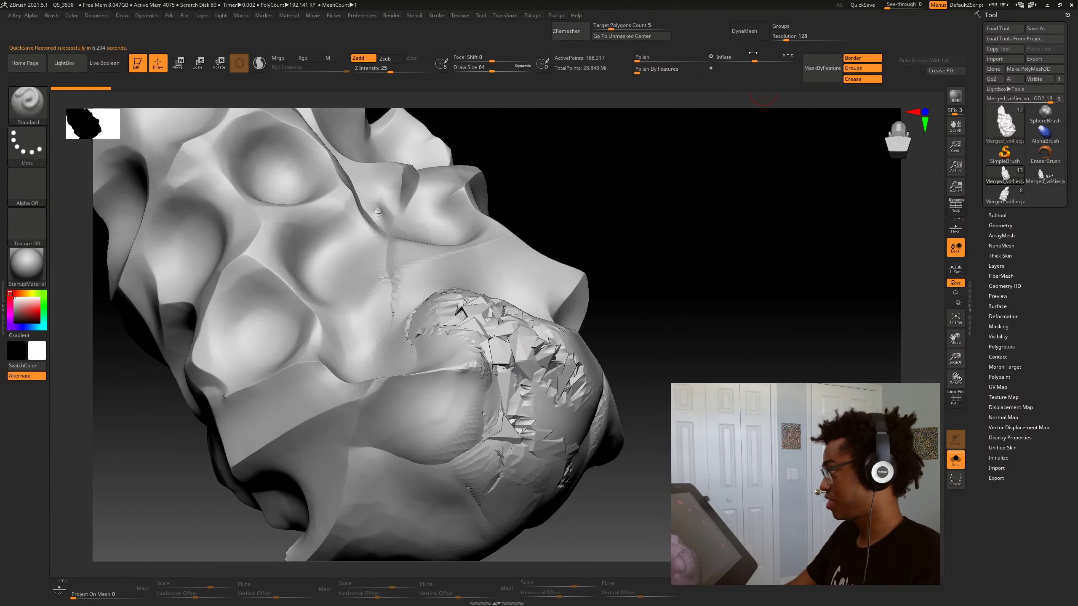
Try to remesh the rock with DynaMesh at resolution 560, and undo the remesh
click(801, 37)
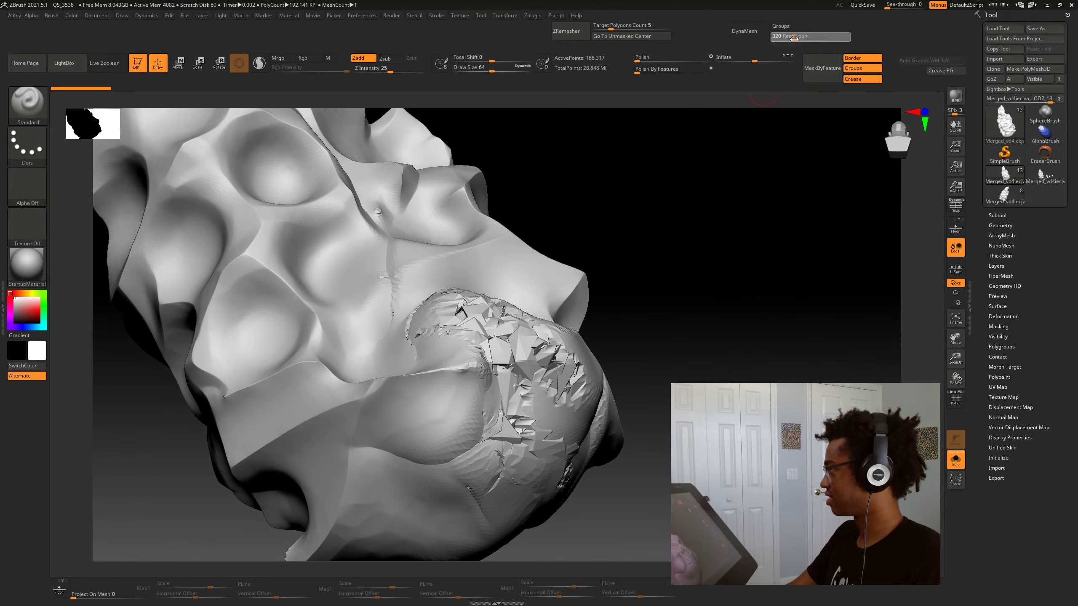
text(560)
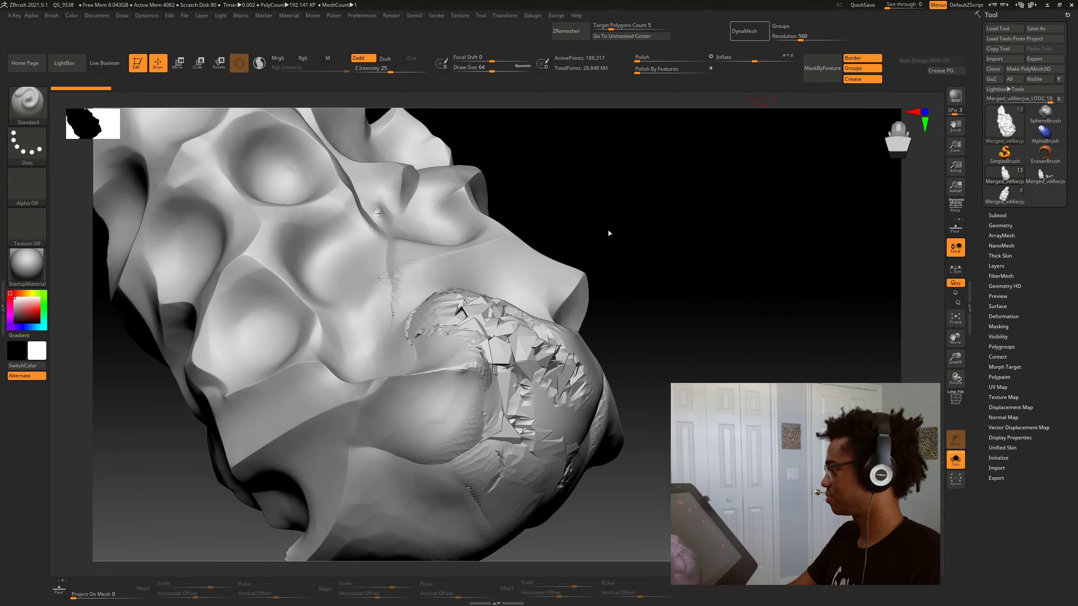
ctrl+drag(608, 233, 606, 241)
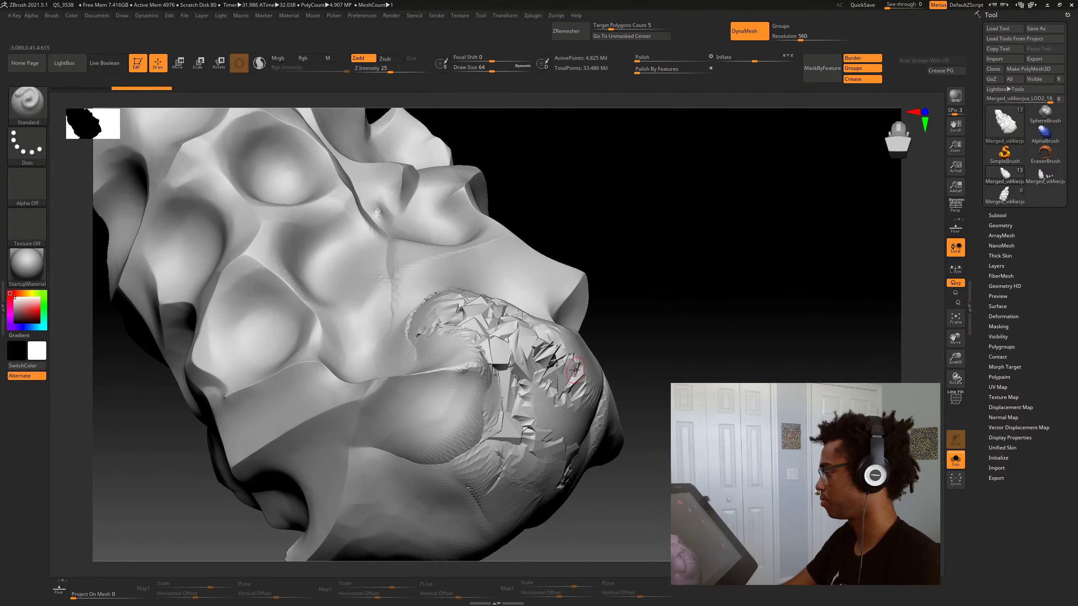
mouse_move(569, 371)
right_down()
mouse_move(636, 372)
mouse_move(573, 373)
right_up()
key(ctrl+z)
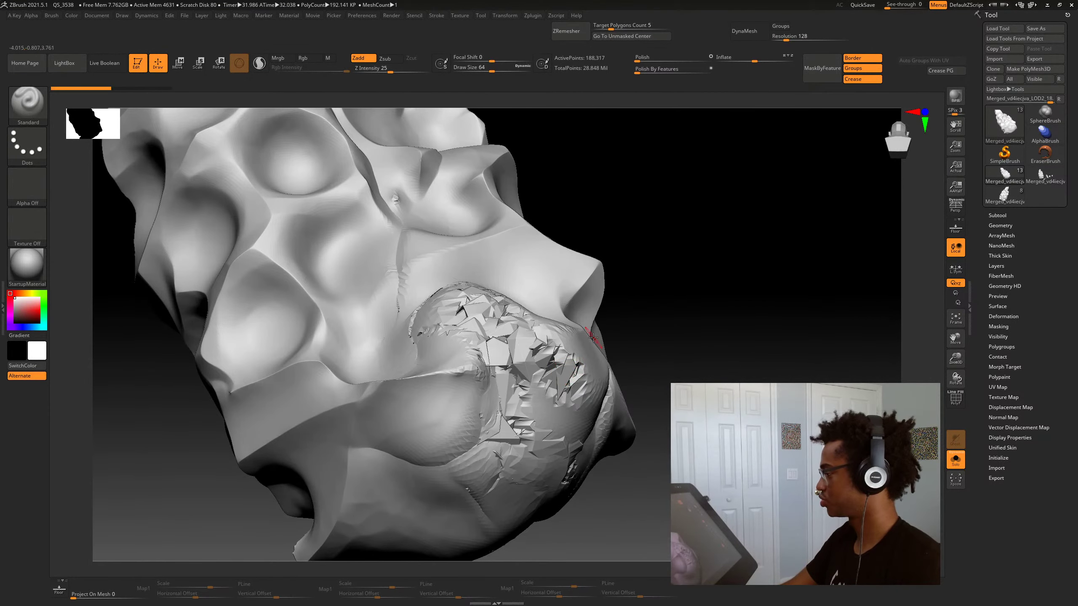
Remesh the rock with DynaMesh at resolution 200 and smooth the faceted damage around its lower end with a brush size of about 242
click(788, 41)
drag(788, 41, 790, 41)
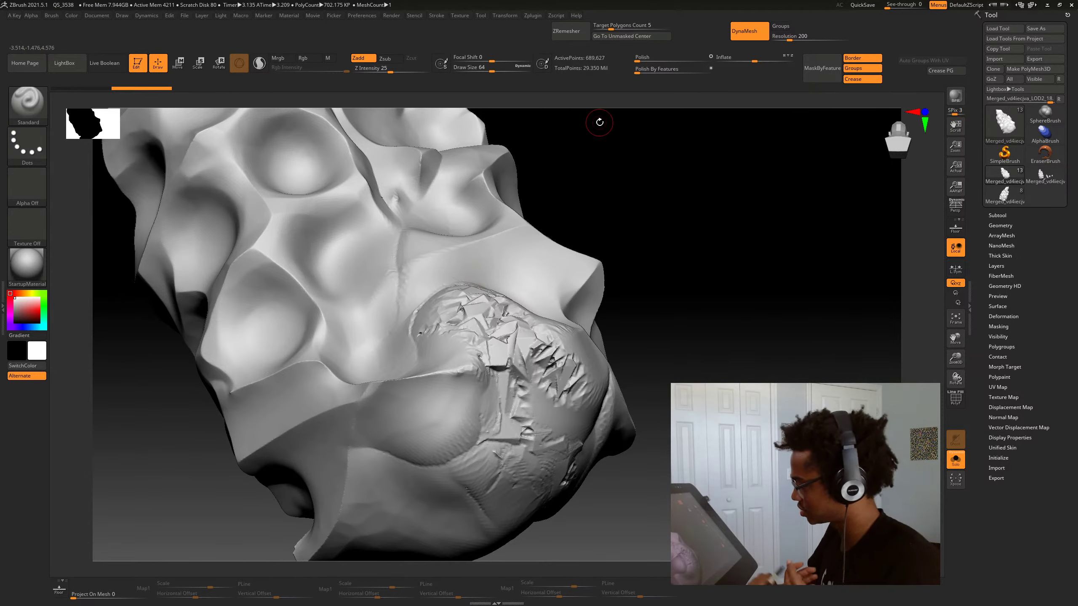
alt+drag(711, 378, 675, 399)
key(space)
mouse_move(536, 343)
mouse_down()
mouse_move(547, 342)
mouse_move(530, 286)
mouse_up()
drag(636, 407, 666, 373)
mouse_move(520, 364)
shift+mouse_down()
mouse_move(551, 374)
mouse_move(476, 382)
shift+mouse_up()
shift+drag(474, 267, 486, 251)
drag(636, 395, 690, 327)
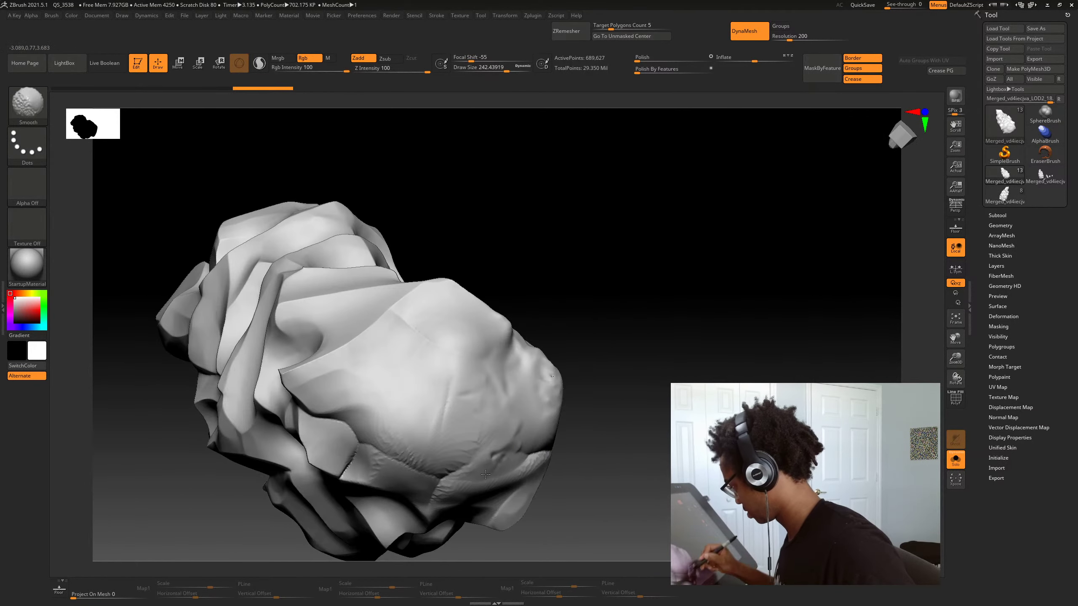
shift+drag(497, 452, 522, 425)
mouse_move(587, 404)
mouse_down()
mouse_move(606, 433)
mouse_move(626, 422)
mouse_move(585, 404)
mouse_move(571, 357)
mouse_up()
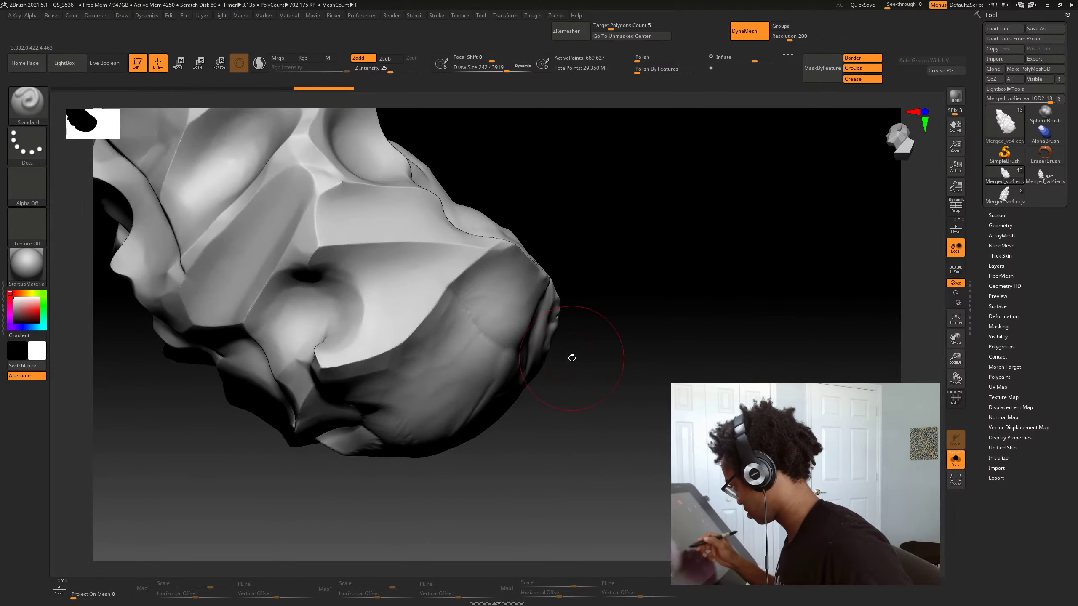
Choose the ClipCurve brush and clip the jagged outer edge of the rock's lower end
ctrl+shift+drag(596, 291, 539, 376)
ctrl+shift+click(549, 360)
key(b)
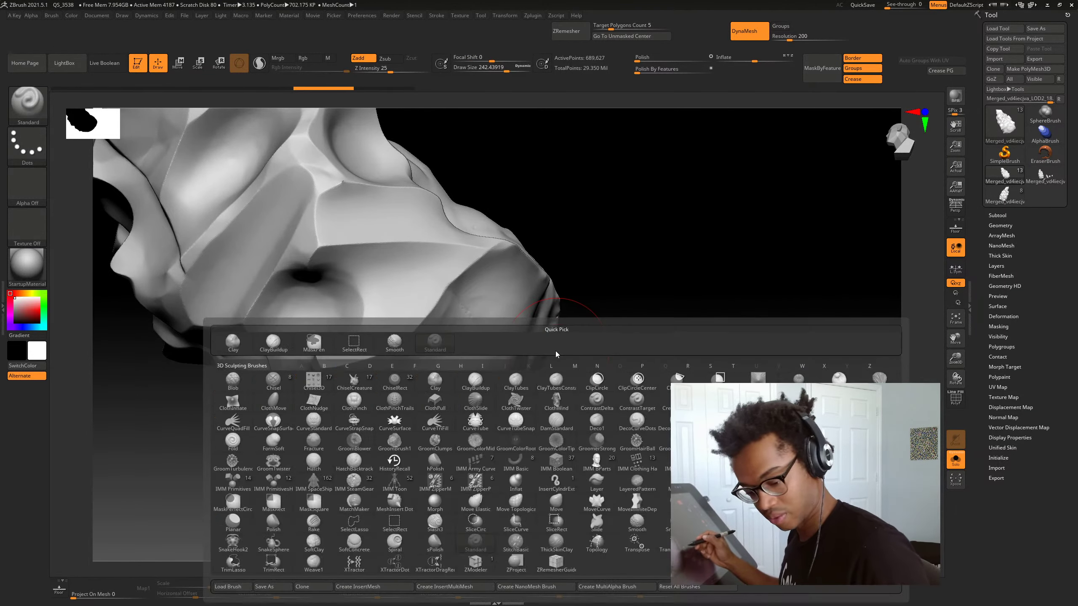
key(c)
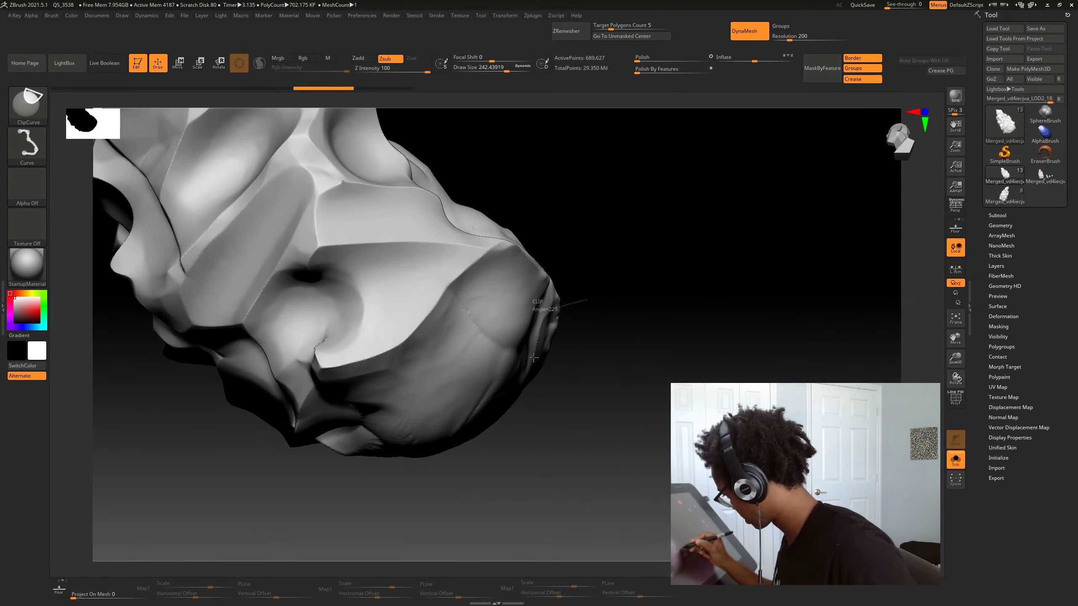
mouse_move(548, 399)
mouse_down()
mouse_move(564, 430)
mouse_move(606, 381)
mouse_move(539, 251)
mouse_move(453, 215)
mouse_up()
key(ctrl+shift)
ctrl+shift+drag(540, 291, 573, 265)
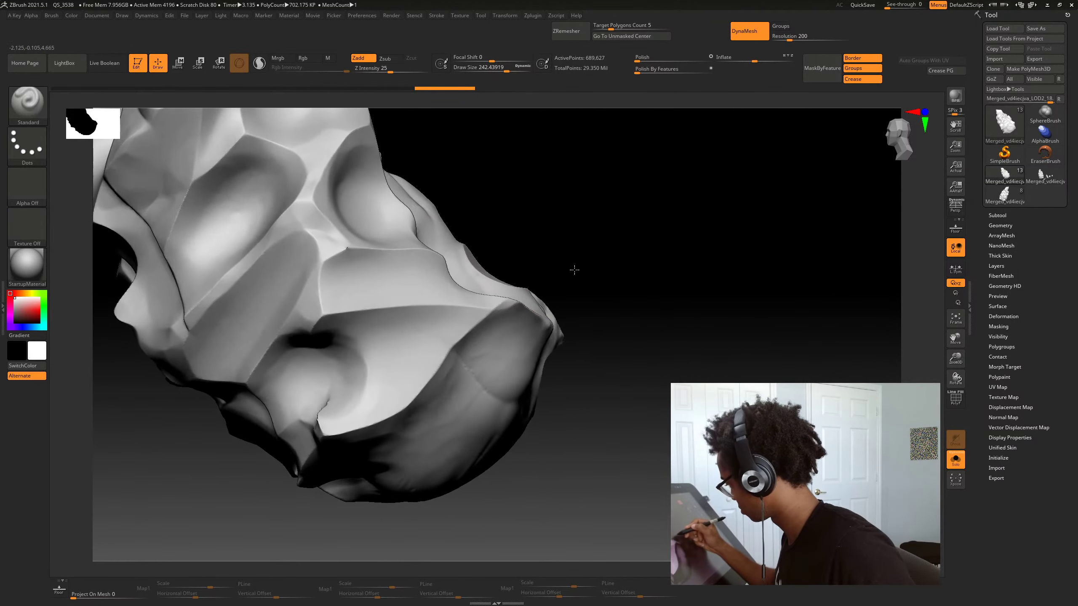
Trim the rounded bulges along the underside of the rock with curved clip cuts
ctrl+shift+drag(574, 334, 579, 336)
mouse_move(607, 336)
mouse_down()
mouse_move(633, 312)
mouse_move(575, 437)
mouse_up()
mouse_move(615, 401)
mouse_down()
mouse_move(654, 336)
mouse_move(578, 410)
mouse_move(580, 437)
mouse_up()
mouse_move(619, 424)
mouse_down()
mouse_move(677, 356)
mouse_move(615, 377)
mouse_move(549, 494)
mouse_move(642, 442)
mouse_move(604, 409)
mouse_move(525, 420)
mouse_up()
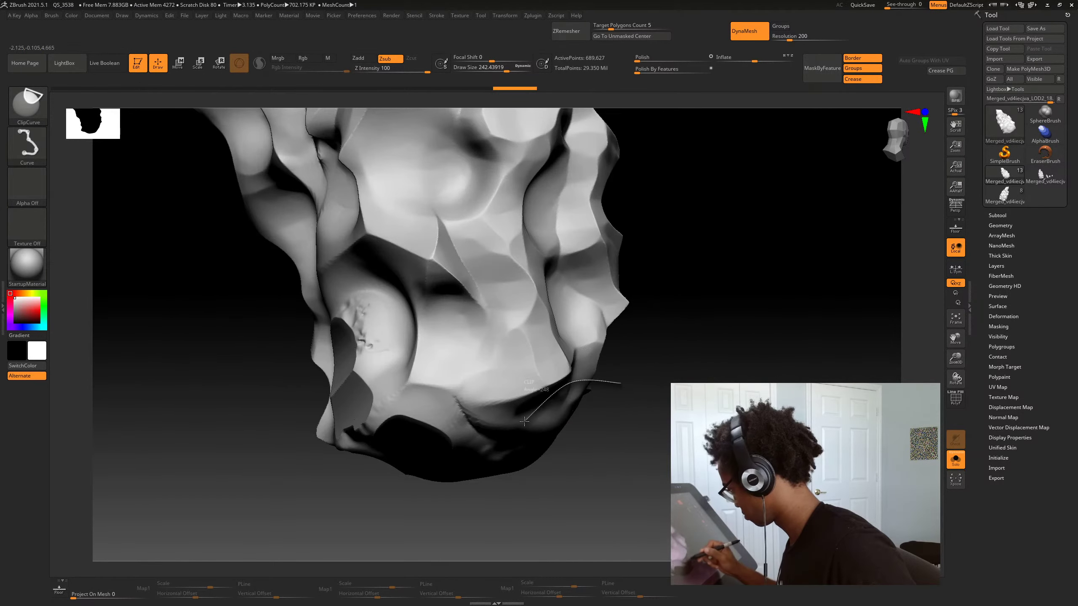
drag(583, 485, 465, 493)
ctrl+shift+drag(471, 488, 479, 476)
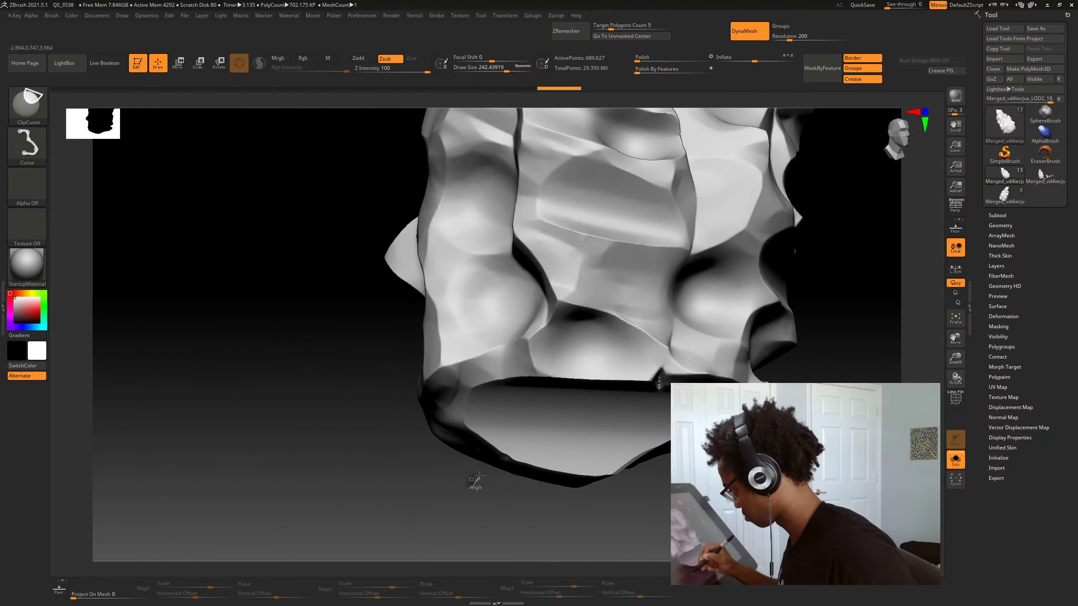
Make further clip cuts across the base of the rock and examine the trimmed underside
mouse_move(431, 385)
ctrl+shift+mouse_down()
mouse_move(442, 474)
mouse_move(538, 471)
mouse_move(634, 449)
ctrl+shift+mouse_up()
key(ctrl+shift)
mouse_move(542, 395)
ctrl+shift+mouse_down()
mouse_move(614, 358)
mouse_move(567, 413)
mouse_move(596, 425)
mouse_move(641, 392)
mouse_move(557, 447)
mouse_move(590, 374)
mouse_move(611, 408)
ctrl+shift+mouse_up()
key(ctrl)
mouse_move(611, 408)
alt+mouse_down()
mouse_move(591, 455)
mouse_move(571, 460)
alt+mouse_up()
mouse_move(572, 460)
alt+mouse_down()
mouse_move(574, 485)
mouse_move(590, 448)
mouse_move(563, 458)
mouse_move(581, 497)
mouse_move(561, 492)
alt+mouse_up()
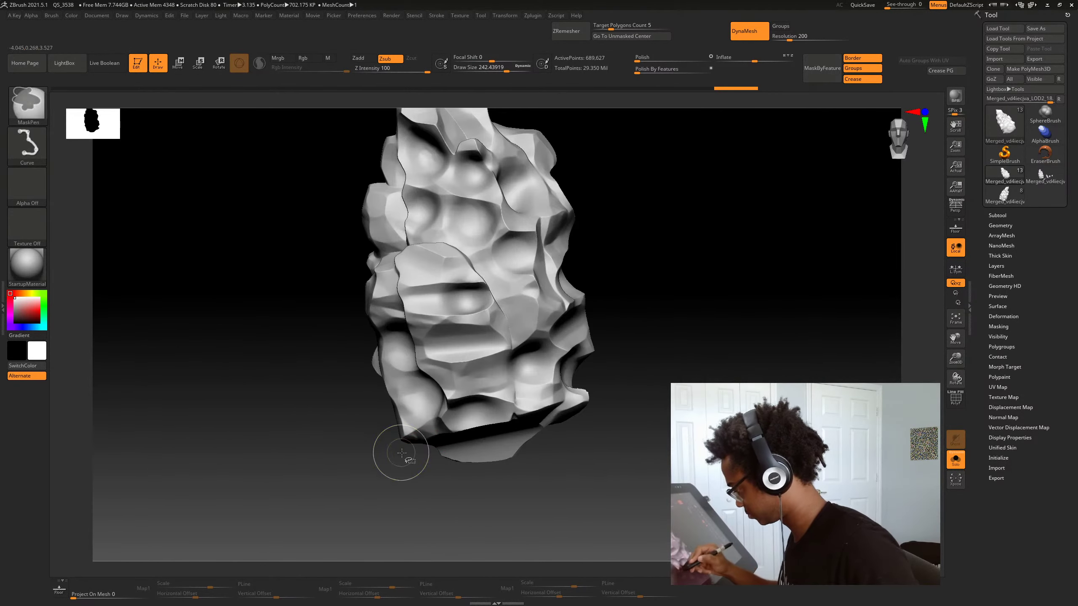
Clip the remaining corner at the foot of the rock and return to the Standard brush
ctrl+shift+drag(403, 454, 398, 408)
mouse_move(361, 460)
mouse_down()
mouse_move(414, 474)
mouse_move(418, 408)
mouse_up()
drag(565, 410, 615, 425)
mouse_move(616, 424)
alt+mouse_down()
mouse_move(662, 450)
mouse_move(603, 432)
mouse_move(648, 441)
mouse_move(613, 444)
alt+mouse_up()
key(b)
key(s)
key(Escape)
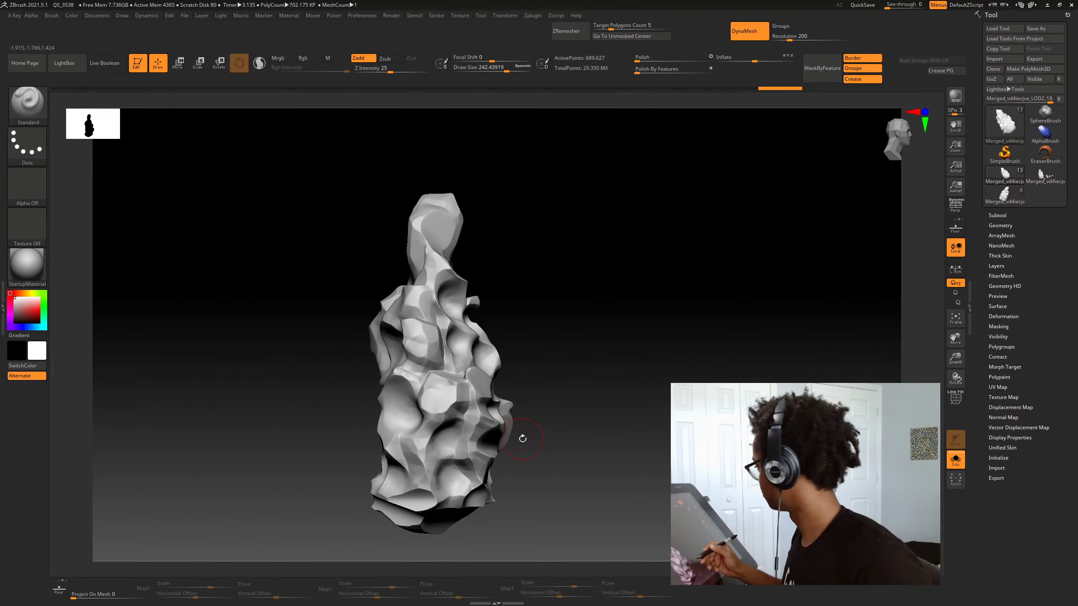
Open the subtool list and compare the trimmed rock with the versions in the other loaded tools
click(1003, 199)
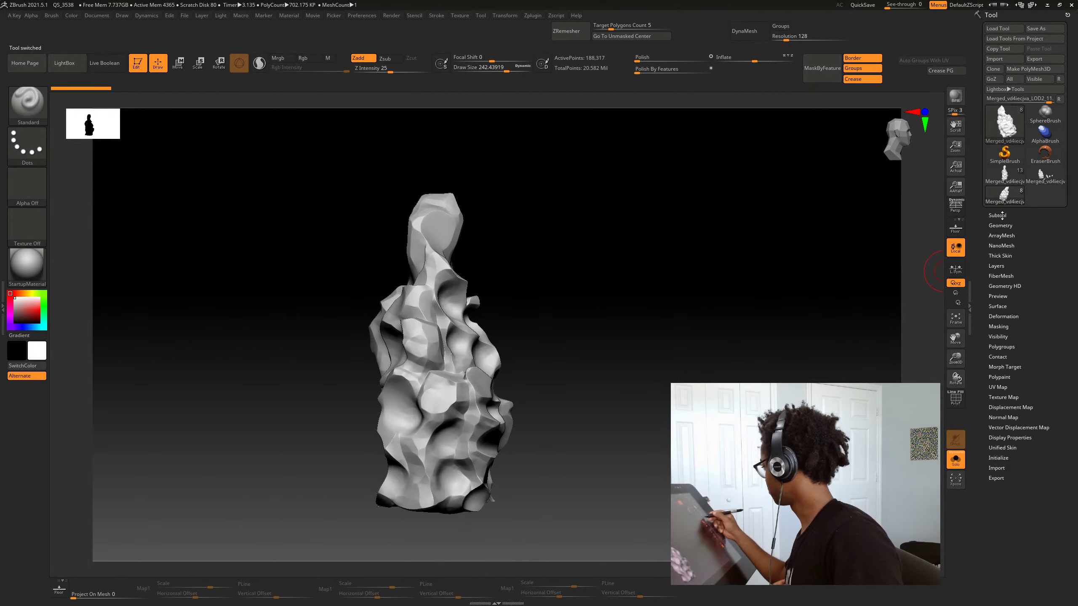
click(1003, 215)
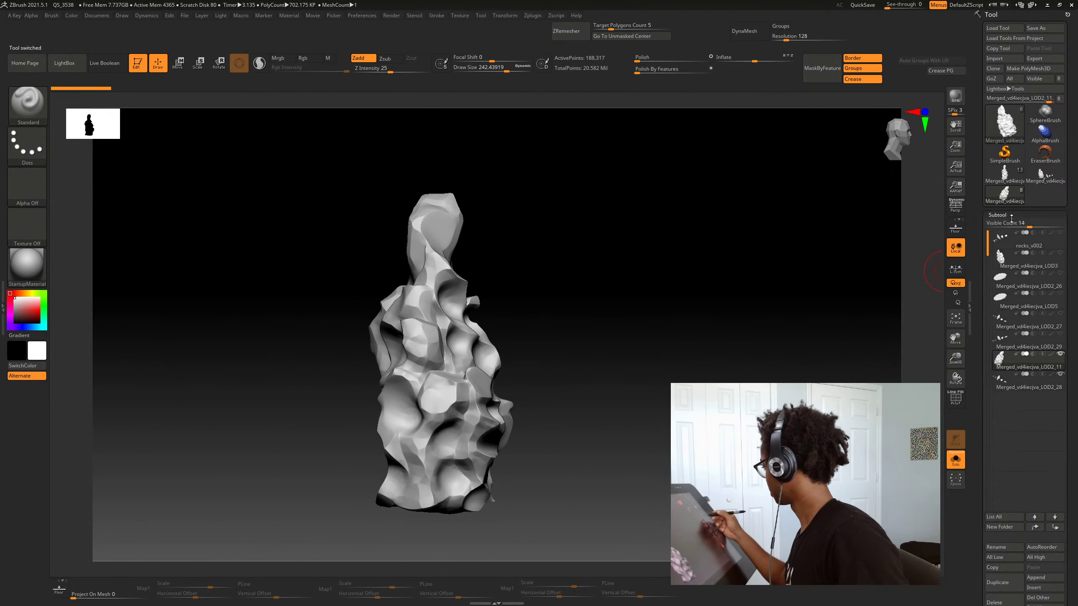
click(1041, 177)
click(1006, 175)
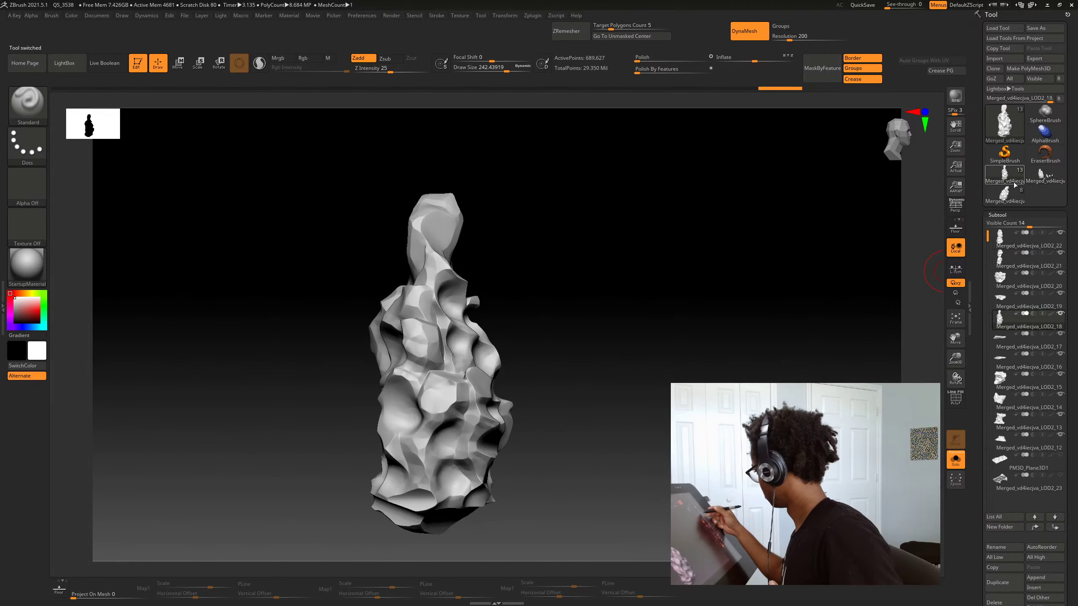
Select the Merged_vd4iecjva_LOD2_23 rock slab and center it in a view from above
click(1005, 488)
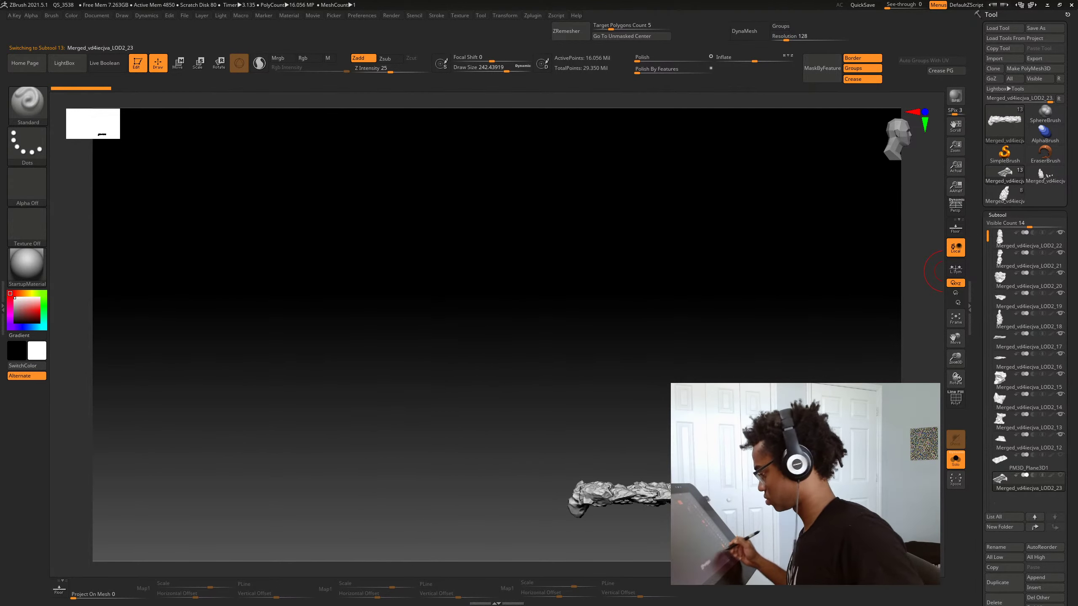
drag(534, 441, 495, 512)
alt+drag(713, 530, 631, 280)
alt+drag(637, 375, 623, 390)
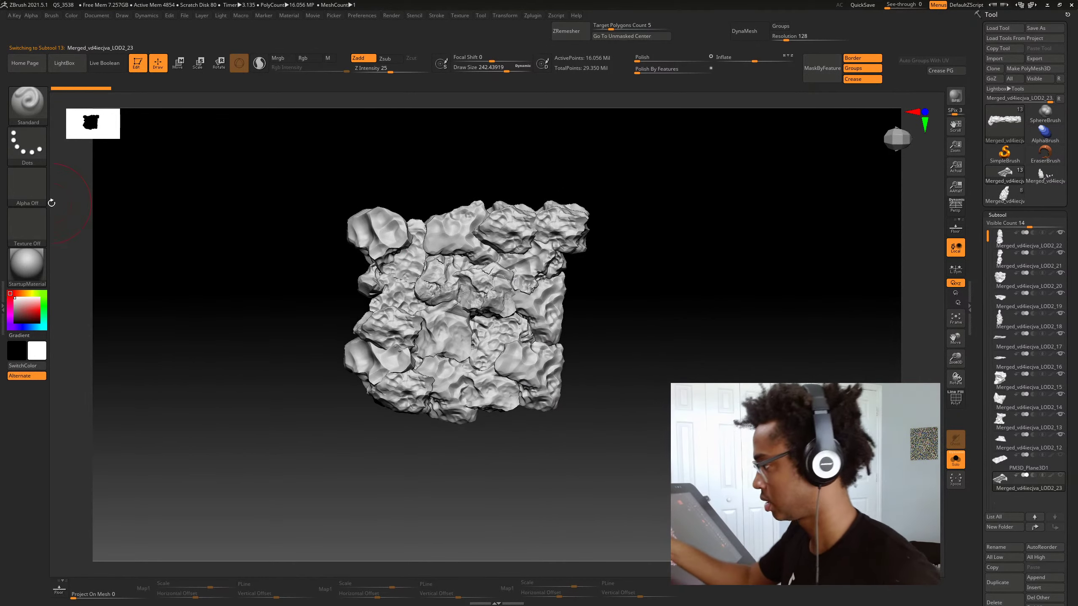
Try document widths of 500 and 1024 with the proportions locked
click(26, 190)
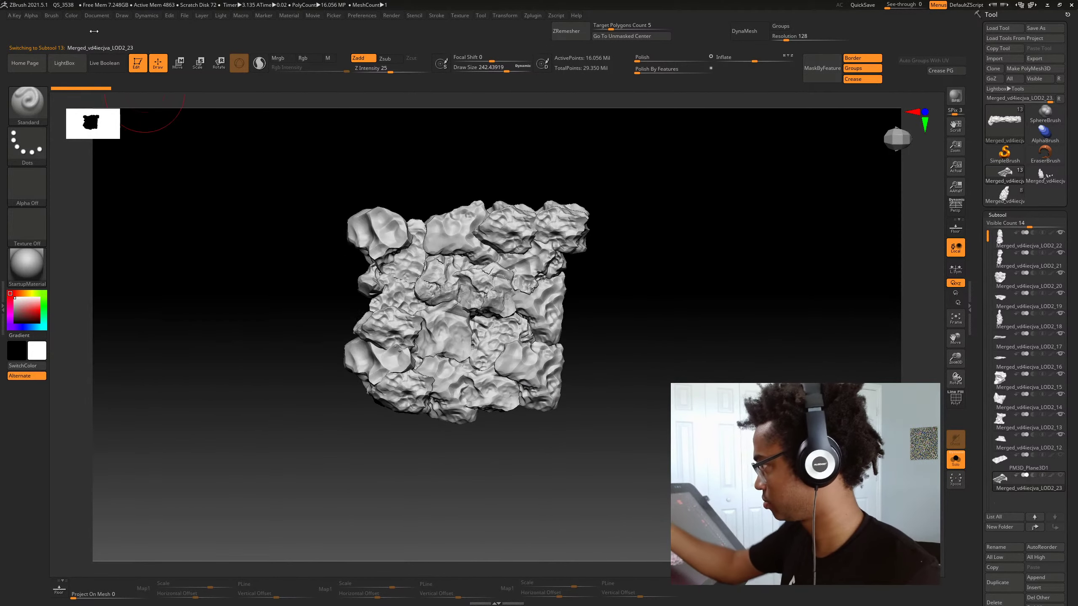
click(101, 15)
click(141, 215)
text(500)
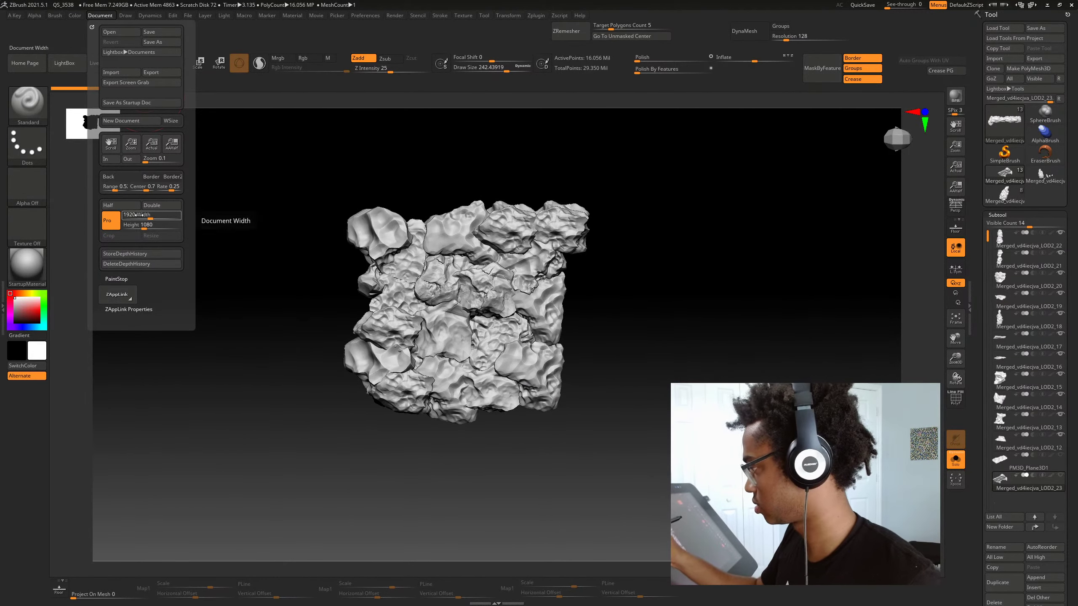
key(Return)
text(102)
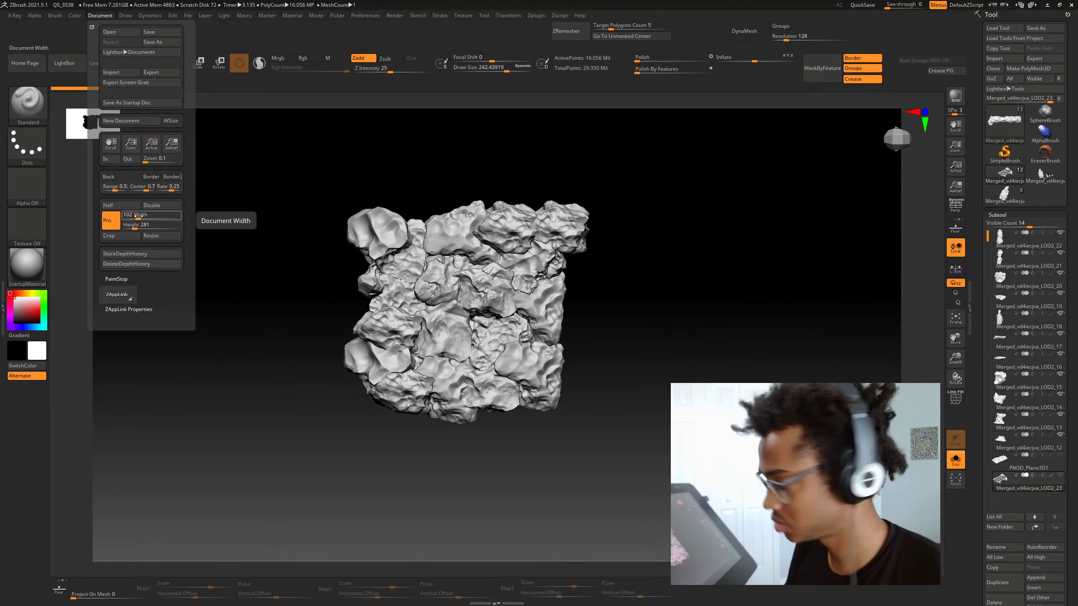
text(4)
key(Return)
click(146, 226)
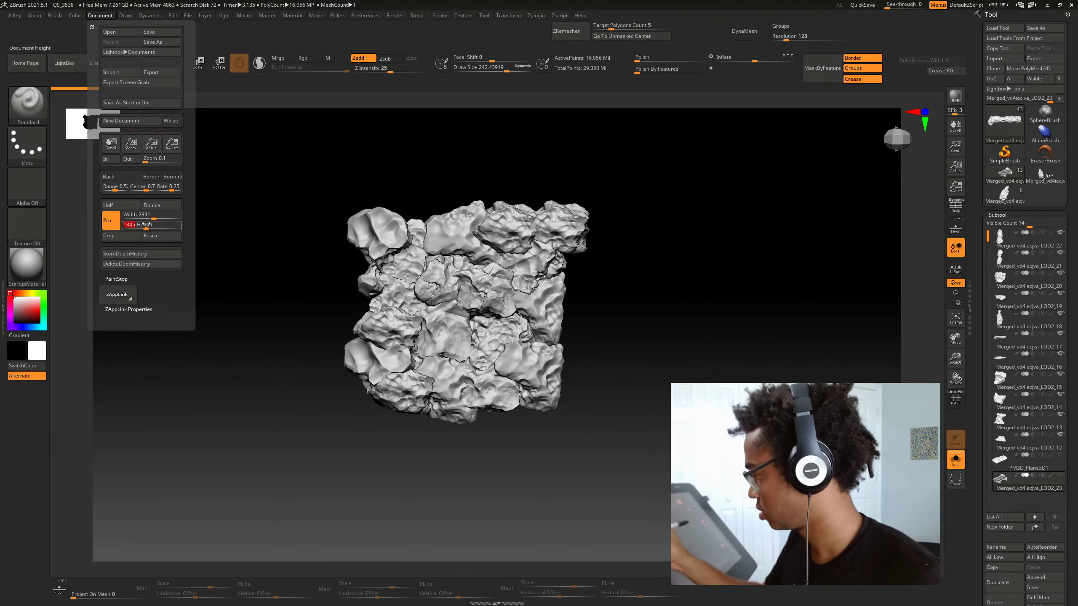
Unlock the document proportions and resize the document to 1024 by 1024
click(110, 220)
click(131, 215)
text(320)
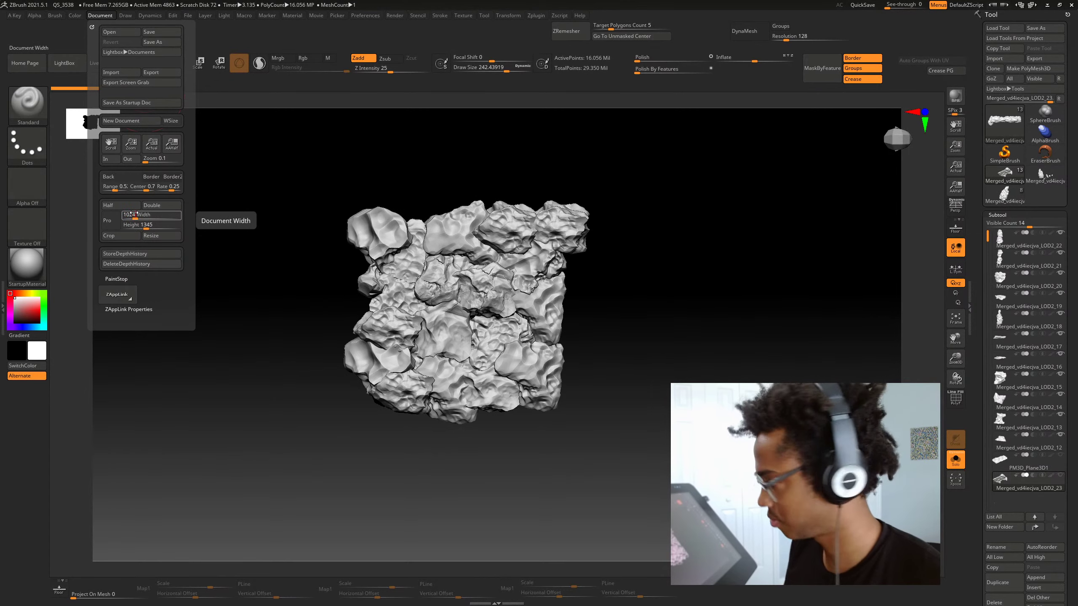
click(135, 224)
text(1)
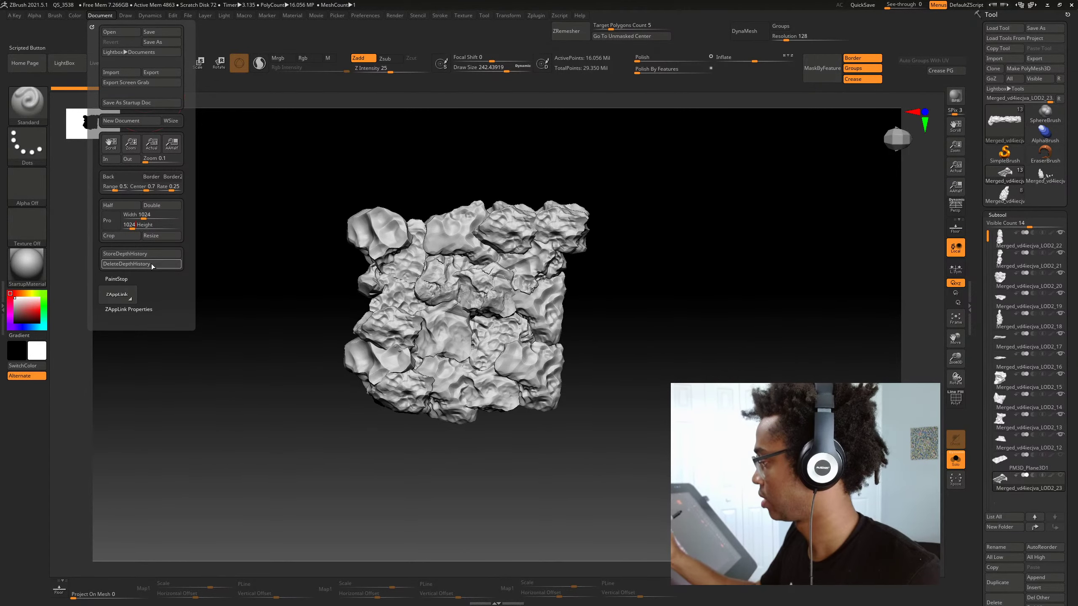
key(Return)
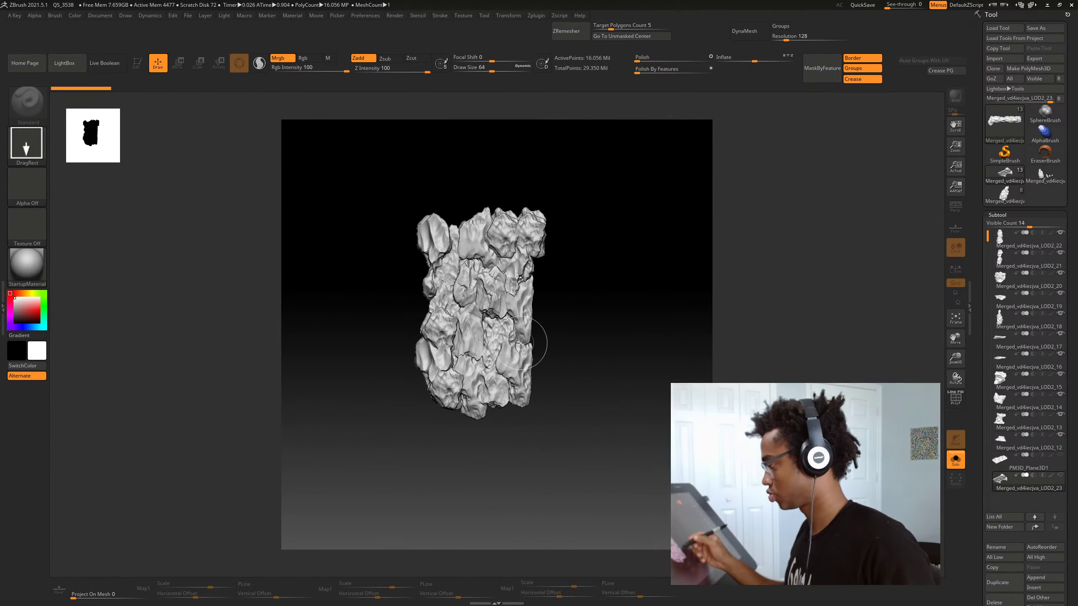
Clear the distorted image from the canvas, make the rock slab editable again and frame it from above
key(ctrl+n)
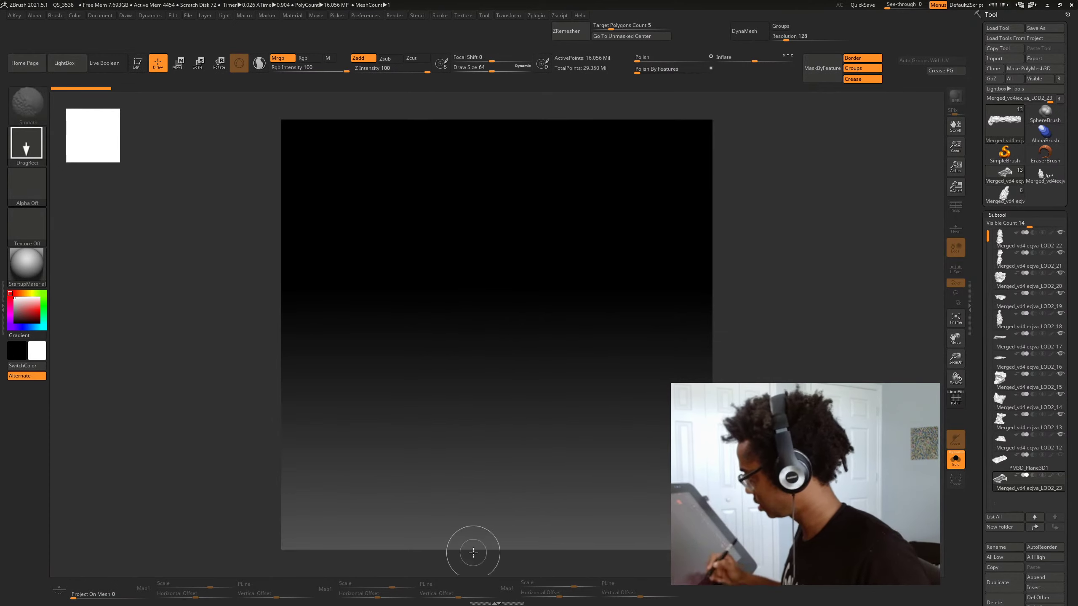
click(142, 70)
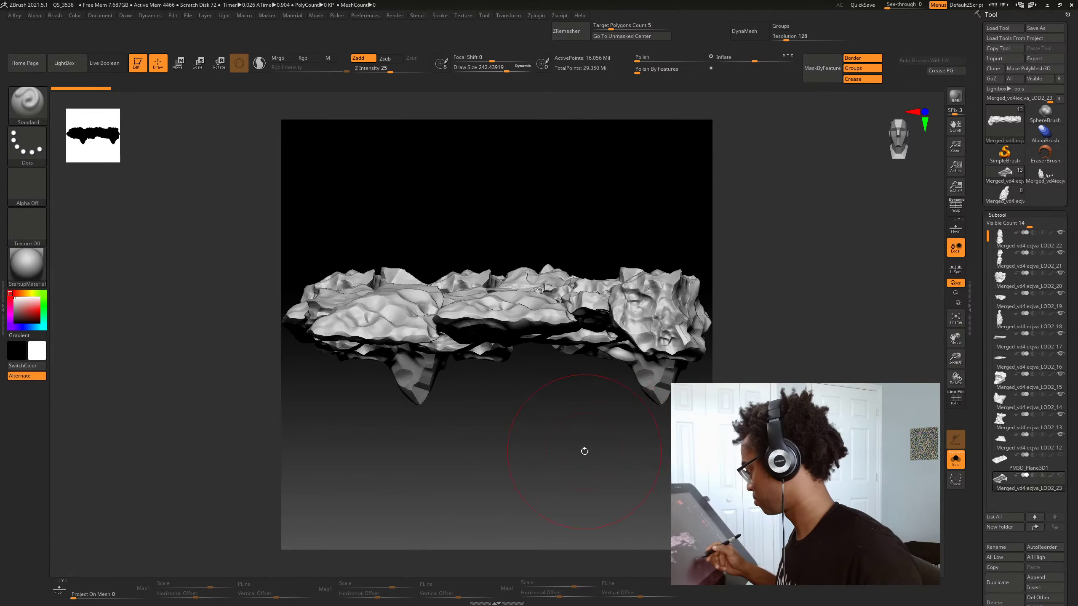
drag(511, 443, 509, 525)
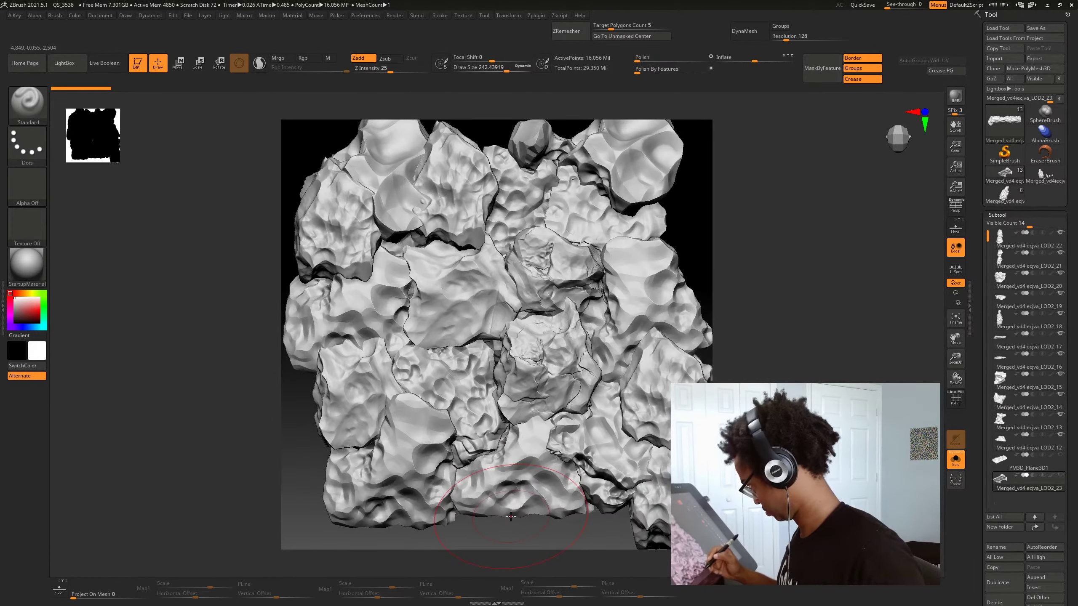
key(f)
key(f)
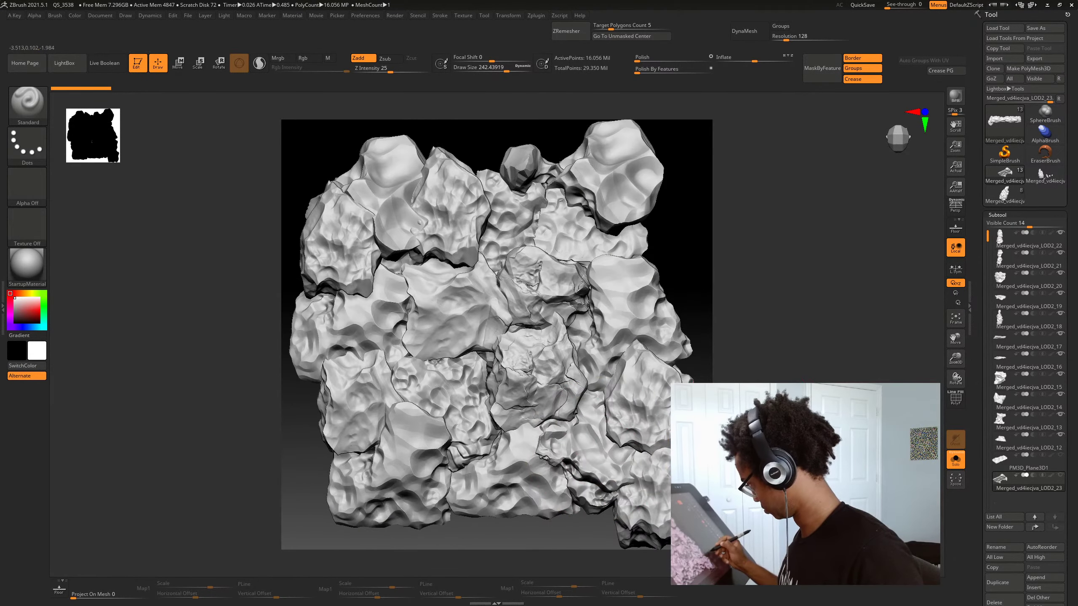
Toggle perspective, fill the square document with the slab's rocky surface and grab it as a new alpha
key(p)
mouse_move(690, 302)
mouse_down()
mouse_move(691, 312)
mouse_move(689, 289)
mouse_move(770, 290)
mouse_up()
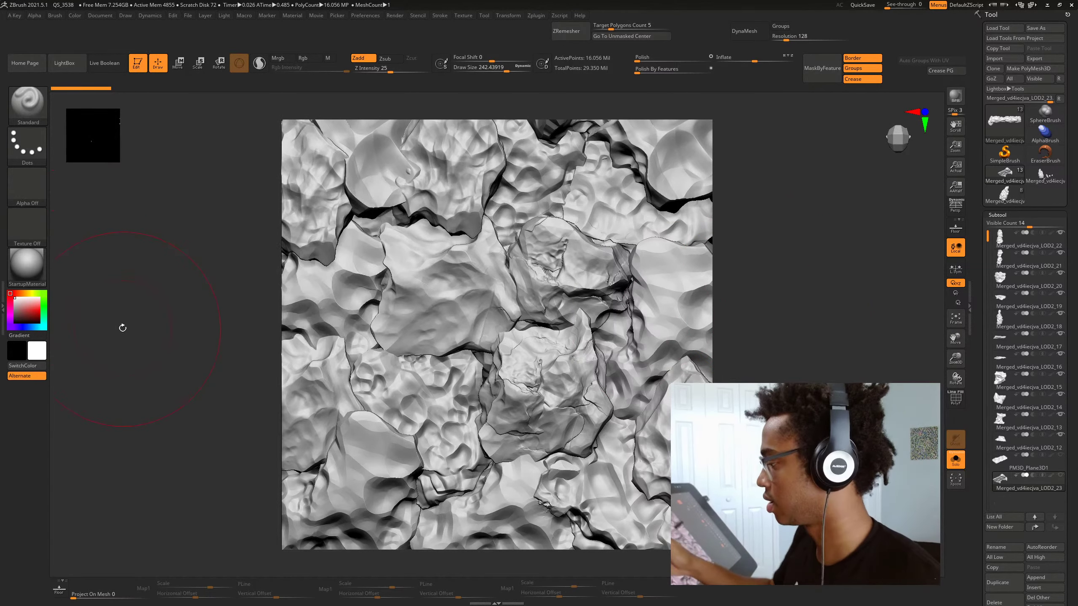
click(27, 187)
click(284, 352)
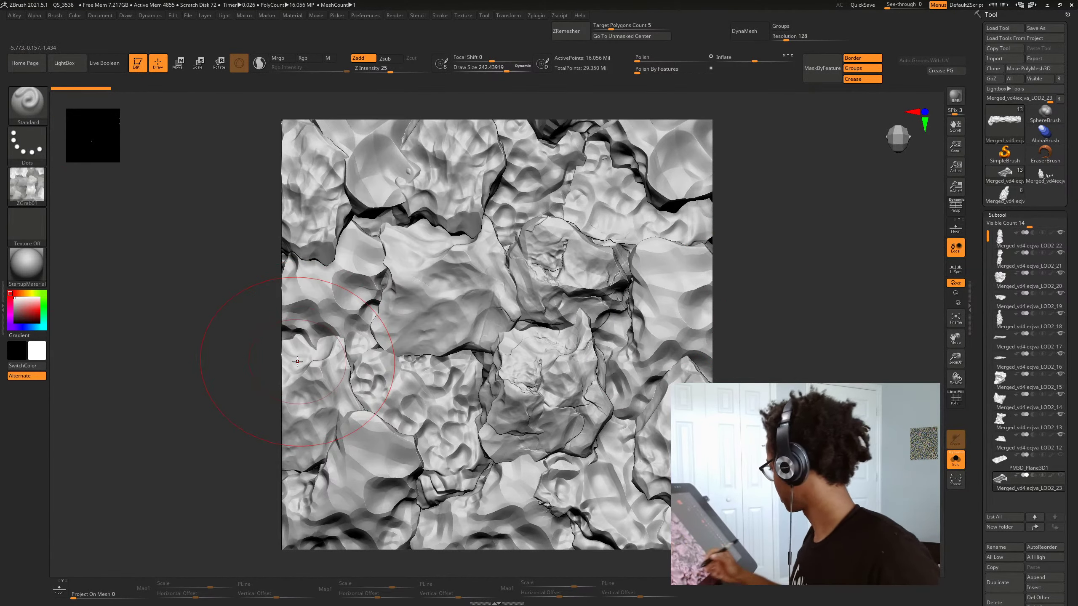
Switch to the sculpted plane, fill the square document with its cracked rock surface and grab it as a new alpha
click(1005, 468)
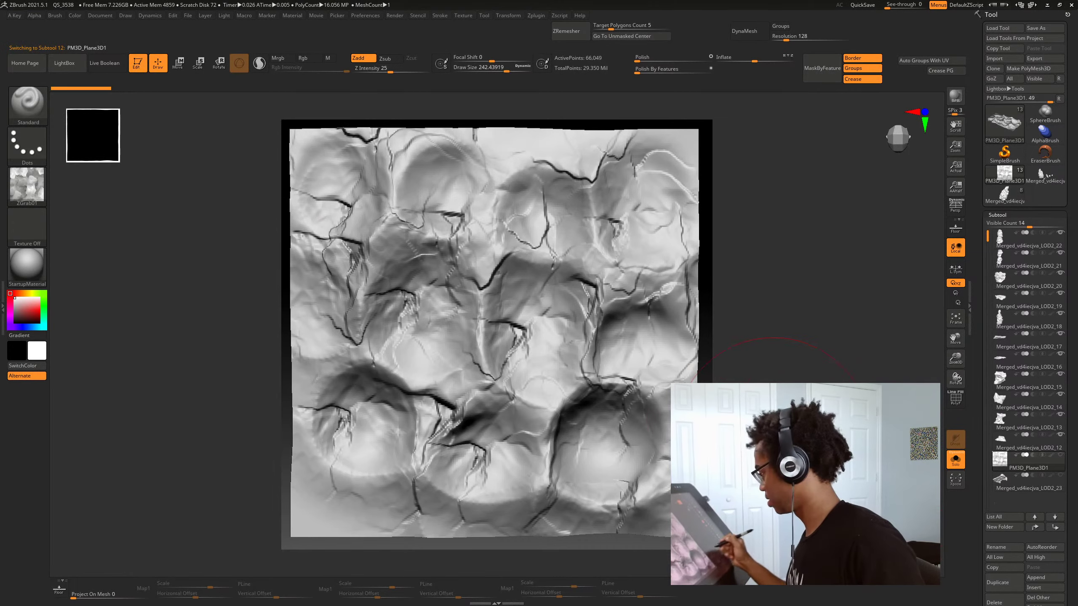
mouse_move(793, 398)
alt+mouse_down()
mouse_move(764, 411)
mouse_move(777, 408)
alt+mouse_up()
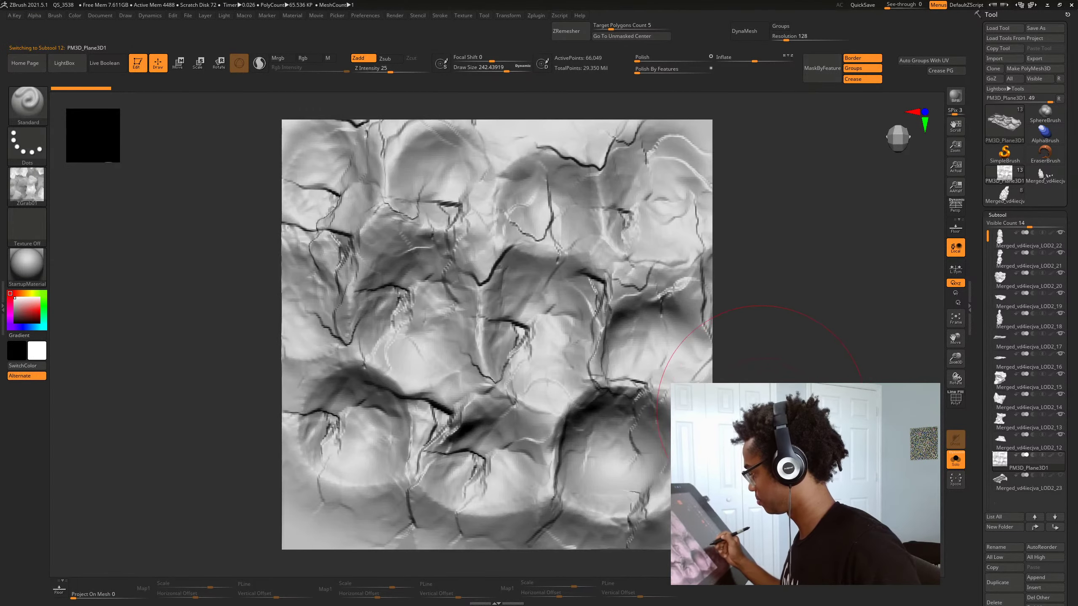
click(27, 187)
click(283, 352)
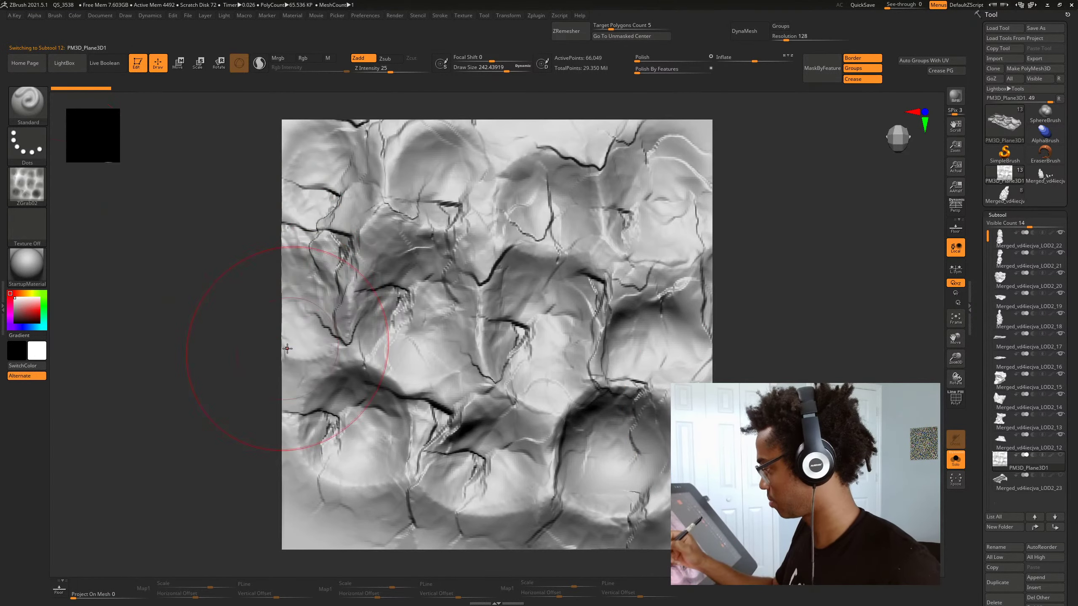
Resize the document to 1920 by 1080
click(99, 16)
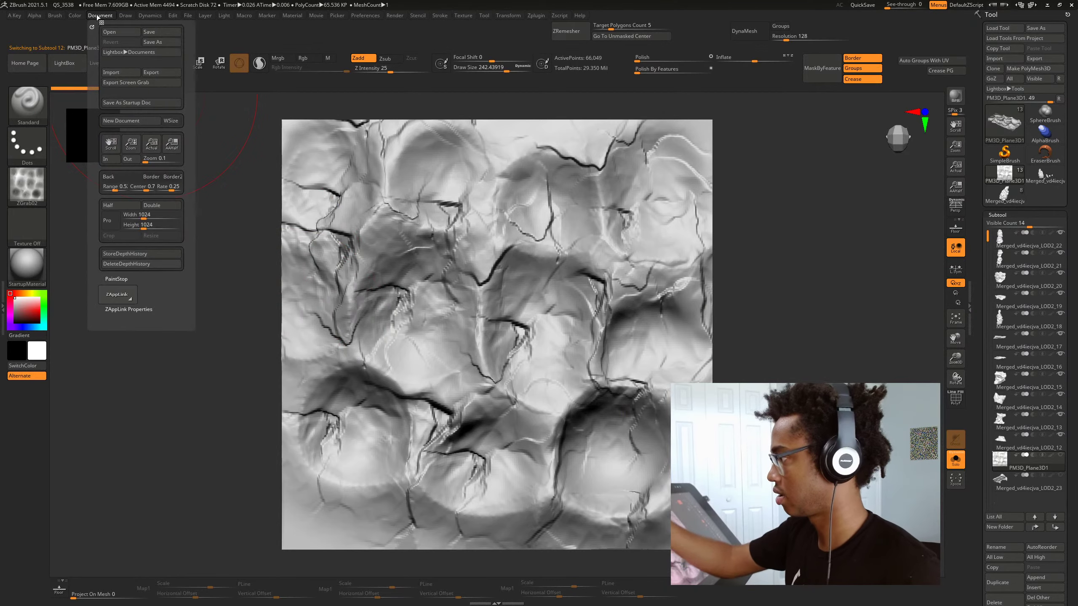
click(135, 214)
text(500)
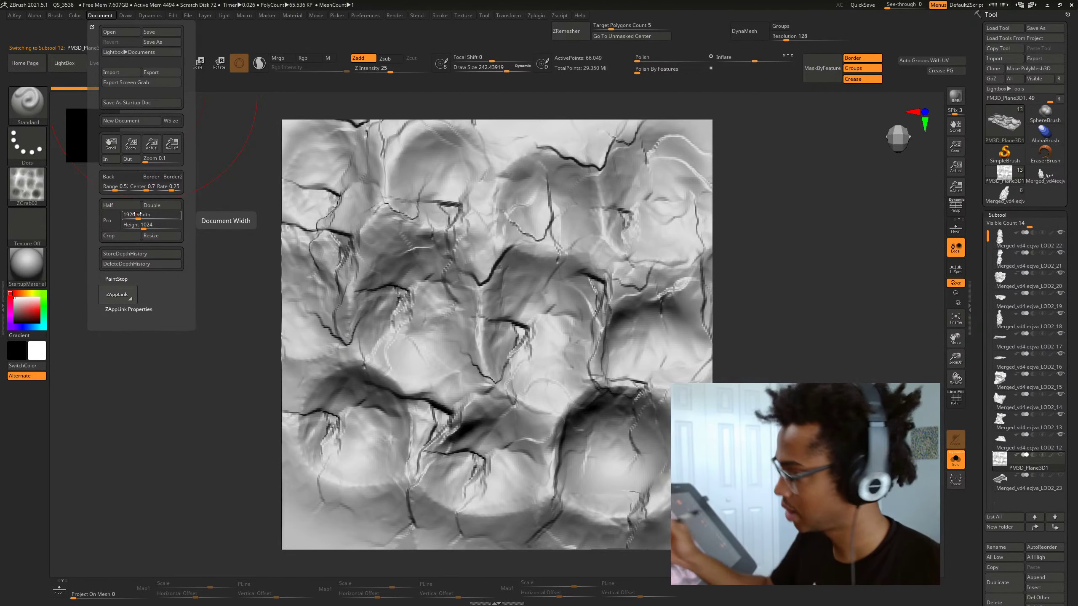
text(920)
key(Return)
text(1080)
key(Return)
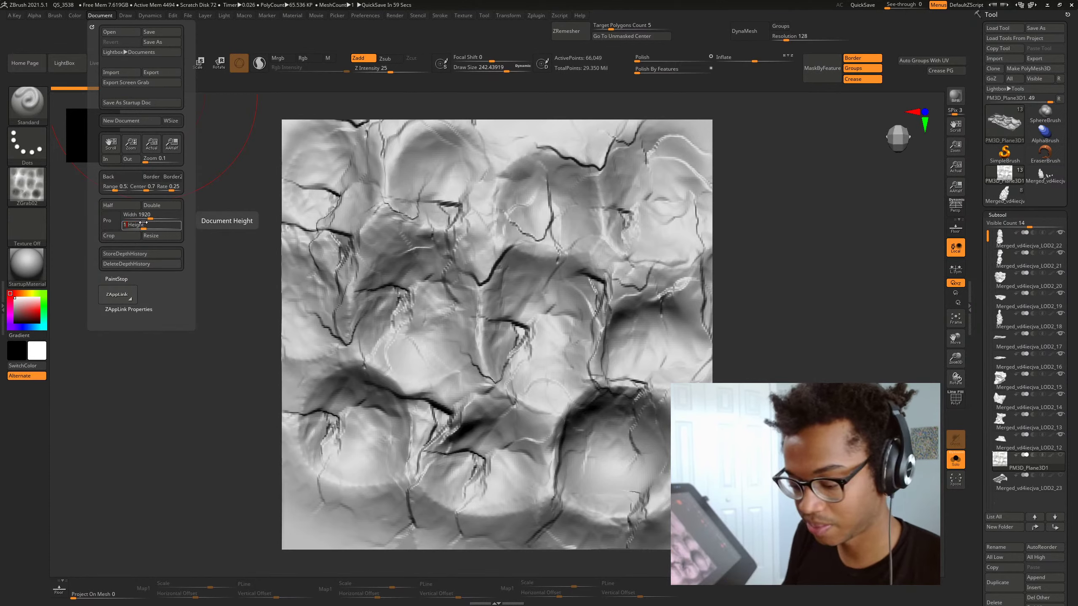
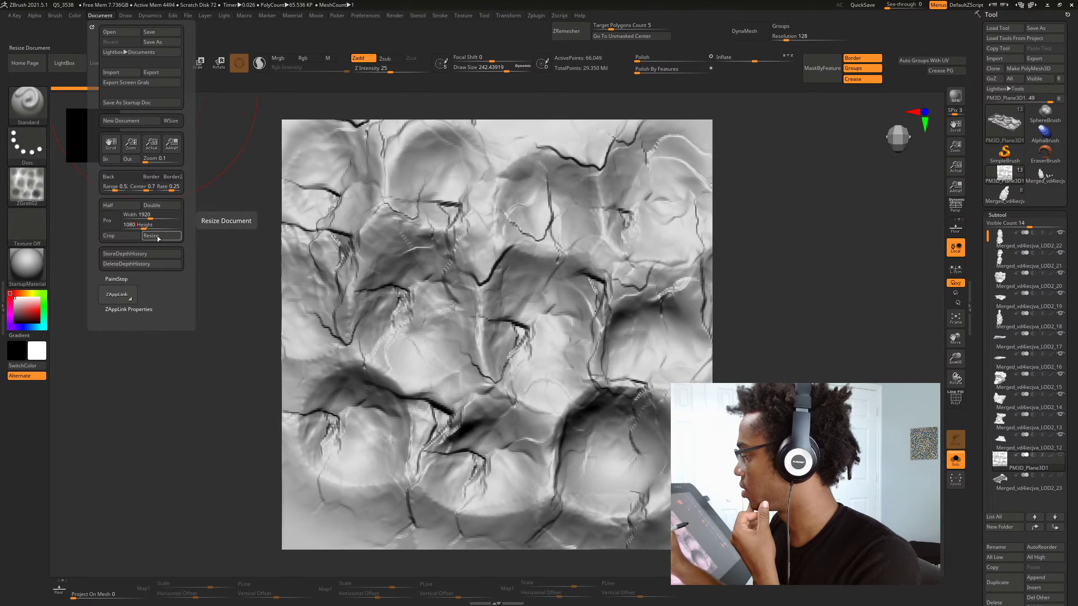
click(158, 237)
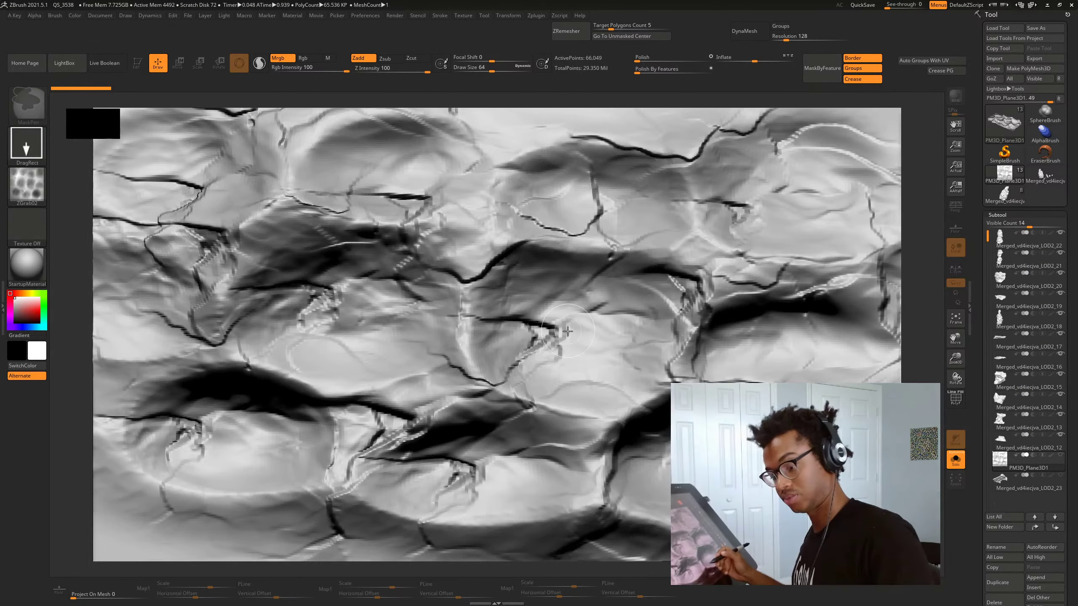
Clear the distorted image from the canvas, switch to the LOD2_13 rock and redraw the rocks as an editable, framed model
key(ctrl+n)
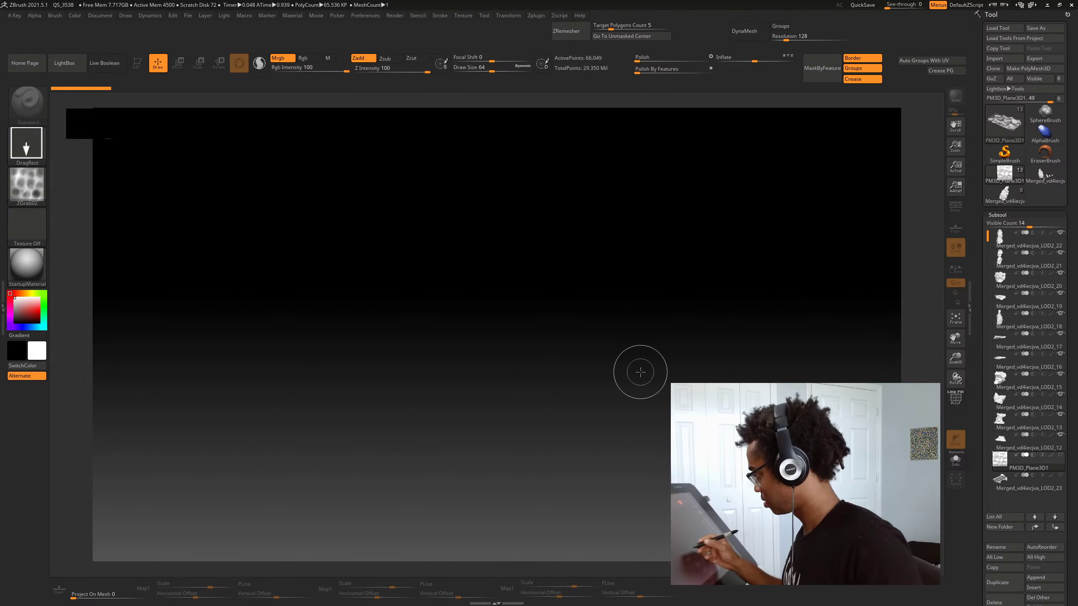
click(956, 460)
click(1001, 419)
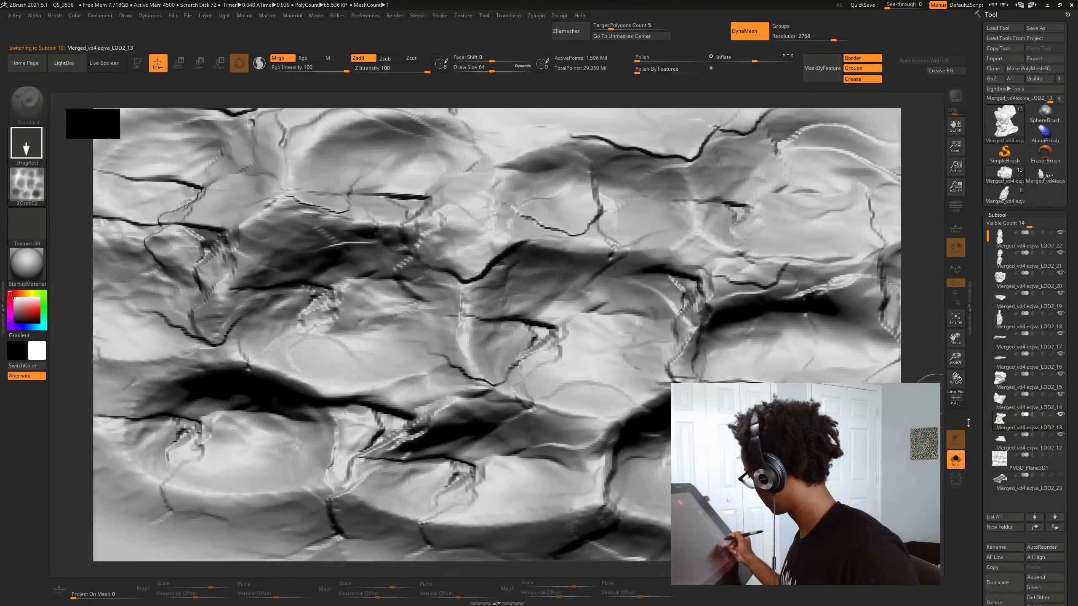
key(ctrl+n)
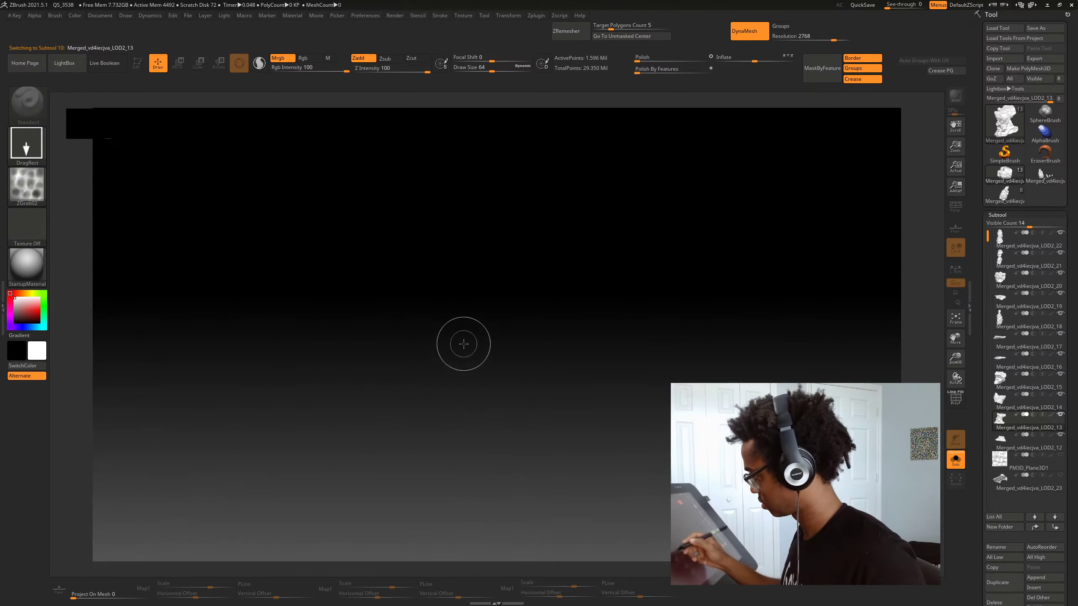
drag(464, 345, 452, 501)
click(138, 65)
click(956, 460)
key(f)
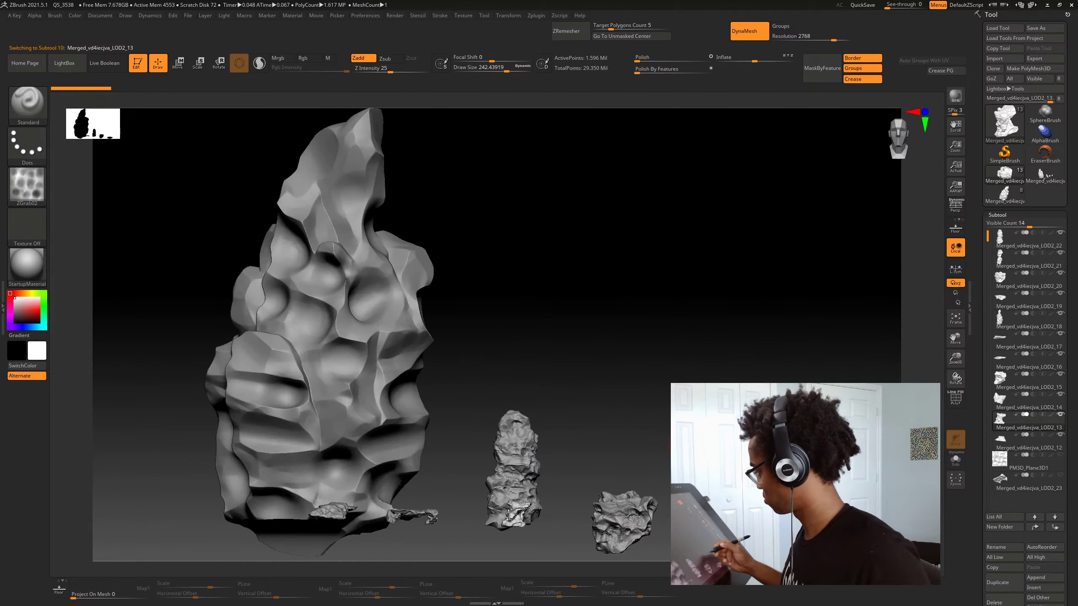
Make the tall LOD2_18 rock the active piece and frame it on its own
alt+click(389, 401)
drag(510, 387, 554, 377)
key(alt+s)
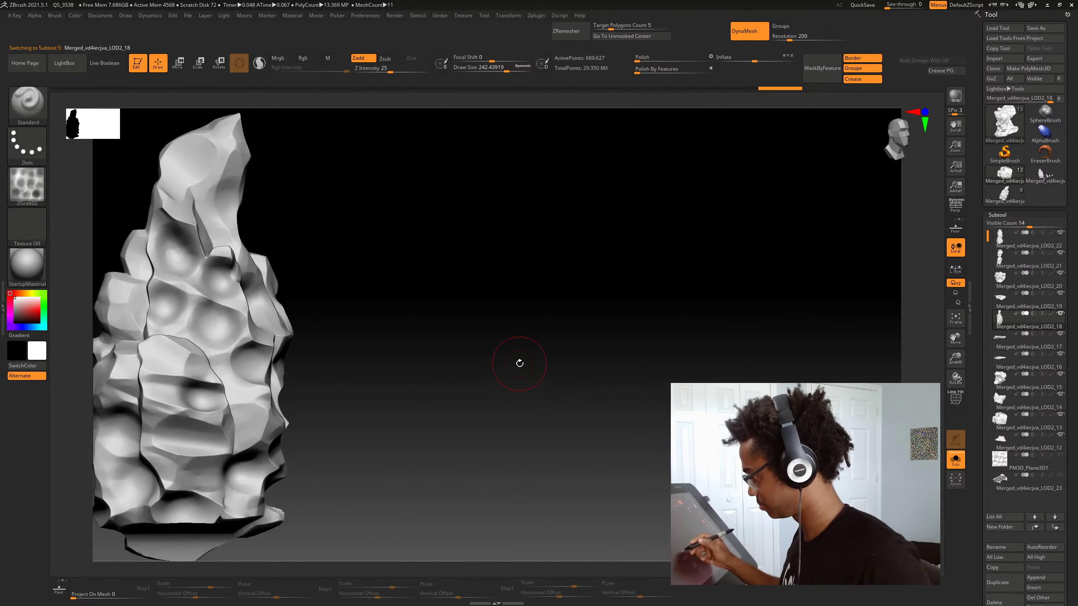
key(f)
key(f)
drag(642, 387, 643, 429)
key(f)
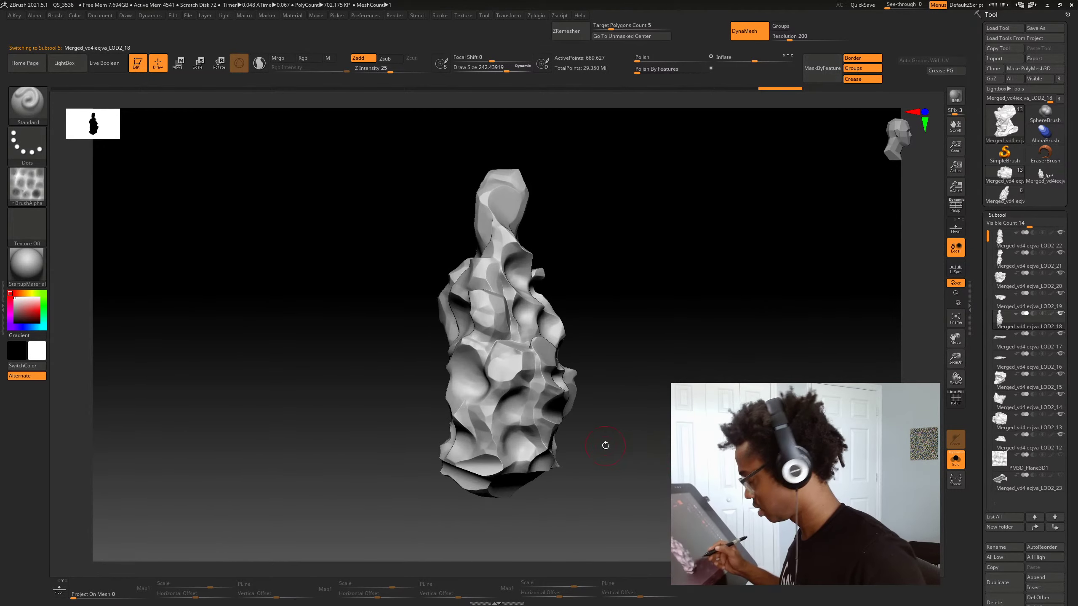
Equip the Standard brush with the grabbed ZGrab01 rock alpha and the DragRect stroke
key(b)
click(28, 185)
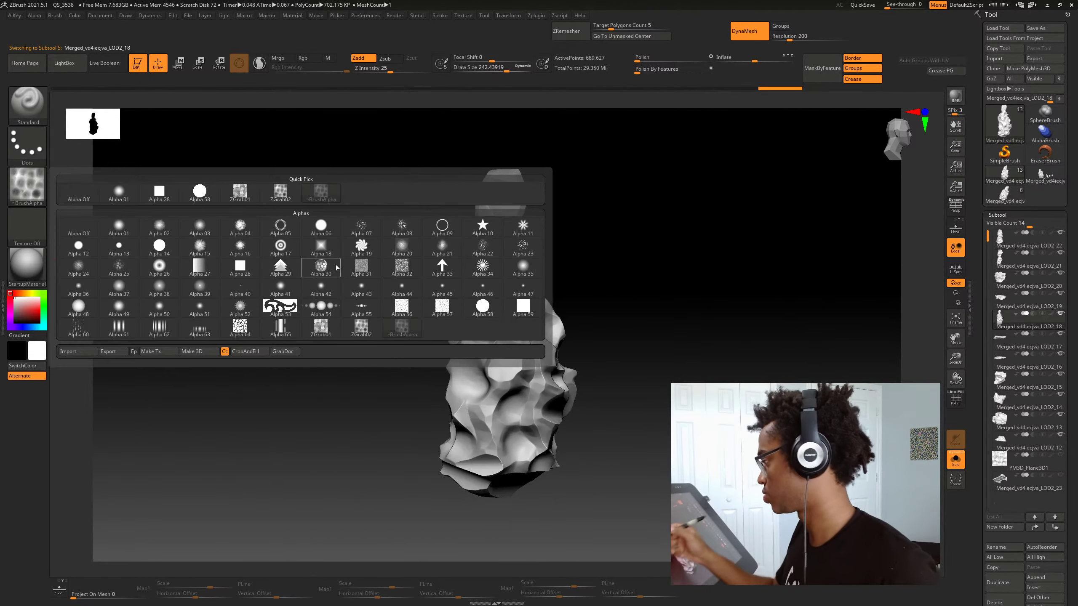
click(240, 192)
drag(657, 474, 603, 443)
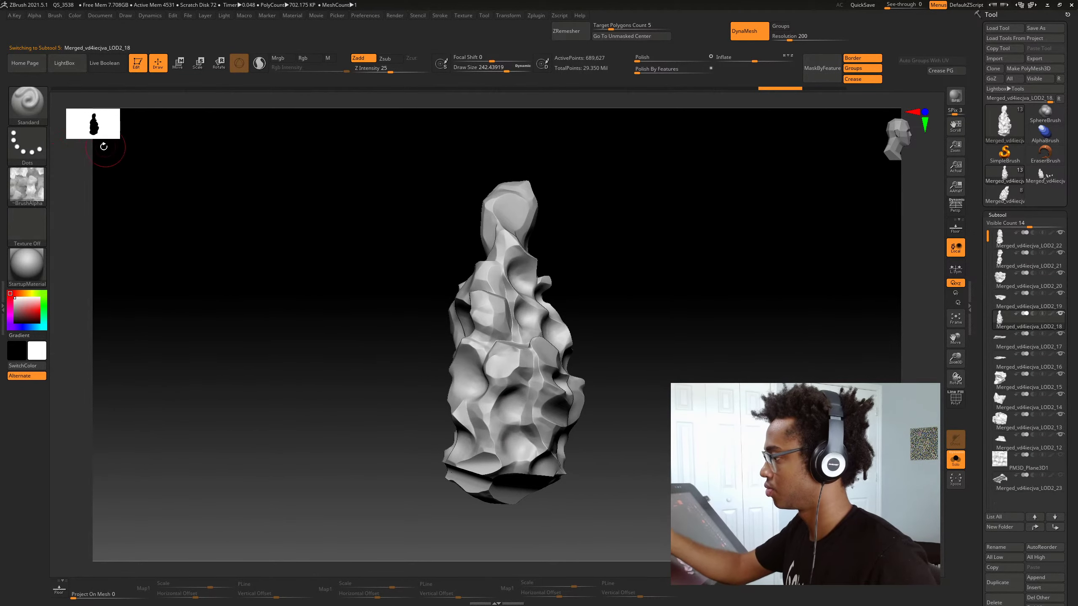
click(28, 144)
click(282, 152)
Adjust the brush strength and try stamping the rock alpha onto the lower part of the tall rock
drag(651, 466, 608, 467)
key(space)
drag(538, 469, 548, 469)
drag(496, 430, 562, 501)
mouse_move(649, 475)
alt+mouse_down()
mouse_move(662, 458)
mouse_move(594, 460)
alt+mouse_up()
key(ctrl+z)
mouse_move(492, 443)
mouse_down()
mouse_move(516, 466)
mouse_move(539, 448)
mouse_move(624, 462)
mouse_up()
key(ctrl+z)
Set the brush's focal shift to 47 and Z Intensity to 53 while testing stamps on the rock's lower faces
key(space)
drag(470, 387, 511, 426)
click(533, 446)
mouse_move(609, 440)
mouse_down()
mouse_move(552, 444)
mouse_move(556, 456)
mouse_up()
key(ctrl+z)
key(ctrl+z)
drag(596, 458, 640, 456)
drag(454, 400, 488, 418)
drag(592, 441, 632, 438)
key(ctrl+z)
Try two alpha stamps near the rock's base and undo them
drag(441, 447, 480, 461)
drag(533, 448, 567, 446)
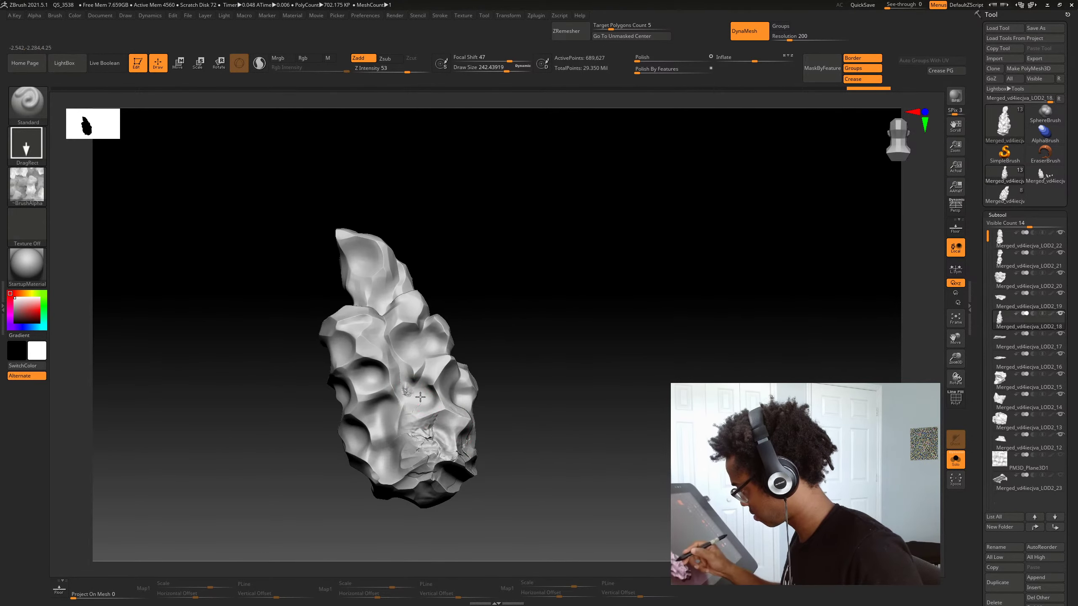
drag(412, 389, 454, 410)
drag(507, 420, 544, 423)
key(ctrl+z)
key(ctrl+z)
Lower the Z Intensity to 47 and try stamping the rock's lower side again
key(space)
drag(506, 470, 502, 469)
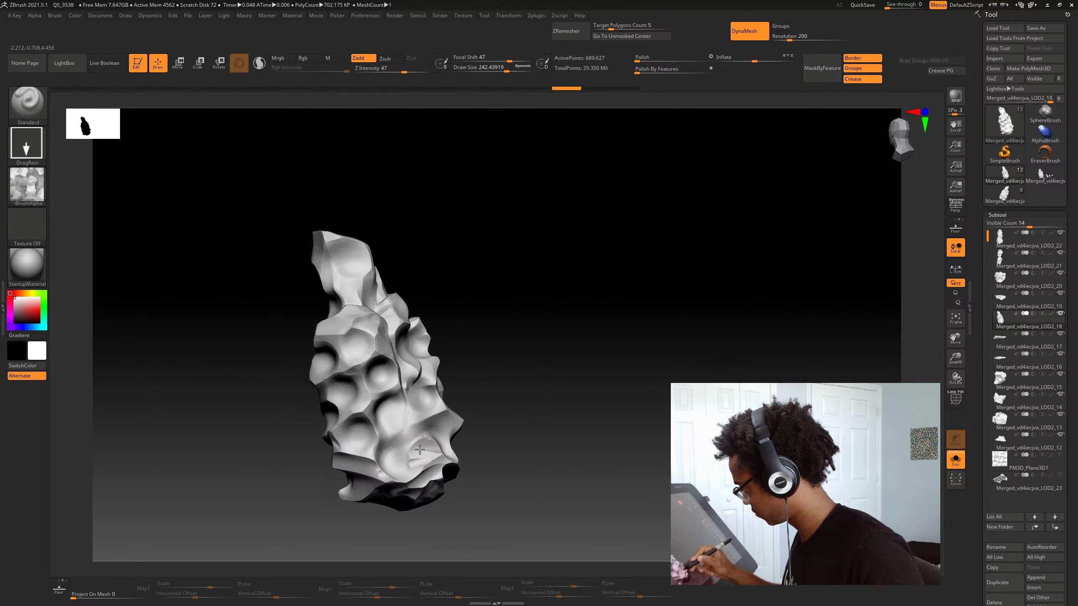
drag(409, 443, 448, 461)
drag(506, 438, 522, 442)
drag(416, 441, 418, 441)
drag(480, 437, 516, 432)
key(ctrl+z)
key(ctrl+z)
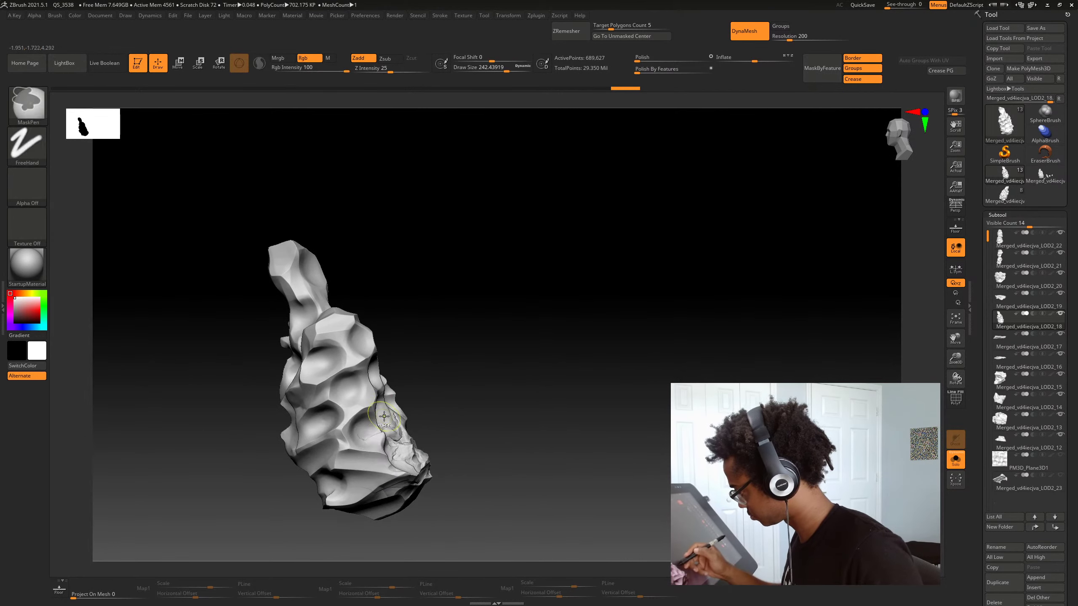
Set the Z Intensity to 32 and stamp cracked rock detail across the base of the tall rock
key(space)
drag(387, 461, 425, 454)
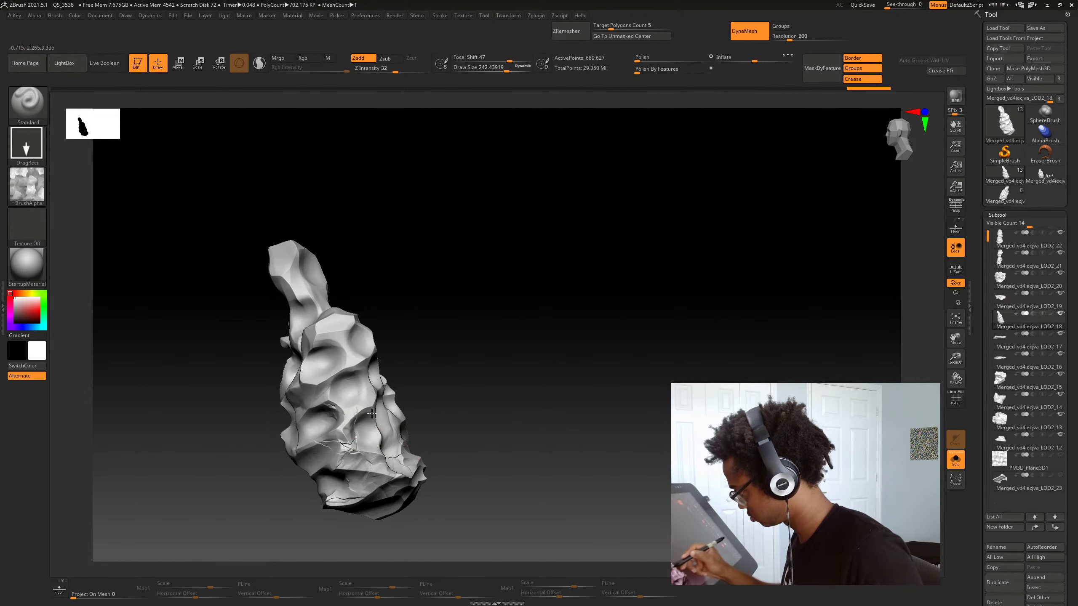
drag(372, 413, 384, 415)
drag(476, 420, 433, 418)
Raise the Z Intensity to 50 and stamp cracked detail around the rock's lower and middle faces, replacing one unwanted stamp
key(space)
drag(393, 452, 440, 443)
drag(500, 453, 549, 454)
drag(405, 352, 445, 363)
drag(493, 376, 556, 408)
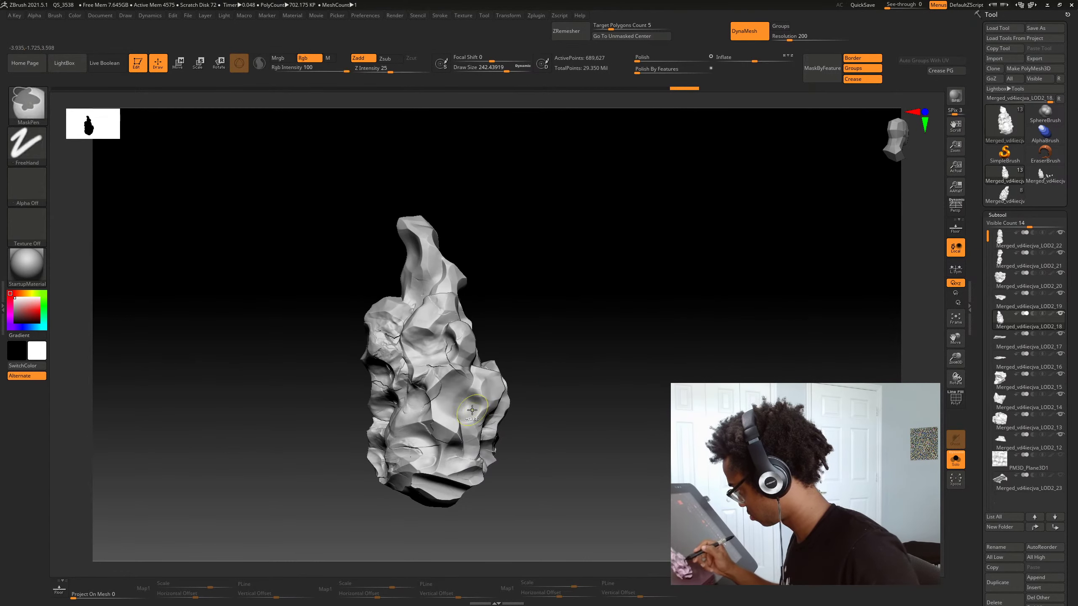
key(ctrl+z)
drag(463, 396, 486, 453)
drag(591, 439, 612, 438)
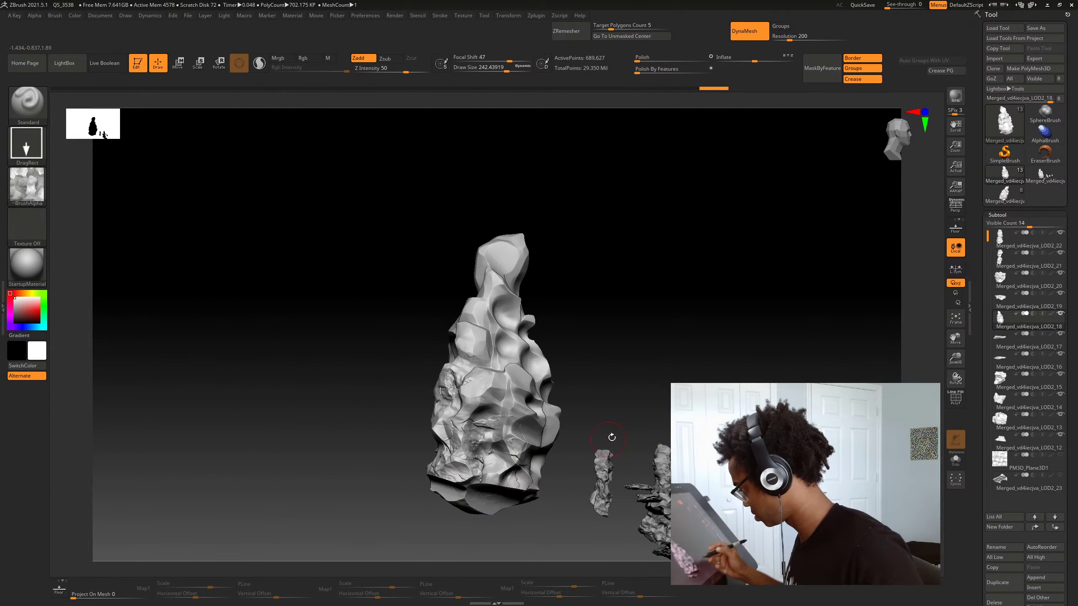
Stamp the rock alpha onto the still smooth middle and lower bulges around the tall rock
drag(669, 394, 554, 364)
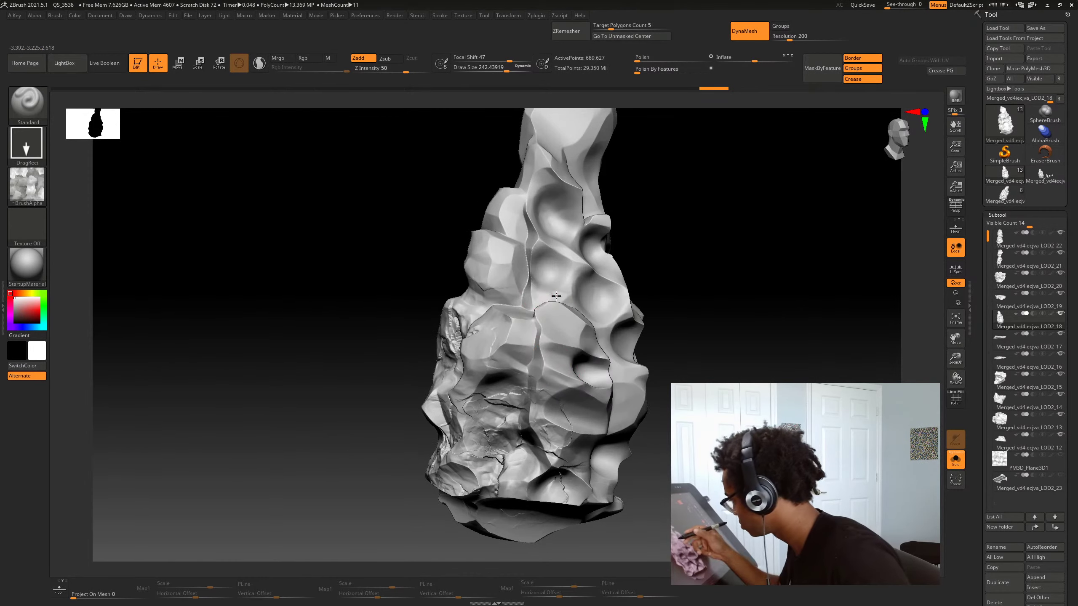
drag(556, 296, 571, 331)
drag(700, 349, 650, 344)
drag(545, 418, 564, 463)
drag(687, 366, 615, 361)
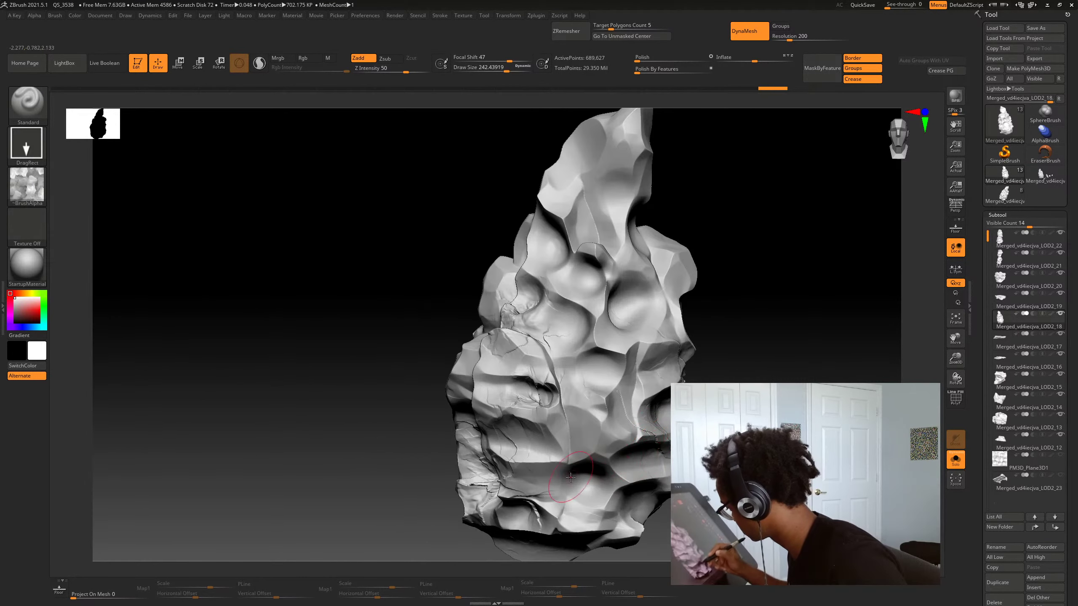
drag(571, 477, 611, 453)
mouse_move(696, 424)
mouse_down()
mouse_move(662, 434)
mouse_move(627, 413)
mouse_up()
Stamp the rock alpha around the upper half of the tall rock, up to its peak
alt+drag(723, 401, 671, 472)
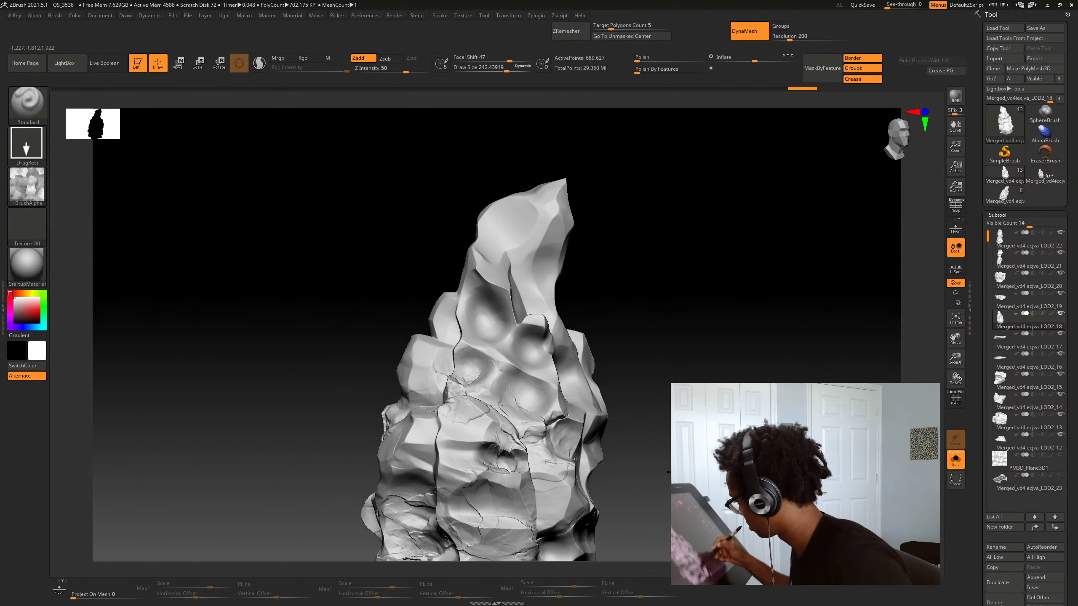
drag(551, 383, 560, 388)
drag(684, 373, 625, 371)
drag(496, 313, 524, 338)
drag(619, 340, 571, 338)
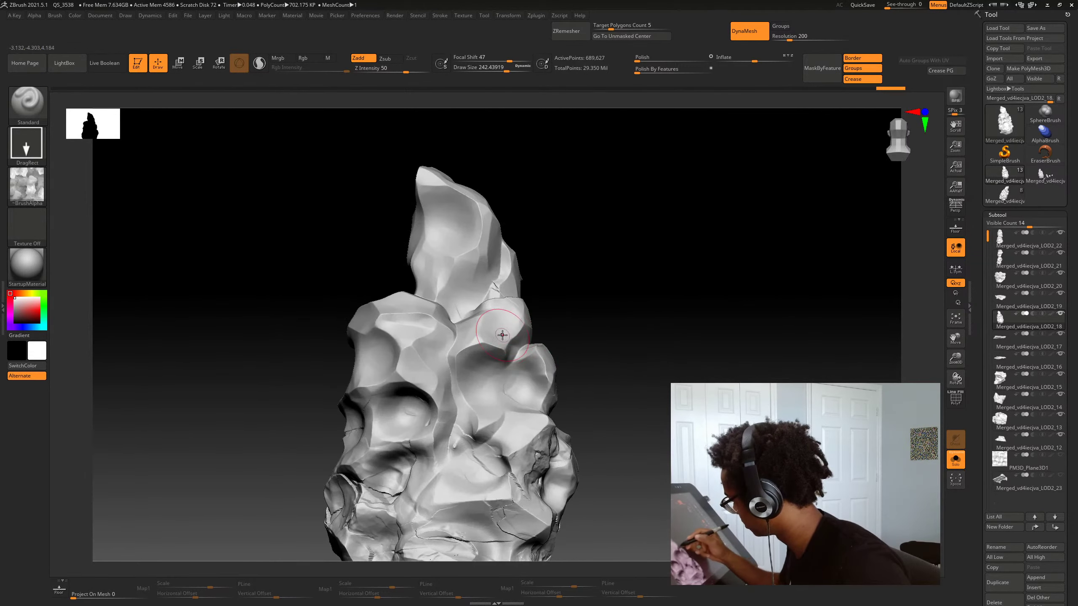
drag(496, 356, 526, 382)
drag(696, 397, 636, 395)
drag(433, 346, 457, 370)
drag(611, 361, 534, 339)
drag(418, 235, 460, 275)
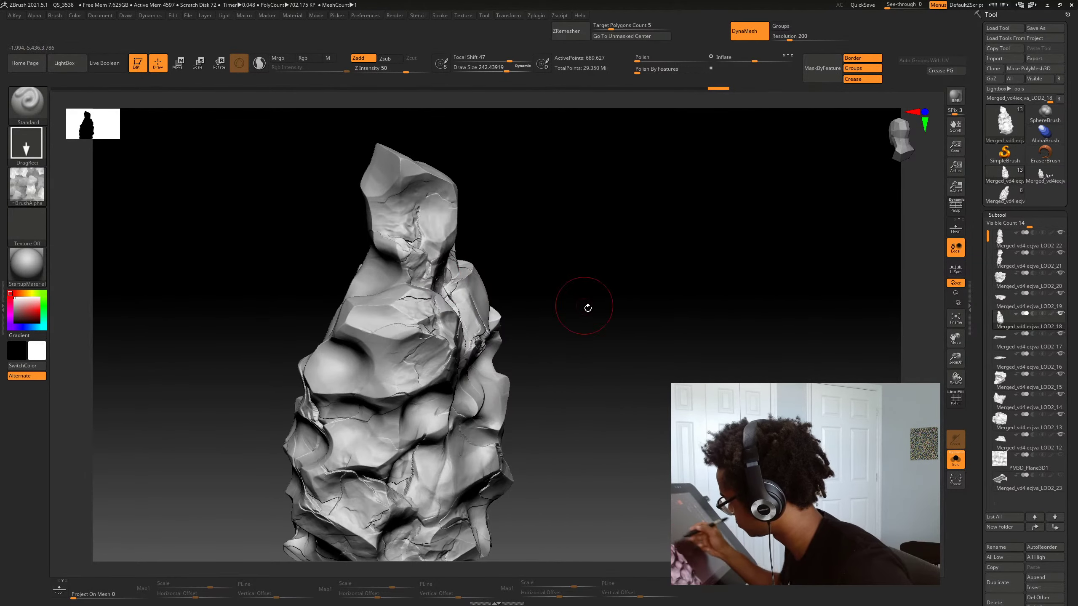
Trim the jagged outline along the rock's upper and middle side with ClipCurve cuts
mouse_move(588, 307)
mouse_down()
mouse_move(574, 336)
mouse_move(523, 342)
mouse_move(541, 351)
mouse_up()
mouse_move(477, 291)
ctrl+shift+mouse_down()
mouse_move(462, 298)
mouse_move(474, 319)
ctrl+shift+mouse_up()
alt+drag(515, 333, 541, 365)
ctrl+shift+drag(507, 316, 509, 328)
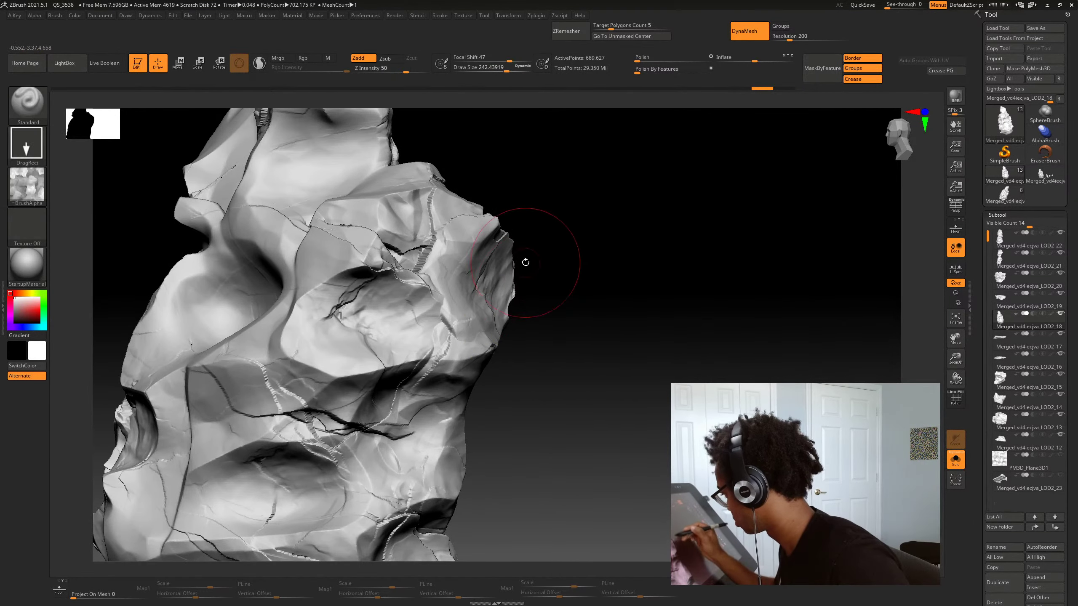
ctrl+shift+drag(510, 261, 522, 281)
drag(543, 299, 571, 300)
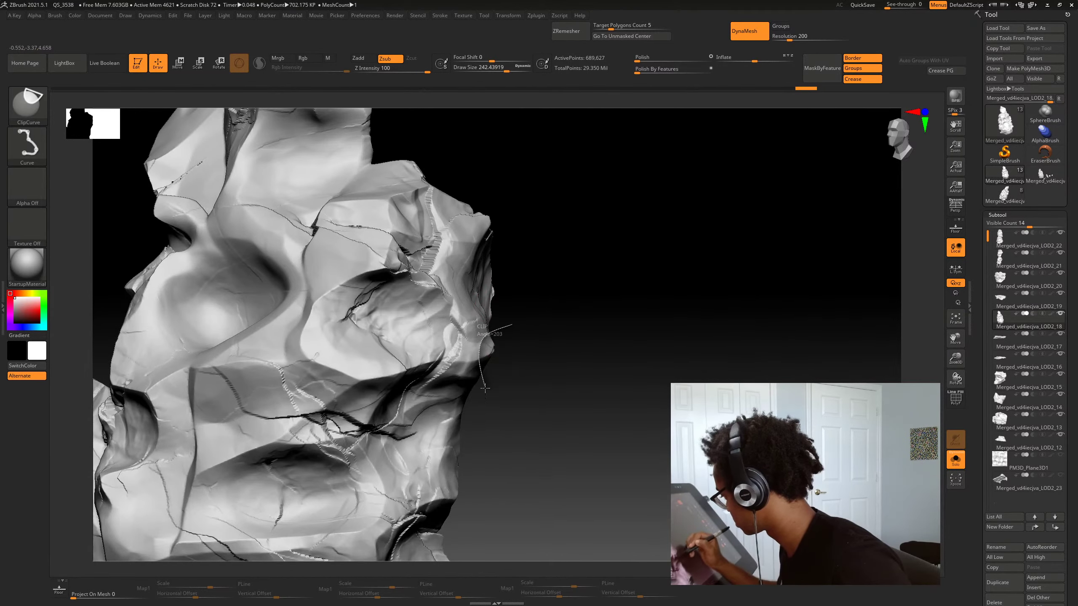
ctrl+shift+drag(485, 388, 487, 395)
Continue the ClipCurve cuts down the same side to flatten the outline towards the rock's base
alt+drag(533, 424, 565, 310)
ctrl+shift+drag(508, 352, 496, 355)
ctrl+shift+drag(510, 405, 512, 408)
mouse_move(547, 453)
alt+mouse_down()
mouse_move(556, 361)
mouse_move(584, 361)
alt+mouse_up()
ctrl+shift+drag(505, 454, 507, 454)
mouse_move(548, 488)
alt+mouse_down()
mouse_move(556, 410)
mouse_move(571, 408)
alt+mouse_up()
ctrl+shift+drag(524, 392, 504, 402)
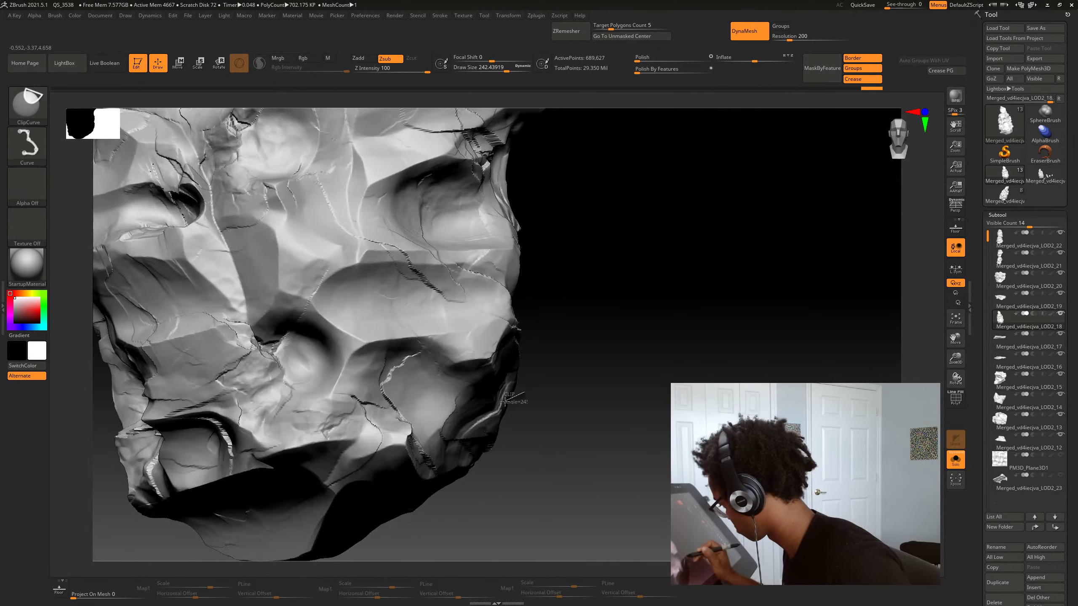
Clip off the sharp spike sticking out of the rock's side above the deep hollow
mouse_move(550, 454)
alt+mouse_down()
mouse_move(571, 404)
mouse_move(619, 408)
alt+mouse_up()
mouse_move(560, 430)
alt+mouse_down()
mouse_move(544, 445)
mouse_move(535, 511)
alt+mouse_up()
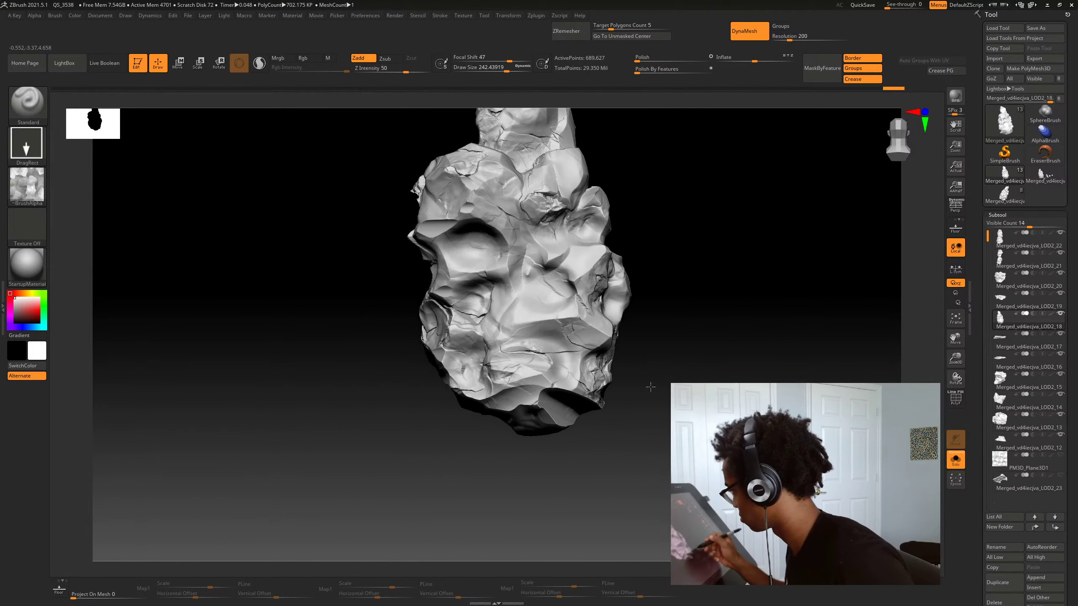
mouse_move(651, 387)
alt+mouse_down()
mouse_move(610, 421)
mouse_move(594, 418)
alt+mouse_up()
ctrl+shift+drag(341, 360, 316, 315)
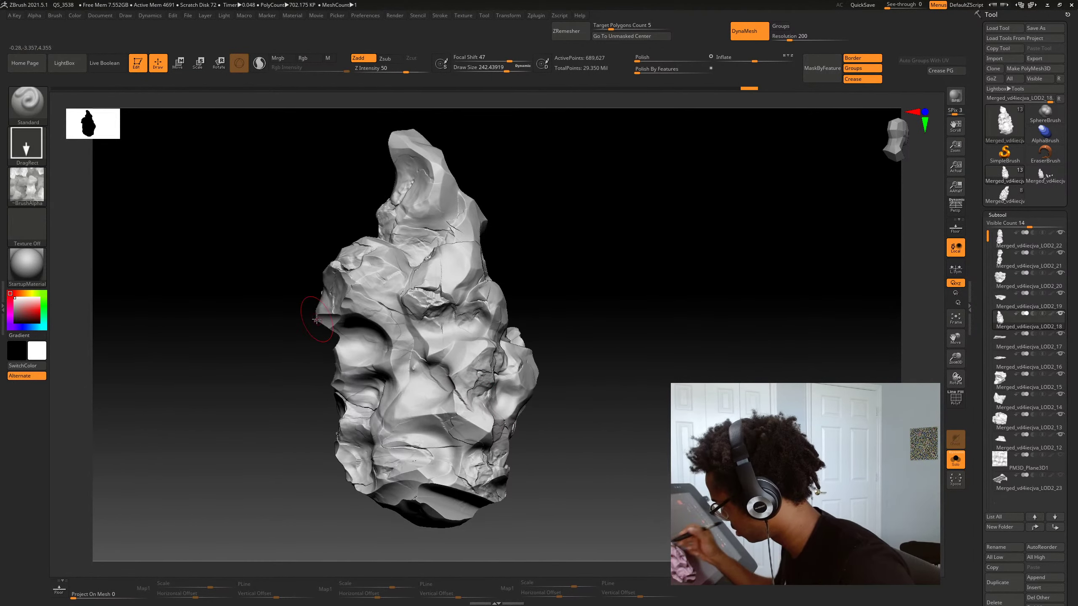
mouse_move(567, 325)
mouse_down()
mouse_move(597, 322)
mouse_move(563, 349)
mouse_up()
key(ctrl+shift)
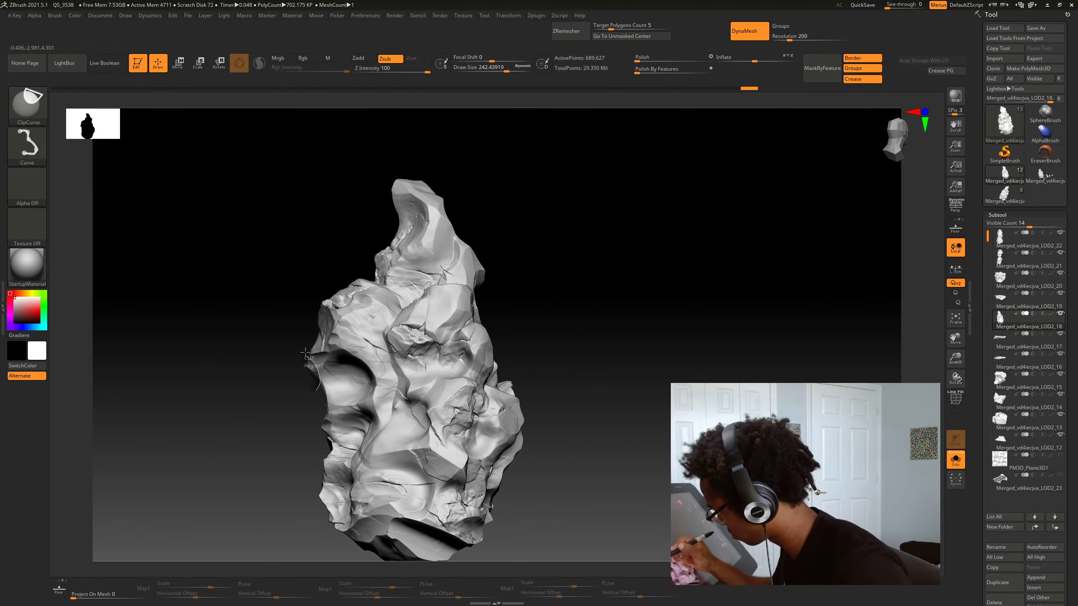
ctrl+shift+drag(305, 352, 304, 349)
mouse_move(543, 346)
mouse_down()
mouse_move(602, 361)
mouse_move(542, 344)
mouse_up()
key(ctrl+shift)
drag(294, 368, 298, 366)
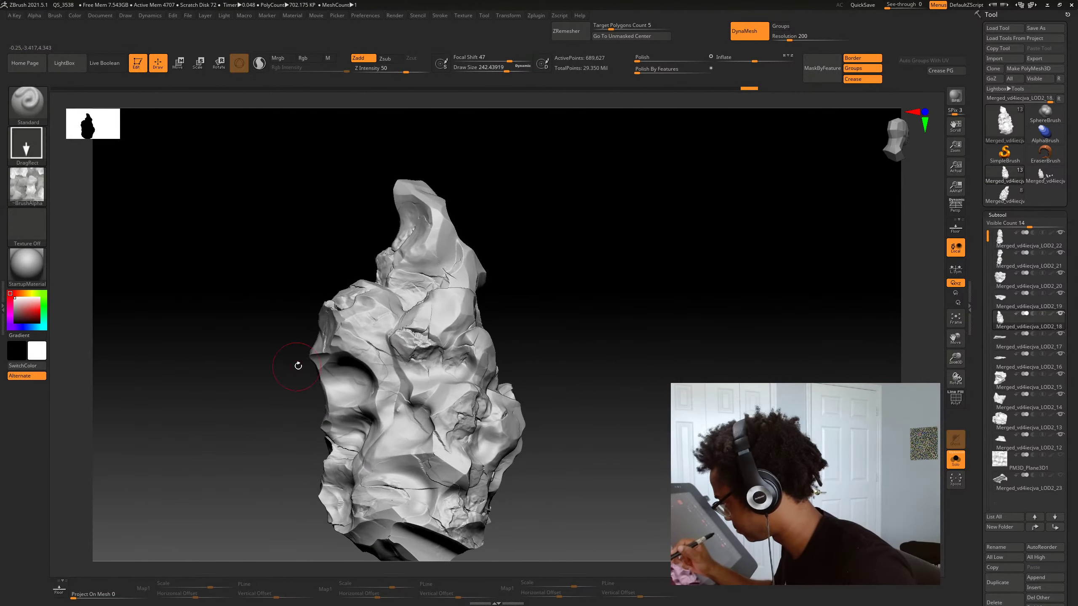
drag(628, 408, 567, 413)
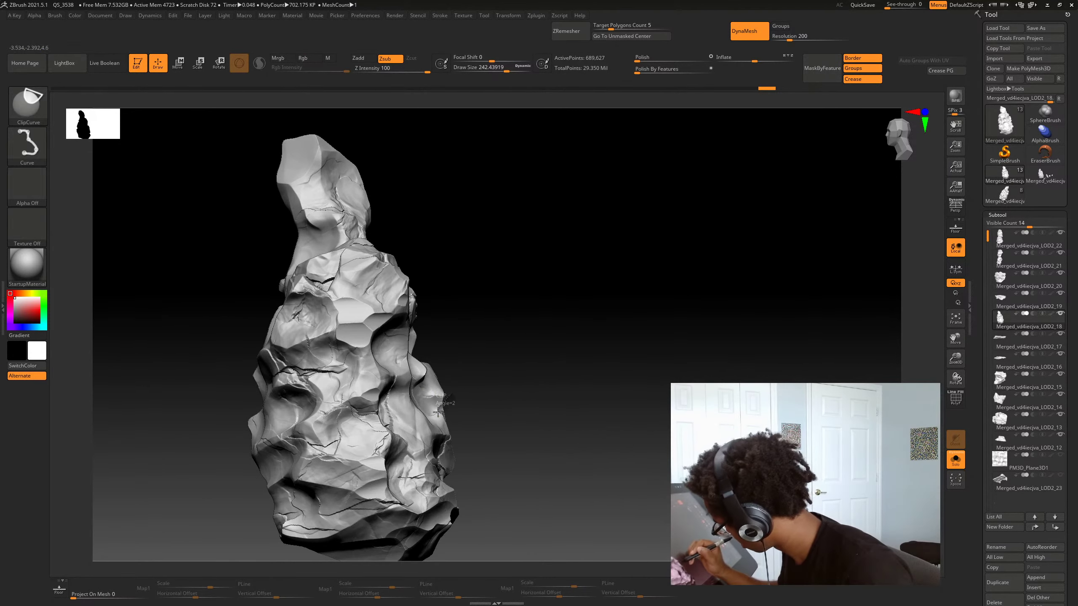
Trim both sides of the tall rock's peak and its neck with short ClipCurve cuts
mouse_move(481, 409)
mouse_down()
mouse_move(365, 434)
mouse_move(603, 423)
mouse_up()
mouse_move(477, 254)
mouse_down()
mouse_move(517, 241)
mouse_move(457, 236)
mouse_move(488, 271)
mouse_up()
key(ctrl+shift)
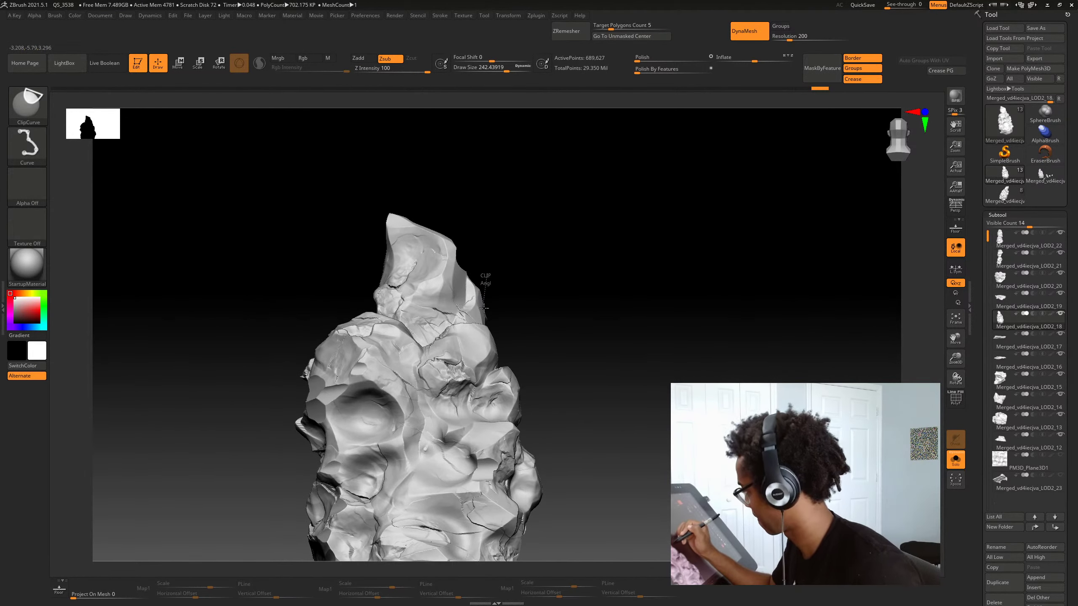
ctrl+shift+drag(484, 308, 495, 310)
drag(496, 293, 533, 281)
ctrl+shift+drag(475, 239, 455, 238)
drag(459, 199, 436, 205)
ctrl+shift+drag(381, 252, 390, 243)
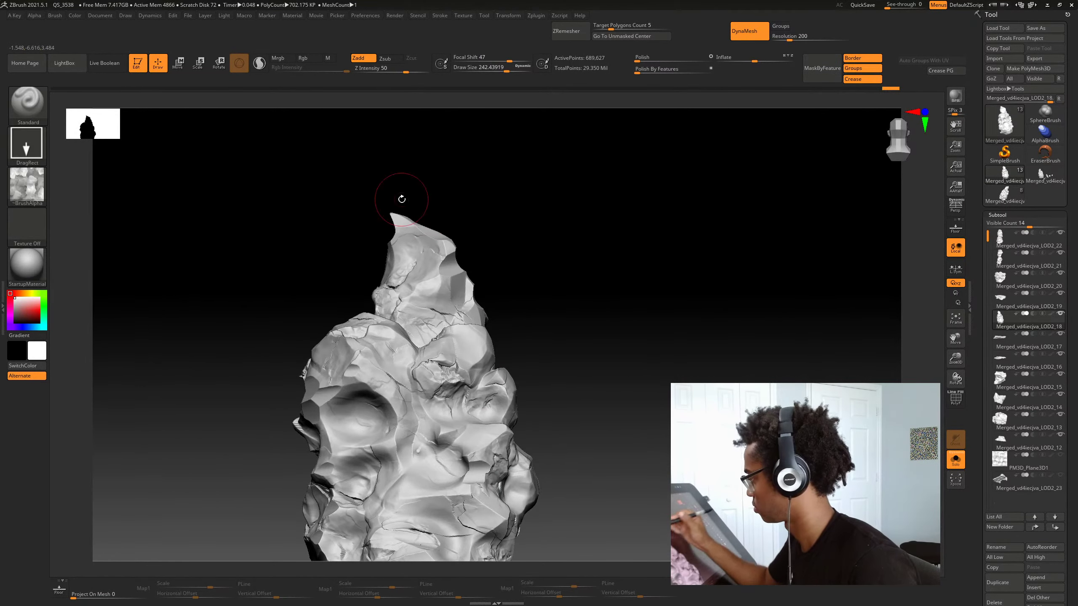
Clip protruding edges off the lower sides of the tall rock with small ClipCurve cuts from several angles
mouse_move(402, 199)
mouse_down()
mouse_move(527, 289)
mouse_move(522, 301)
mouse_move(552, 306)
mouse_move(525, 325)
mouse_move(535, 265)
mouse_move(372, 330)
mouse_move(601, 366)
mouse_move(598, 315)
mouse_move(380, 398)
mouse_move(644, 414)
mouse_move(548, 415)
mouse_move(643, 458)
mouse_move(560, 352)
mouse_move(553, 372)
mouse_up()
key(ctrl+shift)
key(ctrl)
mouse_move(632, 397)
mouse_down()
mouse_move(562, 404)
mouse_move(586, 402)
mouse_up()
ctrl+shift+drag(557, 441, 557, 441)
mouse_move(616, 432)
mouse_down()
mouse_move(594, 429)
mouse_move(604, 422)
mouse_move(595, 428)
mouse_move(606, 460)
mouse_move(578, 456)
mouse_up()
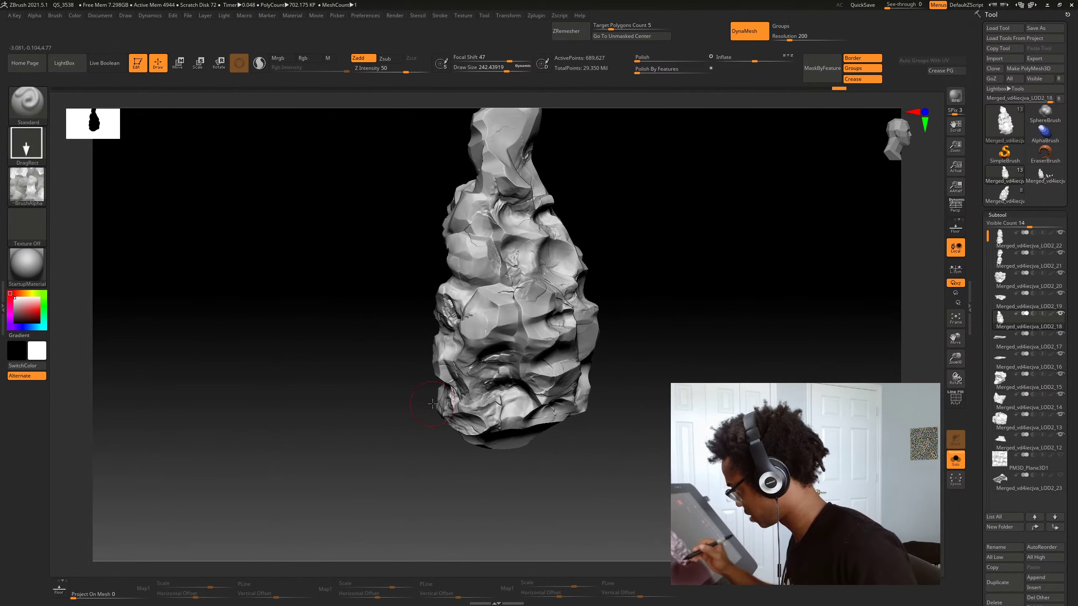
drag(432, 408, 451, 411)
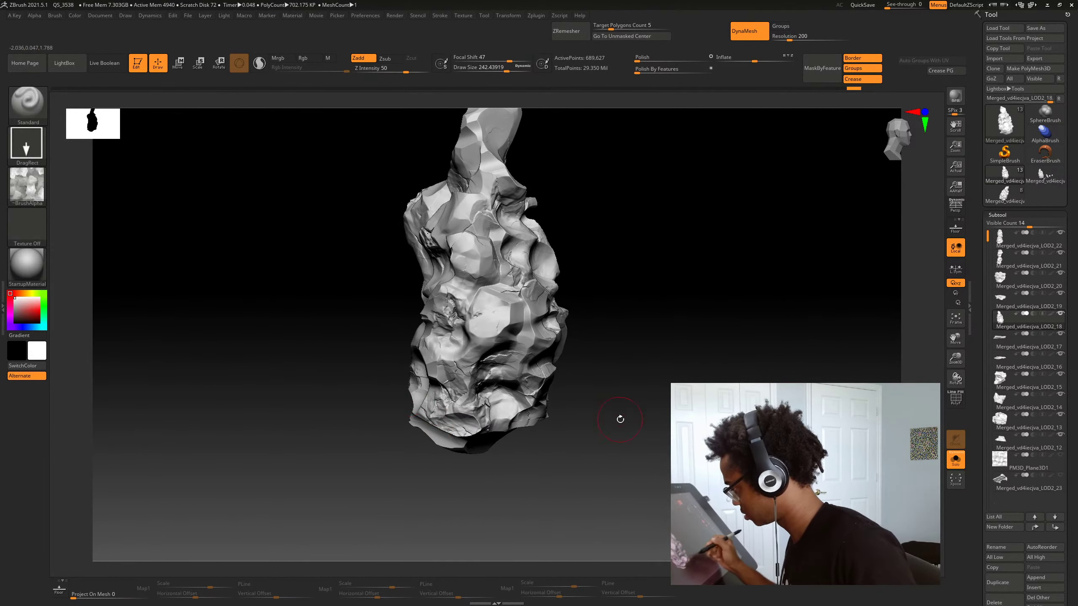
drag(620, 419, 623, 410)
ctrl+shift+drag(356, 387, 356, 385)
mouse_move(621, 420)
mouse_down()
mouse_move(630, 435)
mouse_move(654, 404)
mouse_up()
drag(570, 396, 607, 393)
Stamp the rock alpha on the rock's lower side, undo the last two changes and set Focal Shift to 59
drag(388, 375, 359, 442)
key(ctrl+z)
key(ctrl+z)
key(space)
drag(434, 400, 464, 373)
Adjust the Blur of the current rock alpha in its modification settings
click(59, 18)
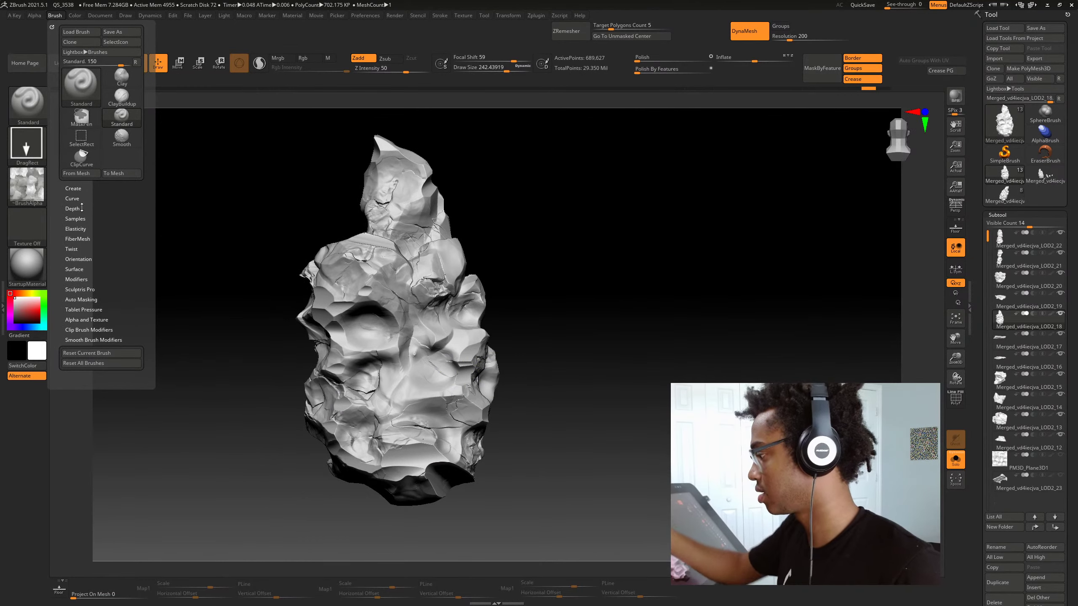
drag(543, 375, 573, 359)
mouse_move(574, 359)
alt+mouse_down()
mouse_move(615, 407)
mouse_move(578, 412)
alt+mouse_up()
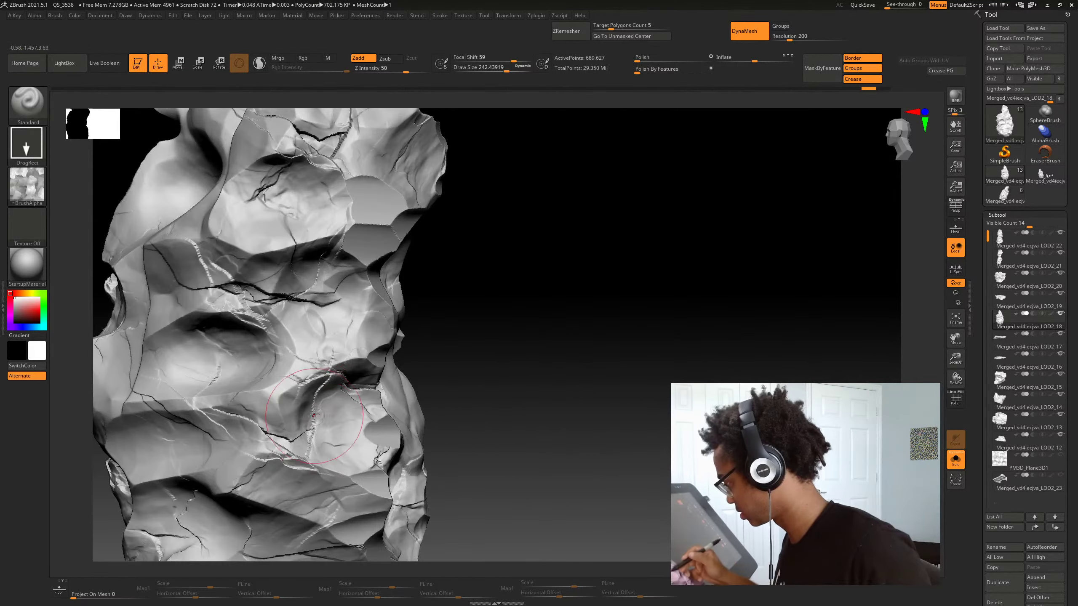
click(35, 15)
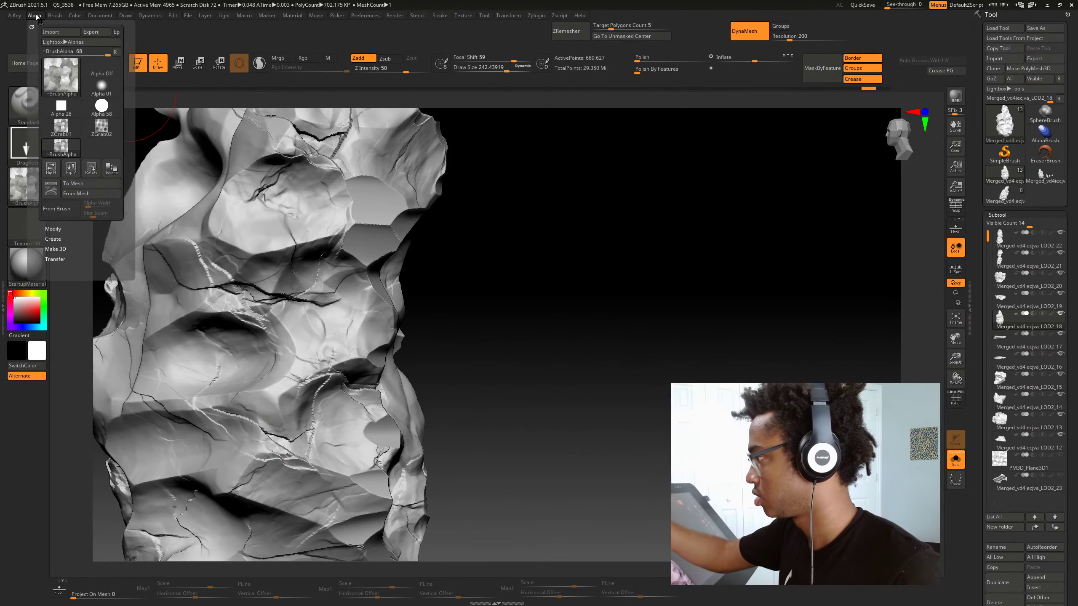
click(54, 229)
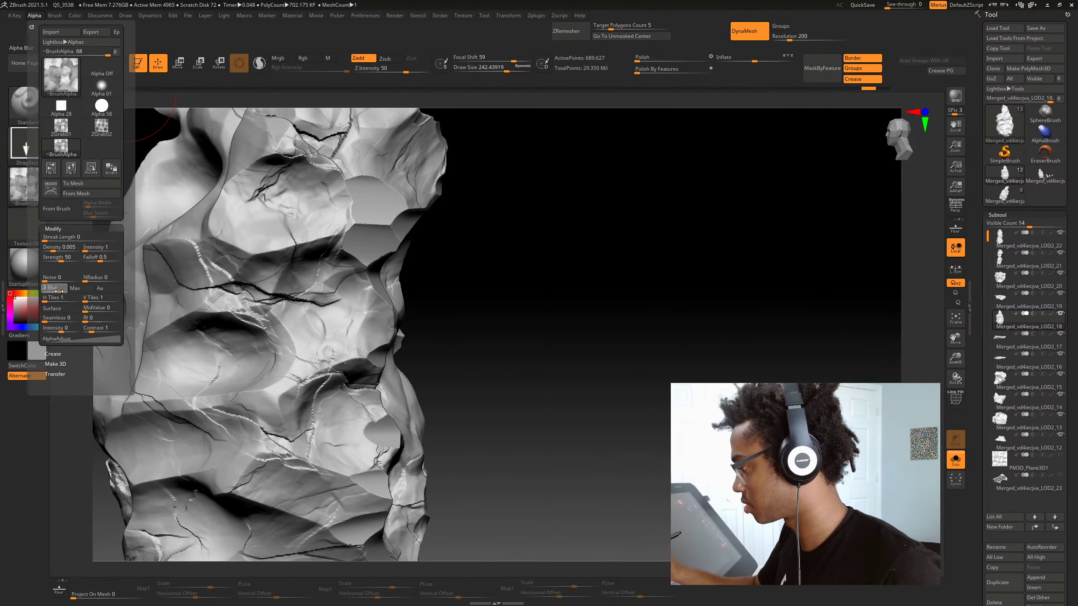
Redo the two undone changes on the tall rock
drag(492, 382, 549, 417)
key(ctrl+shift+z)
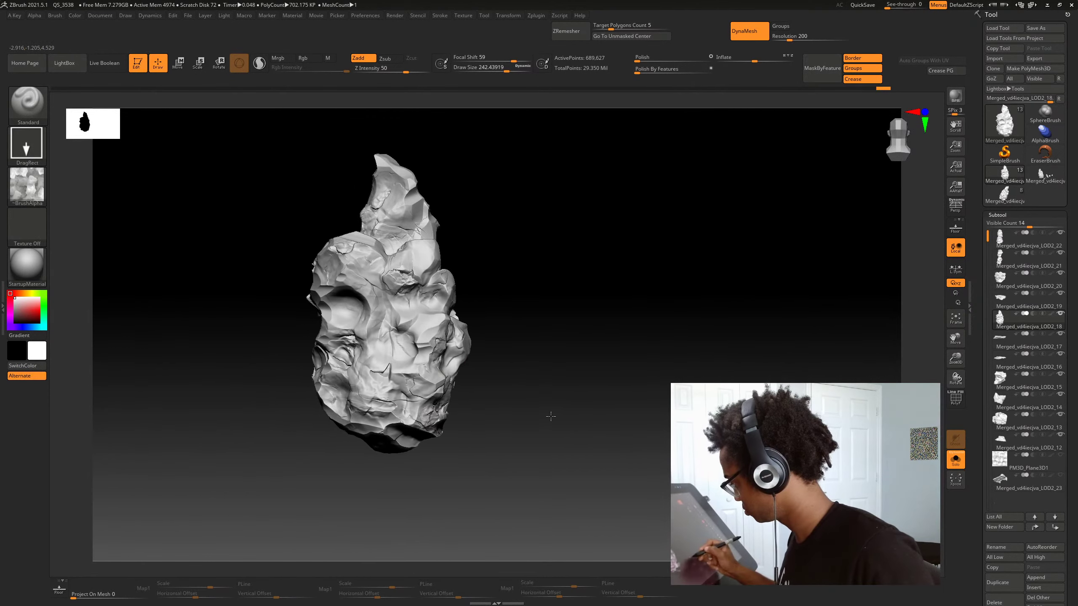
key(ctrl+shift+z)
drag(528, 345, 553, 347)
drag(475, 378, 595, 426)
drag(426, 322, 426, 323)
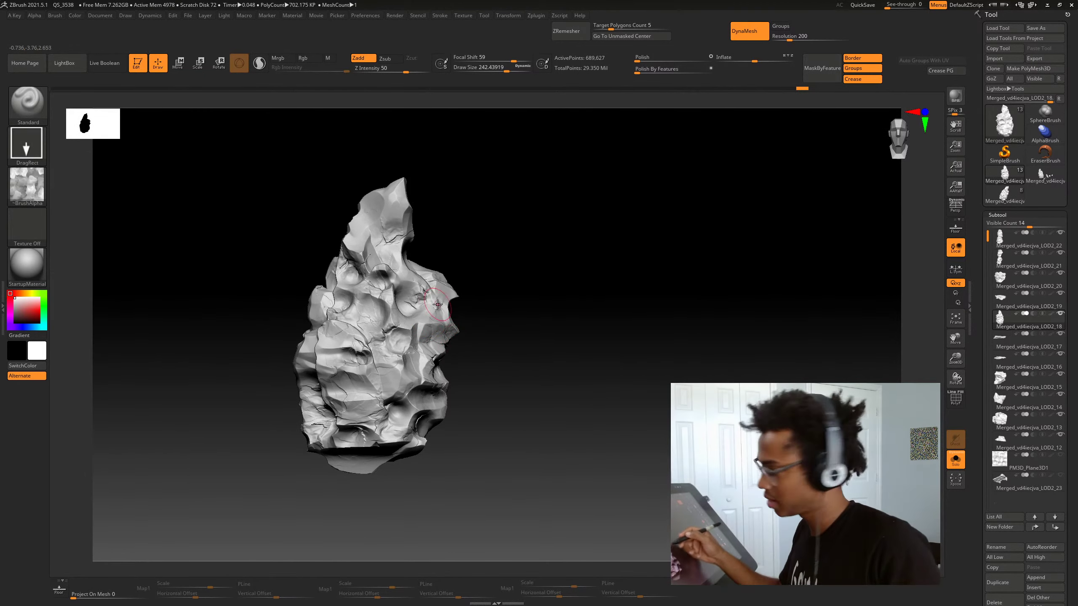
Set Draw Size to about 166, stamp the rock alpha from the peak downwards and clip the lower side's jagged edge
key(space)
click(369, 241)
mouse_move(373, 228)
mouse_down()
mouse_move(527, 266)
mouse_move(470, 297)
mouse_move(500, 320)
mouse_move(384, 287)
mouse_move(515, 342)
mouse_move(513, 378)
mouse_move(529, 404)
mouse_move(560, 393)
mouse_move(390, 447)
mouse_up()
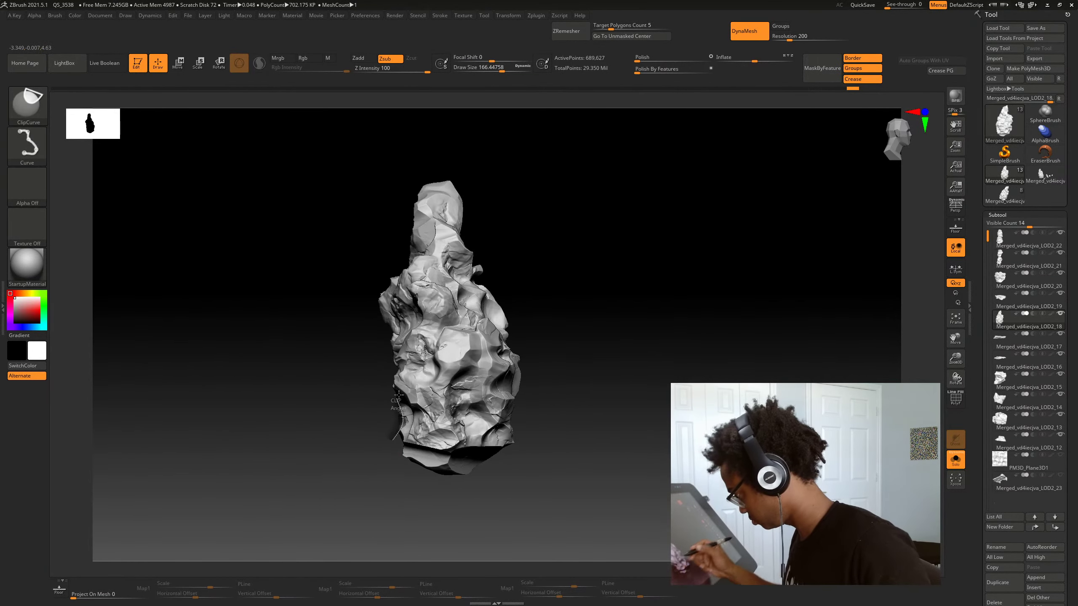
ctrl+shift+drag(398, 394, 397, 382)
mouse_move(552, 389)
mouse_down()
mouse_move(613, 400)
mouse_move(606, 428)
mouse_move(551, 433)
mouse_up()
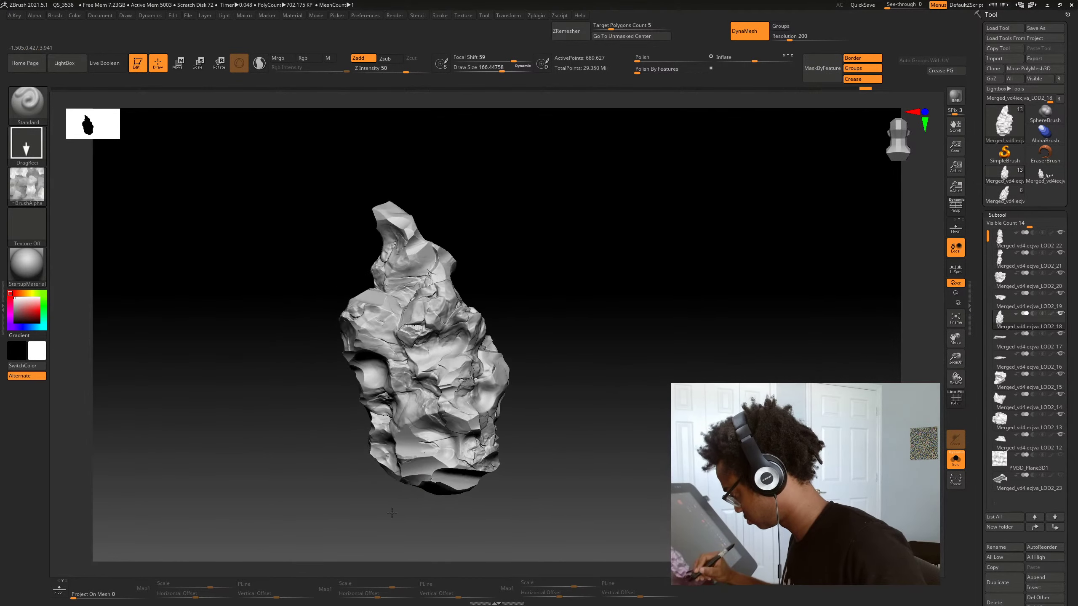
Cut away the uneven outline beside the rock's base with ClipCurve
key(ctrl+shift)
mouse_move(391, 513)
mouse_down()
mouse_move(396, 474)
mouse_move(378, 430)
mouse_up()
mouse_move(504, 444)
mouse_down()
mouse_move(550, 451)
mouse_move(567, 487)
mouse_up()
key(ctrl)
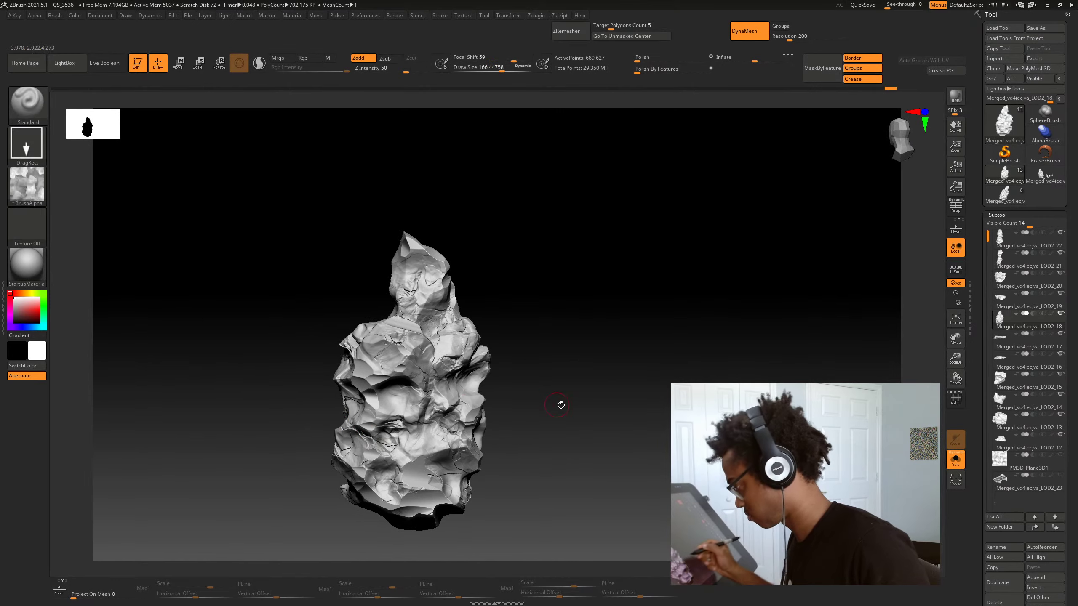
mouse_move(561, 404)
mouse_down()
mouse_move(583, 397)
mouse_move(555, 413)
mouse_move(346, 430)
mouse_up()
key(ctrl)
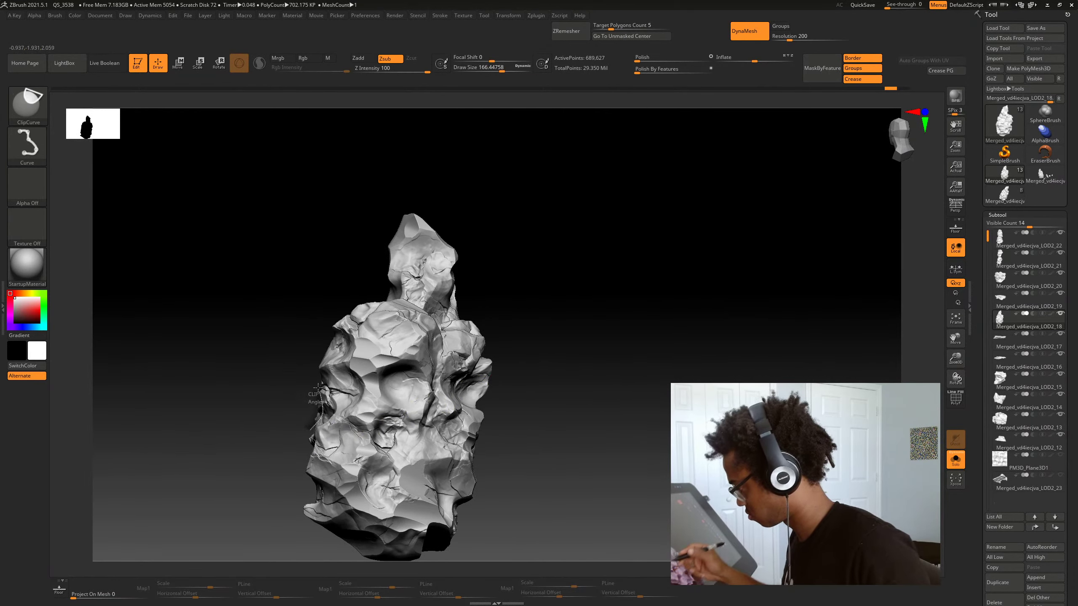
Clip the jagged shoulder below the neck and the spiky edge just beneath it
mouse_move(530, 382)
mouse_down()
mouse_move(578, 366)
mouse_move(568, 390)
mouse_move(525, 356)
mouse_up()
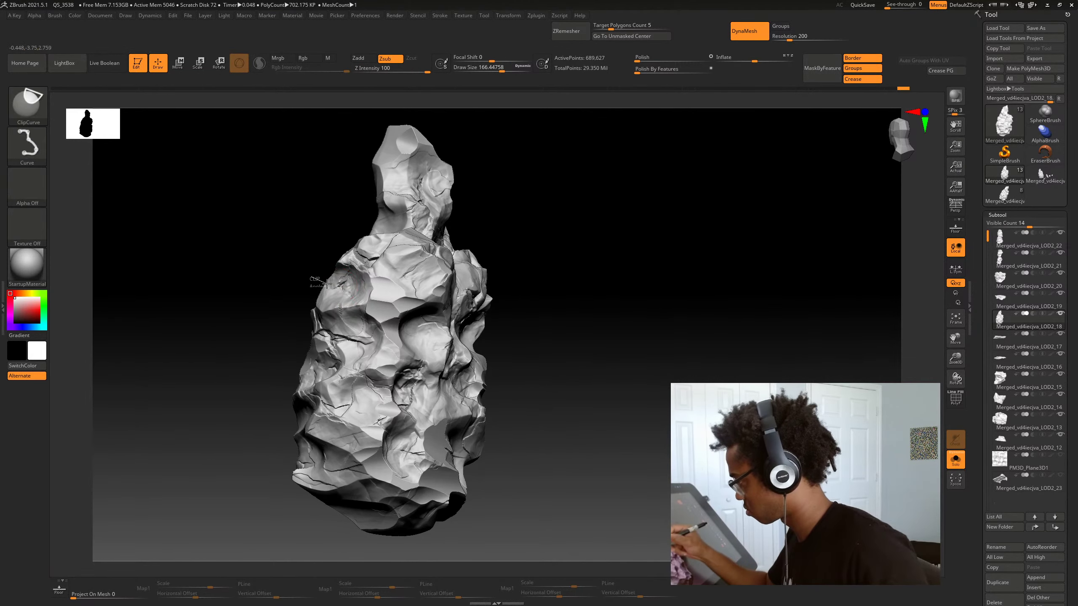
ctrl+shift+drag(338, 244, 337, 237)
drag(613, 302, 586, 304)
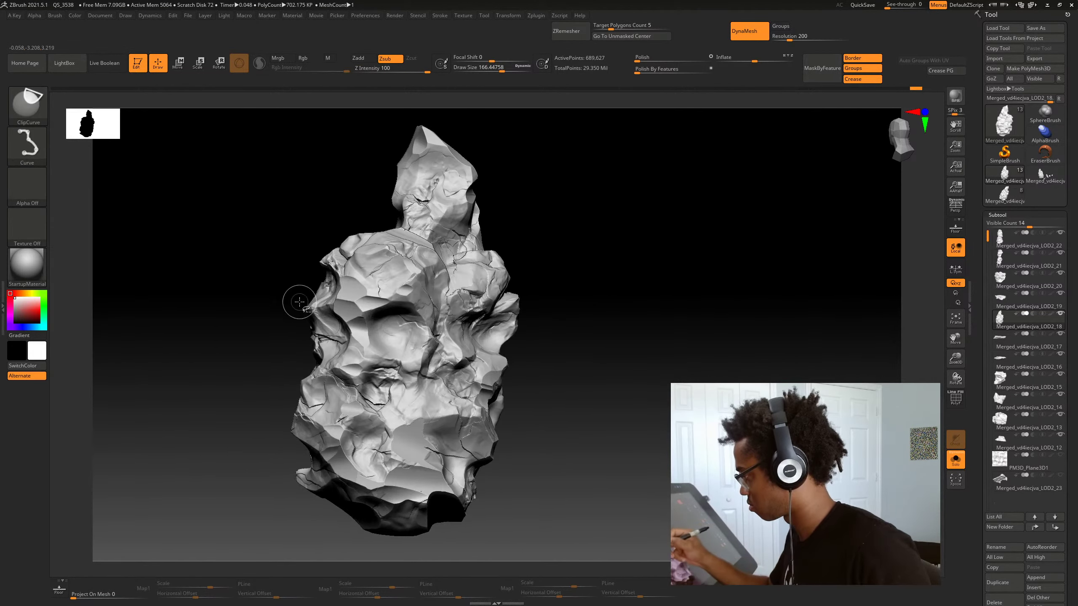
ctrl+shift+drag(324, 283, 327, 286)
Clip the bulge sticking out of the rock's lower side above the base
mouse_move(583, 320)
mouse_down()
mouse_move(614, 356)
mouse_move(576, 413)
mouse_move(569, 388)
mouse_up()
mouse_move(459, 227)
mouse_down()
mouse_move(473, 219)
mouse_move(449, 189)
mouse_up()
mouse_move(466, 212)
mouse_down()
mouse_move(465, 188)
mouse_move(432, 177)
mouse_up()
mouse_move(433, 177)
mouse_down()
mouse_move(510, 222)
mouse_move(522, 293)
mouse_move(575, 366)
mouse_move(573, 350)
mouse_move(573, 425)
mouse_move(552, 393)
mouse_move(574, 426)
mouse_move(598, 416)
mouse_move(500, 391)
mouse_up()
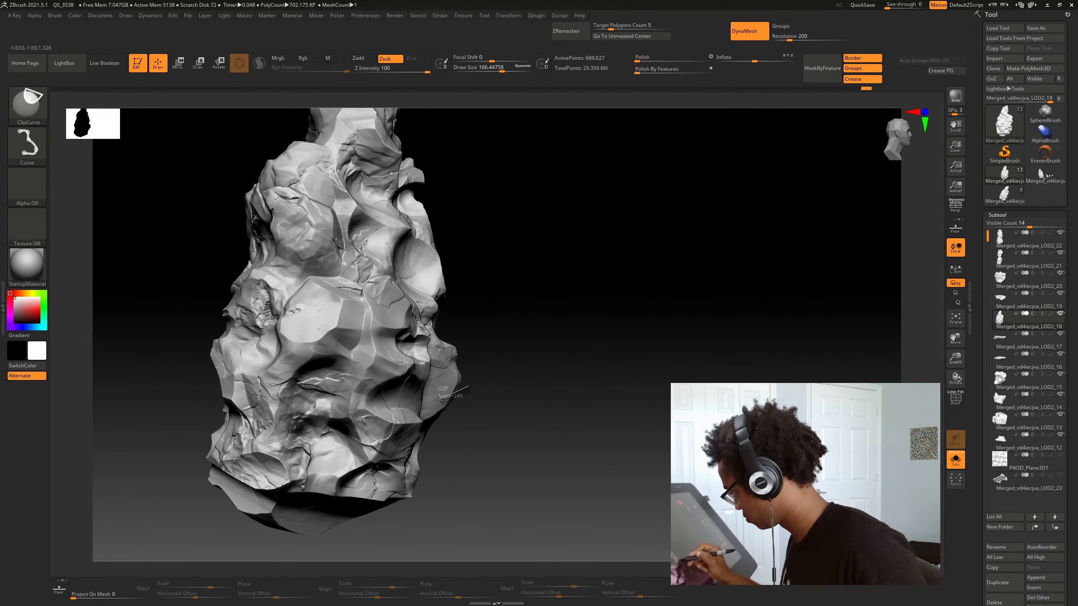
Compare the tall rock with the surrounding pieces, isolate it again and undo a trial clip cut
drag(487, 461, 513, 405)
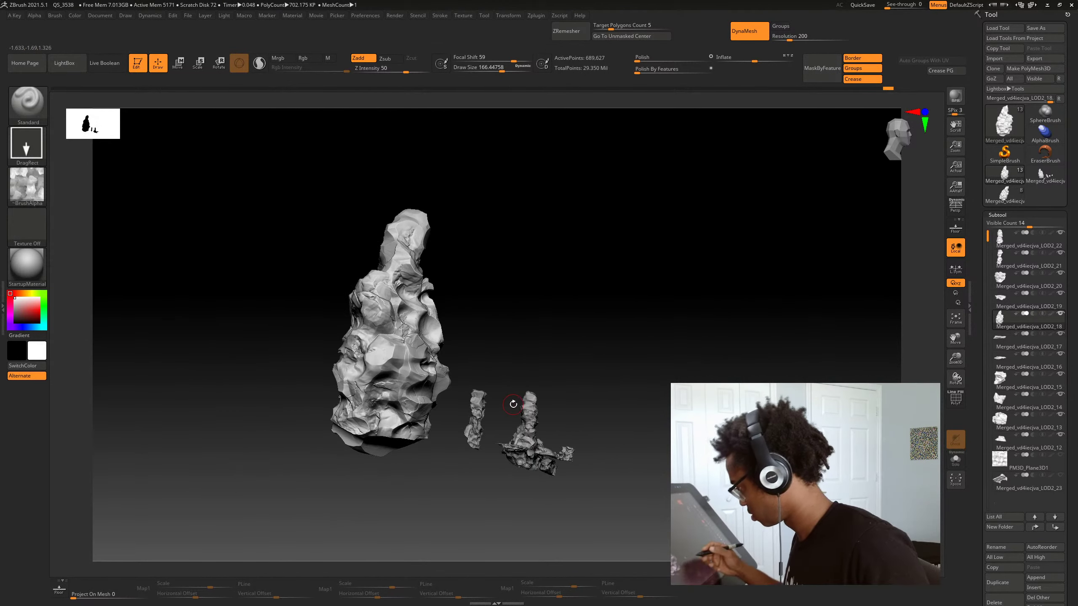
mouse_move(646, 441)
mouse_down()
mouse_move(538, 400)
mouse_move(451, 407)
mouse_up()
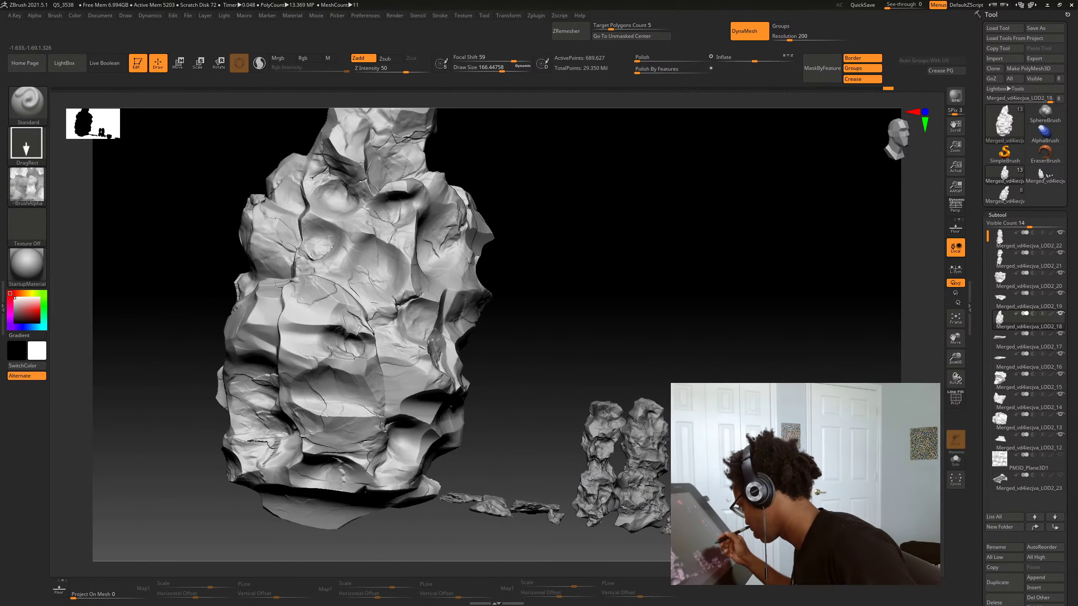
key(alt+s)
drag(529, 436, 471, 407)
ctrl+shift+drag(421, 432, 619, 422)
key(ctrl+z)
Expand the tool's Geometry settings below the subtool list
drag(1070, 489, 1069, 420)
drag(1037, 495, 1037, 483)
shift+click(1010, 448)
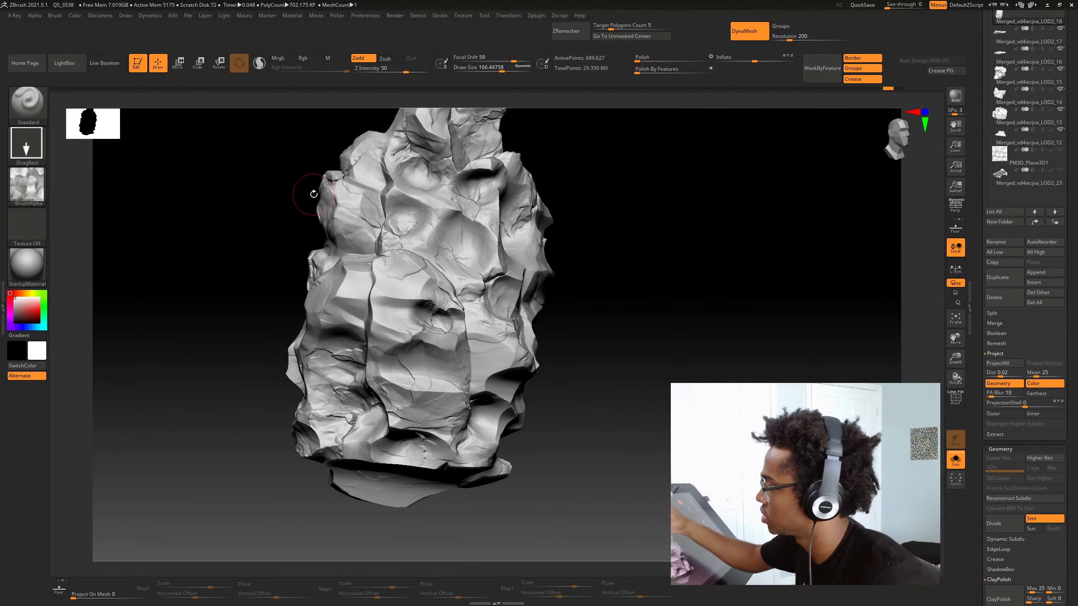
Switch the brush alpha to the pitted ZGrab02 pattern and undo a trial stamp
click(30, 186)
click(280, 192)
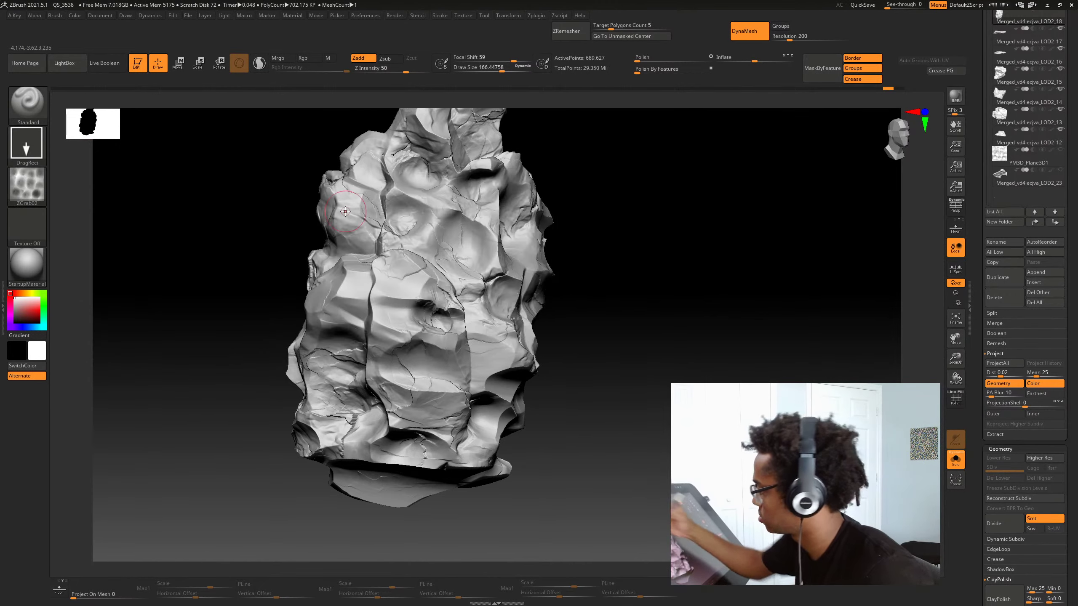
drag(598, 405, 599, 361)
key(ctrl+z)
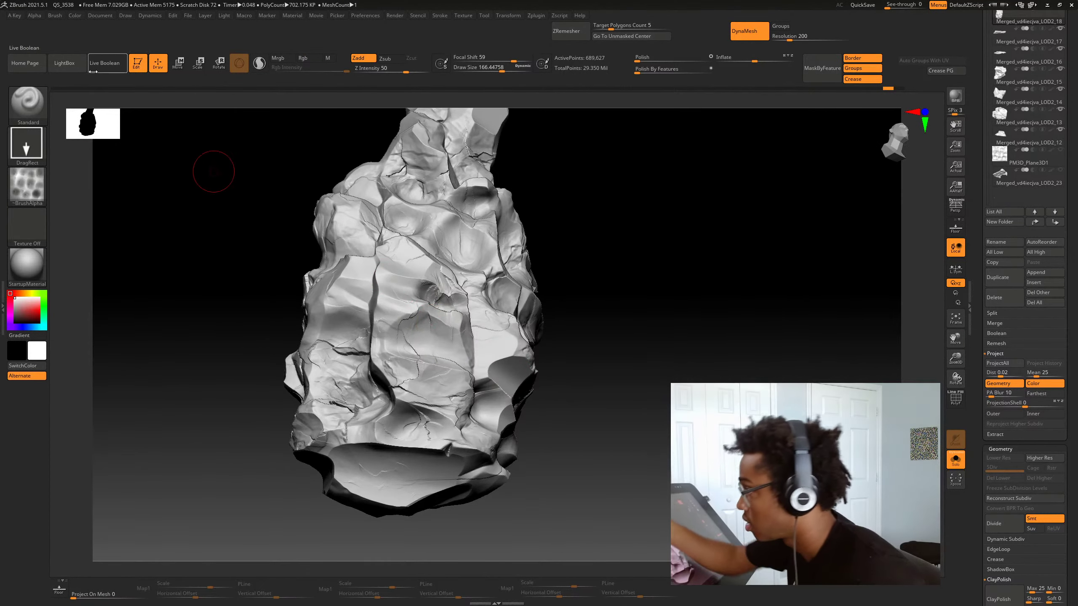
Set the pitted alpha's MidValue to 100
click(53, 16)
click(76, 280)
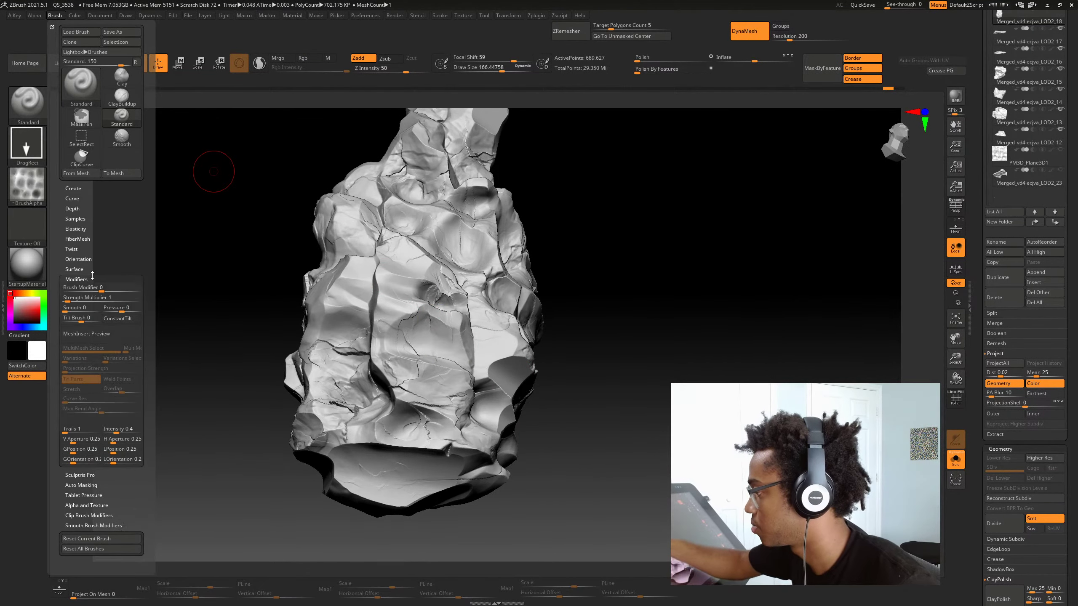
click(118, 334)
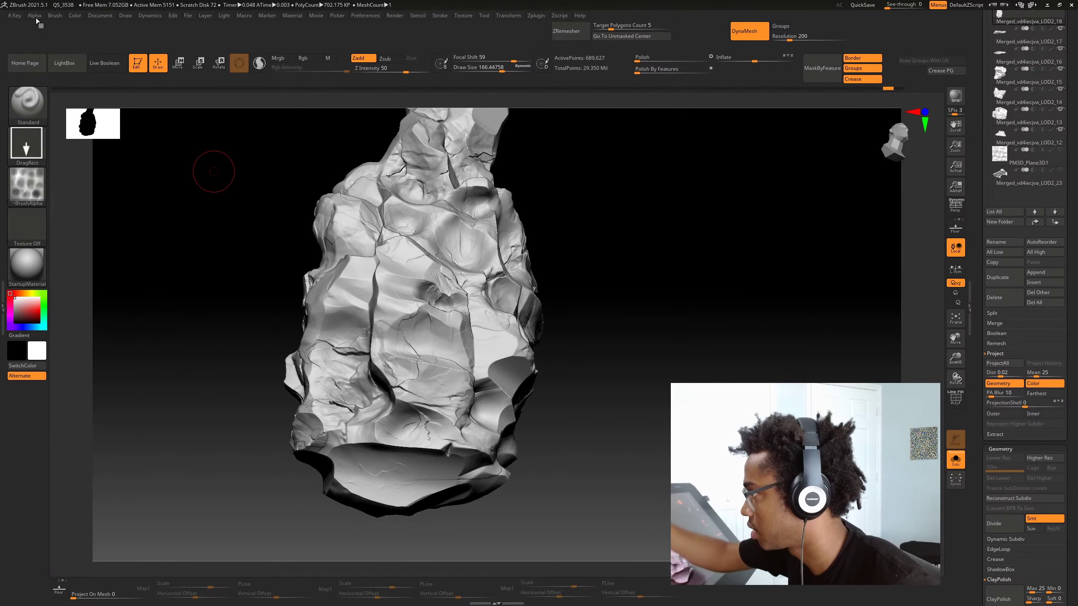
click(35, 16)
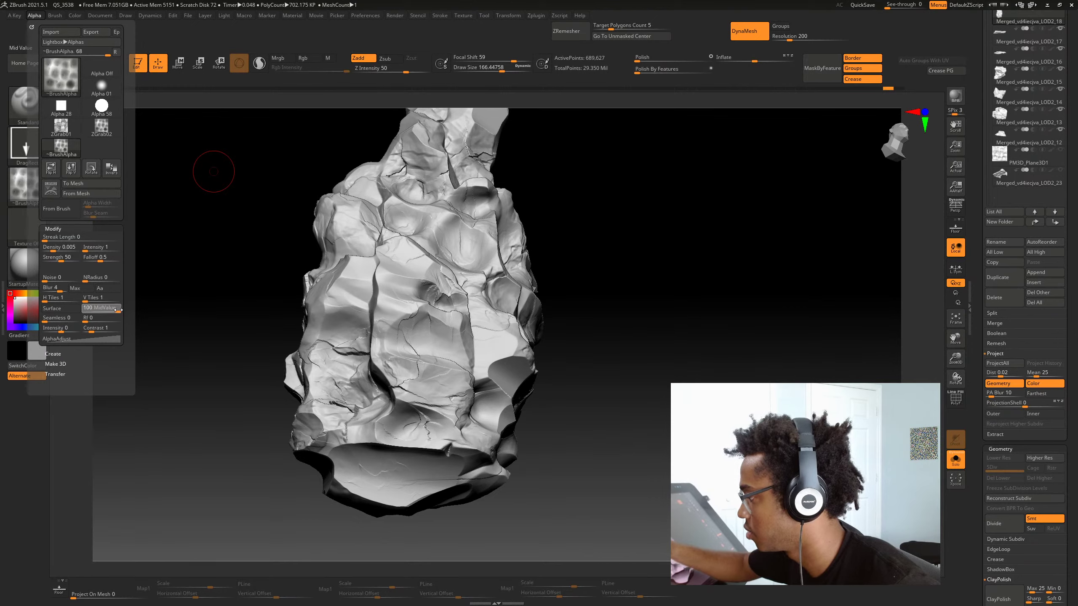
Undo a trial stamp, set Draw Size to about 139 and Z Intensity to 57, and stamp the rock's front
drag(342, 349, 382, 393)
drag(611, 463, 652, 411)
key(ctrl+z)
key(space)
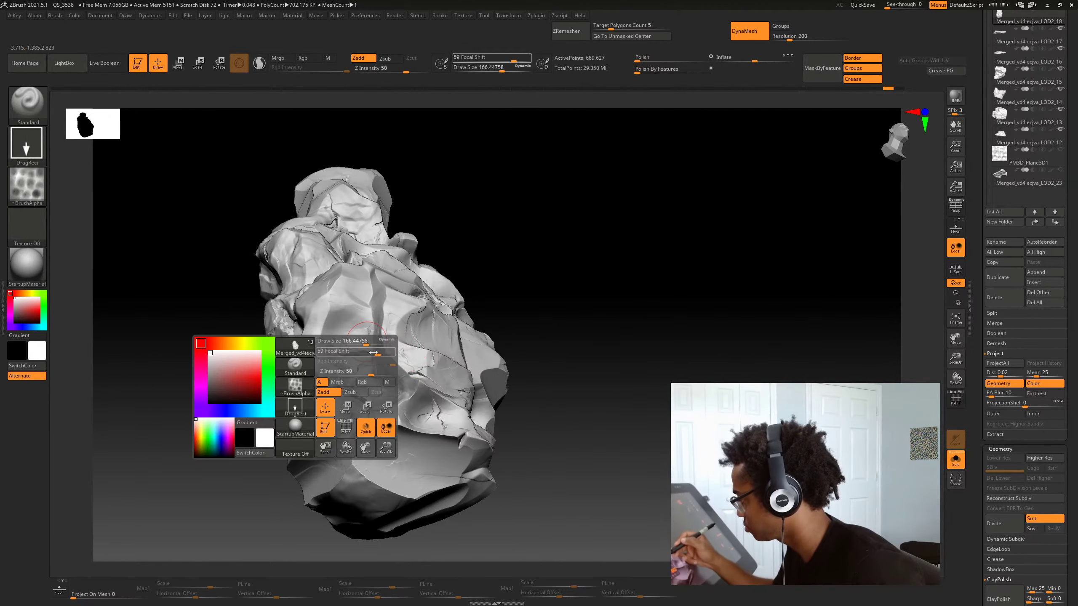
drag(345, 332, 400, 354)
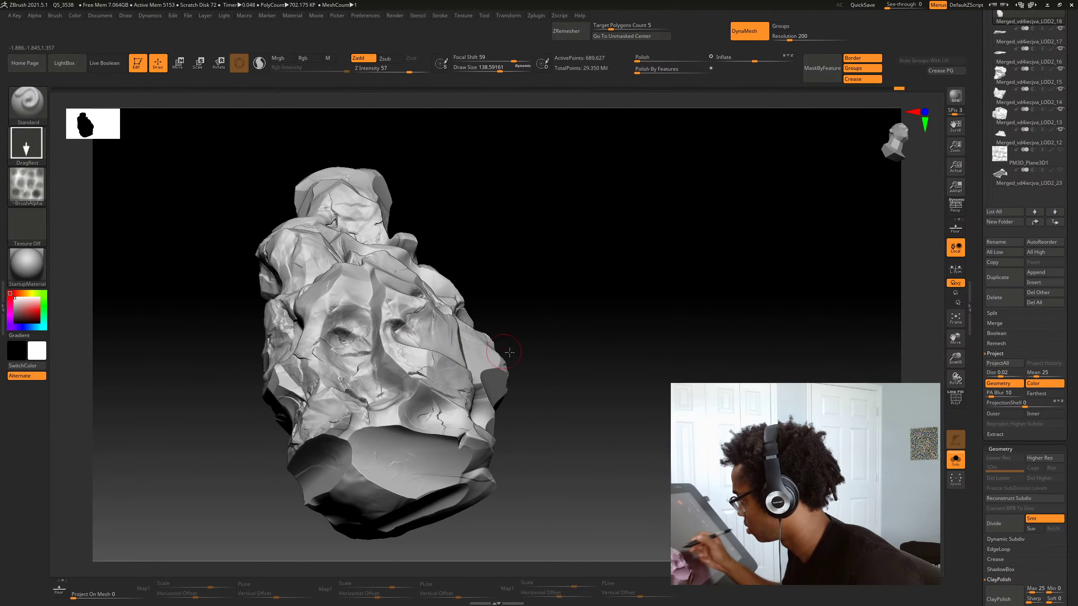
Raise Z Intensity to 72, then stamp the pitted alpha on the lower front and undo that stamp
key(space)
drag(607, 378, 558, 372)
key(space)
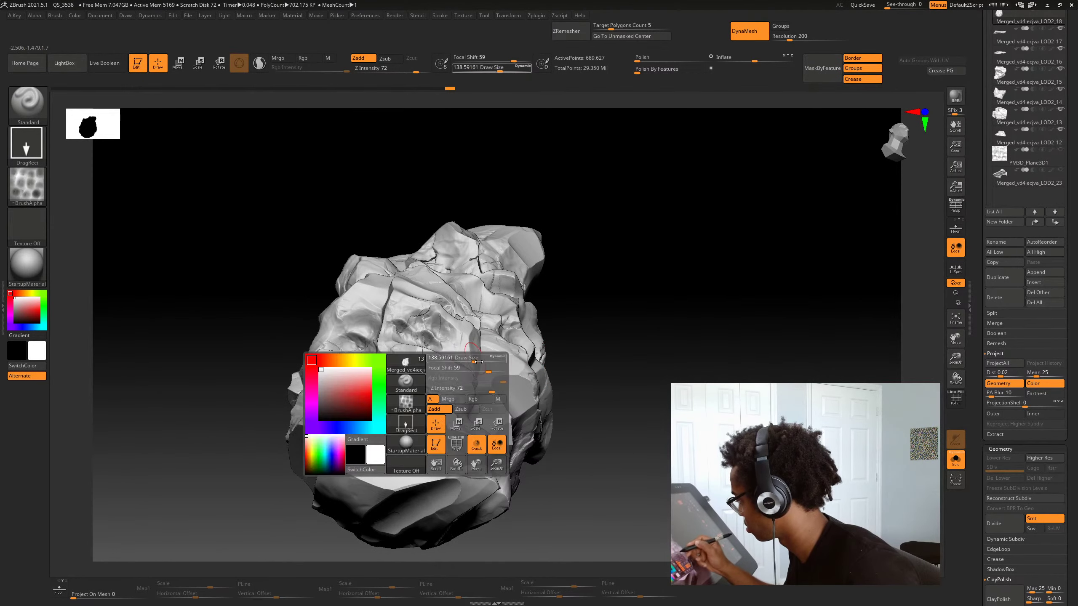
drag(452, 353, 494, 369)
right_drag(494, 371, 516, 378)
key(ctrl+z)
Set Focal Shift to 16 and stamp the pitted alpha on the lower front just above the base
key(space)
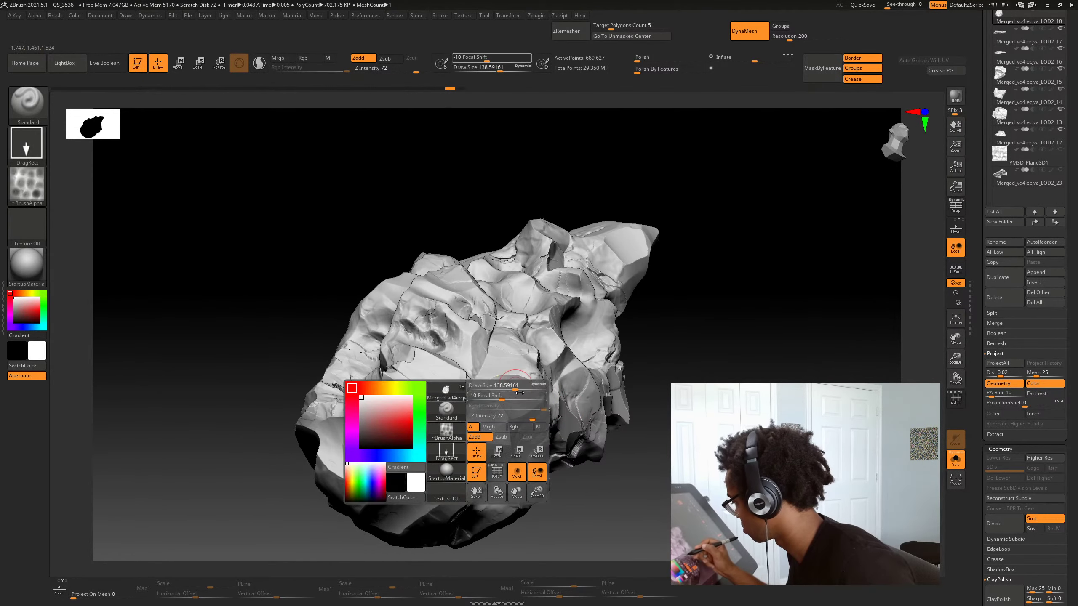
click(515, 398)
drag(513, 400, 510, 363)
key(ctrl+z)
drag(645, 429, 619, 447)
drag(480, 410, 498, 386)
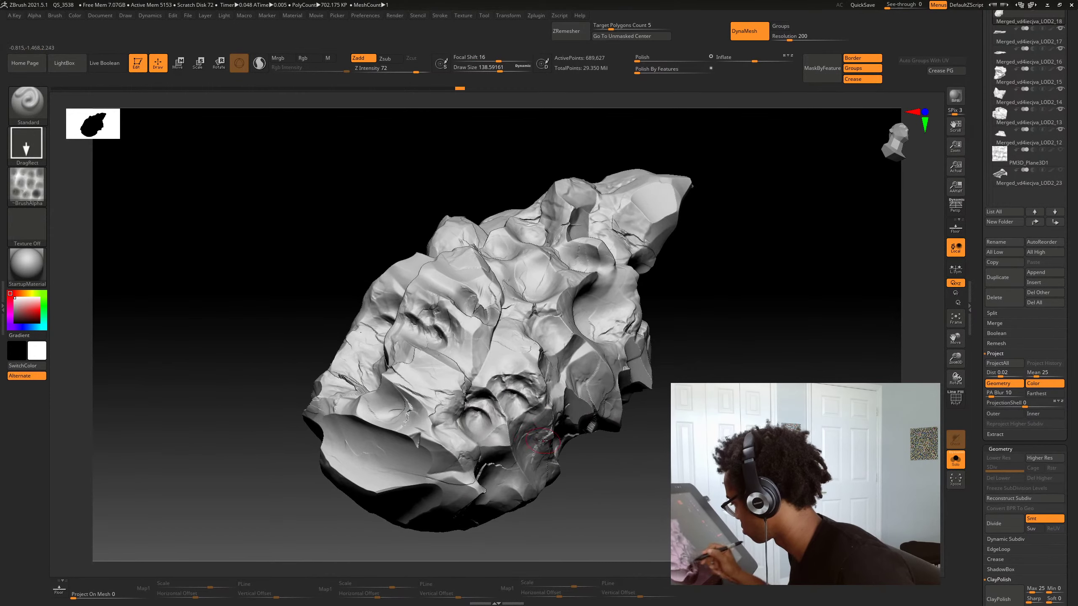
Stamp the pitted alpha over the middle and lower surfaces around the adjacent side of the tall rock
mouse_move(628, 450)
shift+mouse_down()
mouse_move(654, 484)
mouse_move(562, 436)
shift+mouse_up()
drag(616, 459, 671, 441)
drag(591, 410, 628, 383)
mouse_move(637, 446)
shift+mouse_down()
mouse_move(611, 442)
mouse_move(611, 425)
mouse_move(589, 425)
shift+mouse_up()
alt+drag(590, 424, 597, 484)
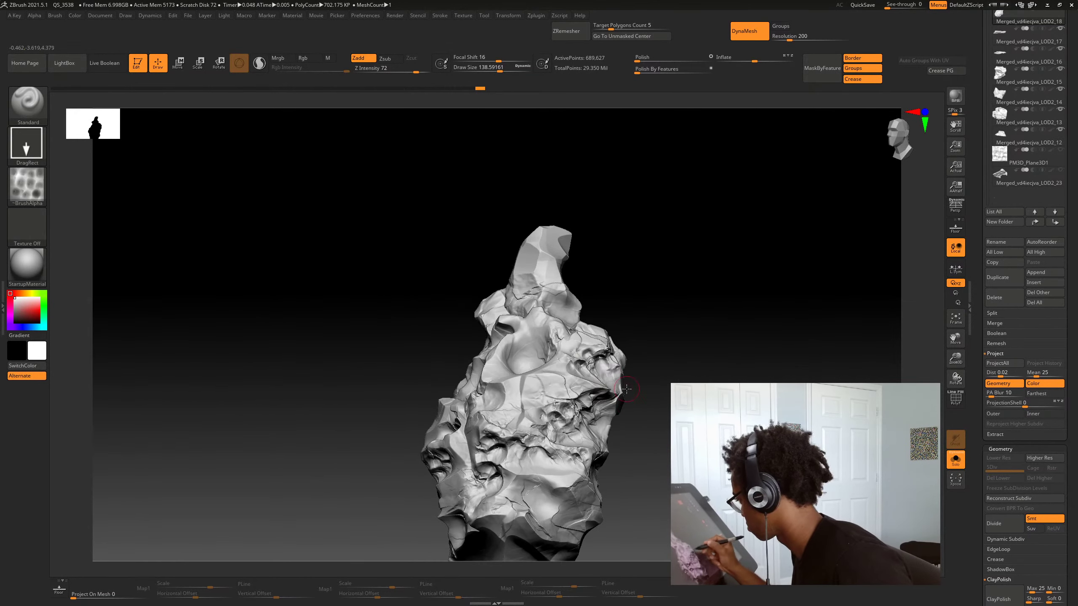
drag(637, 393, 661, 402)
drag(520, 363, 551, 395)
mouse_move(632, 428)
mouse_down()
mouse_move(647, 424)
mouse_move(654, 467)
mouse_move(633, 395)
mouse_up()
Frame the tall rock and add pitted alpha stamps to the middle and lower areas of its remaining sides
key(f)
drag(642, 493, 759, 485)
key(f)
drag(634, 464, 675, 463)
mouse_move(637, 437)
alt+mouse_down()
mouse_move(637, 465)
mouse_move(642, 454)
alt+mouse_up()
alt+drag(667, 407, 621, 414)
drag(547, 418, 611, 440)
drag(506, 404, 532, 409)
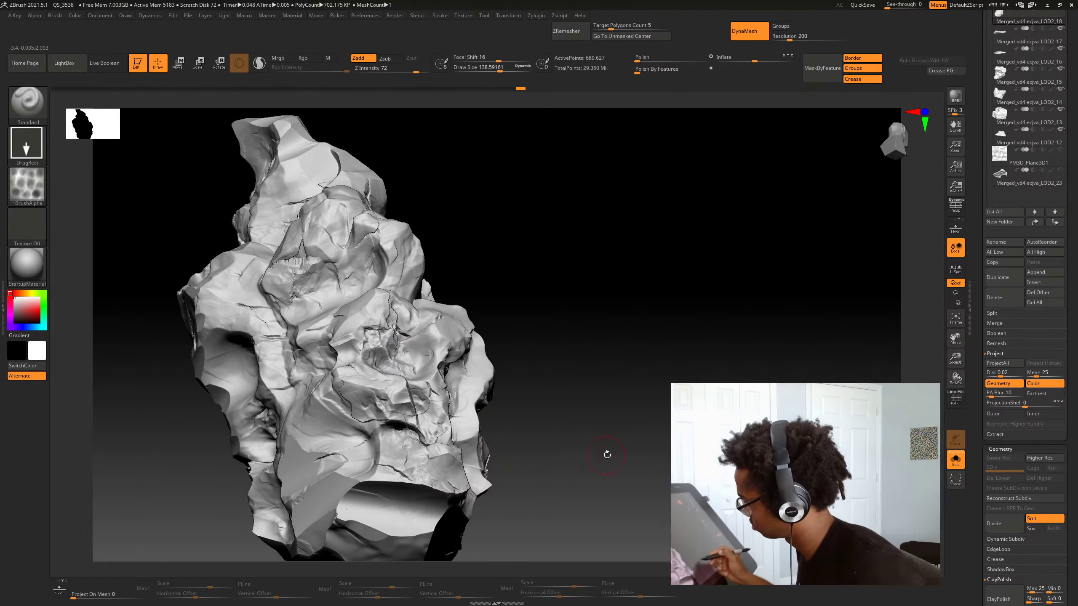
Continue the pitted alpha stamps across the lower half of the rock, covering the smooth facets above the base
drag(607, 455, 636, 454)
alt+drag(632, 450, 589, 468)
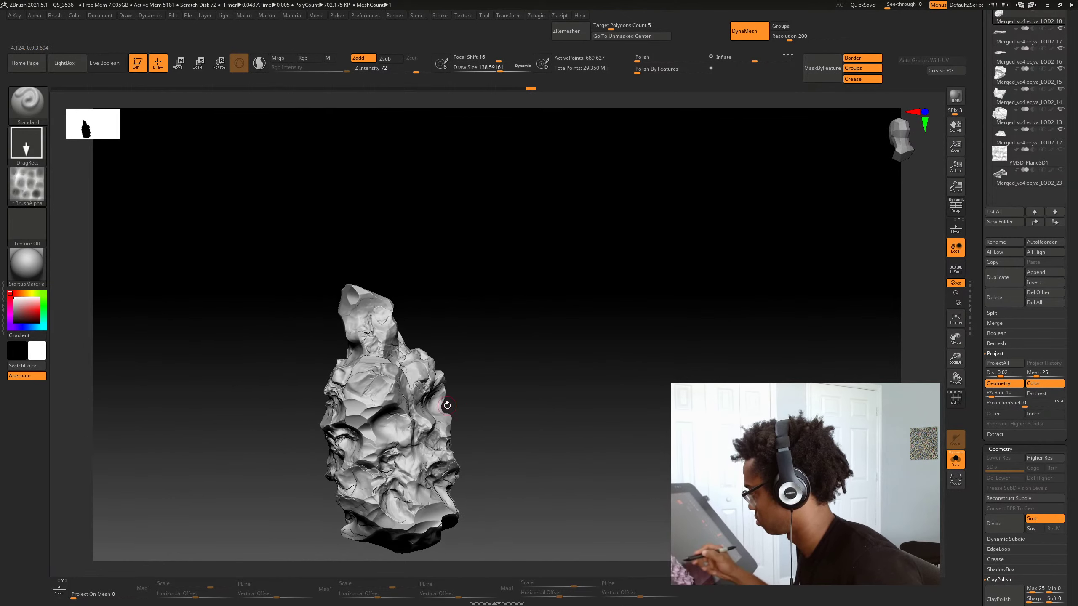
drag(494, 422, 393, 418)
drag(546, 425, 552, 489)
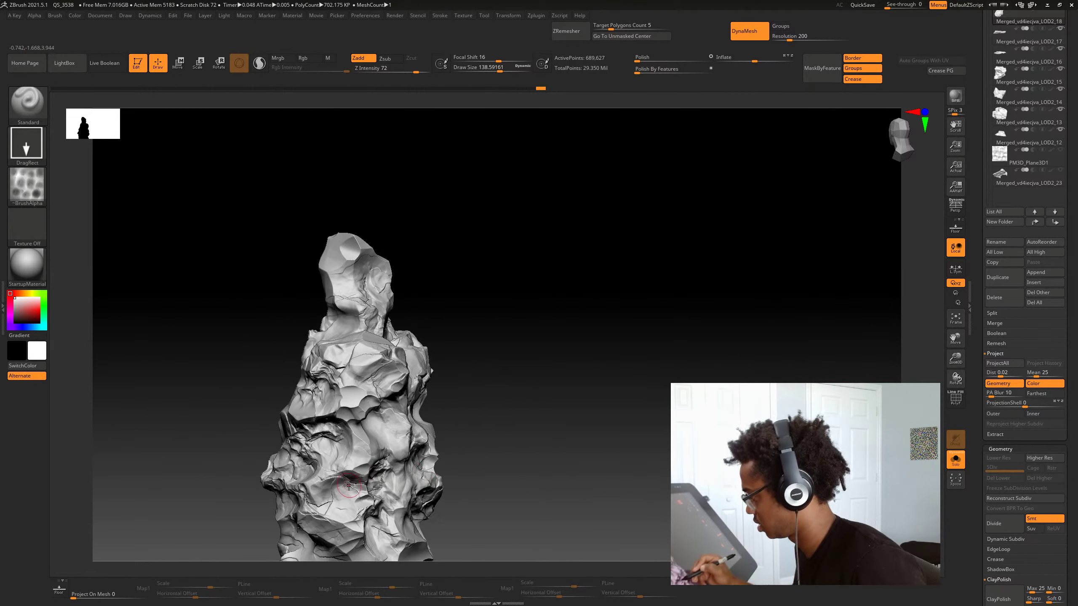
drag(349, 486, 363, 501)
drag(509, 446, 555, 446)
alt+drag(548, 421, 526, 462)
drag(410, 446, 527, 493)
mouse_move(599, 515)
alt+mouse_down()
mouse_move(606, 428)
mouse_move(575, 421)
mouse_move(639, 476)
mouse_move(662, 475)
alt+mouse_up()
mouse_move(654, 467)
alt+mouse_down()
mouse_move(615, 383)
mouse_move(616, 393)
mouse_move(559, 382)
mouse_move(639, 407)
mouse_move(611, 397)
alt+mouse_up()
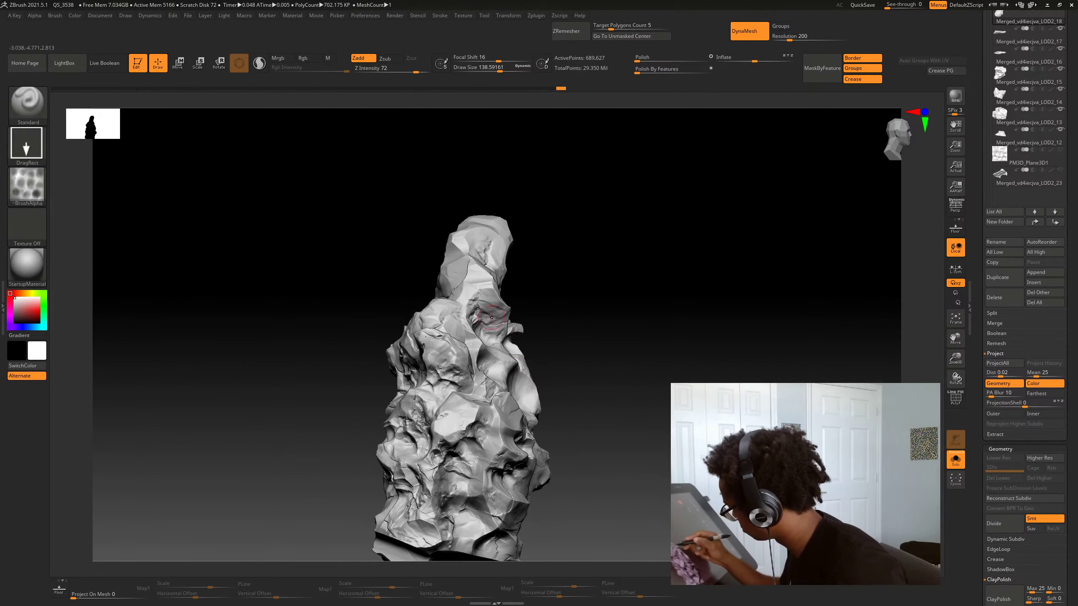
Stamp the pitted alpha around the neck and upper sides of the tall rock
drag(486, 325, 514, 344)
mouse_move(550, 349)
mouse_down()
mouse_move(676, 332)
mouse_move(628, 395)
mouse_move(594, 403)
mouse_up()
mouse_move(644, 480)
mouse_down()
mouse_move(609, 517)
mouse_move(640, 462)
mouse_move(620, 456)
mouse_move(633, 470)
mouse_move(611, 465)
mouse_move(594, 429)
mouse_up()
mouse_move(628, 441)
mouse_down()
mouse_move(645, 446)
mouse_move(637, 462)
mouse_move(622, 429)
mouse_up()
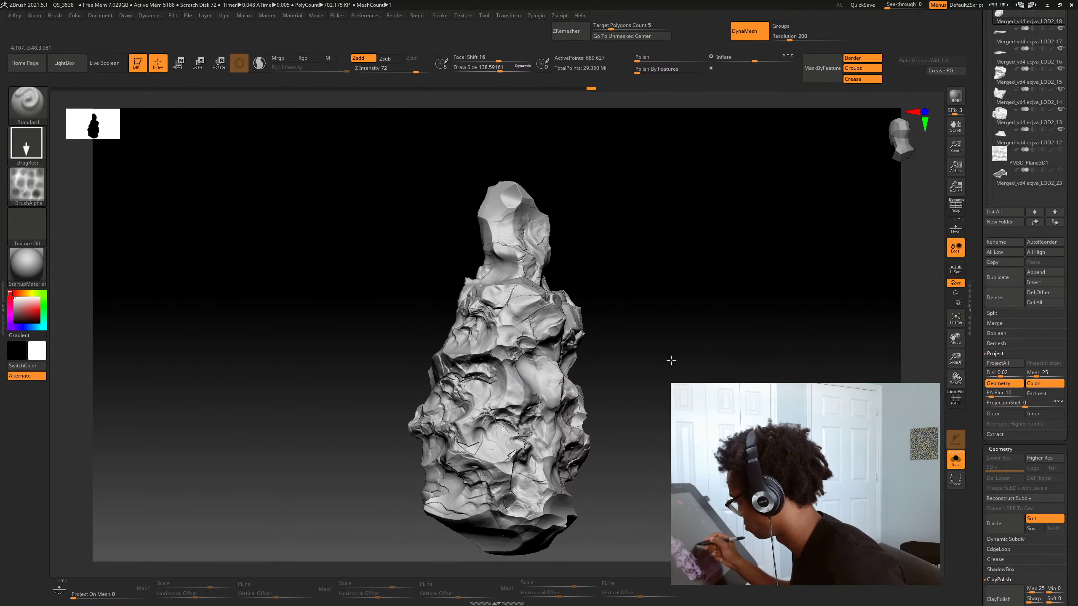
drag(671, 360, 499, 368)
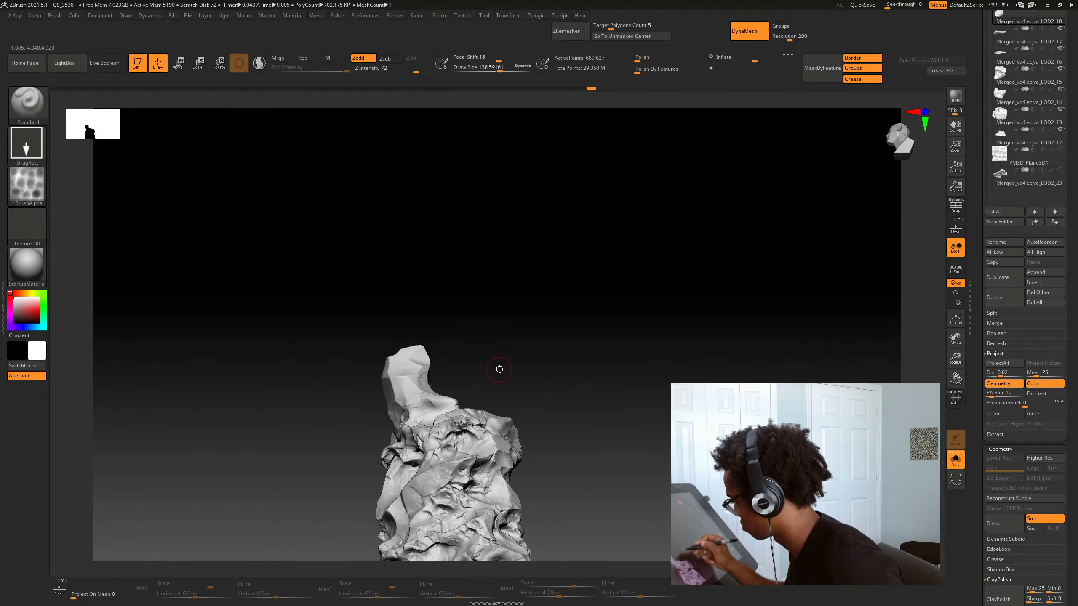
mouse_move(444, 397)
mouse_down()
mouse_move(529, 380)
mouse_move(505, 354)
mouse_move(509, 329)
mouse_up()
drag(471, 388, 474, 383)
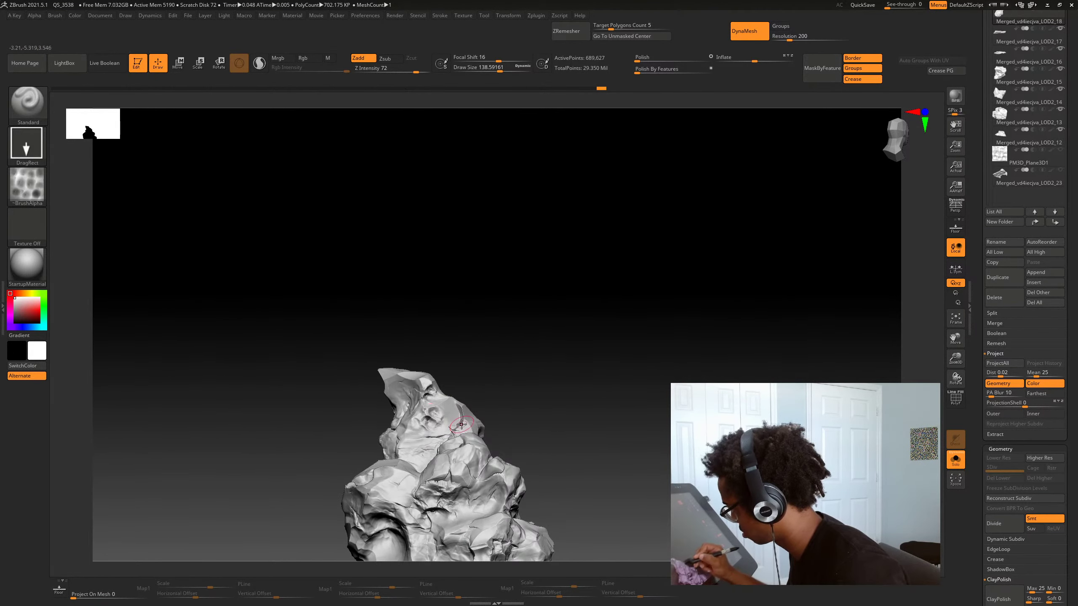
Add more pitted alpha stamps to the smooth facets below the peak and along the rock's upper flank
drag(462, 424, 416, 428)
drag(552, 415, 531, 385)
drag(411, 344, 596, 420)
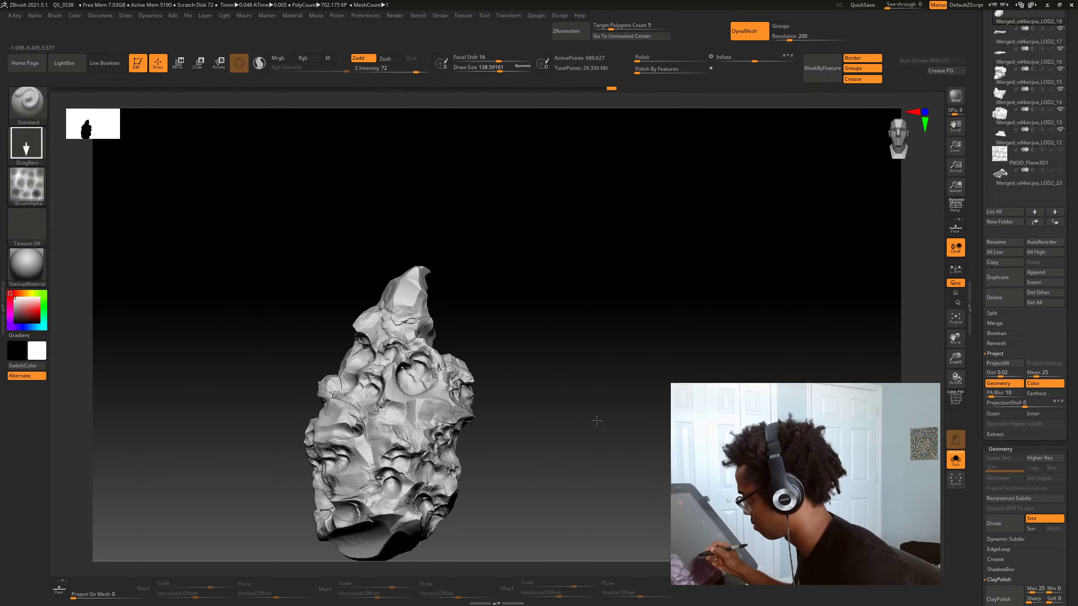
drag(500, 437, 548, 453)
drag(334, 377, 320, 386)
mouse_move(526, 442)
alt+mouse_down()
mouse_move(525, 409)
mouse_move(532, 458)
mouse_move(609, 428)
alt+mouse_up()
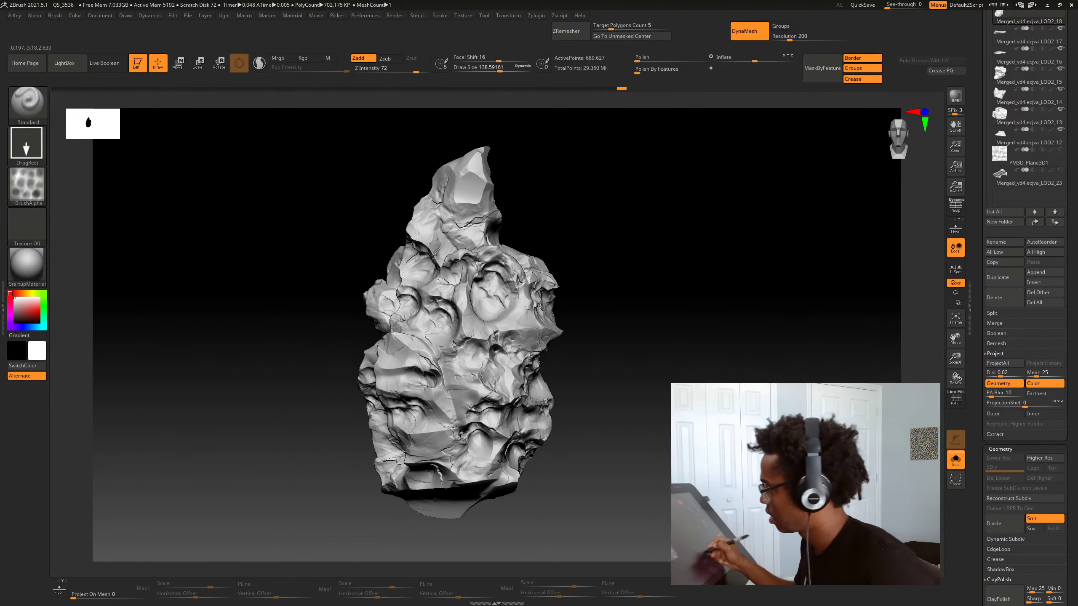
Compare the tall rock with its neighbouring pieces, isolate it again, and quick-save the project
mouse_move(708, 450)
mouse_down()
mouse_move(677, 448)
mouse_move(679, 479)
mouse_move(662, 424)
mouse_up()
alt+drag(640, 375, 637, 344)
alt+drag(654, 361, 713, 412)
alt+drag(704, 446, 668, 411)
key(alt+s)
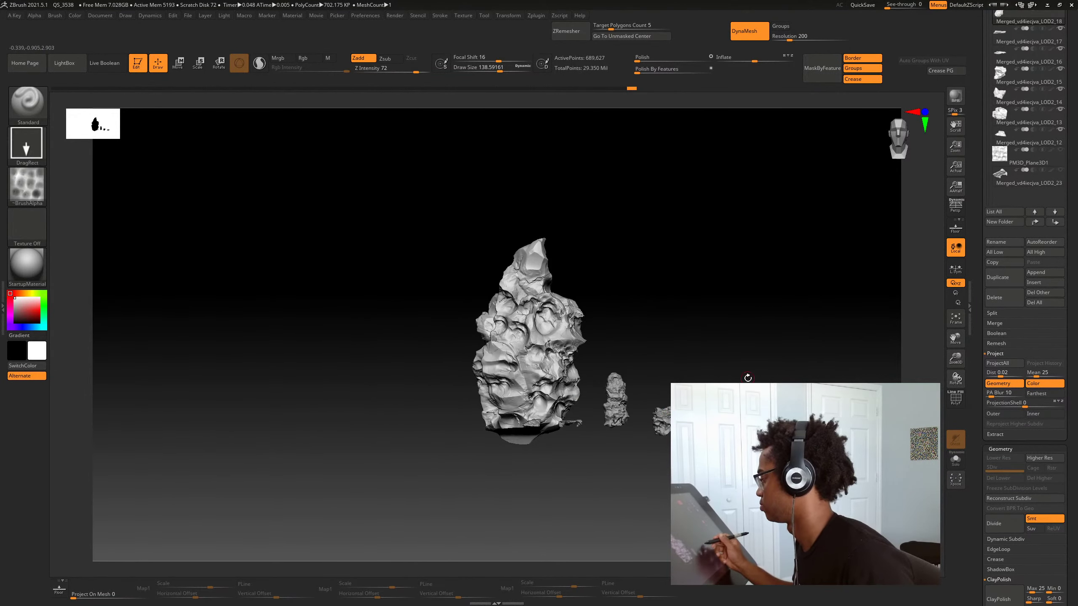
drag(748, 377, 640, 395)
key(alt+s)
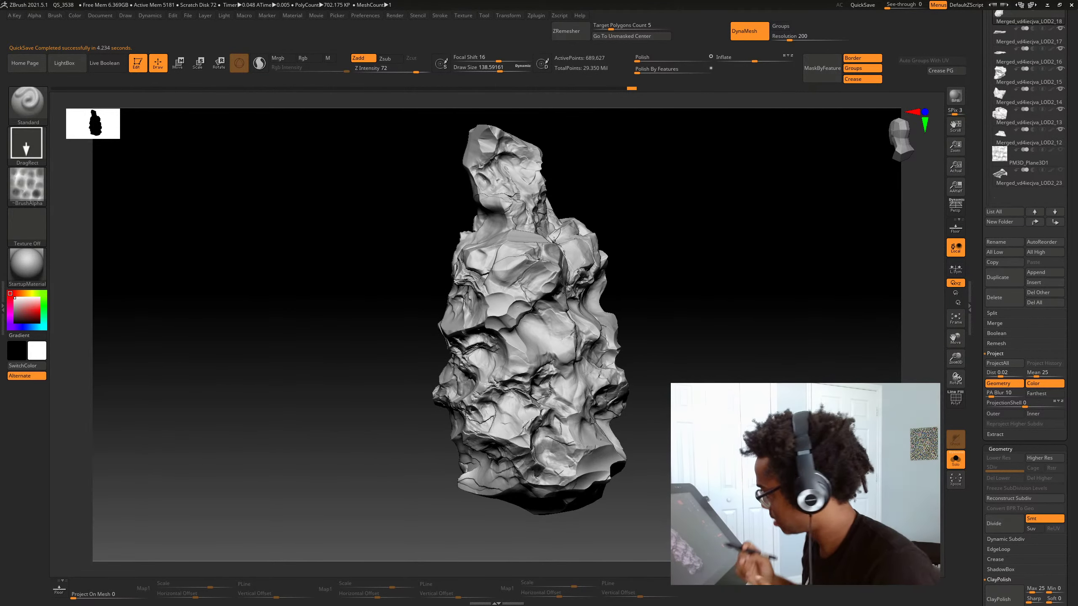
Apply ClayPolish to the tall rock, undo the first try, and reapply it with an adjusted Sharp setting
scroll(1075, 491, down, 3)
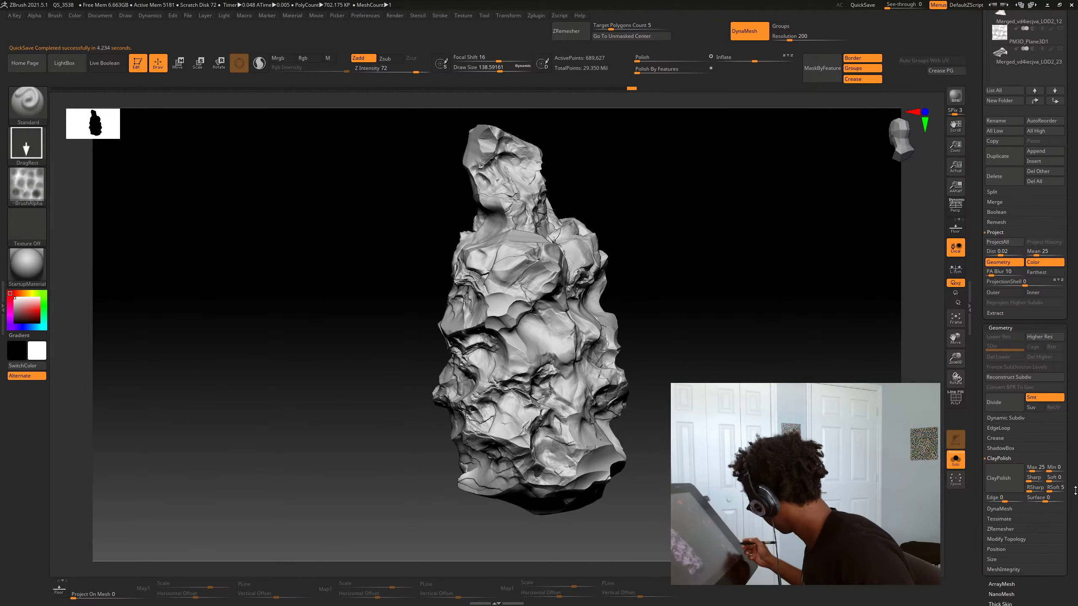
click(1002, 492)
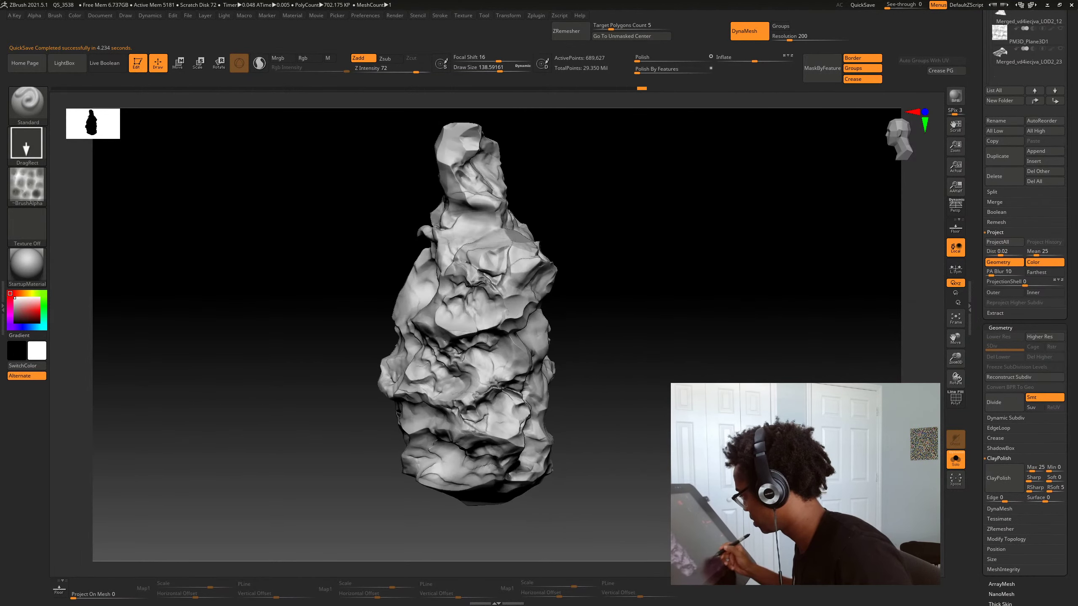
key(ctrl+z)
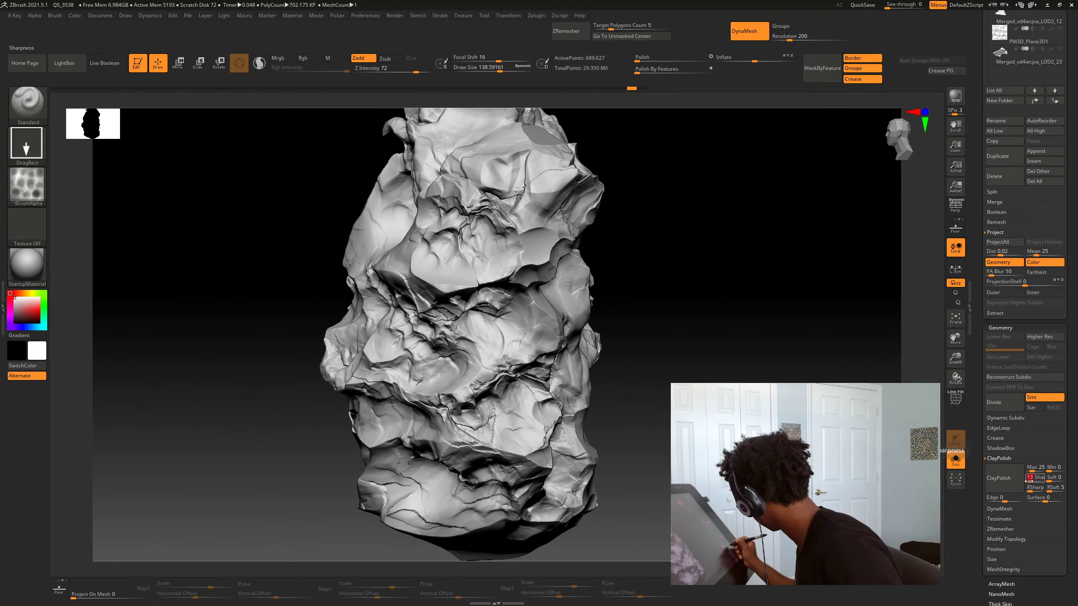
click(1010, 484)
mouse_move(656, 462)
alt+mouse_down()
mouse_move(611, 462)
mouse_move(591, 418)
mouse_move(590, 461)
mouse_move(632, 471)
mouse_move(606, 482)
mouse_move(659, 468)
mouse_move(599, 472)
mouse_move(679, 480)
mouse_move(633, 438)
alt+mouse_up()
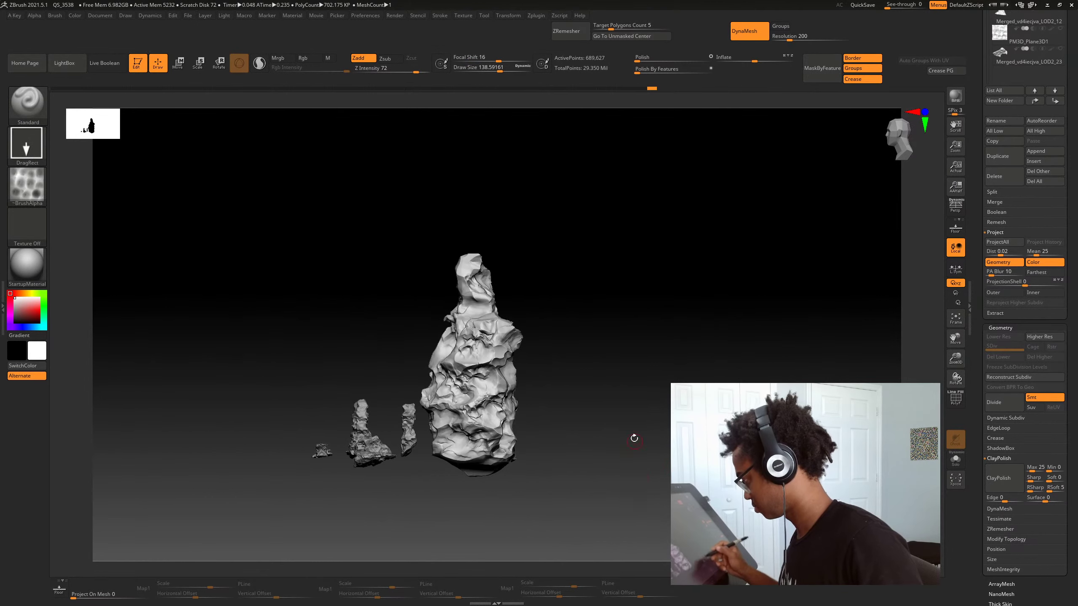
Remesh the tall rock with DynaMesh at resolution 200, comparing it against the previous mesh
drag(610, 398, 696, 289)
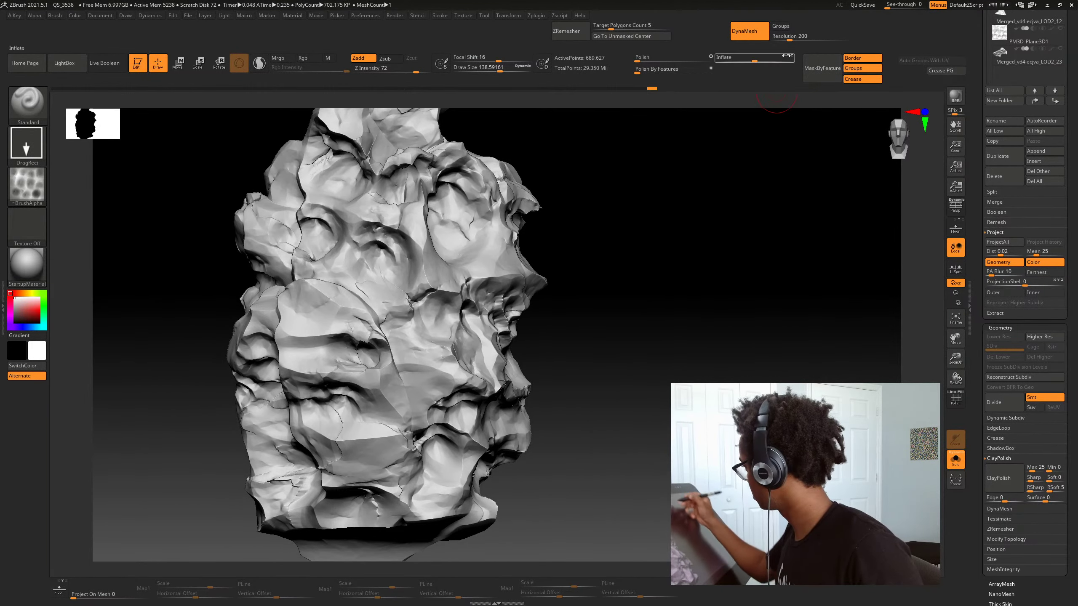
key(ctrl)
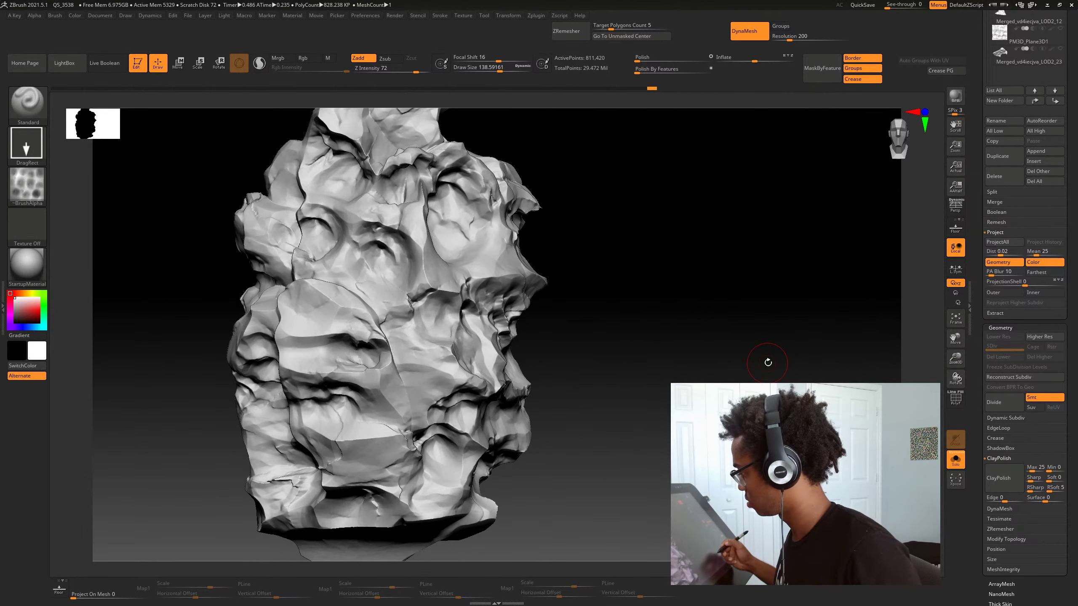
key(ctrl+z)
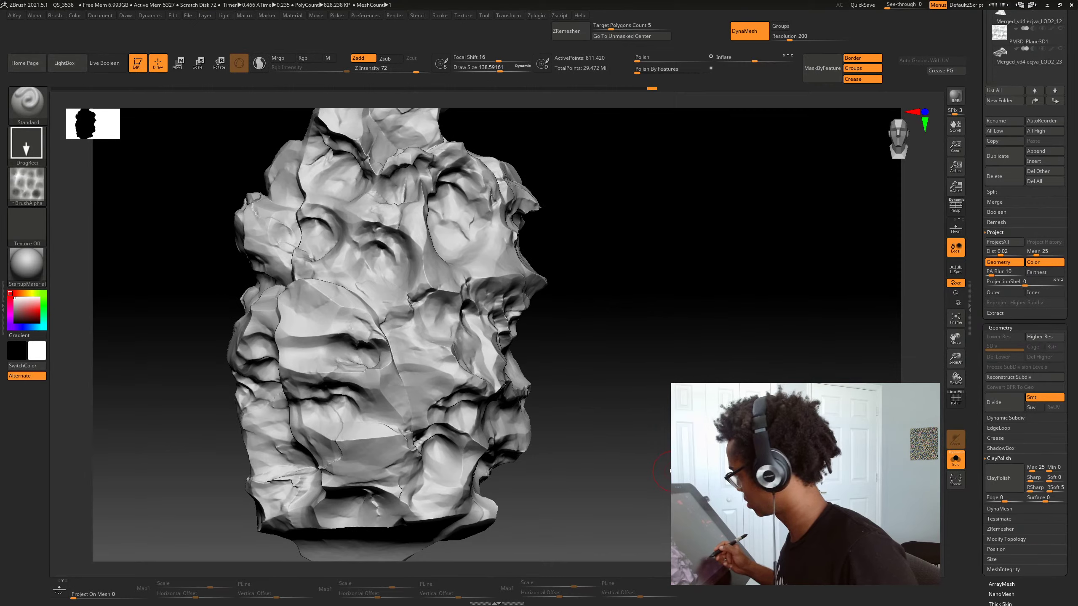
key(ctrl)
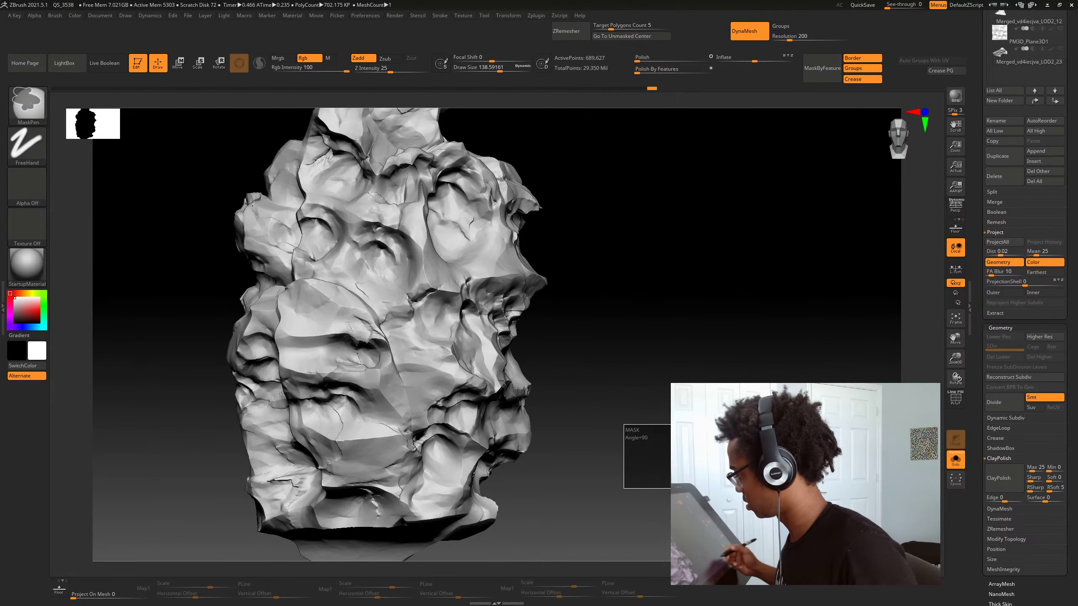
key(ctrl+shift+z)
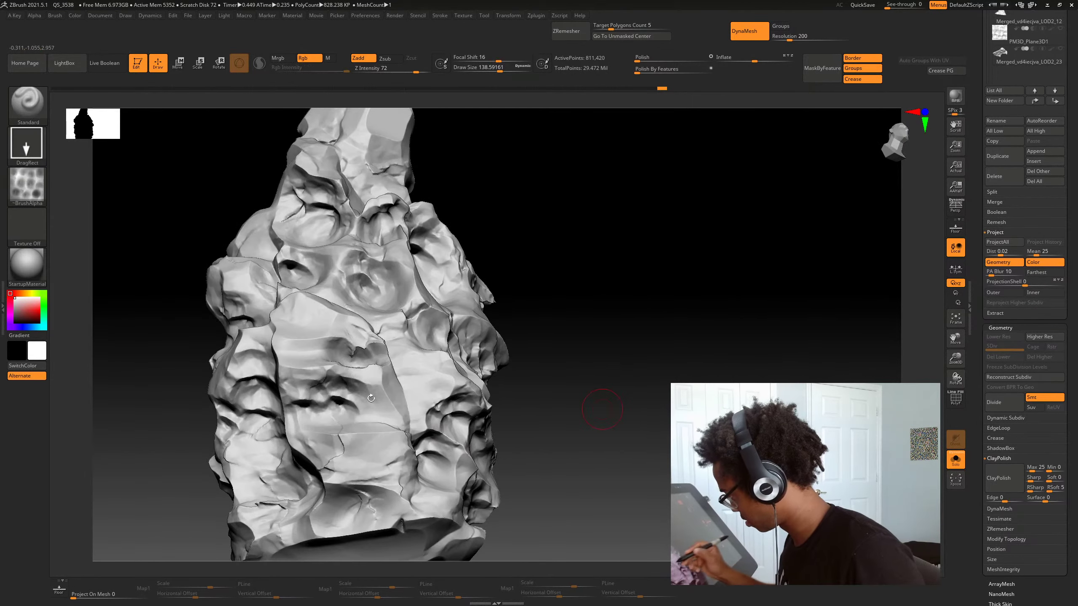
Set the Draw Size to about 106 and stamp the pitted alpha on the remeshed rock's lower side
drag(590, 431, 422, 409)
key(space)
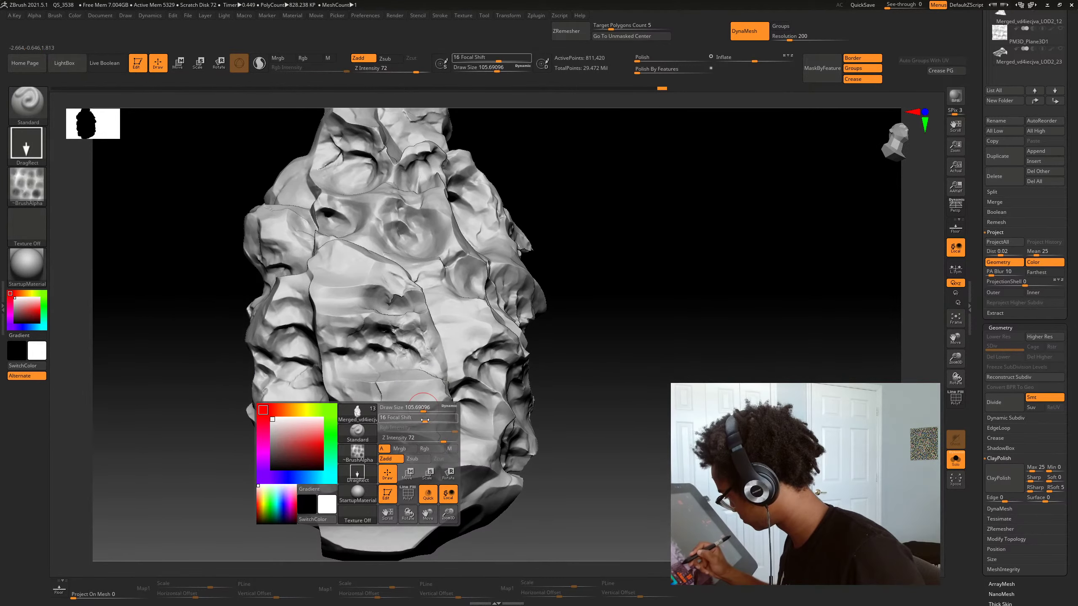
alt+drag(581, 418, 583, 355)
alt+drag(583, 354, 602, 401)
right_drag(485, 412, 573, 415)
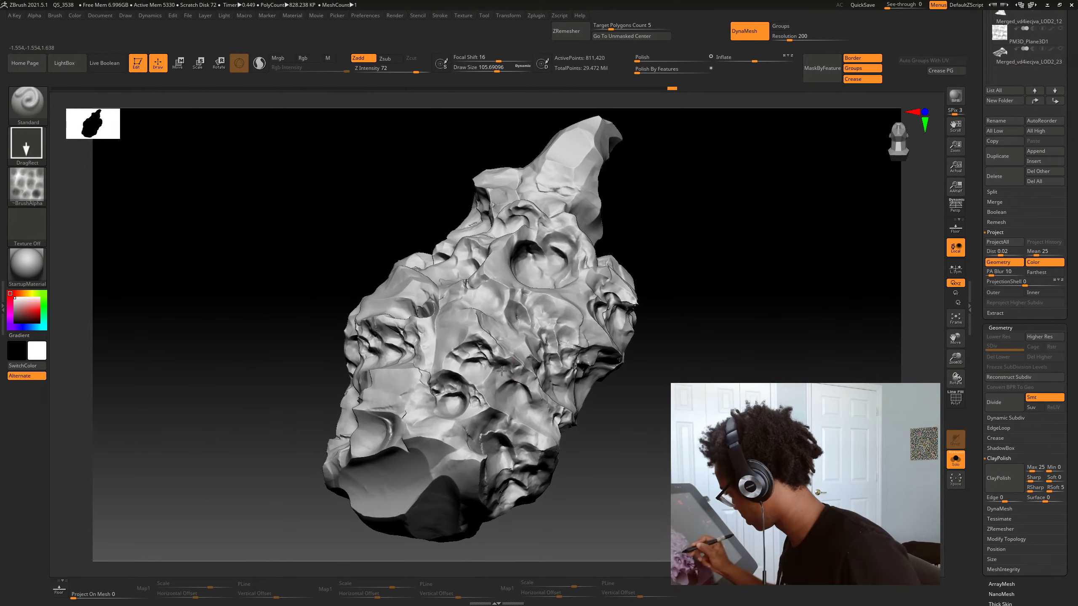
Continue the pitted alpha stamps around the remeshed rock's underside edge and adjoining sides
mouse_move(628, 471)
alt+mouse_down()
mouse_move(635, 431)
mouse_move(637, 442)
alt+mouse_up()
alt+drag(610, 407, 615, 434)
mouse_move(615, 433)
mouse_down()
mouse_move(631, 420)
mouse_move(655, 471)
mouse_move(664, 434)
mouse_move(666, 463)
mouse_up()
mouse_move(591, 344)
right_down()
mouse_move(529, 336)
mouse_move(586, 370)
right_up()
mouse_move(651, 372)
mouse_down()
mouse_move(519, 346)
mouse_move(649, 421)
mouse_move(641, 401)
mouse_move(628, 418)
mouse_move(552, 382)
mouse_move(655, 407)
mouse_move(487, 346)
mouse_move(437, 342)
mouse_up()
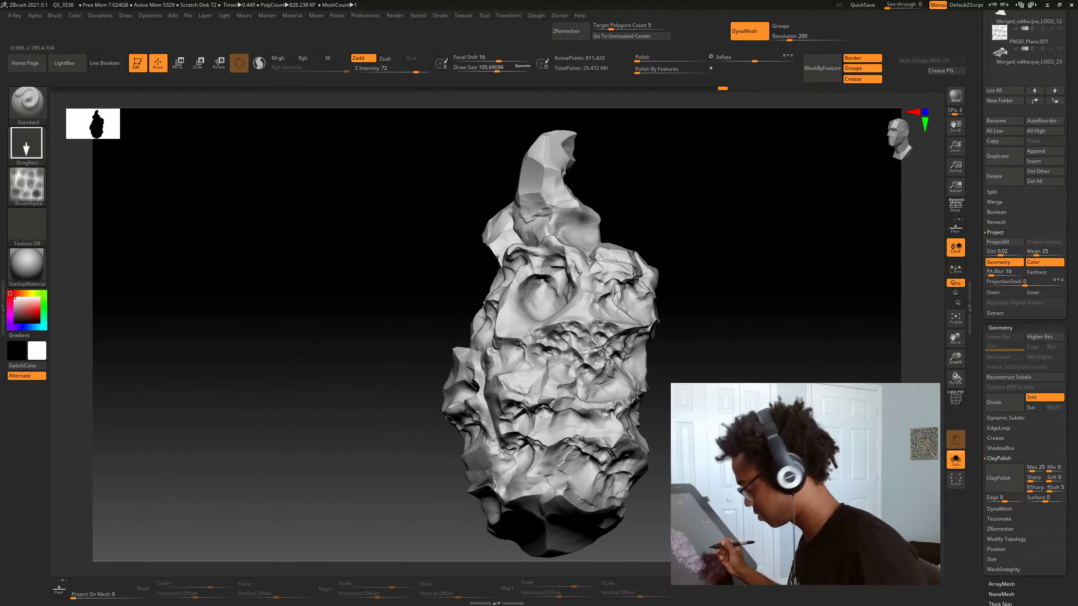
Switch to the Move brush, set the Draw Size to about 444, and reshape the protruding lump on the rock's side
key(b)
key(m)
key(v)
key(space)
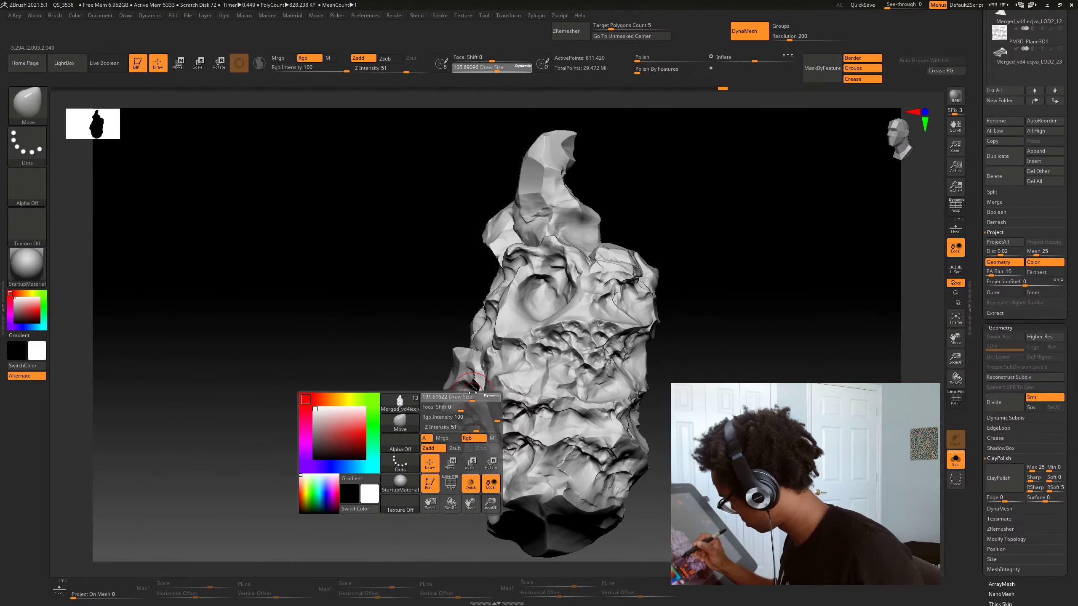
key(space)
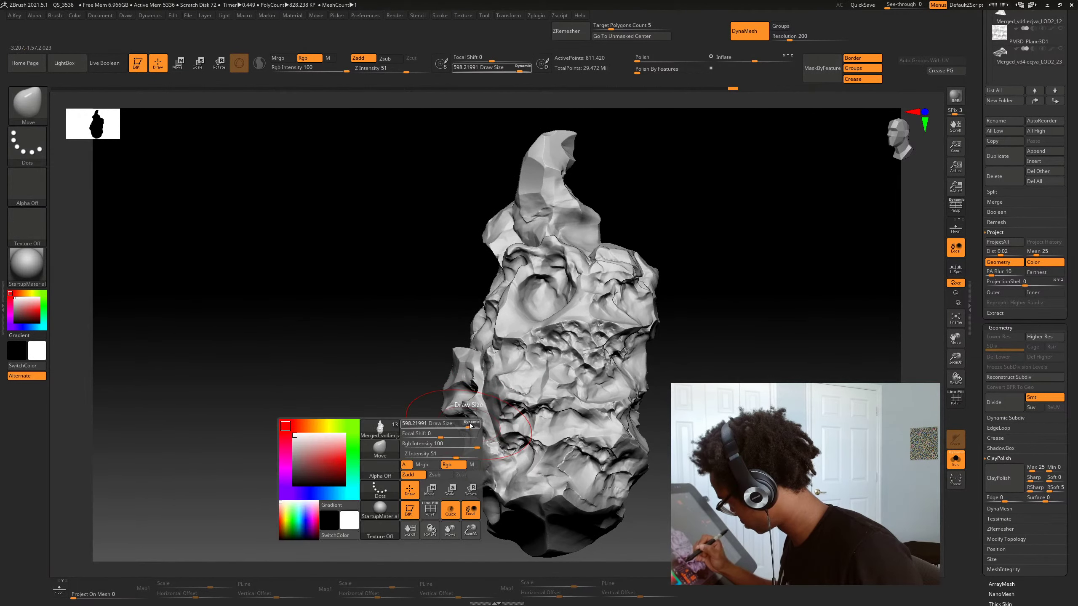
click(469, 427)
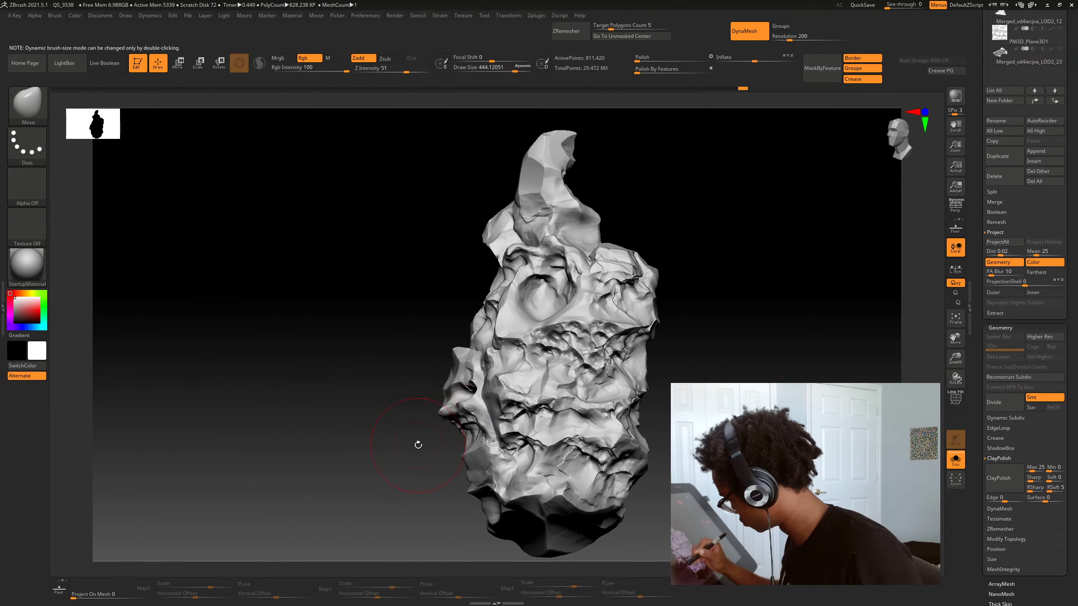
right_drag(418, 445, 487, 417)
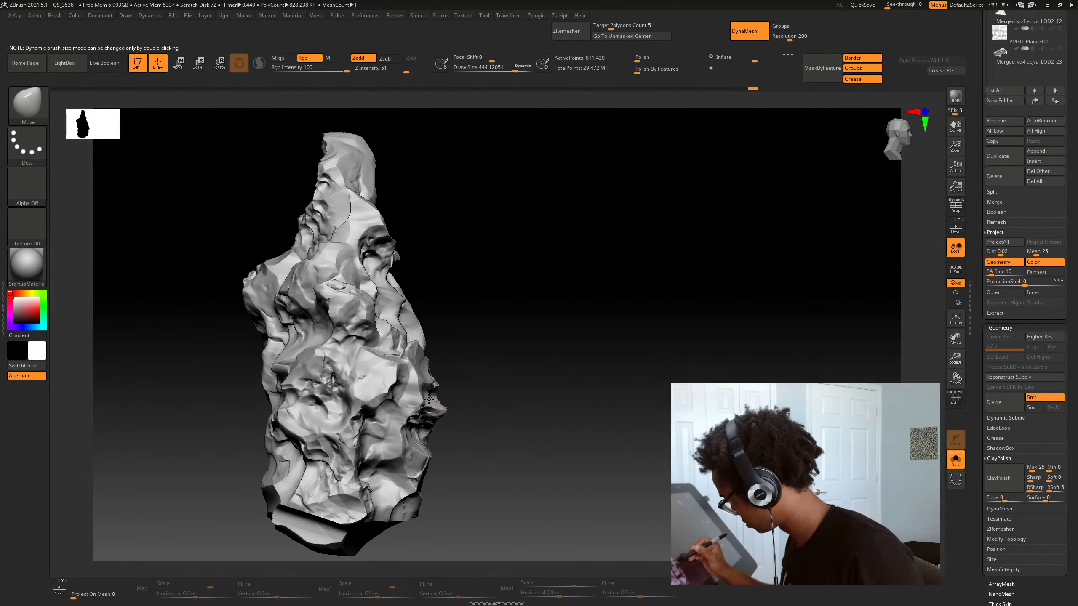
mouse_move(431, 397)
right_down()
mouse_move(407, 325)
mouse_move(608, 344)
mouse_move(582, 342)
mouse_move(609, 361)
mouse_move(529, 412)
mouse_move(580, 400)
mouse_move(549, 398)
mouse_move(664, 391)
mouse_move(687, 362)
mouse_move(696, 369)
right_up()
mouse_move(696, 369)
ctrl+right_down()
mouse_move(703, 395)
mouse_move(690, 376)
ctrl+right_up()
Return to the Standard brush and stamp the pitted alpha around the rock, adjusting the Draw Size to about 294
key(b)
key(s)
key(t)
key(space)
mouse_move(594, 379)
right_down()
mouse_move(628, 361)
mouse_move(611, 397)
right_up()
key(space)
drag(607, 399, 604, 399)
mouse_move(634, 378)
right_down()
mouse_move(625, 363)
mouse_move(640, 347)
mouse_move(594, 293)
right_up()
mouse_move(594, 293)
right_down()
mouse_move(573, 298)
mouse_move(567, 325)
right_up()
key(space)
drag(567, 324, 563, 325)
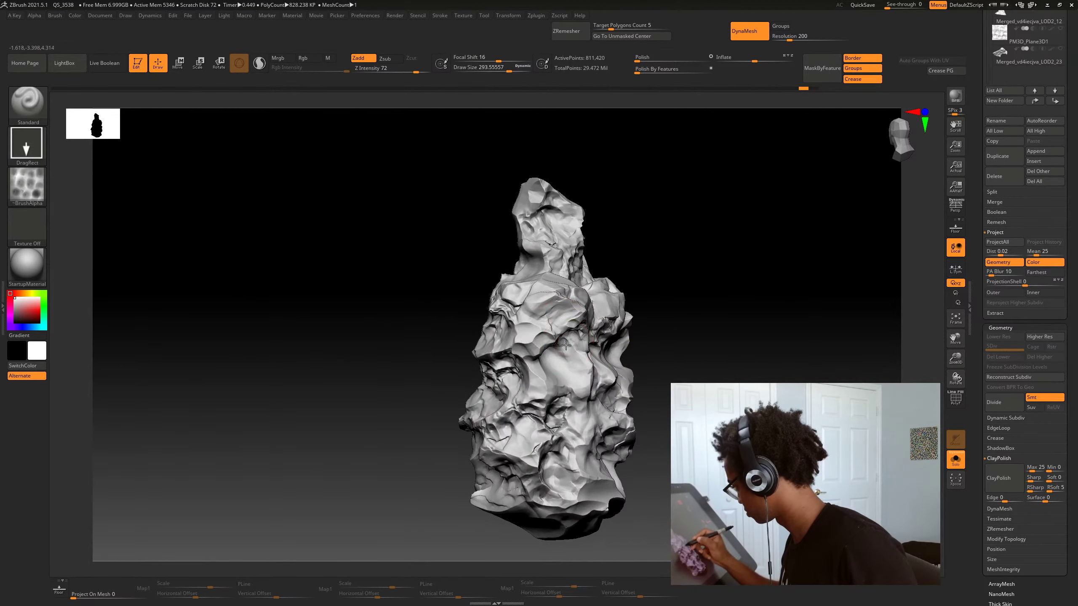
Set the Draw Size to about 198 and stamp the pitted alpha over the rock's remaining smooth areas
right_drag(568, 347, 667, 363)
mouse_move(616, 339)
right_down()
mouse_move(615, 443)
mouse_move(668, 420)
mouse_move(694, 377)
mouse_move(680, 433)
right_up()
key(space)
drag(572, 342, 568, 343)
mouse_move(569, 332)
right_down()
mouse_move(567, 351)
mouse_move(495, 297)
right_up()
mouse_move(580, 307)
right_down()
mouse_move(616, 311)
mouse_move(587, 336)
mouse_move(636, 366)
mouse_move(580, 338)
right_up()
right_drag(581, 338, 592, 398)
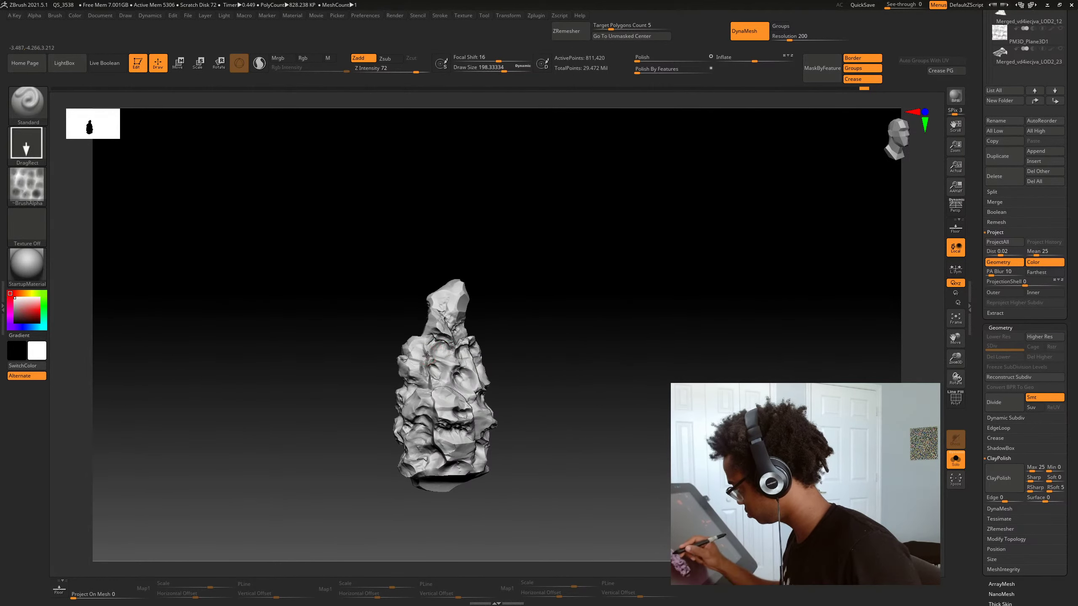
mouse_move(428, 357)
right_down()
mouse_move(582, 400)
mouse_move(606, 376)
mouse_move(475, 355)
right_up()
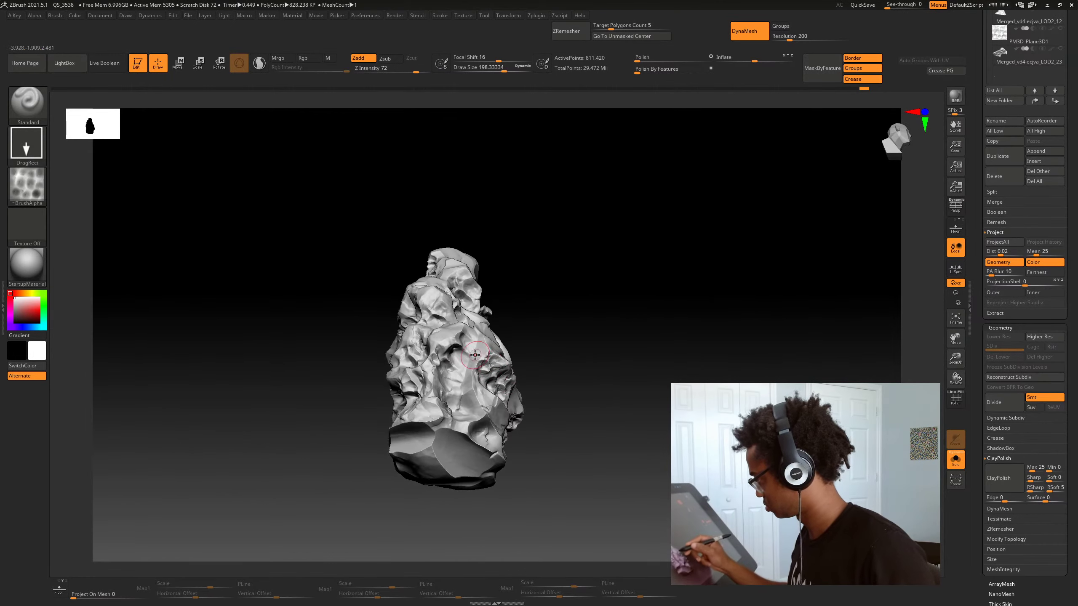
Select the ZGrab01 alpha for the Standard brush
mouse_move(602, 378)
right_down()
mouse_move(606, 433)
mouse_move(619, 443)
mouse_move(602, 457)
mouse_move(634, 471)
right_up()
key(b)
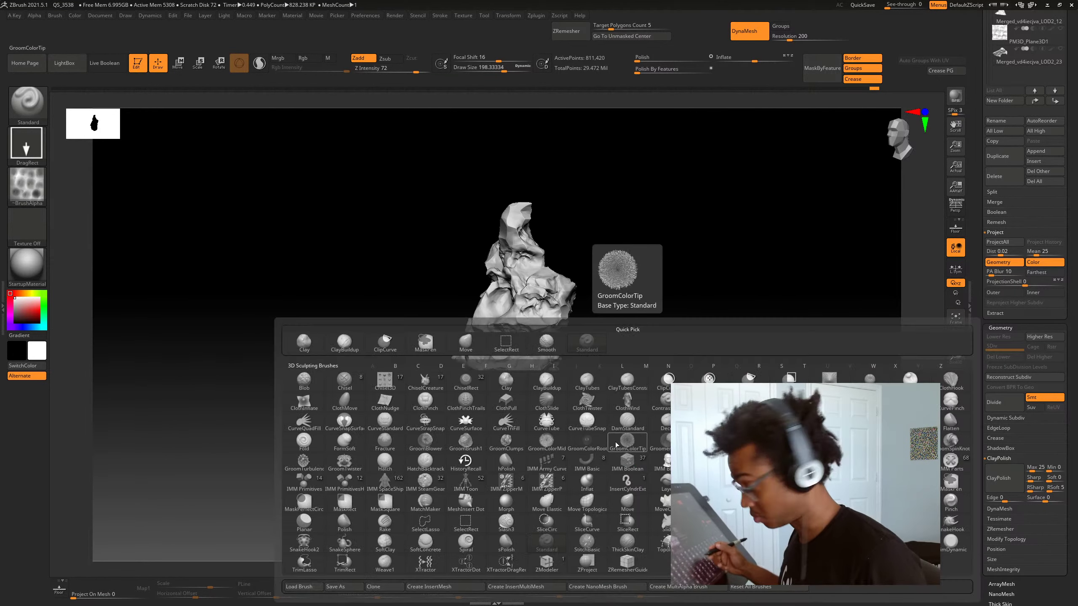
click(27, 185)
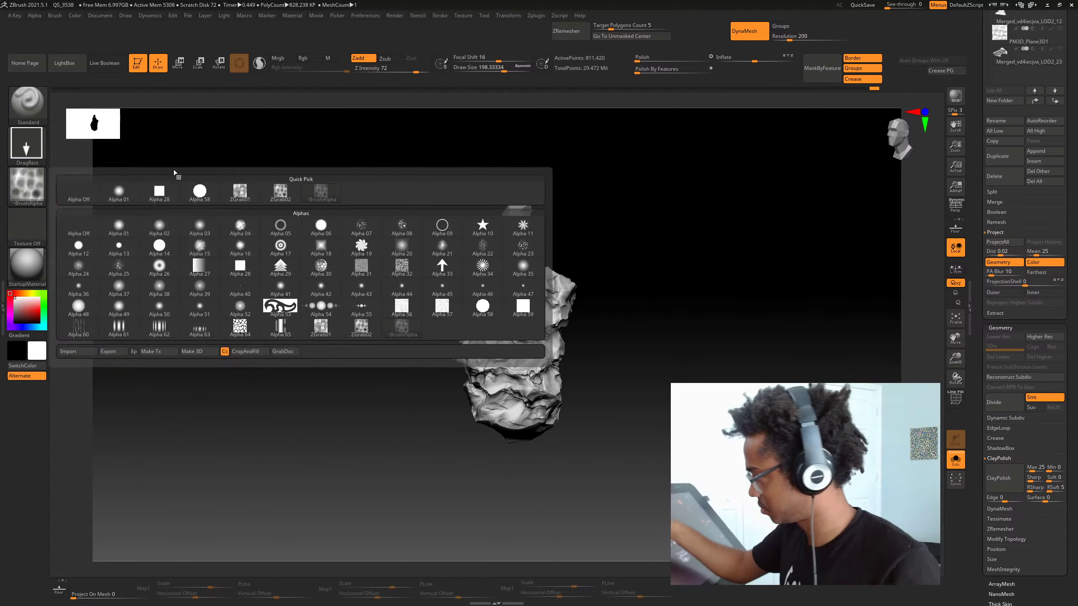
click(239, 192)
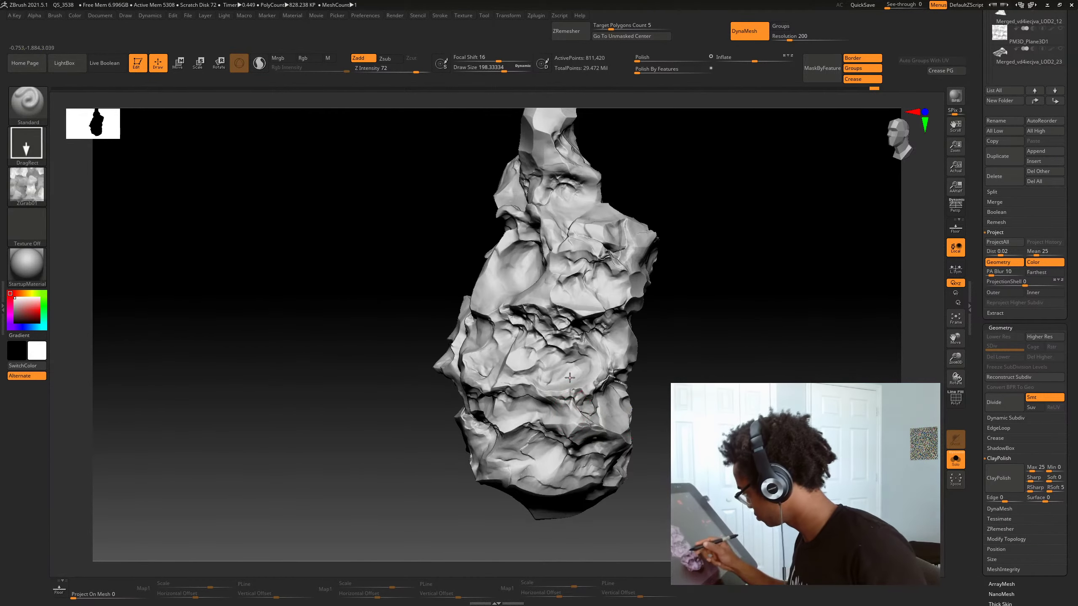
Try ZGrab01 stamps on the rock's lower middle, reducing Z Intensity to 24, and undo them
drag(570, 377, 598, 403)
right_drag(598, 404, 621, 397)
key(ctrl+z)
key(space)
drag(570, 379, 598, 395)
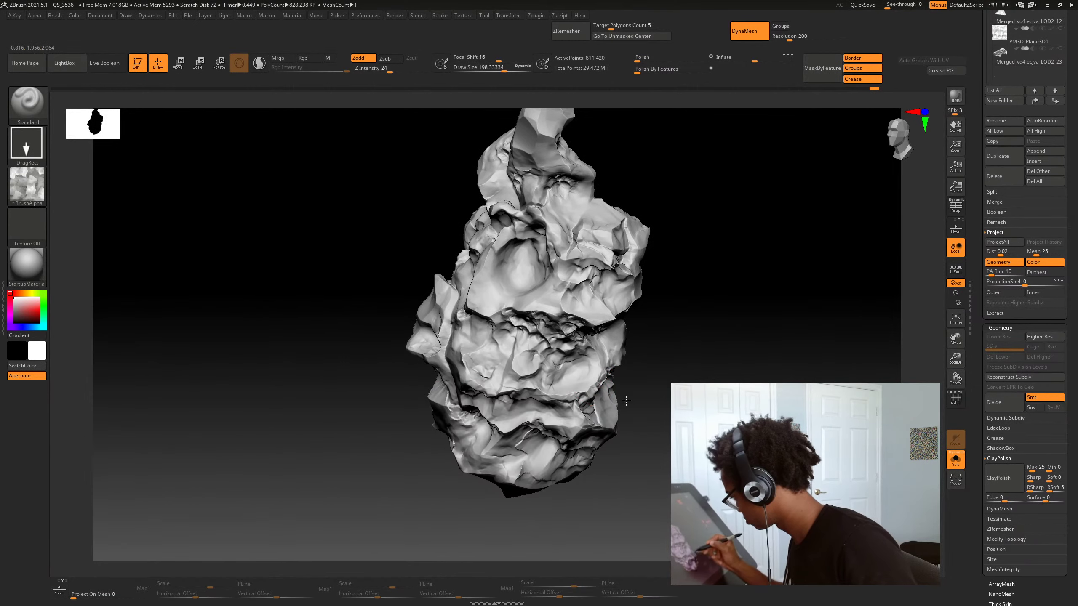
right_drag(611, 388, 645, 392)
key(ctrl+z)
Set Z Intensity to 37 and stamp the ZGrab01 alpha on the rock's lower middle
key(space)
click(637, 425)
drag(582, 387, 599, 399)
right_drag(616, 397, 647, 403)
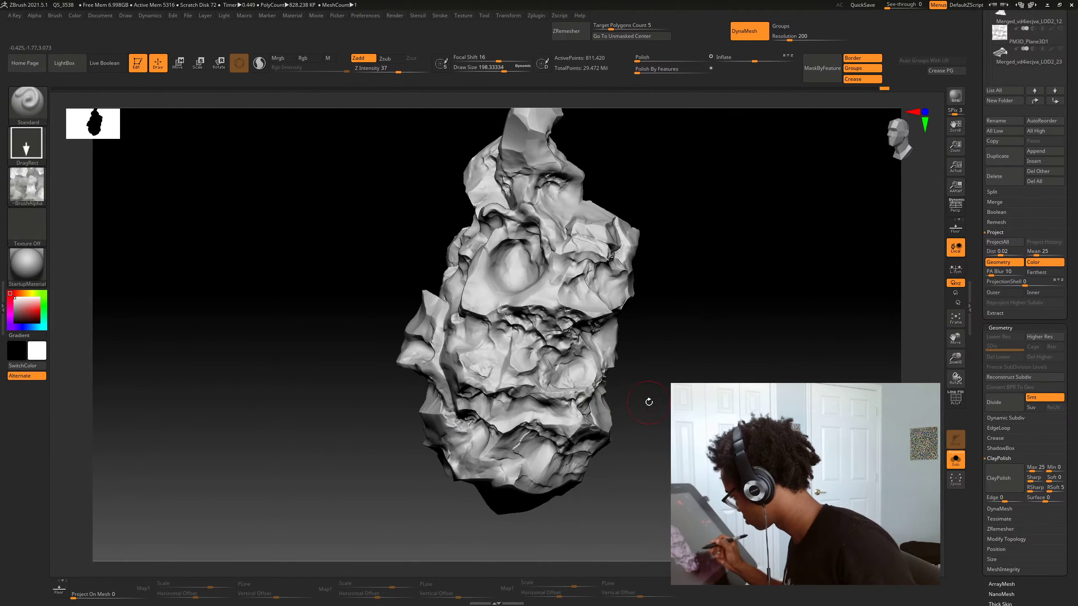
Set Focal Shift to 42 and stamp the ZGrab01 alpha across the rock's middle ledges
key(space)
drag(579, 396, 587, 396)
key(space)
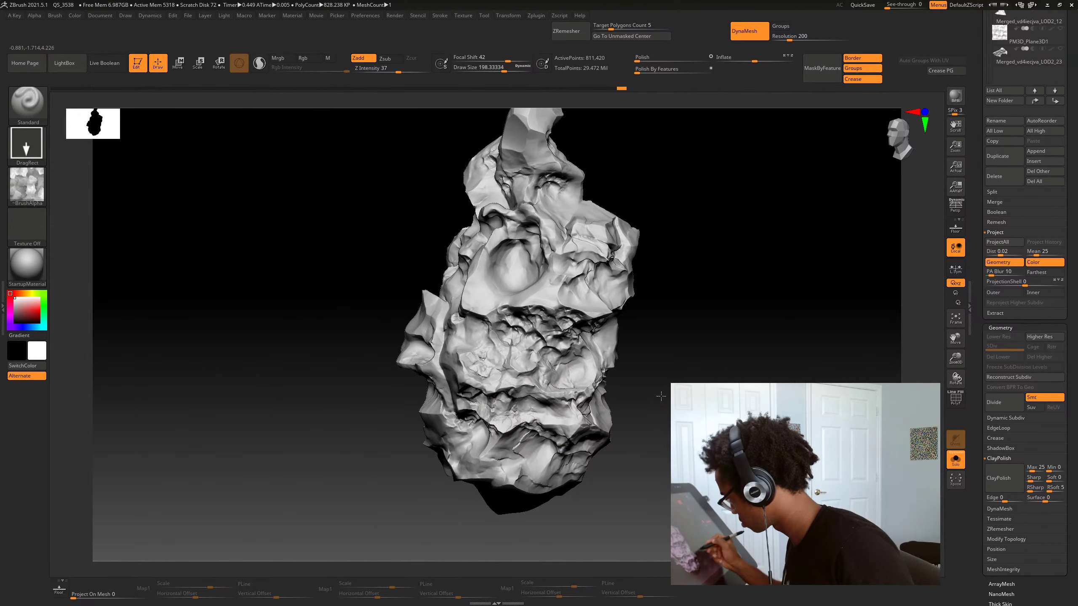
mouse_move(661, 396)
right_down()
mouse_move(611, 398)
mouse_move(662, 401)
right_up()
ctrl+right_drag(662, 402, 675, 442)
alt+right_drag(717, 475, 656, 397)
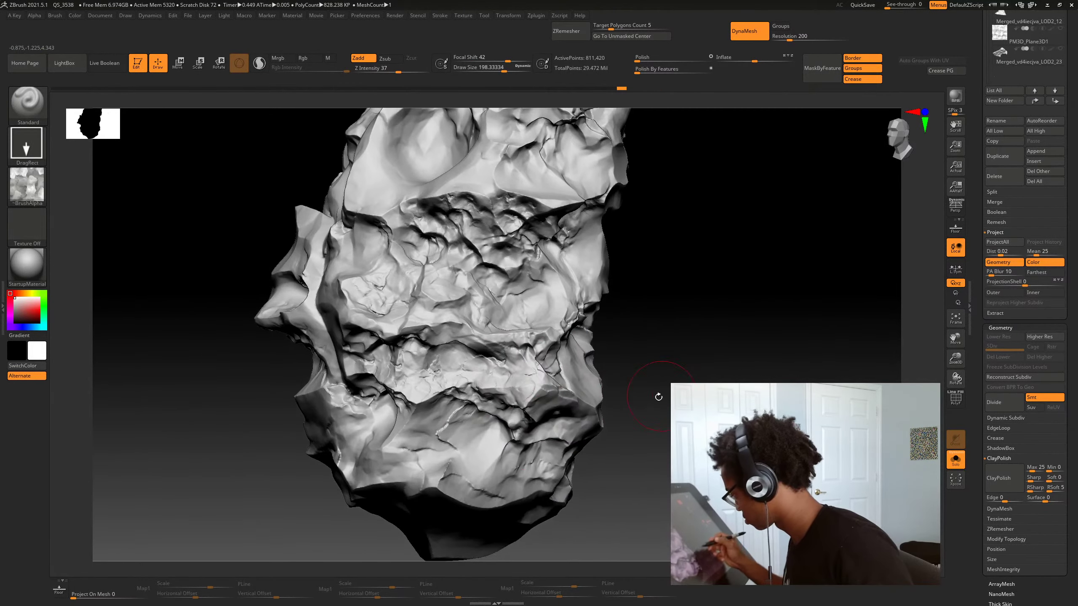
Stamp the ZGrab01 alpha on the lower front above the base and continue around the adjacent side
drag(491, 448, 526, 475)
mouse_move(628, 404)
ctrl+right_down()
mouse_move(624, 373)
mouse_move(588, 374)
mouse_move(574, 410)
mouse_move(623, 389)
mouse_move(611, 389)
ctrl+right_up()
alt+right_drag(657, 383, 610, 430)
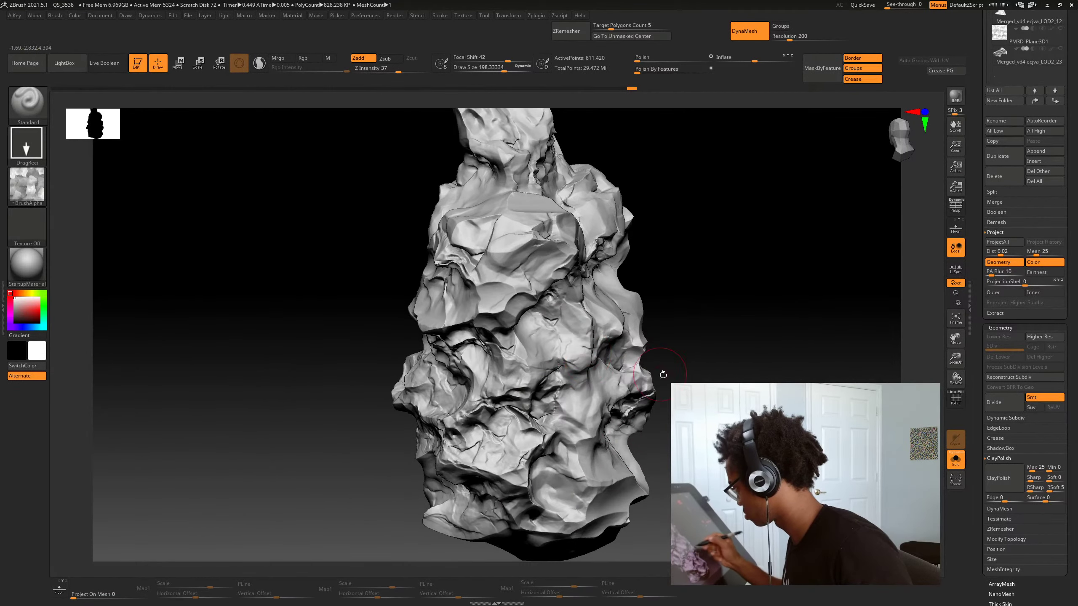
right_drag(662, 374, 618, 377)
alt+right_drag(670, 408, 647, 392)
ctrl+right_drag(658, 408, 656, 374)
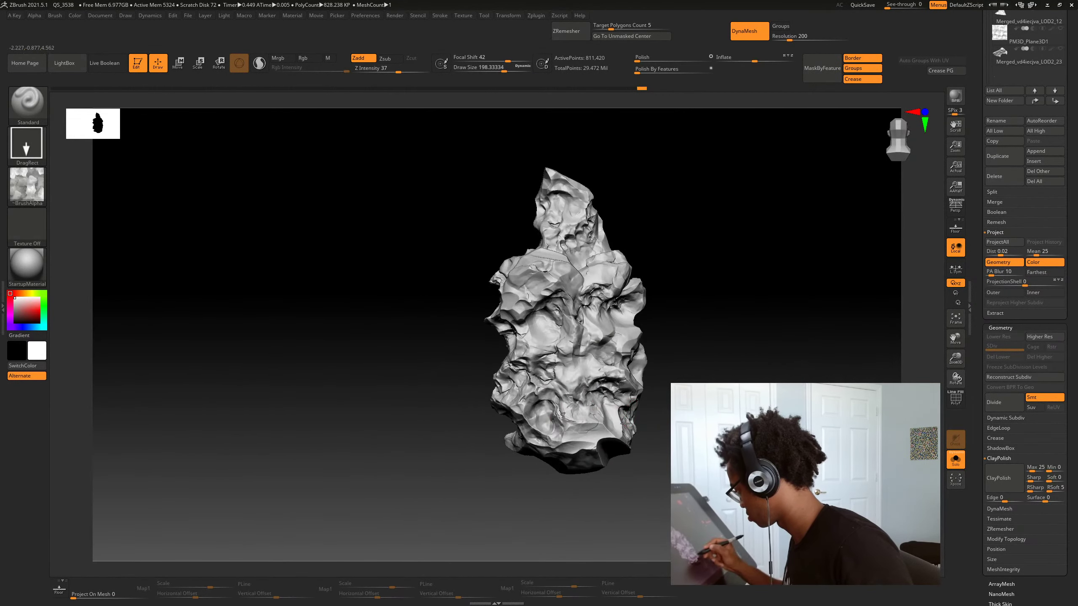
Switch to the ZGrab02 alpha, set Z Intensity to 64 and stamp it on the rock's round middle hollow
right_drag(626, 423, 507, 352)
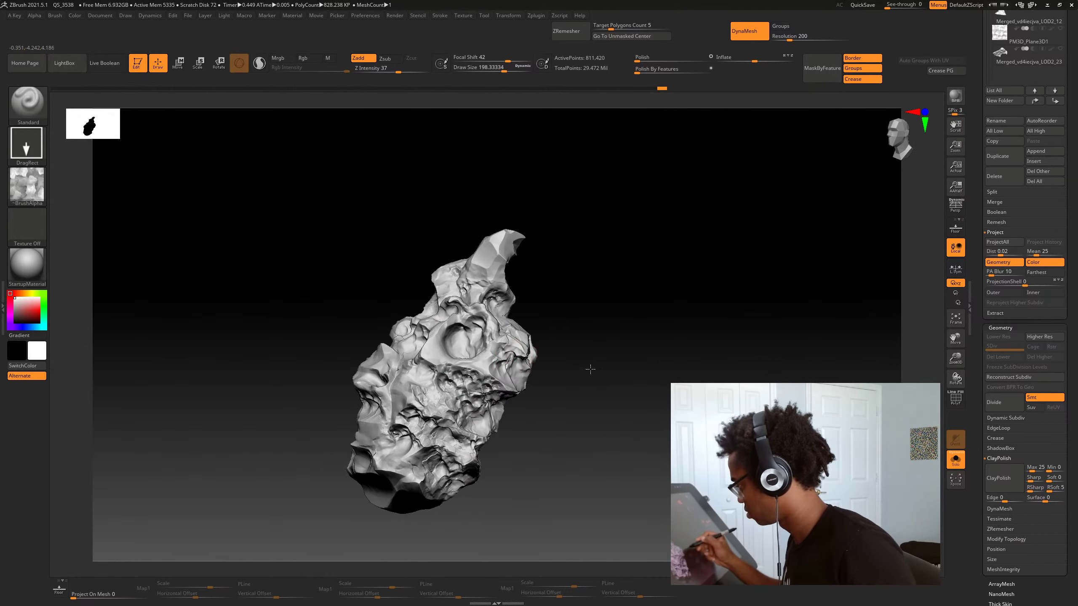
right_drag(590, 369, 611, 383)
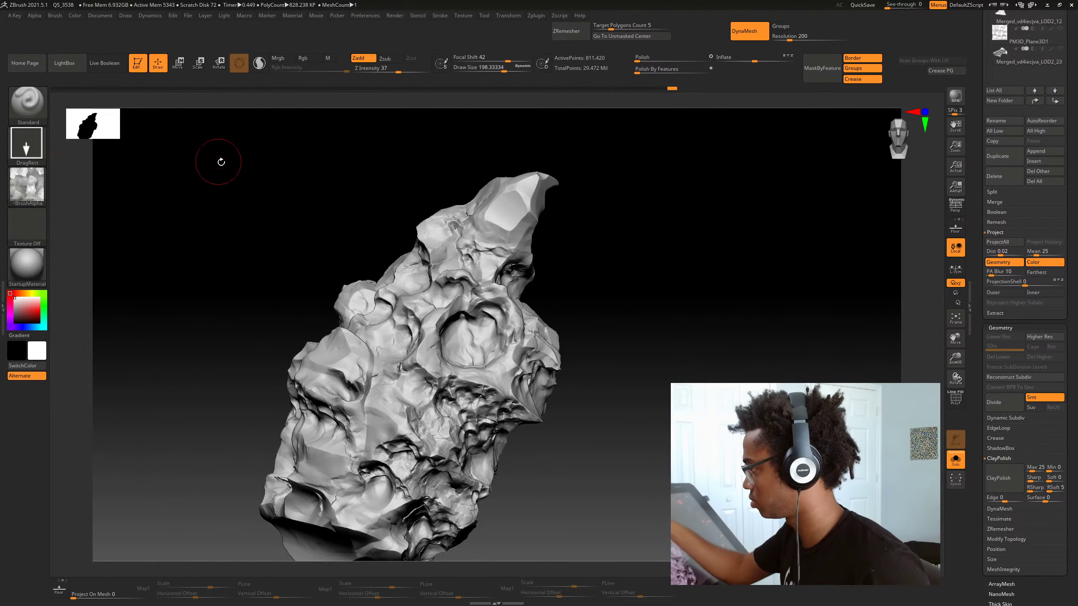
click(19, 180)
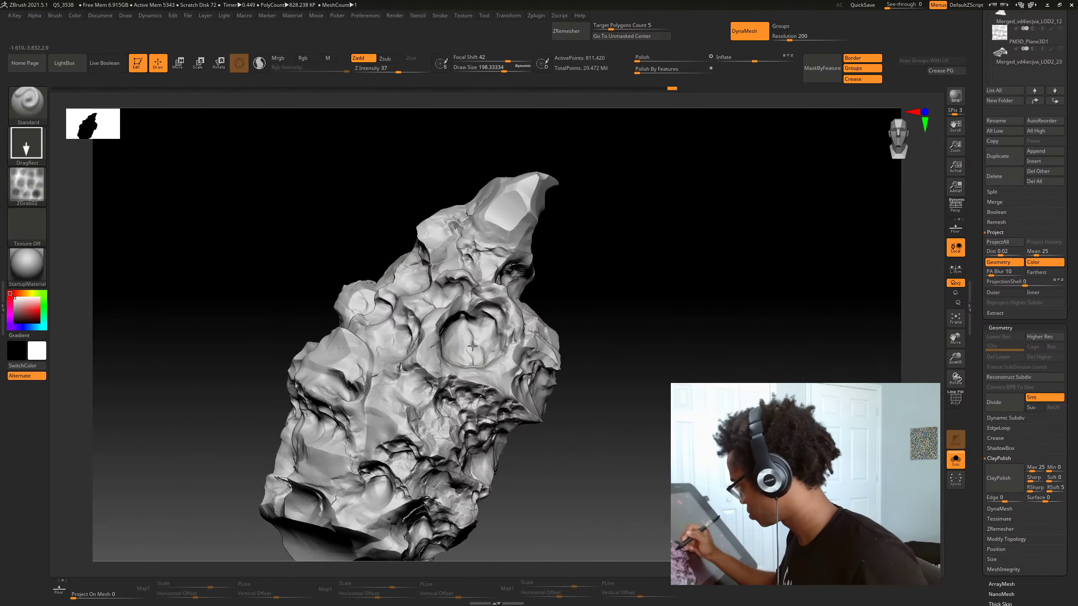
drag(582, 352, 636, 368)
key(space)
click(479, 350)
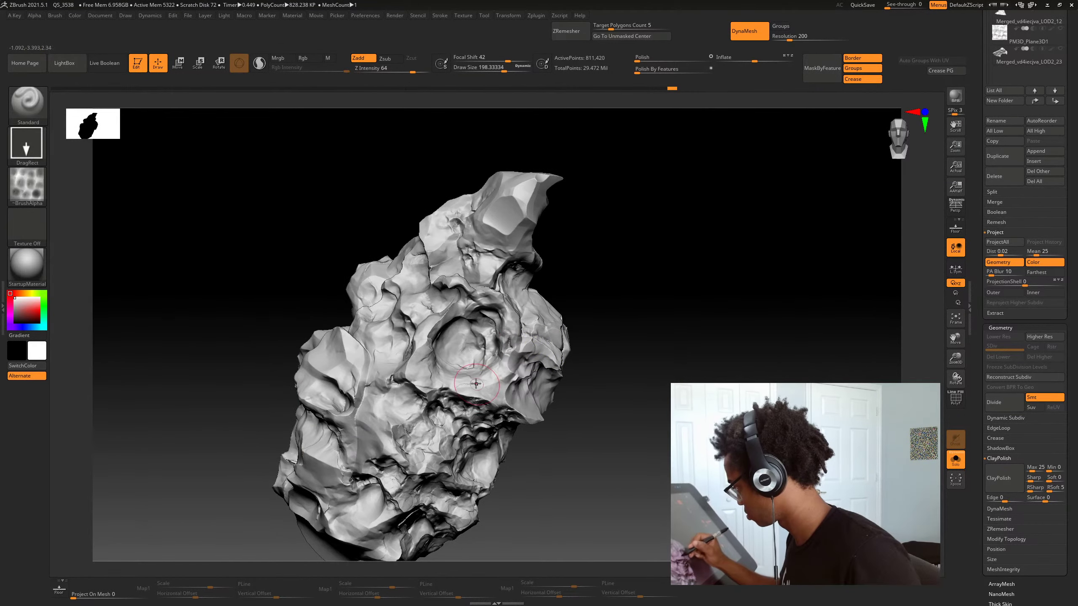
Stamp the ZGrab02 alpha over the round hollows and neighbouring faces across the rock's upper middle
alt+drag(666, 346, 592, 383)
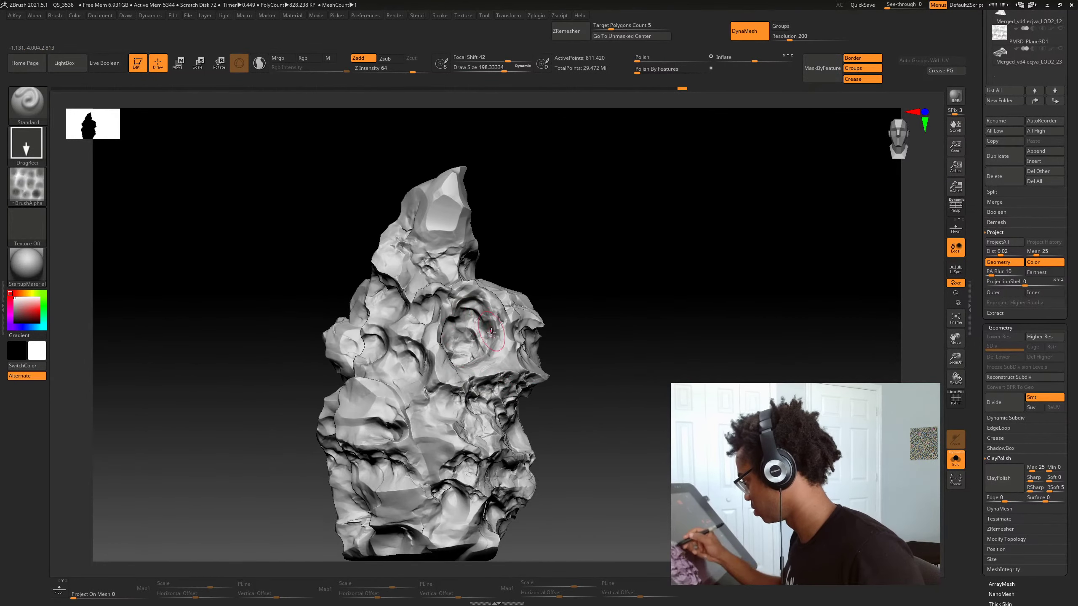
drag(590, 316, 595, 300)
drag(573, 368, 556, 371)
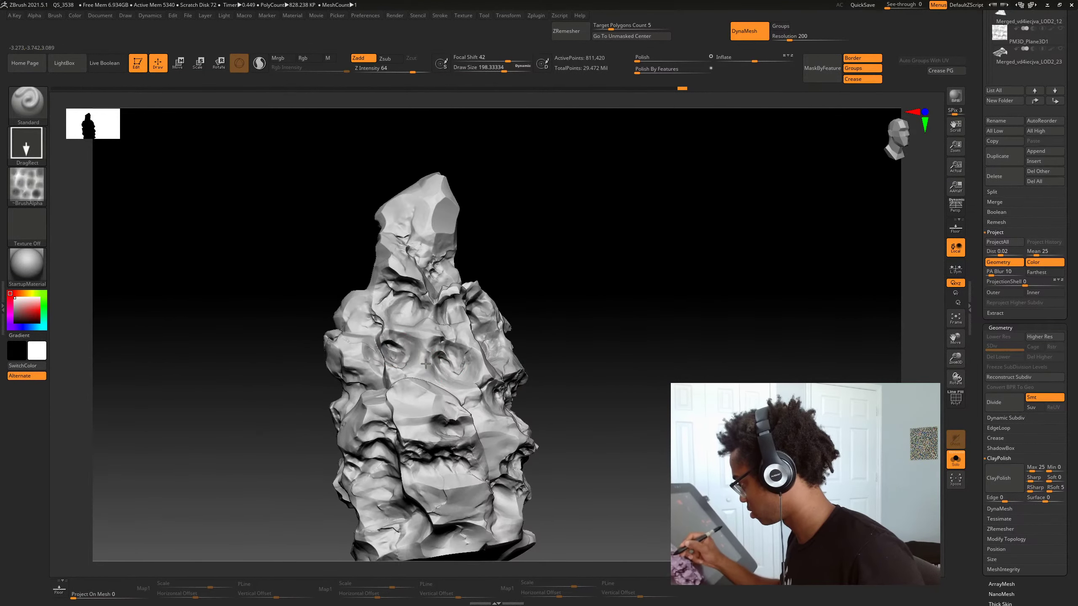
drag(440, 324, 441, 326)
alt+drag(620, 364, 593, 375)
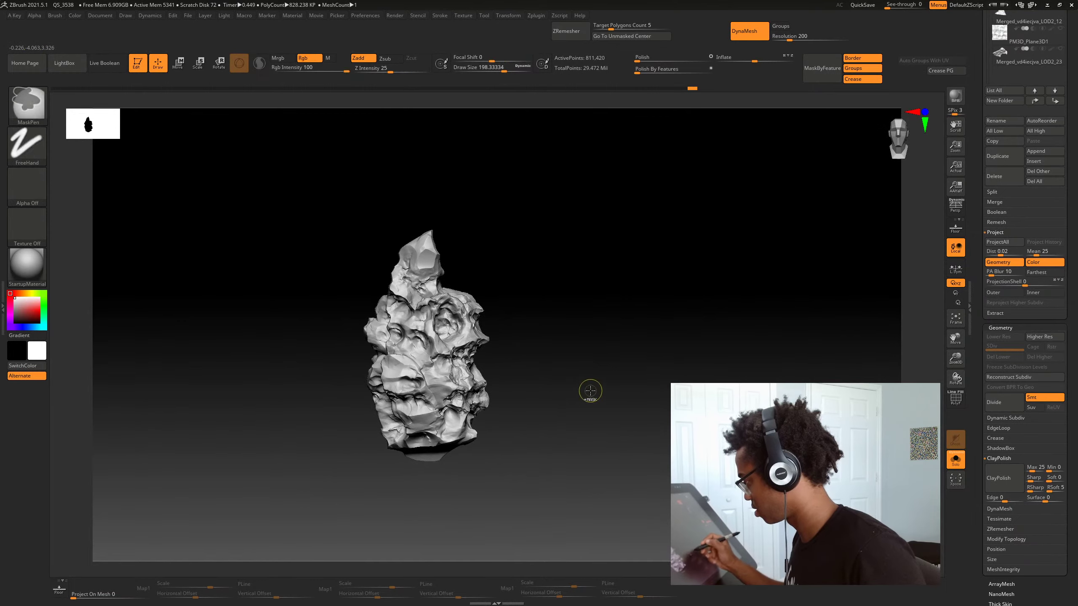
drag(568, 413, 614, 400)
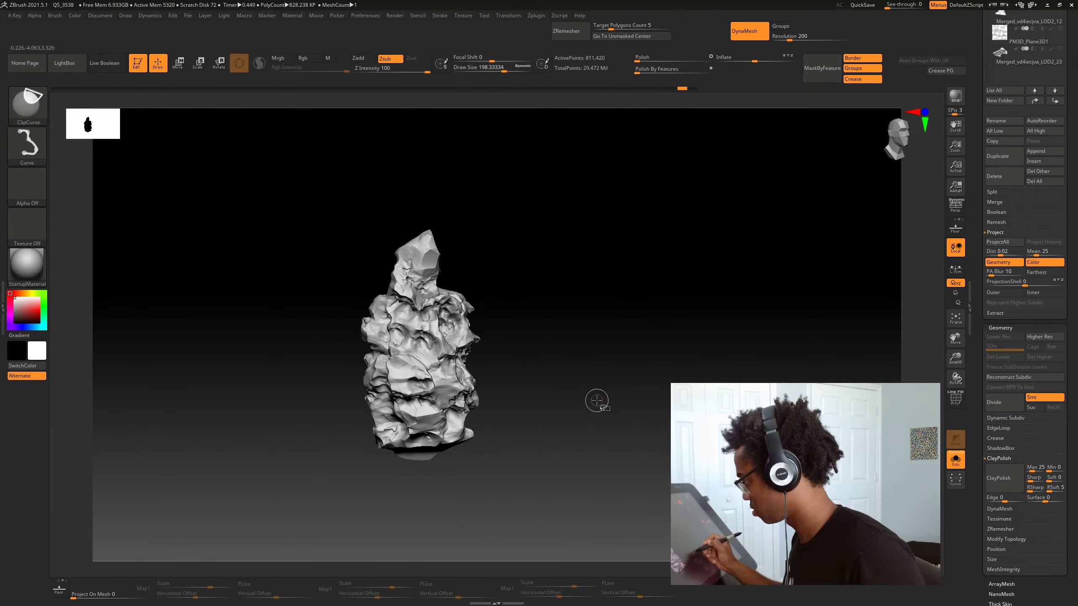
mouse_move(522, 379)
shift+mouse_down()
mouse_move(570, 356)
mouse_move(626, 395)
mouse_move(596, 375)
mouse_move(633, 418)
mouse_move(593, 426)
mouse_move(660, 419)
shift+mouse_up()
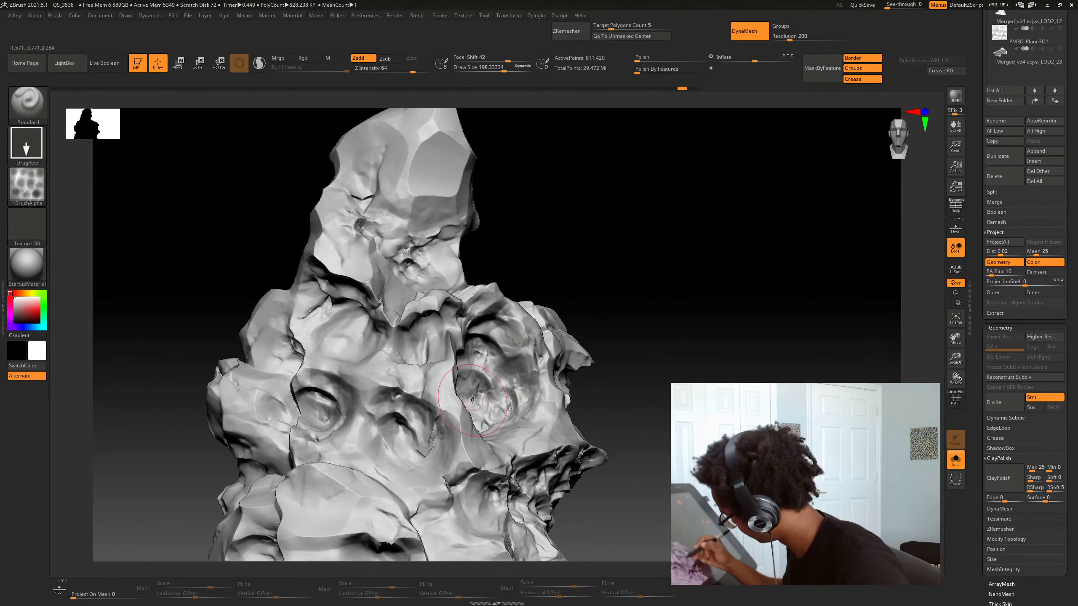
drag(473, 399, 494, 384)
mouse_move(673, 348)
mouse_down()
mouse_move(615, 358)
mouse_move(700, 333)
mouse_up()
ctrl+right_drag(682, 360, 679, 332)
mouse_move(691, 361)
mouse_down()
mouse_move(668, 394)
mouse_move(682, 392)
mouse_up()
Switch to the ZGrab01 alpha, try a stamp on the rock's side and undo it
key(b)
click(30, 193)
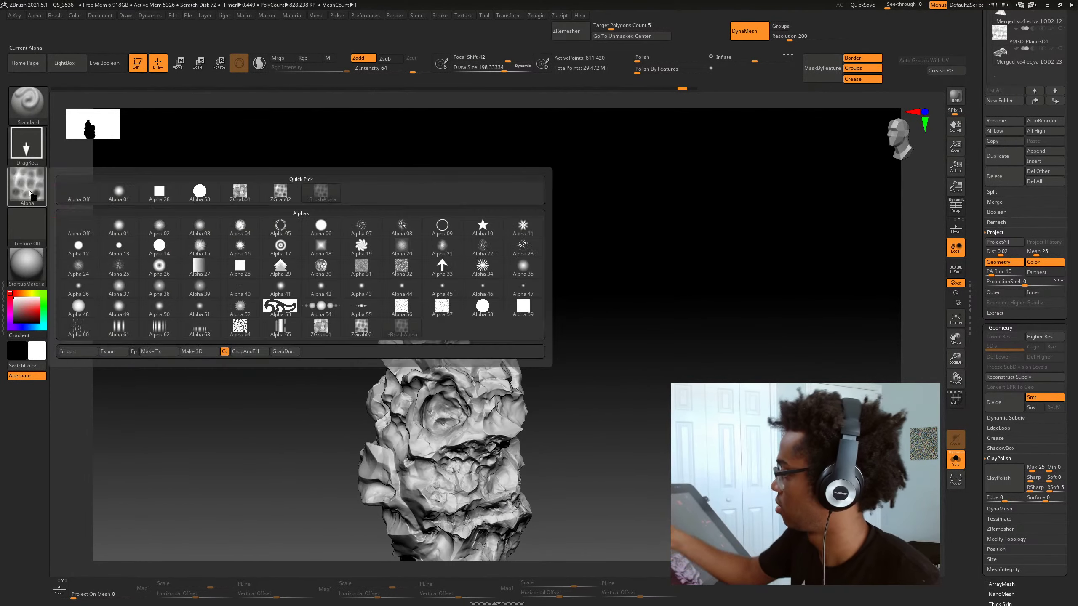
click(240, 192)
mouse_move(560, 395)
mouse_down()
mouse_move(571, 407)
mouse_move(568, 361)
mouse_move(601, 371)
mouse_move(532, 367)
mouse_move(548, 401)
mouse_move(487, 399)
mouse_up()
key(ctrl+z)
Try ZGrab01 stamps on the rock's side with Z Intensity at 18 and undo them
key(s)
click(334, 414)
key(space)
key(ctrl+z)
key(space)
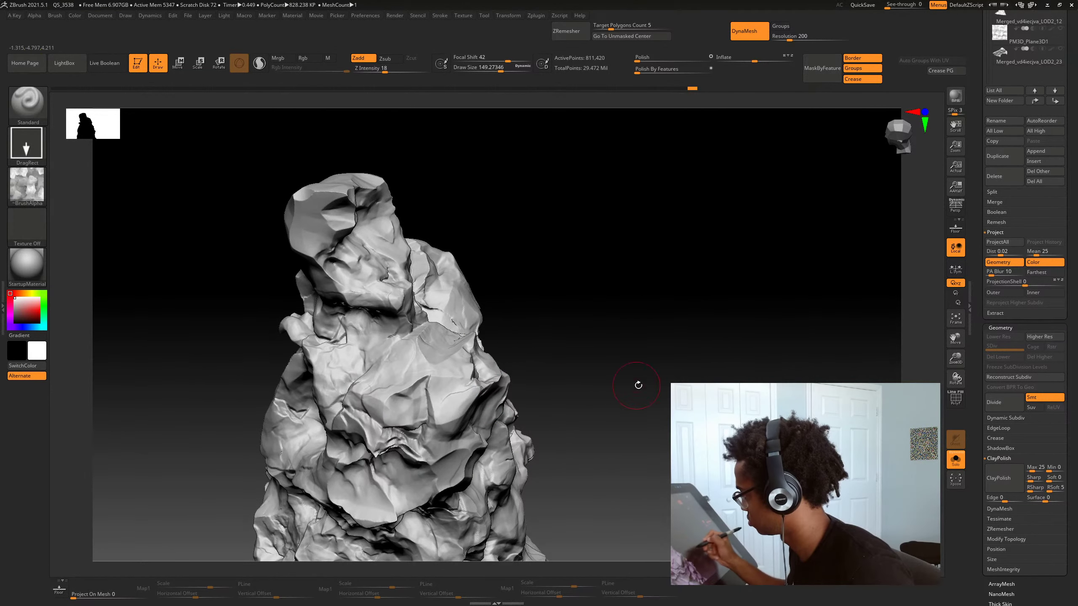
alt+drag(638, 385, 560, 363)
key(ctrl+z)
Set Z Intensity to 29 and stamp the ZGrab01 alpha across the rock's side faces
key(space)
drag(536, 414, 547, 413)
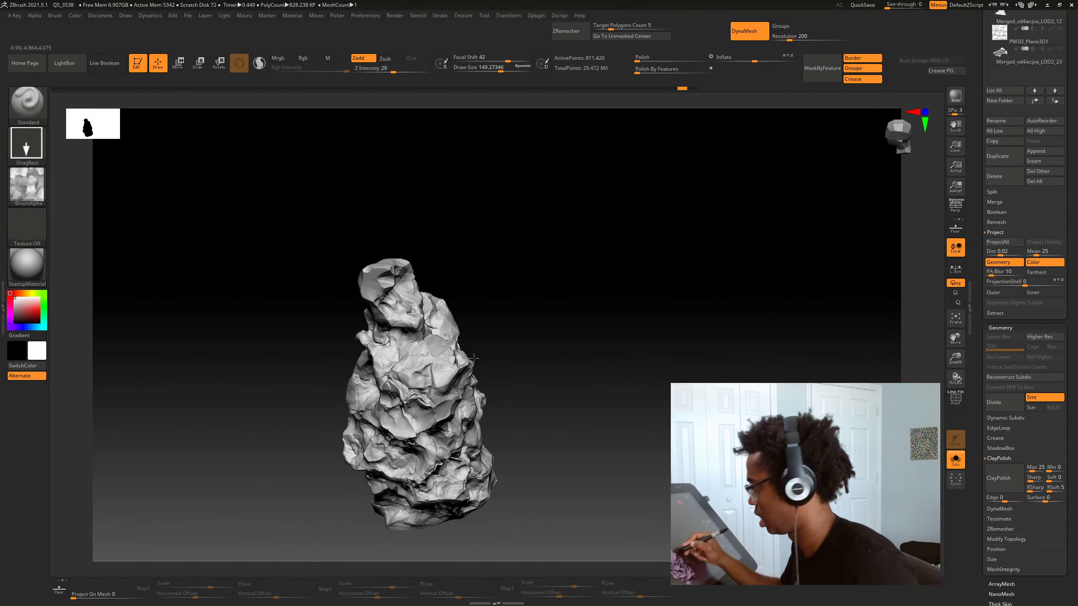
drag(567, 356, 615, 385)
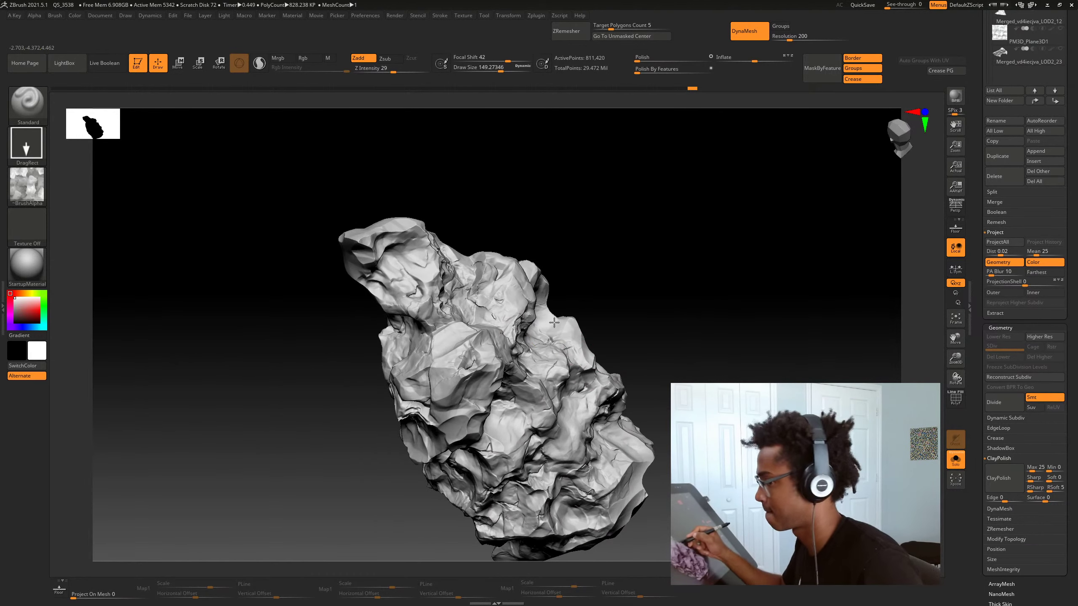
drag(654, 355, 501, 301)
mouse_move(634, 312)
mouse_down()
mouse_move(611, 323)
mouse_move(693, 332)
mouse_move(659, 320)
mouse_move(674, 340)
mouse_up()
mouse_move(675, 340)
alt+mouse_down()
mouse_move(710, 386)
mouse_move(607, 359)
mouse_move(613, 388)
alt+mouse_up()
Set Z Intensity to 48 and Draw Size to about 352, stamping the ZGrab01 alpha down toward the rock's base
key(space)
drag(448, 354, 471, 387)
mouse_move(619, 376)
mouse_down()
mouse_move(548, 368)
mouse_move(606, 396)
mouse_up()
key(space)
mouse_move(605, 396)
mouse_down()
mouse_move(569, 389)
mouse_move(547, 361)
mouse_up()
key(space)
mouse_move(499, 441)
mouse_down()
mouse_move(514, 441)
mouse_move(535, 482)
mouse_up()
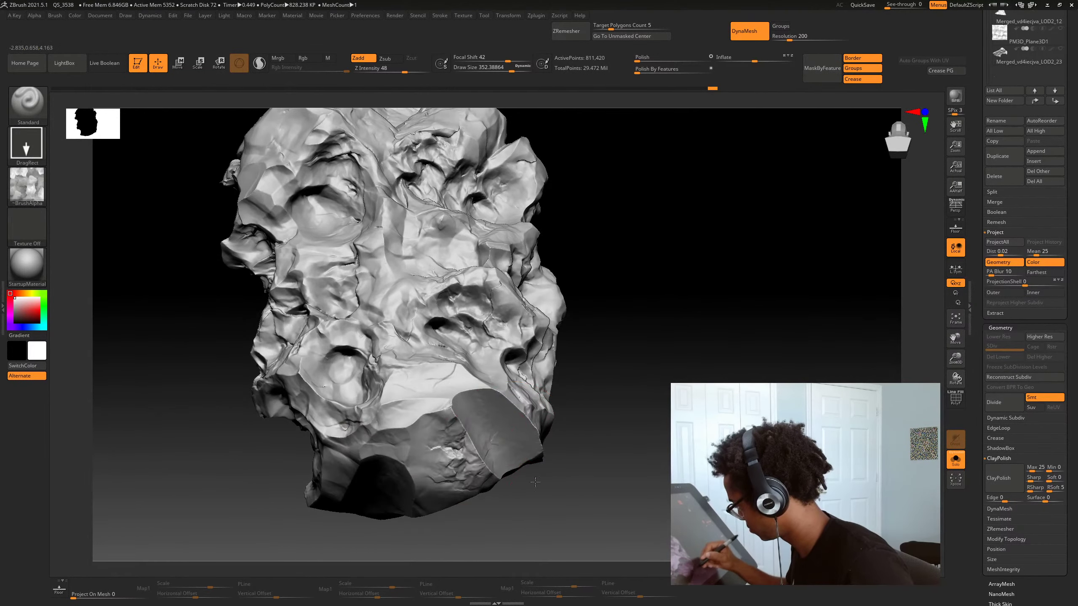
Reduce Draw Size to about 155, stamp the lower front above the base and compare the piece with the other rocks
mouse_move(621, 489)
alt+mouse_down()
mouse_move(598, 453)
mouse_move(637, 461)
mouse_move(595, 489)
mouse_move(567, 459)
mouse_move(594, 520)
mouse_move(582, 461)
mouse_move(595, 511)
alt+mouse_up()
key(space)
drag(475, 430, 463, 430)
drag(473, 404, 493, 418)
key(shift+s)
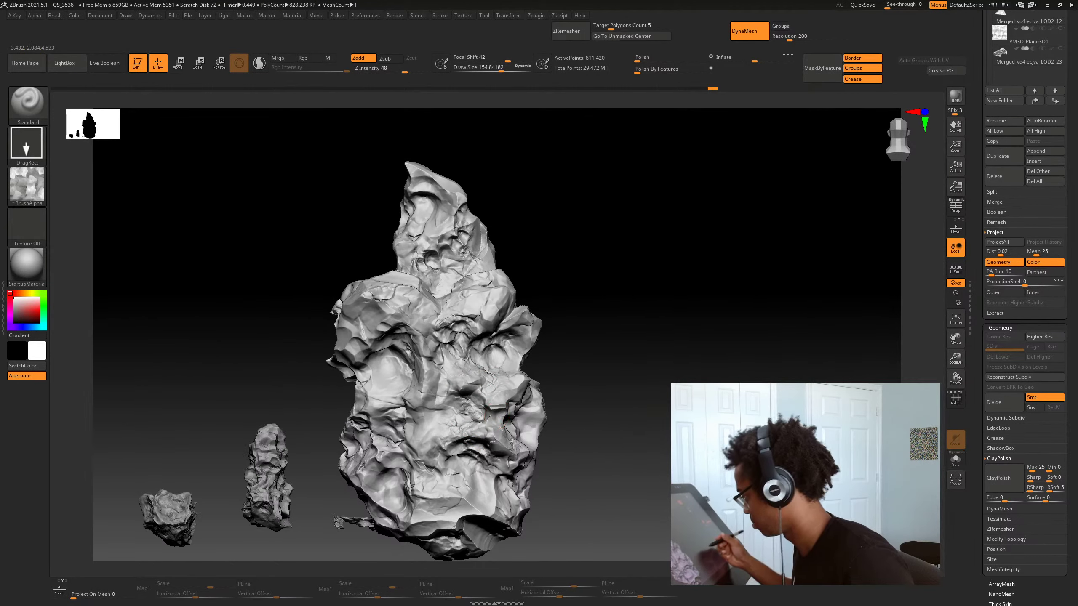
alt+drag(686, 408, 616, 421)
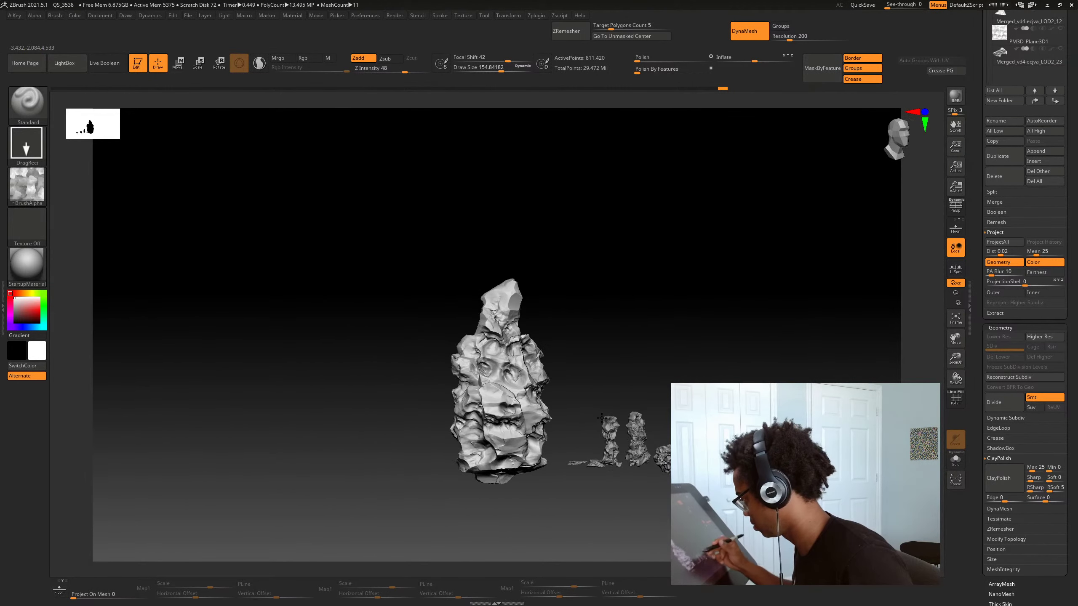
key(shift+s)
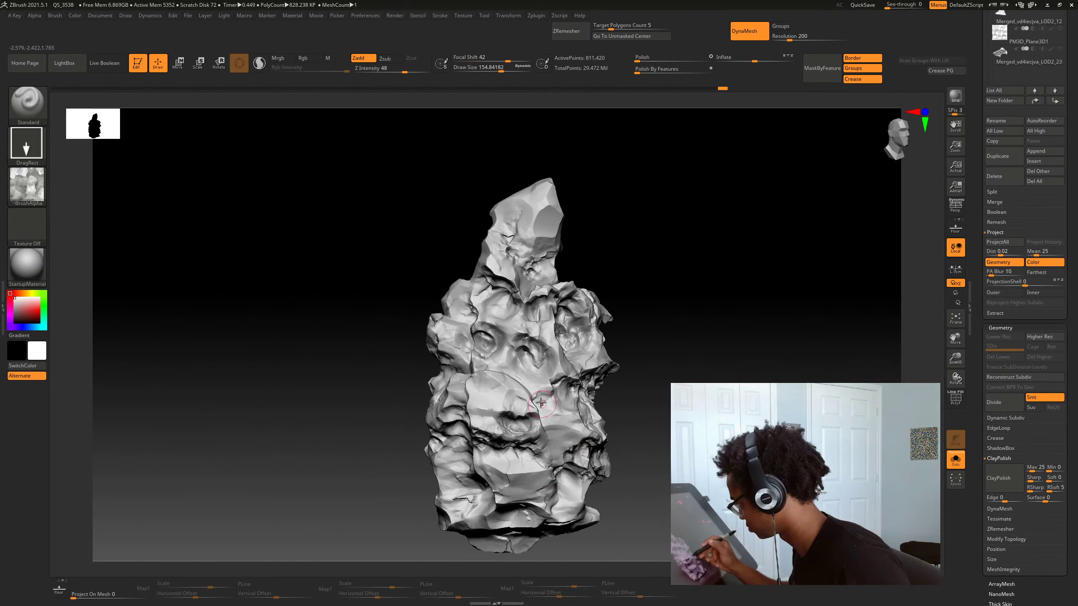
Set Draw Size to about 139 and stamp the ZGrab01 alpha on the middle front and around the adjacent side
drag(646, 399, 672, 405)
key(space)
drag(492, 429, 489, 428)
mouse_move(669, 405)
mouse_down()
mouse_move(629, 385)
mouse_move(518, 436)
mouse_up()
drag(585, 452, 553, 458)
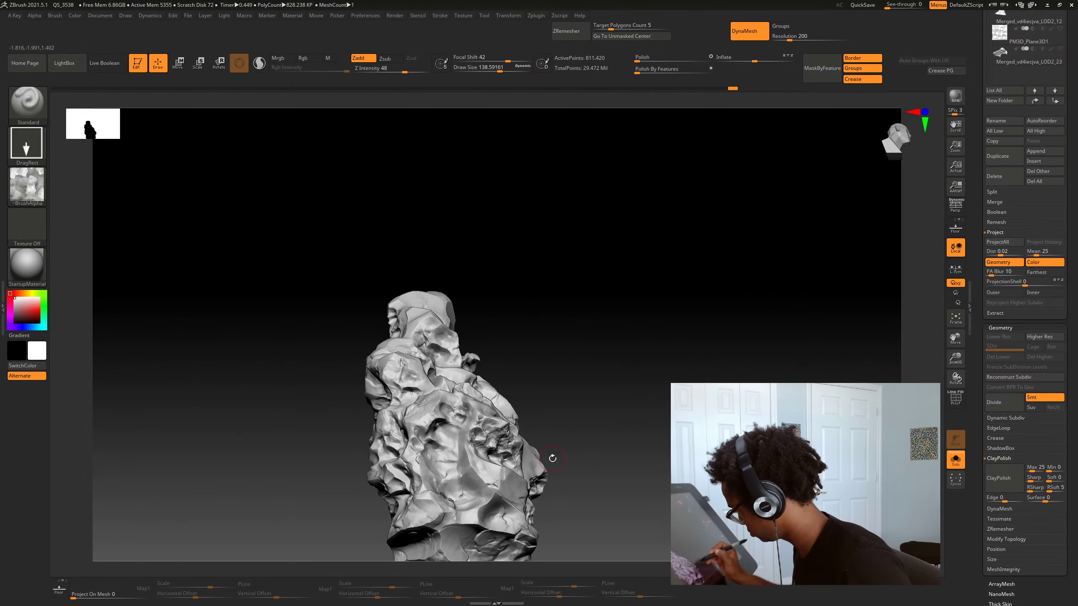
drag(618, 467, 534, 490)
mouse_move(582, 411)
mouse_down()
mouse_move(615, 393)
mouse_move(621, 440)
mouse_move(602, 448)
mouse_move(650, 478)
mouse_up()
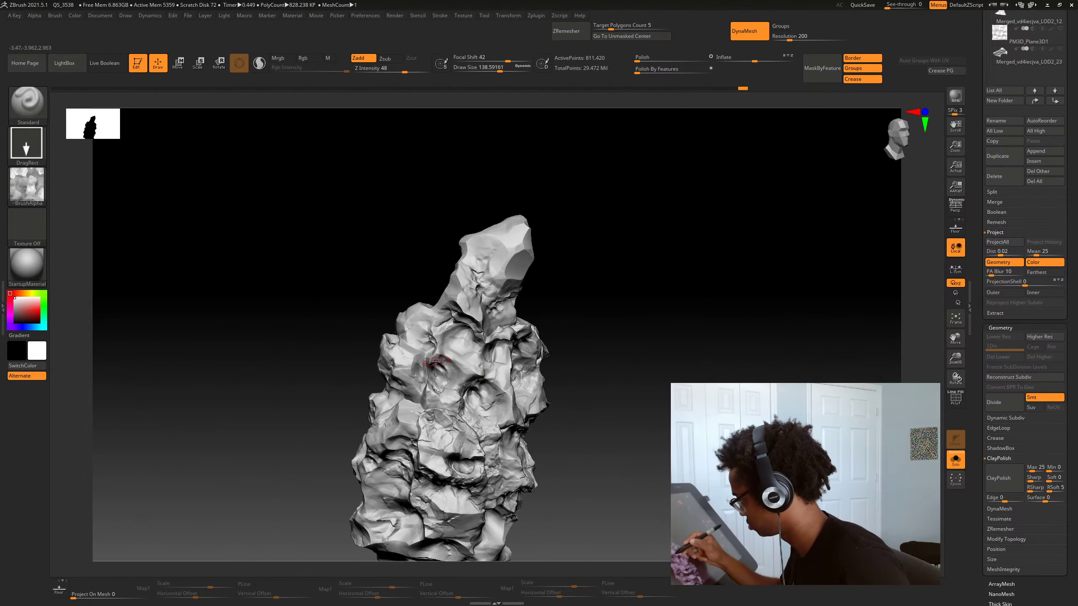
Stamp the ZGrab01 alpha on the rock's upper neck and down its hollowed side
drag(599, 362, 471, 298)
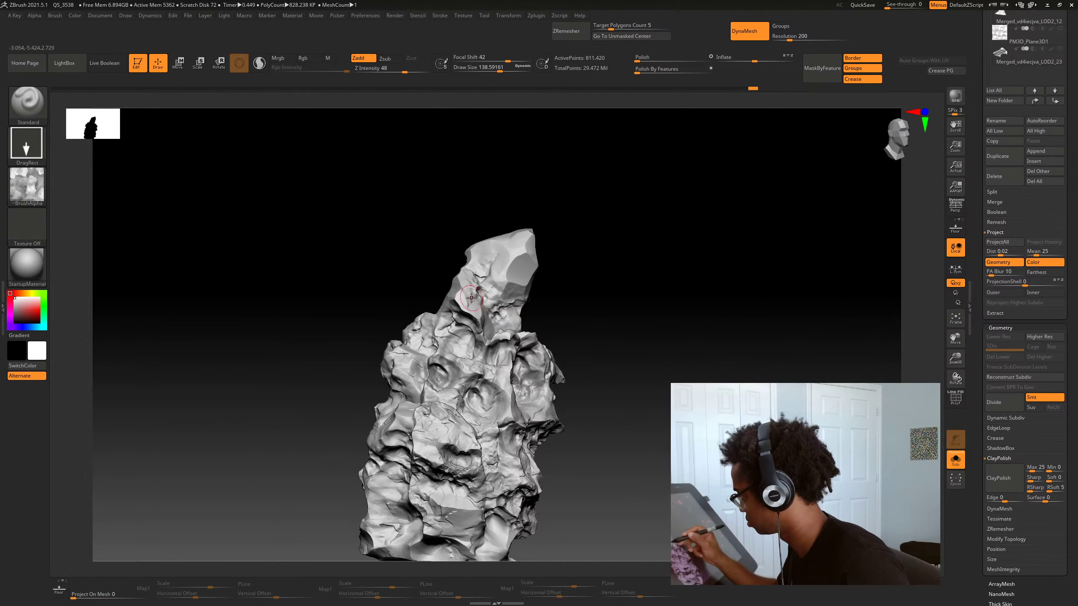
drag(578, 328, 630, 460)
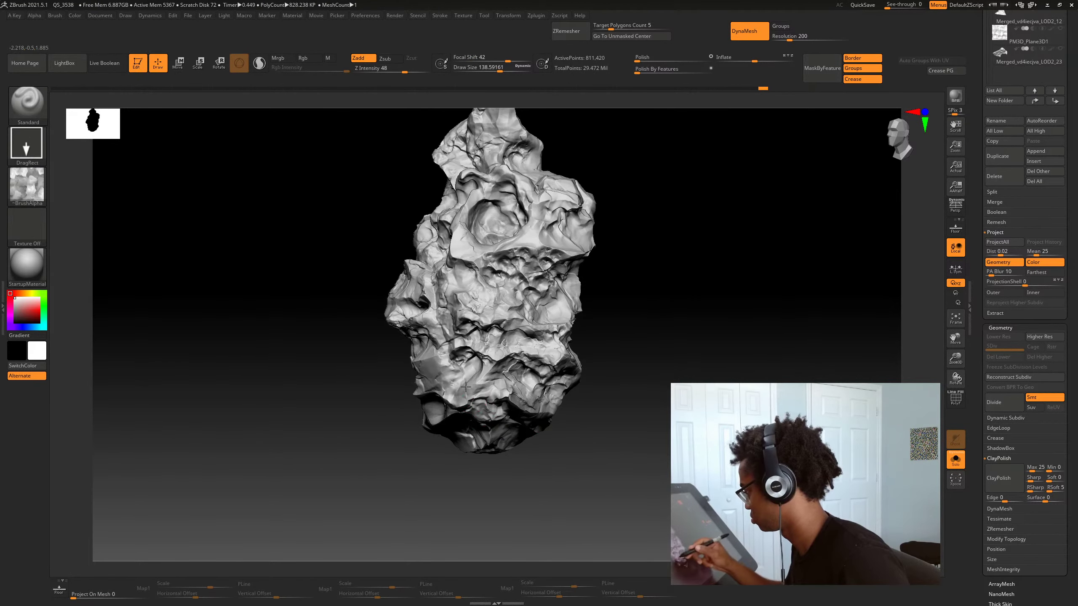
alt+drag(630, 365, 589, 467)
drag(599, 351, 585, 385)
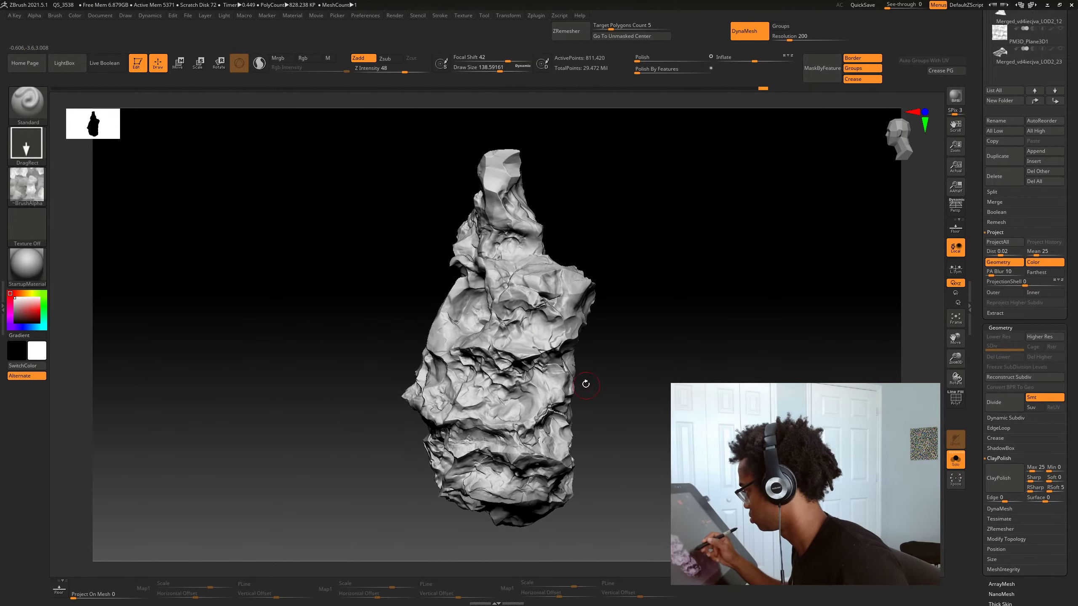
Set Draw Size to about 128 and stamp the ZGrab01 alpha on the protruding ledge below the neck
key(space)
drag(548, 338, 568, 338)
drag(556, 298, 607, 317)
mouse_move(669, 327)
alt+mouse_down()
mouse_move(650, 395)
mouse_move(592, 362)
alt+mouse_up()
drag(756, 361, 737, 381)
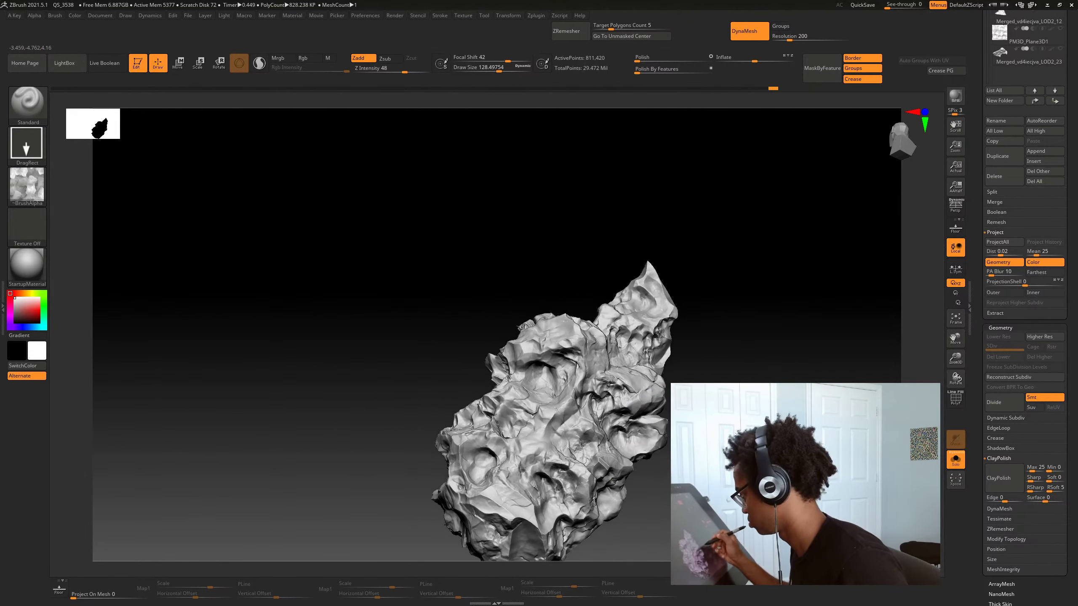
Switch to the ZGrab02 alpha, undo a trial stamp and set Z Intensity to 71 for stamping the round hollow
key(b)
click(629, 476)
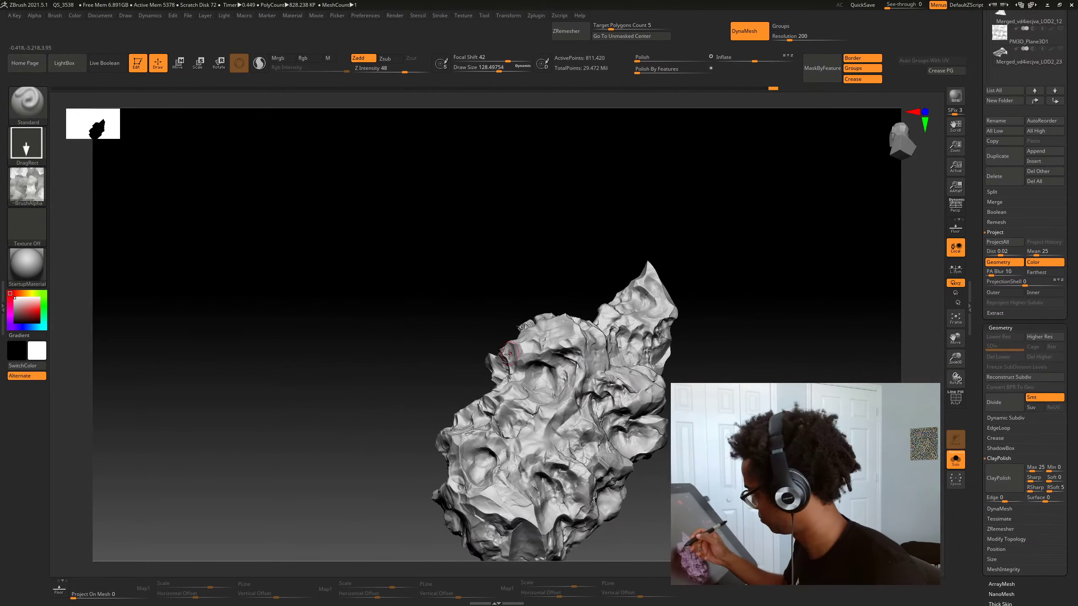
key(b)
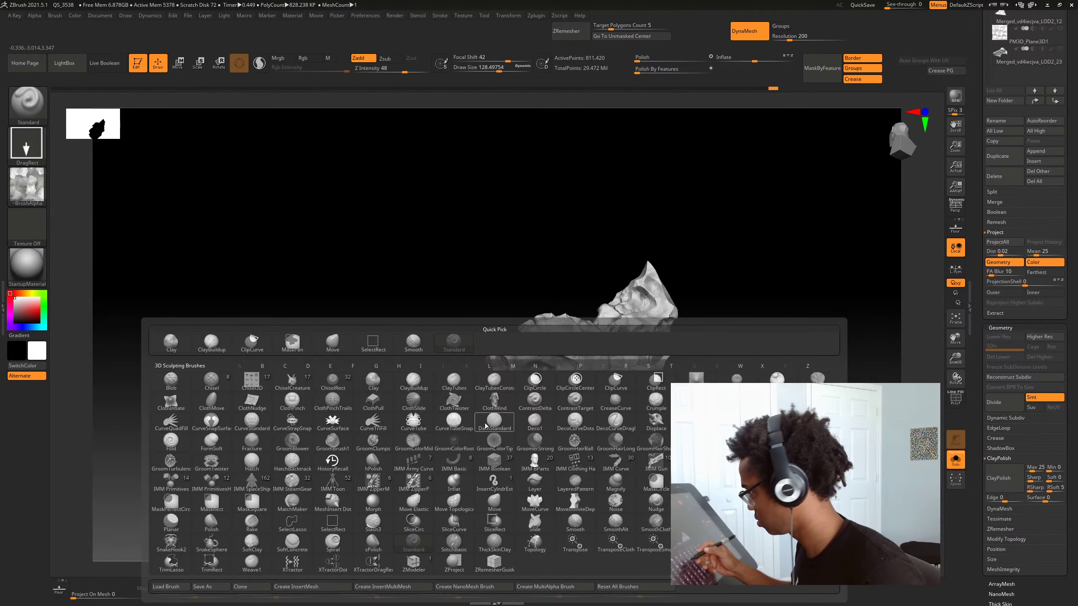
click(28, 190)
click(282, 196)
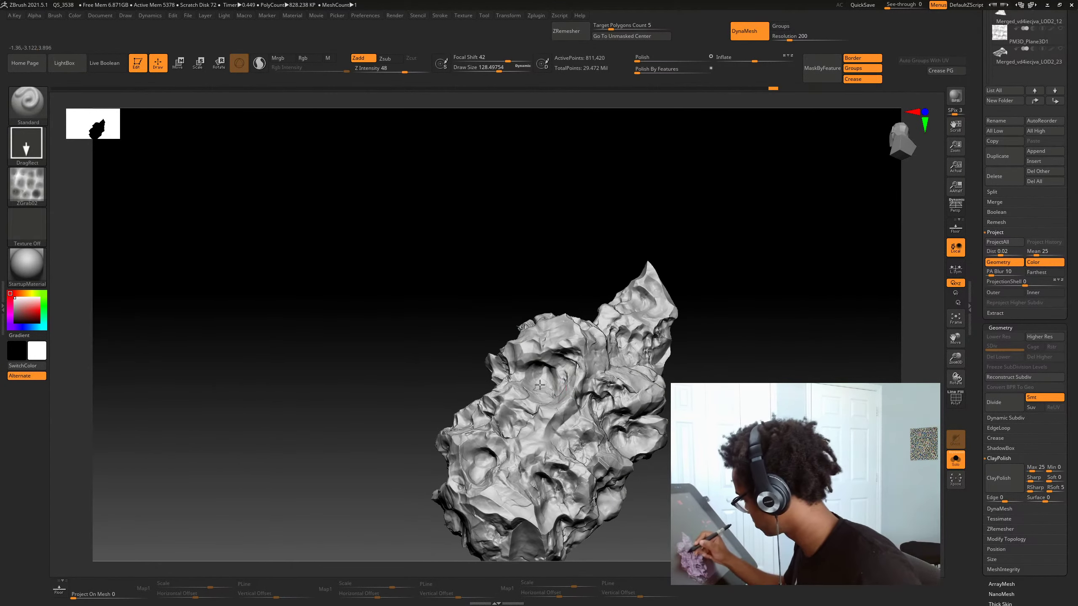
right_drag(646, 355, 630, 382)
drag(547, 385, 569, 432)
key(ctrl+z)
key(space)
mouse_move(596, 422)
ctrl+right_down()
mouse_move(590, 374)
mouse_move(628, 382)
ctrl+right_up()
mouse_move(628, 382)
ctrl+right_down()
mouse_move(629, 429)
mouse_move(738, 424)
mouse_move(724, 369)
ctrl+right_up()
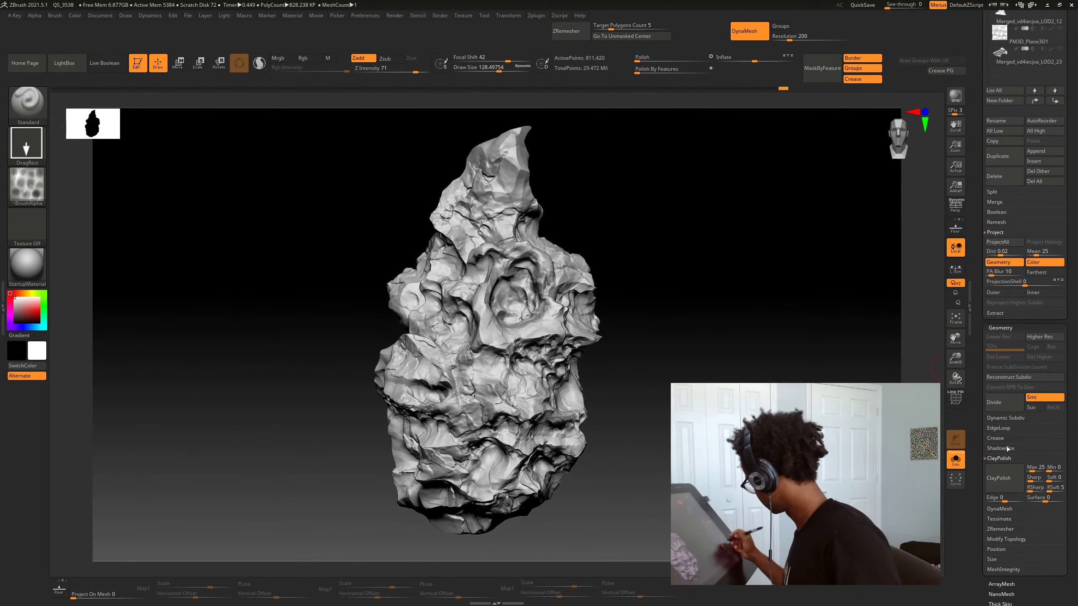
Try ClayPolish on the whole rock, clear the resulting mask and undo the polish
click(1009, 485)
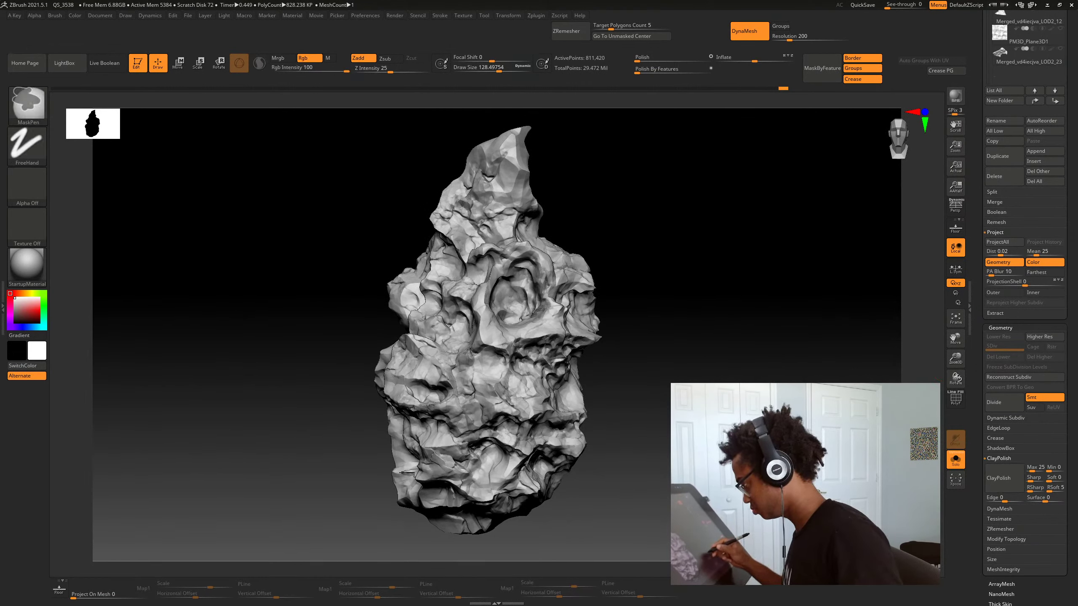
ctrl+drag(717, 416, 742, 442)
right_drag(743, 433, 713, 433)
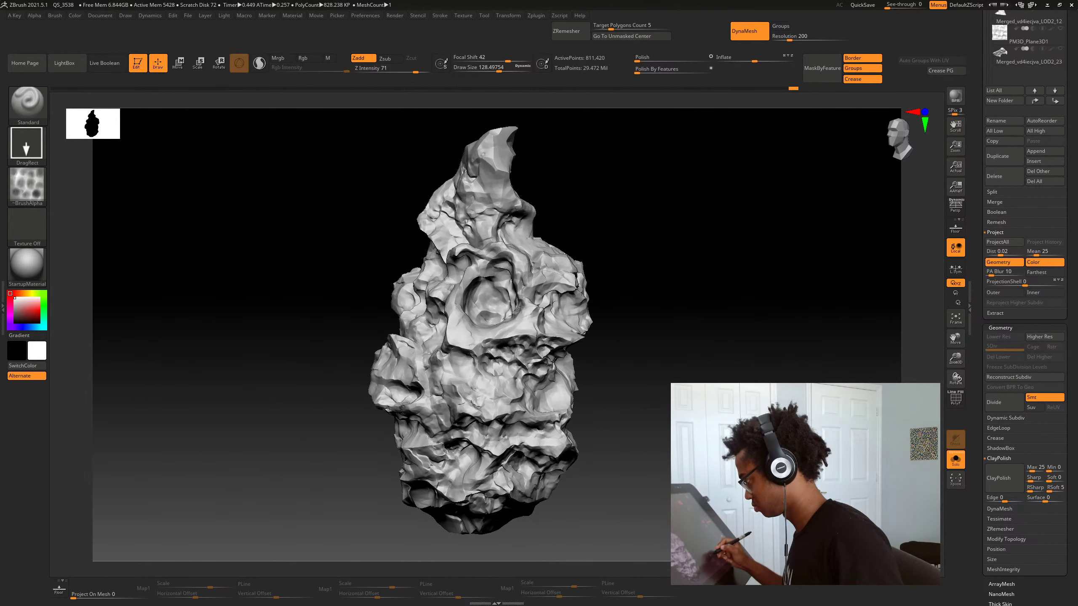
key(ctrl+z)
key(ctrl+i)
key(ctrl+z)
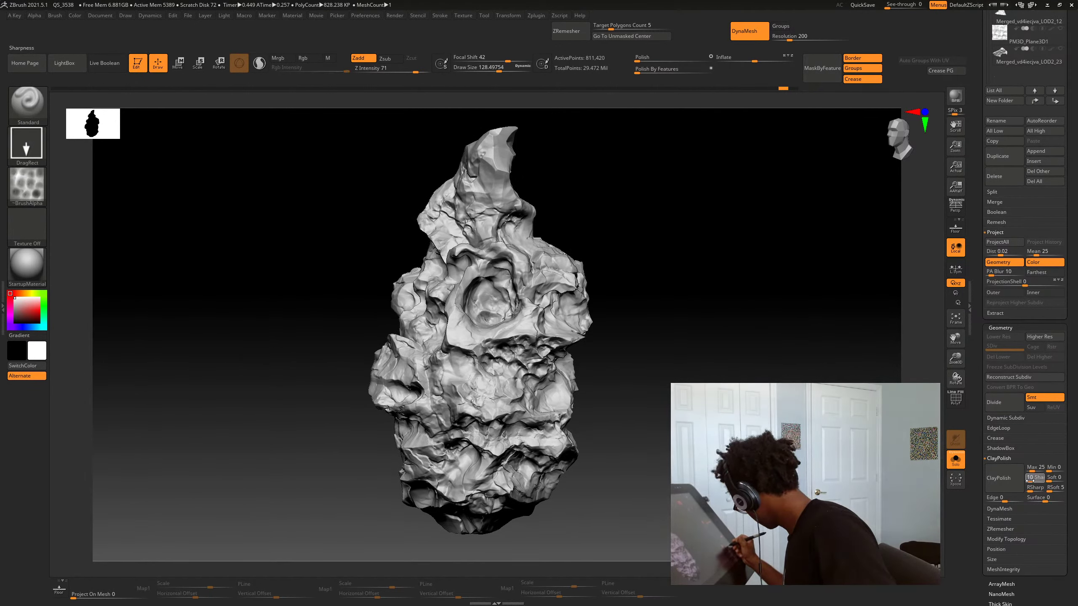
Adjust the ClayPolish Sharp value, polish the rock, clear the mask and inspect the surface up close
click(1007, 486)
ctrl+drag(255, 238, 297, 280)
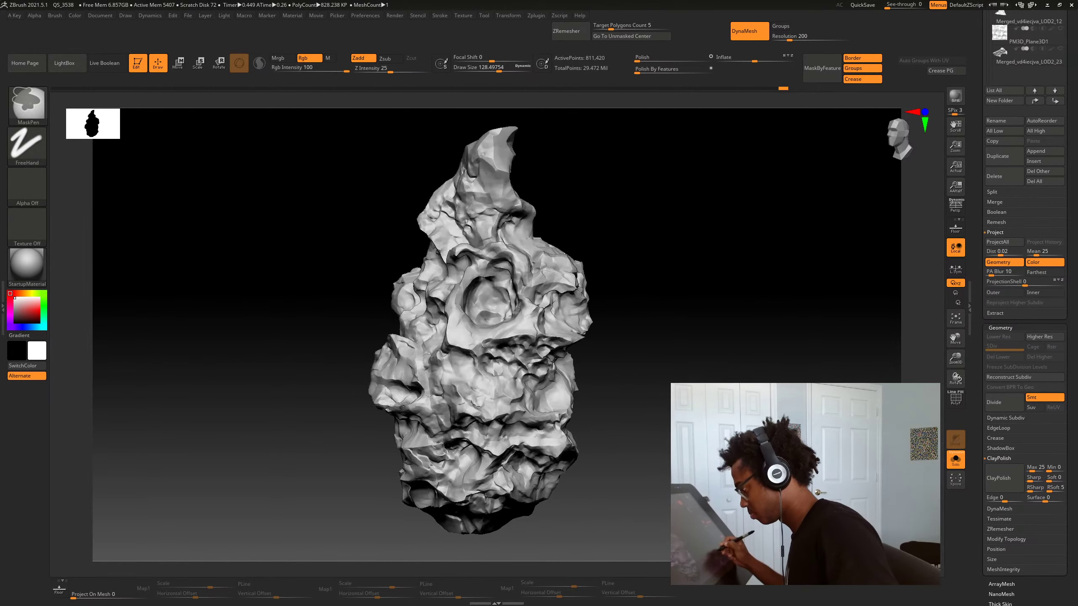
mouse_move(289, 340)
alt+mouse_down()
mouse_move(288, 271)
mouse_move(263, 276)
mouse_move(263, 365)
alt+mouse_up()
drag(238, 272, 288, 276)
alt+drag(238, 272, 237, 323)
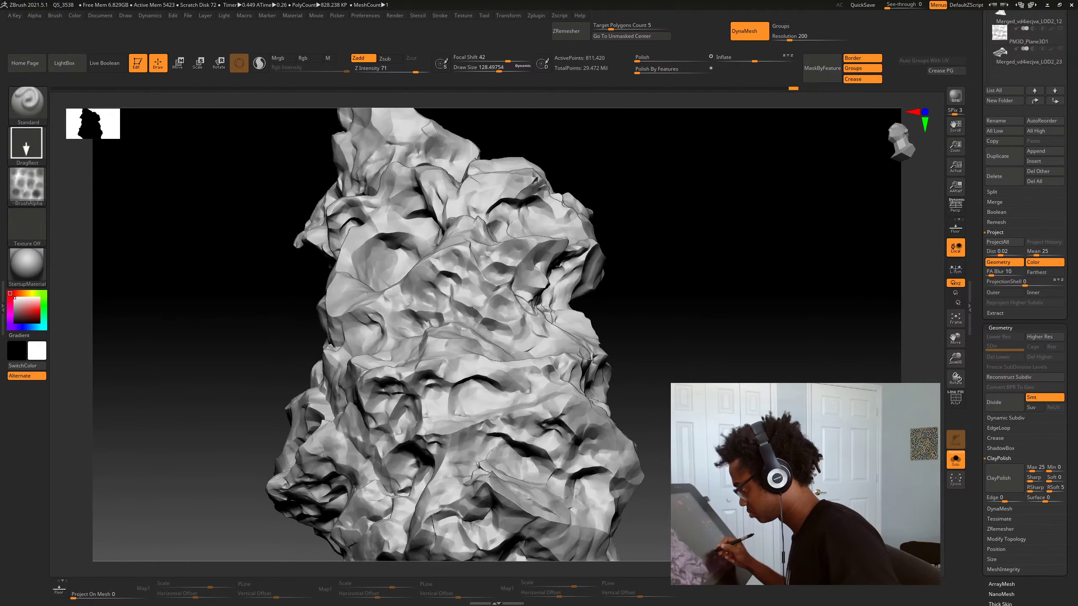
mouse_move(203, 272)
mouse_down()
mouse_move(272, 255)
mouse_move(204, 348)
mouse_up()
Undo the last polish and reapply ClayPolish to the rock
ctrl+click(127, 382)
key(ctrl+z)
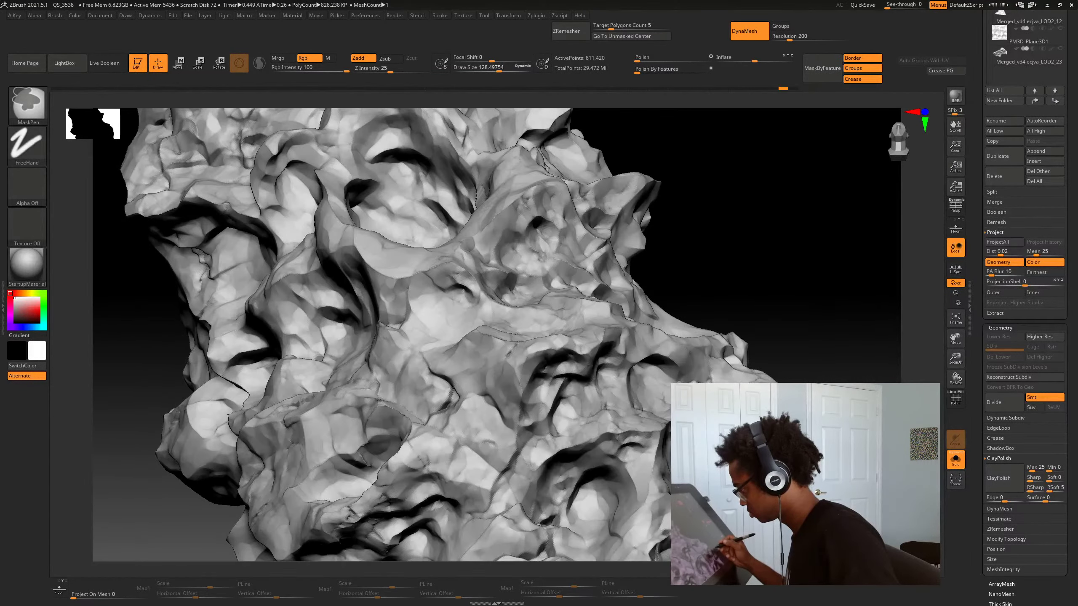
key(ctrl+z)
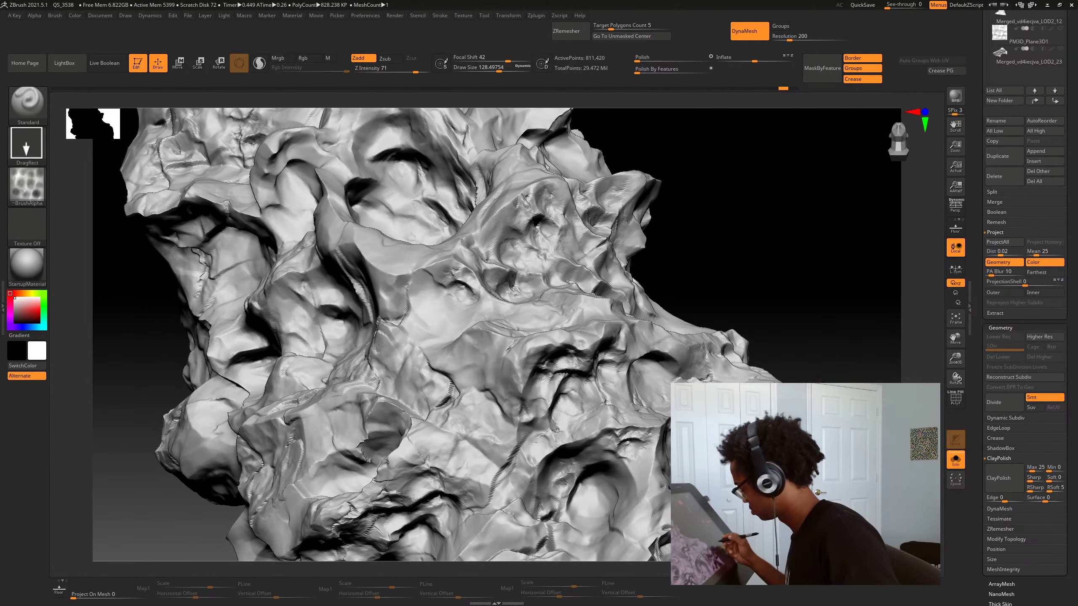
click(994, 479)
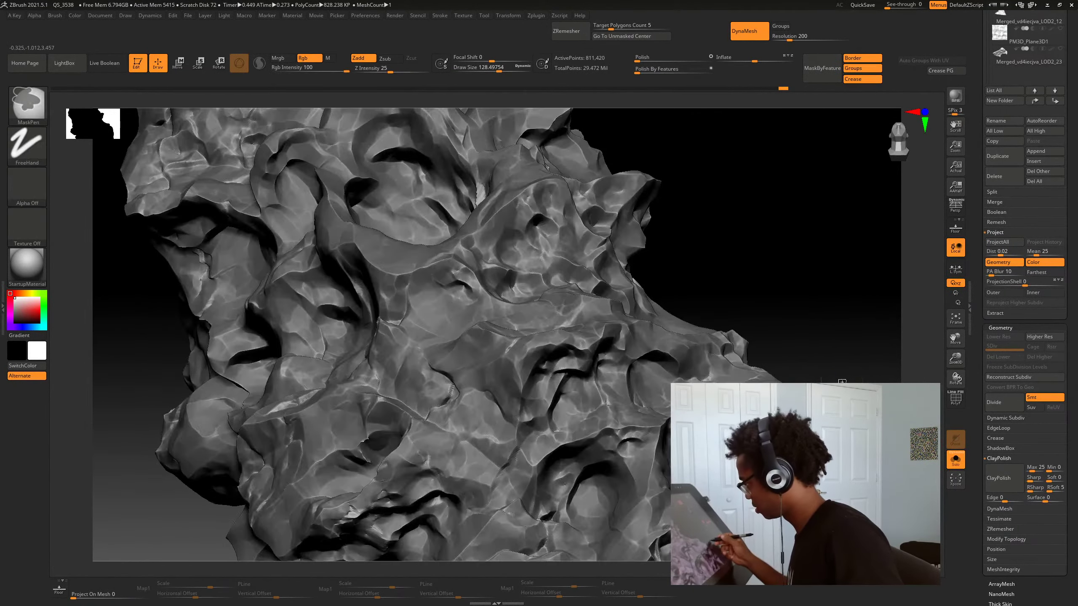
Bring the large rock and its neighbouring pieces into view and switch the material to Green Metallic
ctrl+drag(123, 382, 145, 407)
alt+drag(136, 399, 136, 340)
mouse_move(615, 501)
alt+mouse_down()
mouse_move(615, 459)
mouse_move(666, 443)
mouse_move(652, 514)
mouse_move(564, 450)
mouse_move(644, 482)
mouse_move(574, 405)
alt+mouse_up()
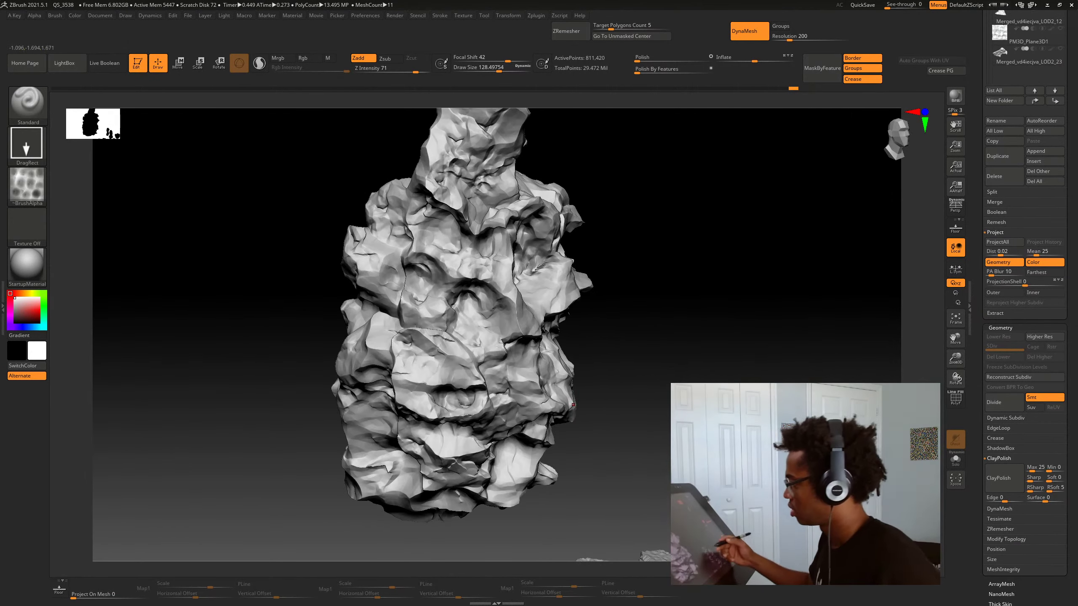
click(33, 262)
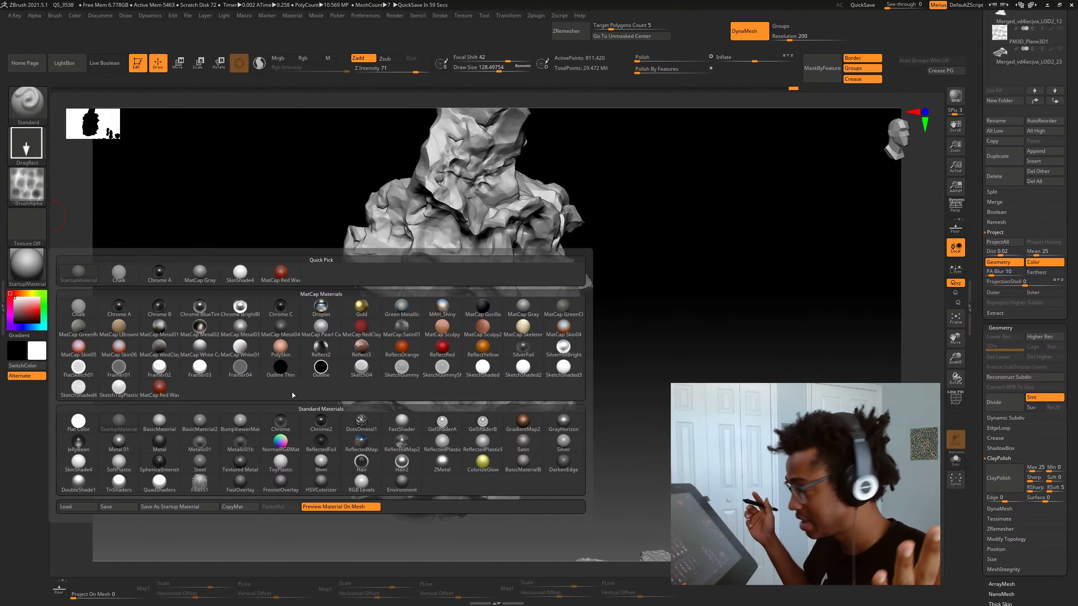
click(402, 306)
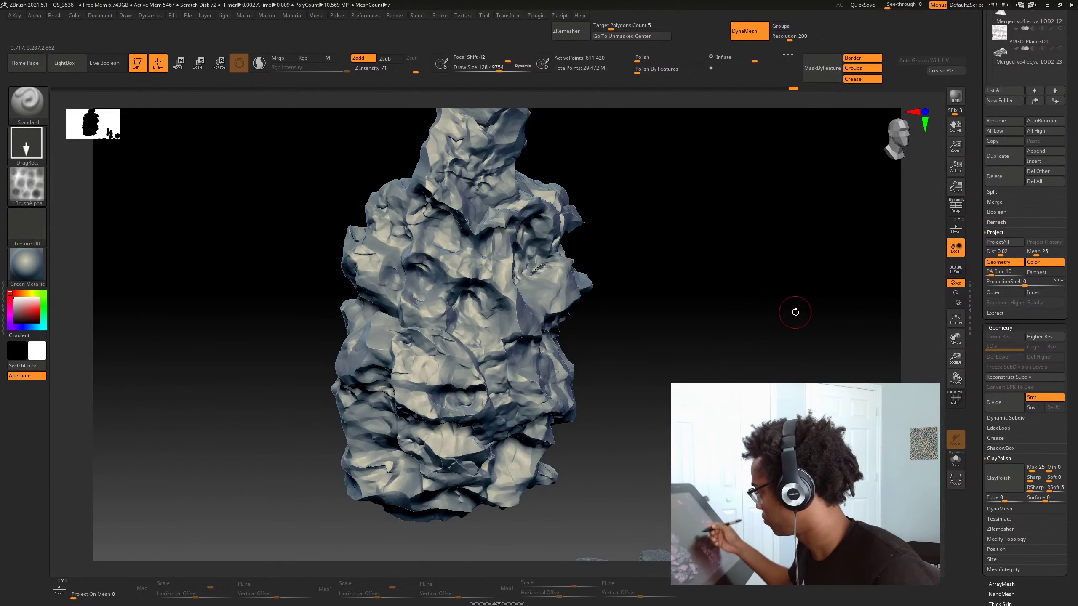
Examine the small flat rock fragment in isolation, and return to the full set of rock pieces
alt+drag(795, 312, 721, 213)
drag(653, 348, 518, 476)
alt+click(487, 397)
key(shift+ctrl+s)
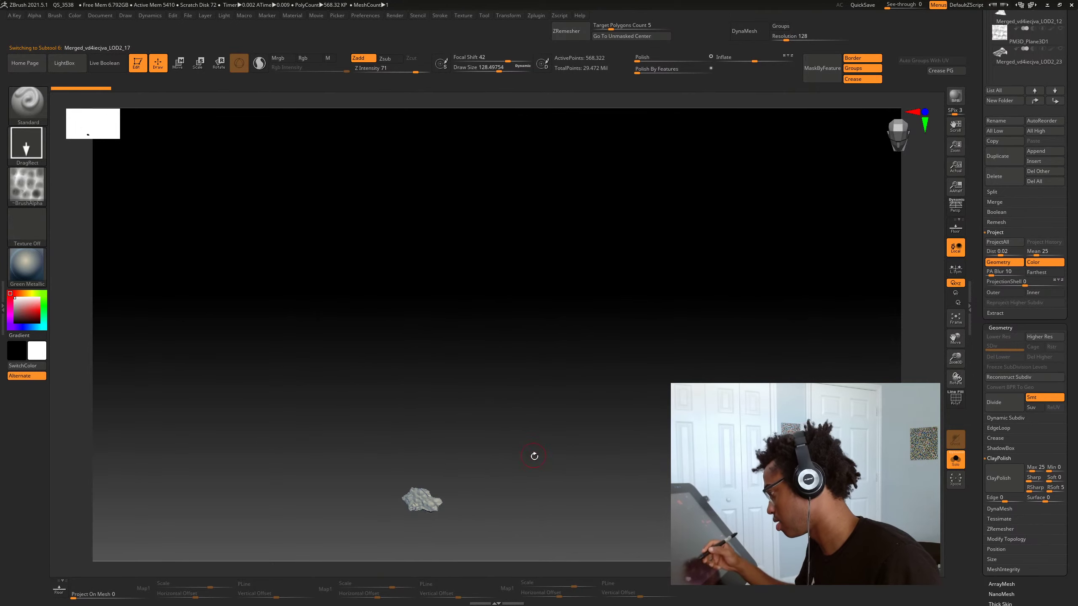
key(f)
alt+drag(633, 527, 637, 475)
key(ctrl+shift+s)
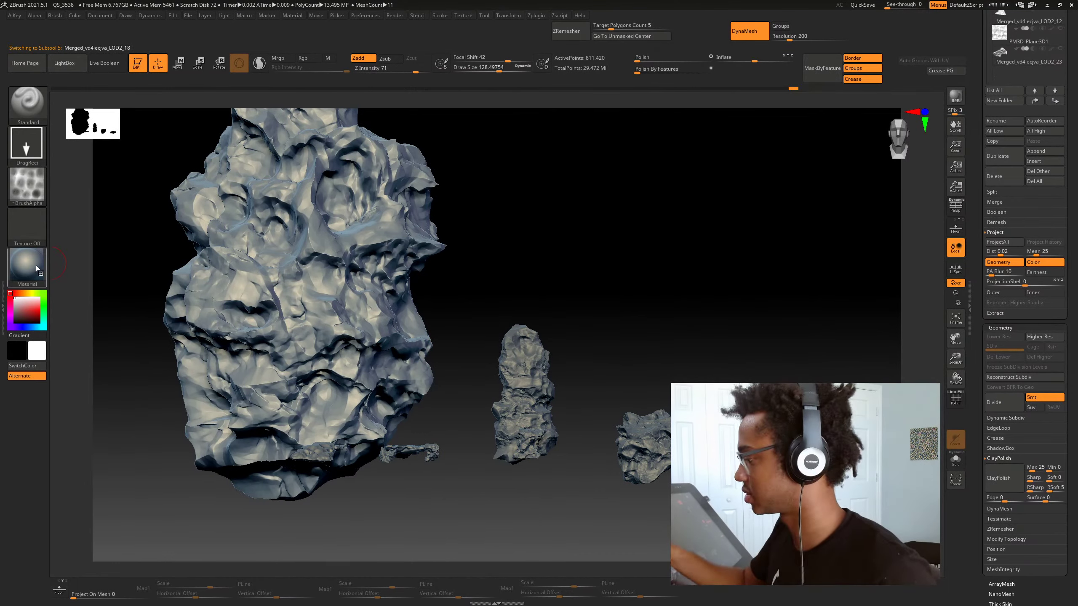
drag(536, 301, 630, 414)
drag(526, 412, 600, 368)
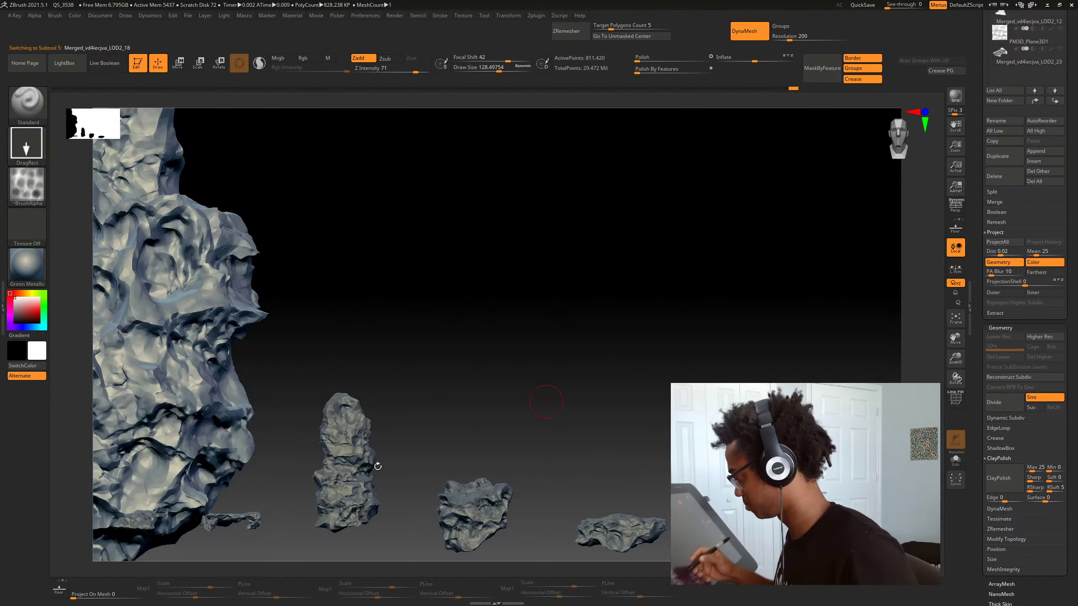
Select and isolate the tall narrow rock beside the large one, and reduce the draw size to about 48
alt+click(354, 472)
key(f)
key(f)
key(alt+s)
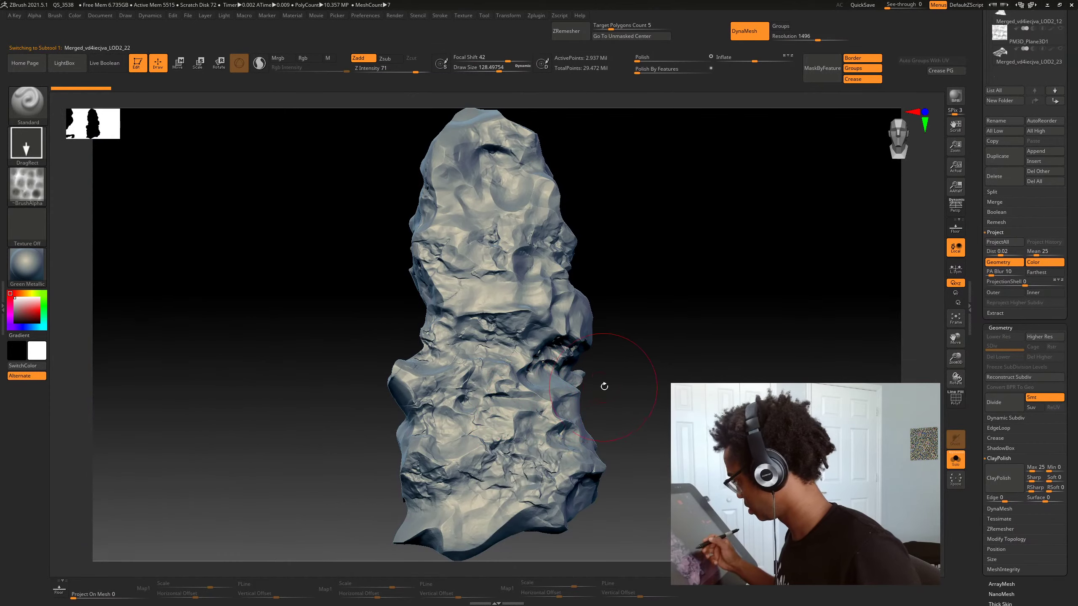
mouse_move(604, 386)
mouse_down()
mouse_move(637, 373)
mouse_move(606, 380)
mouse_up()
key(b)
key(space)
drag(498, 352, 488, 352)
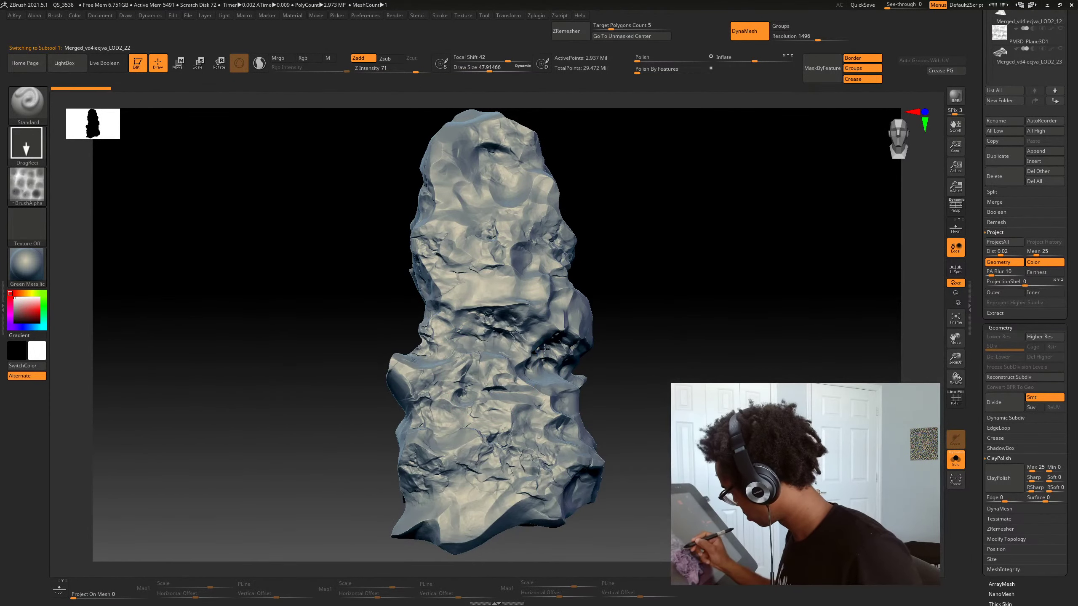
Examine the stamped and polished surface of the isolated tall rock from several sides
drag(653, 351, 658, 331)
right_drag(495, 335, 661, 342)
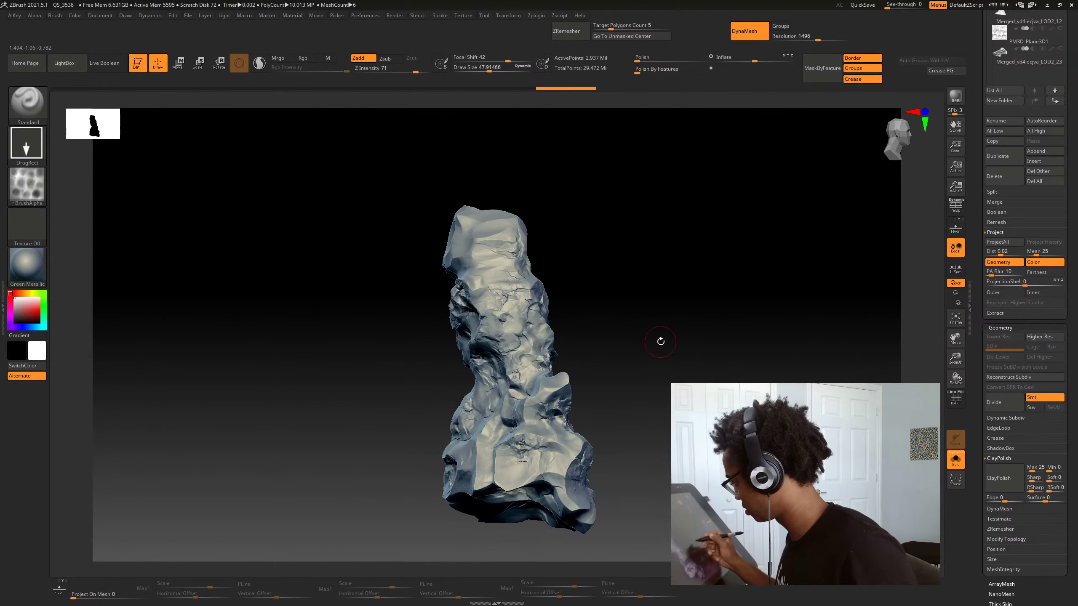
right_drag(519, 361, 480, 364)
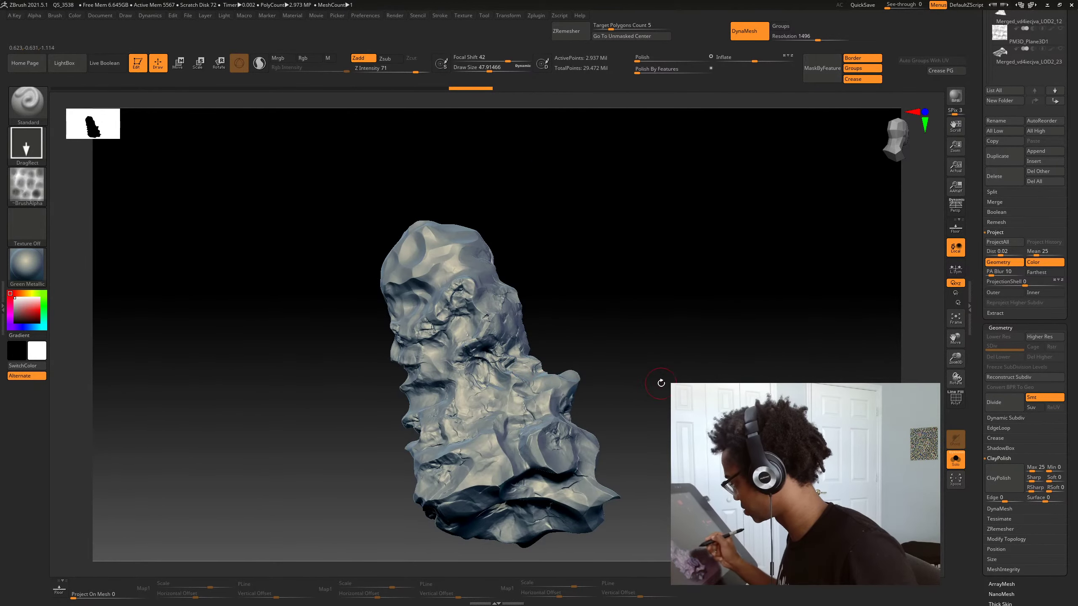
key(alt+s)
ctrl+right_drag(592, 358, 533, 416)
key(alt+s)
right_drag(605, 433, 603, 467)
key(alt+s)
right_drag(636, 505, 679, 484)
key(alt+s)
key(alt+s)
Isolate the second tall rock with the cracked surface and inspect its detail from several angles
alt+click(575, 423)
key(alt+s)
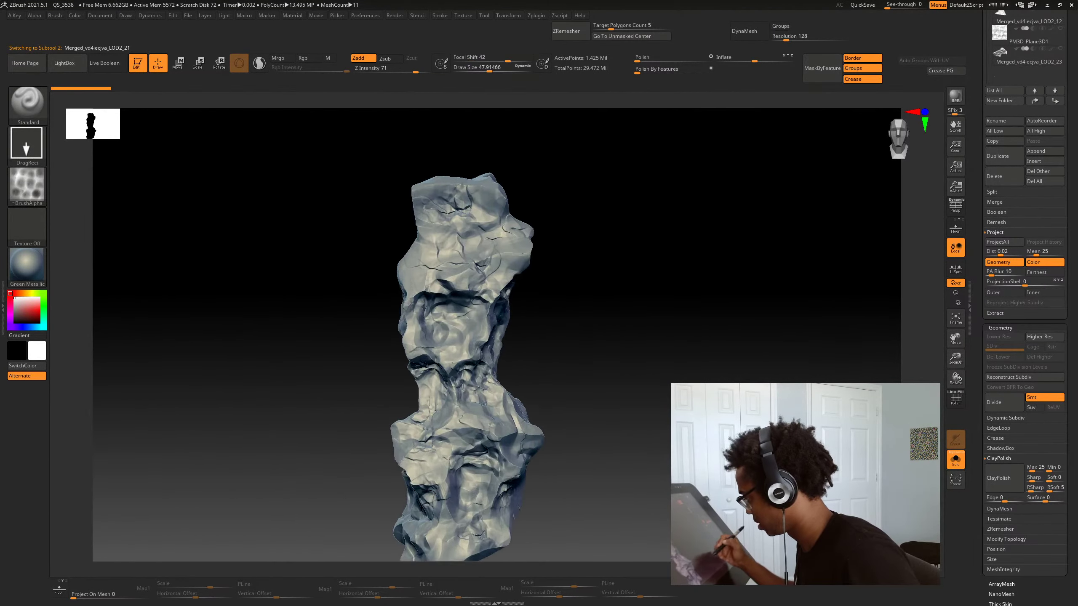
right_drag(586, 424, 466, 381)
right_drag(387, 333, 341, 322)
shift+drag(365, 325, 319, 320)
drag(313, 316, 355, 323)
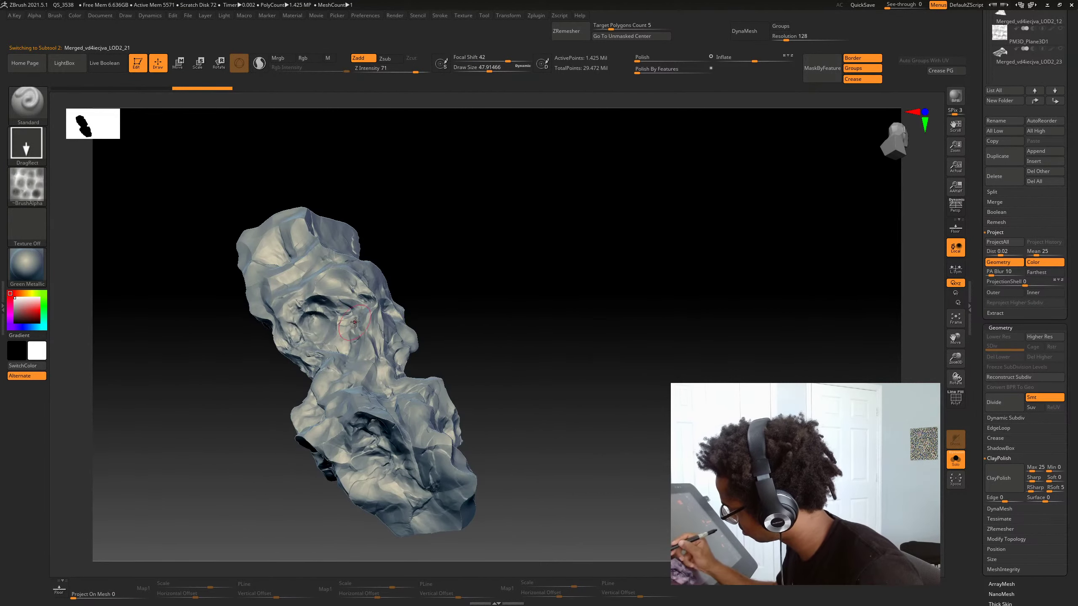
Return to the full set of rocks, isolate the short blocky rock and inspect its surface detail
mouse_move(531, 341)
ctrl+right_down()
mouse_move(478, 337)
mouse_move(473, 391)
ctrl+right_up()
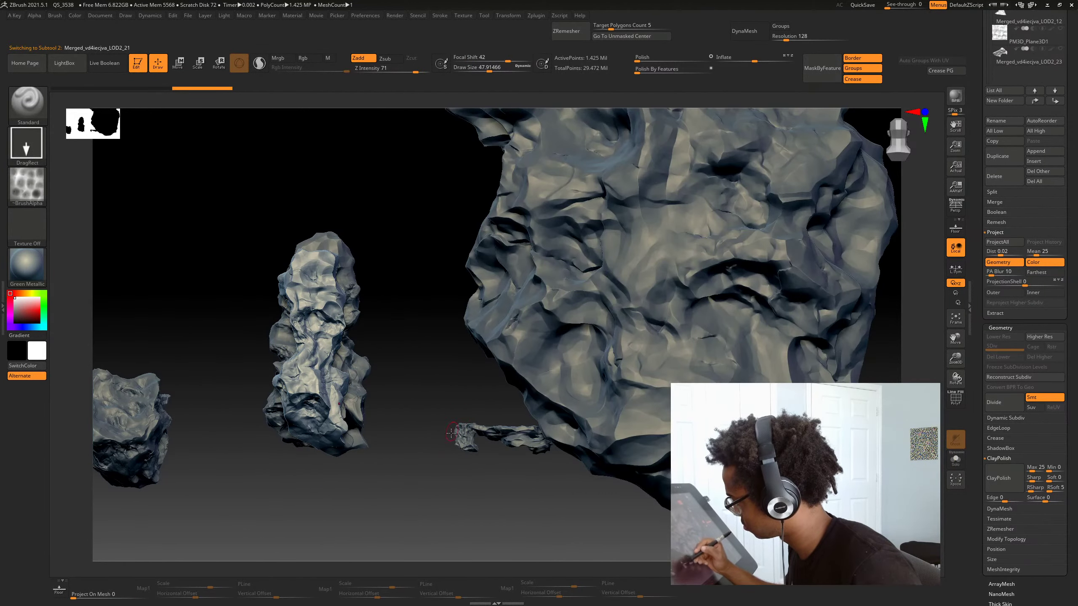
right_drag(418, 501, 388, 450)
drag(368, 383, 352, 412)
mouse_move(377, 413)
mouse_down()
mouse_move(428, 436)
mouse_move(424, 467)
mouse_up()
ctrl+right_drag(429, 471, 425, 526)
key(shift+s)
drag(425, 526, 471, 429)
alt+click(472, 428)
key(shift+s)
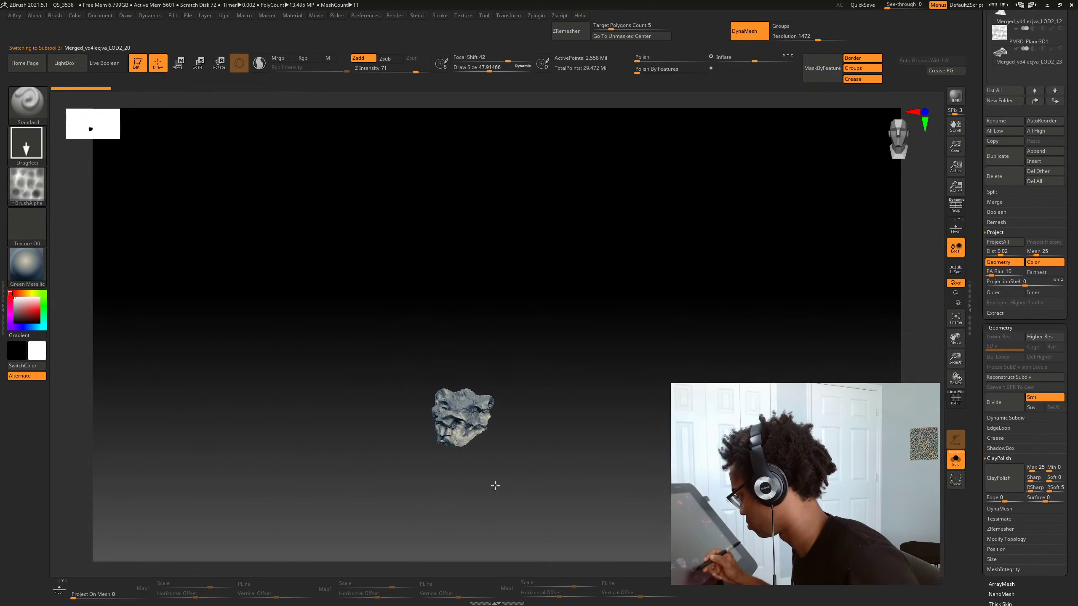
mouse_move(494, 489)
alt+mouse_down()
mouse_move(643, 517)
mouse_move(594, 482)
mouse_move(679, 505)
mouse_move(653, 432)
alt+mouse_up()
drag(488, 409, 542, 411)
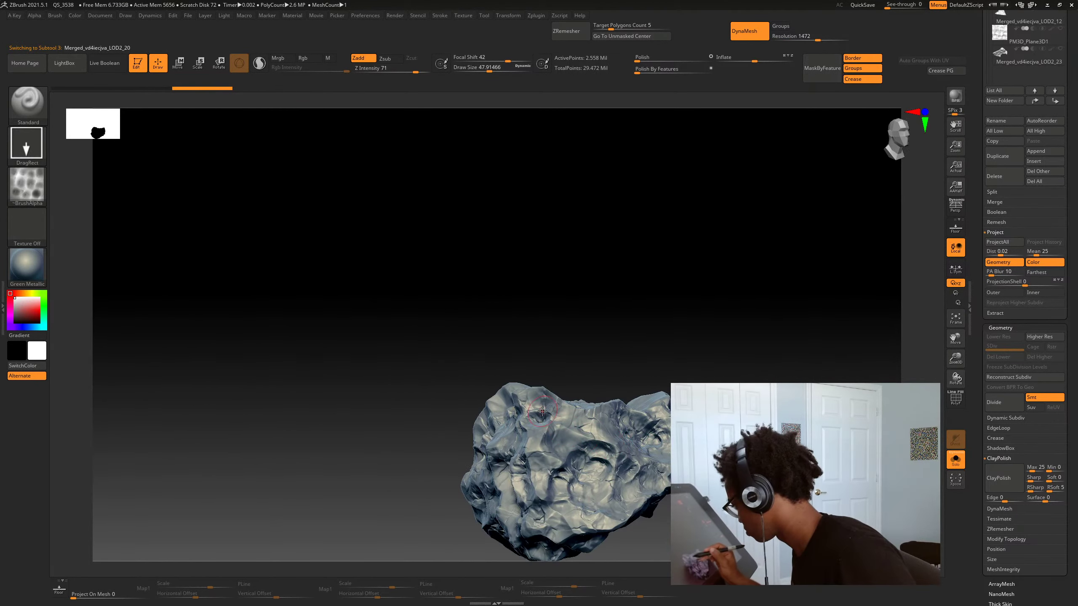
key(shift+s)
Compare the tall and blocky rocks within the full set and isolate the short blocky rock again
mouse_move(594, 531)
alt+mouse_down()
mouse_move(585, 501)
mouse_move(573, 513)
mouse_move(549, 455)
alt+mouse_up()
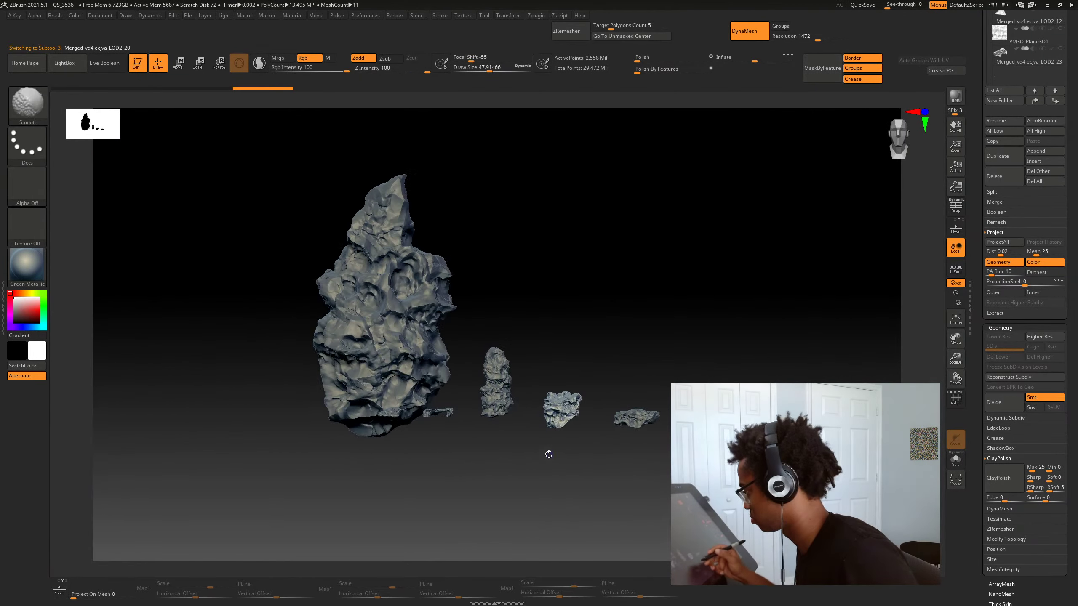
alt+click(501, 386)
key(shift+s)
alt+drag(597, 362, 658, 426)
drag(658, 426, 625, 426)
key(shift+s)
alt+click(625, 426)
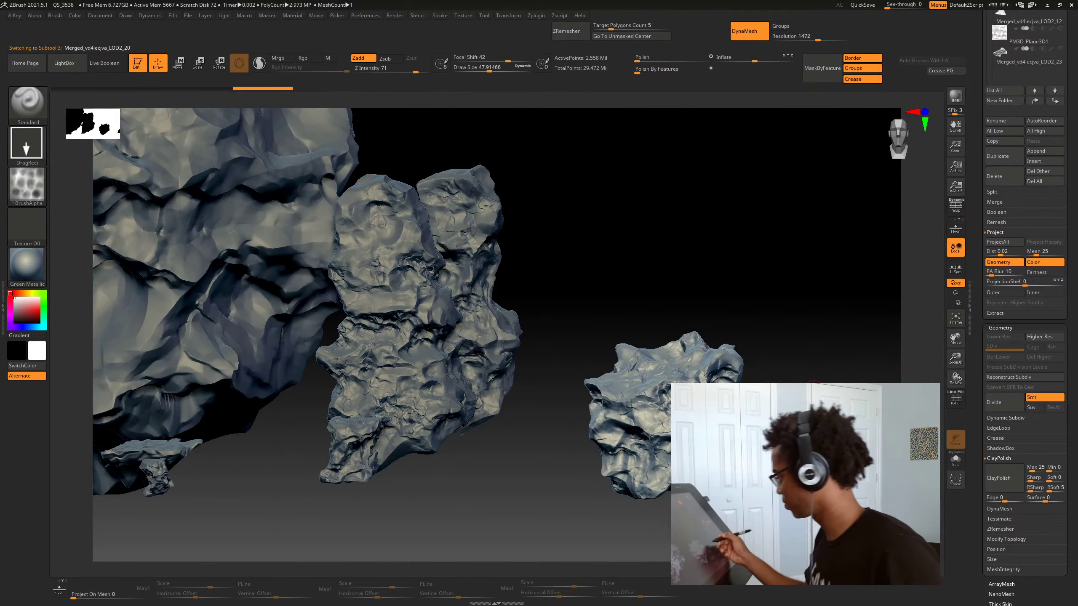
right_drag(624, 426, 635, 373)
key(shift+s)
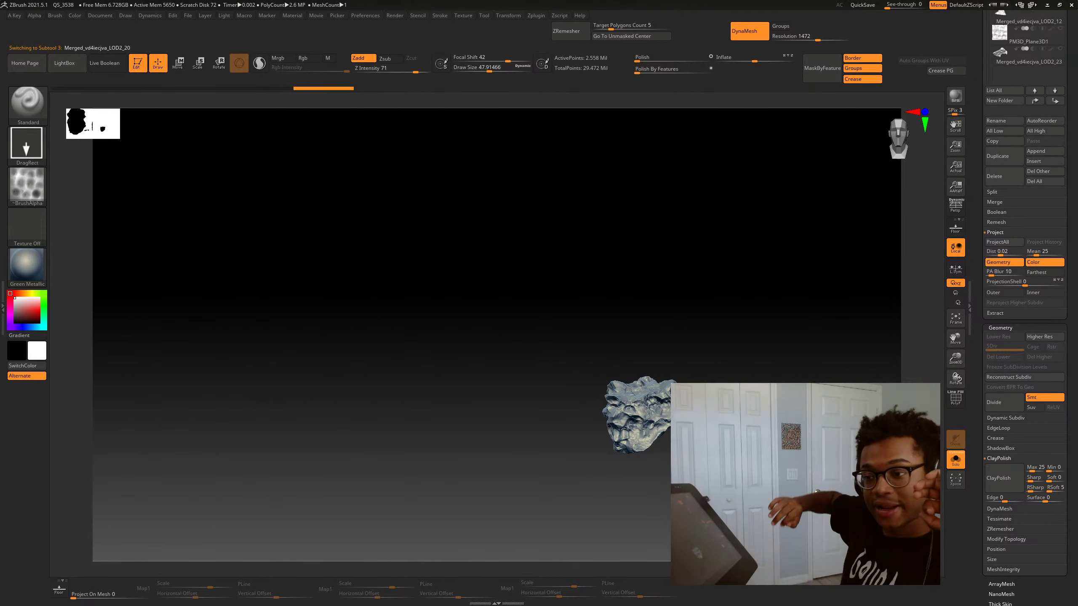